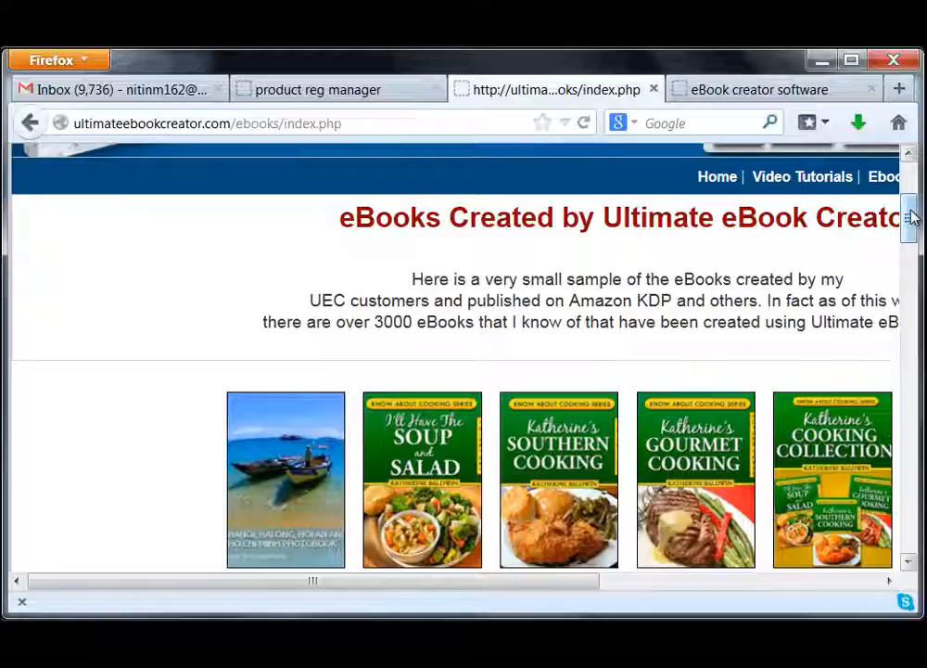
# Scroll through the ultimateebookcreator.com gallery of ebooks made with Ultimate eBook Creator.
pyautogui.scroll(-1, 911, 217)
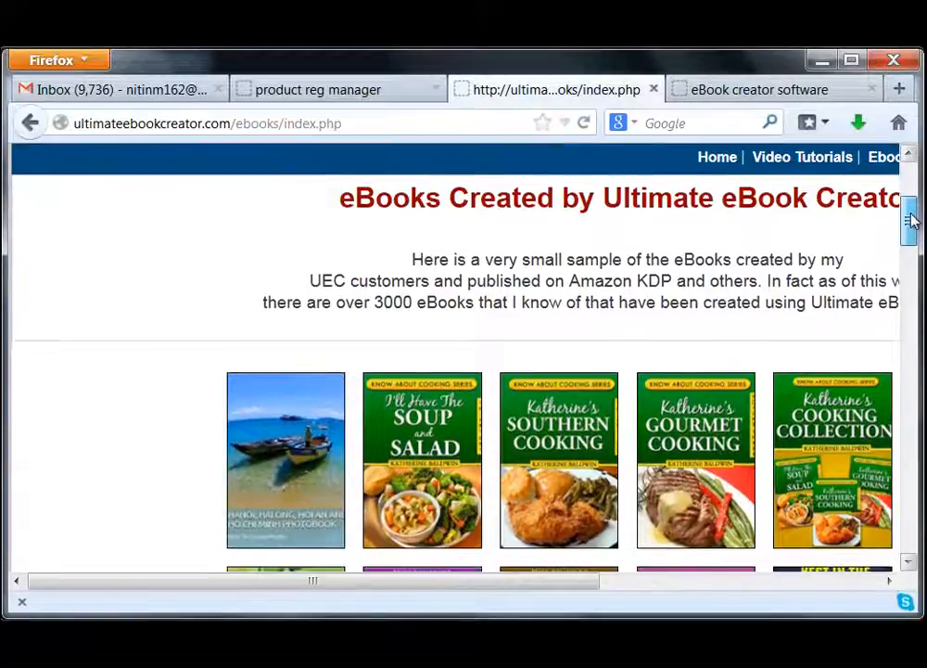
pyautogui.moveTo(911, 217); pyautogui.dragTo(910, 241)
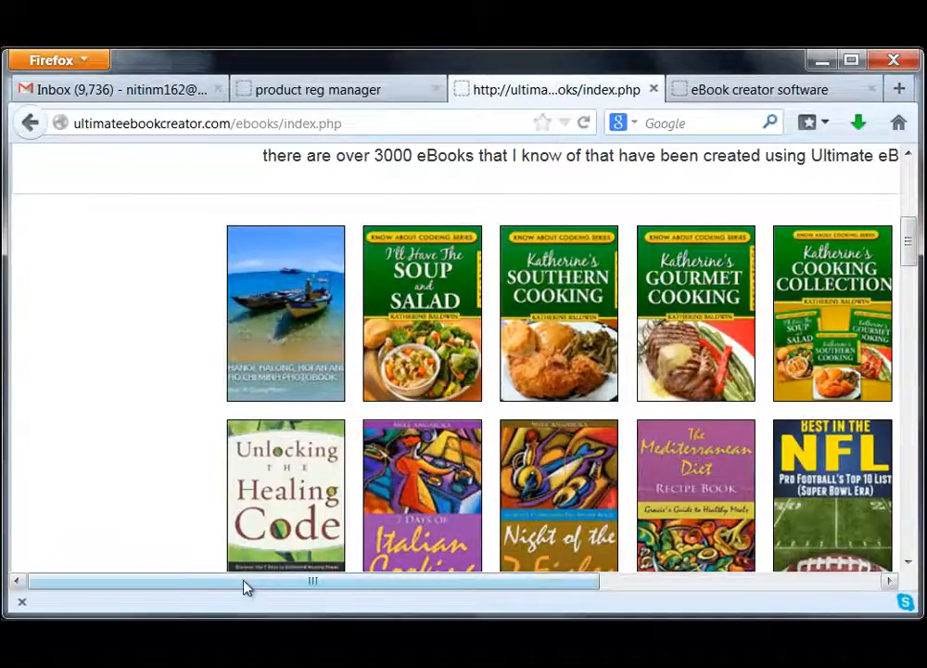
pyautogui.moveTo(244, 582); pyautogui.dragTo(380, 590)
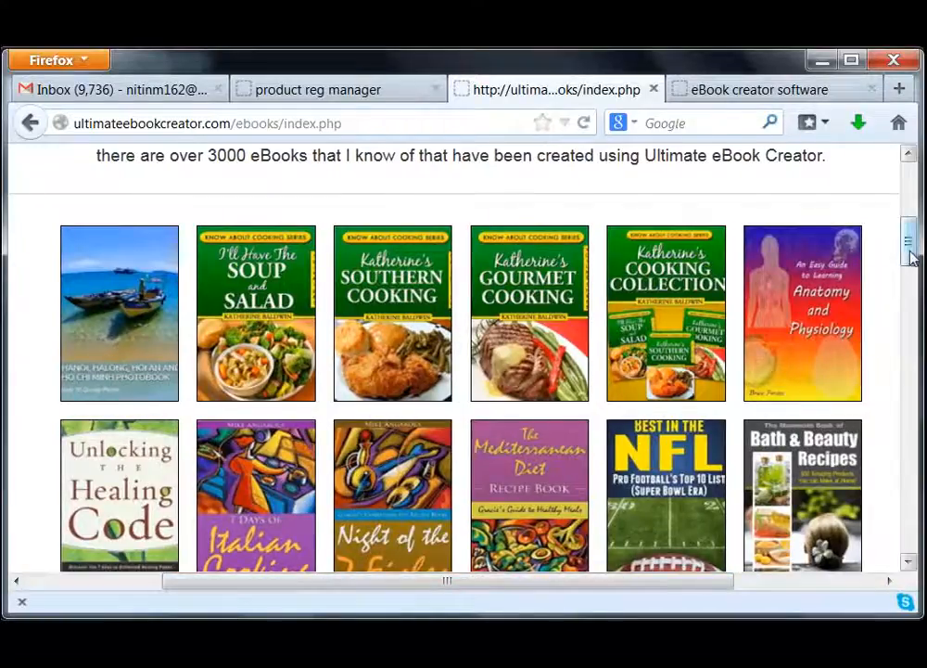
pyautogui.moveTo(907, 244)
pyautogui.mouseDown()
pyautogui.moveTo(916, 216)
pyautogui.moveTo(916, 271)
pyautogui.moveTo(913, 262)
pyautogui.mouseUp()
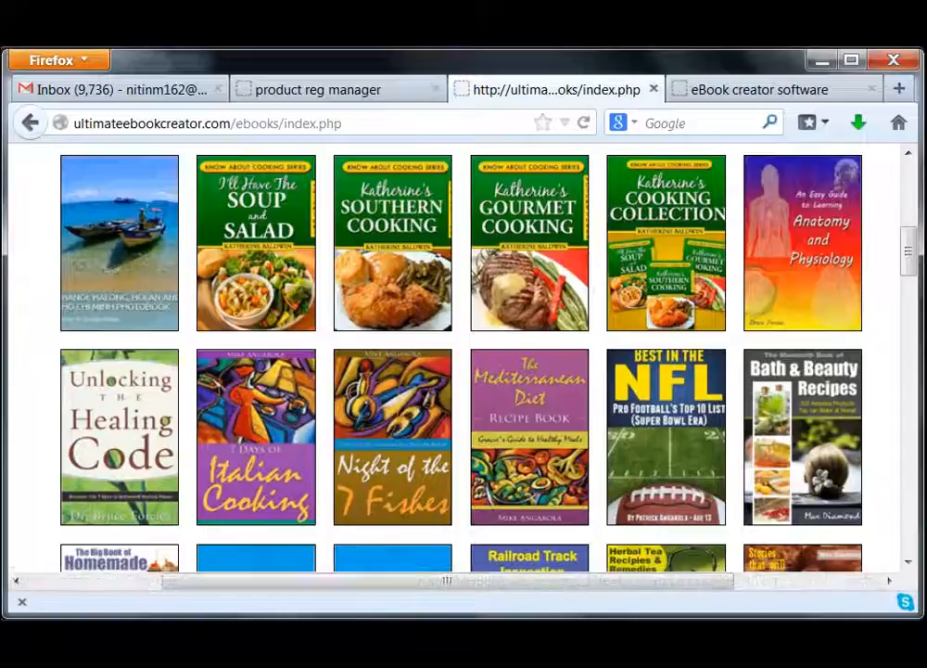
pyautogui.moveTo(914, 249); pyautogui.dragTo(910, 376)
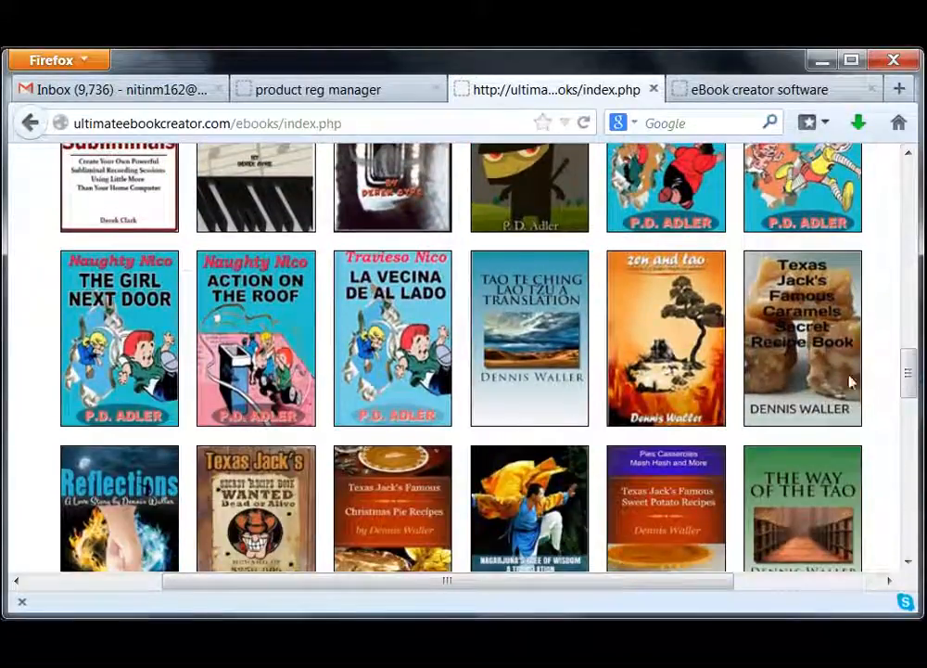
pyautogui.moveTo(908, 374)
pyautogui.mouseDown()
pyautogui.moveTo(912, 531)
pyautogui.moveTo(915, 199)
pyautogui.moveTo(911, 372)
pyautogui.mouseUp()
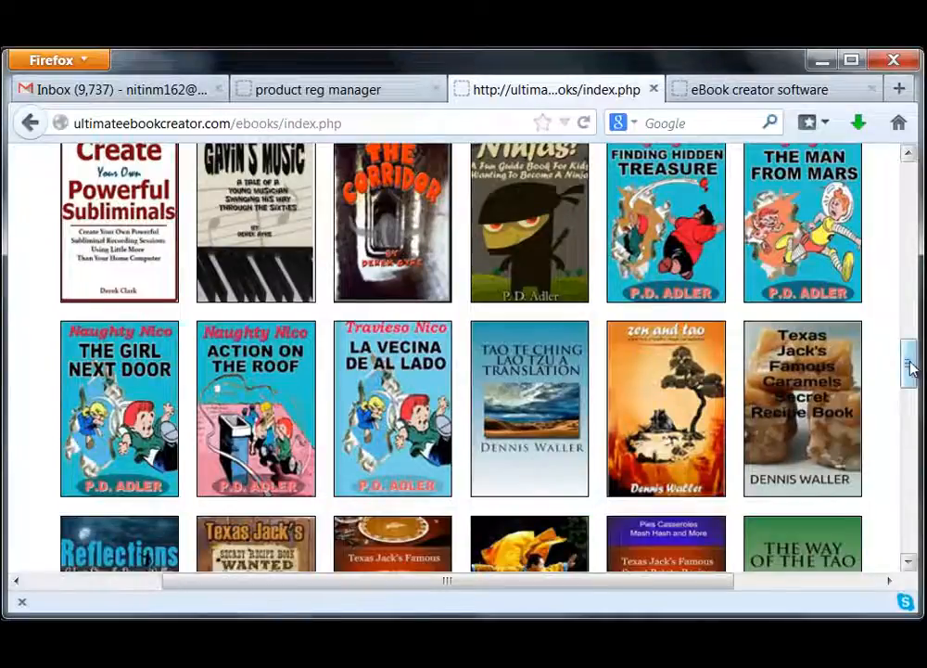
pyautogui.moveTo(909, 369); pyautogui.dragTo(899, 429)
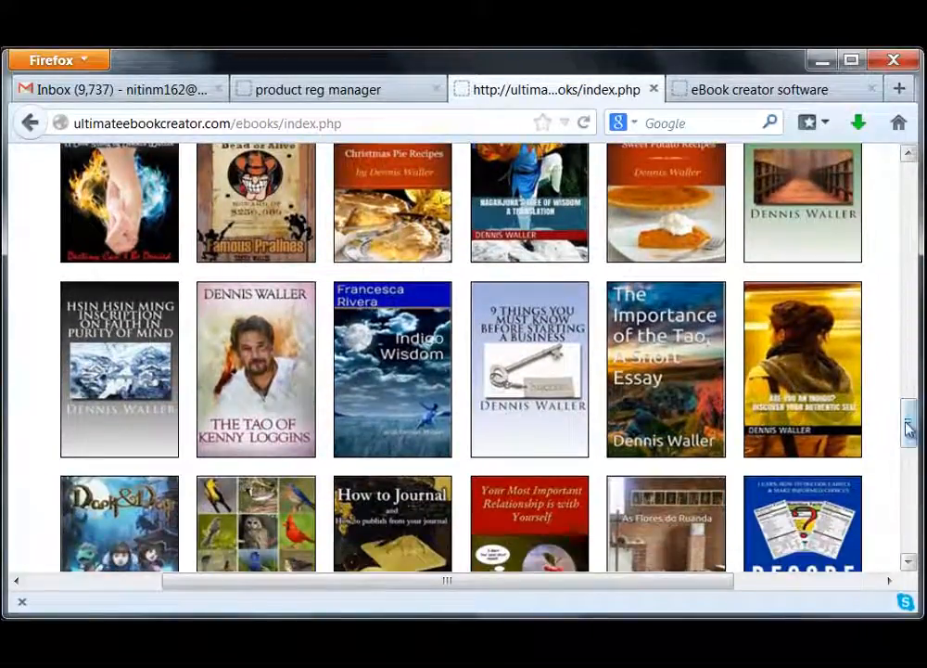
pyautogui.moveTo(912, 428); pyautogui.dragTo(907, 356)
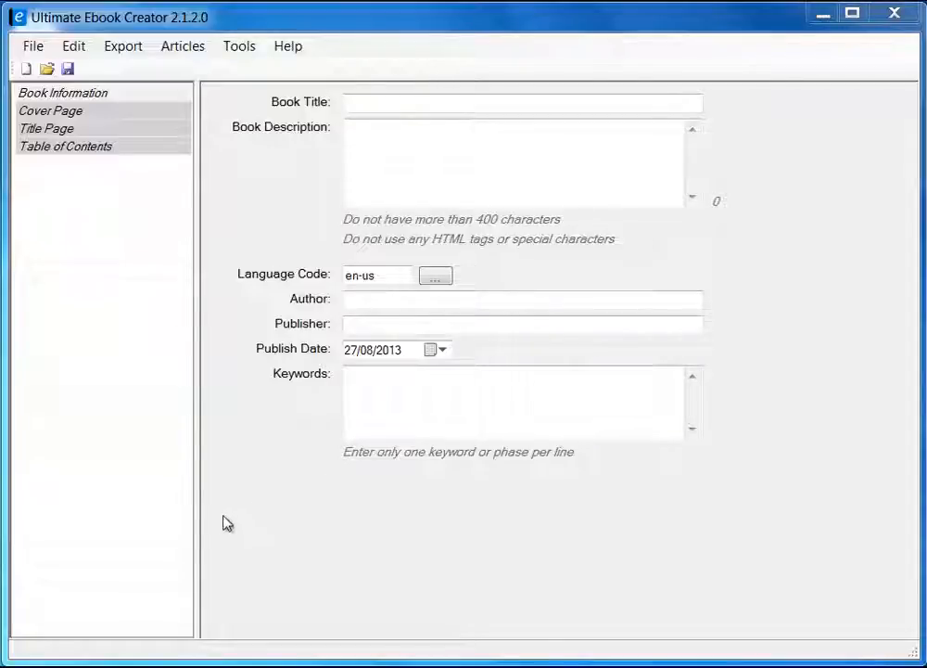
# Widen the section list and tour Book Information, Cover Page, Title Page and Table of Contents.
pyautogui.moveTo(196, 519)
pyautogui.mouseDown()
pyautogui.moveTo(275, 526)
pyautogui.moveTo(274, 519)
pyautogui.moveTo(208, 527)
pyautogui.moveTo(209, 468)
pyautogui.mouseUp()
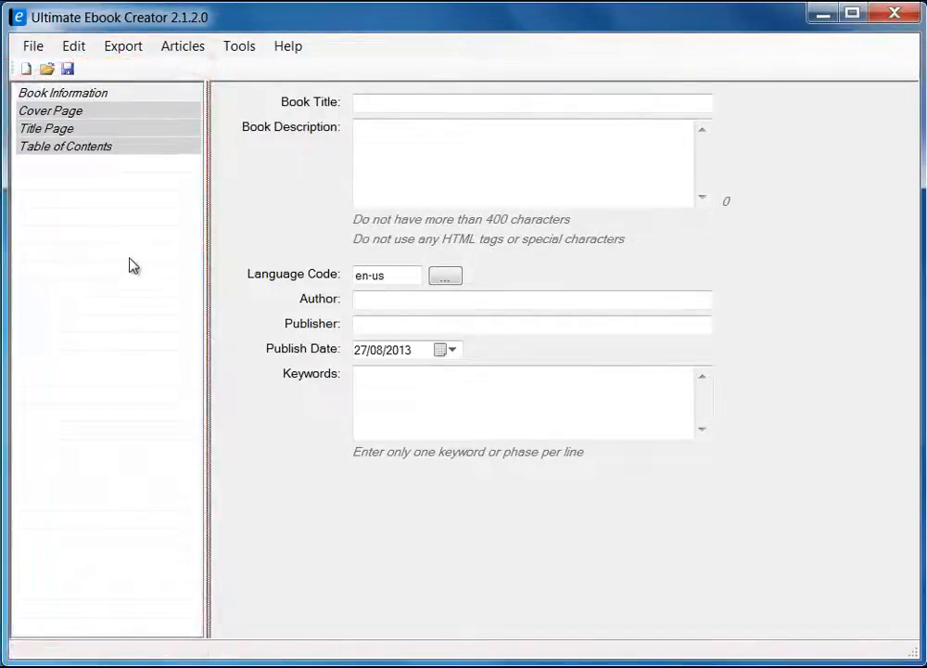
pyautogui.click(70, 93)
pyautogui.click(71, 111)
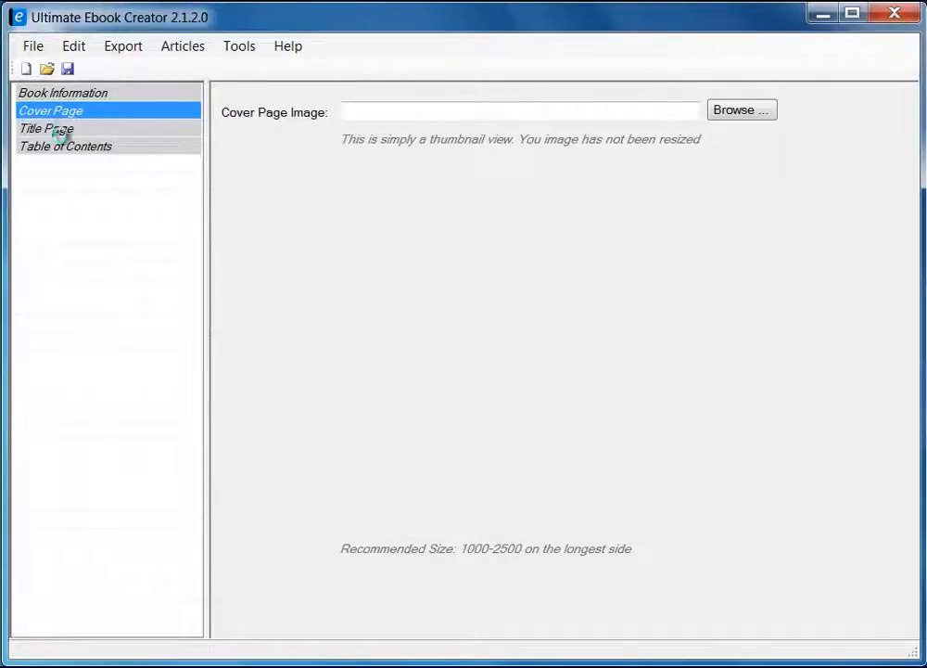
pyautogui.click(63, 129)
pyautogui.click(64, 148)
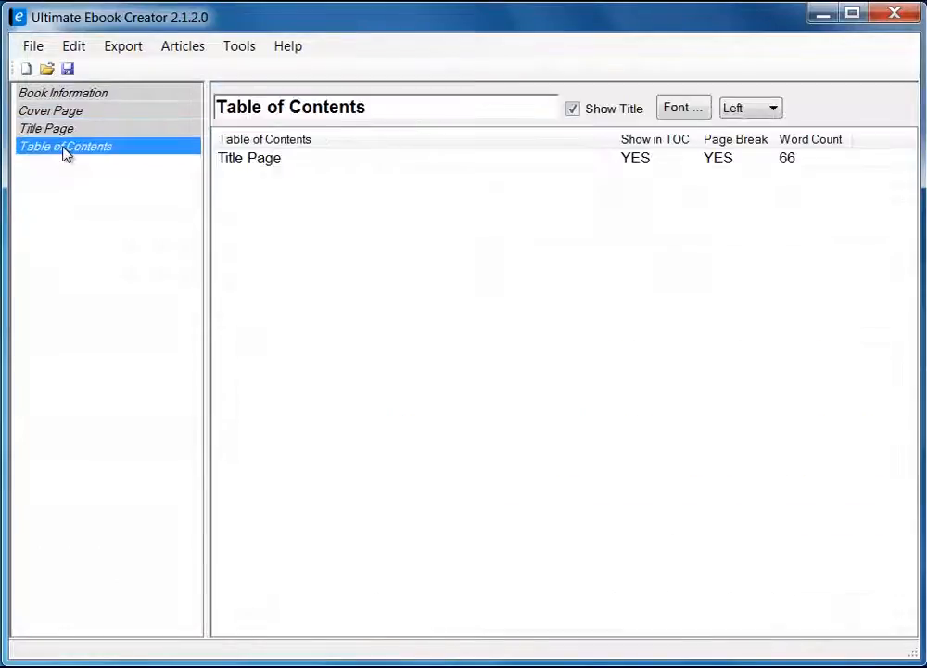
pyautogui.click(58, 129)
pyautogui.click(58, 112)
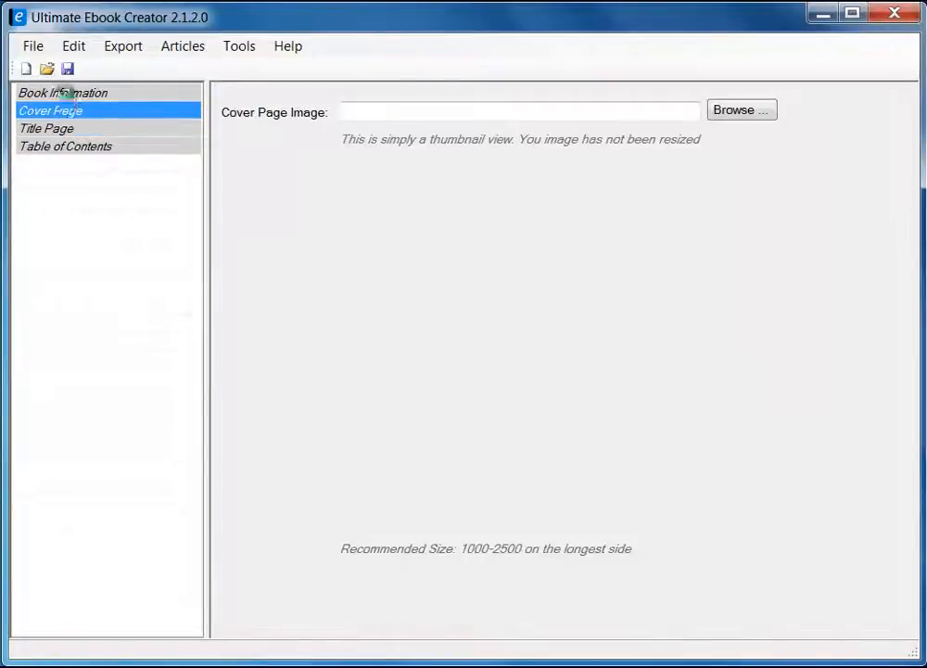
pyautogui.click(62, 93)
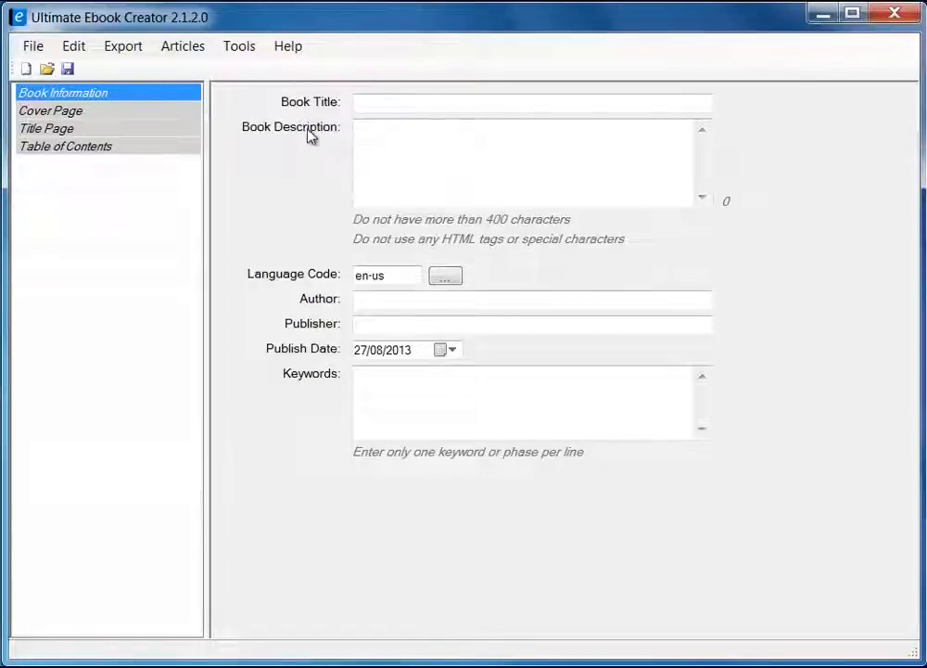
# View the Cover Page, the Title Page copyright text, then the Table of Contents.
pyautogui.click(63, 113)
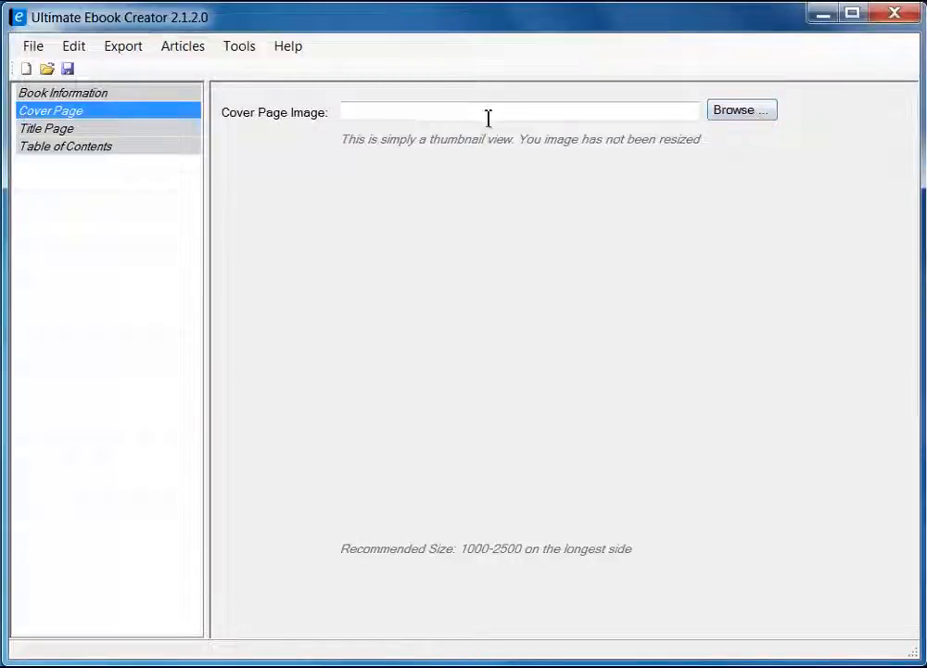
pyautogui.click(47, 128)
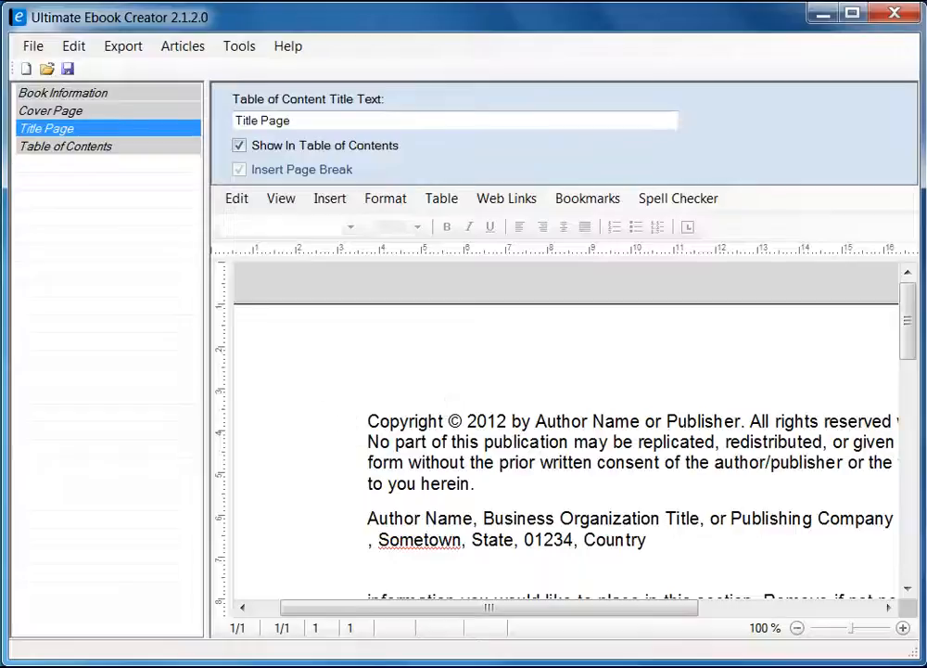
pyautogui.click(102, 150)
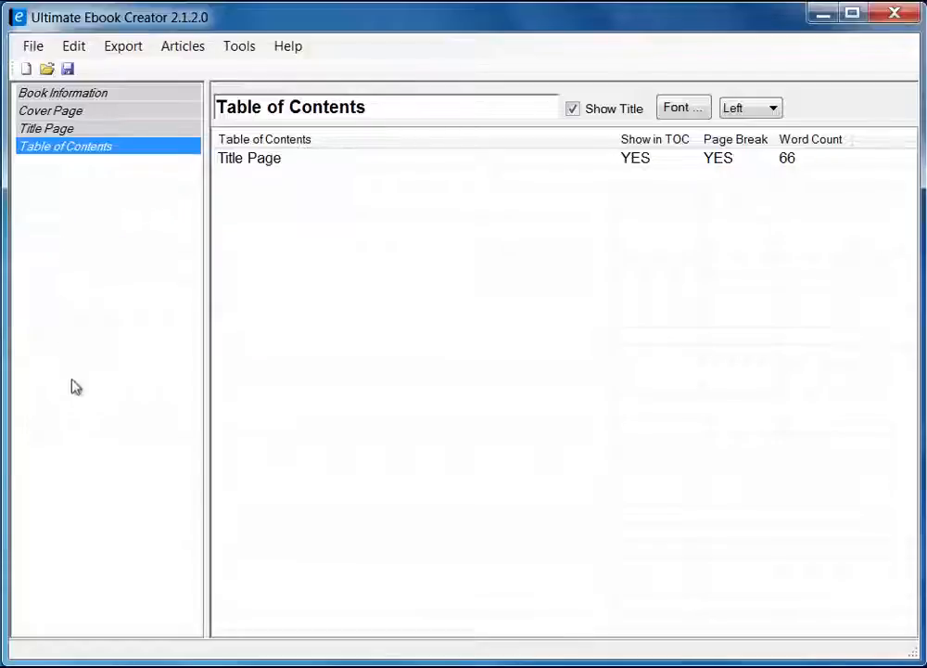
# Check the Add Chapter/Add Section context menu, then return to Book Information.
pyautogui.rightClick(60, 188)
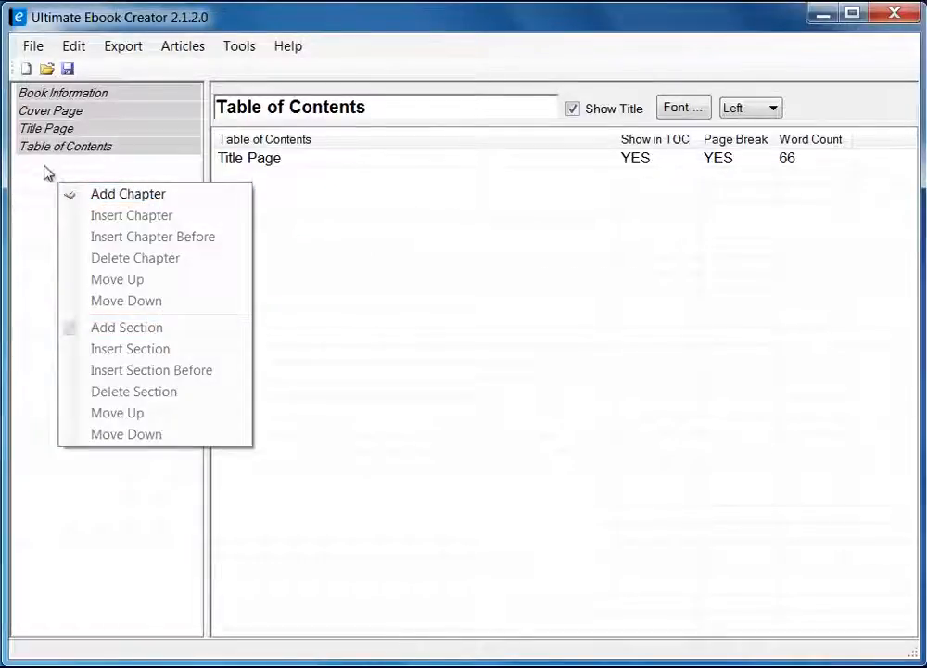
pyautogui.click(93, 97)
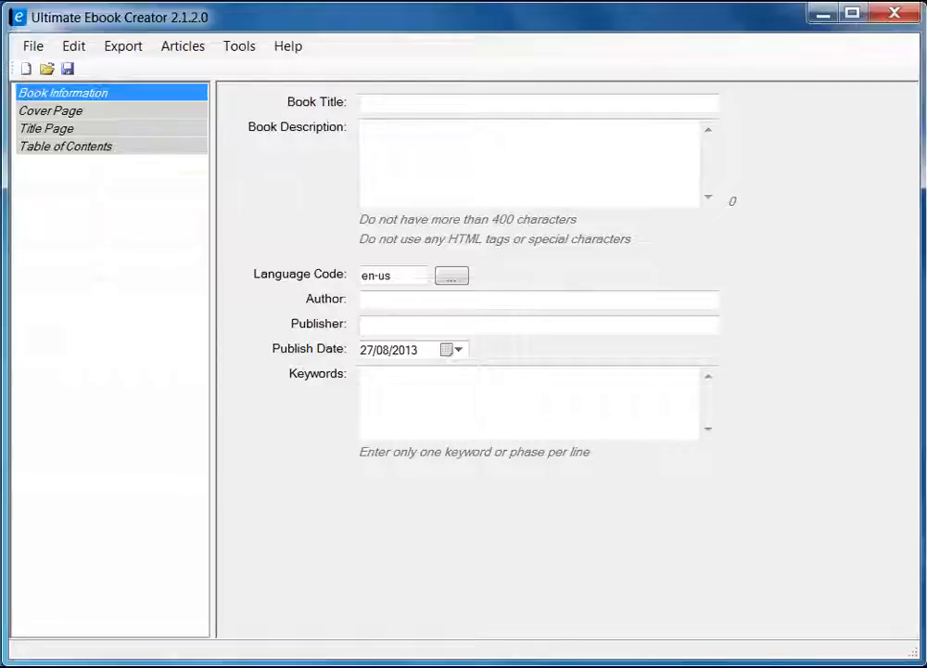
pyautogui.hotkey('alt', 'Tab')
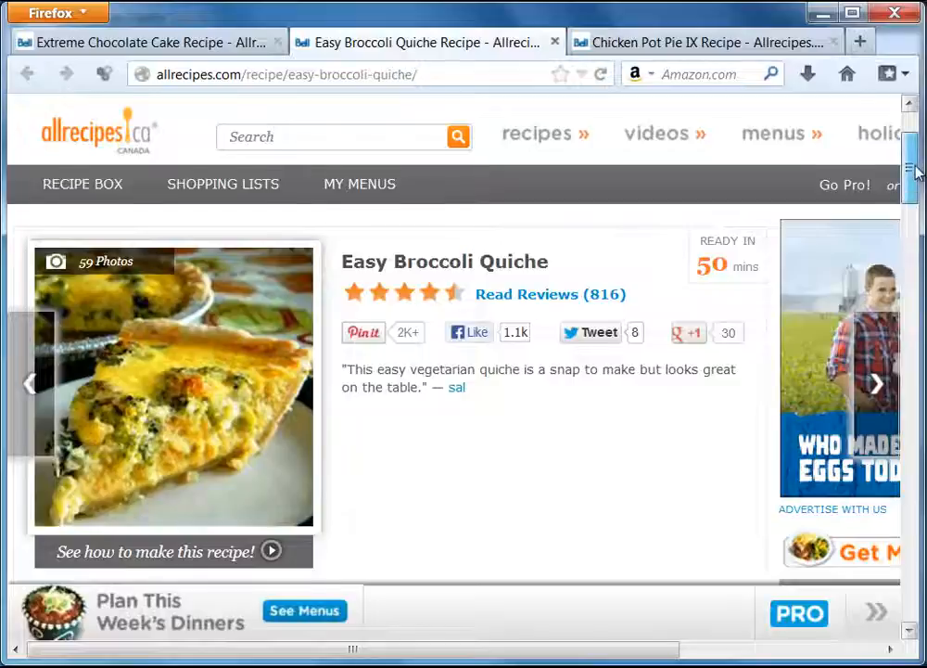
pyautogui.scroll(3, 916, 172)
pyautogui.scroll(-5, 916, 153)
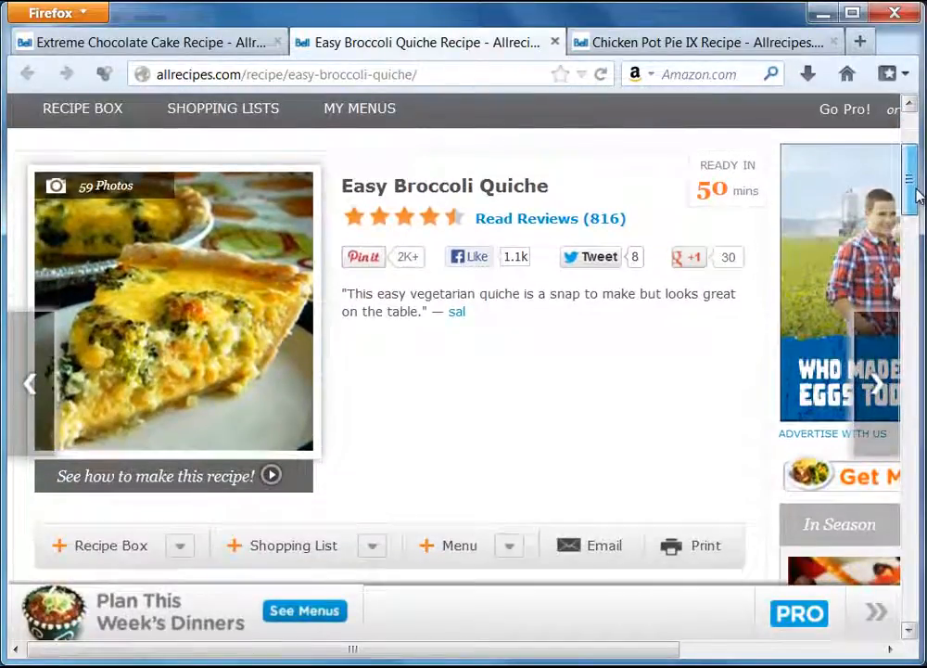
pyautogui.moveTo(916, 190); pyautogui.dragTo(916, 199)
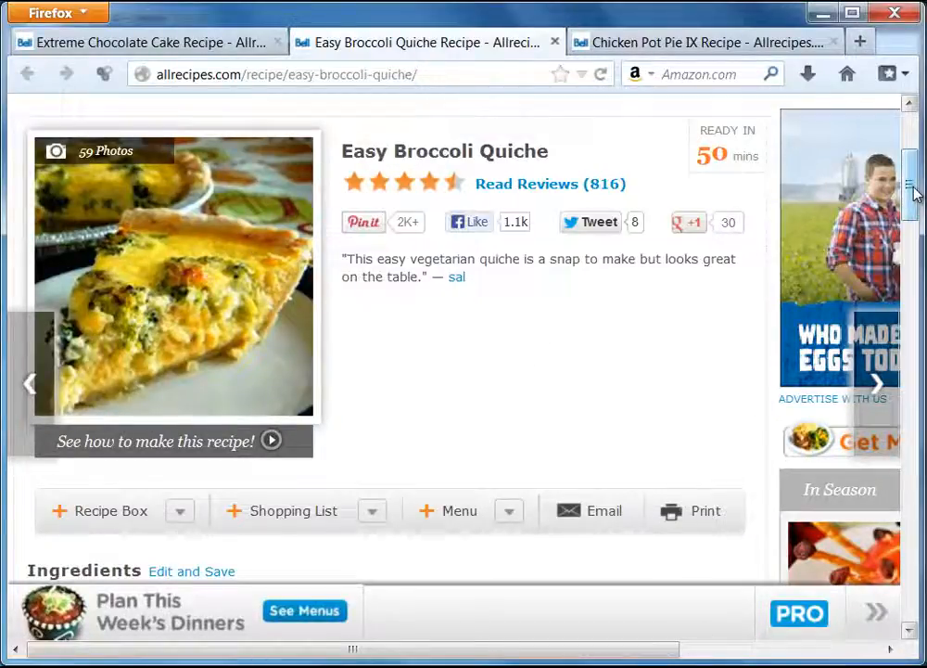
pyautogui.moveTo(914, 193)
pyautogui.mouseDown()
pyautogui.moveTo(912, 202)
pyautogui.moveTo(916, 182)
pyautogui.mouseUp()
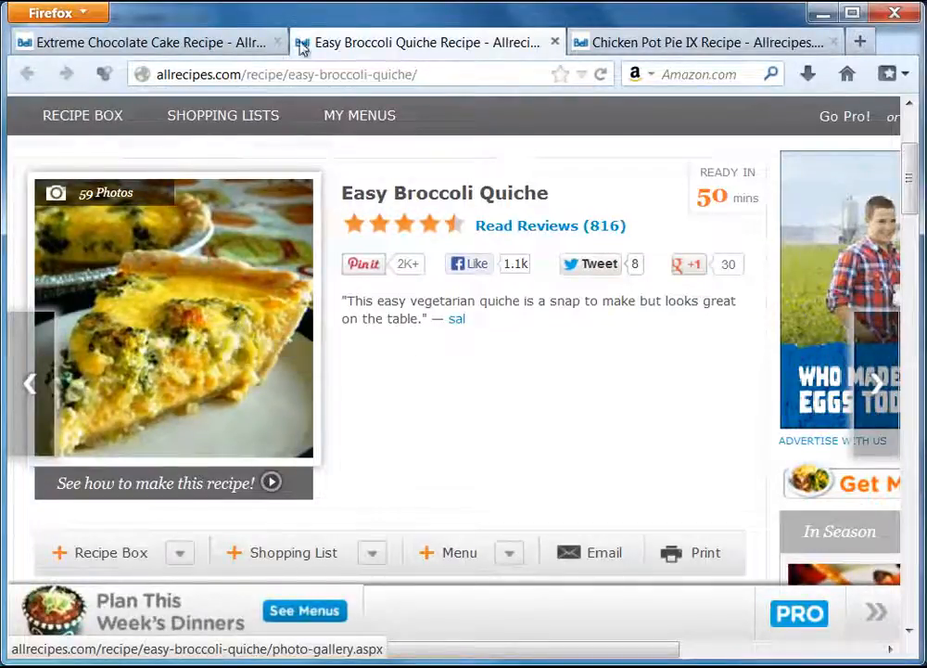
pyautogui.click(641, 43)
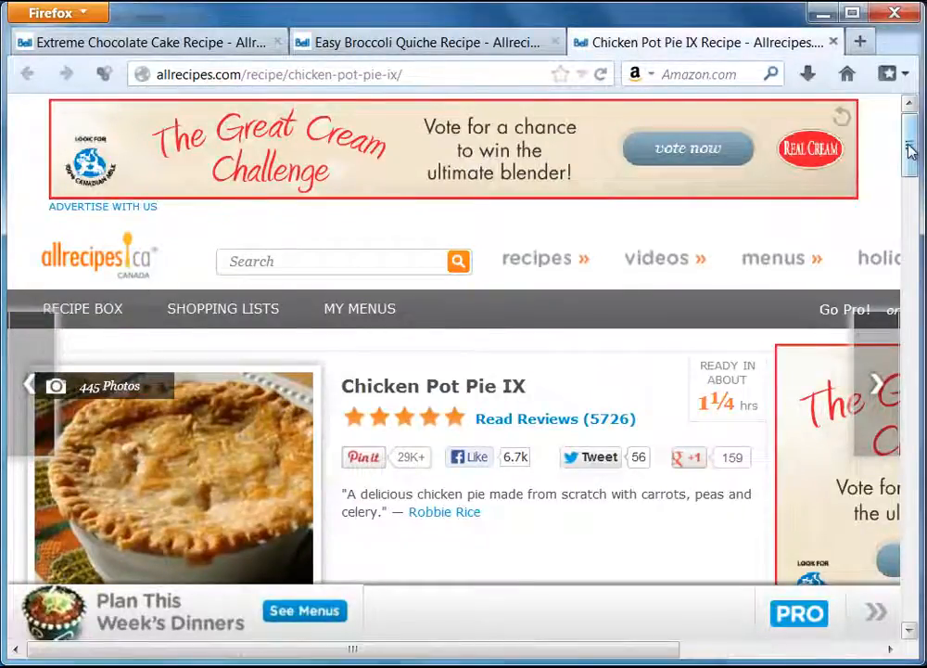
pyautogui.moveTo(909, 149)
pyautogui.mouseDown()
pyautogui.moveTo(909, 179)
pyautogui.moveTo(909, 160)
pyautogui.mouseUp()
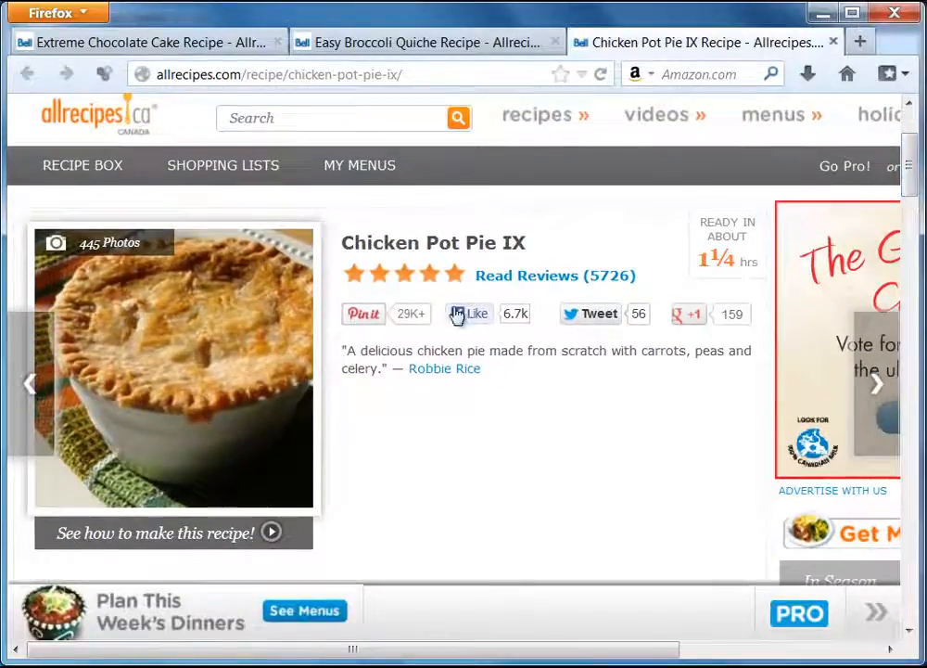
pyautogui.click(102, 43)
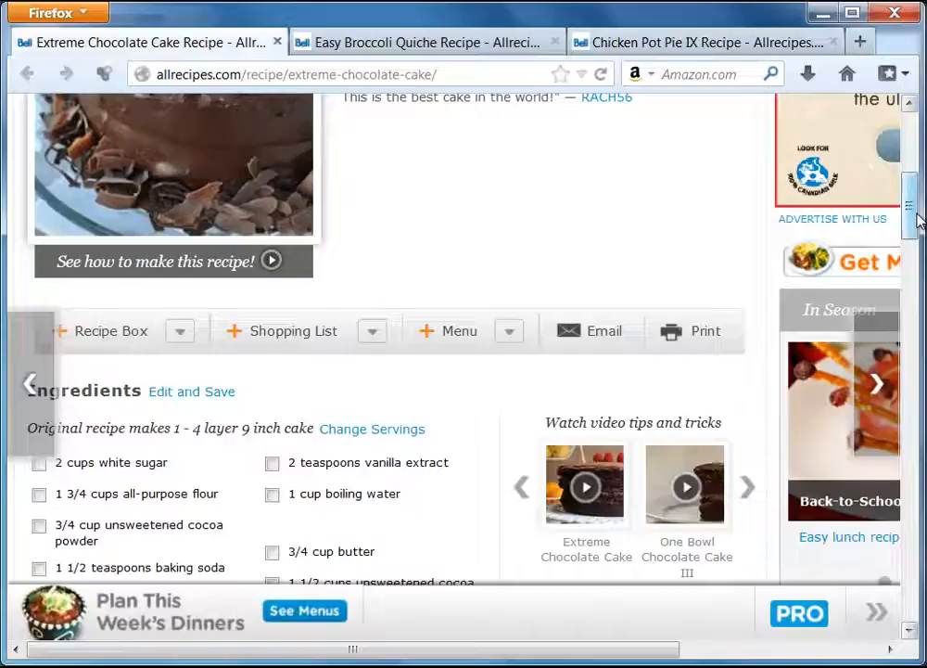
pyautogui.moveTo(918, 220); pyautogui.dragTo(913, 181)
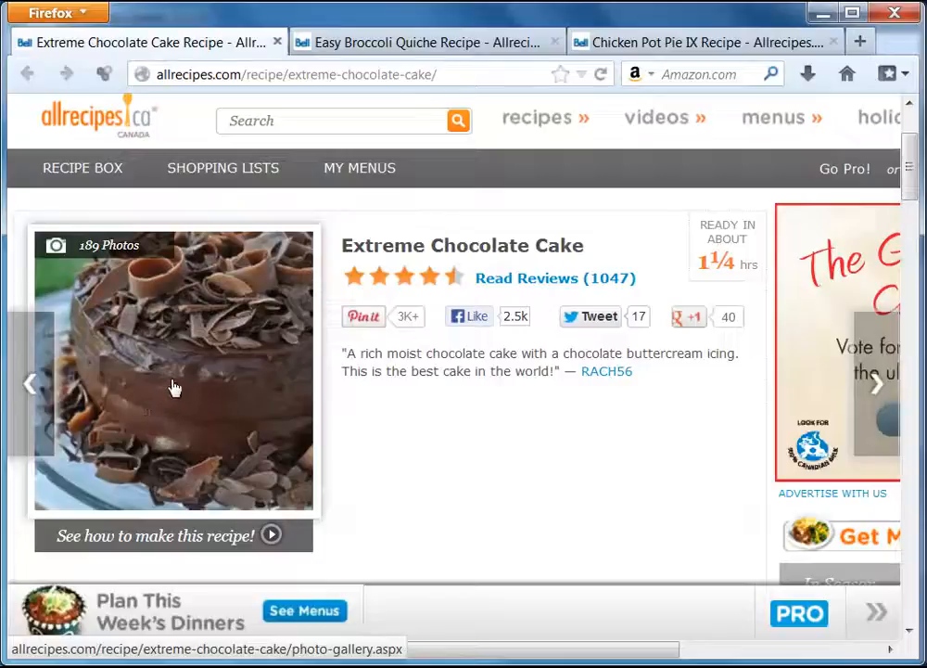
pyautogui.click(444, 46)
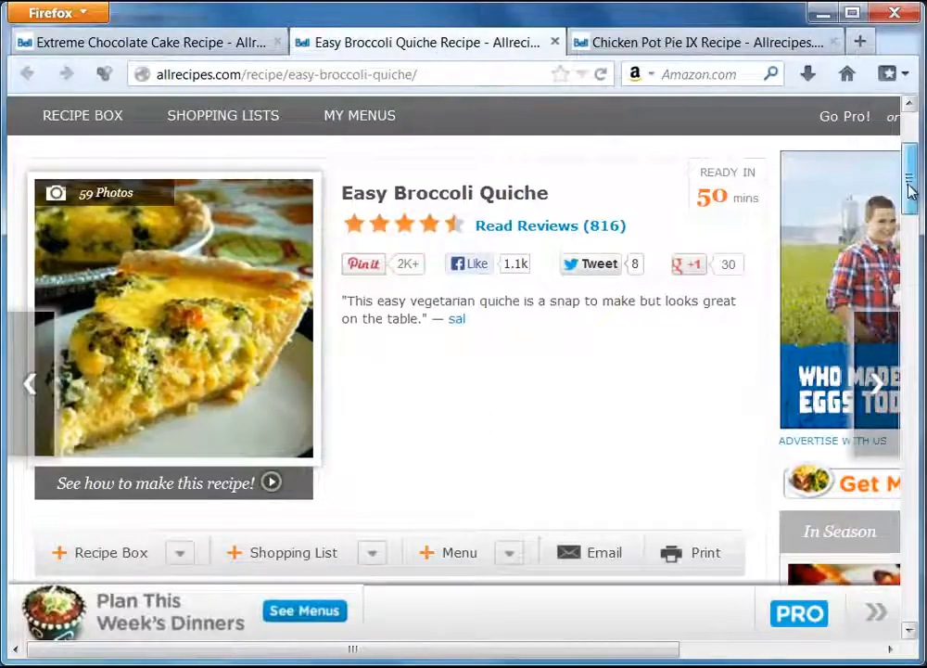
pyautogui.scroll(1, 910, 181)
pyautogui.moveTo(911, 186); pyautogui.dragTo(914, 278)
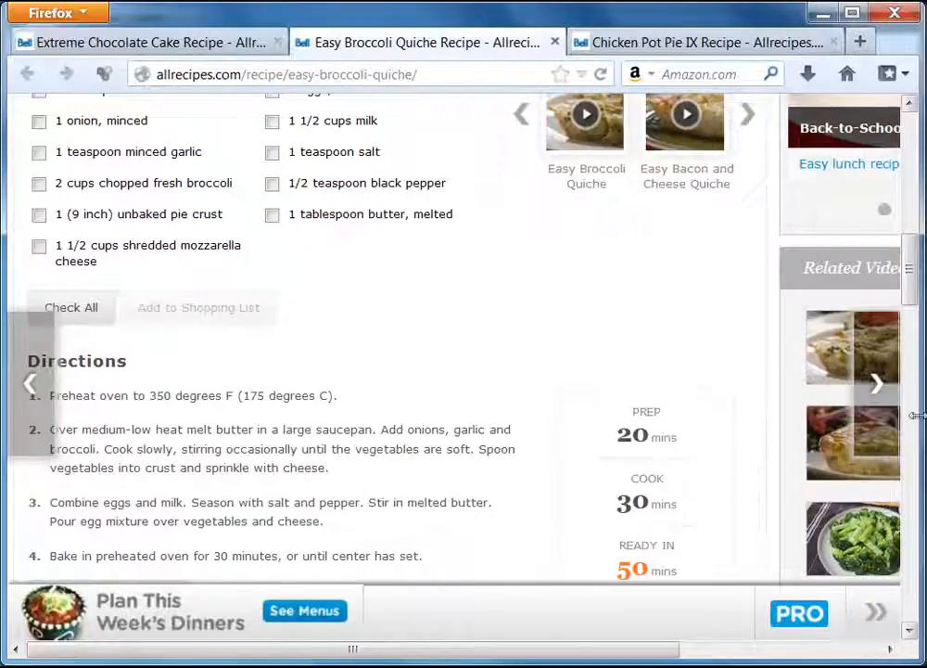
pyautogui.moveTo(911, 289); pyautogui.dragTo(907, 204)
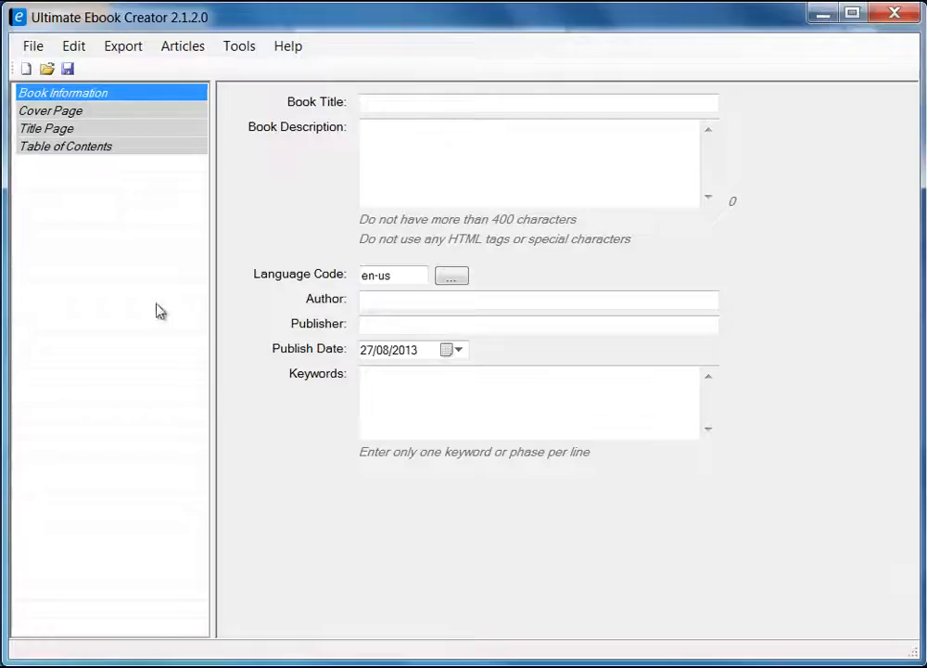
# Review the Export formats: Kindle, Nook, EPUB, Smashwords, LULU, Word and PDF.
pyautogui.click(110, 182)
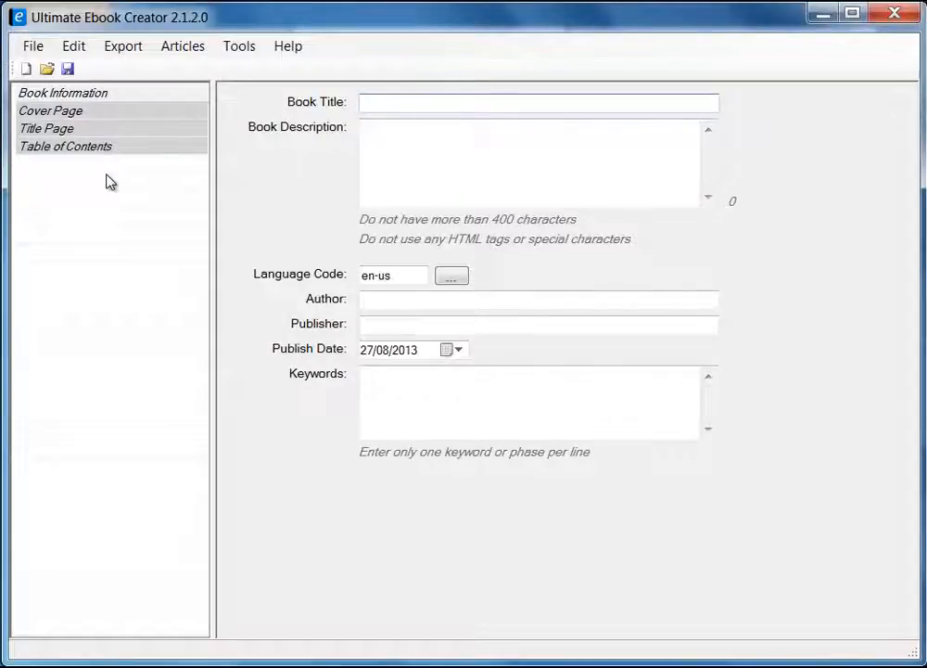
pyautogui.click(130, 48)
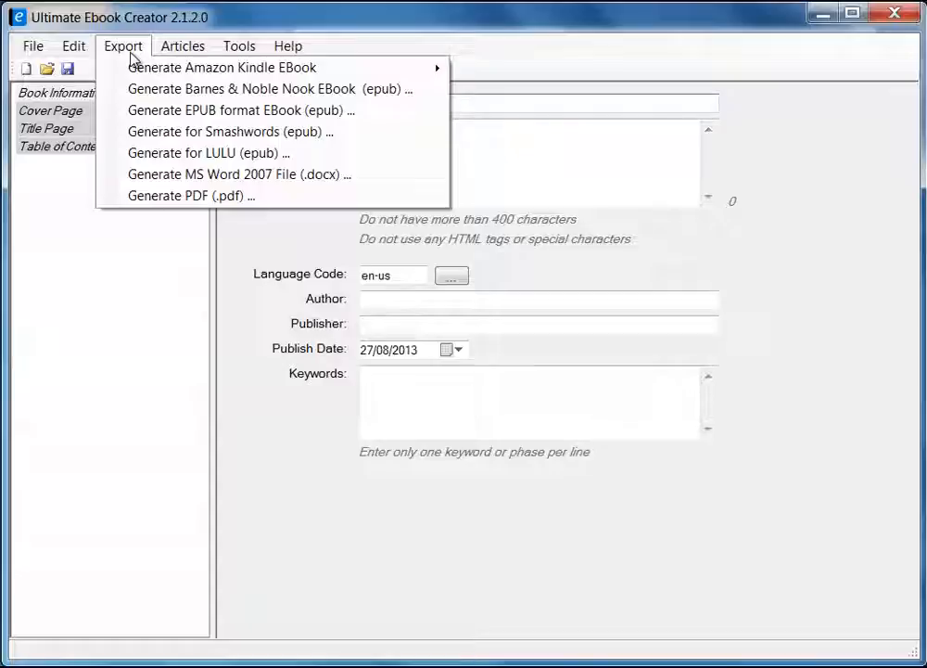
pyautogui.moveTo(186, 70)
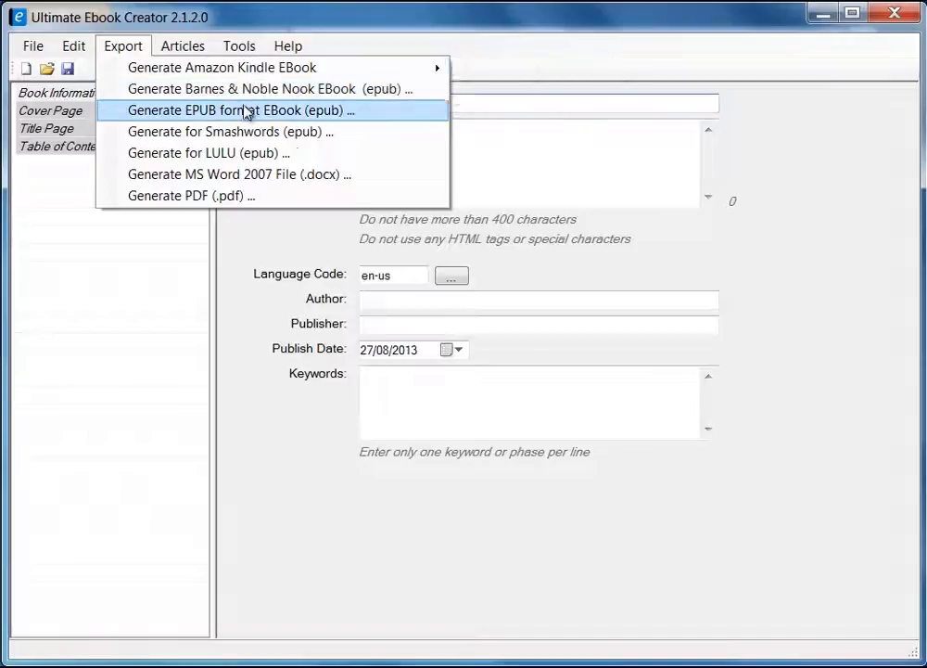
# Create a new blank ebook with File > New.
pyautogui.click(34, 48)
pyautogui.click(35, 48)
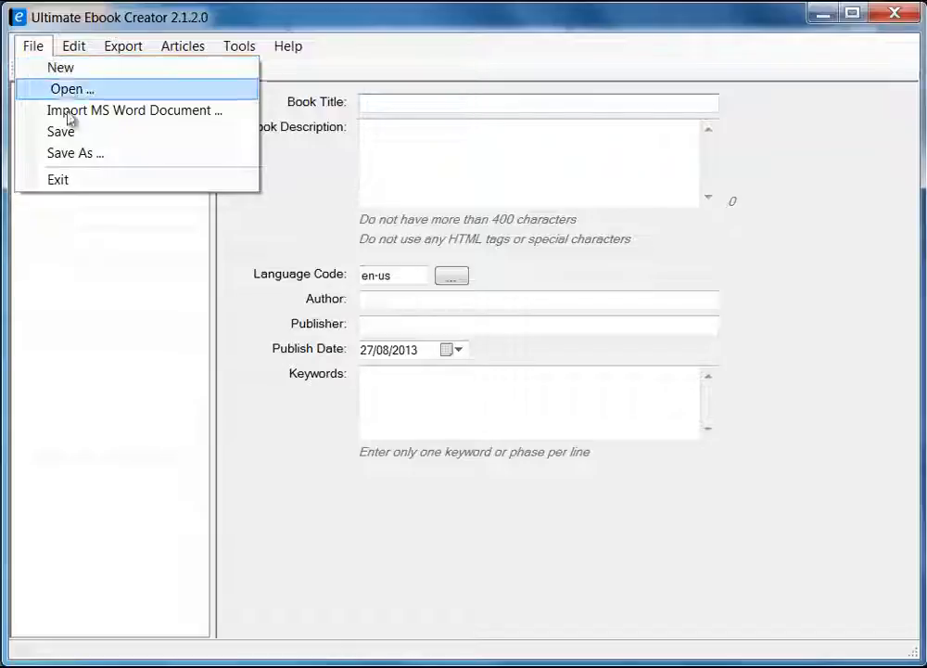
pyautogui.click(62, 70)
pyautogui.click(73, 46)
# Browse Export > Generate Amazon Kindle EBook and close the menu without exporting.
pyautogui.moveTo(29, 45)
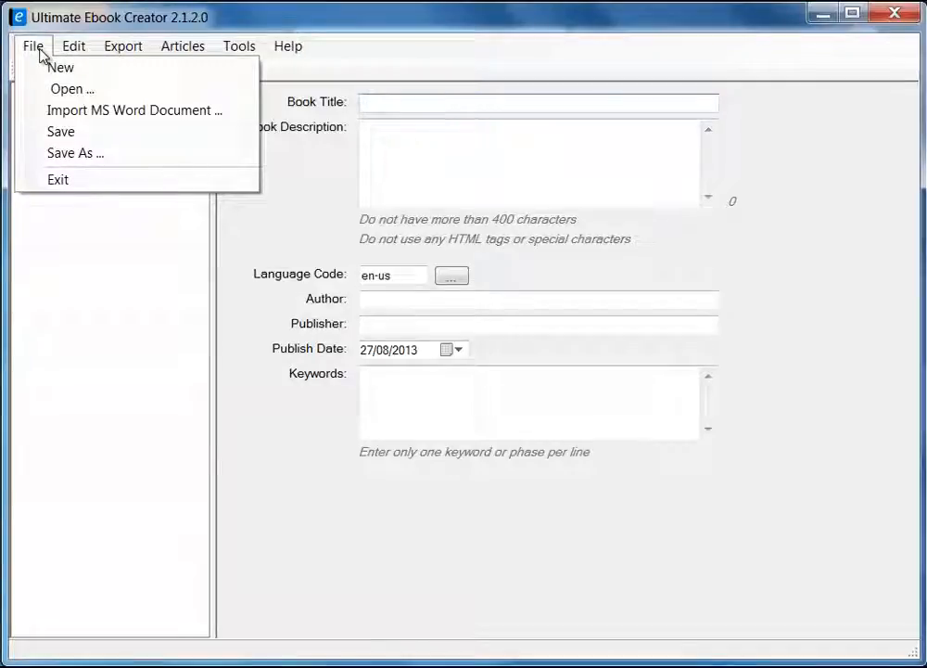
pyautogui.click(38, 50)
pyautogui.click(122, 53)
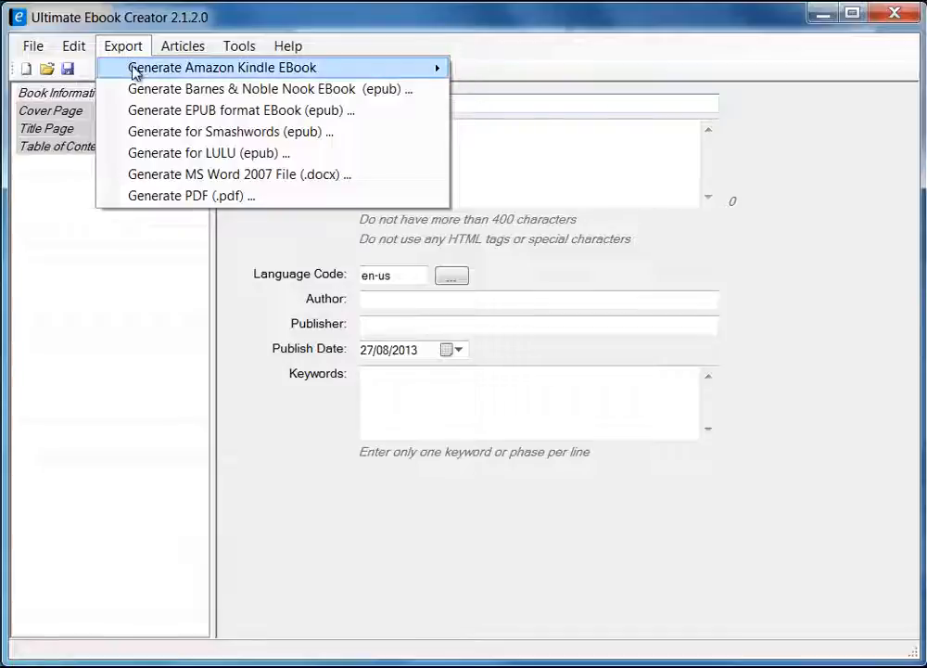
pyautogui.moveTo(132, 70)
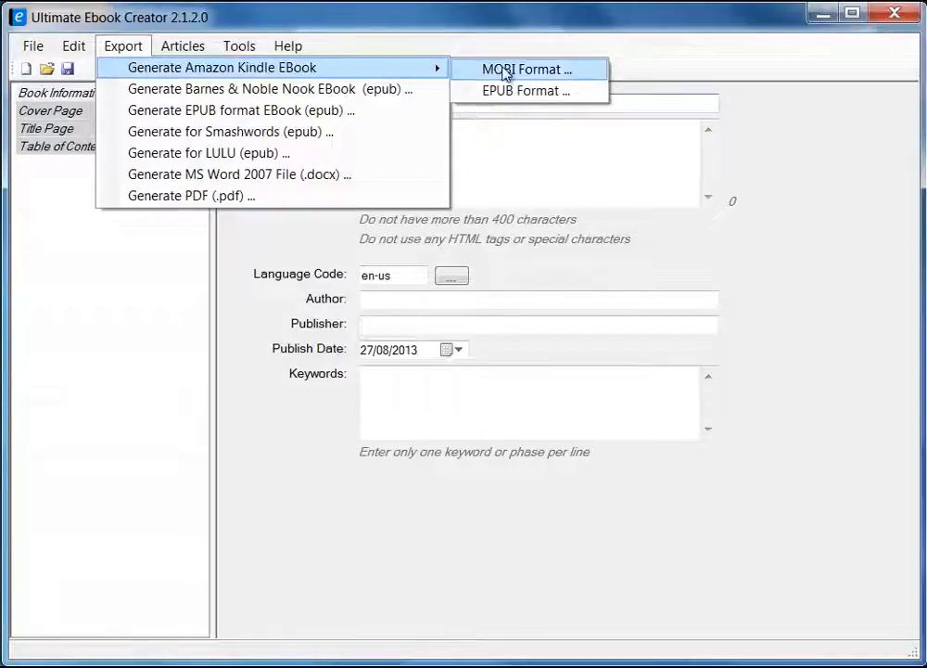
pyautogui.click(155, 292)
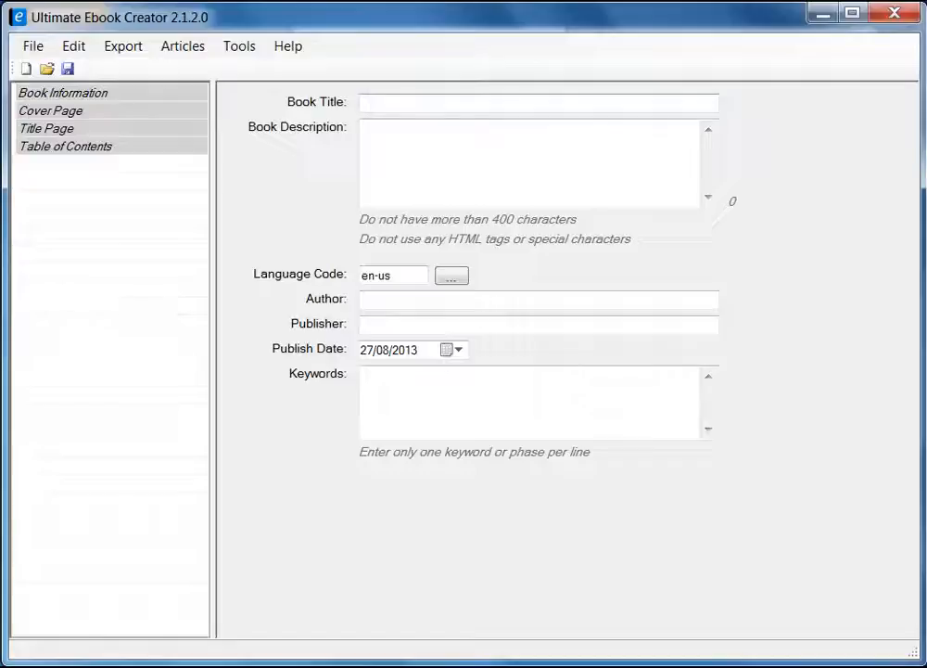
# Start another new ebook, answering No to saving changes to the old one.
pyautogui.click(33, 48)
pyautogui.click(46, 66)
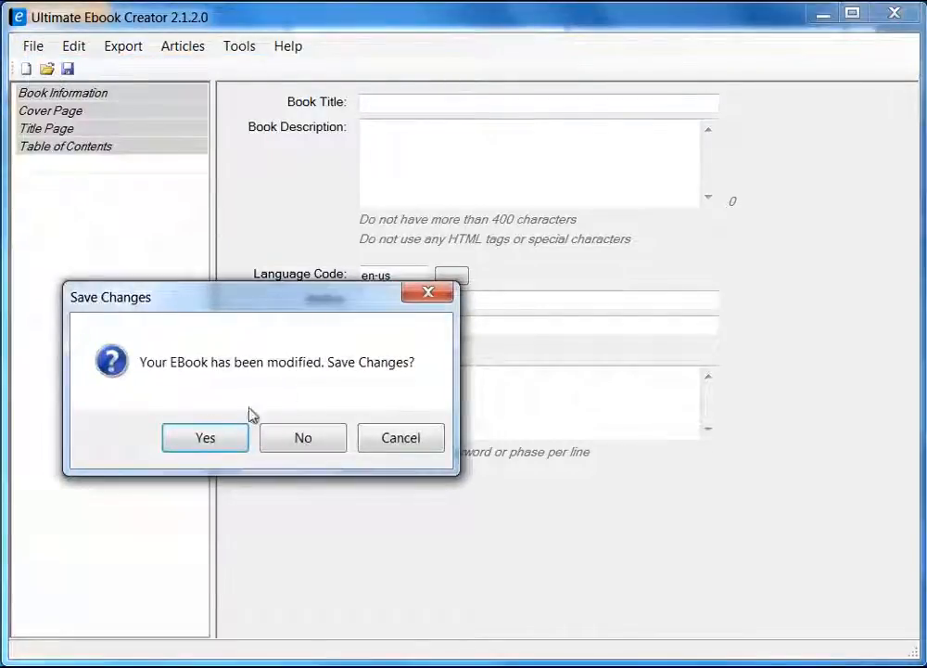
pyautogui.click(325, 440)
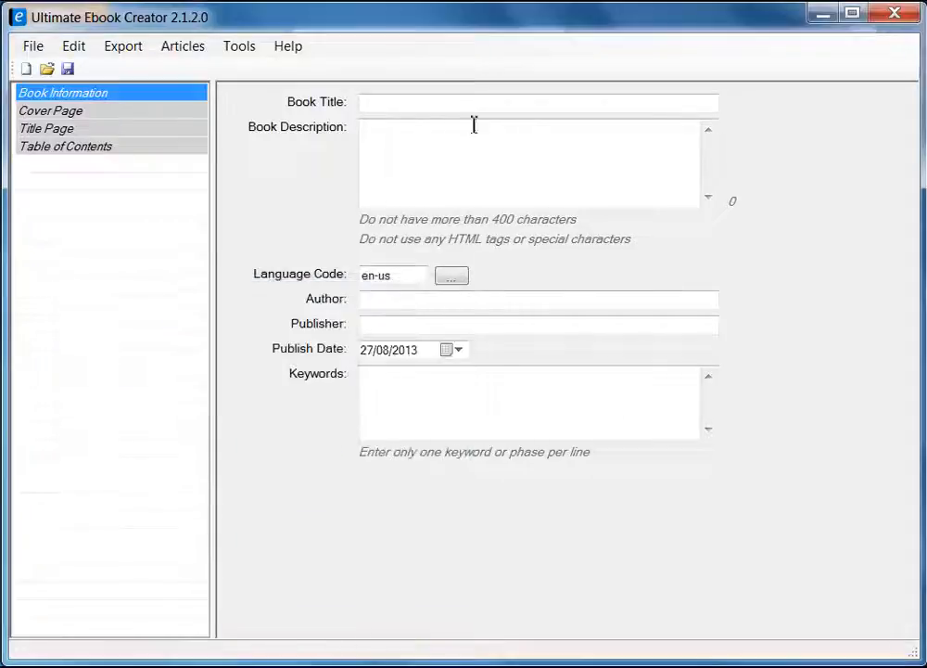
pyautogui.click(400, 105)
# Enter the recipe book's title and paste the same text into Book Description.
pyautogui.write('Prabha')
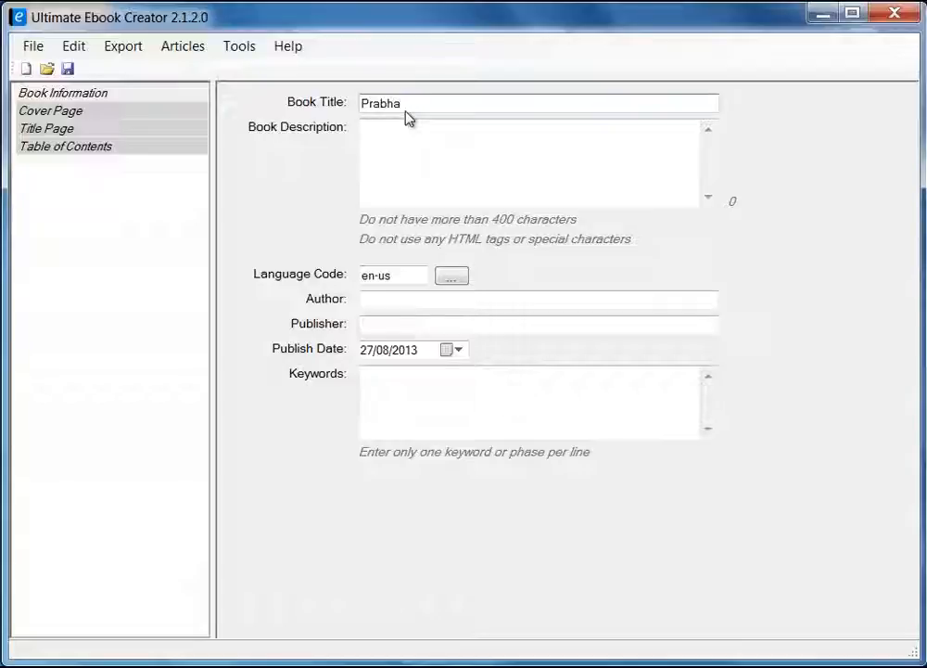
pyautogui.write("'s Rec")
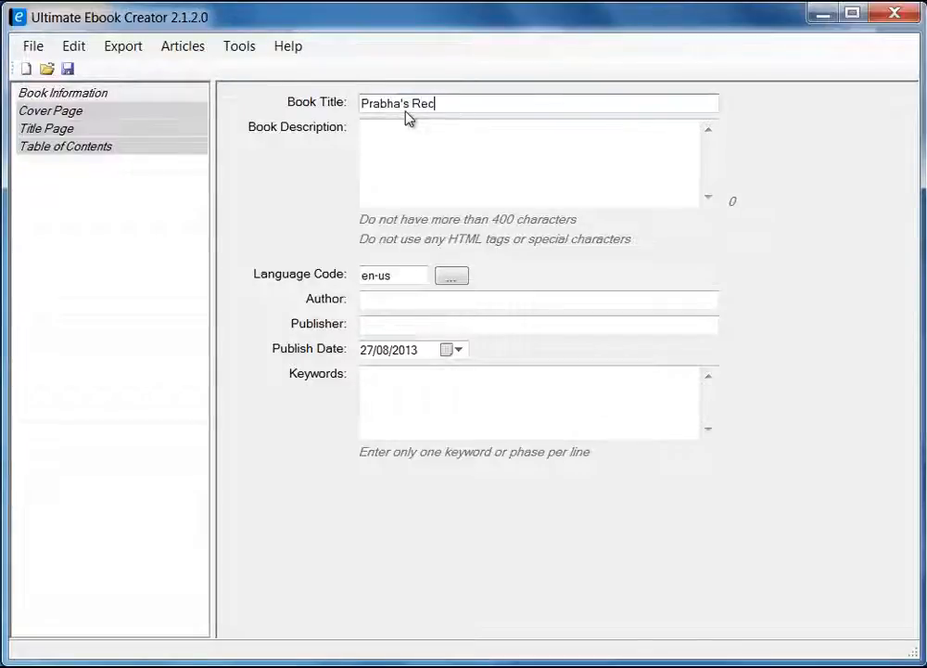
pyautogui.write('ipe Book')
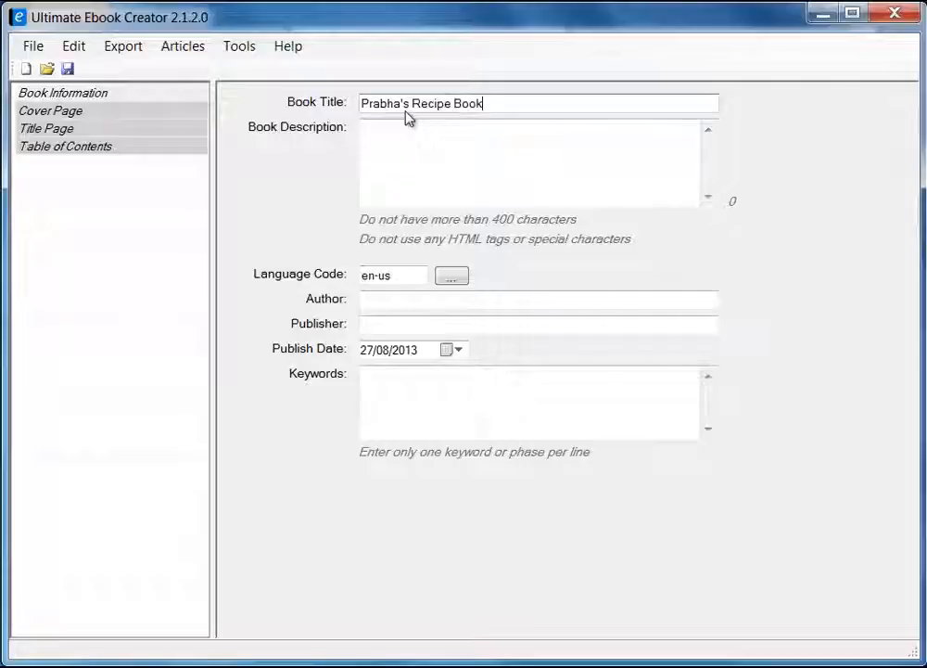
pyautogui.moveTo(551, 107); pyautogui.dragTo(281, 93)
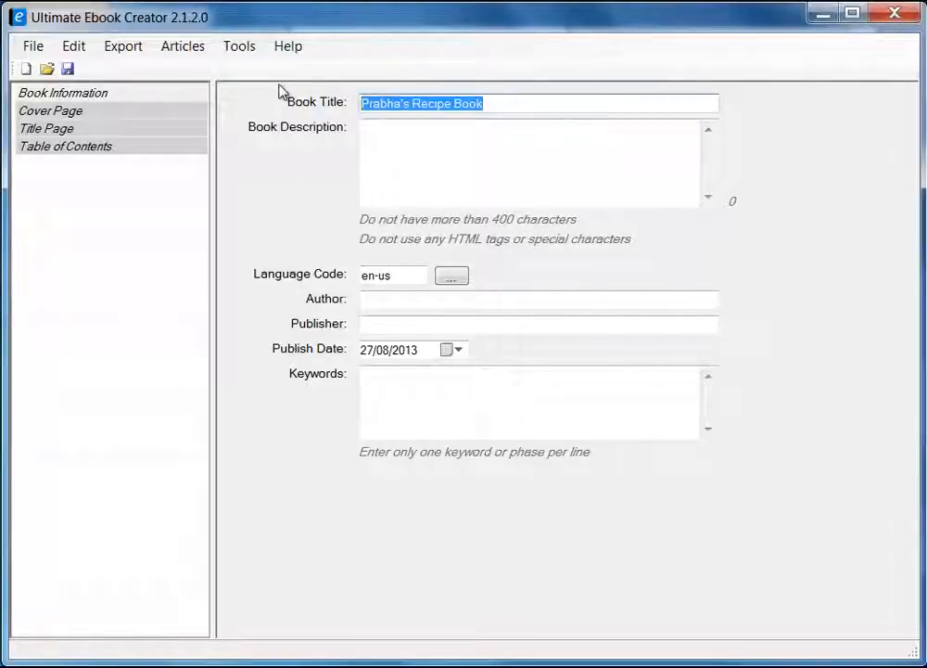
pyautogui.click(446, 144)
pyautogui.moveTo(490, 100); pyautogui.dragTo(402, 104)
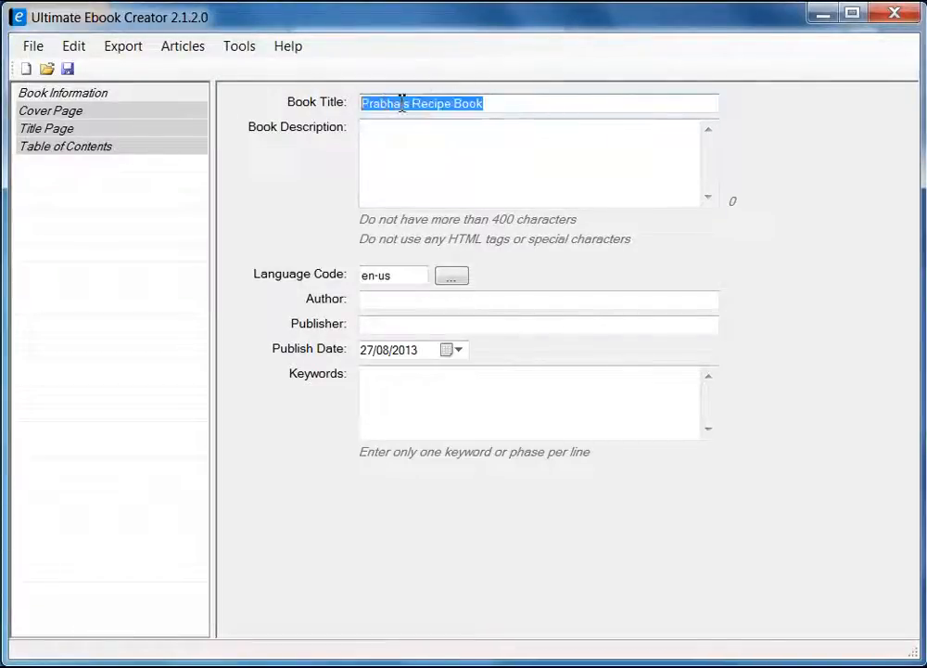
pyautogui.rightClick(400, 105)
pyautogui.click(460, 165)
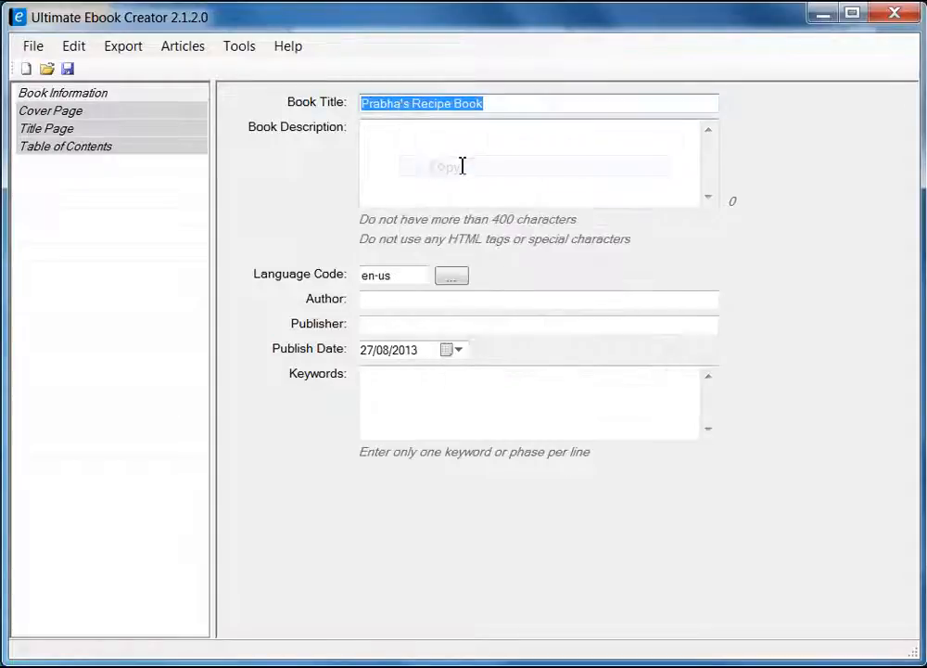
pyautogui.click(440, 166)
pyautogui.rightClick(438, 166)
pyautogui.click(511, 246)
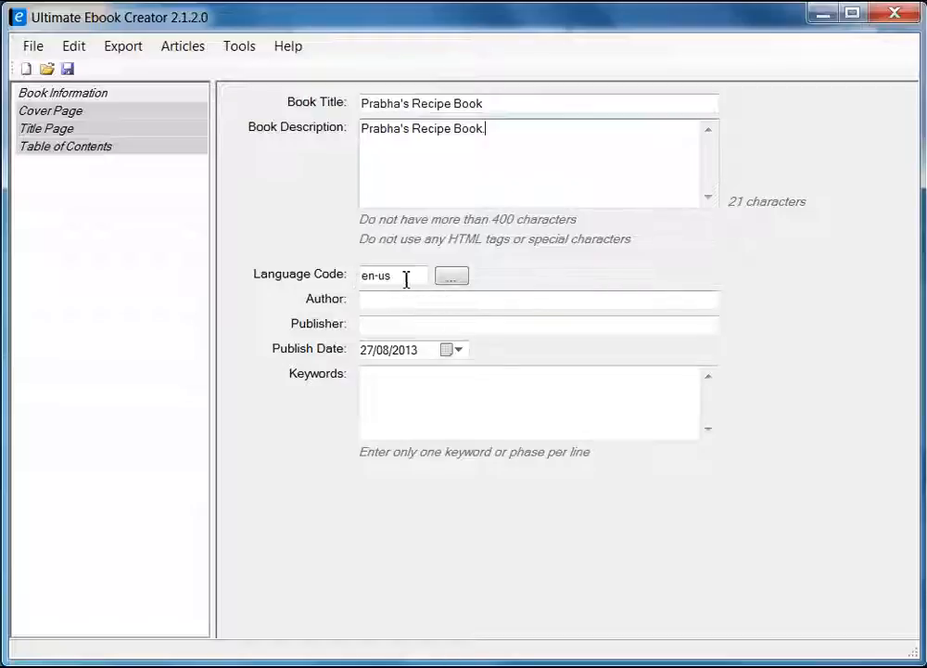
# Look through the language code list and keep en-us.
pyautogui.click(453, 280)
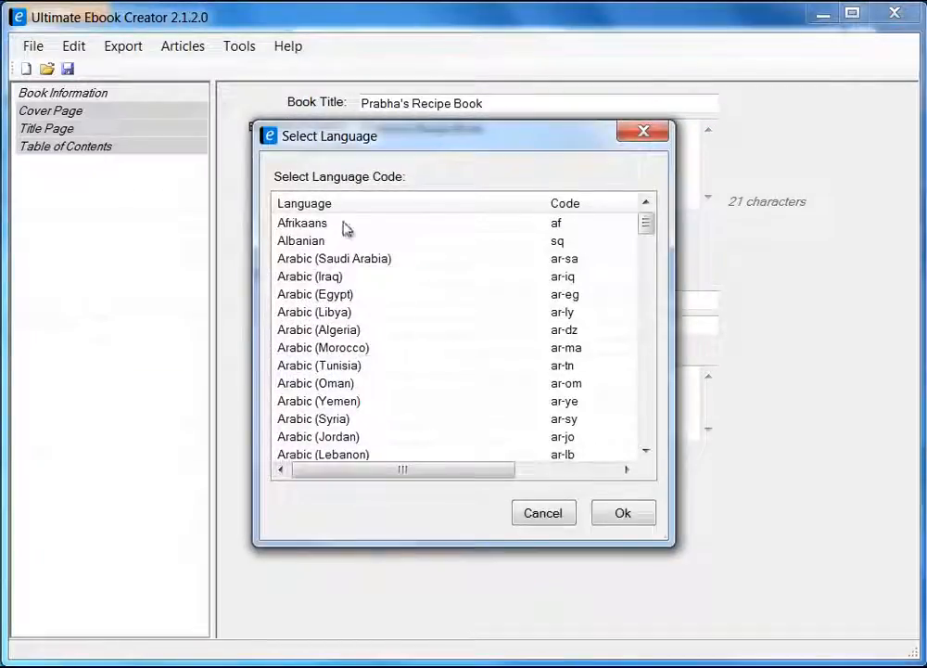
pyautogui.moveTo(642, 226); pyautogui.dragTo(661, 443)
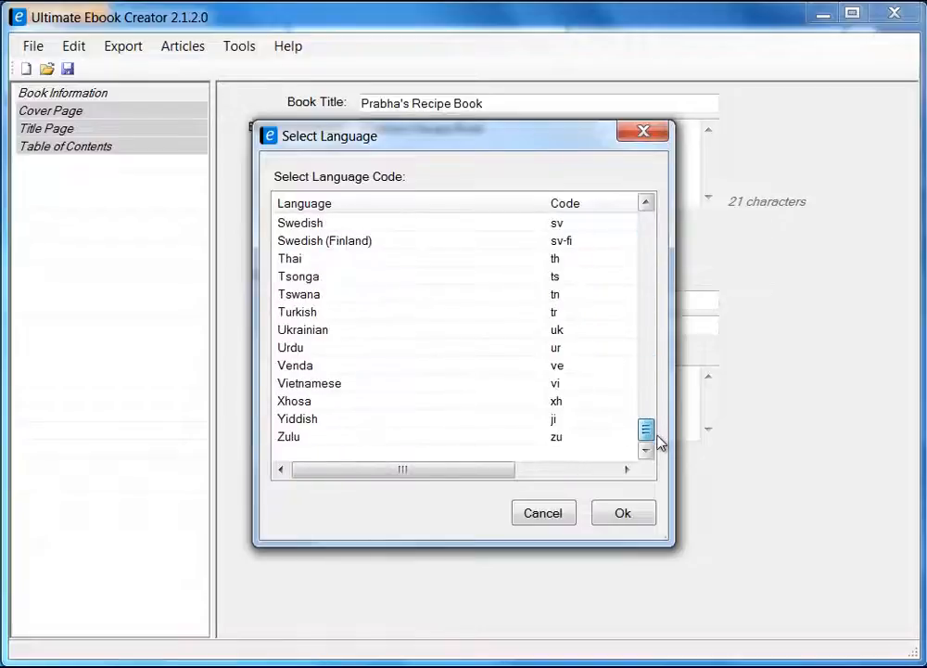
pyautogui.click(554, 515)
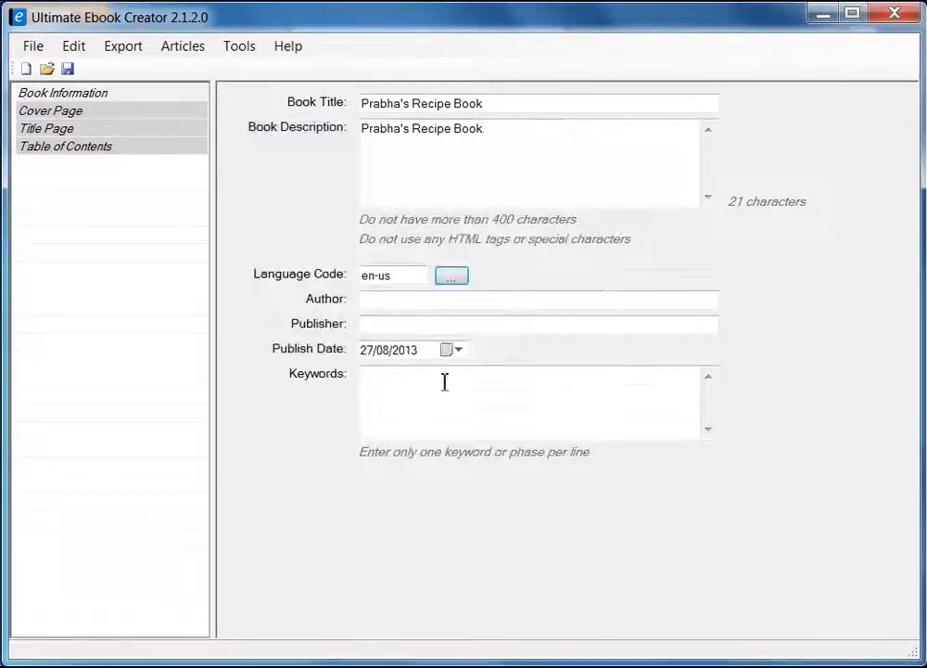
# Fill in the author's name and the publisher's name.
pyautogui.click(397, 305)
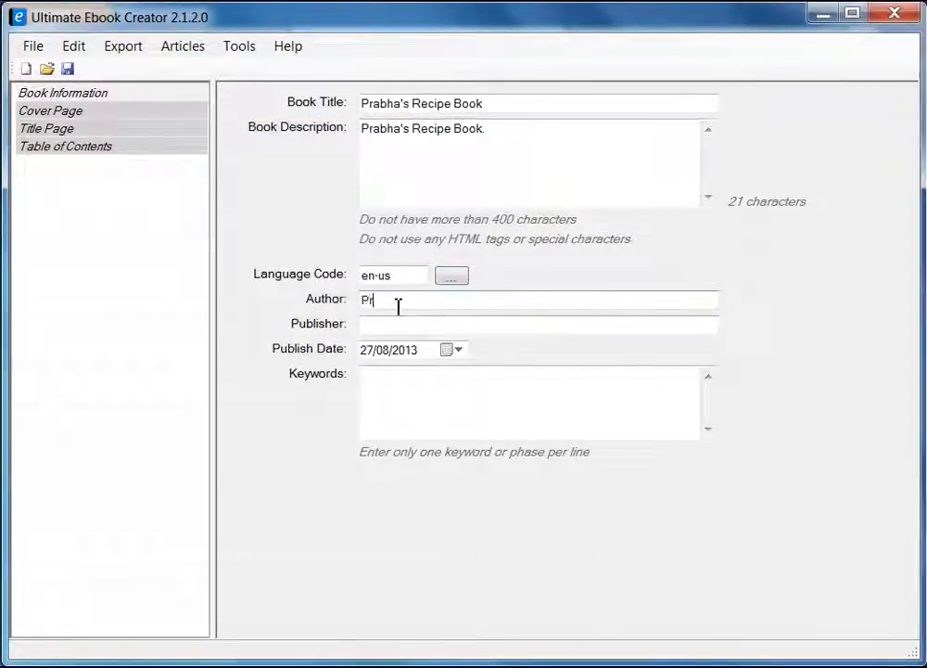
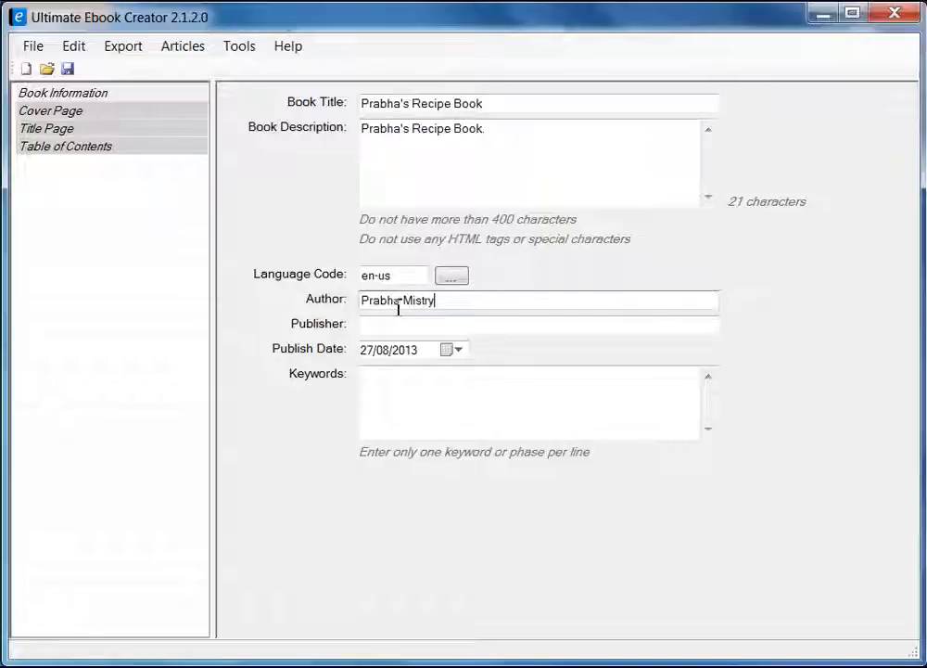
pyautogui.click(402, 323)
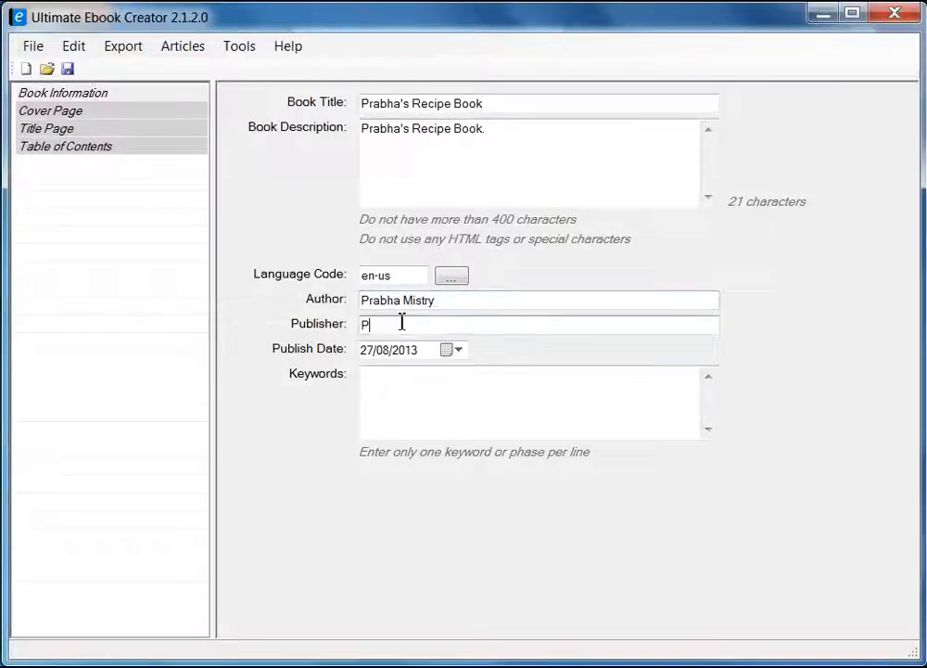
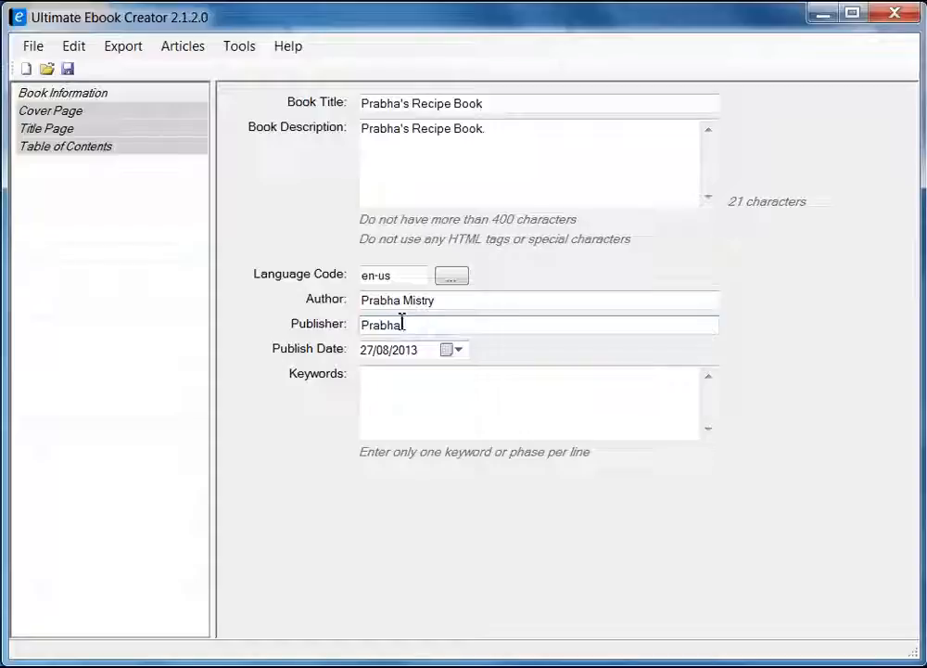
# Add the keywords recipe, food and recipe ebook on separate lines.
pyautogui.click(420, 387)
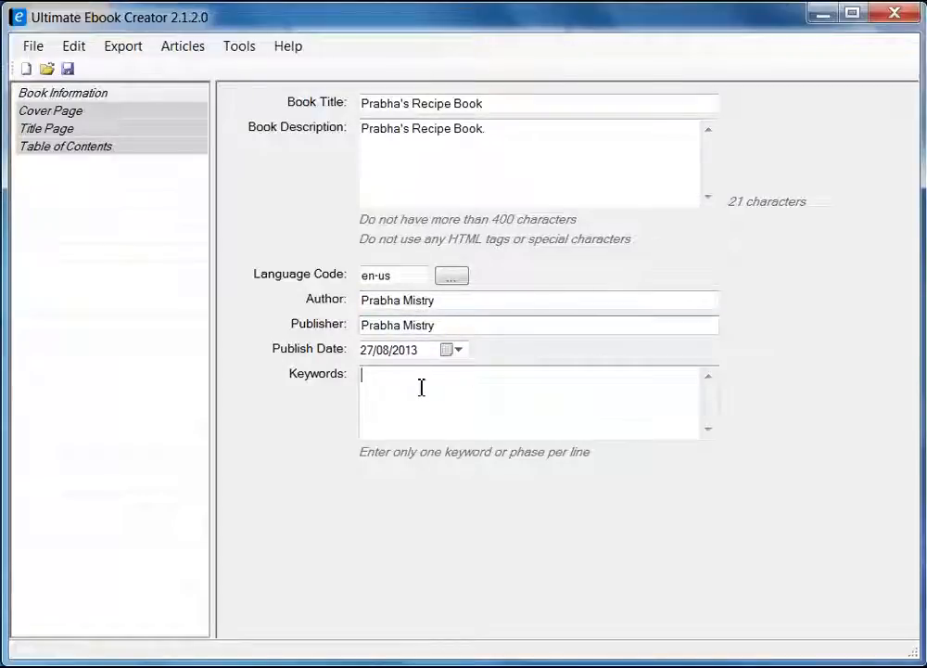
pyautogui.write('recipe')
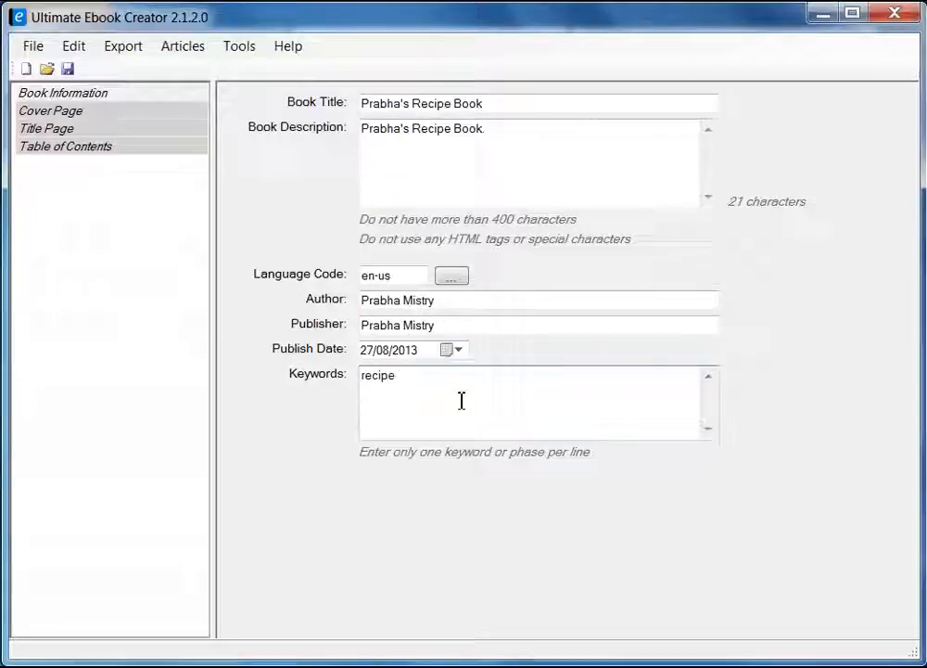
pyautogui.press('Return')
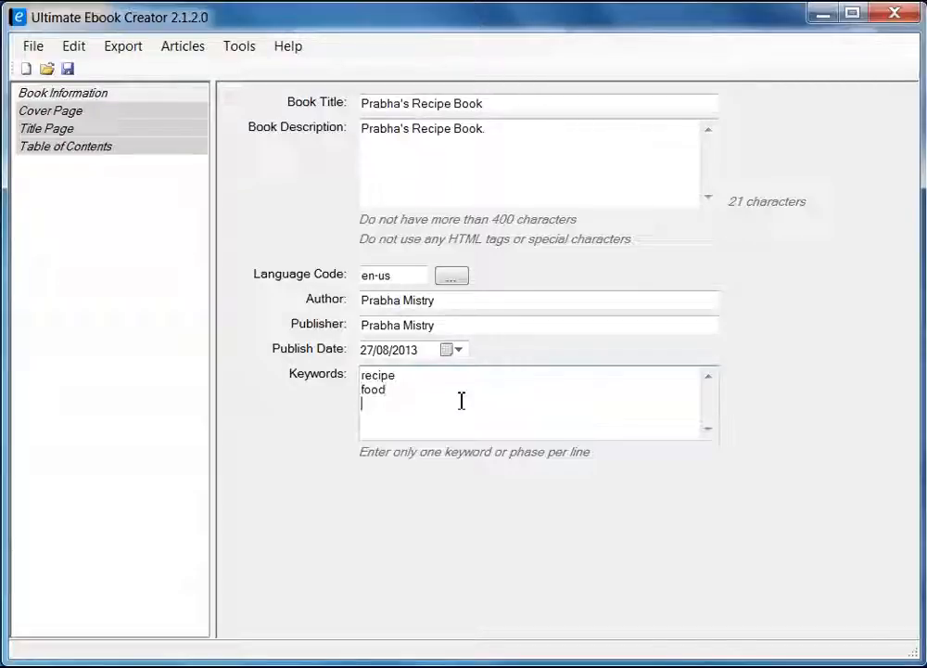
pyautogui.write('pe ')
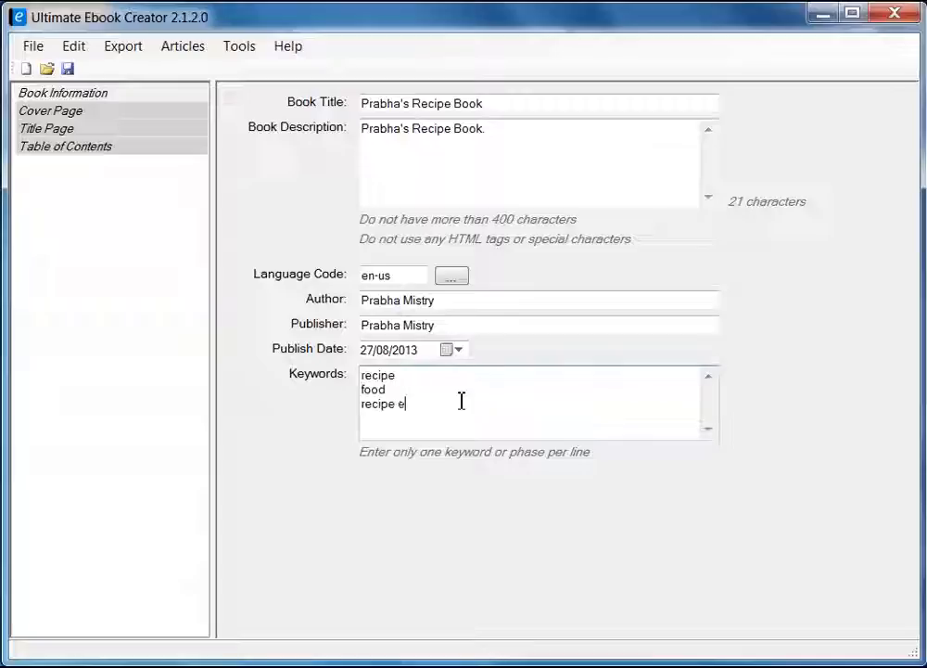
pyautogui.write('ebook')
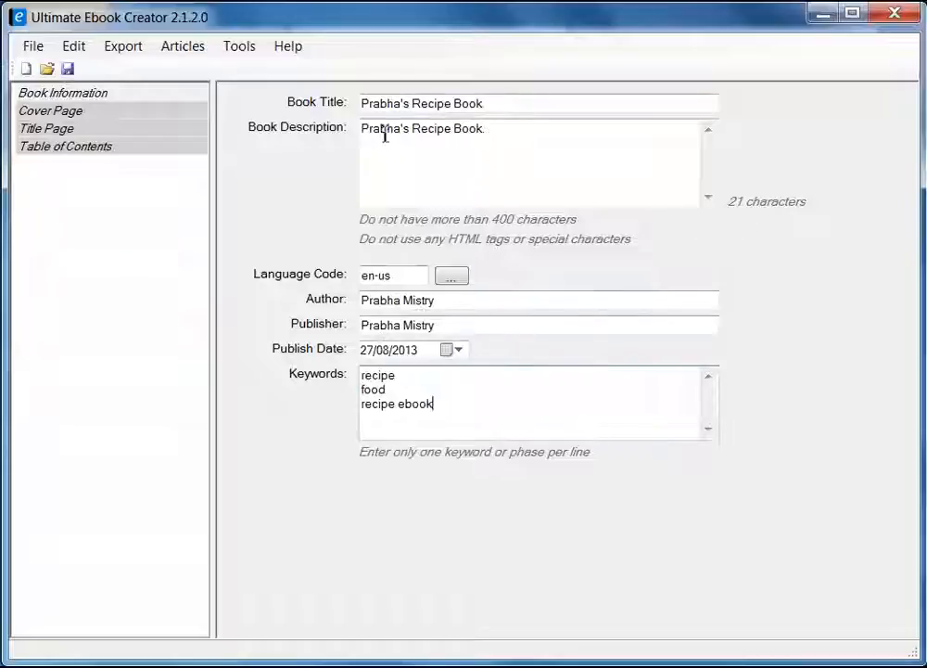
# Save the project as prabha_recipe_book.uec in the ebook material folder and dismiss the confirmation.
pyautogui.click(68, 71)
pyautogui.press('BackSpace')
pyautogui.press('BackSpace')
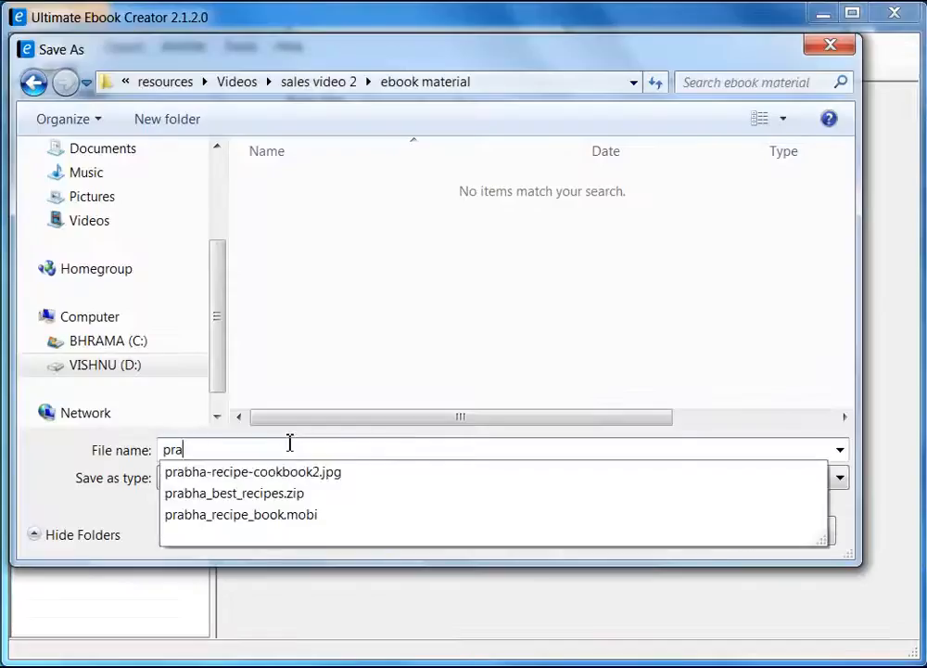
pyautogui.write('bha_')
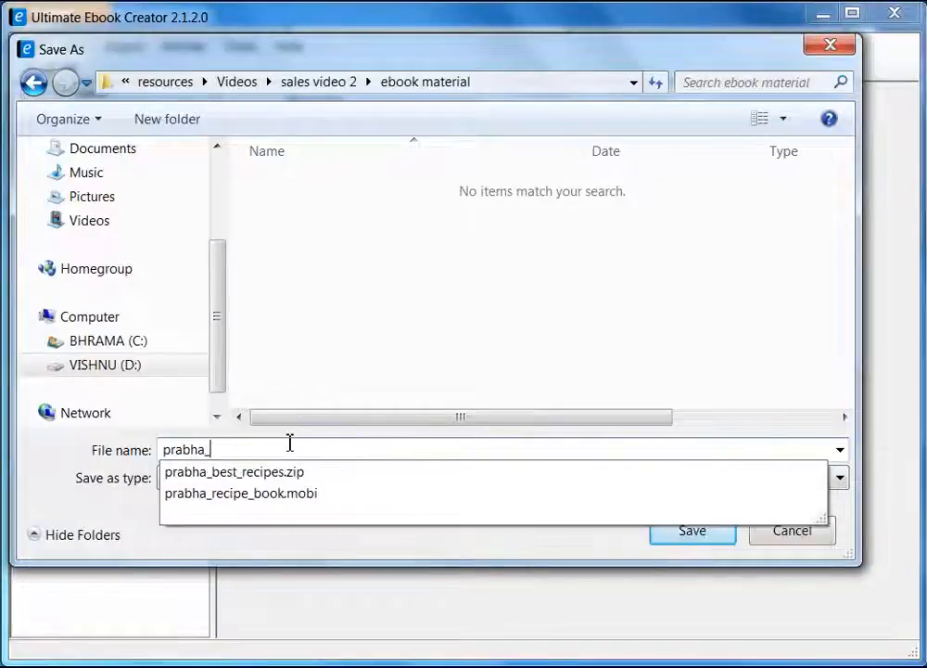
pyautogui.write('recipe_b')
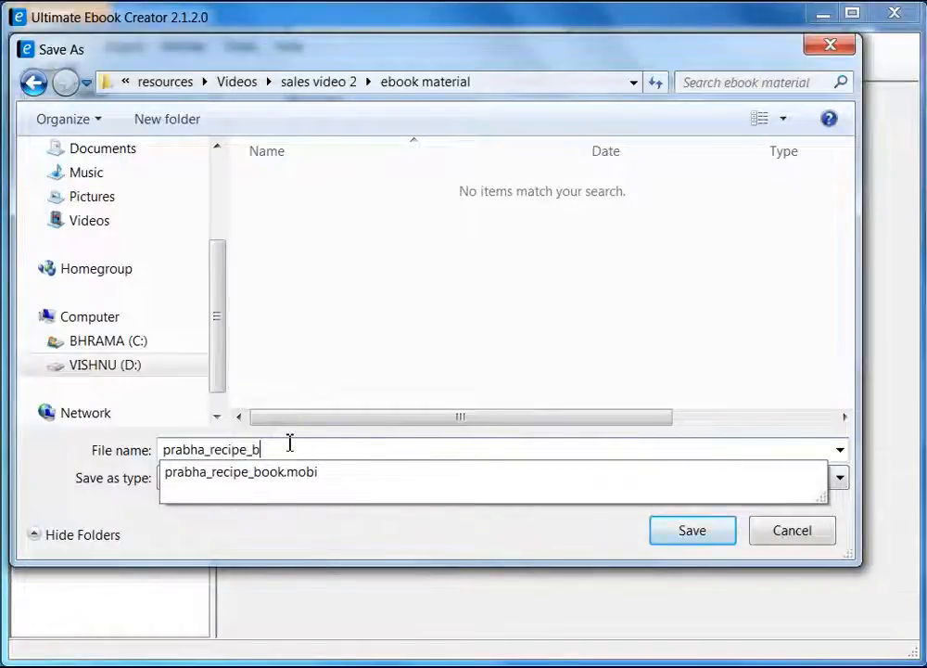
pyautogui.write('ook')
pyautogui.click(368, 353)
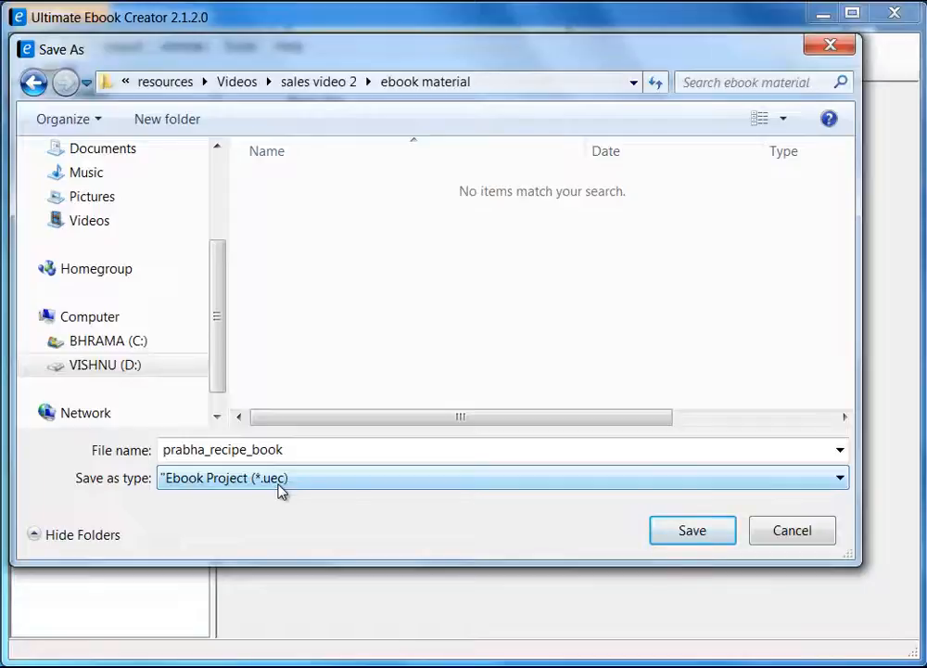
pyautogui.click(693, 530)
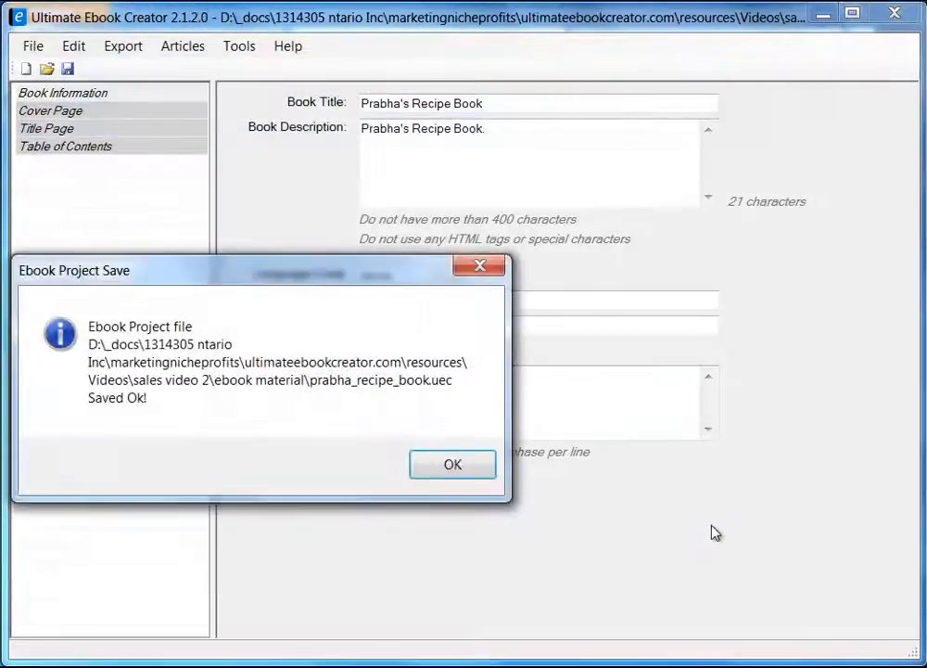
pyautogui.moveTo(242, 280); pyautogui.dragTo(399, 281)
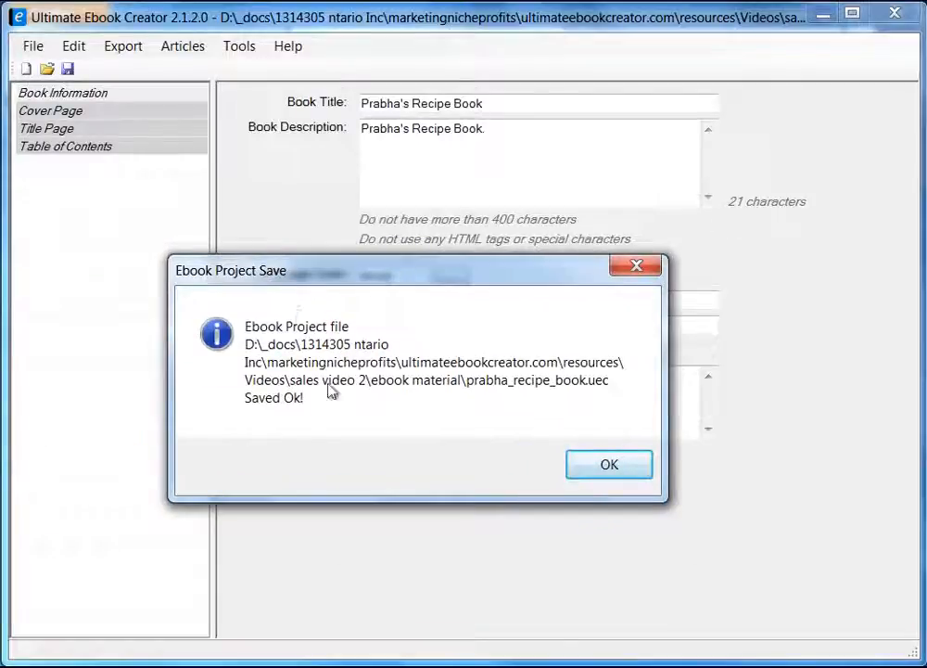
pyautogui.click(608, 467)
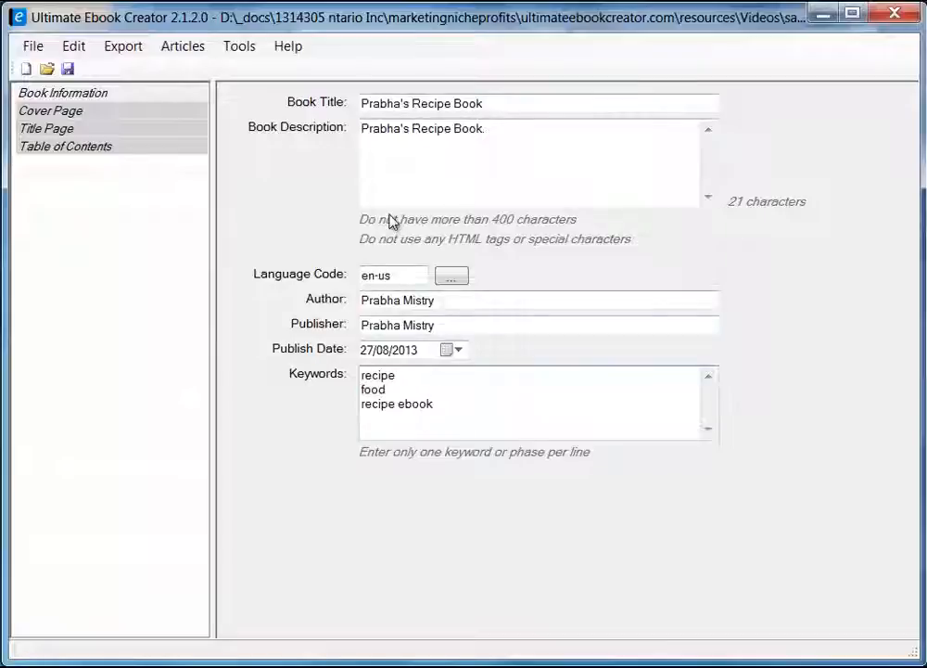
# Set the Cover Page image to prabha-recipe-cookbook2.jpg, browsing the folder as thumbnails.
pyautogui.click(69, 116)
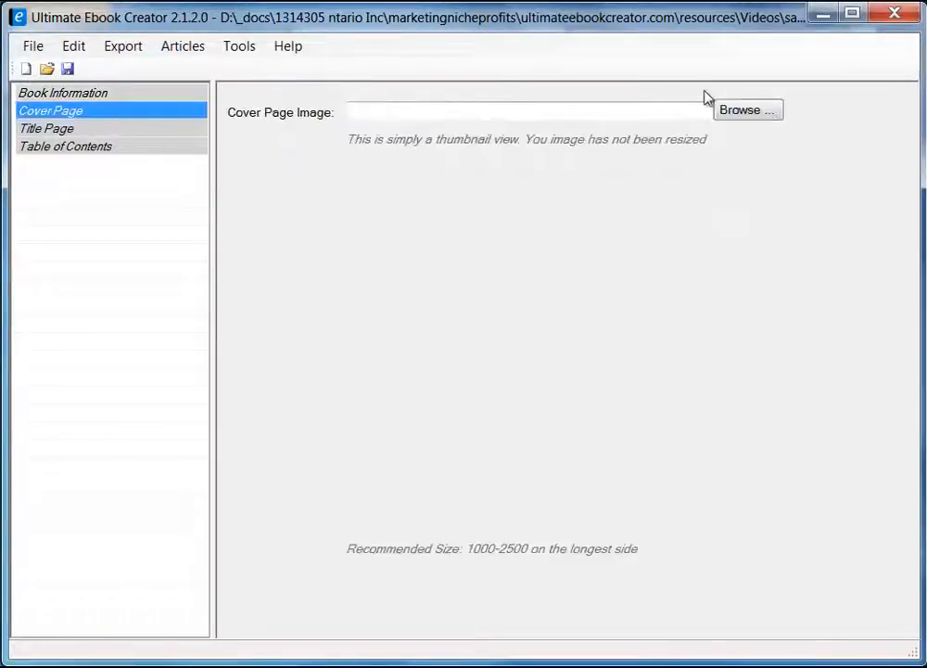
pyautogui.click(749, 113)
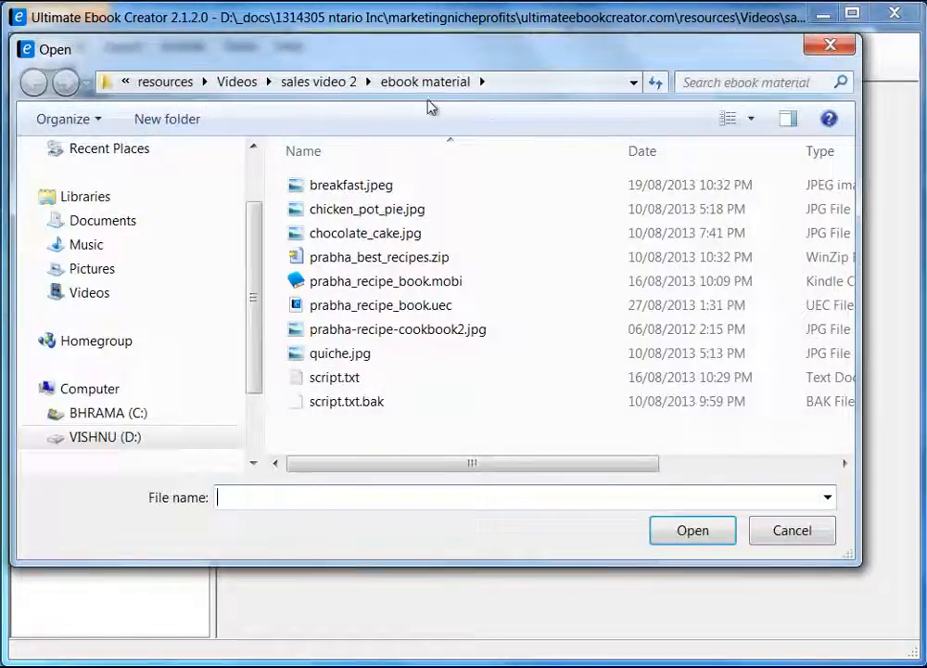
pyautogui.click(419, 84)
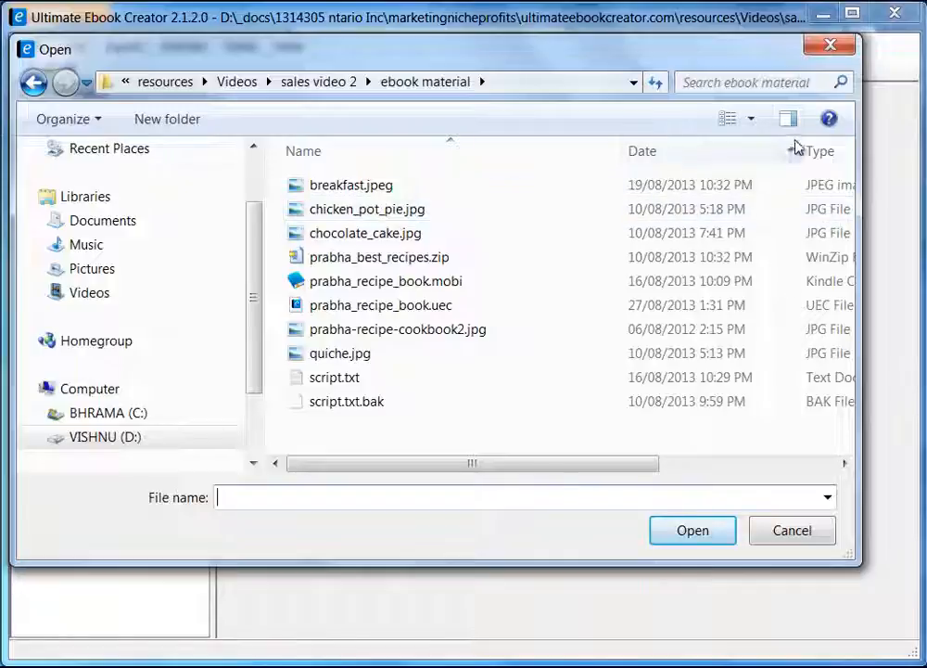
pyautogui.click(753, 121)
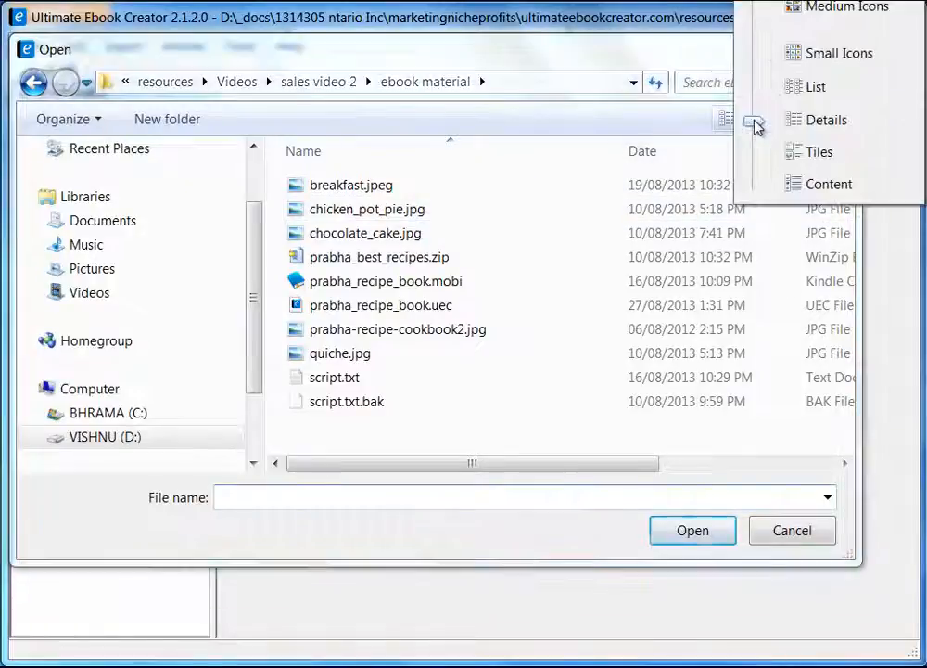
pyautogui.click(840, 9)
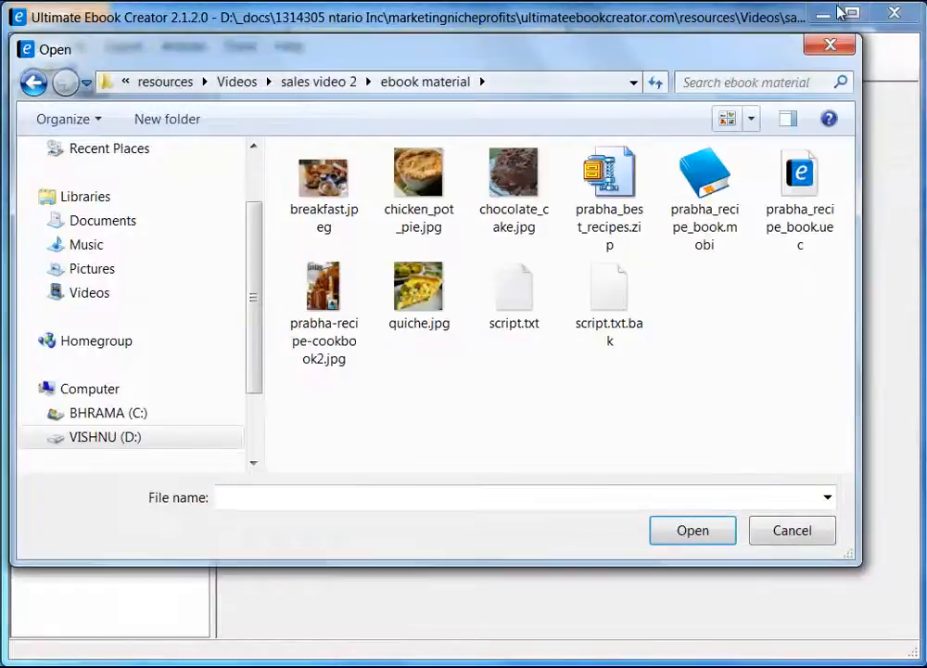
pyautogui.click(350, 303)
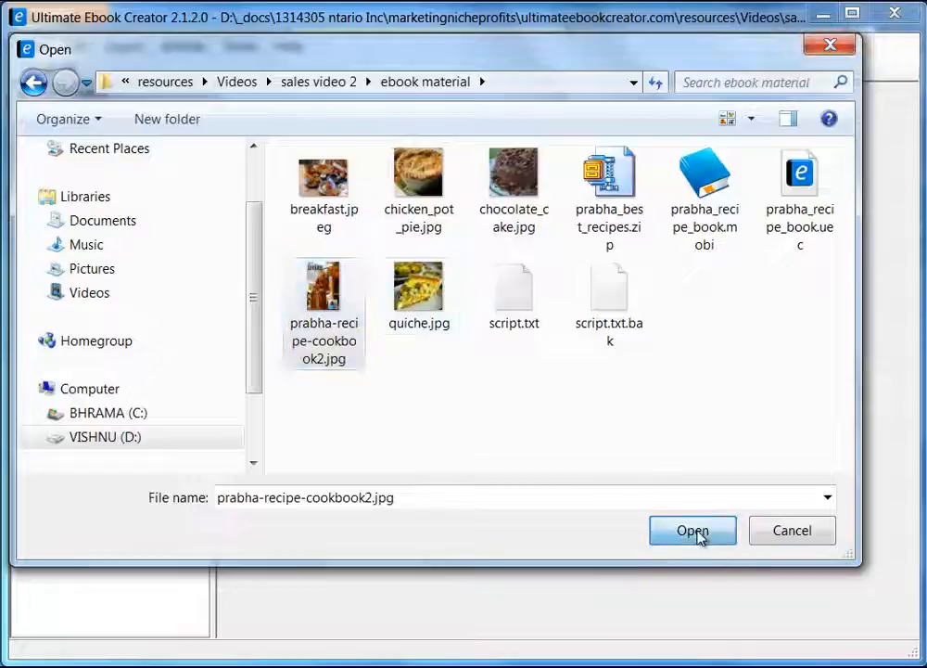
pyautogui.click(699, 536)
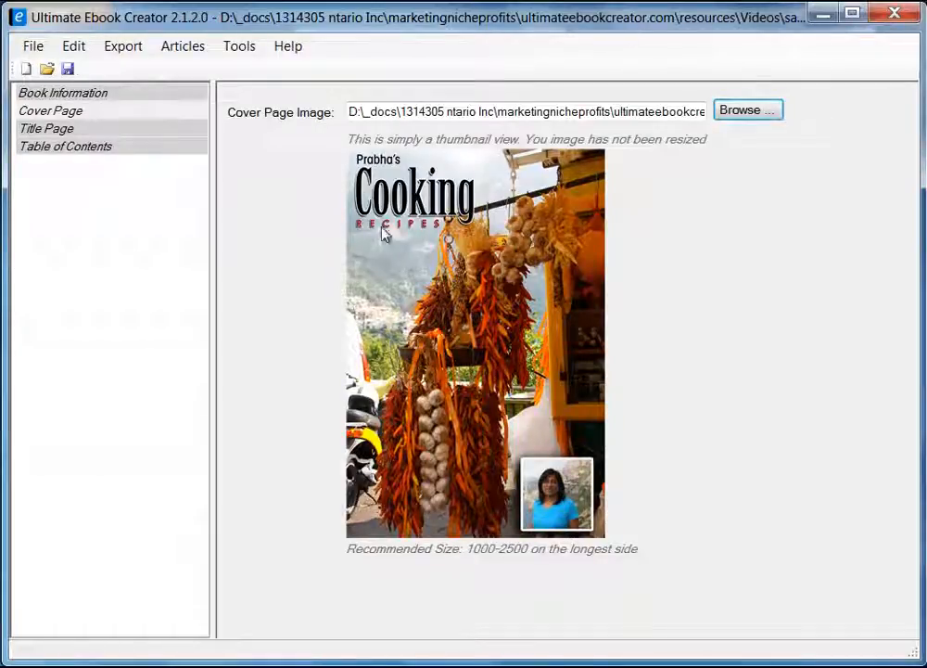
# Switch to the Title Page and bring up the Insert > Sample Copyright Text dialog.
pyautogui.click(61, 130)
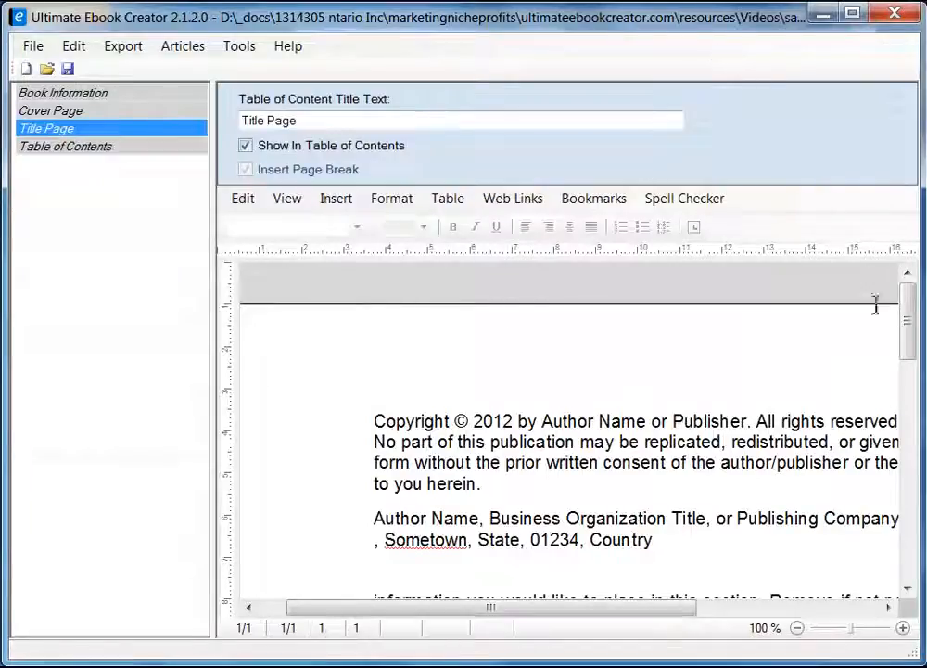
pyautogui.moveTo(908, 337)
pyautogui.mouseDown()
pyautogui.moveTo(909, 368)
pyautogui.moveTo(908, 353)
pyautogui.mouseUp()
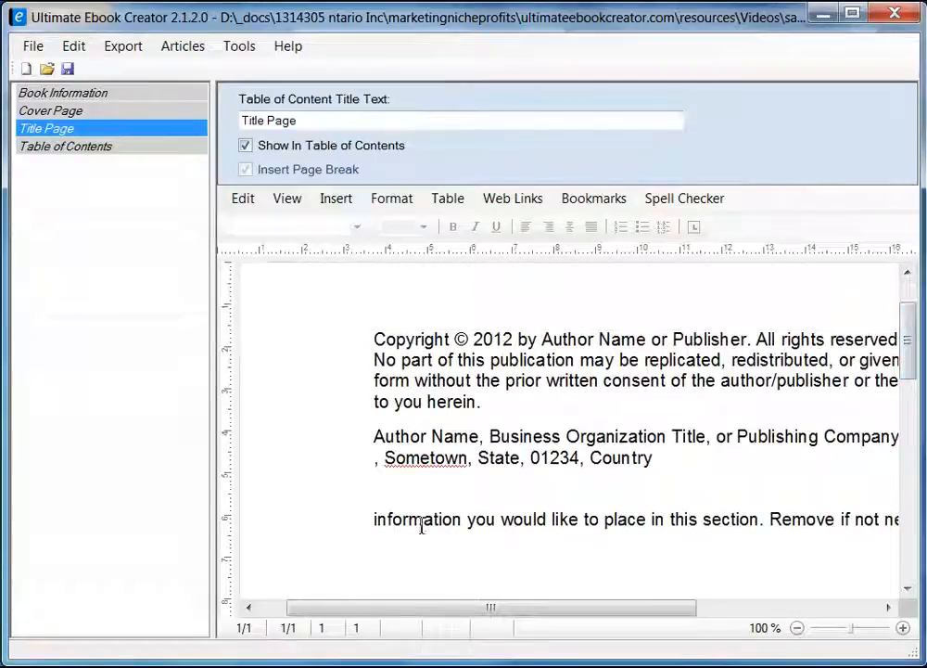
pyautogui.click(338, 202)
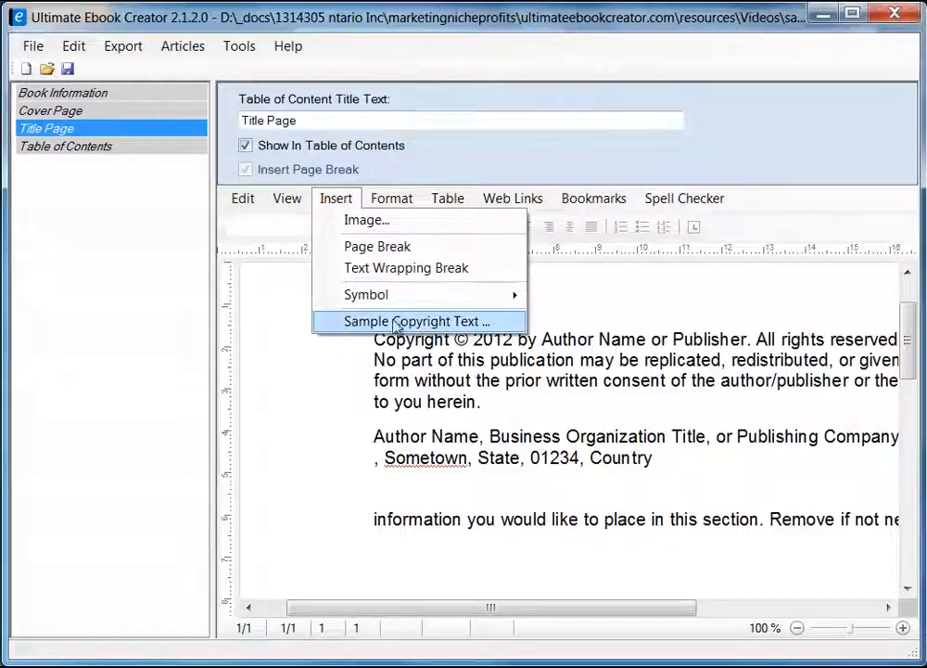
pyautogui.click(432, 322)
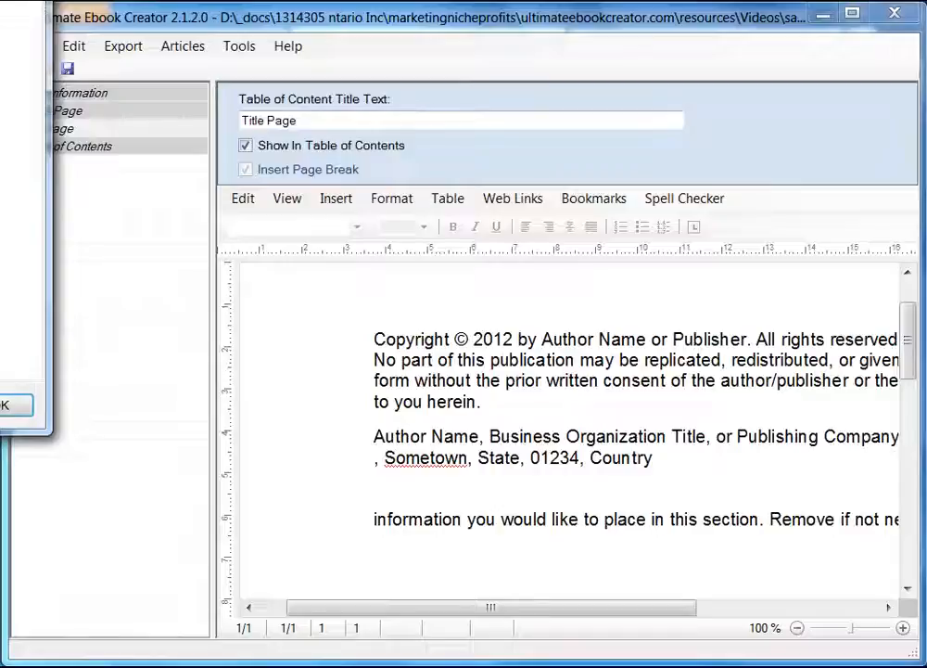
# Preview the Fiction, Non-Fiction, Poetry and Smashwords copyright samples, then cancel without inserting any.
pyautogui.moveTo(0, 0); pyautogui.dragTo(556, 118)
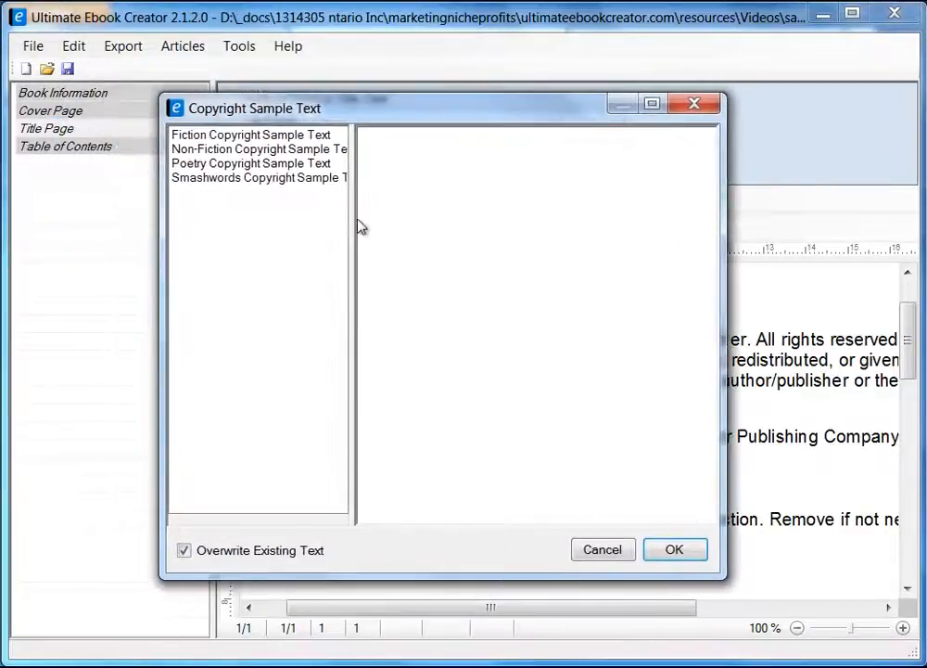
pyautogui.moveTo(353, 223); pyautogui.dragTo(429, 225)
pyautogui.click(249, 137)
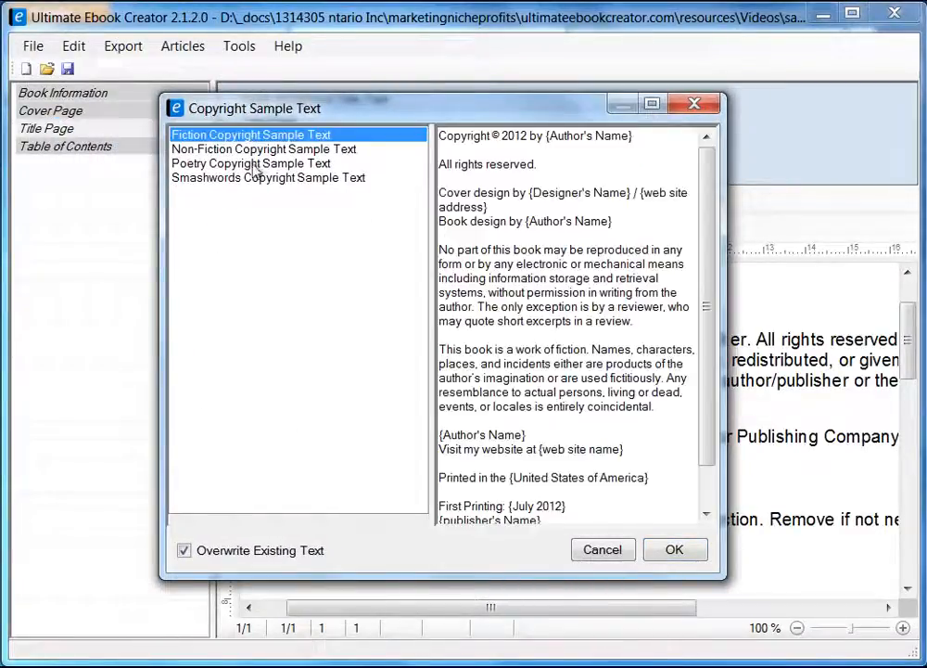
pyautogui.click(295, 149)
pyautogui.click(289, 164)
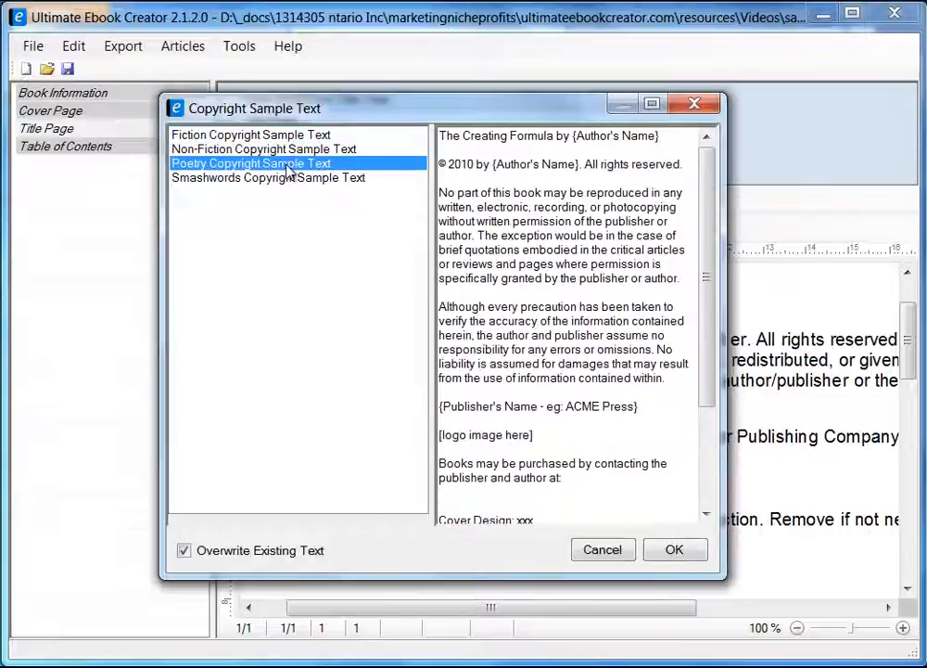
pyautogui.click(289, 181)
pyautogui.click(277, 163)
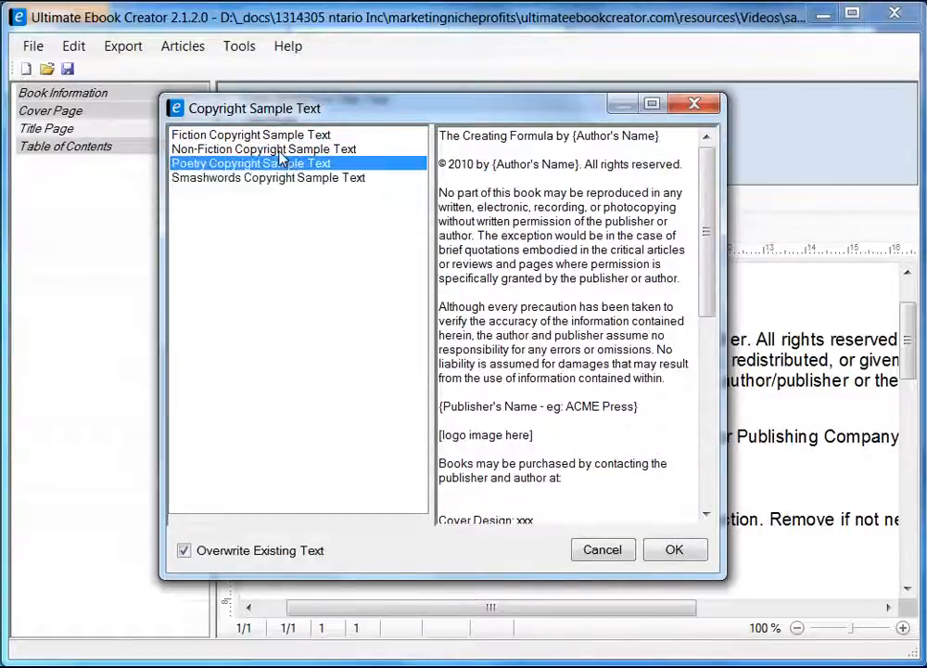
pyautogui.click(270, 149)
pyautogui.click(278, 135)
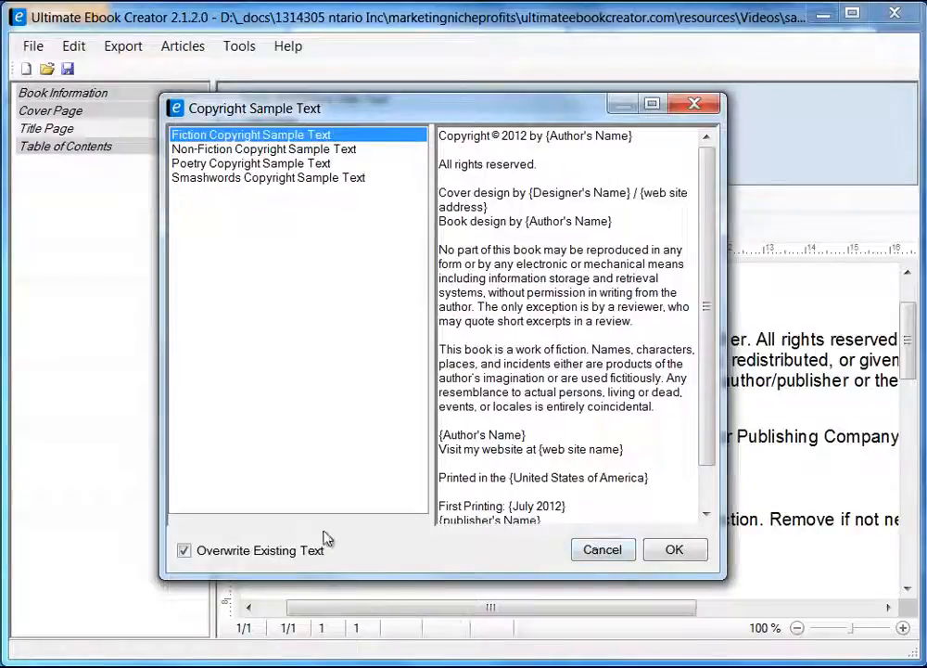
pyautogui.moveTo(405, 100); pyautogui.dragTo(306, 97)
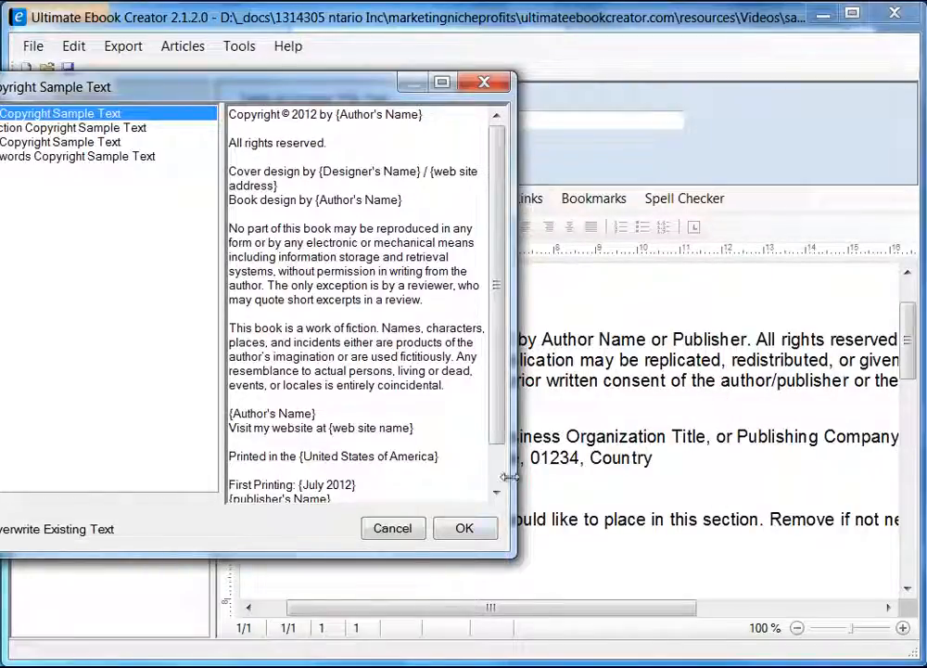
pyautogui.moveTo(334, 93); pyautogui.dragTo(526, 93)
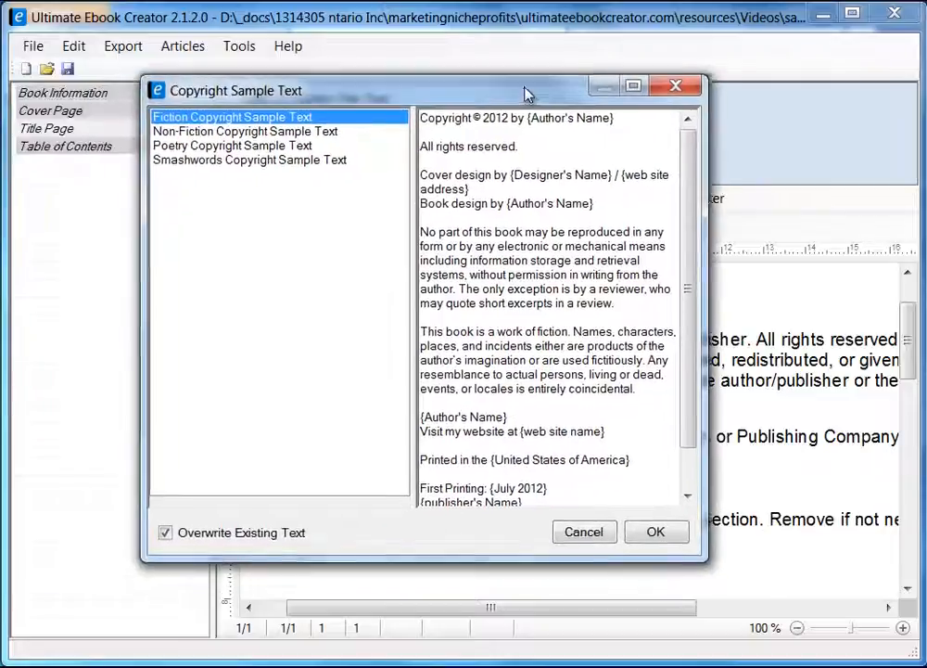
pyautogui.click(586, 529)
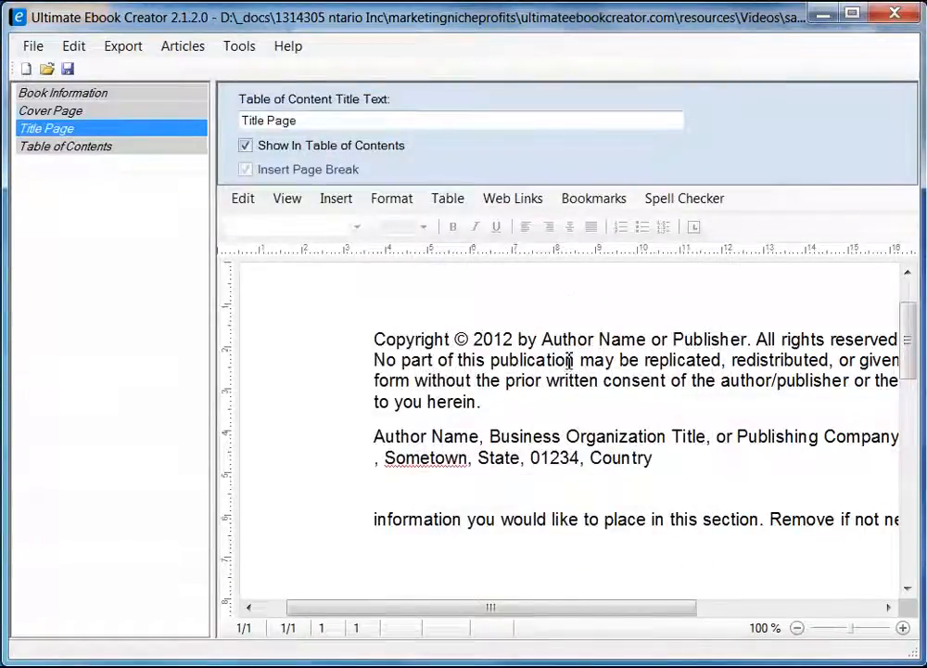
# Replace 'Author Name or Publisher' with the author's name and save prabha_recipe_book.uec.
pyautogui.moveTo(545, 338); pyautogui.dragTo(646, 339)
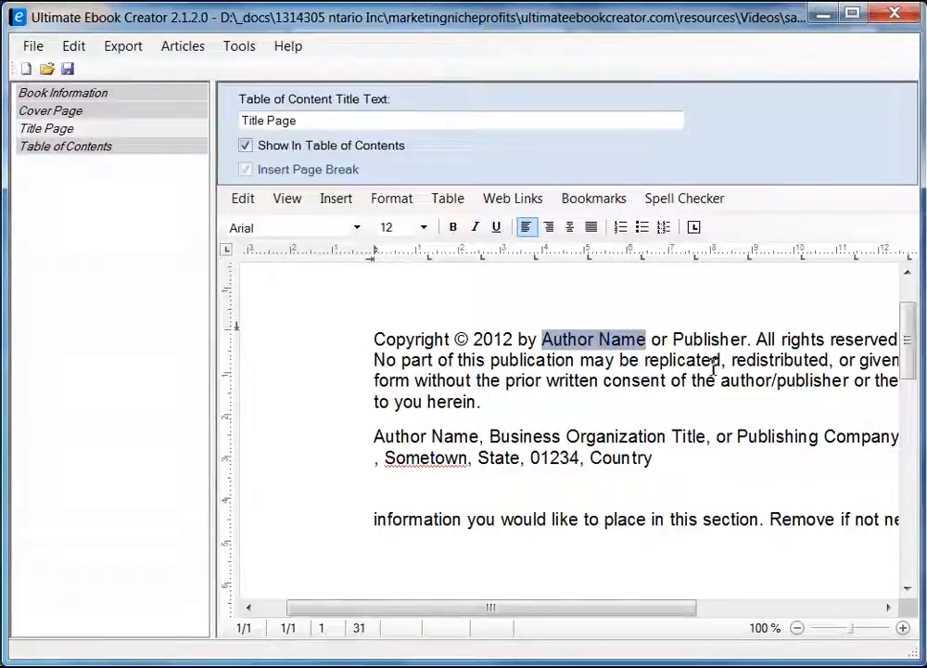
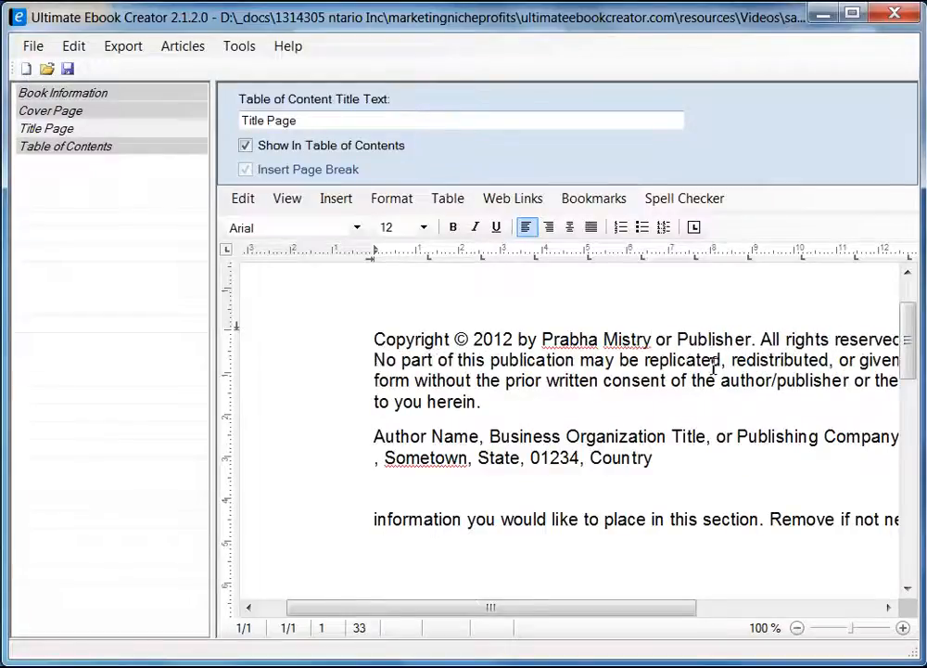
pyautogui.press('Delete')
pyautogui.press('Delete')
pyautogui.press('Delete')
pyautogui.press('Delete')
pyautogui.press('Delete')
pyautogui.press('Delete')
pyautogui.press('Delete')
pyautogui.press('Delete')
pyautogui.press('Delete')
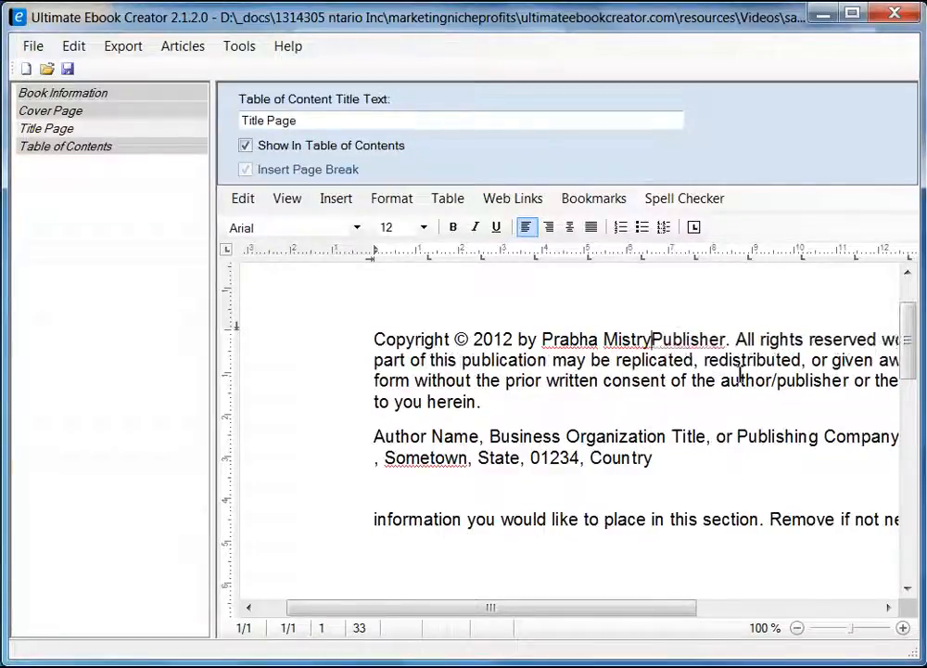
pyautogui.press('Delete')
pyautogui.press('Delete')
pyautogui.press('Delete')
pyautogui.press('Delete')
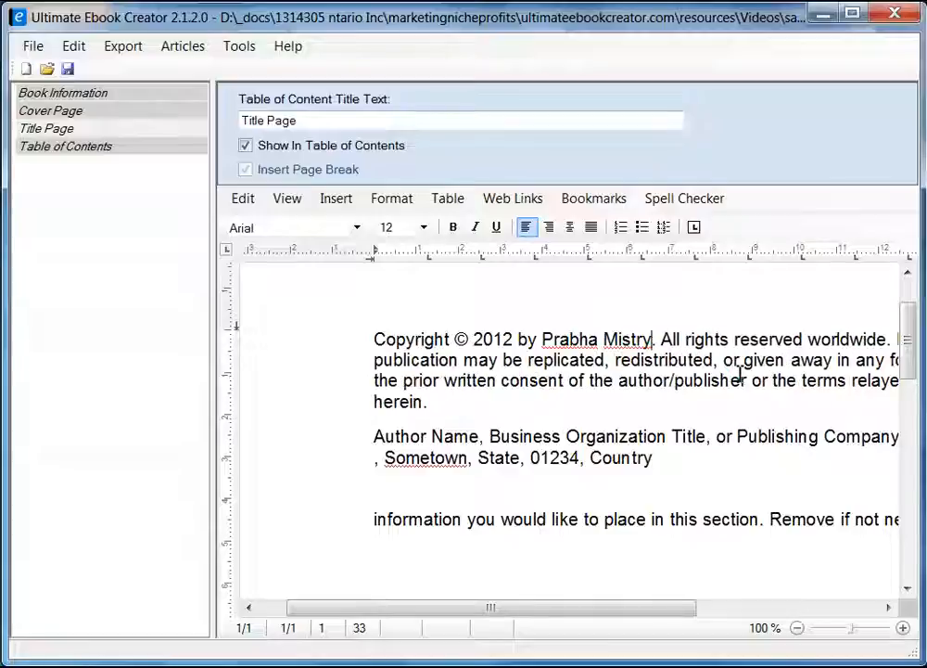
pyautogui.click(66, 68)
pyautogui.click(471, 466)
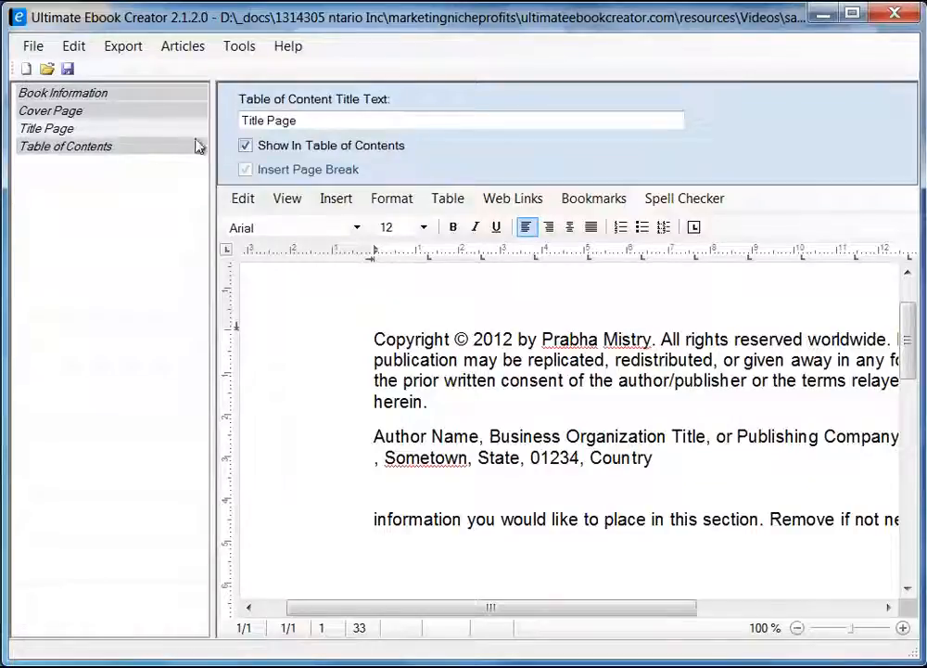
pyautogui.moveTo(306, 119); pyautogui.dragTo(166, 125)
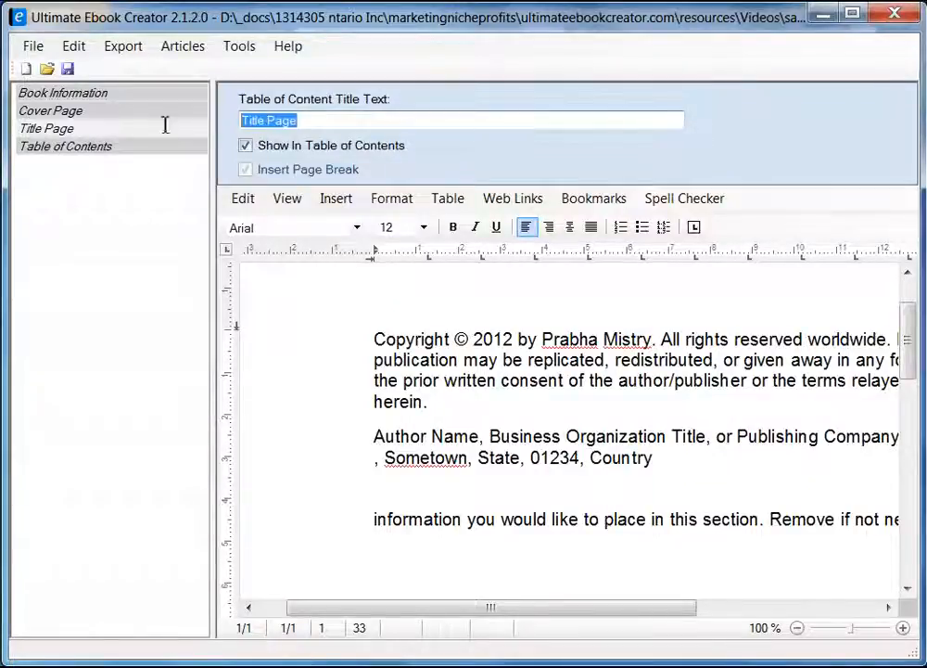
pyautogui.write('Cop')
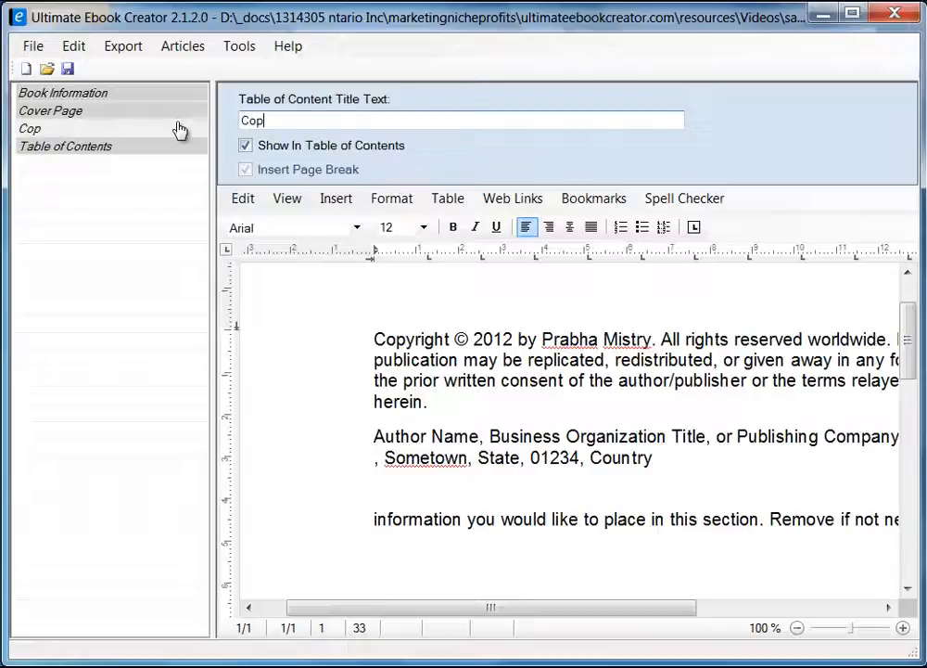
pyautogui.write('yright')
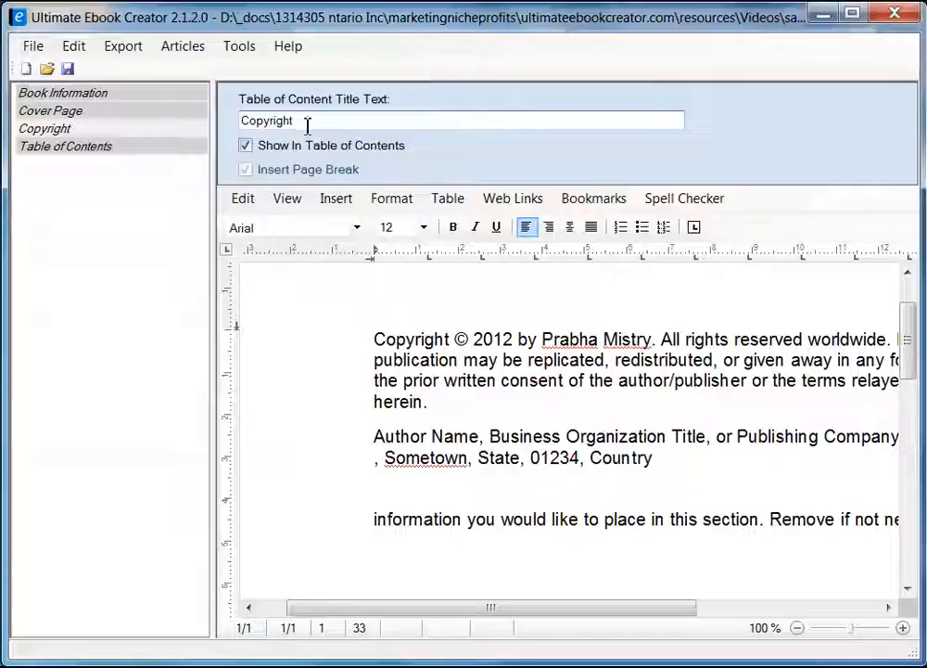
pyautogui.moveTo(306, 122); pyautogui.dragTo(202, 131)
pyautogui.write('Titl')
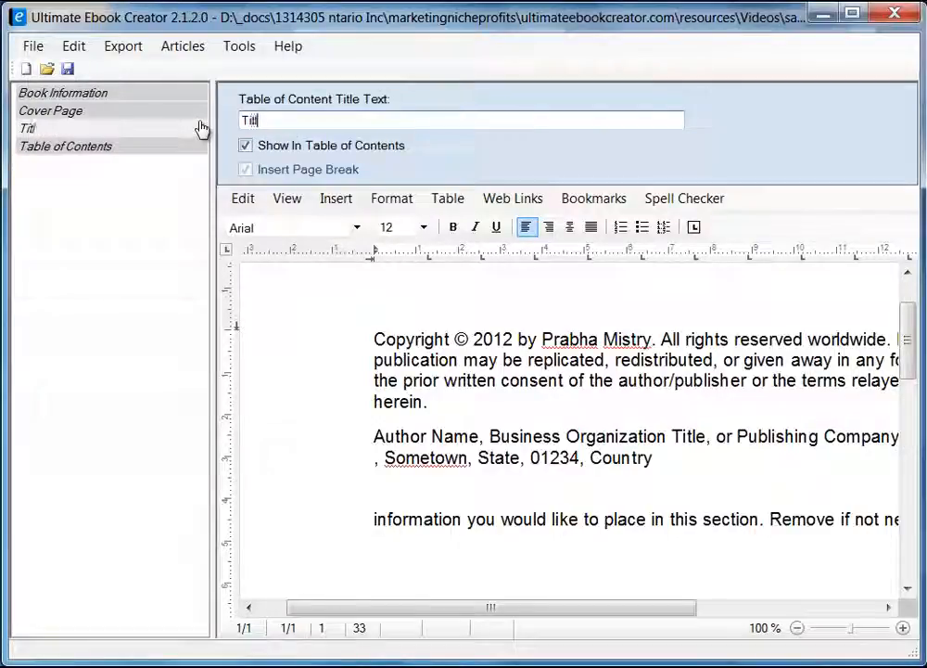
pyautogui.write('e Page')
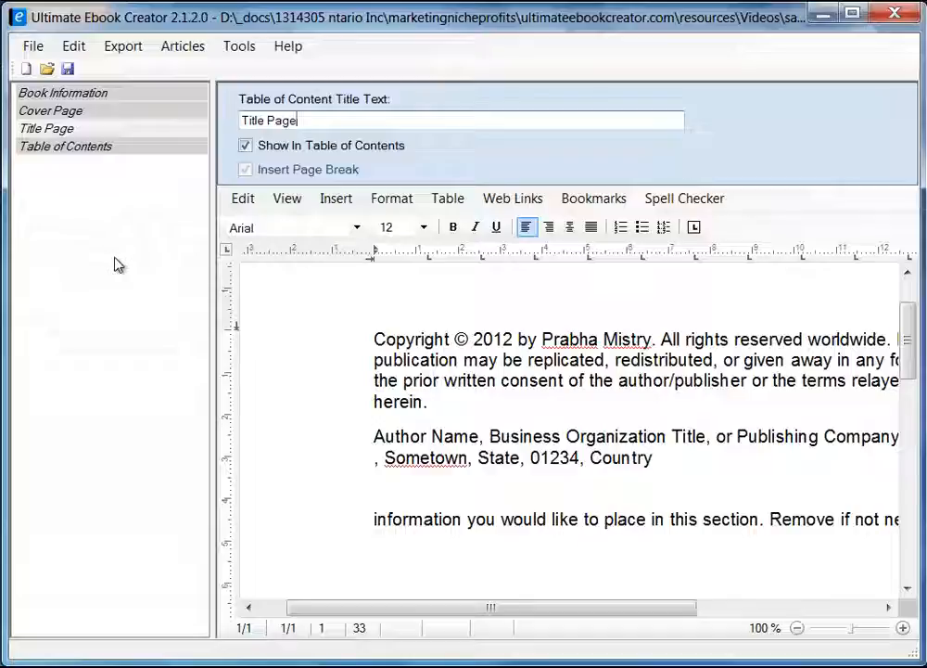
# Add a chapter titled Breakfast from the left panel's Add Chapter option.
pyautogui.rightClick(89, 227)
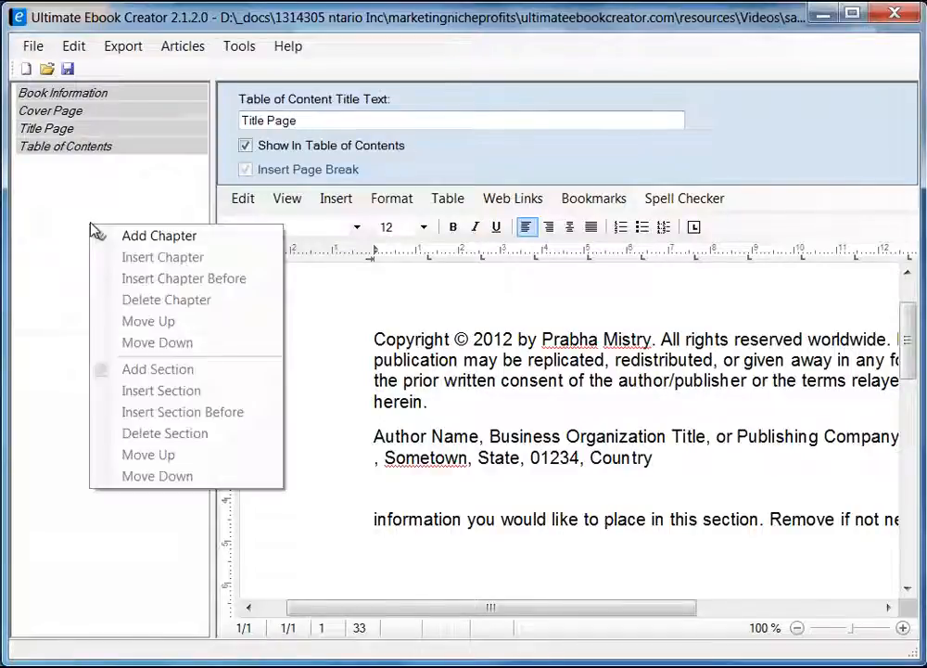
pyautogui.click(56, 190)
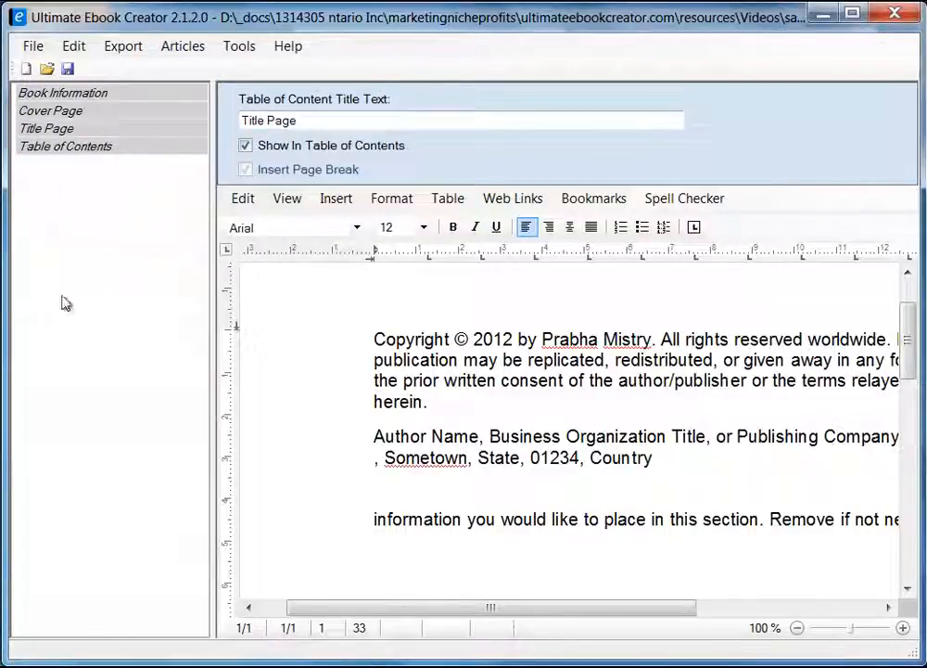
pyautogui.rightClick(82, 226)
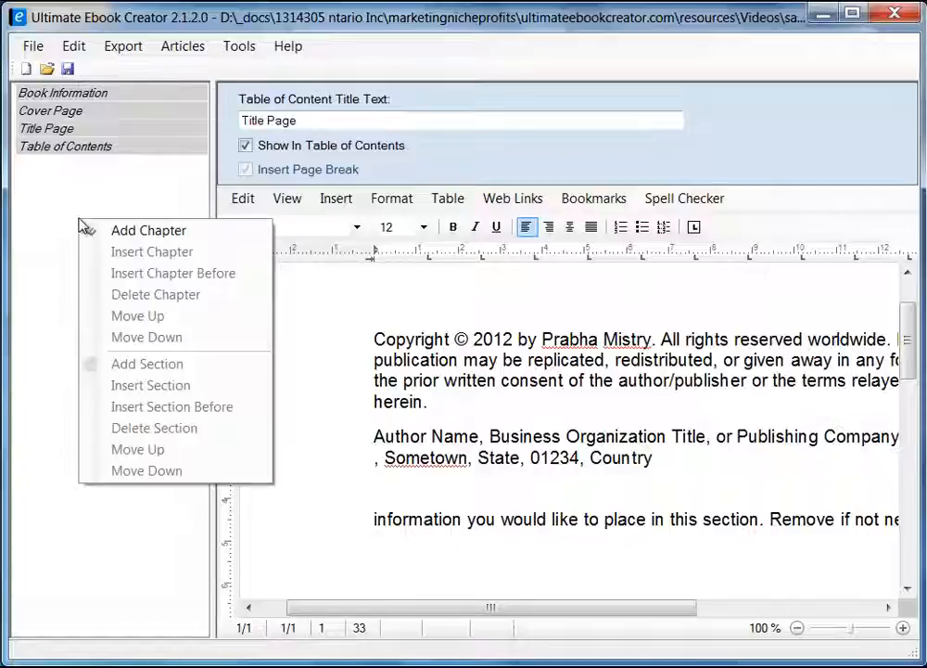
pyautogui.click(149, 230)
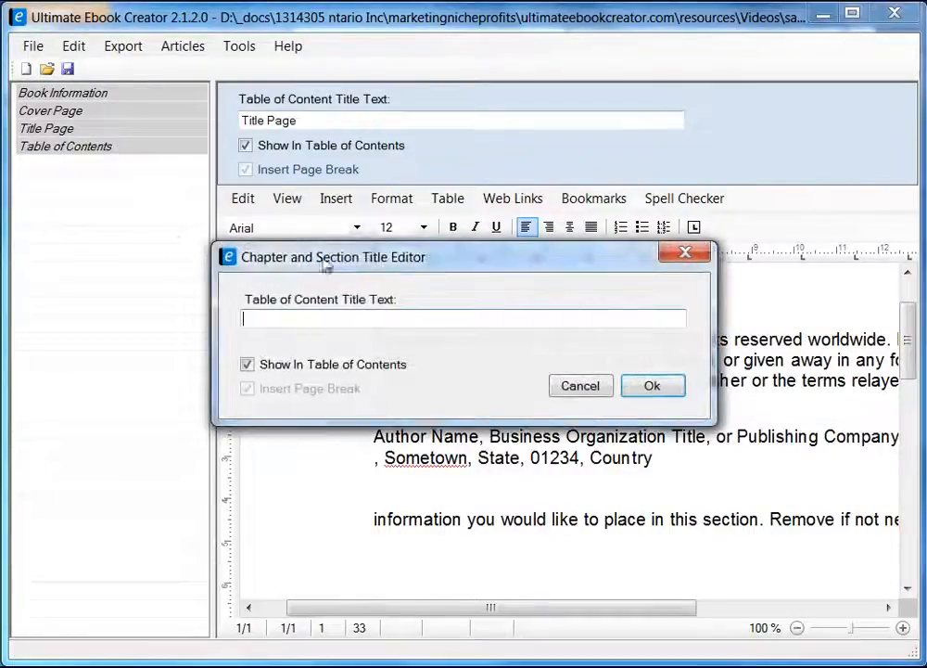
pyautogui.moveTo(358, 258); pyautogui.dragTo(247, 268)
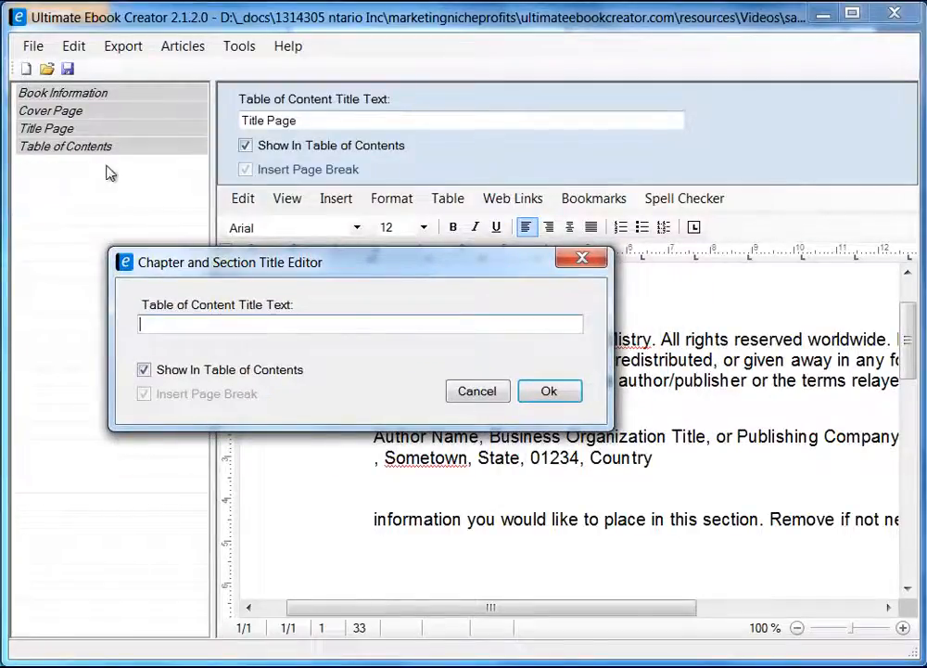
pyautogui.click(239, 331)
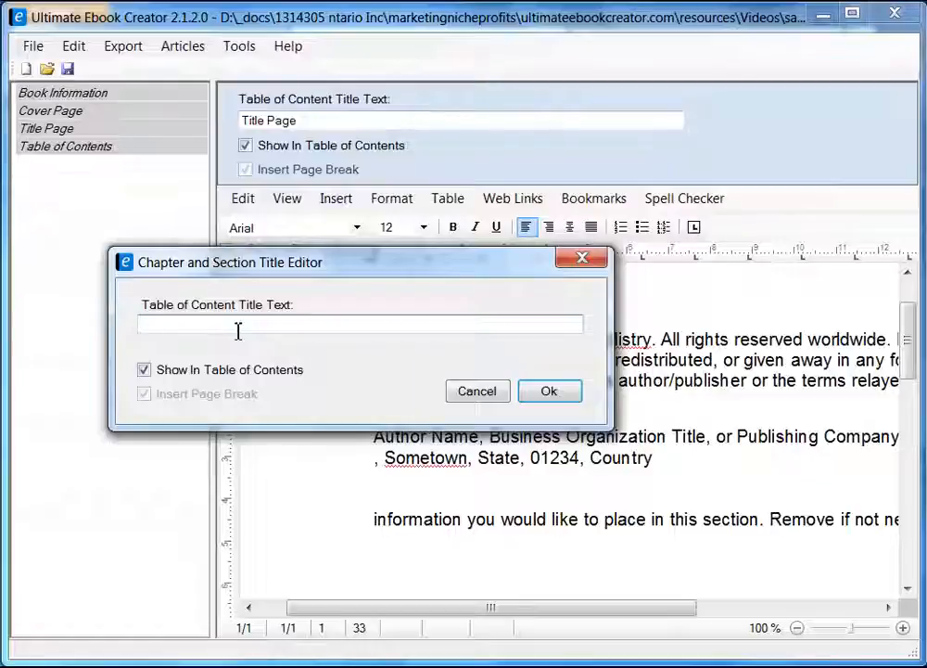
pyautogui.write('Breakfast')
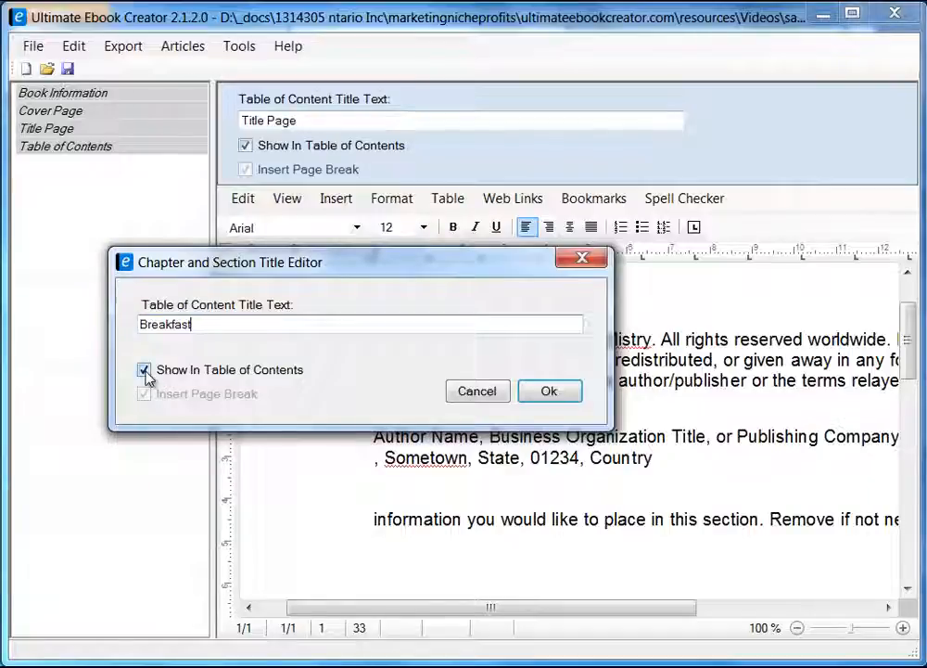
pyautogui.click(550, 391)
pyautogui.click(493, 403)
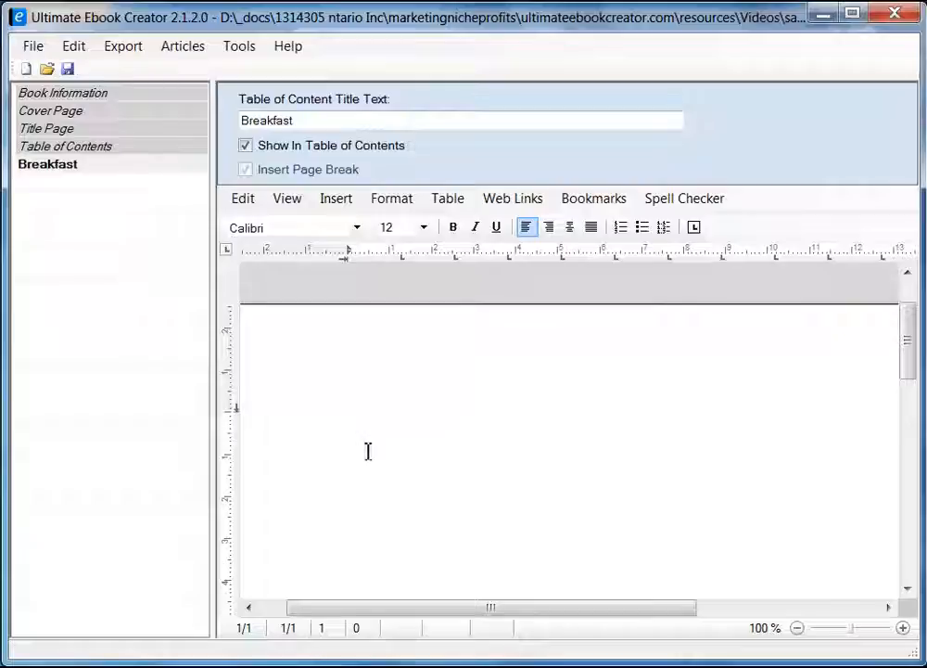
# Type Breakfast at the top of the chapter page and style it as heading 1.
pyautogui.moveTo(213, 234); pyautogui.dragTo(185, 250)
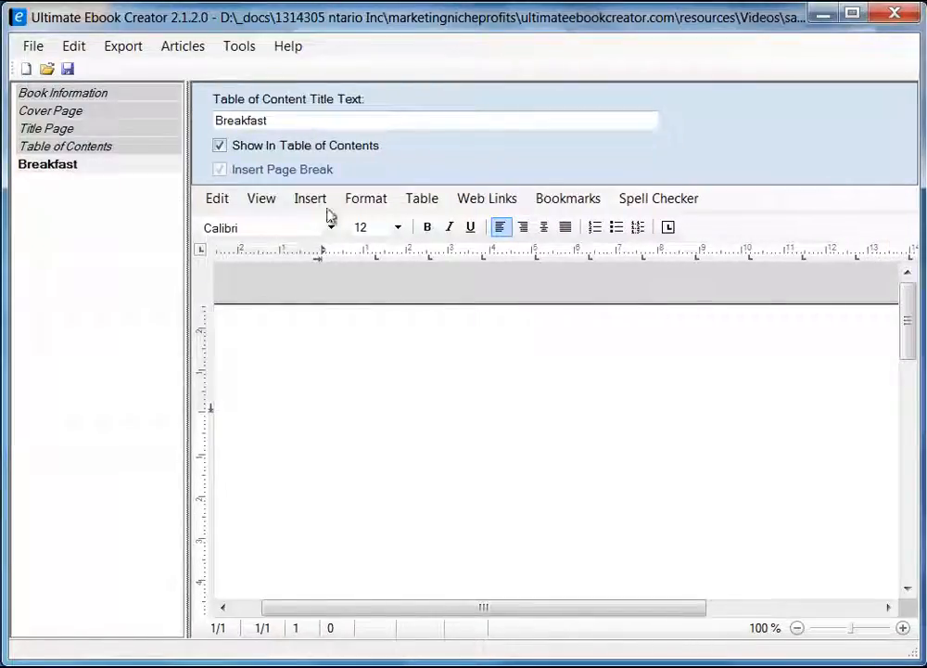
pyautogui.moveTo(186, 348); pyautogui.dragTo(206, 355)
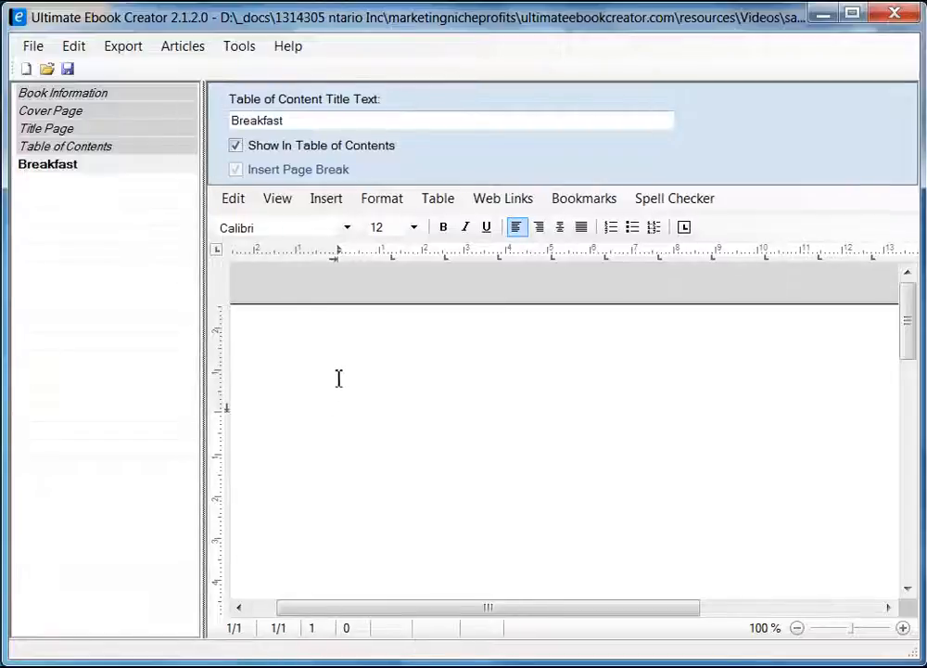
pyautogui.write('Brea')
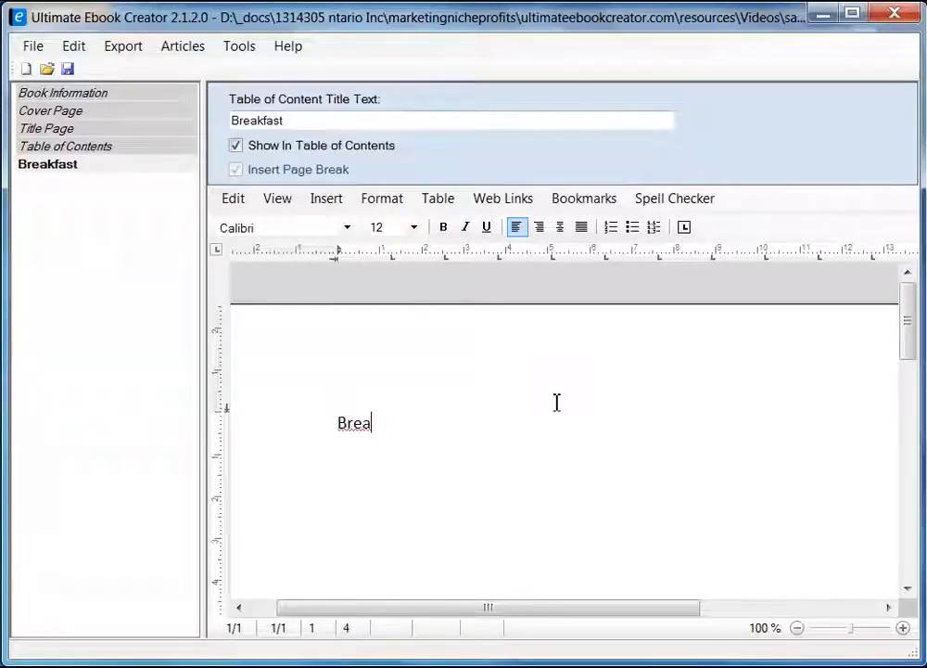
pyautogui.write('kfast')
pyautogui.press('Return')
pyautogui.press('Up')
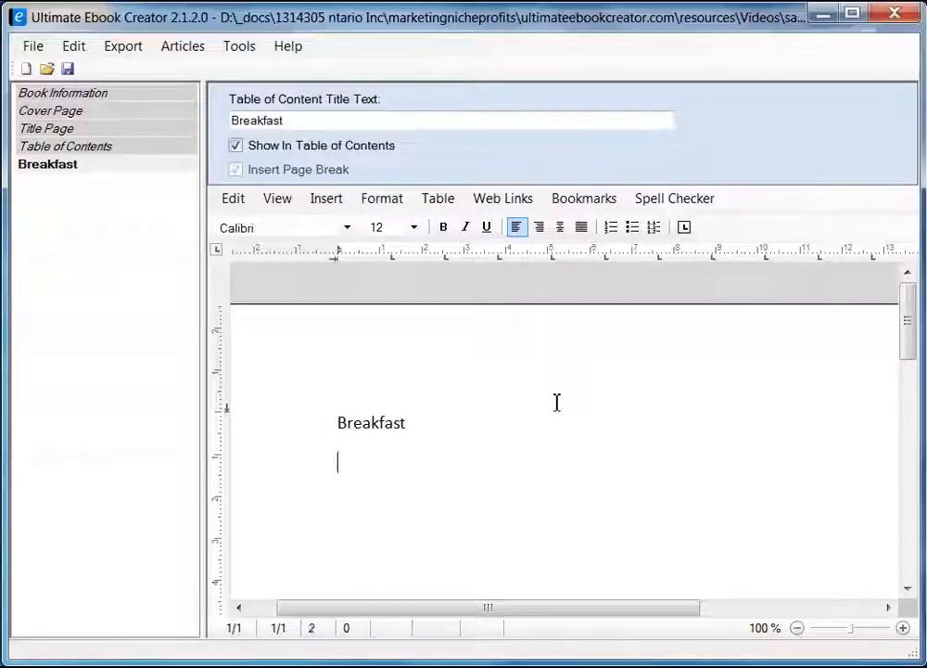
pyautogui.press('Up')
pyautogui.hotkey('shift', 'End')
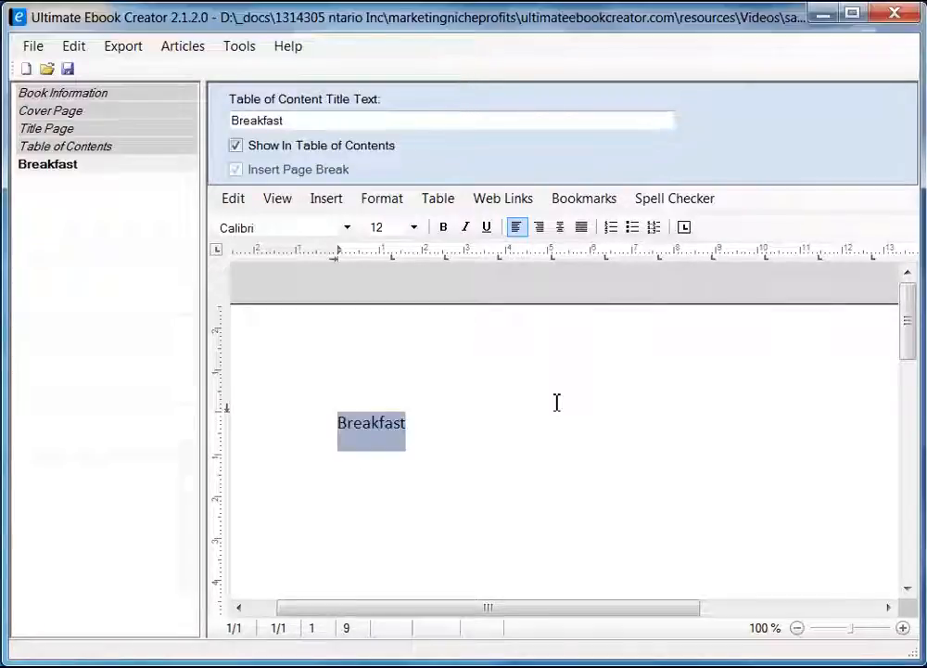
pyautogui.click(401, 205)
pyautogui.click(459, 293)
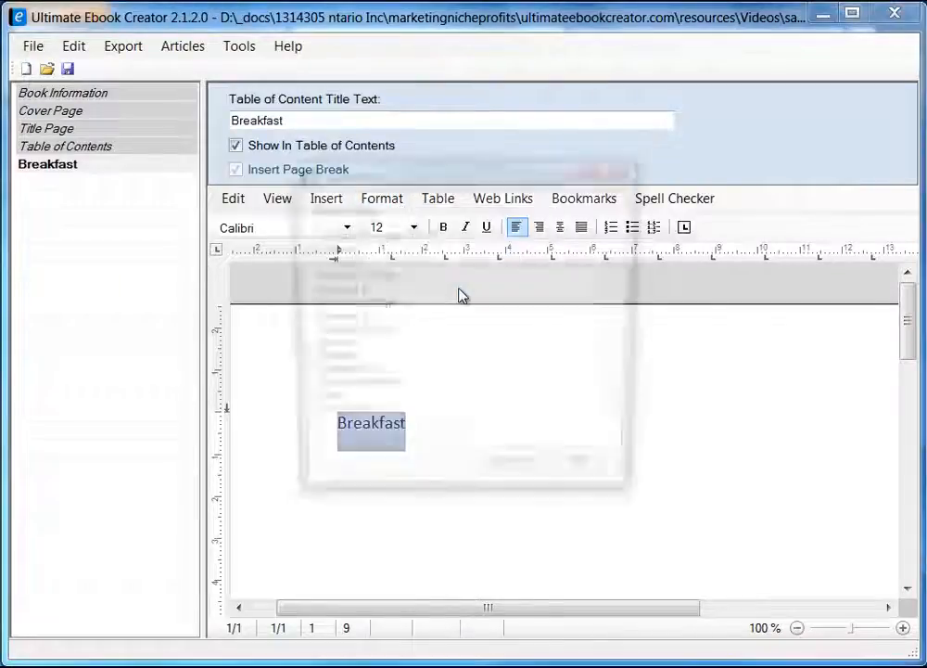
pyautogui.click(341, 262)
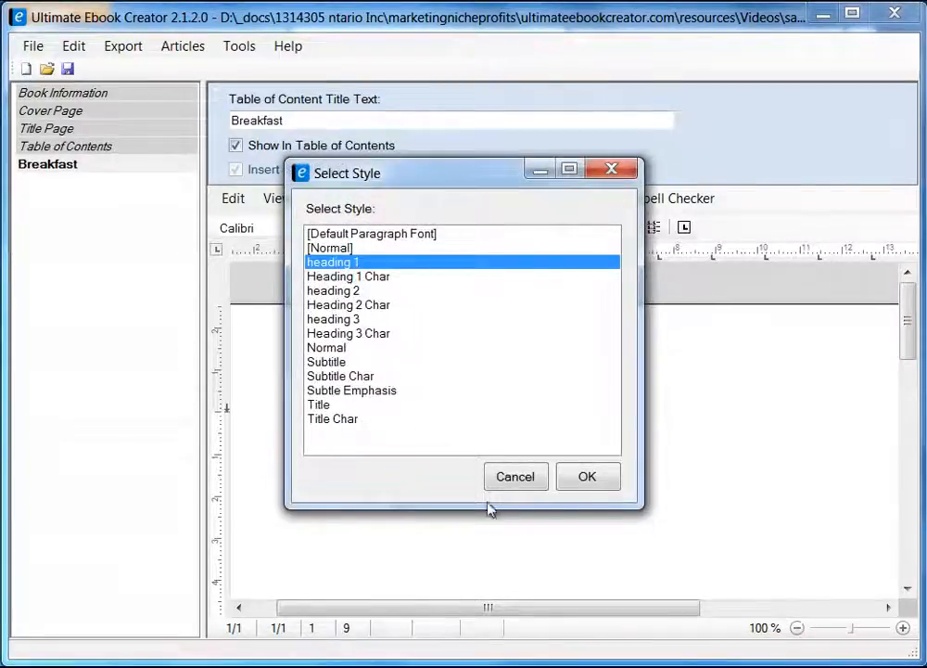
pyautogui.click(589, 477)
pyautogui.click(373, 492)
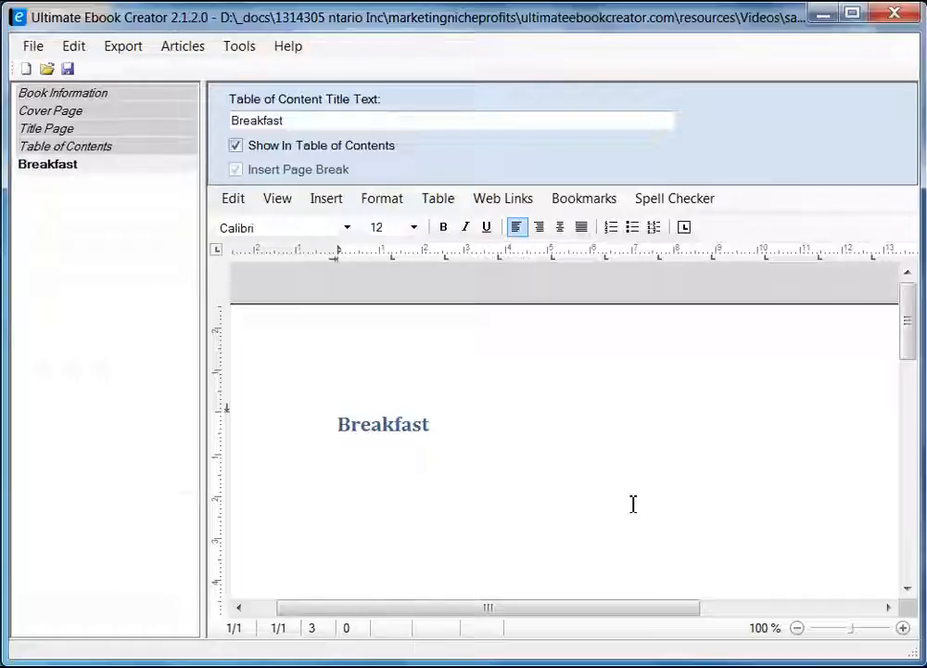
# Type 'Here are all my favorite recipes', correcting 'favoraite' through the spelling suggestions.
pyautogui.write('this is t')
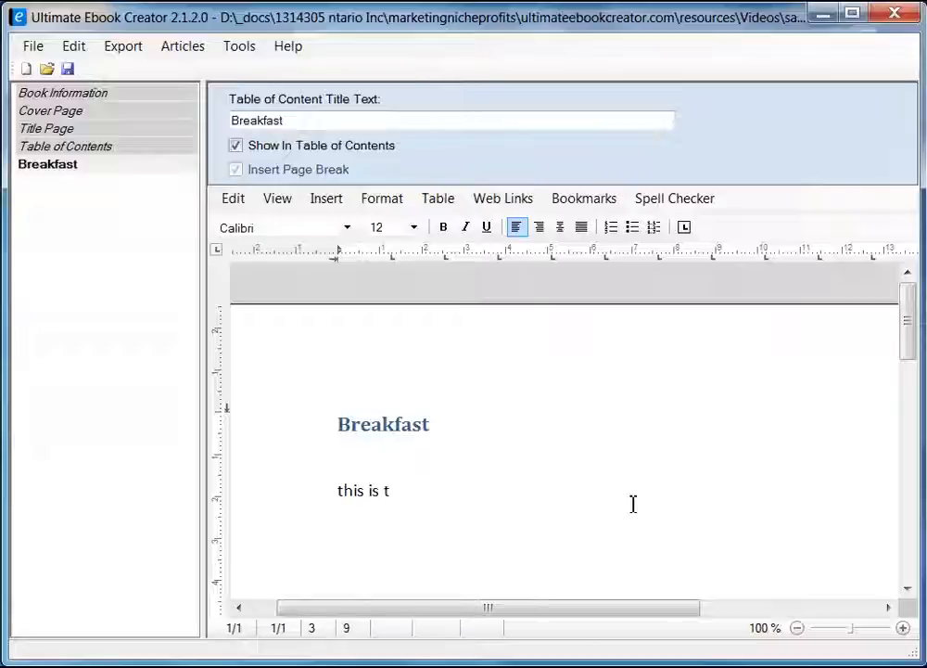
pyautogui.hotkey('shift', 'Home')
pyautogui.write('Here a')
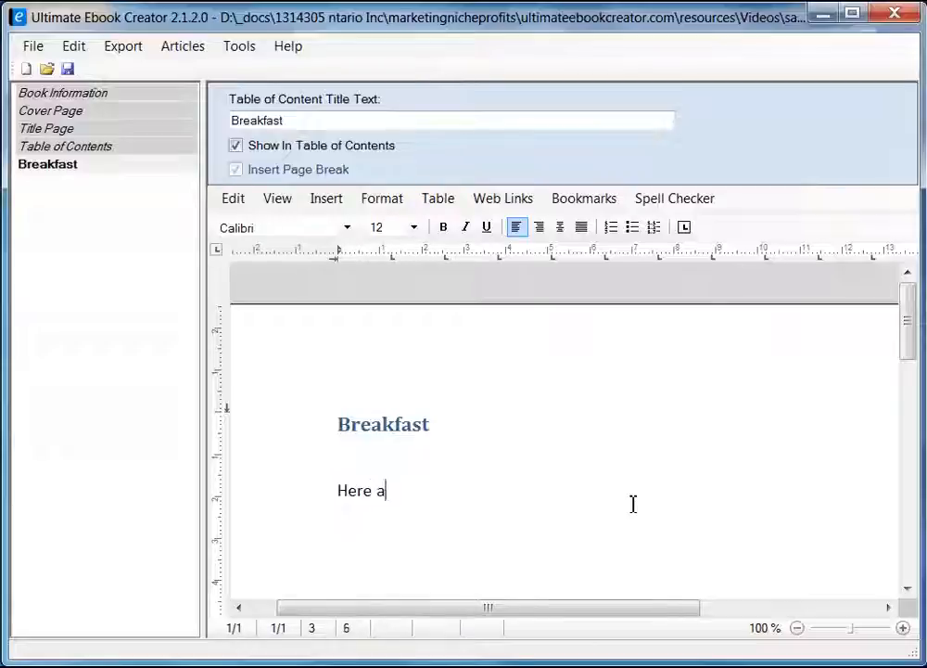
pyautogui.write('re all my fava')
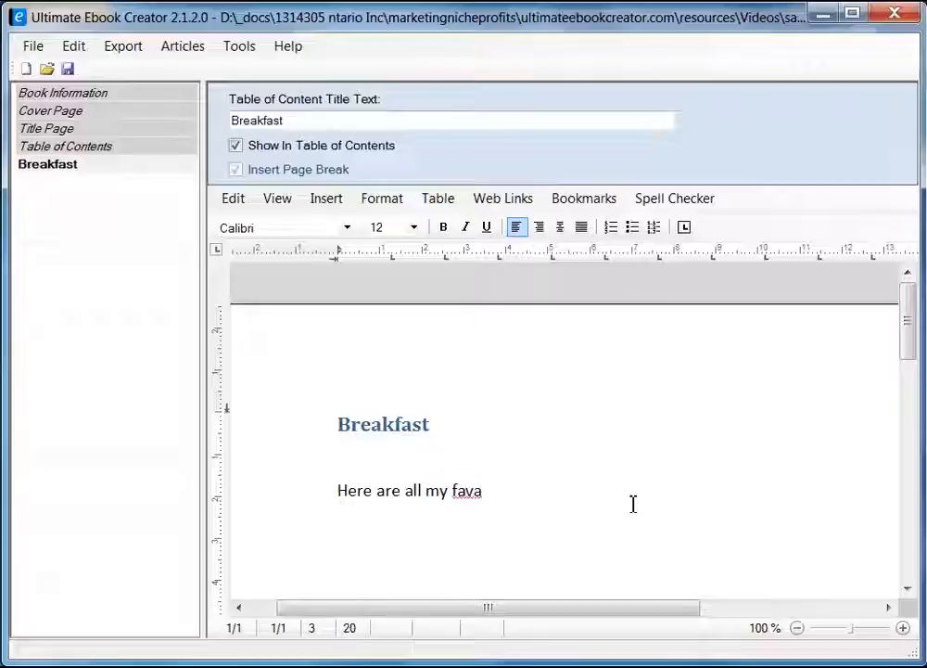
pyautogui.press('BackSpace')
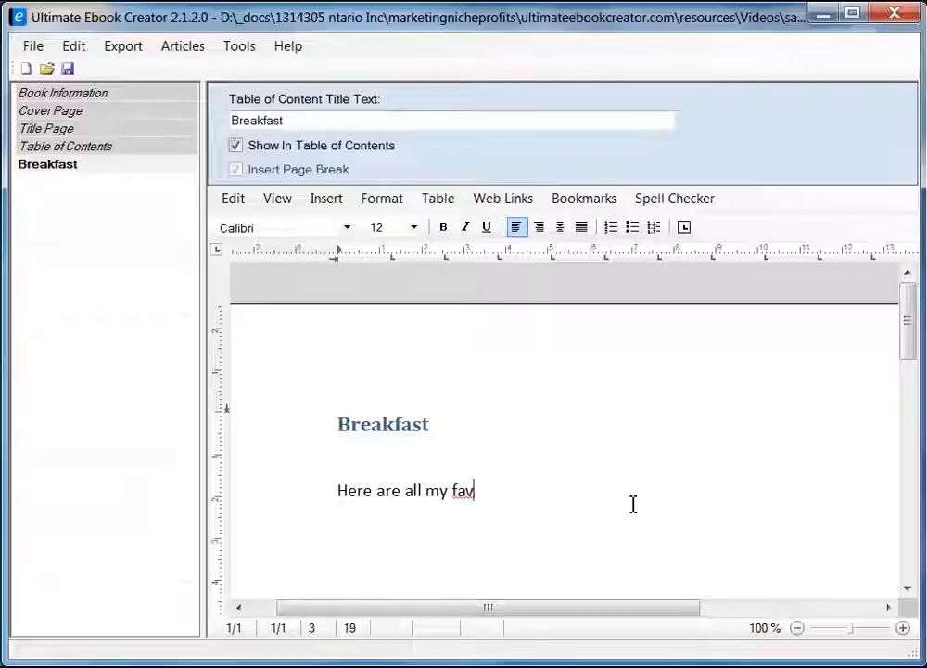
pyautogui.write('oraite re')
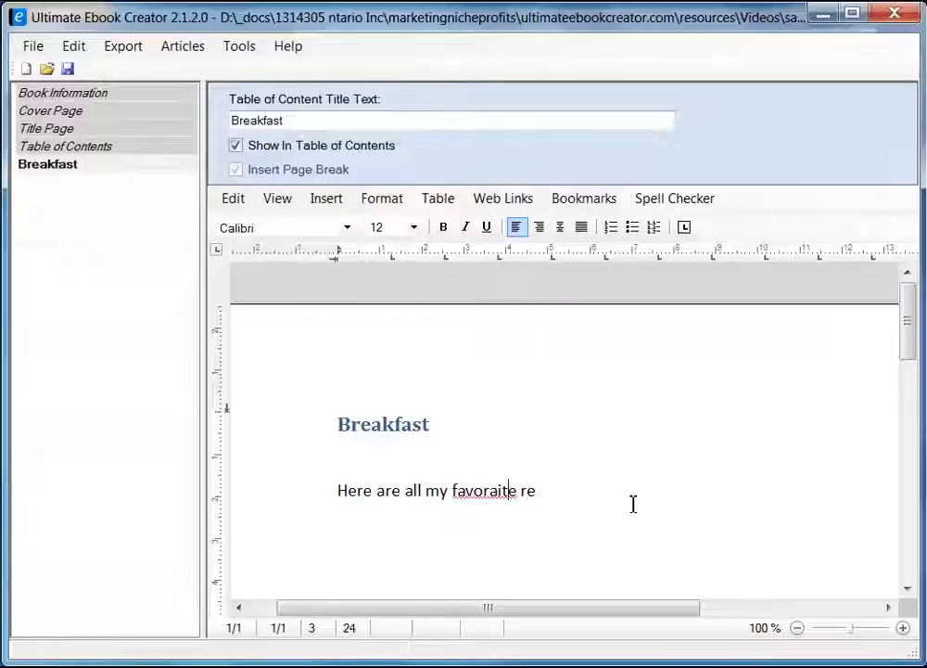
pyautogui.rightClick(491, 492)
pyautogui.click(547, 504)
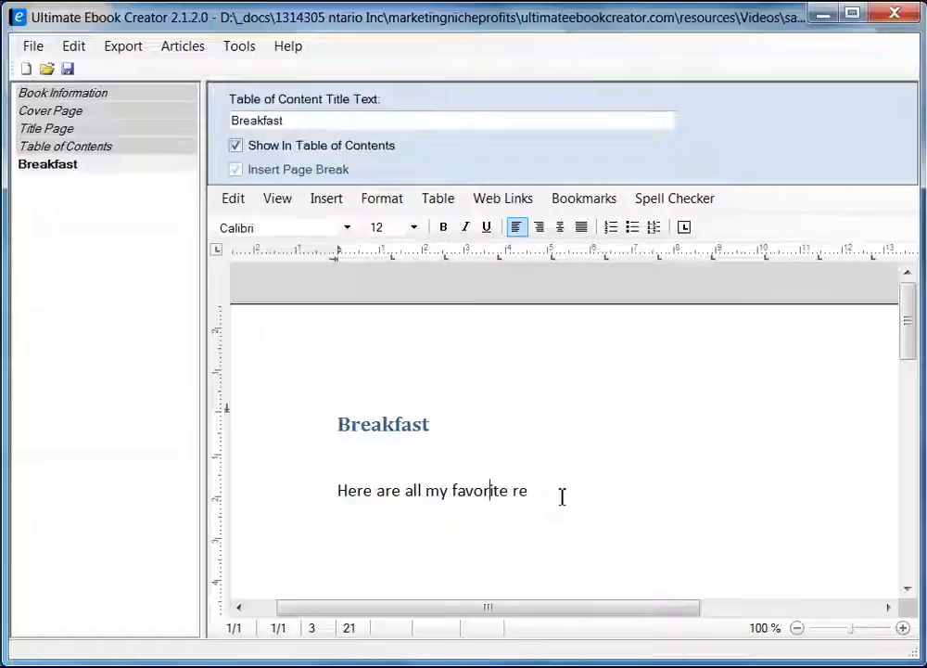
pyautogui.click(562, 494)
pyautogui.write('cip')
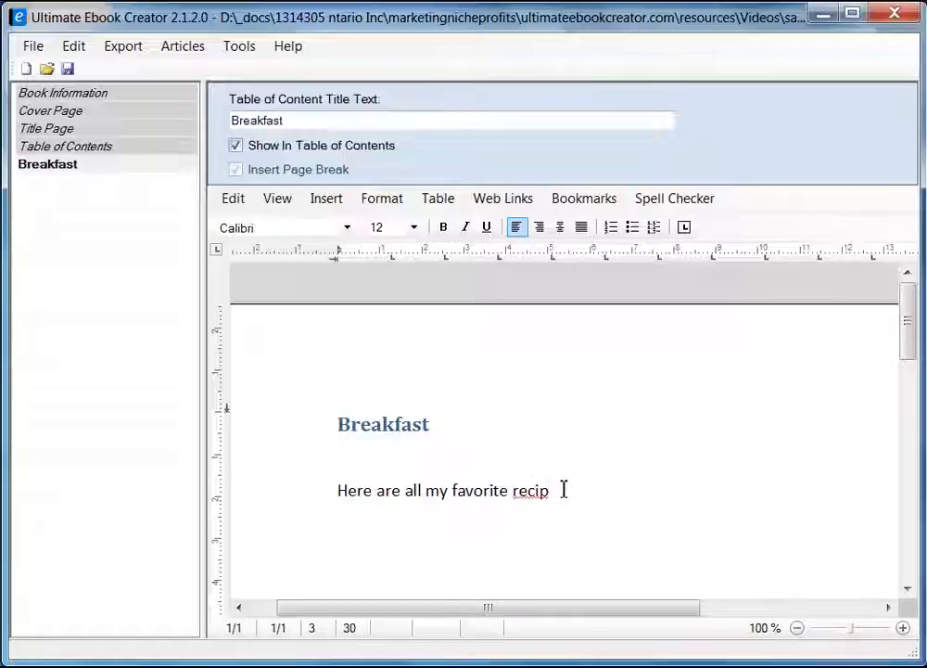
pyautogui.write('es')
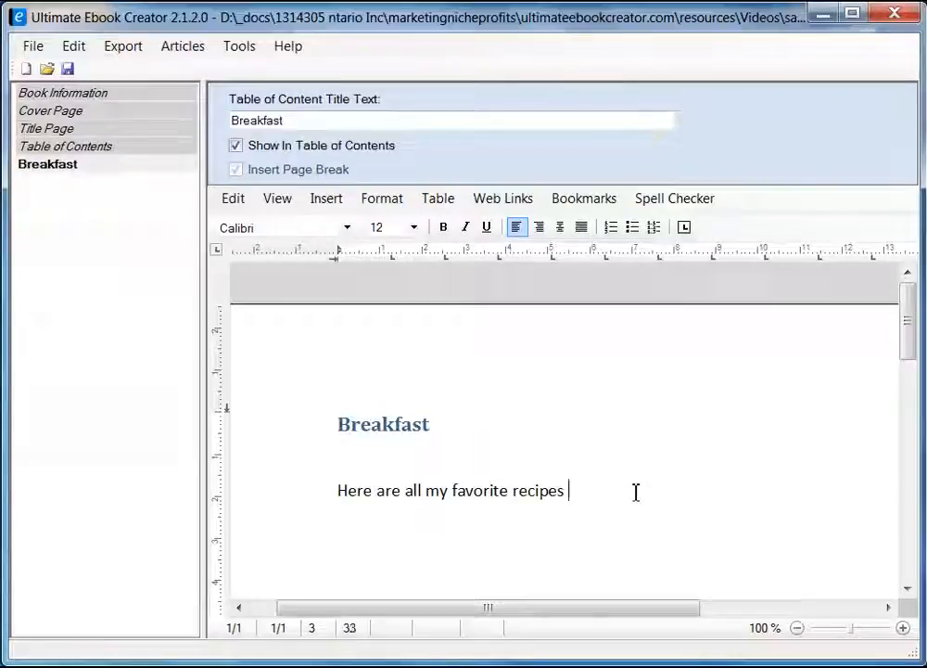
# Finish the sentence with 'that i enjoy for breakfast.', fixing the typos along the way.
pyautogui.write('that i e')
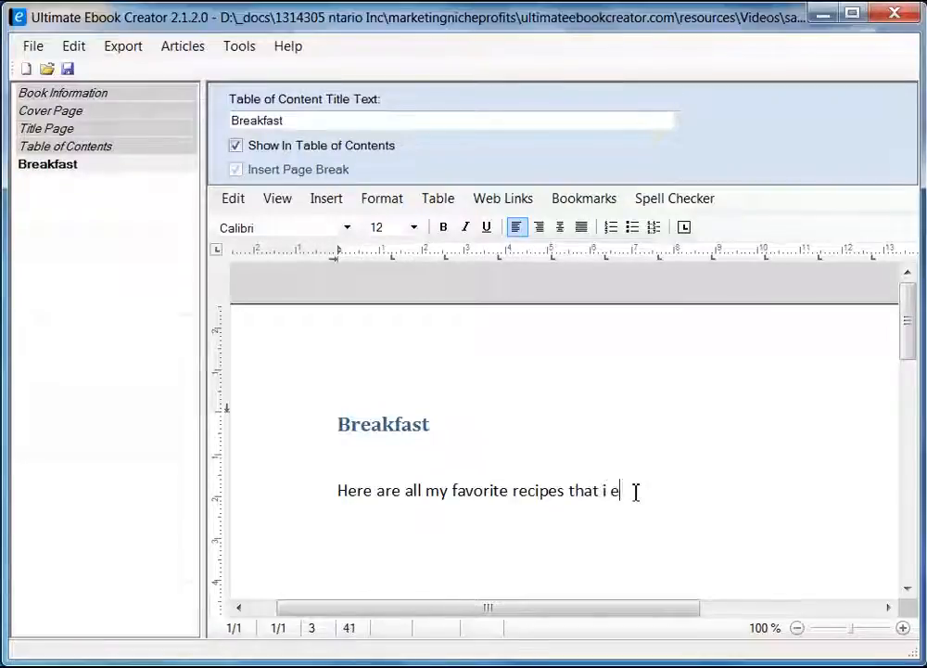
pyautogui.write('njoy for be')
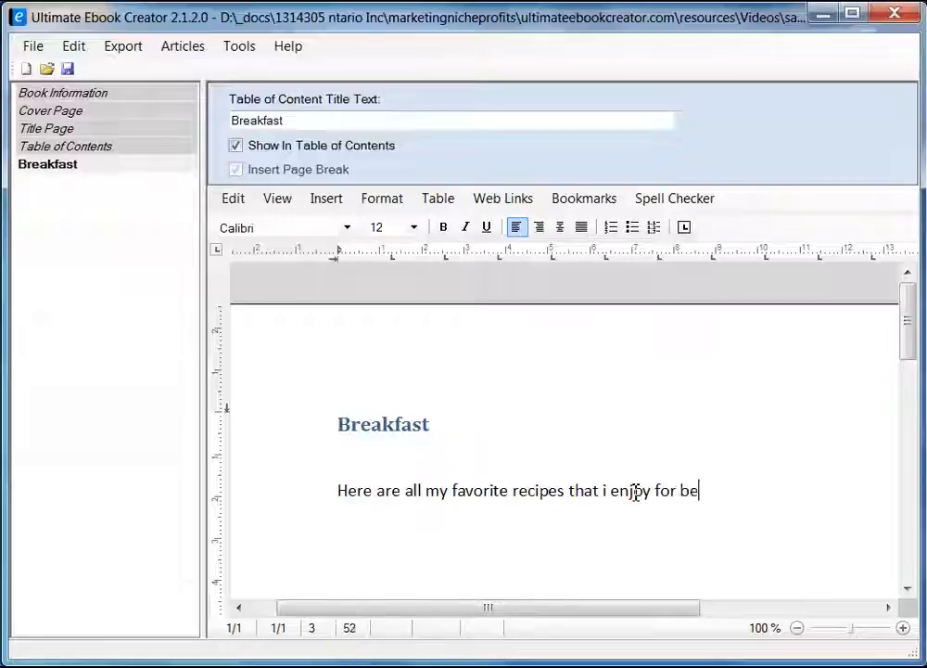
pyautogui.write('e')
pyautogui.press('BackSpace')
pyautogui.write('al')
pyautogui.press('BackSpace')
pyautogui.write('kfast')
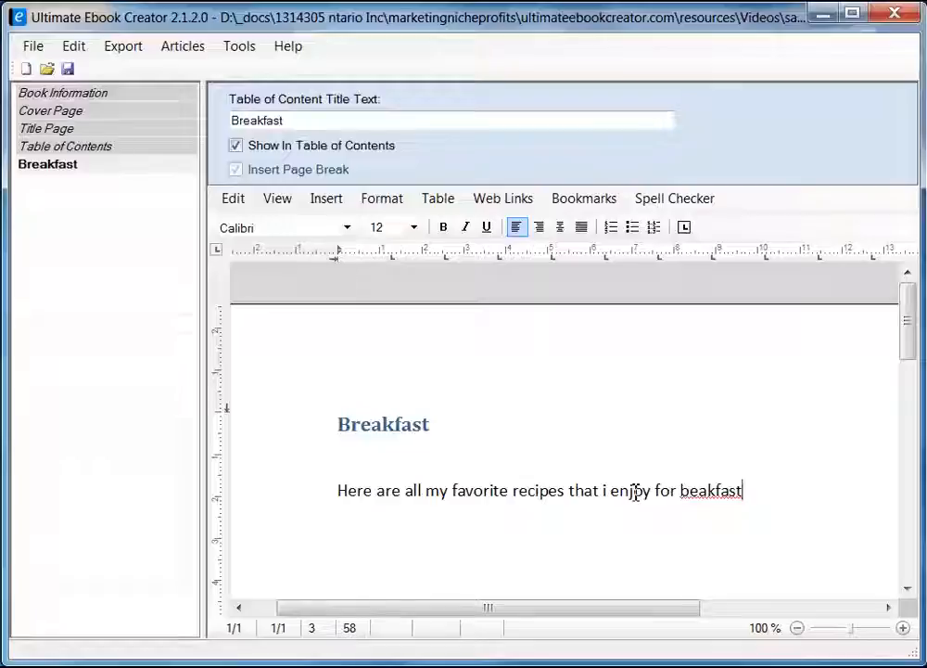
pyautogui.press('Left')
pyautogui.press('Left')
pyautogui.press('Left')
pyautogui.press('Left')
pyautogui.write('r')
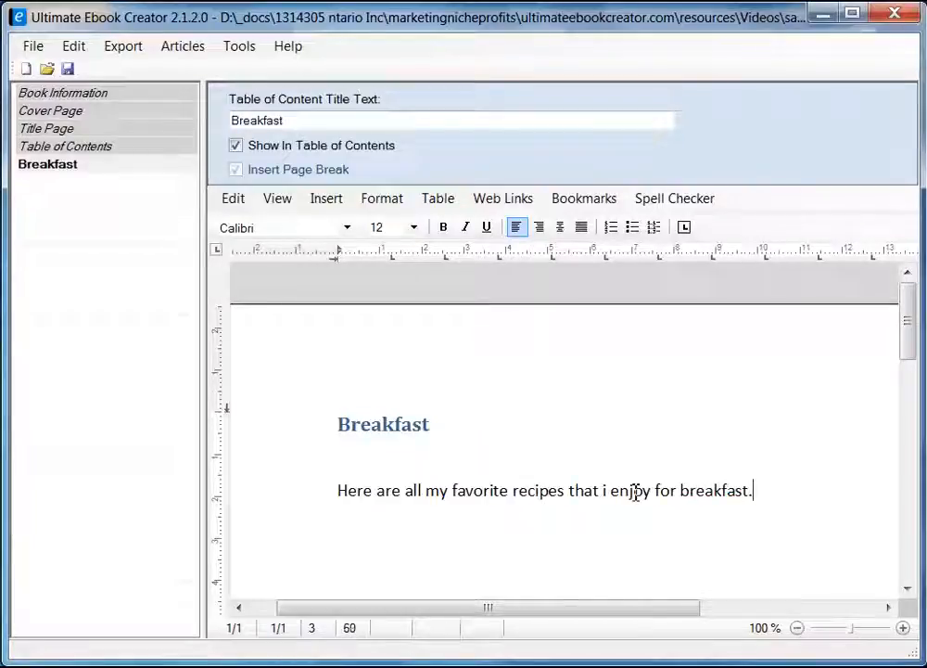
pyautogui.click(60, 164)
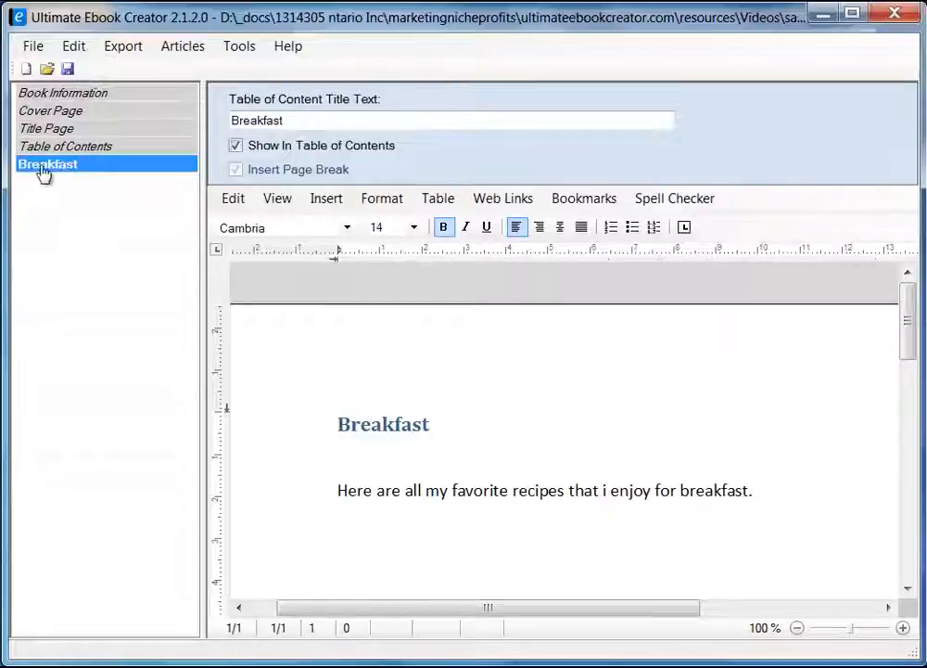
pyautogui.rightClick(92, 166)
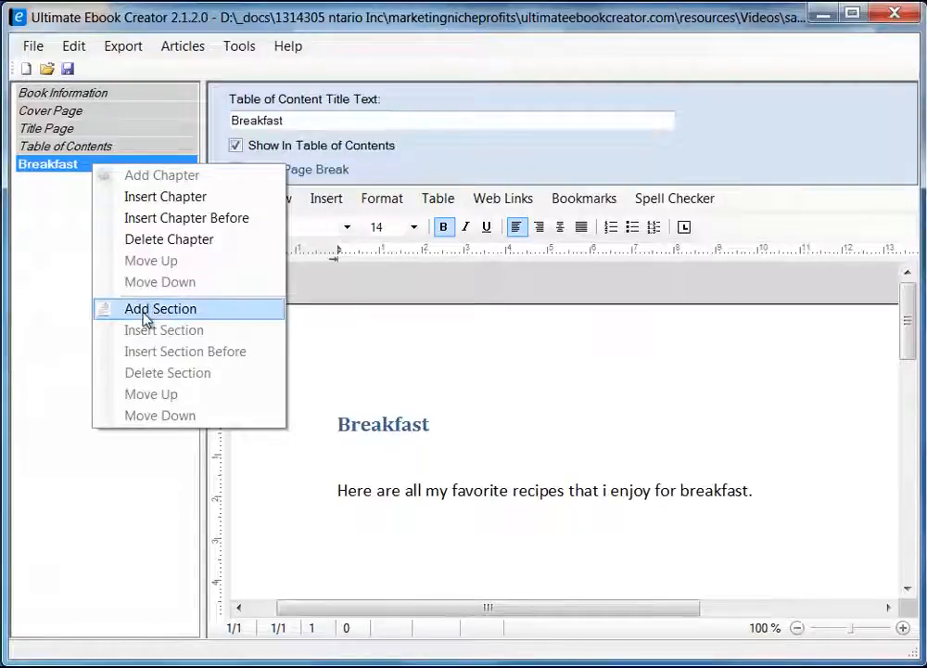
# Start a new Breakfast section and copy the title 'Easy Broccoli Quiche' from the Firefox recipe page.
pyautogui.click(180, 319)
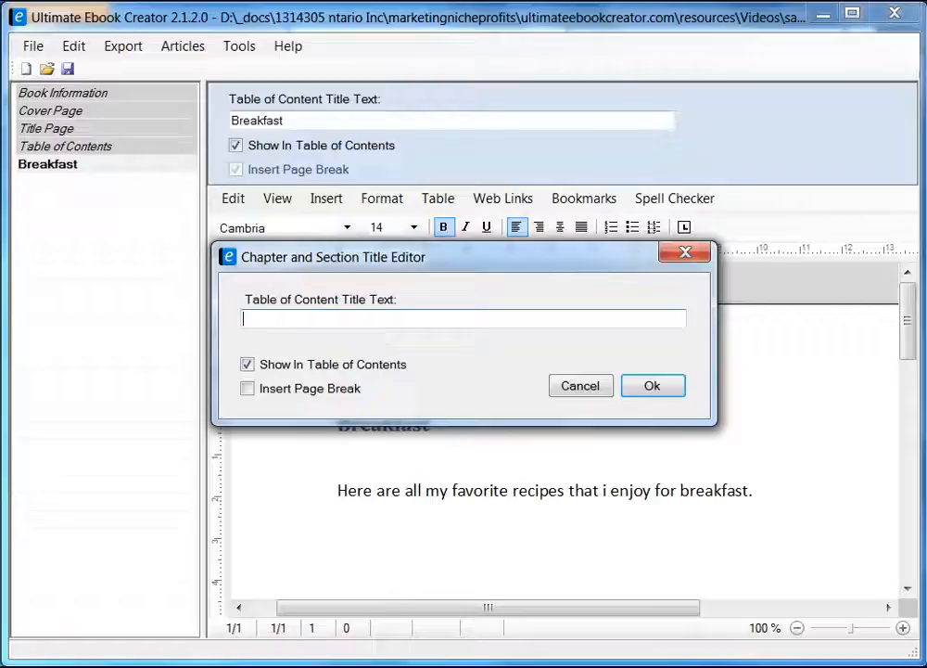
pyautogui.hotkey('alt', 'Tab')
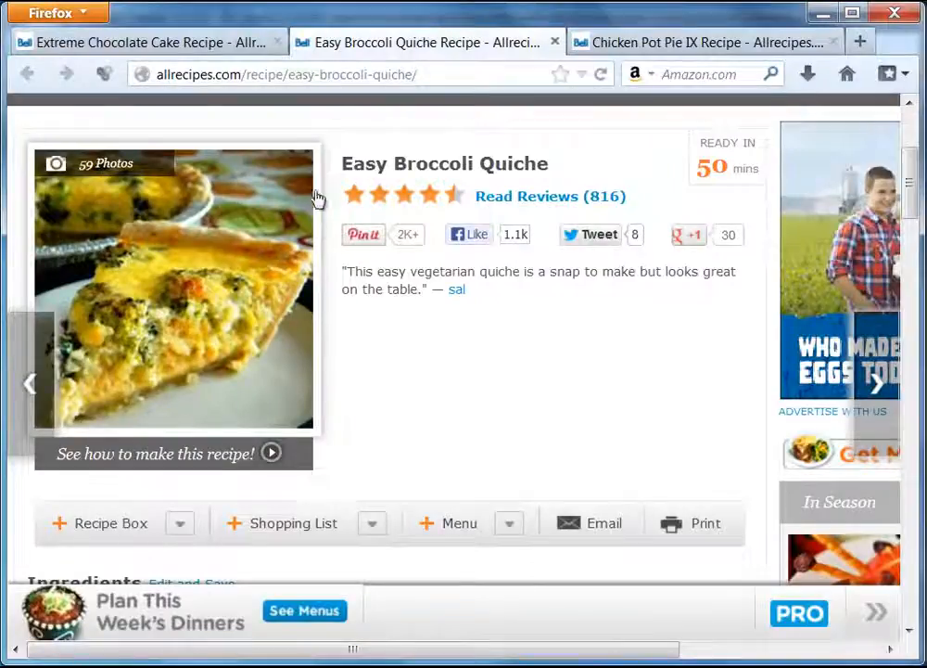
pyautogui.moveTo(470, 290); pyautogui.dragTo(450, 163)
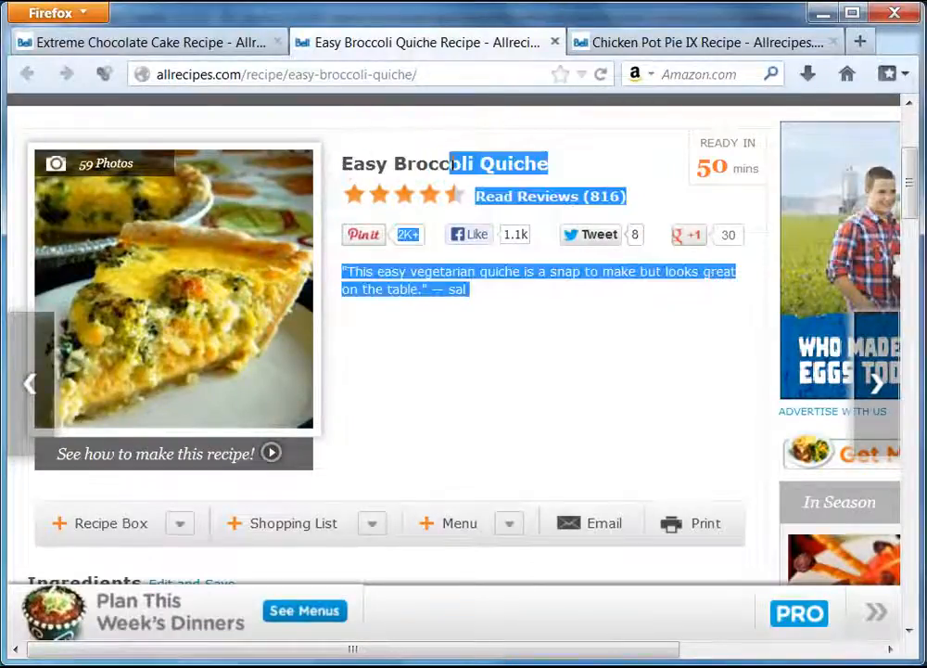
pyautogui.click(450, 163)
pyautogui.moveTo(345, 165); pyautogui.dragTo(552, 171)
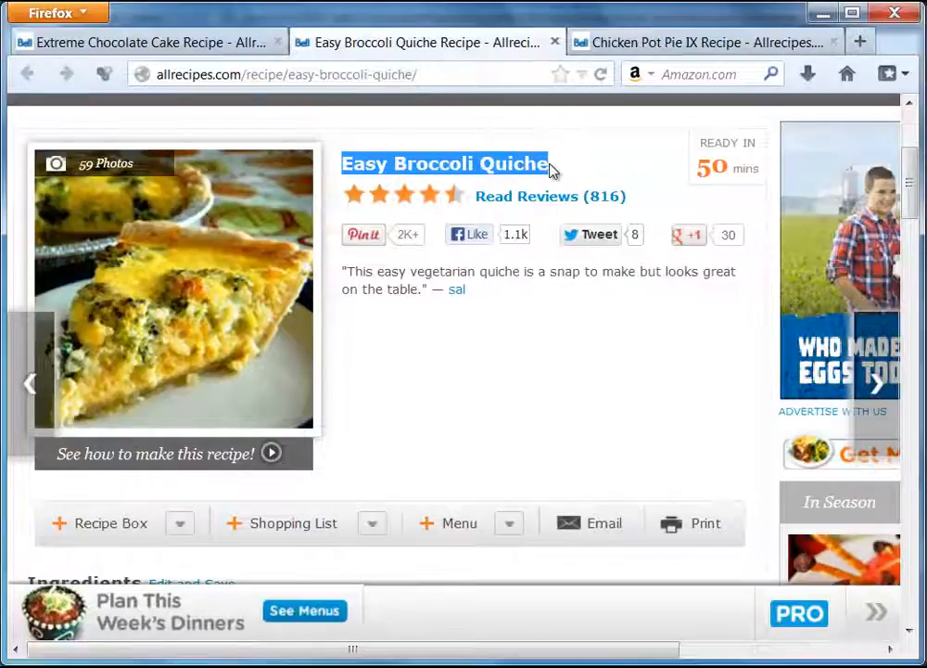
pyautogui.rightClick(542, 165)
pyautogui.click(582, 182)
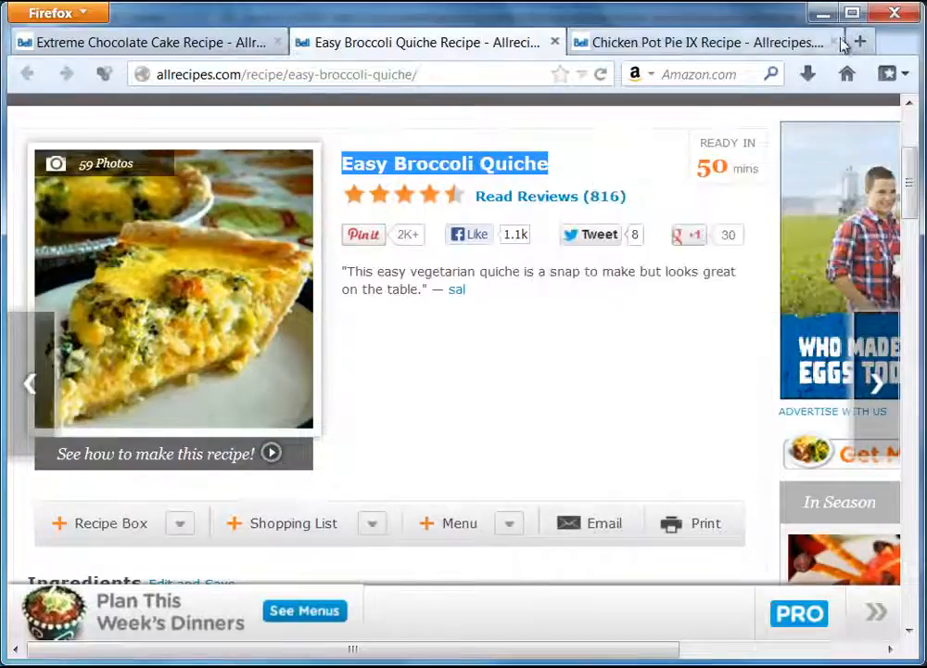
# Paste Easy Broccoli Quiche as the section title, enable Insert Page Break, and confirm.
pyautogui.hotkey('alt', 'Tab')
pyautogui.rightClick(319, 320)
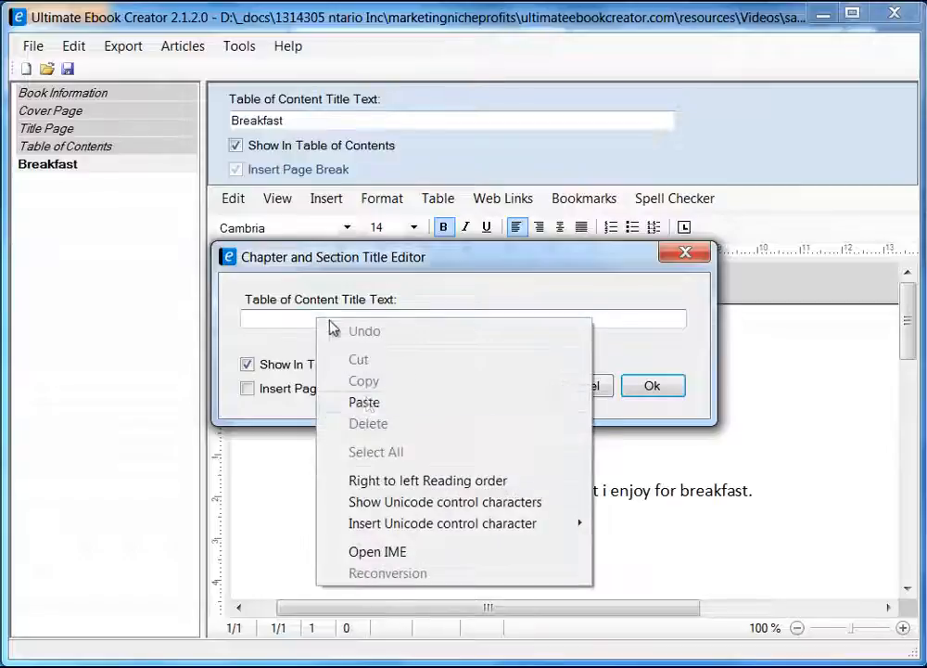
pyautogui.click(366, 402)
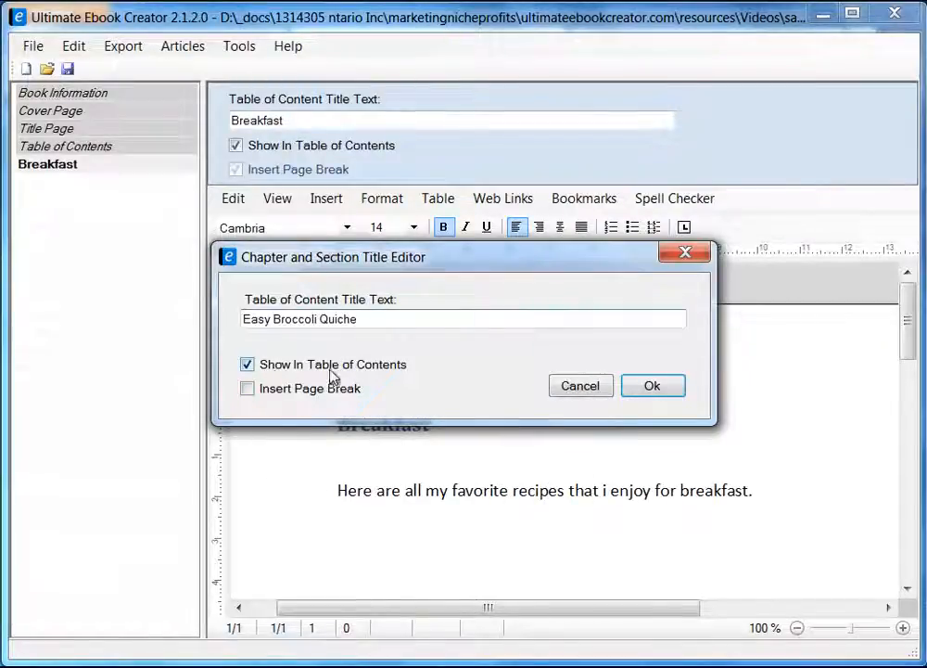
pyautogui.click(247, 390)
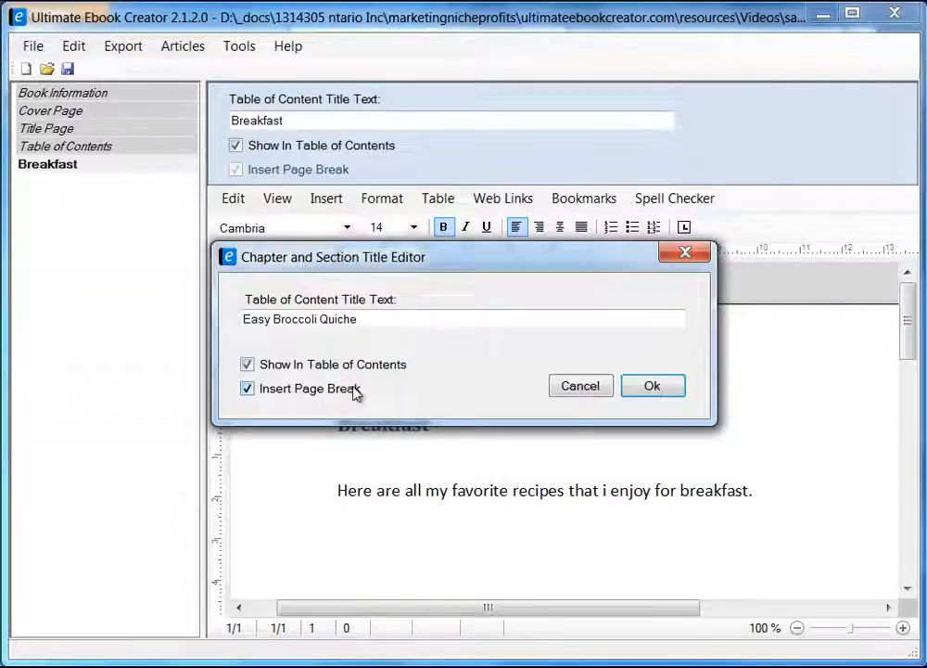
pyautogui.moveTo(410, 257); pyautogui.dragTo(446, 252)
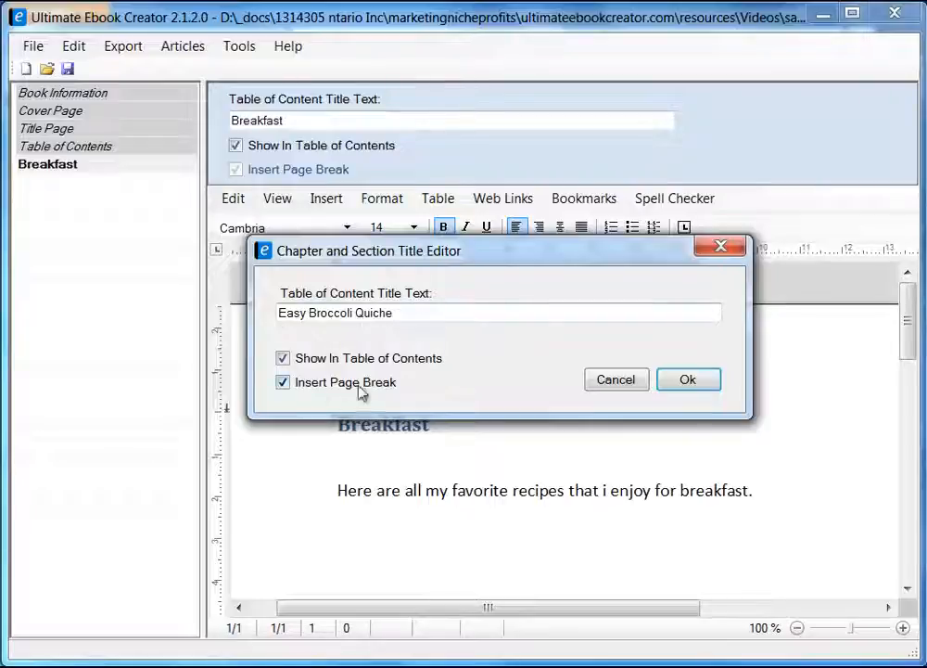
pyautogui.click(690, 380)
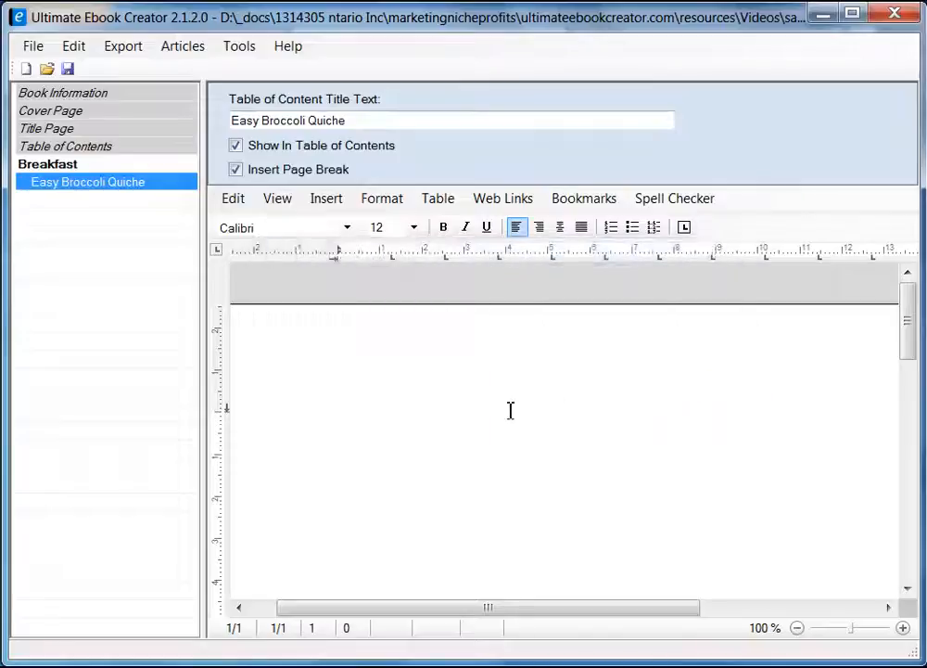
# On the Easy Broccoli Quiche page, type the title 'Easy Broccoli Quiche' followed by a new line.
pyautogui.click(74, 168)
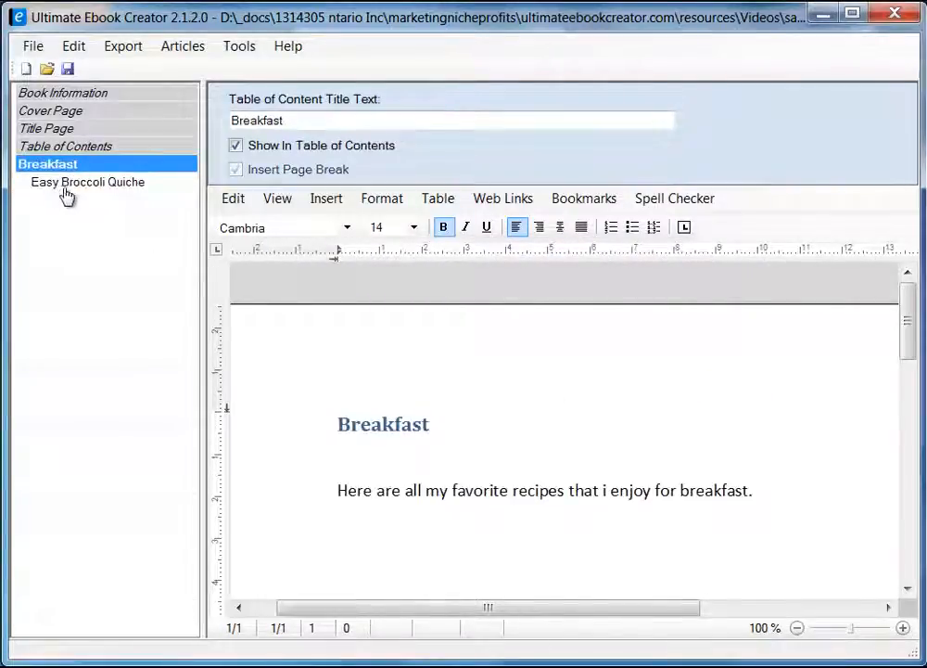
pyautogui.click(67, 186)
pyautogui.click(454, 411)
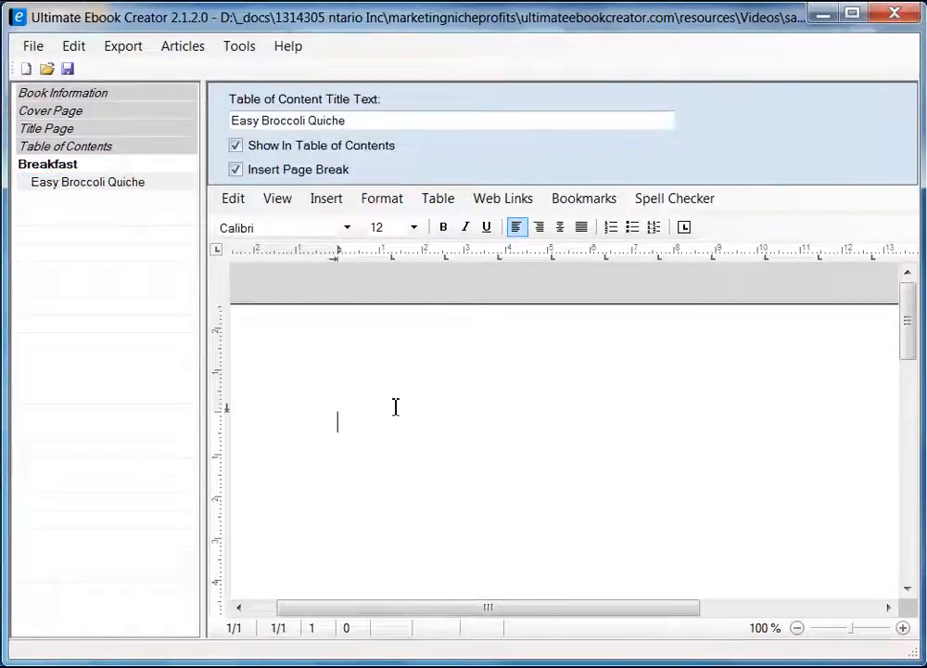
pyautogui.write('Ea')
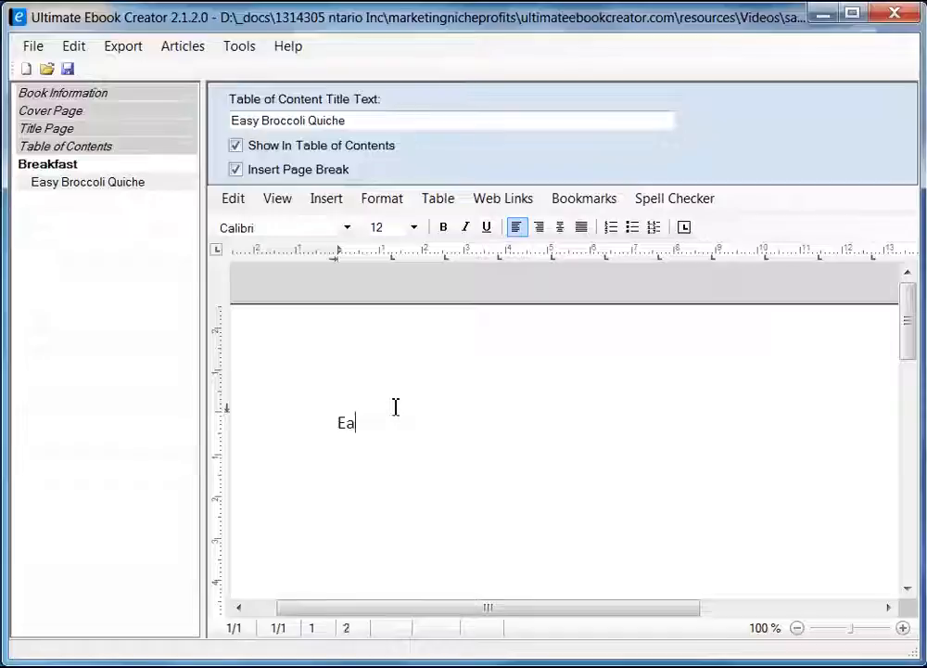
pyautogui.write('sy Brocc')
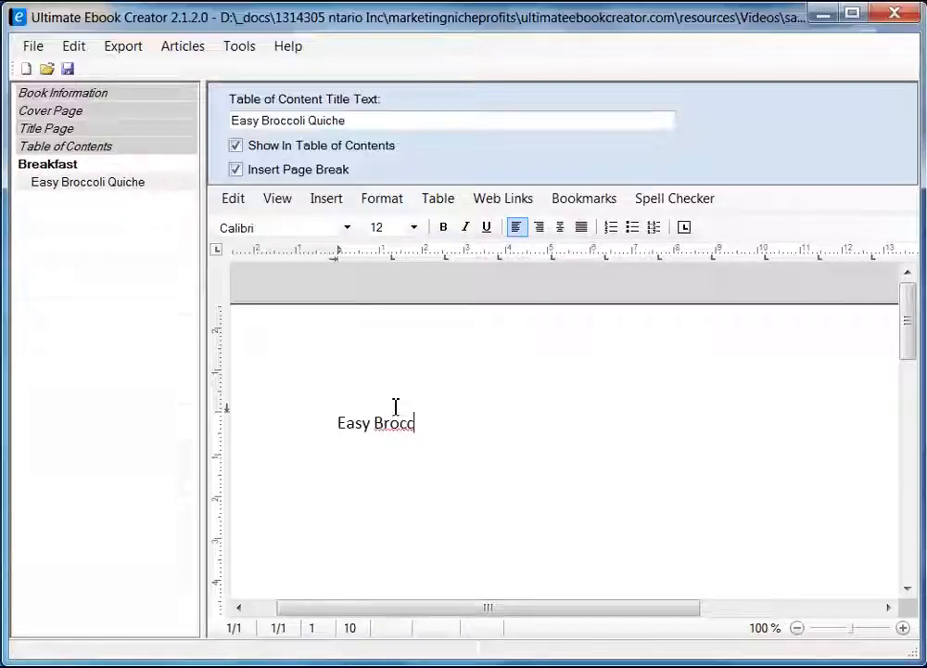
pyautogui.write('olie')
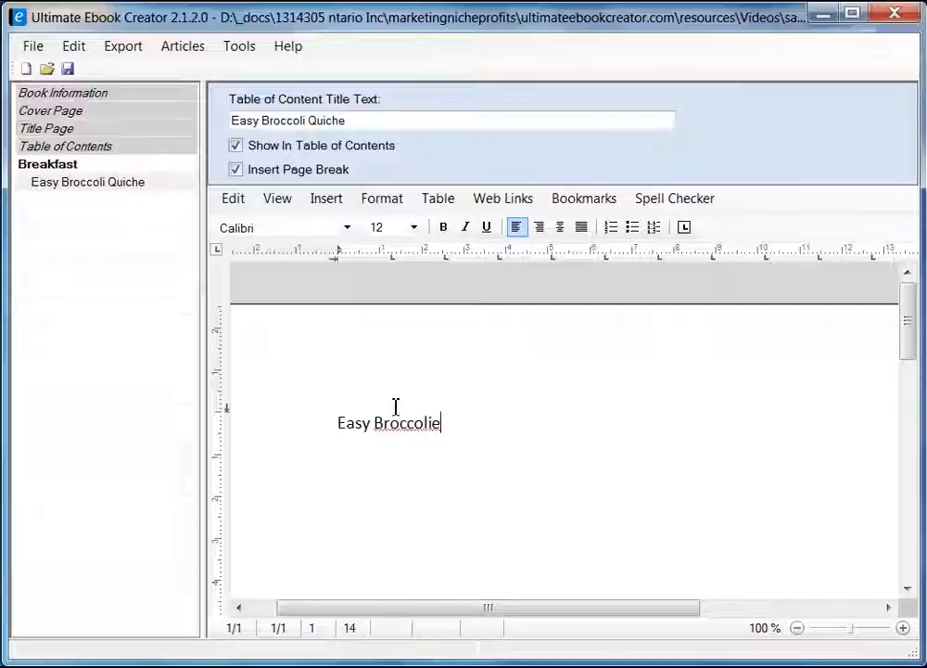
pyautogui.press('BackSpace')
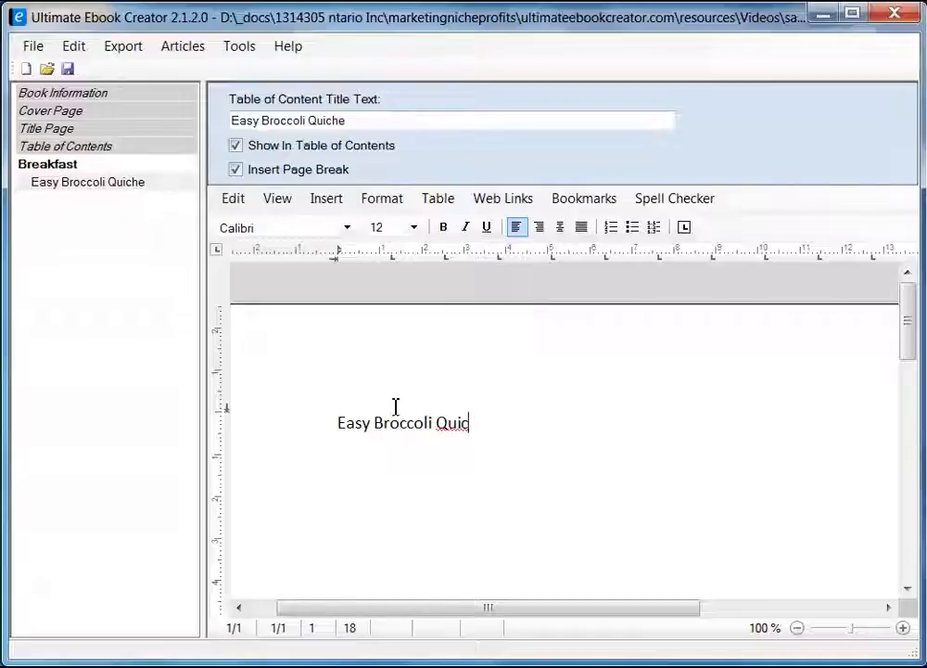
pyautogui.write('he')
pyautogui.press('Return')
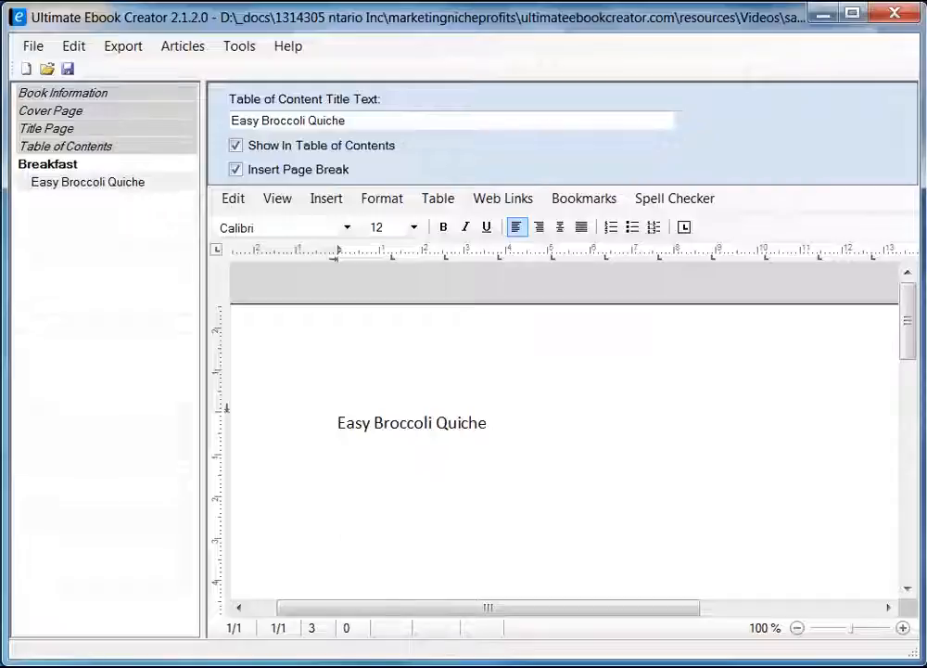
pyautogui.hotkey('alt', 'Tab')
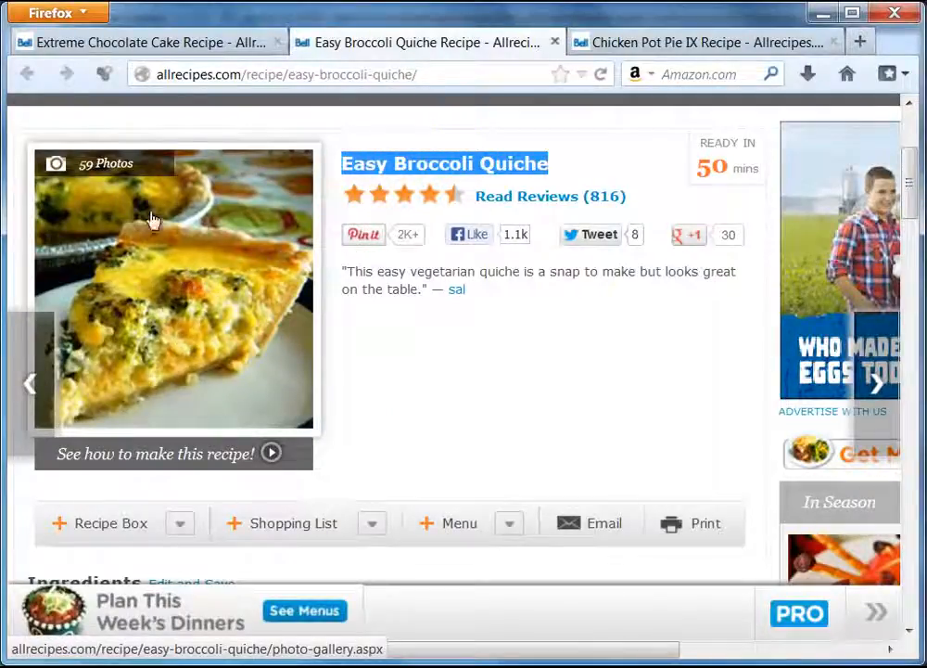
pyautogui.click(823, 14)
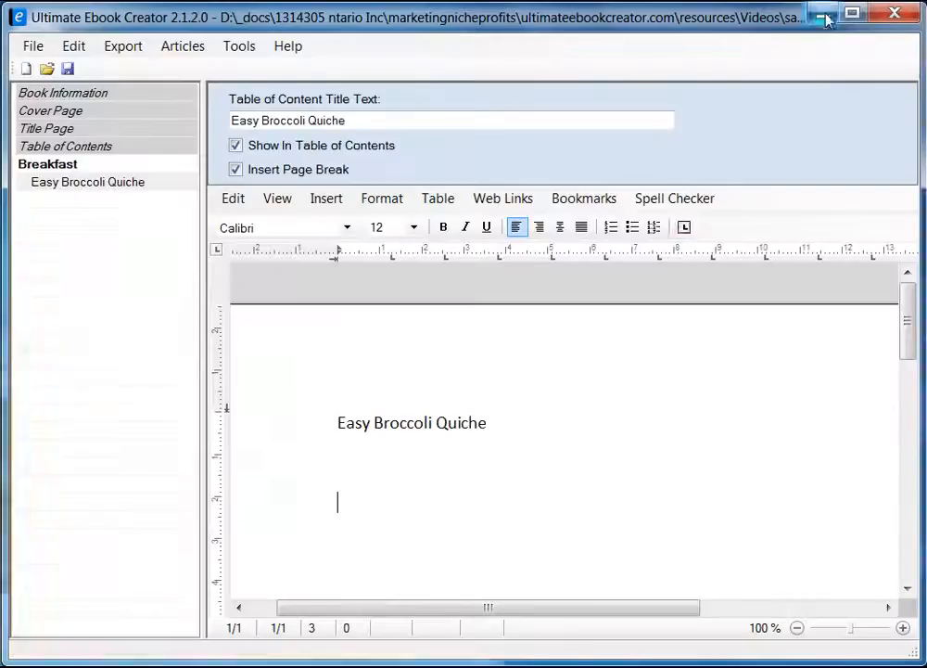
# Put the caret on the empty line below the Easy Broccoli Quiche heading.
pyautogui.click(350, 471)
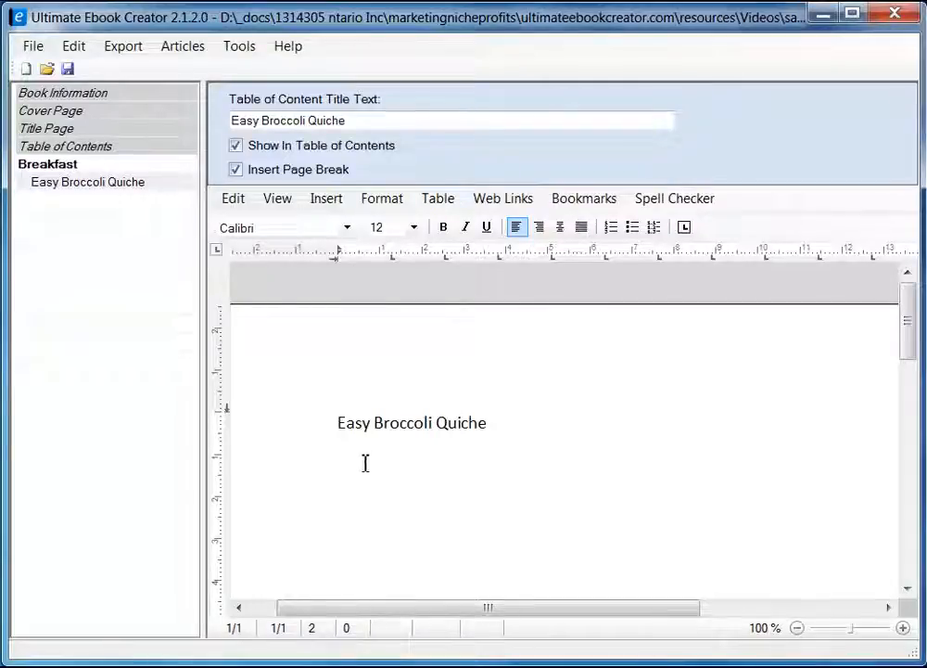
pyautogui.click(326, 199)
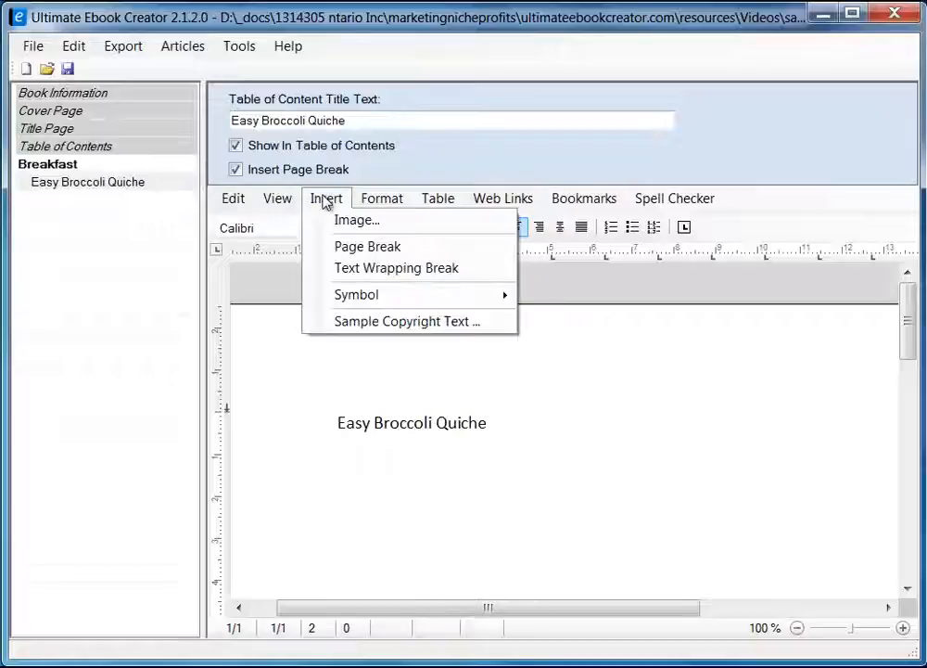
pyautogui.click(350, 472)
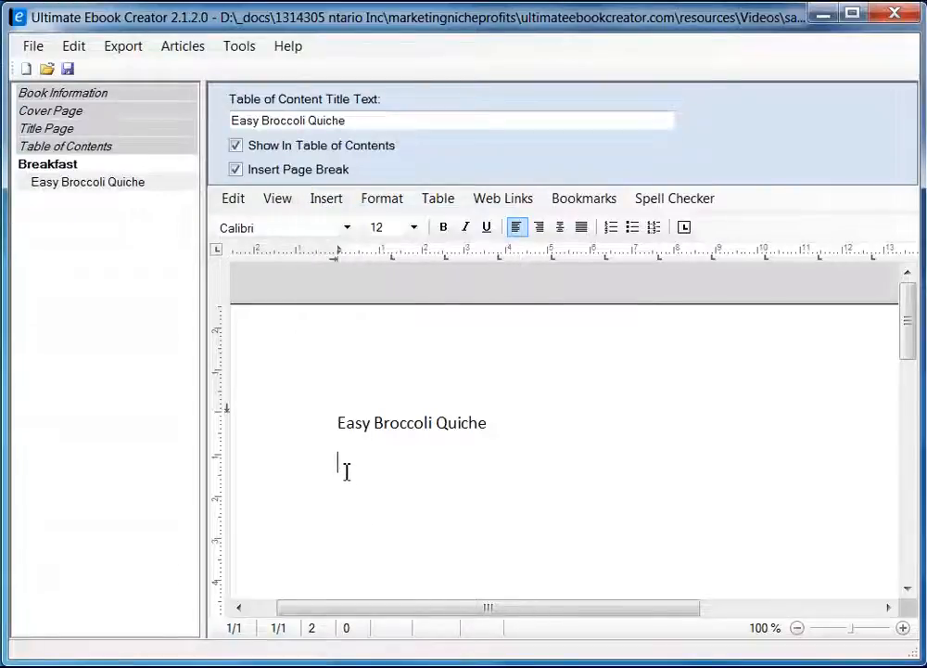
pyautogui.rightClick(344, 475)
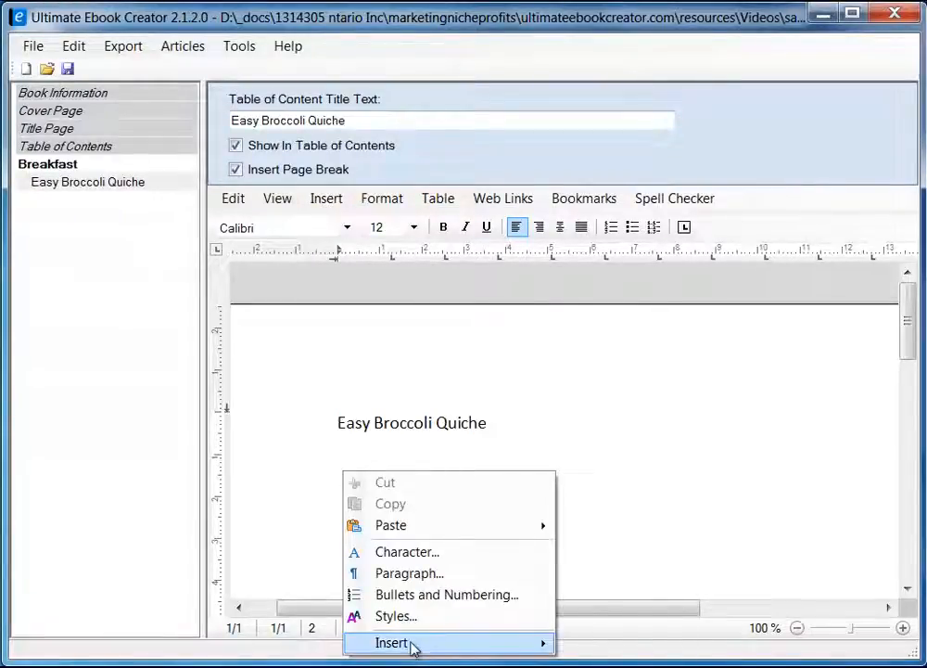
pyautogui.moveTo(410, 644)
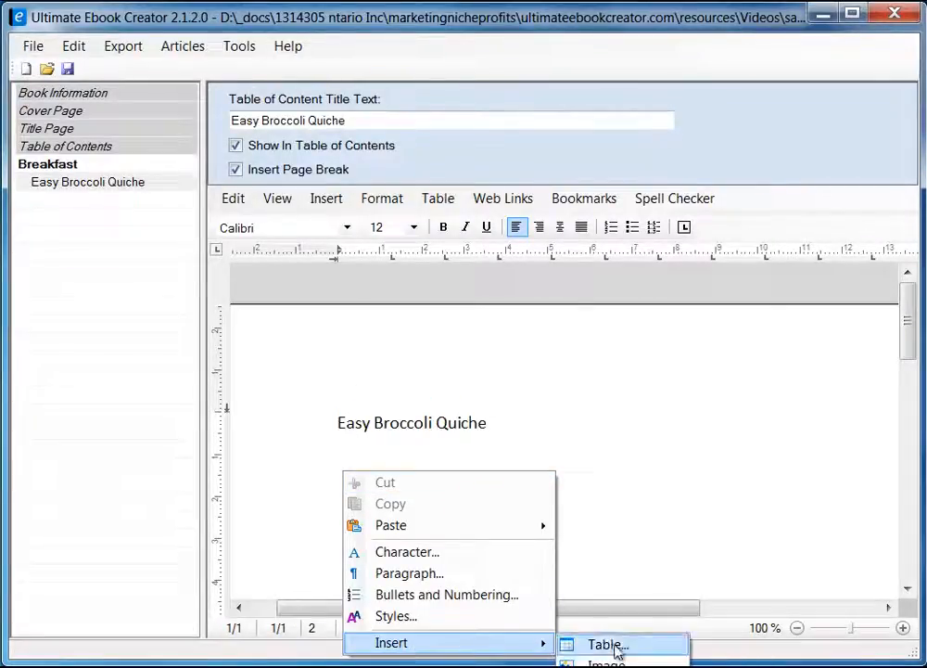
pyautogui.click(335, 444)
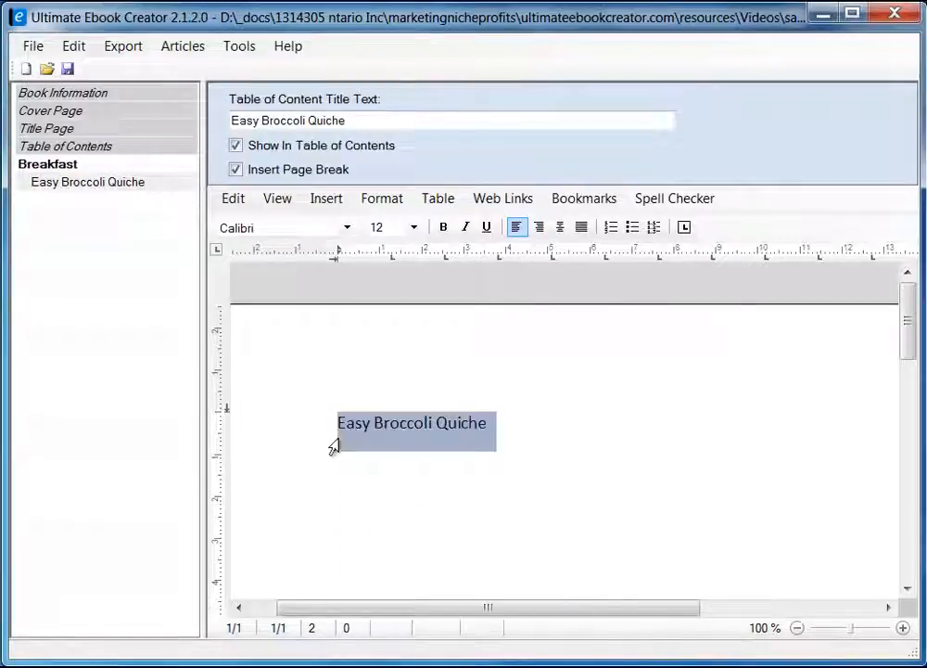
pyautogui.click(352, 468)
# Insert the JPEG photo quiche.jpg there through Insert > Image.
pyautogui.click(325, 198)
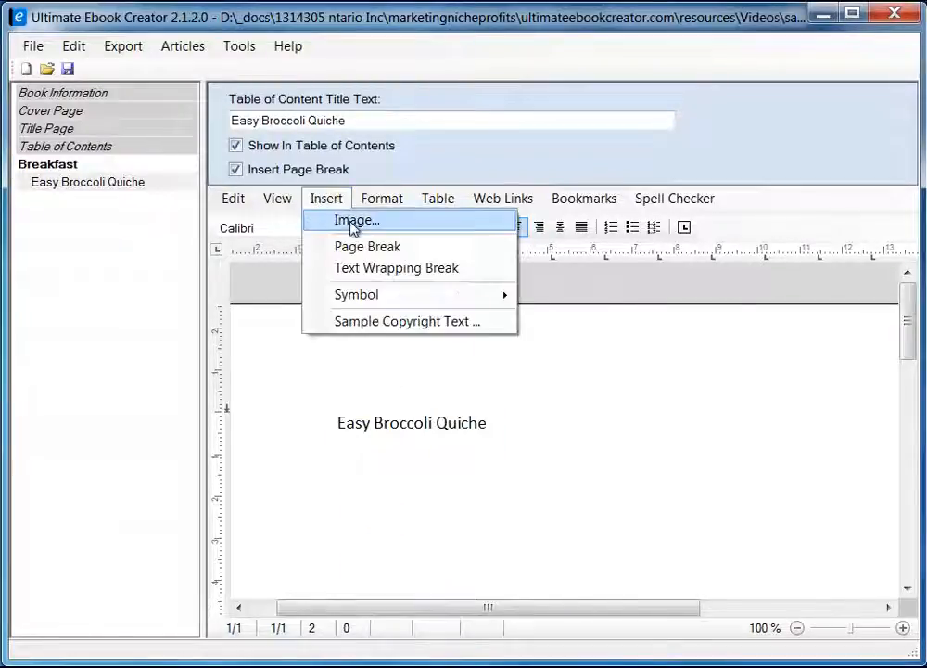
pyautogui.click(352, 226)
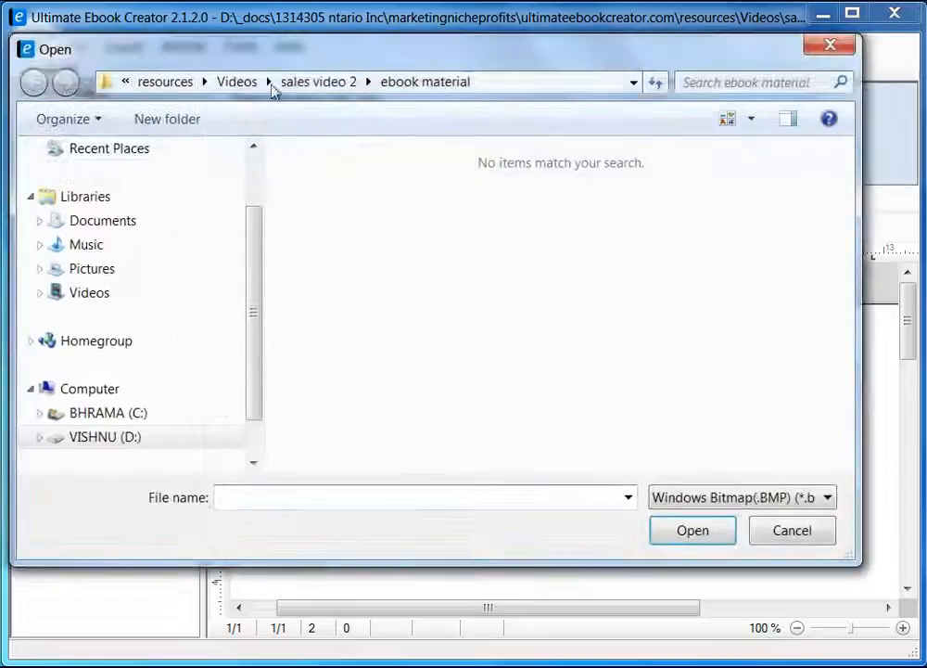
pyautogui.moveTo(336, 43); pyautogui.dragTo(371, 62)
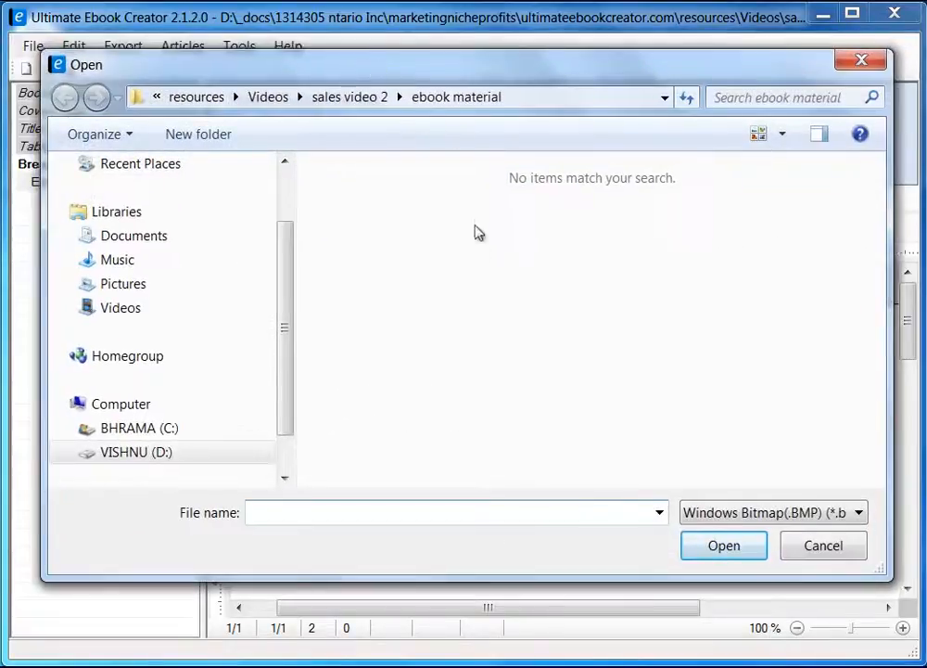
pyautogui.click(859, 516)
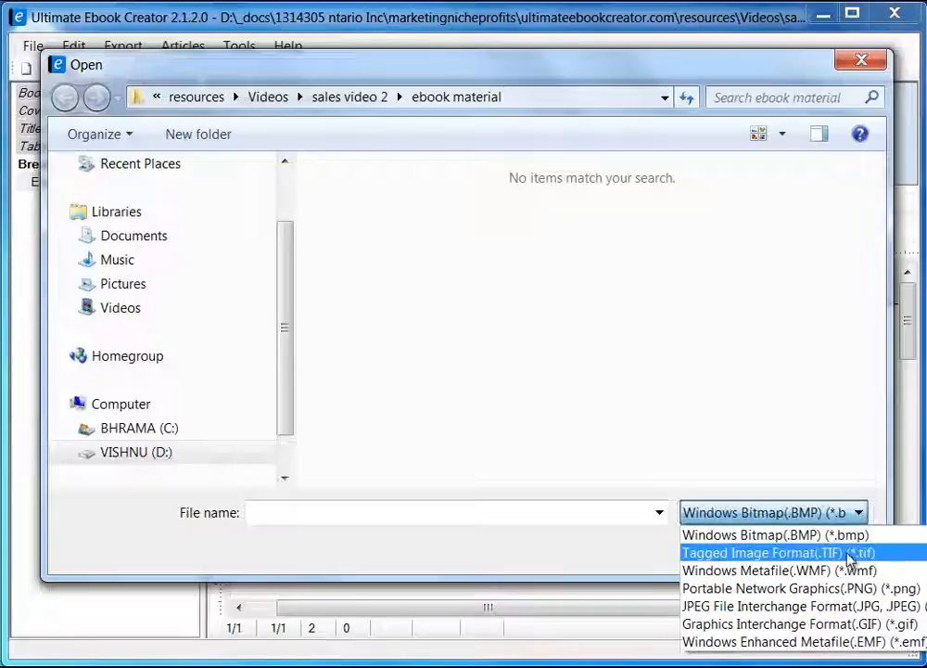
pyautogui.click(821, 608)
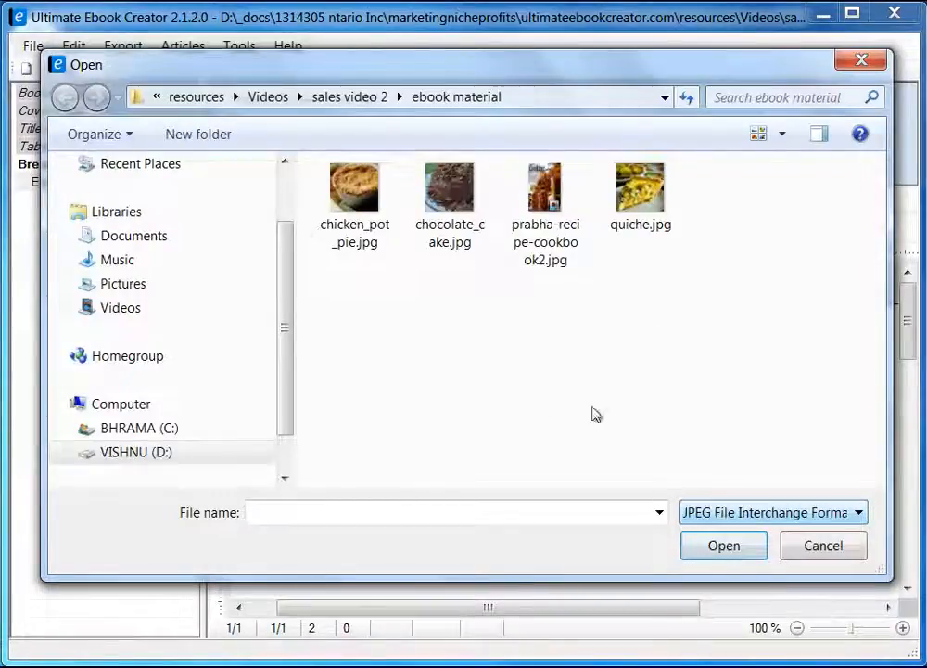
pyautogui.click(636, 200)
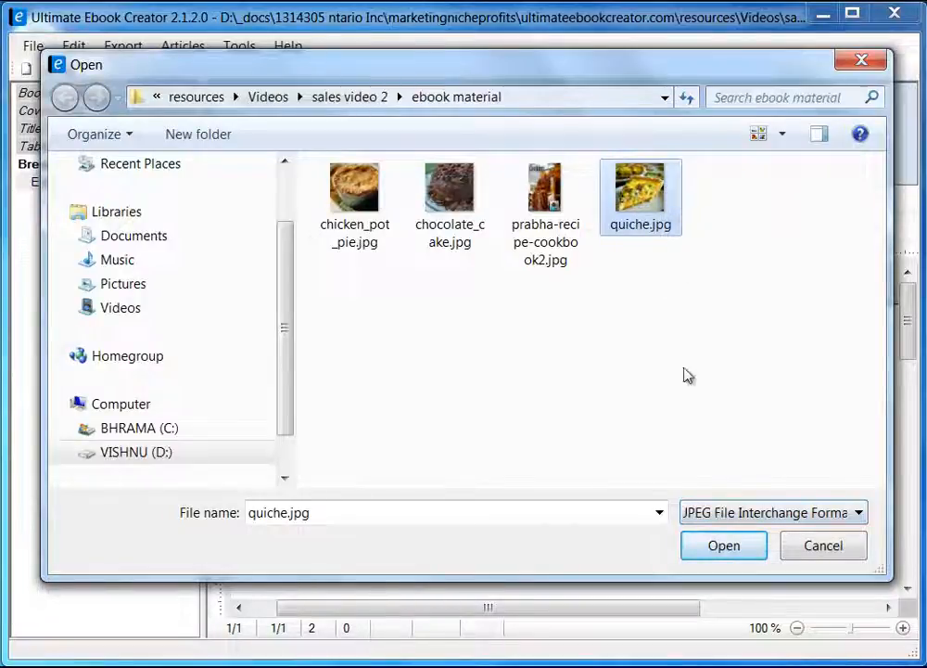
pyautogui.click(724, 545)
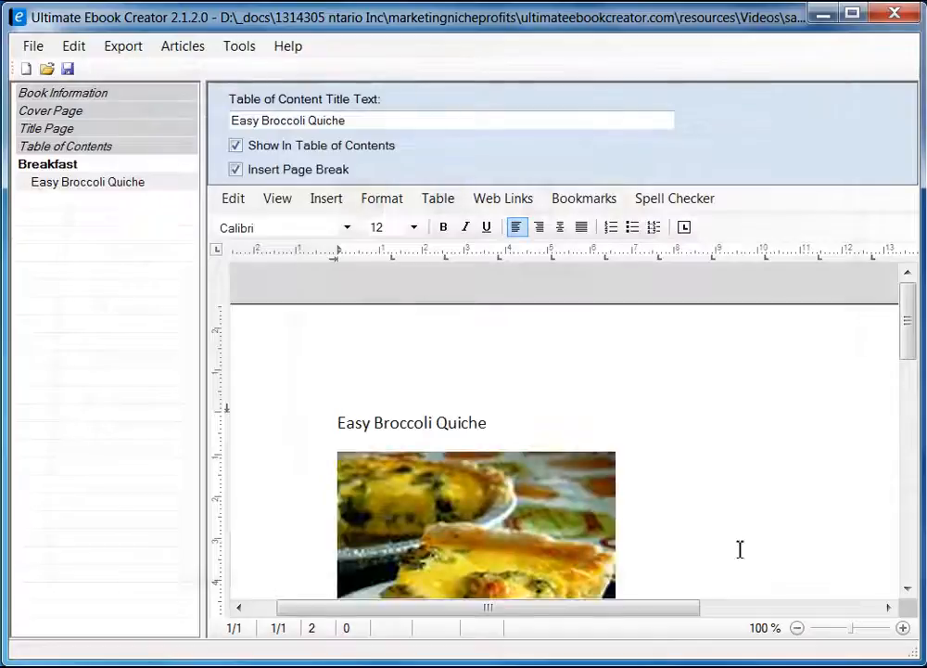
# Apply the heading 2 style to the Easy Broccoli Quiche title.
pyautogui.moveTo(910, 325); pyautogui.dragTo(911, 360)
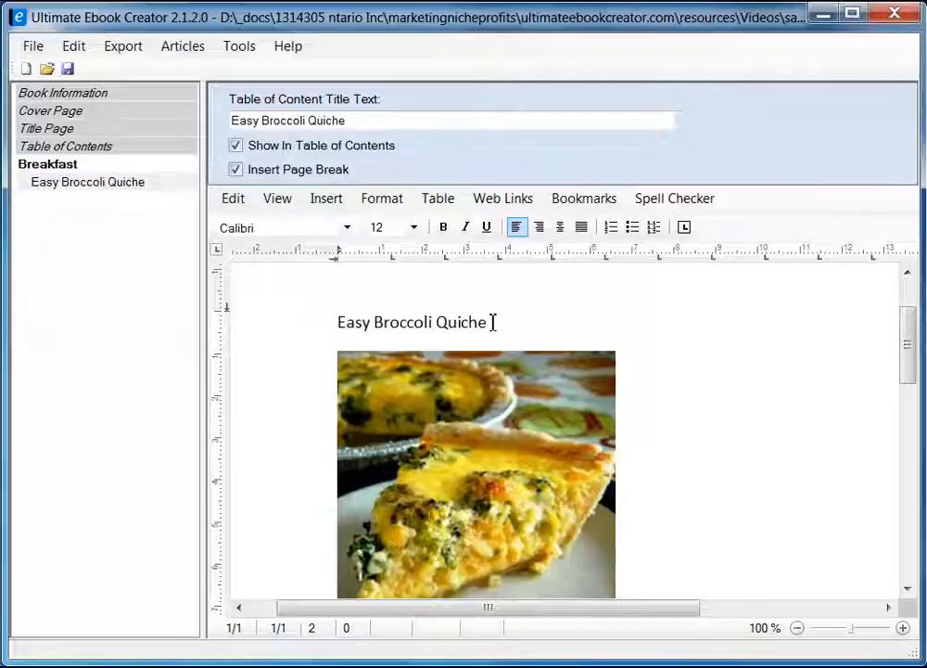
pyautogui.click(285, 326)
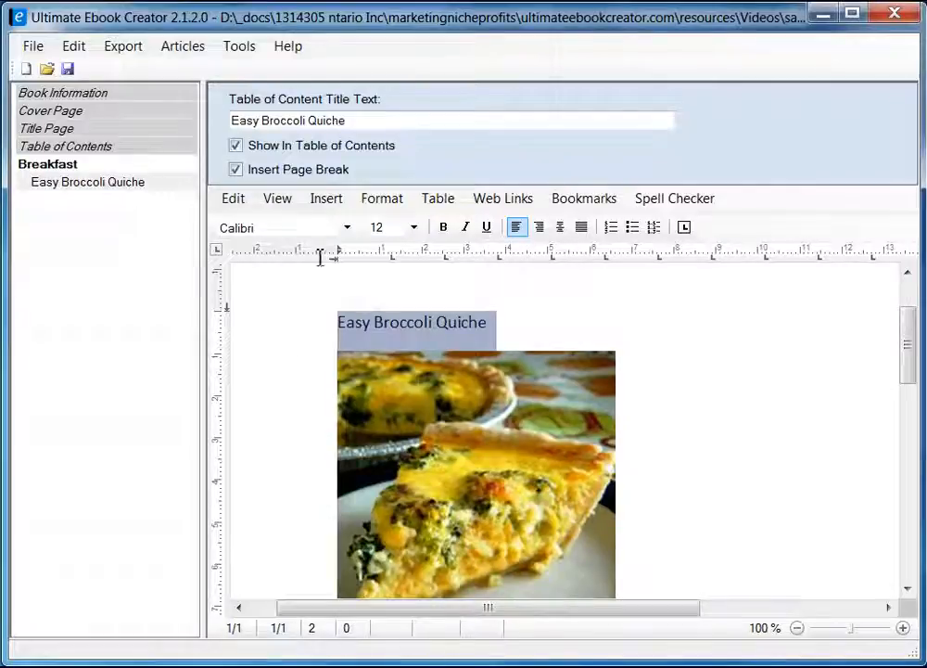
pyautogui.click(384, 198)
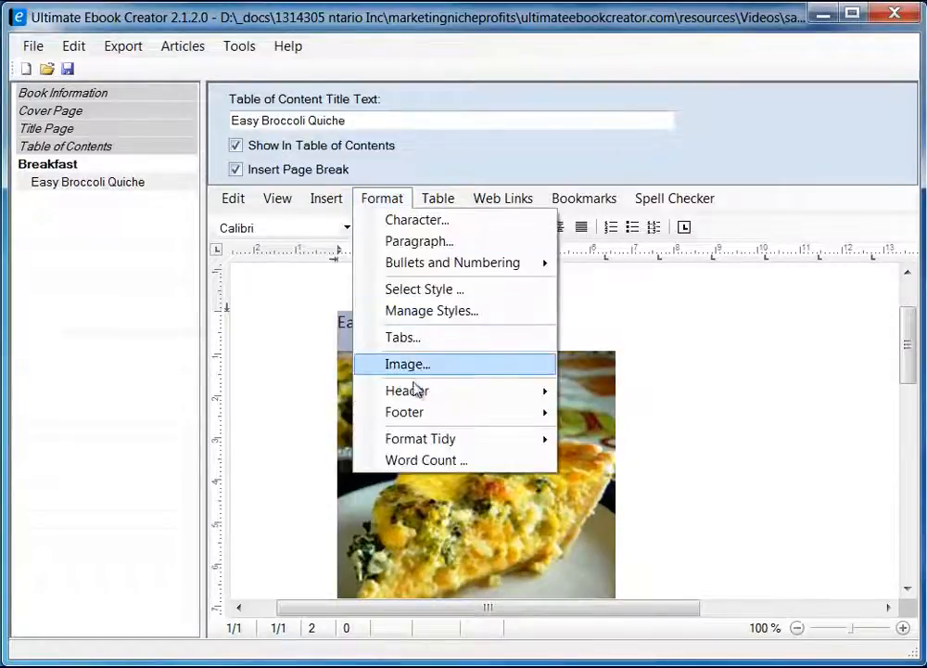
pyautogui.moveTo(418, 393)
pyautogui.click(427, 290)
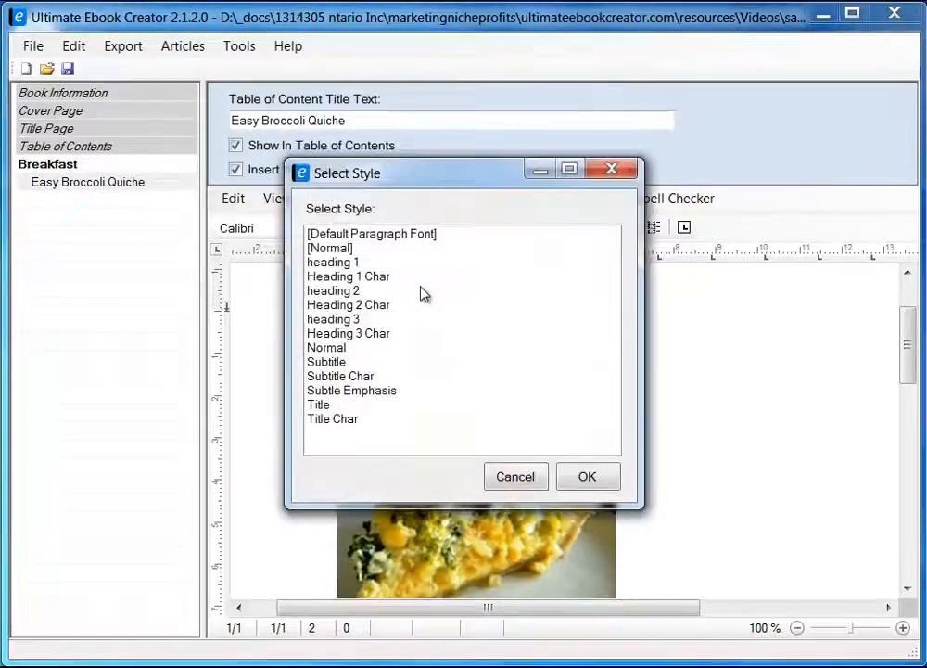
pyautogui.click(355, 292)
pyautogui.click(594, 476)
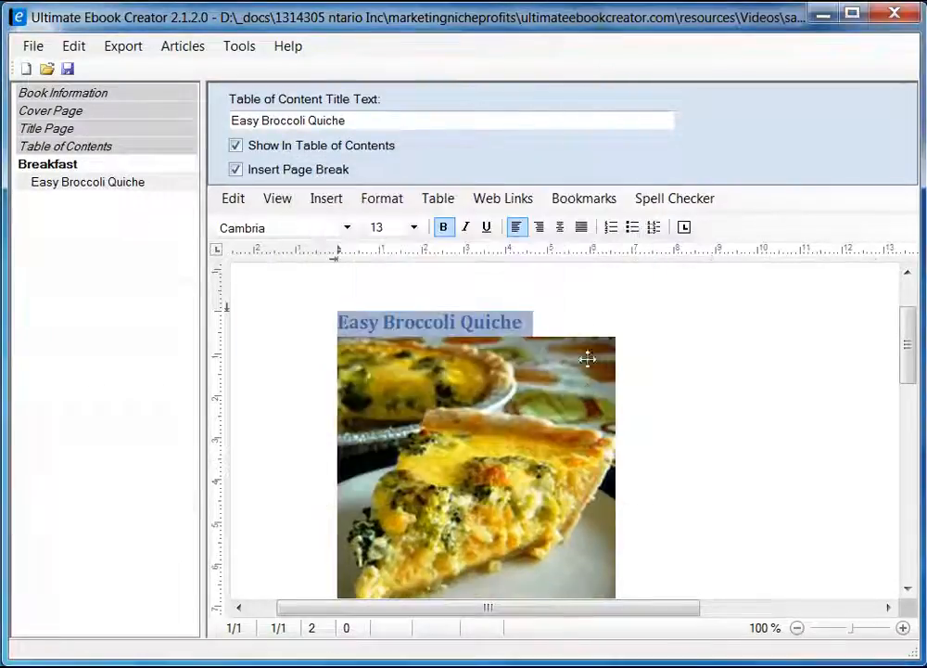
# Add a blank line between the title and the quiche photo.
pyautogui.click(623, 315)
pyautogui.press('Return')
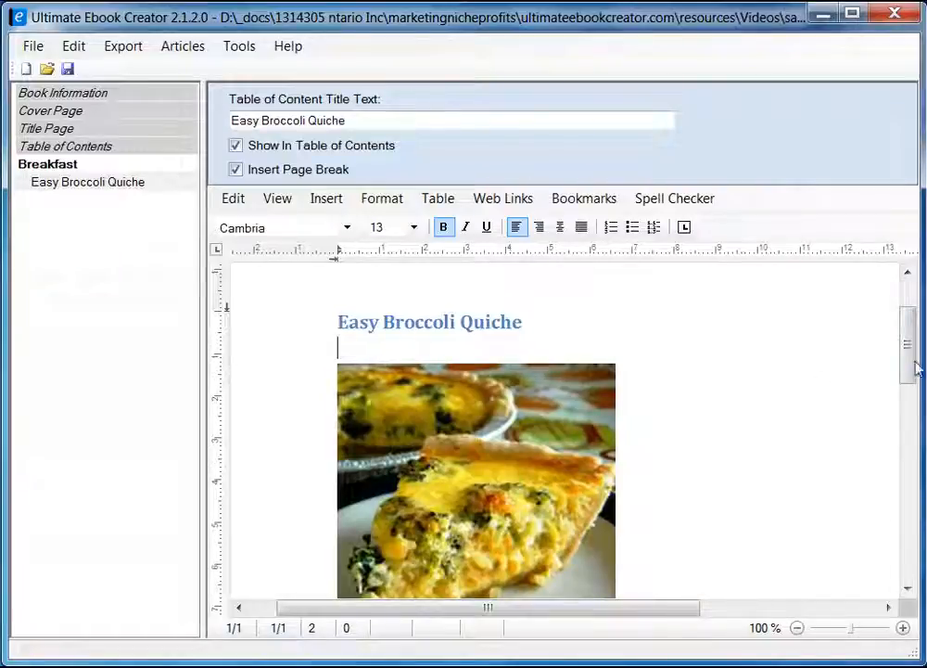
pyautogui.moveTo(915, 368)
pyautogui.mouseDown()
pyautogui.moveTo(912, 391)
pyautogui.moveTo(911, 373)
pyautogui.mouseUp()
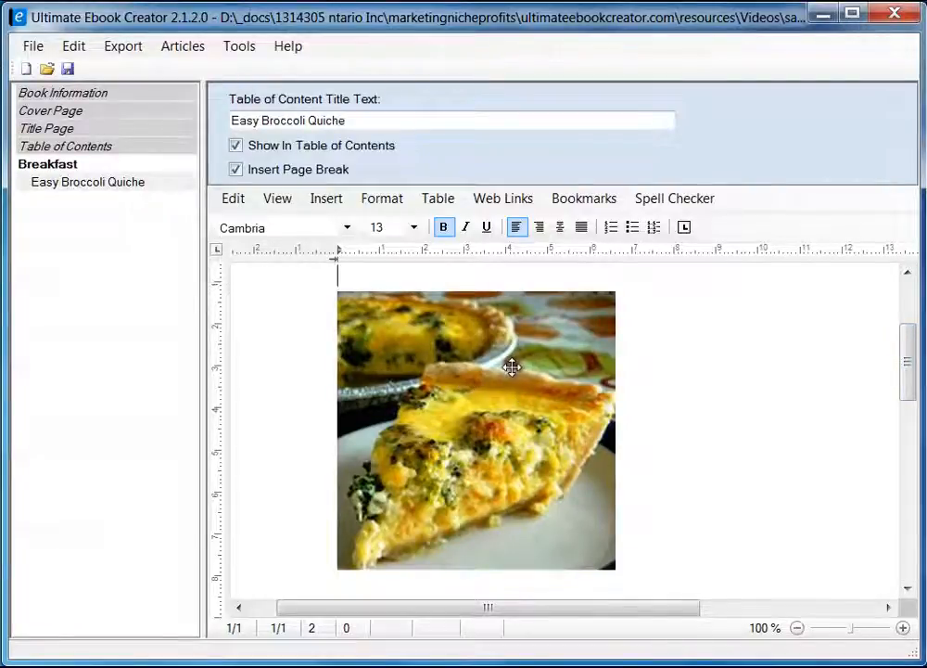
pyautogui.click(462, 376)
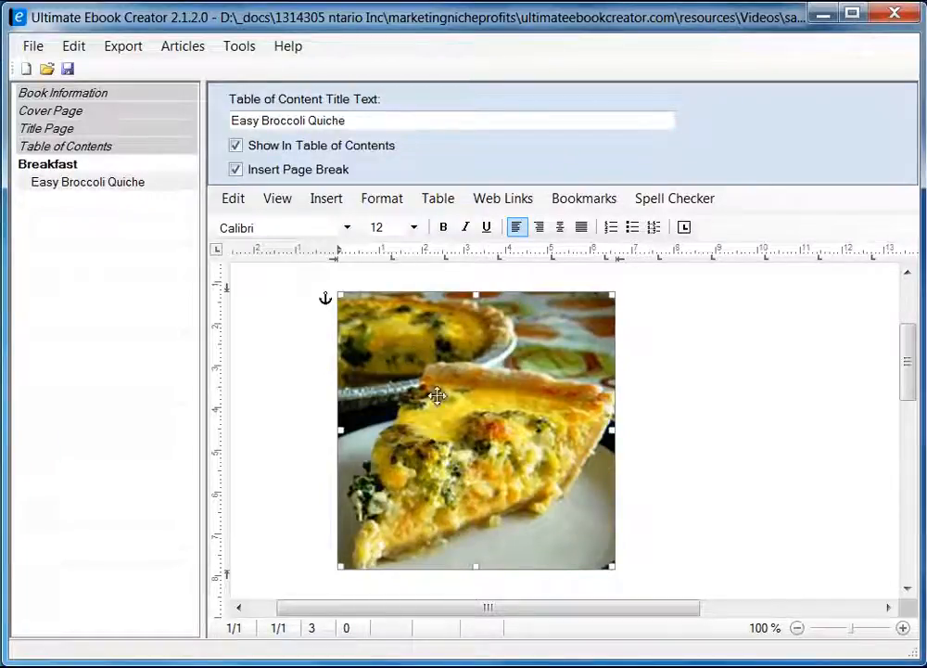
# Set the quiche photo's Saving Options to Embed data in document in its image attributes.
pyautogui.rightClick(417, 347)
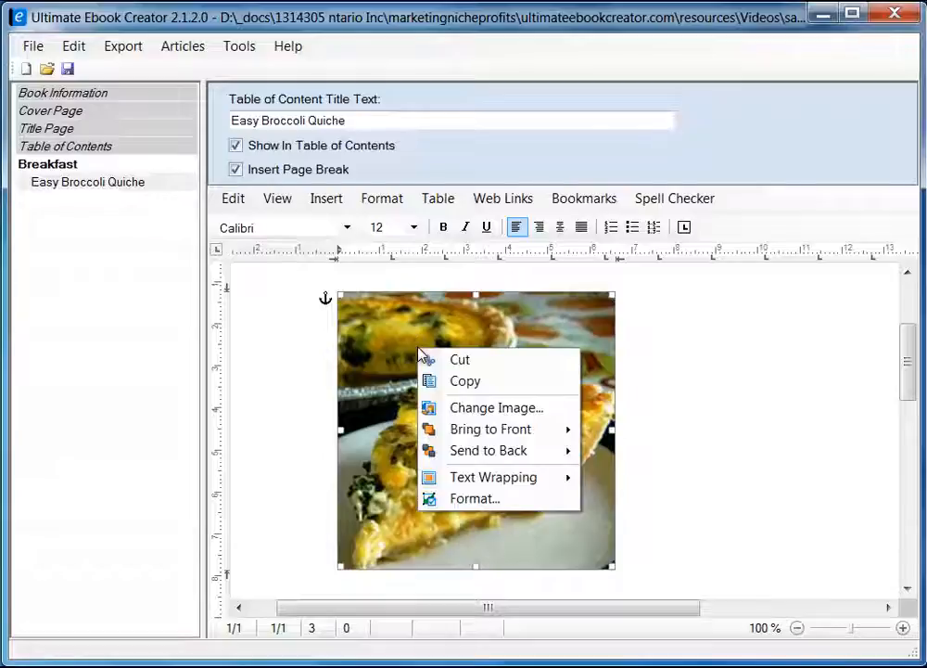
pyautogui.click(475, 499)
pyautogui.moveTo(319, 172); pyautogui.dragTo(569, 164)
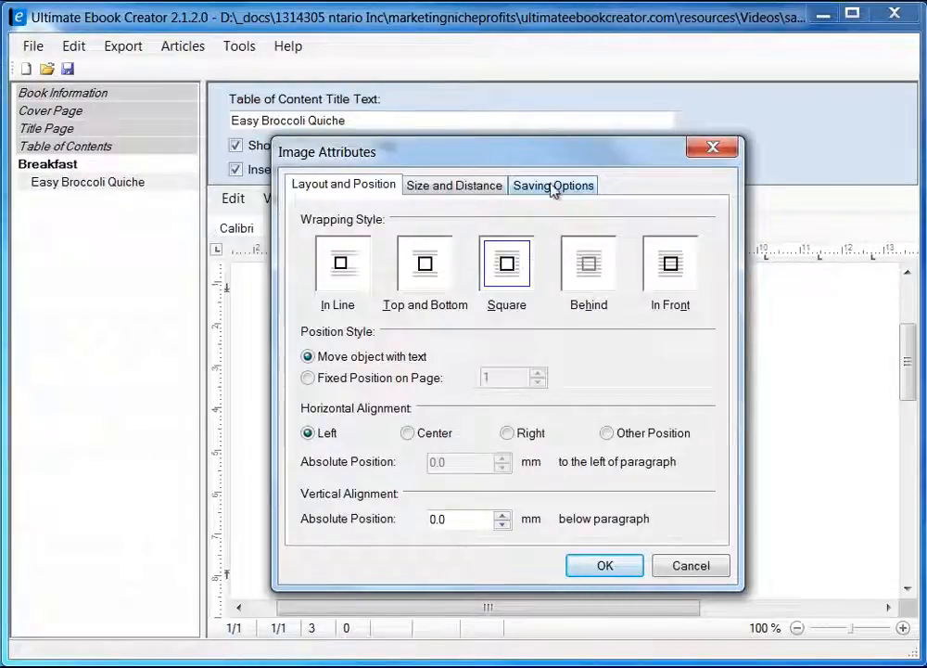
pyautogui.click(559, 190)
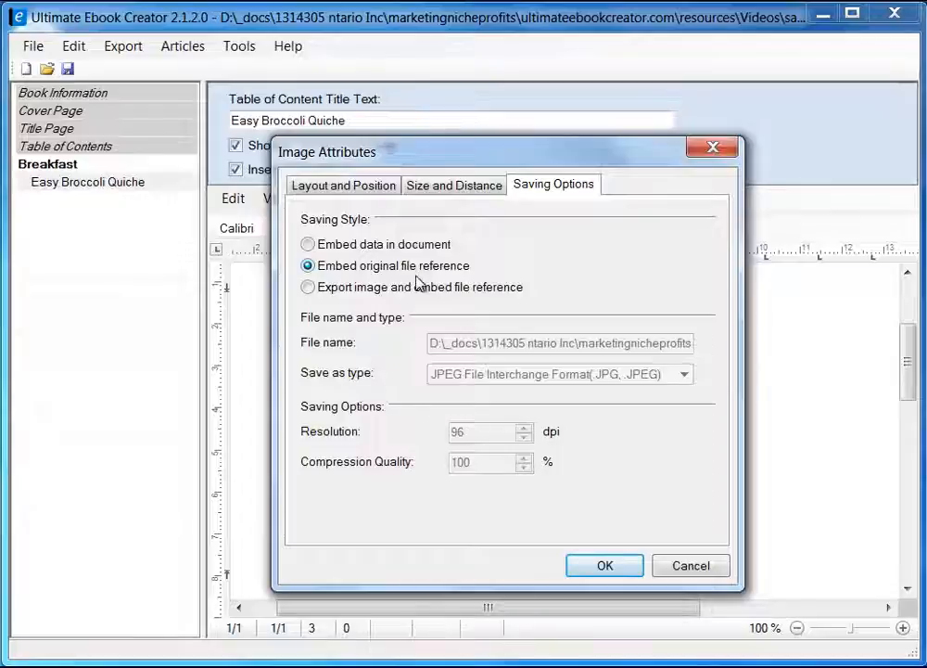
pyautogui.click(329, 245)
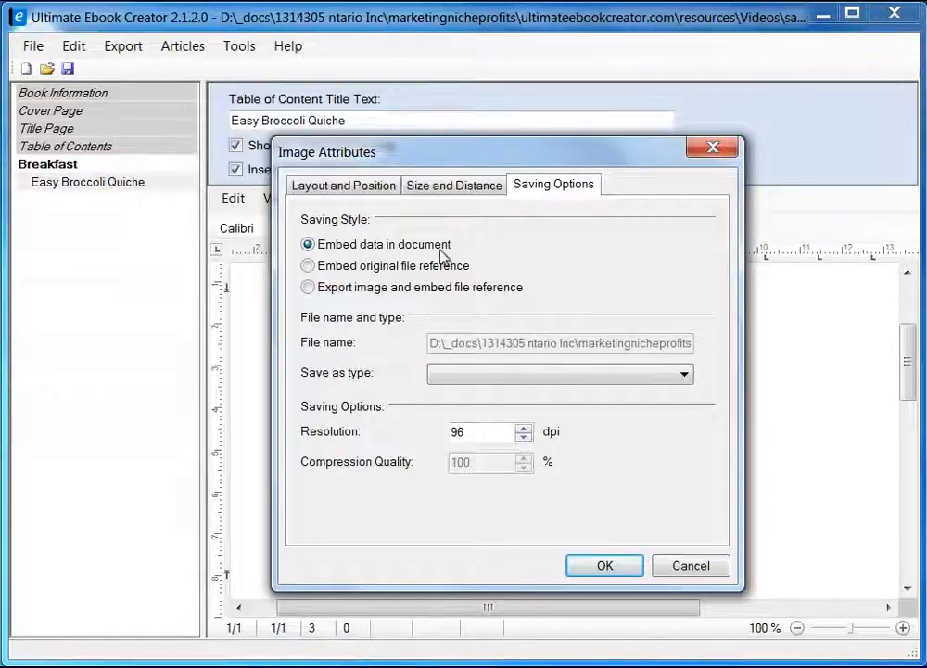
pyautogui.click(604, 566)
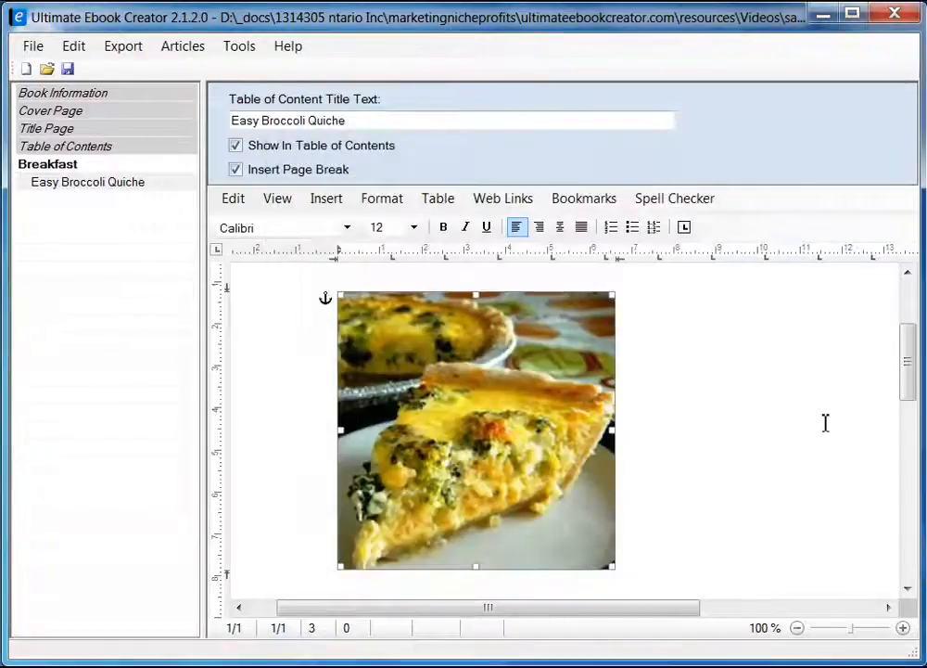
# Insert two blank lines below the quiche photo, then remove one extra.
pyautogui.moveTo(910, 383); pyautogui.dragTo(910, 348)
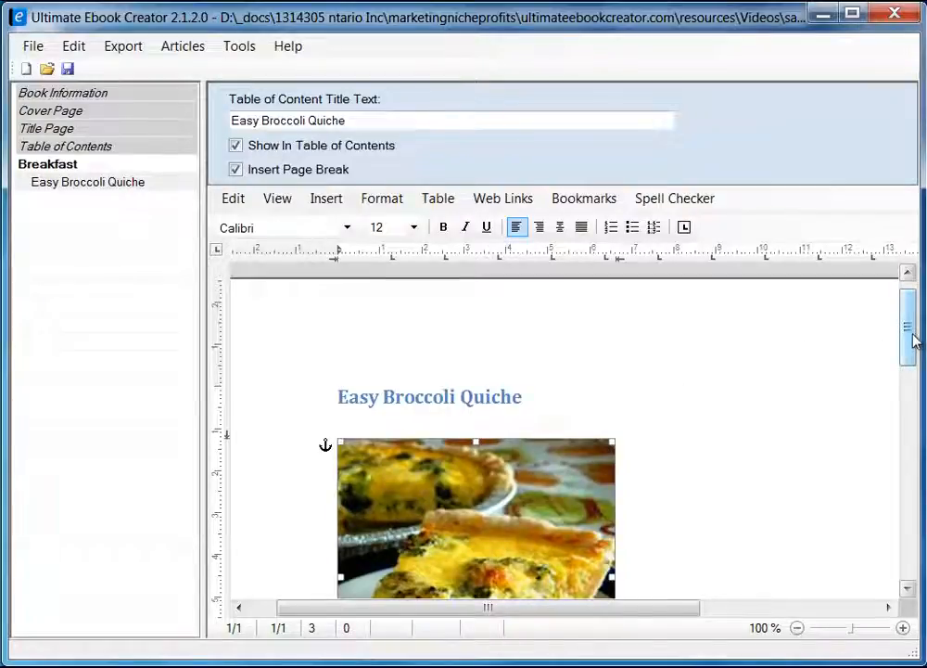
pyautogui.moveTo(913, 340); pyautogui.dragTo(906, 372)
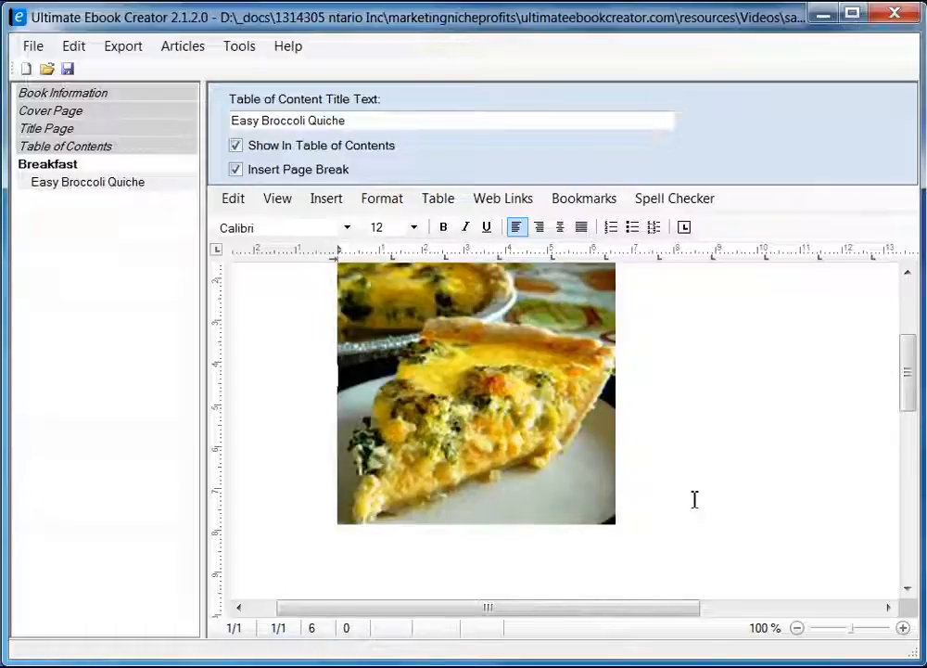
pyautogui.press('Return')
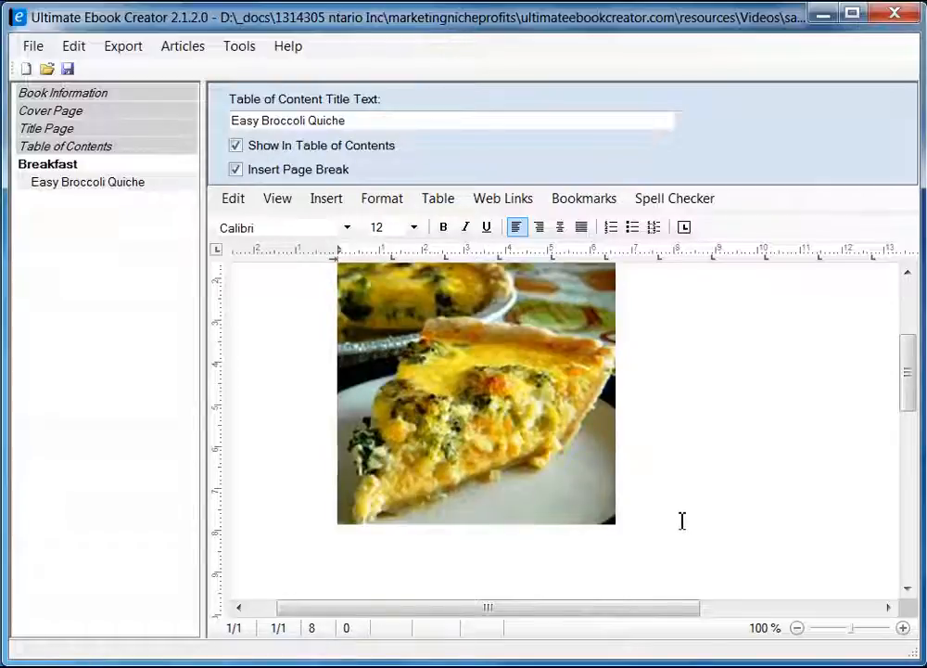
pyautogui.press('Return')
pyautogui.press('Return')
pyautogui.press('Return')
pyautogui.press('Return')
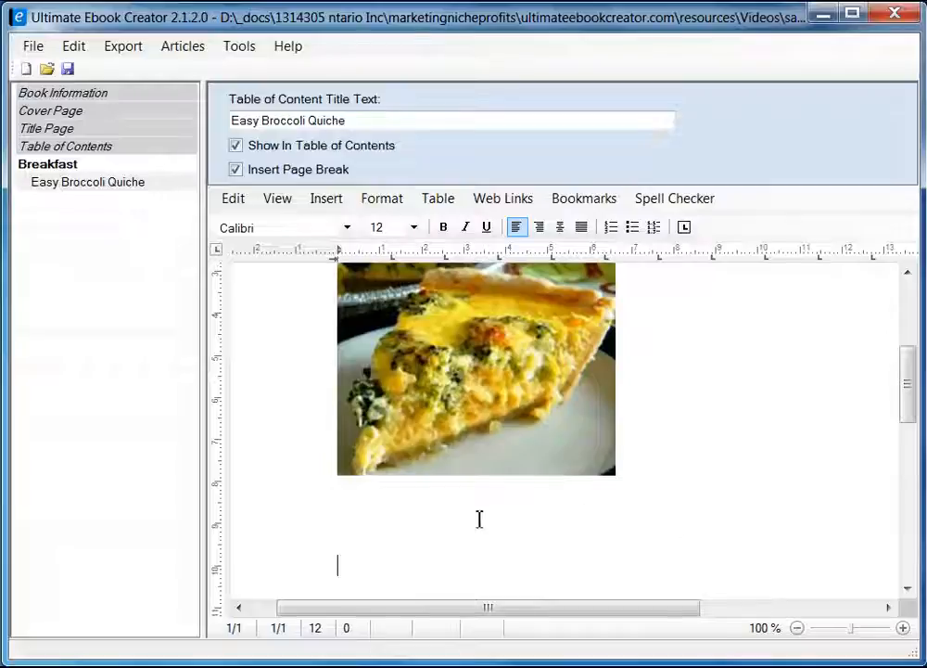
pyautogui.press('BackSpace')
pyautogui.press('BackSpace')
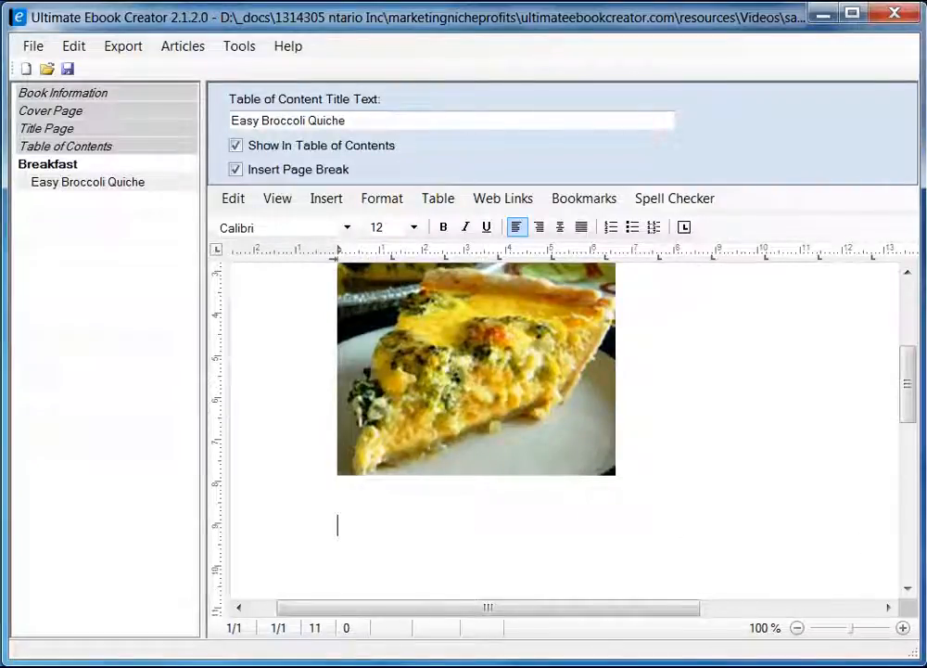
pyautogui.moveTo(911, 413); pyautogui.dragTo(911, 421)
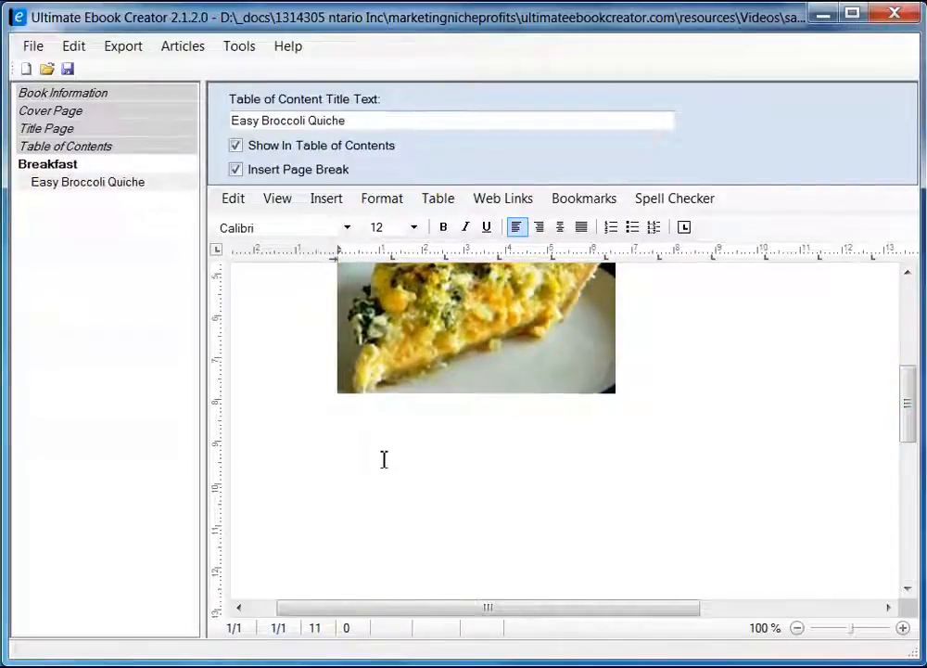
pyautogui.hotkey('alt', 'Tab')
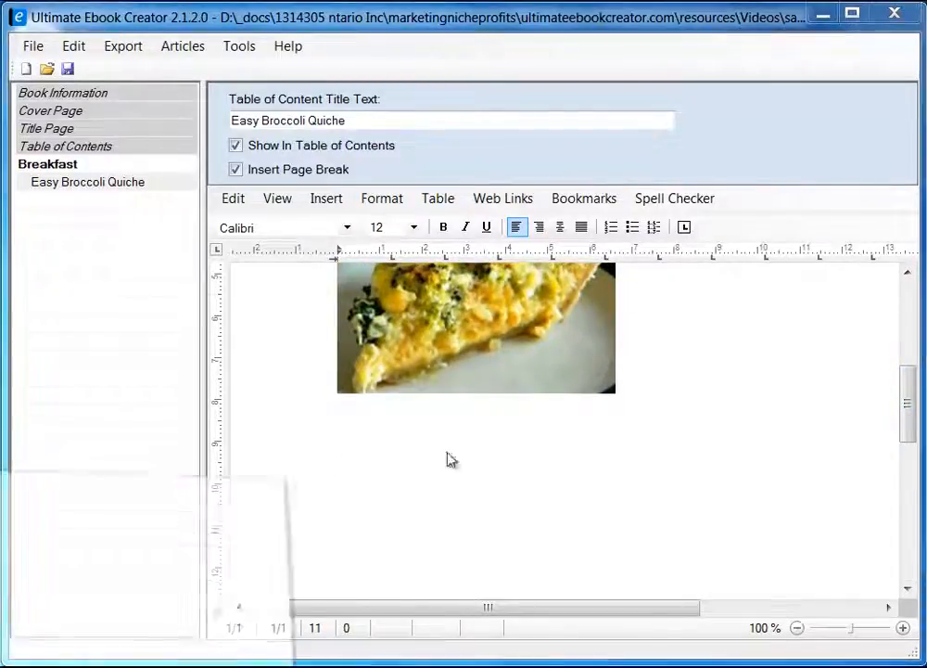
# Copy the Ingredients heading from the Firefox recipe page and paste it below the quiche photo.
pyautogui.scroll(-8, 368, 191)
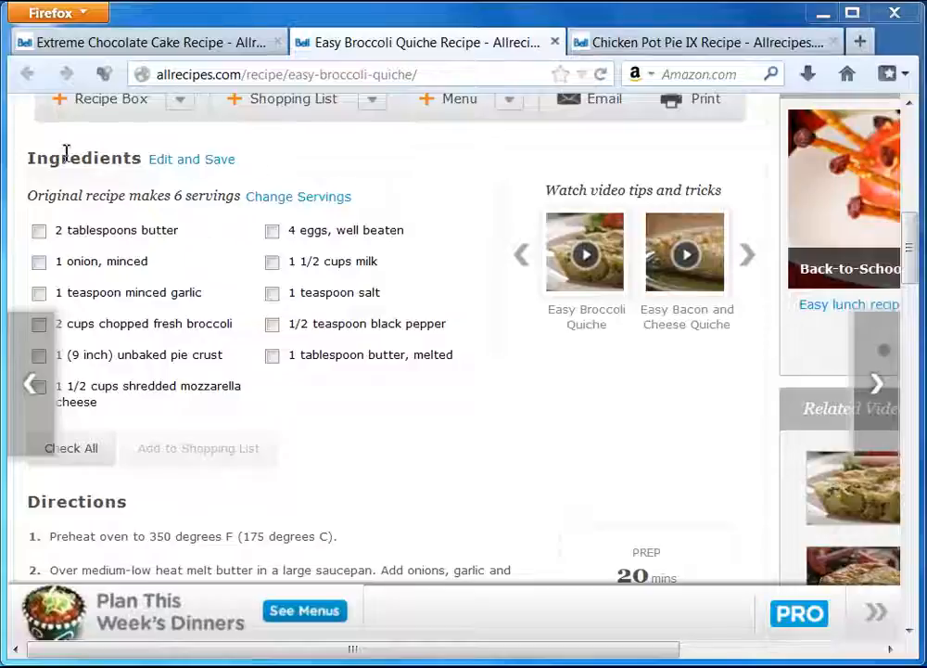
pyautogui.moveTo(27, 162); pyautogui.dragTo(142, 160)
pyautogui.rightClick(130, 159)
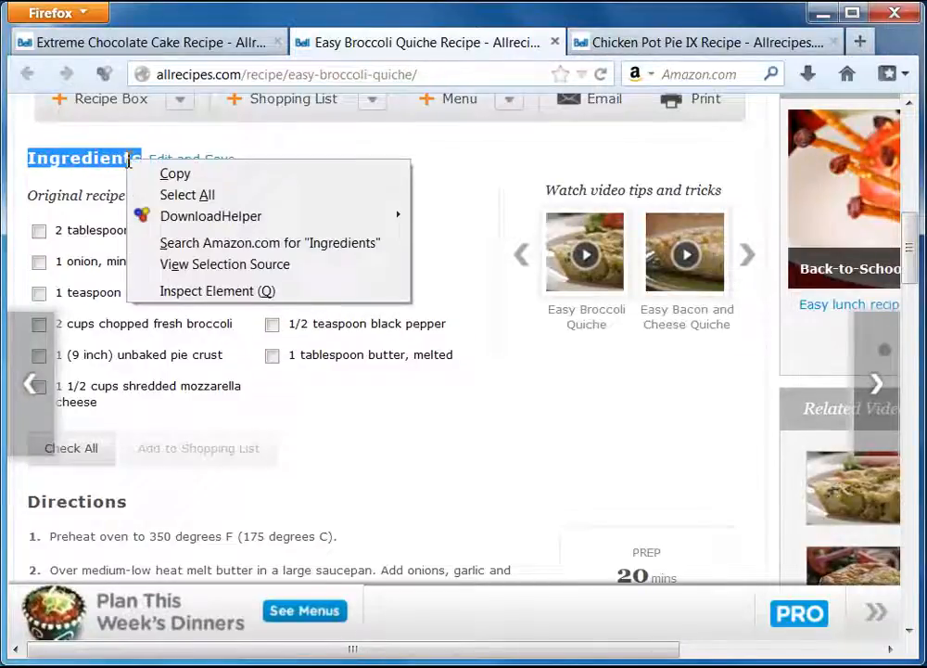
pyautogui.click(182, 175)
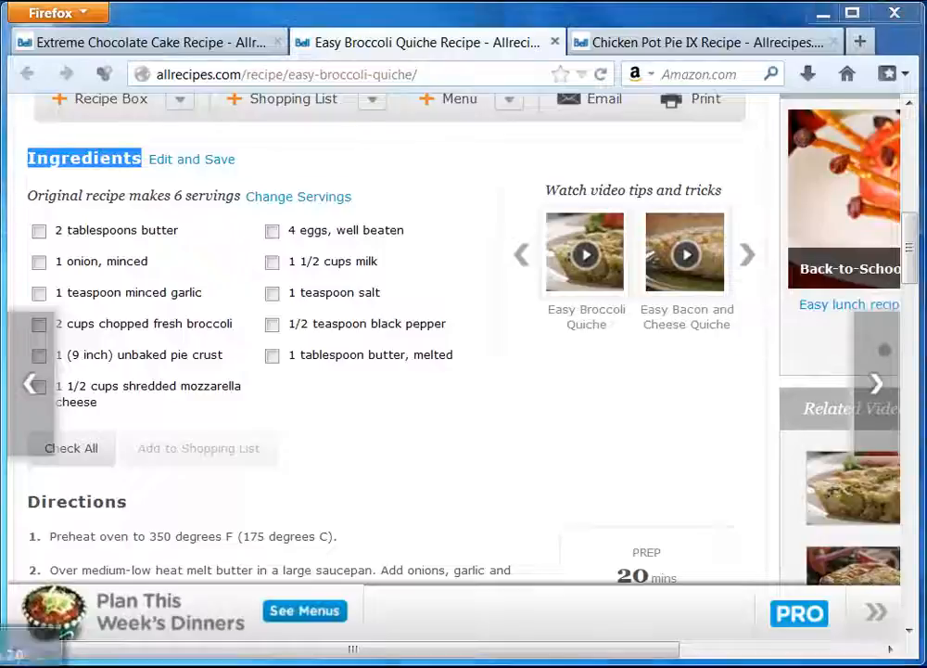
pyautogui.hotkey('alt', 'Tab')
pyautogui.hotkey('ctrl', 'v')
pyautogui.moveTo(422, 445); pyautogui.dragTo(302, 441)
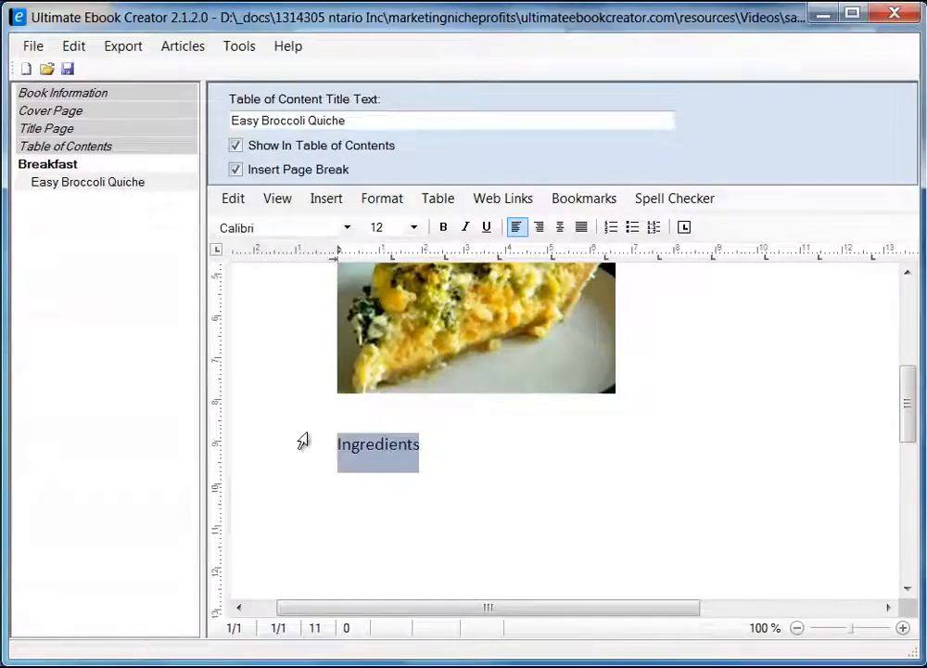
# Replace the formatted Ingredients heading with an Unformatted Text paste and add a line after it.
pyautogui.press('Delete')
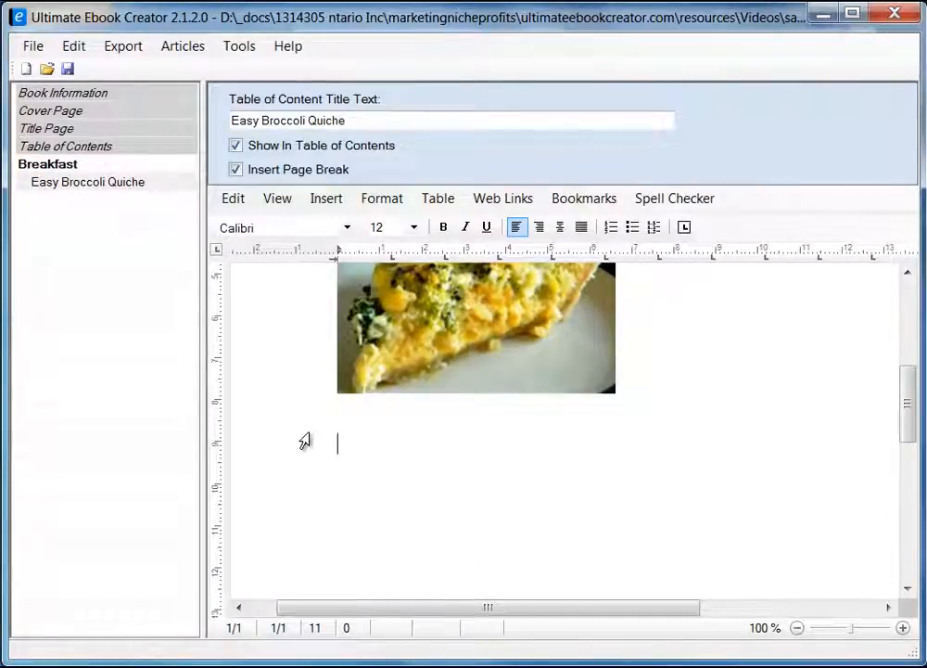
pyautogui.rightClick(354, 447)
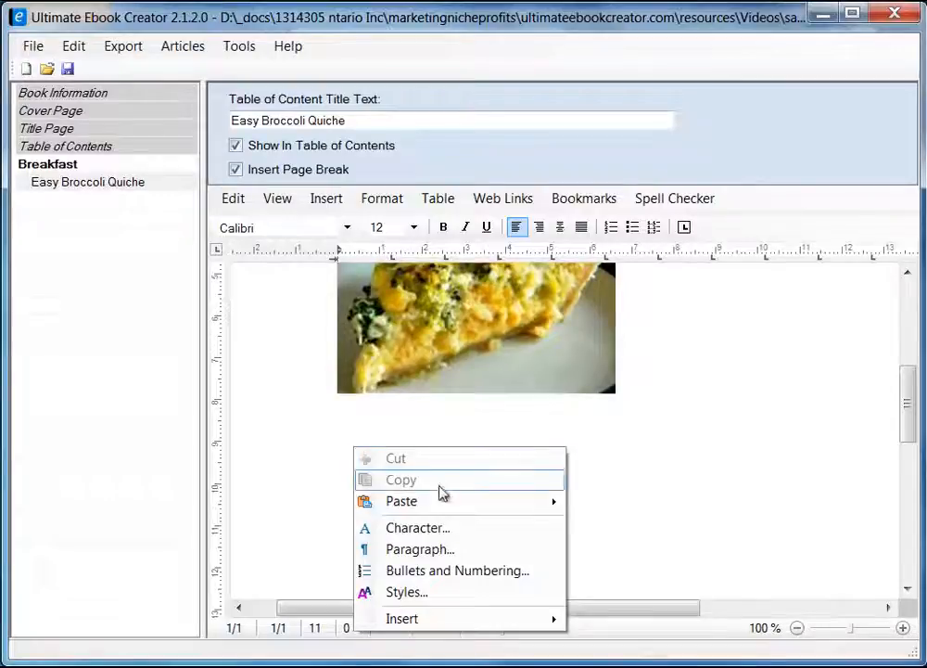
pyautogui.moveTo(440, 500)
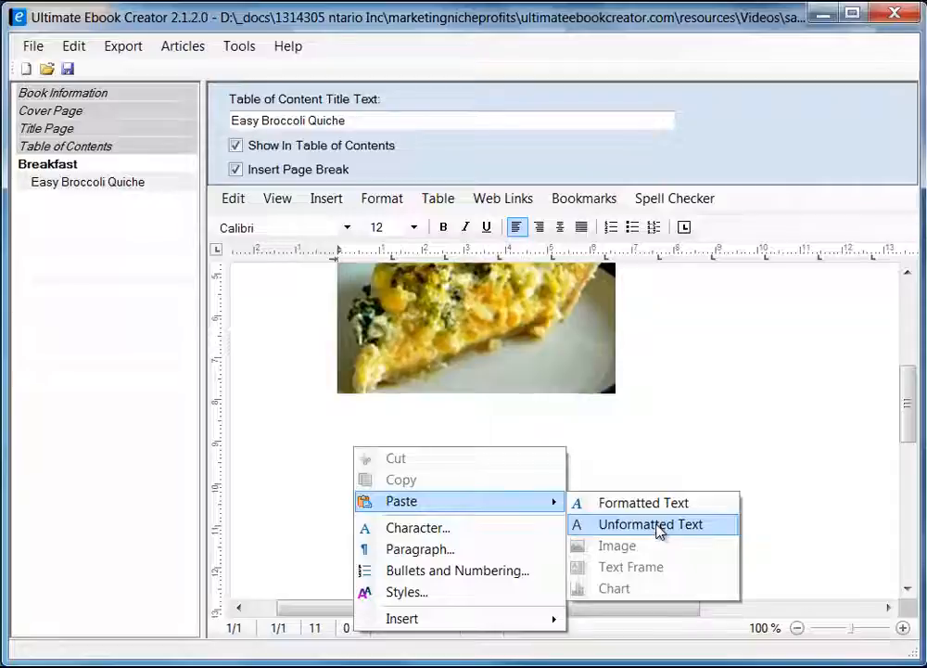
pyautogui.click(656, 525)
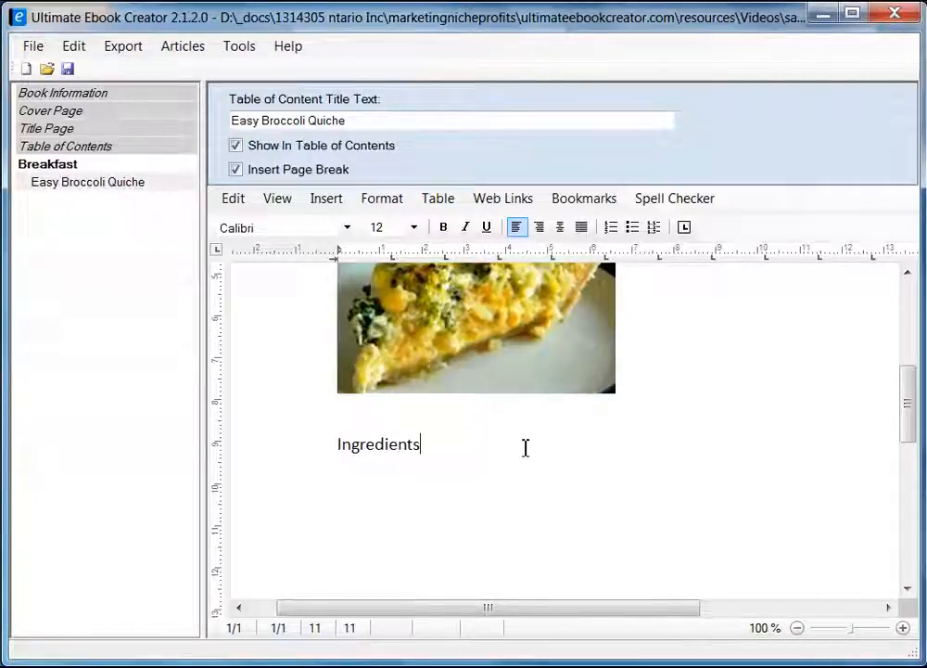
pyautogui.press('Return')
pyautogui.press('Return')
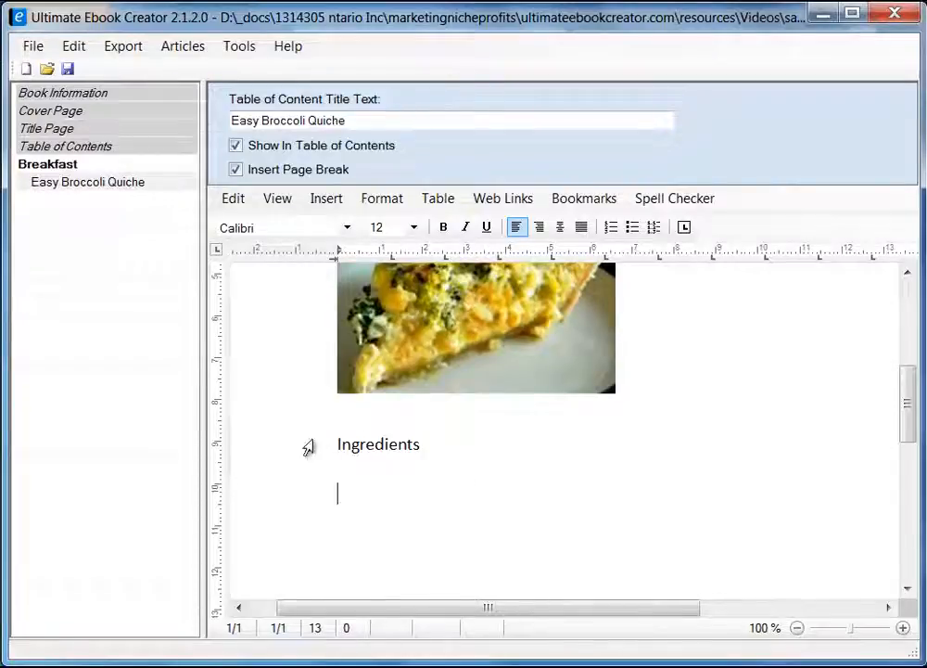
pyautogui.moveTo(912, 415); pyautogui.dragTo(912, 451)
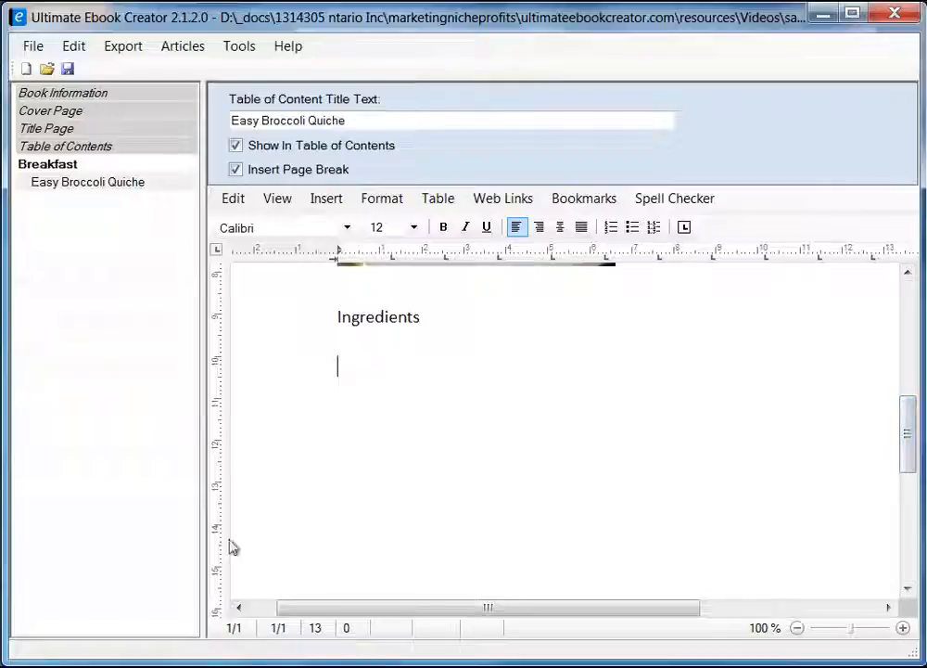
pyautogui.hotkey('alt', 'Tab')
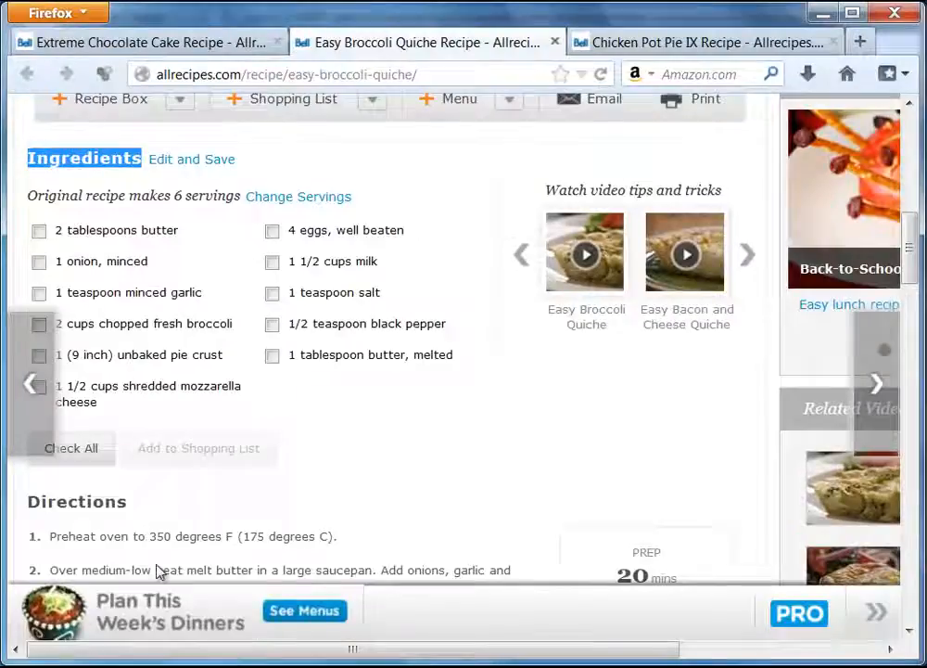
pyautogui.click(61, 235)
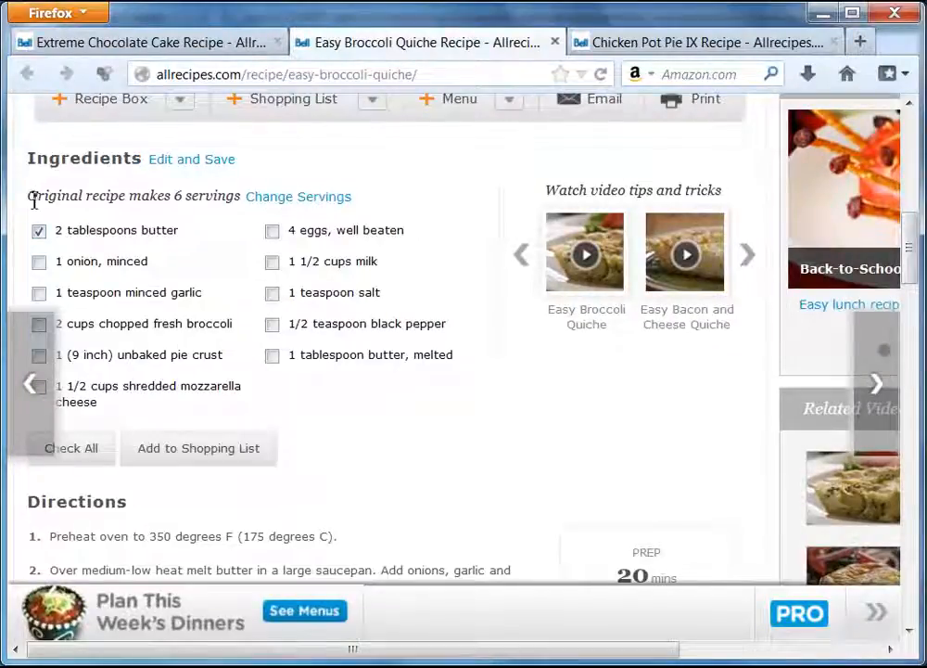
pyautogui.moveTo(28, 197); pyautogui.dragTo(228, 193)
pyautogui.click(172, 229)
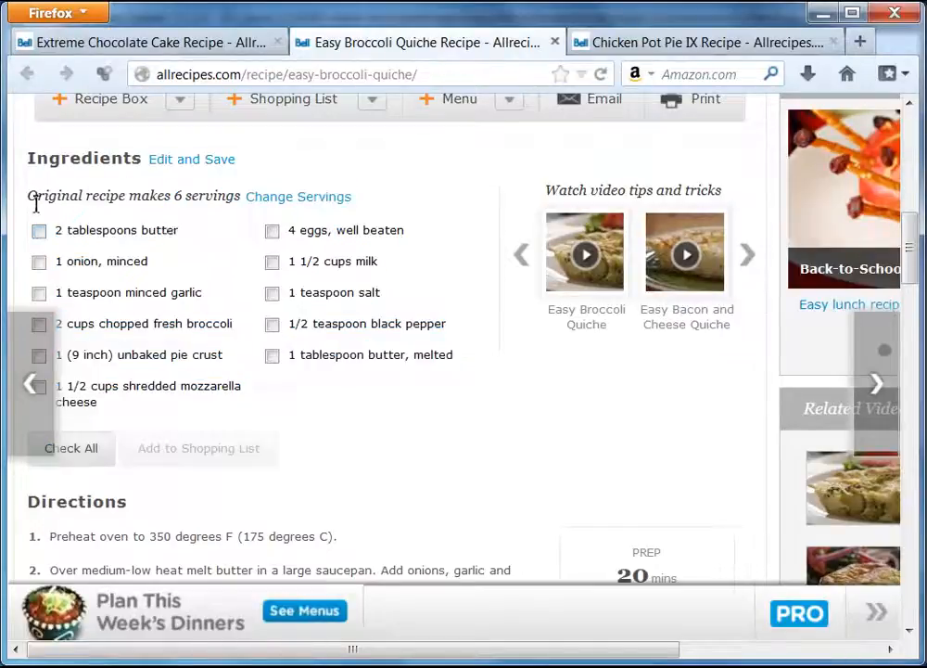
pyautogui.moveTo(32, 197); pyautogui.dragTo(238, 196)
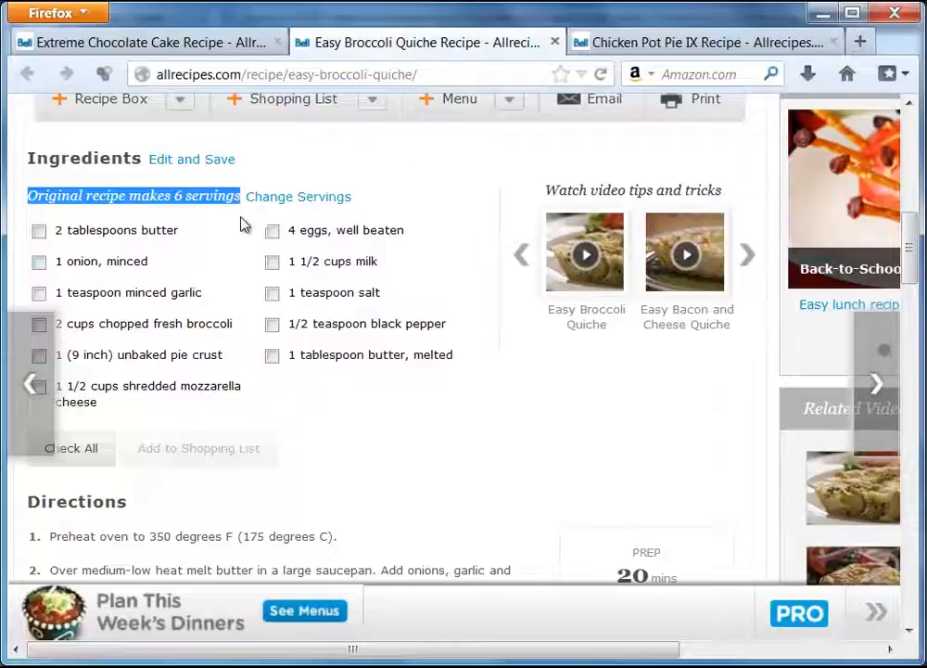
pyautogui.hotkey('alt', 'Tab')
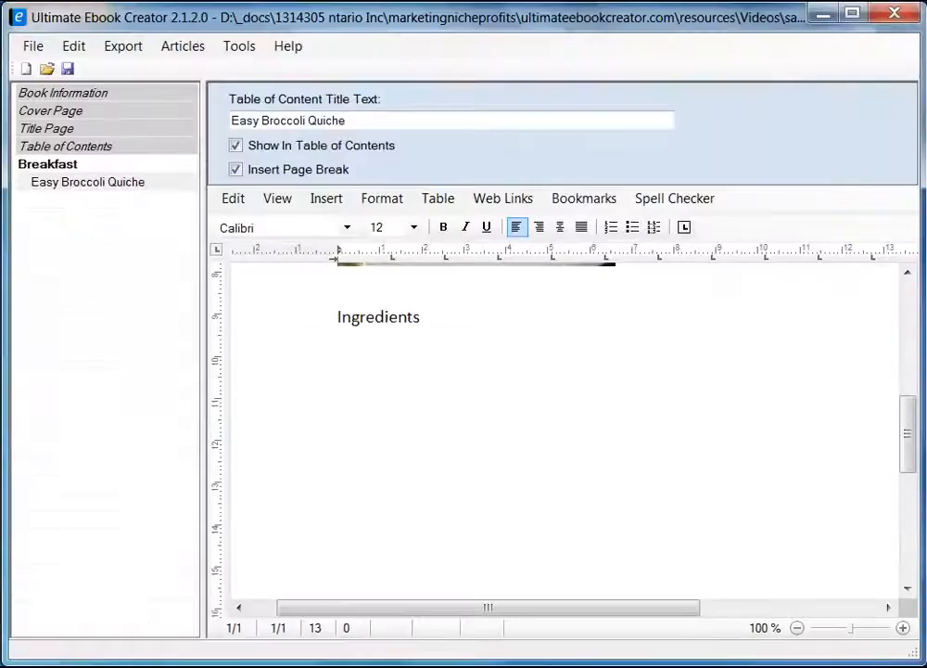
# Put 'Original recipe makes 6 servings' under Ingredients as unformatted text, with a new line after it.
pyautogui.hotkey('ctrl', 'v')
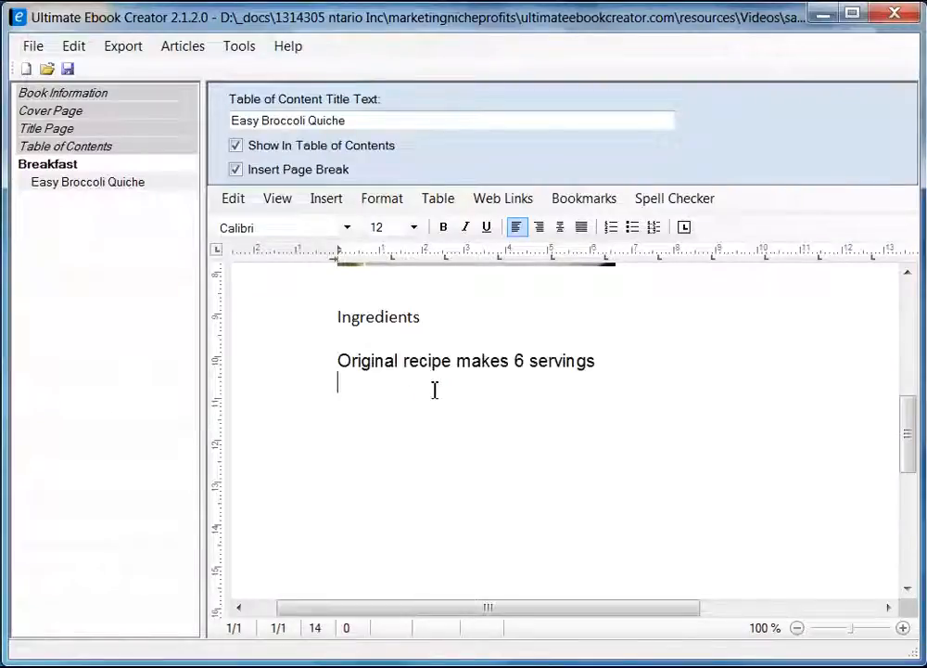
pyautogui.press('Up')
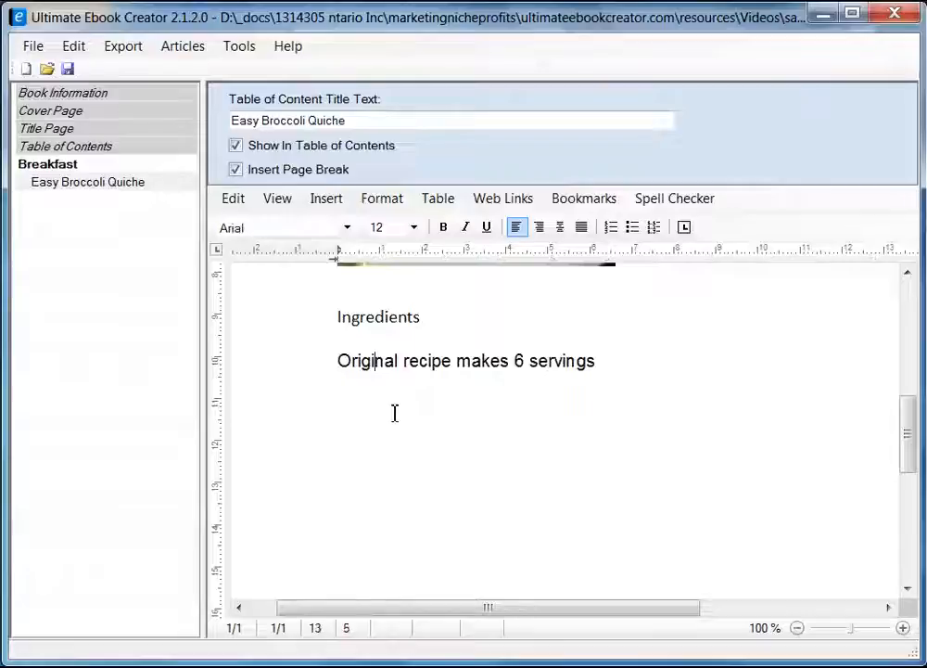
pyautogui.press('BackSpace')
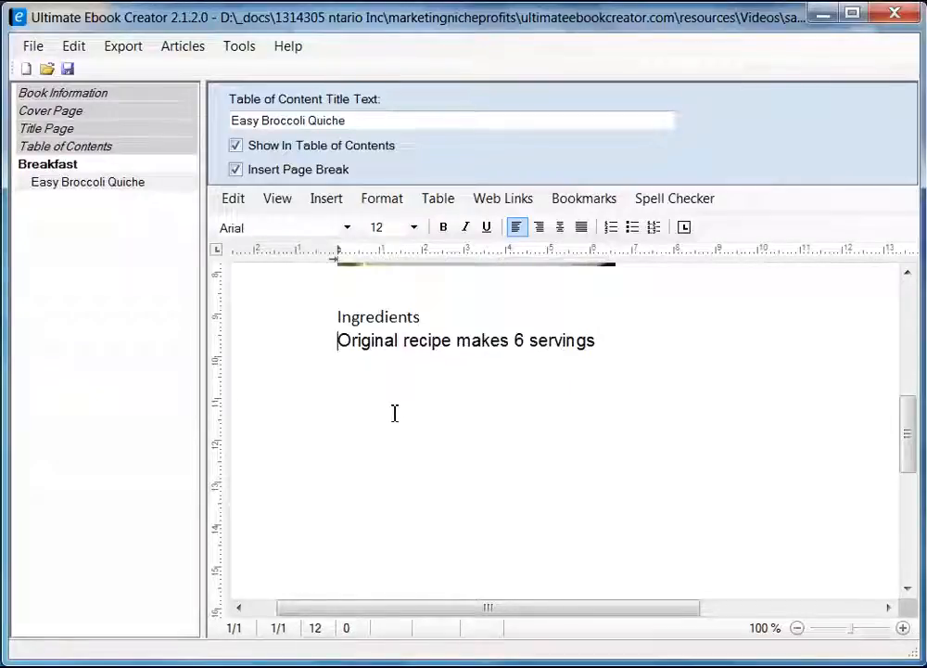
pyautogui.tripleClick(610, 343)
pyautogui.hotkey('ctrl', 'c')
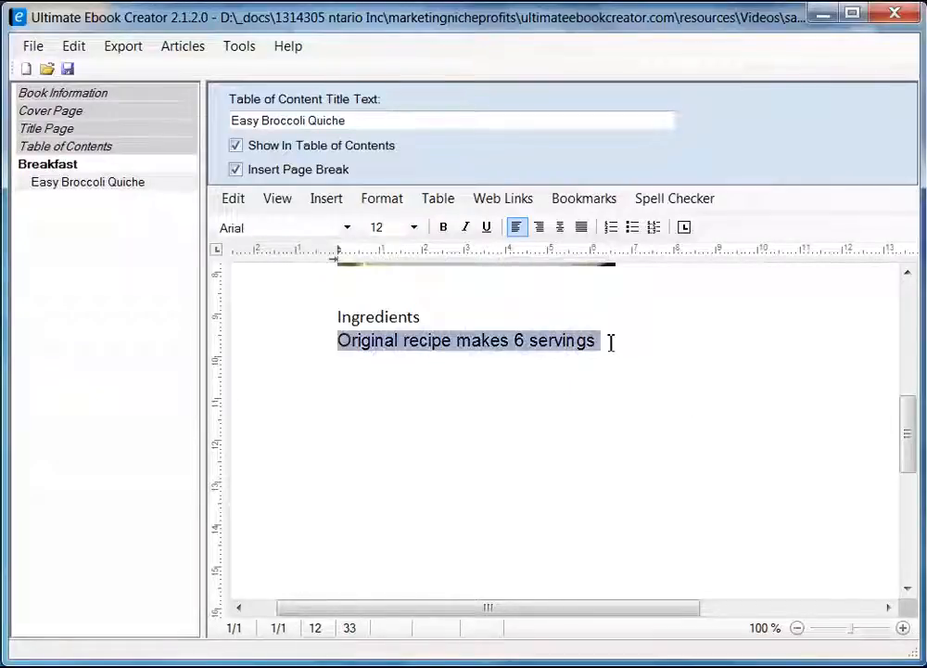
pyautogui.press('Return')
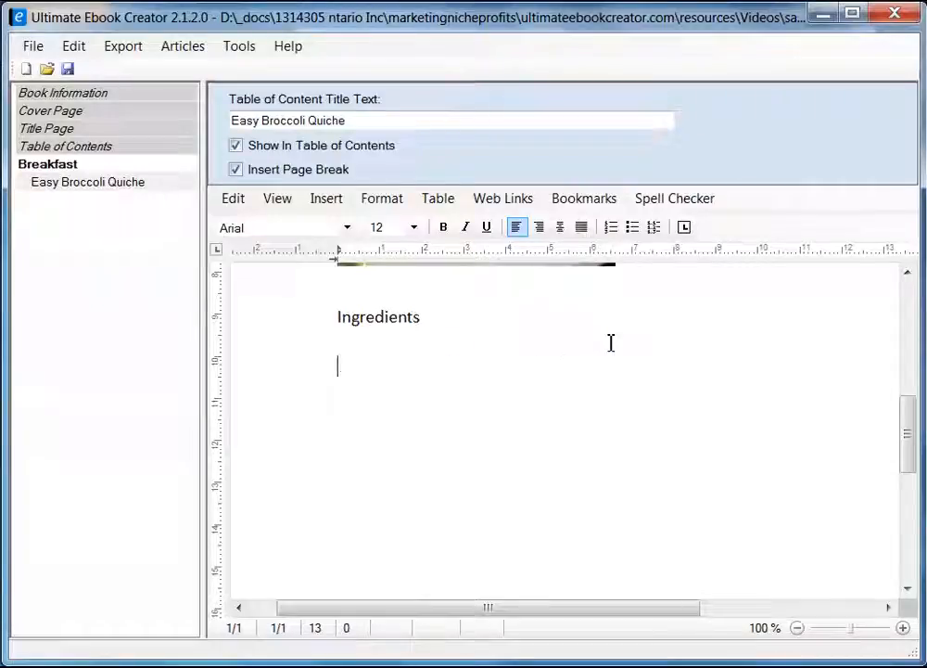
pyautogui.click(348, 341)
pyautogui.rightClick(344, 341)
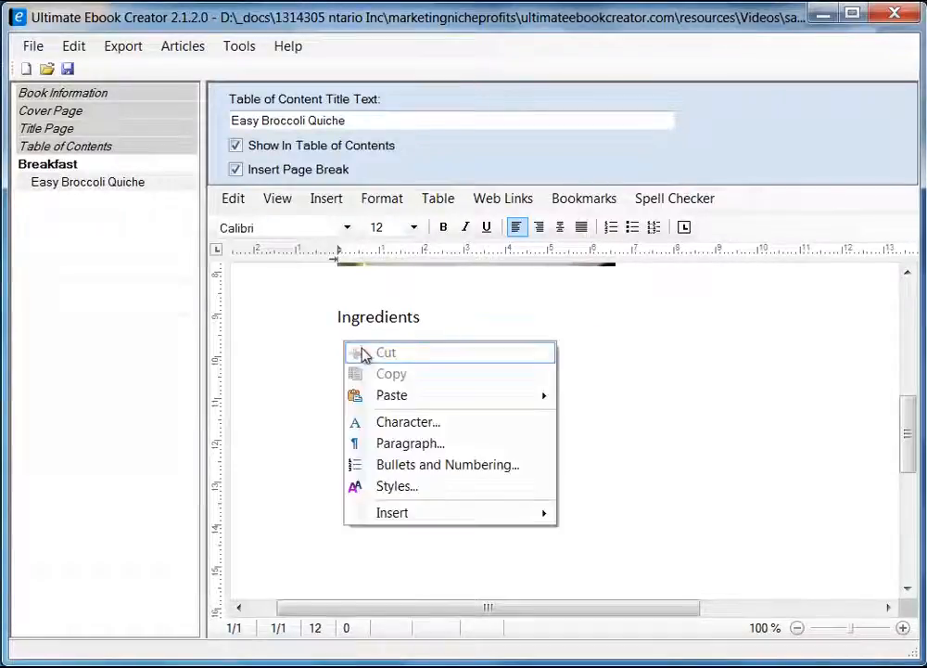
pyautogui.moveTo(494, 398)
pyautogui.click(619, 419)
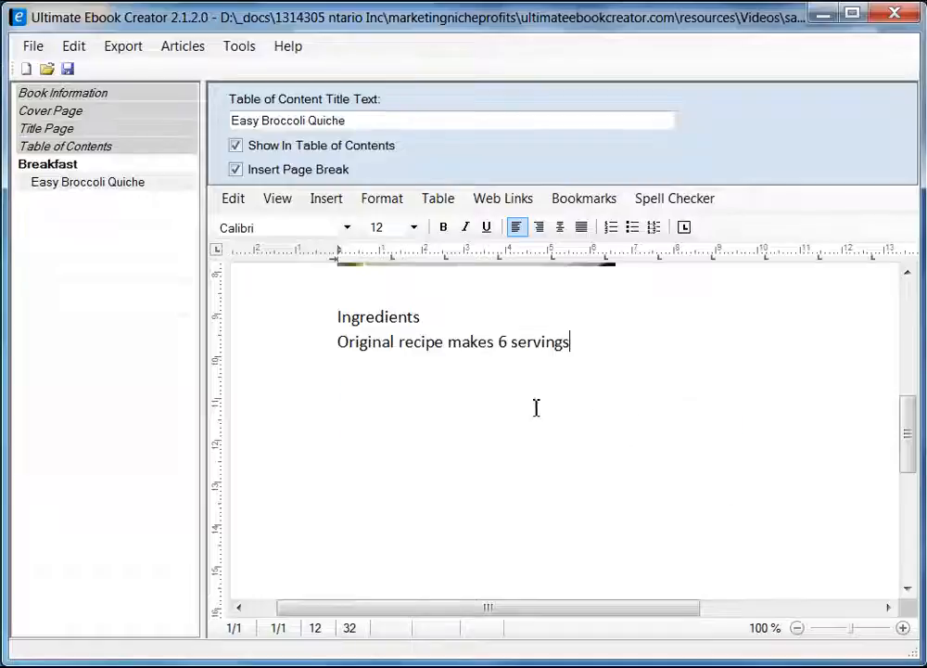
pyautogui.press('Return')
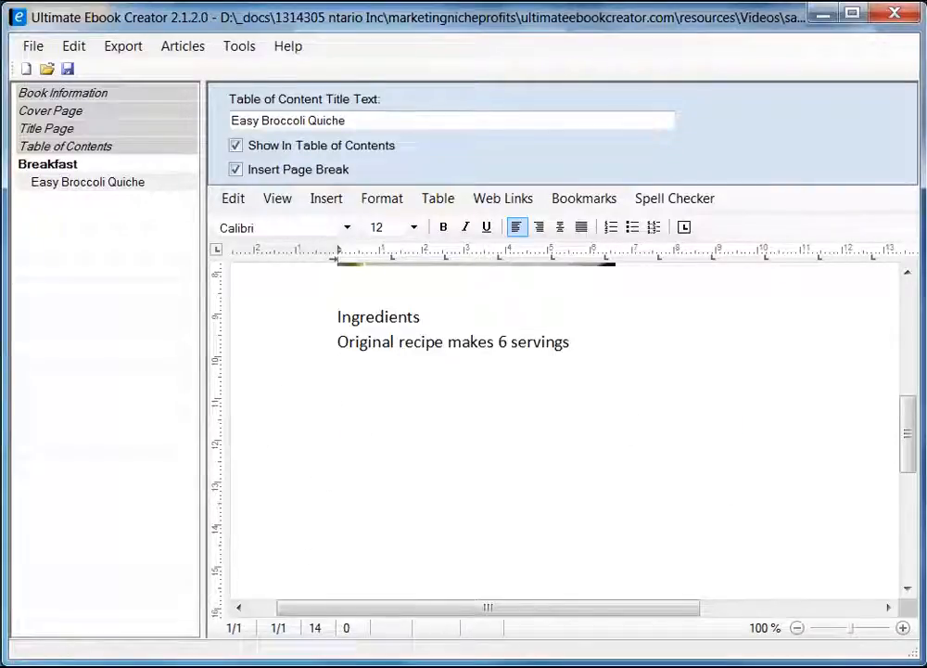
pyautogui.hotkey('alt', 'Tab')
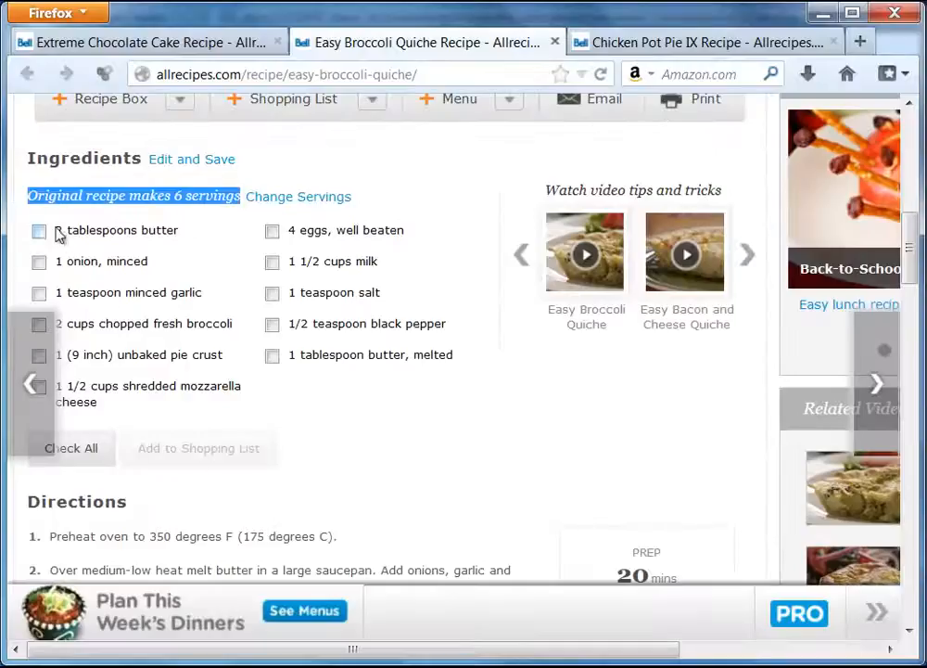
# Paste the first six ingredients, 2 tablespoons butter through shredded mozzarella, as plain text under the servings line.
pyautogui.moveTo(57, 231); pyautogui.dragTo(144, 405)
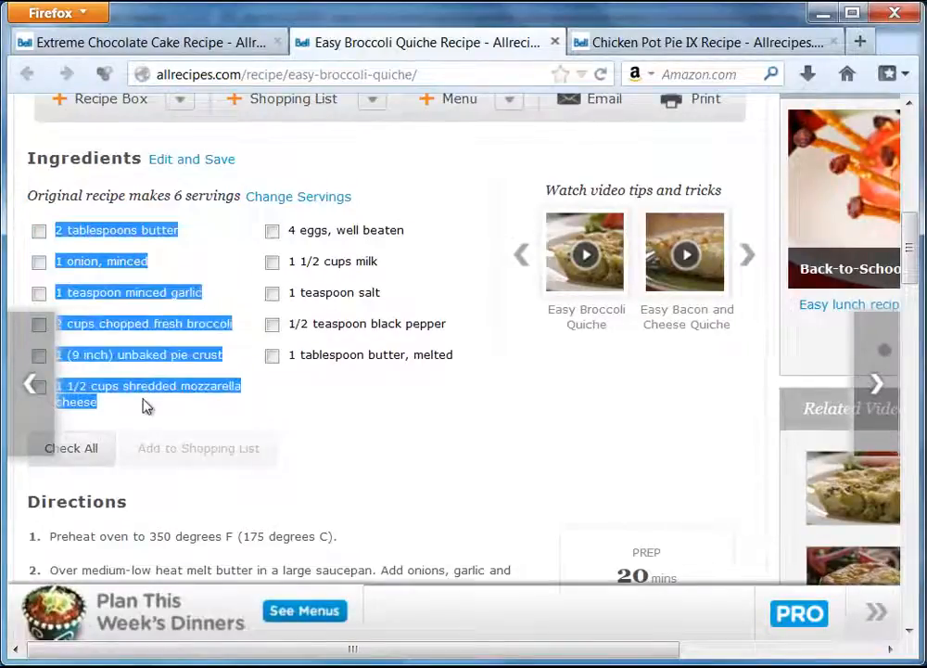
pyautogui.rightClick(126, 231)
pyautogui.click(172, 243)
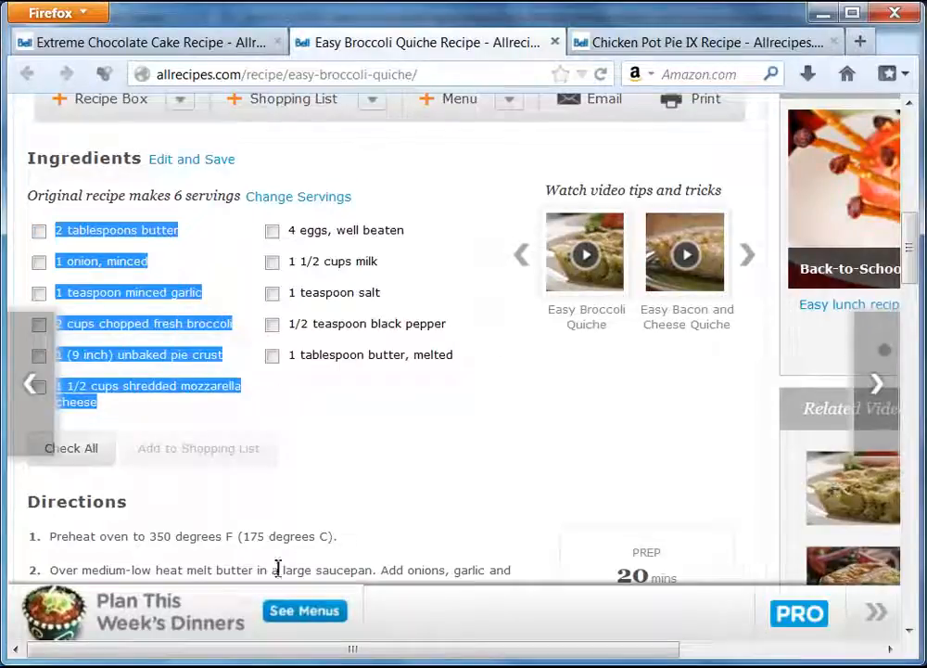
pyautogui.hotkey('alt', 'Tab')
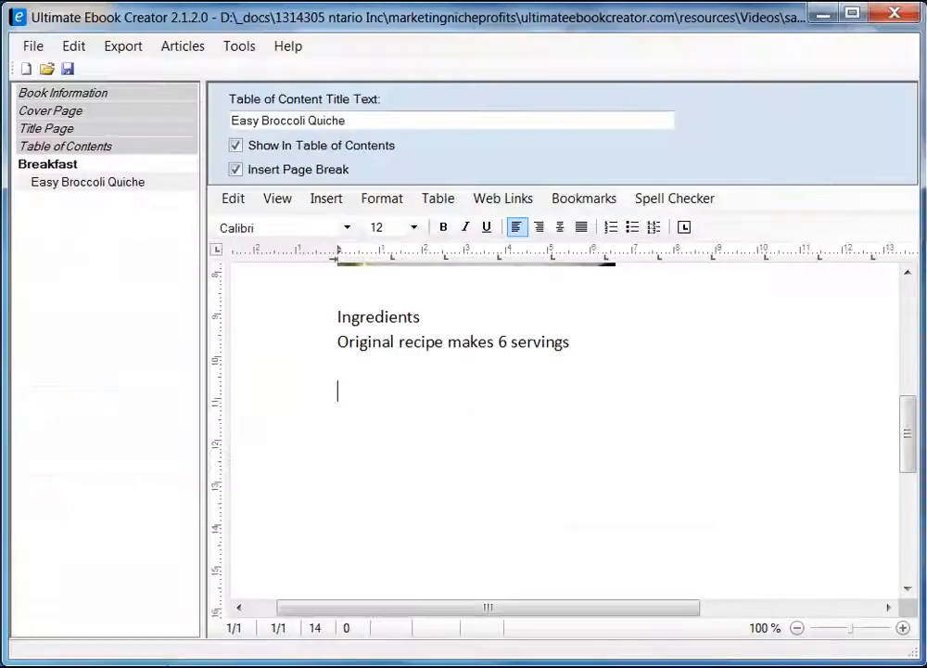
pyautogui.rightClick(320, 429)
pyautogui.click(376, 390)
pyautogui.rightClick(377, 392)
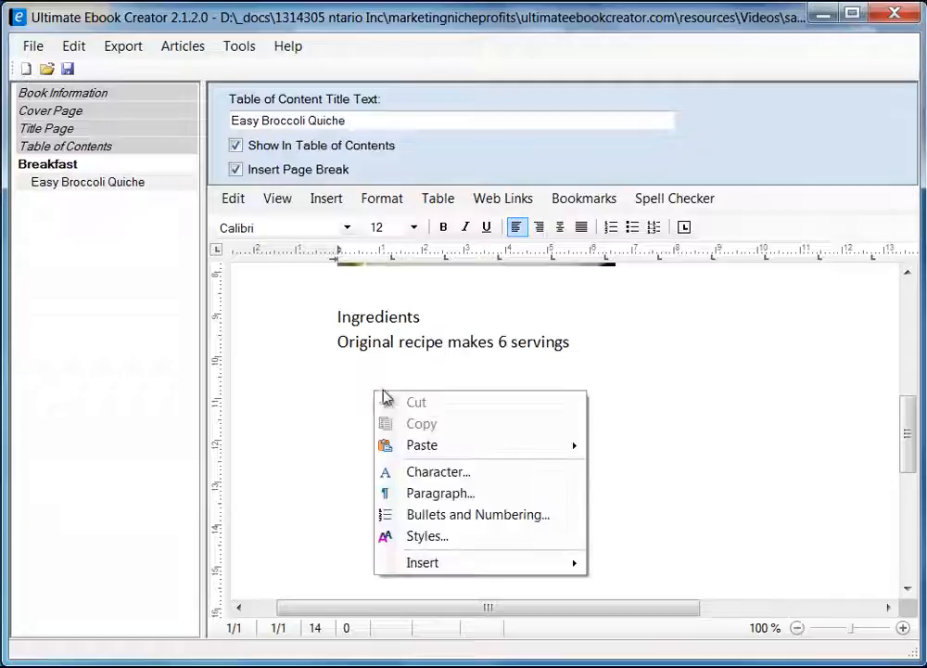
pyautogui.moveTo(506, 446)
pyautogui.click(673, 468)
pyautogui.scroll(-1, 618, 411)
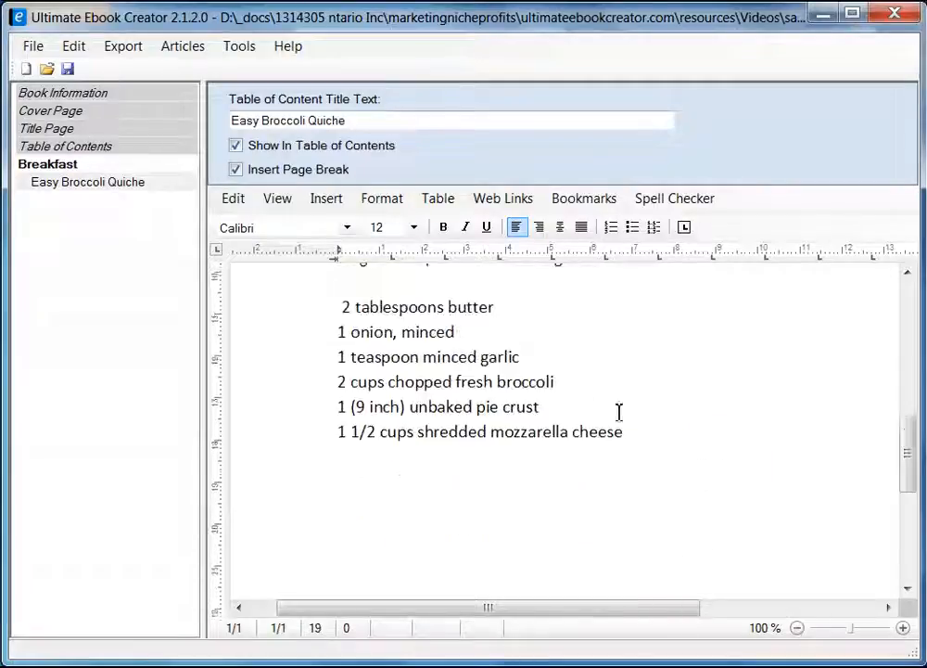
pyautogui.scroll(2, 677, 443)
pyautogui.scroll(-1, 607, 430)
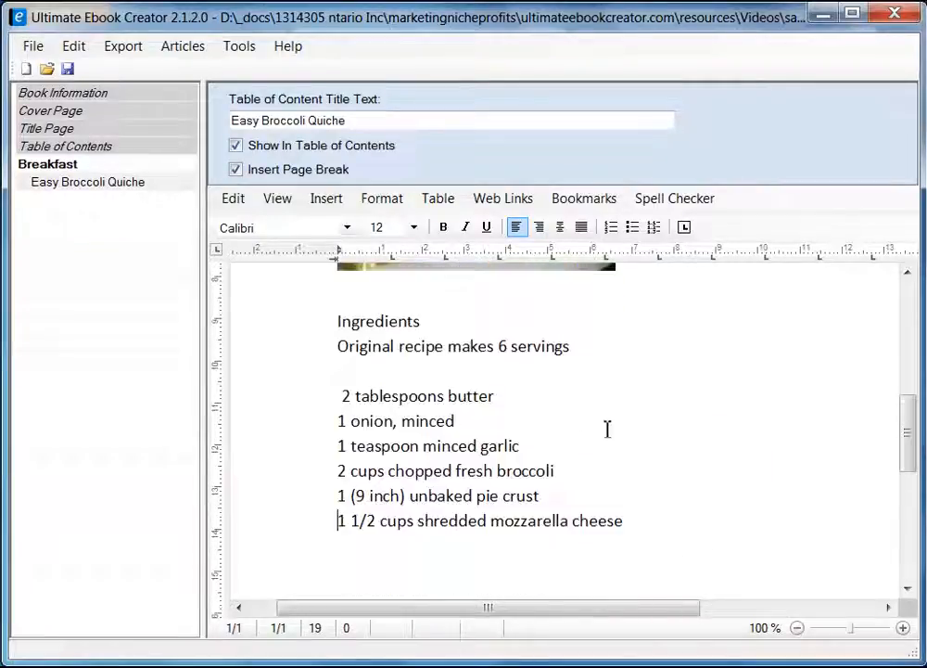
pyautogui.click(340, 397)
pyautogui.press('BackSpace')
# Copy the remaining ingredients, from 4 eggs onward, from the Firefox recipe page.
pyautogui.hotkey('alt', 'Tab')
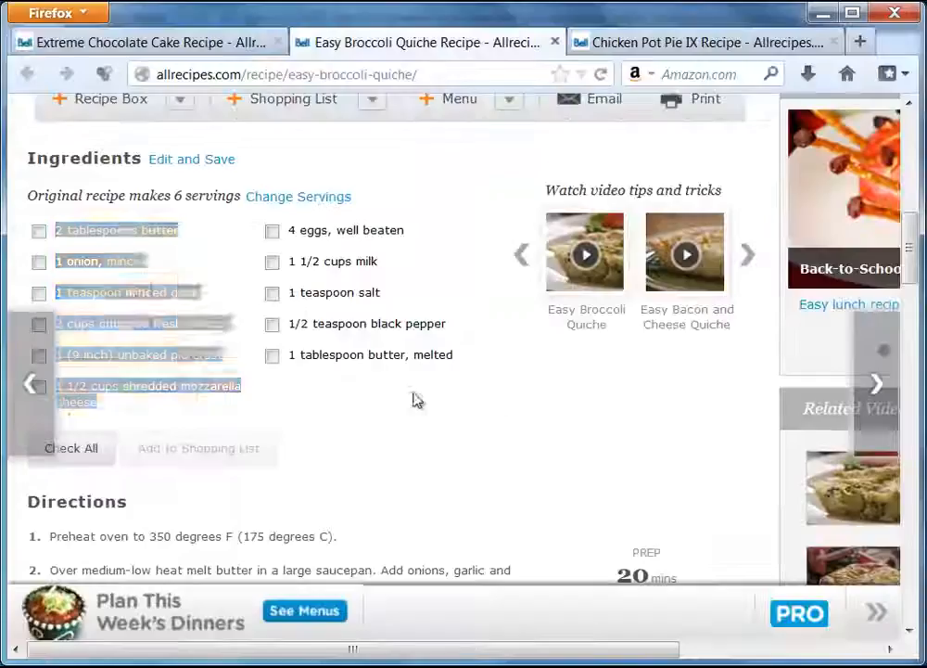
pyautogui.moveTo(289, 231); pyautogui.dragTo(425, 352)
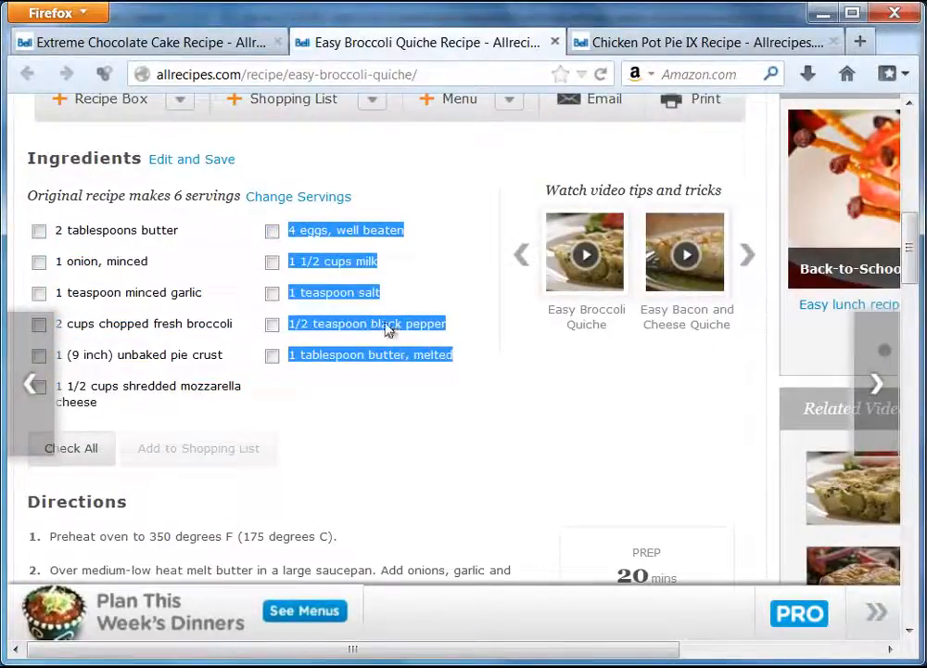
pyautogui.rightClick(387, 326)
pyautogui.click(435, 338)
pyautogui.hotkey('alt', 'Tab')
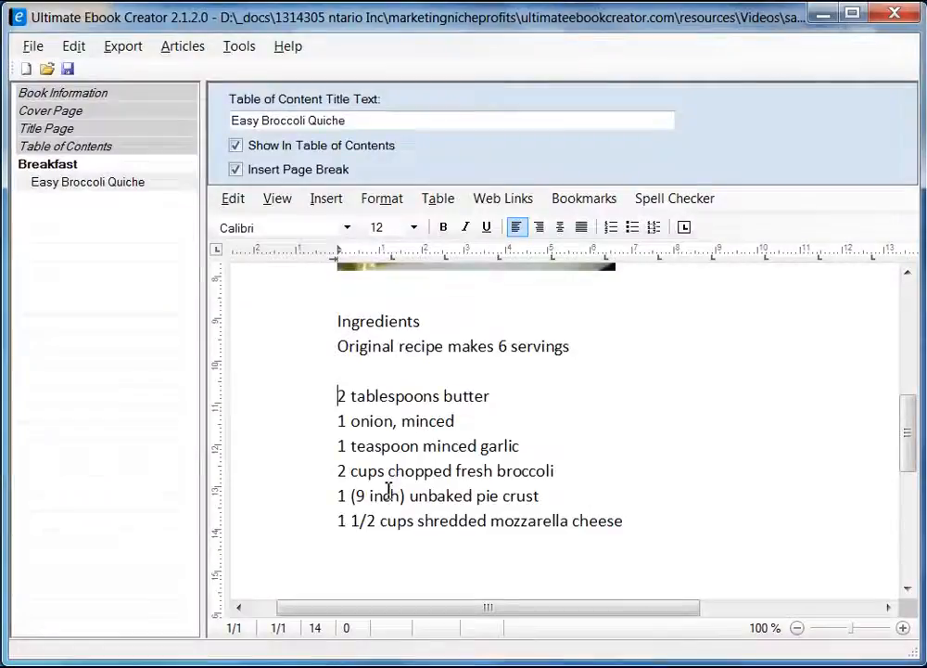
# Paste the five remaining ingredients, 4 eggs through 1 tablespoon butter, melted, as plain text after mozzarella.
pyautogui.click(400, 544)
pyautogui.click(668, 518)
pyautogui.scroll(-2, 680, 517)
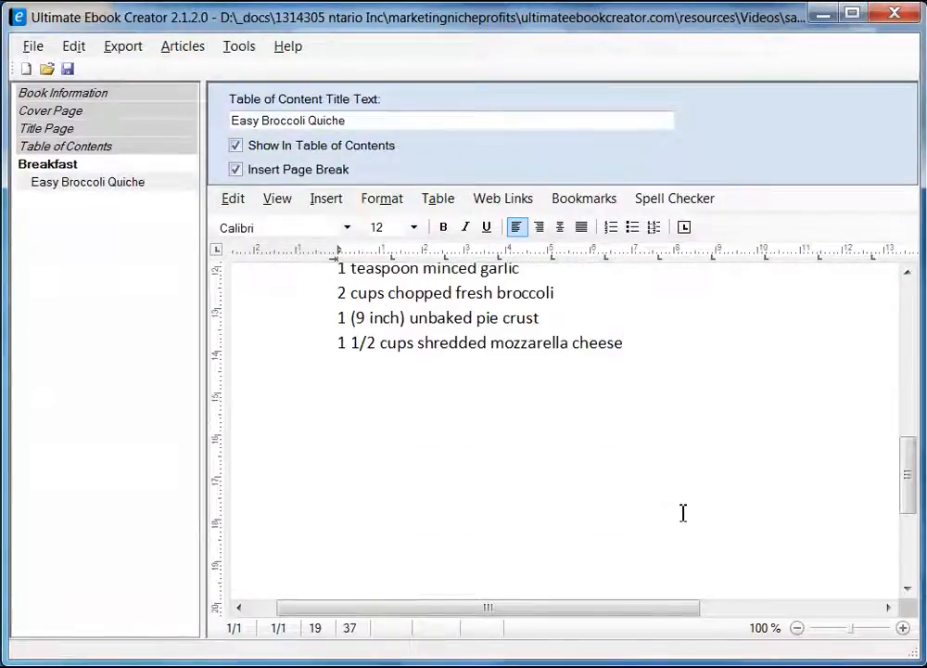
pyautogui.press('Return')
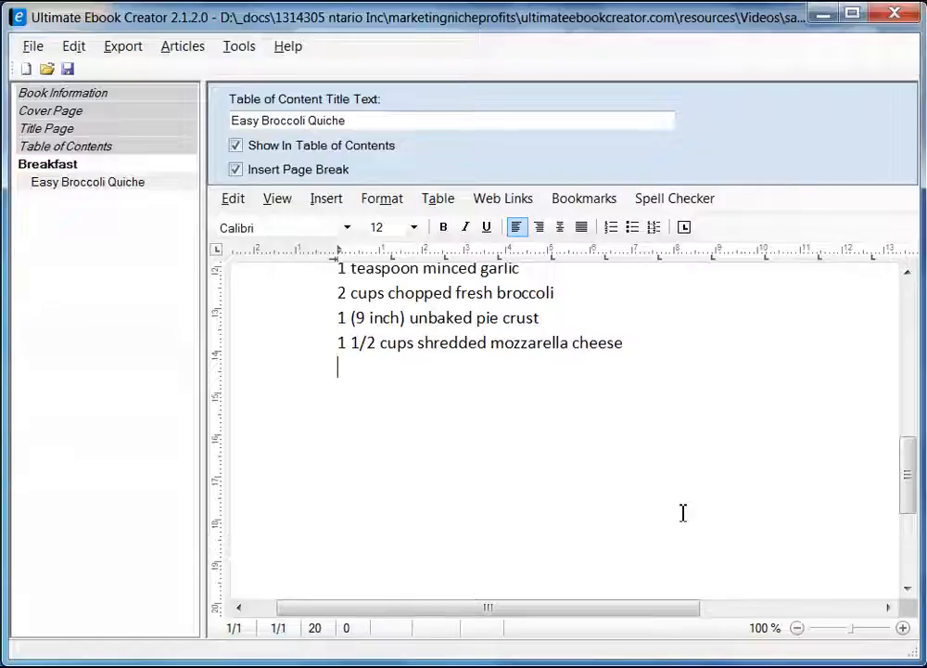
pyautogui.rightClick(355, 372)
pyautogui.moveTo(487, 427)
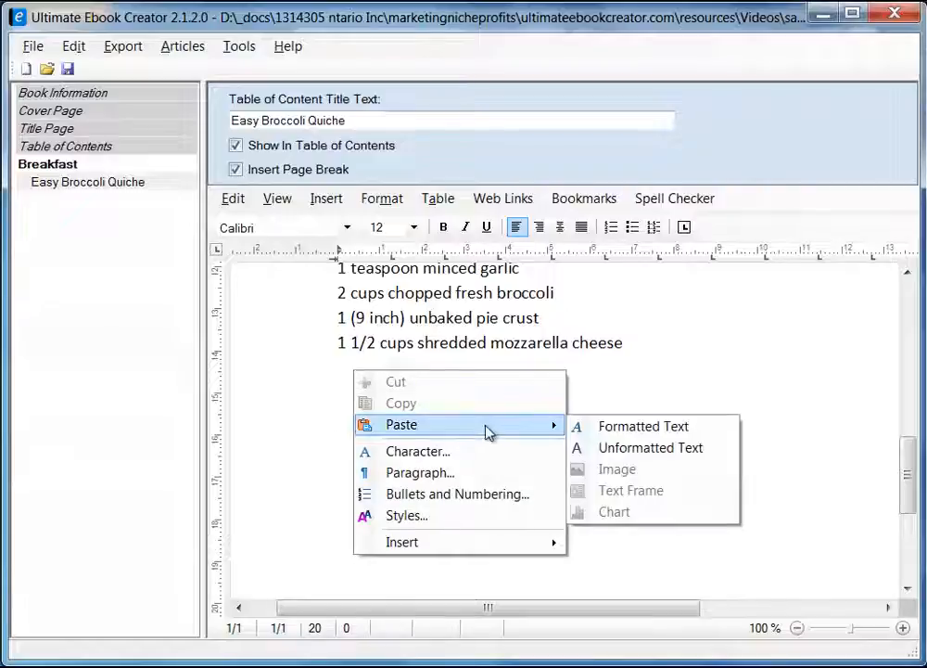
pyautogui.click(691, 449)
pyautogui.scroll(6, 497, 408)
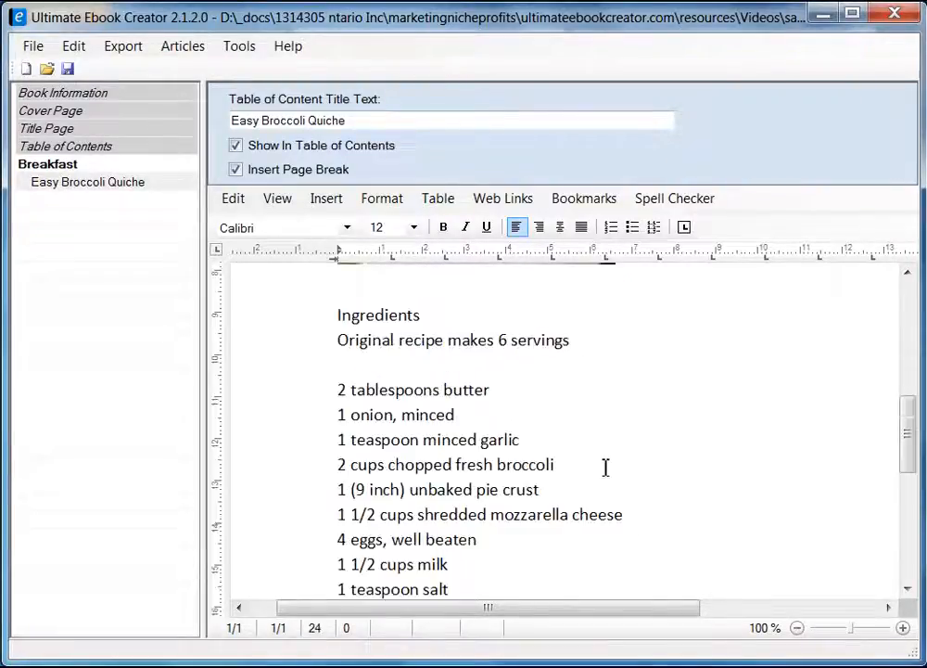
pyautogui.scroll(-1, 605, 467)
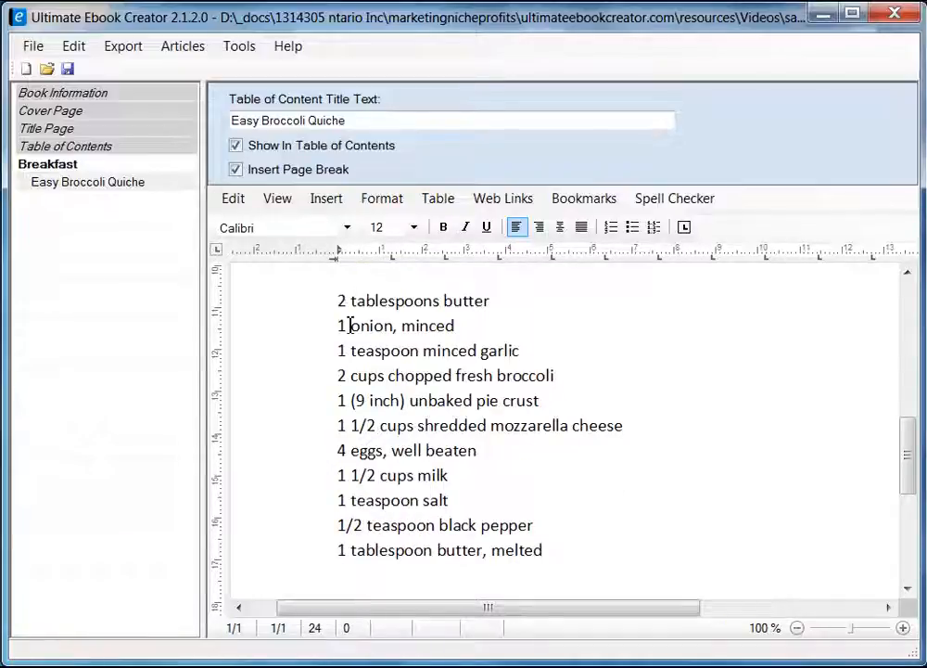
pyautogui.moveTo(912, 447)
pyautogui.mouseDown()
pyautogui.moveTo(911, 534)
pyautogui.moveTo(910, 296)
pyautogui.moveTo(920, 533)
pyautogui.moveTo(912, 321)
pyautogui.moveTo(914, 434)
pyautogui.mouseUp()
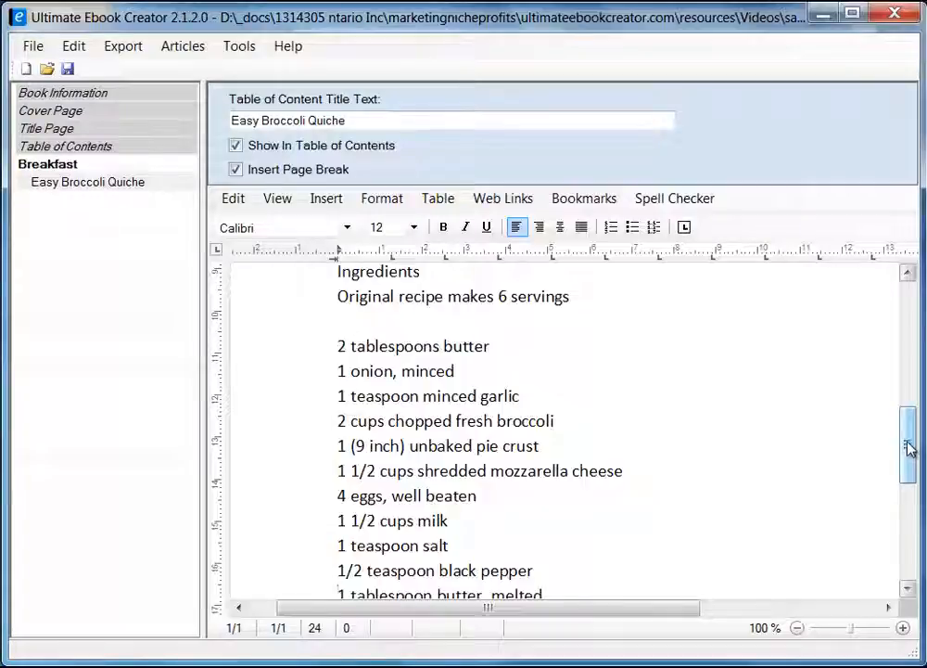
pyautogui.moveTo(909, 446); pyautogui.dragTo(907, 331)
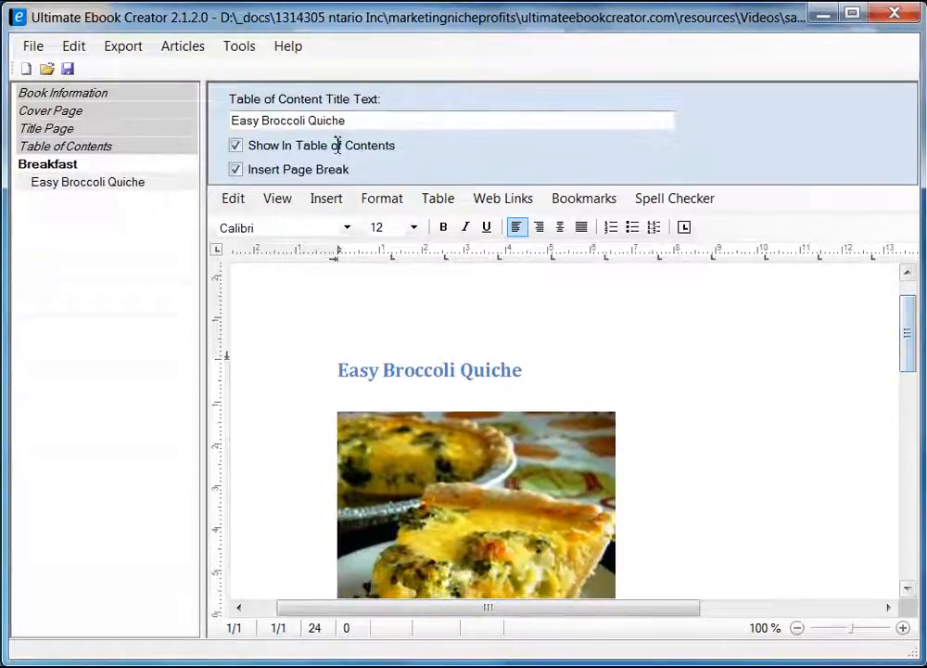
pyautogui.click(278, 200)
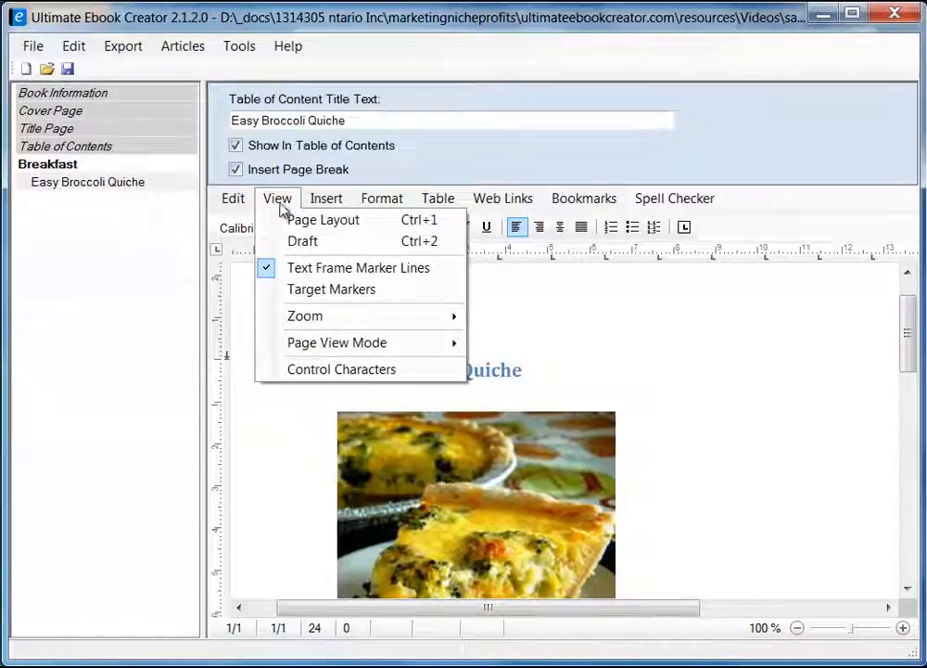
pyautogui.click(319, 243)
pyautogui.moveTo(911, 463); pyautogui.dragTo(895, 348)
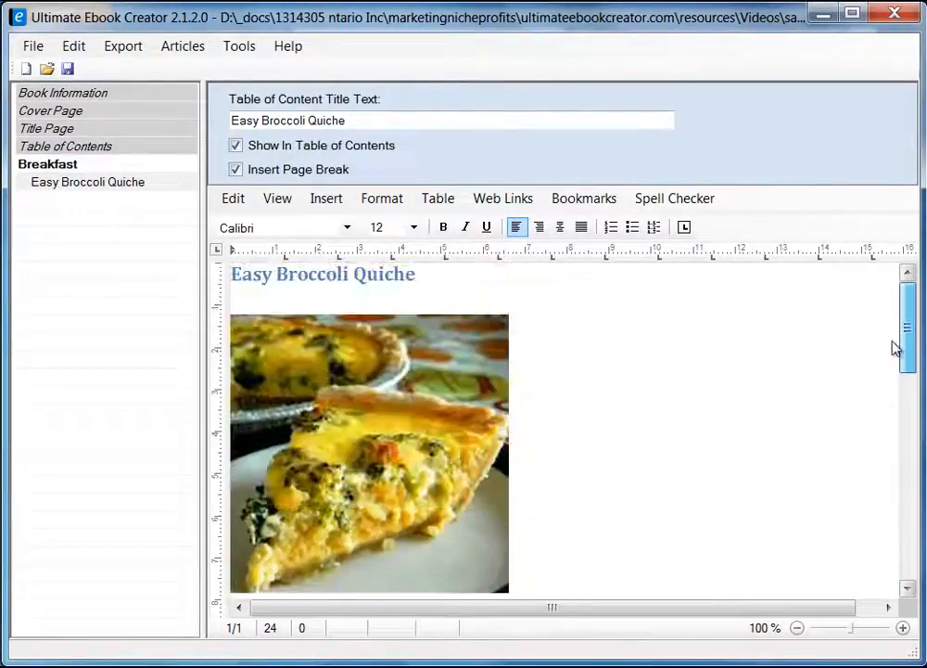
pyautogui.click(279, 199)
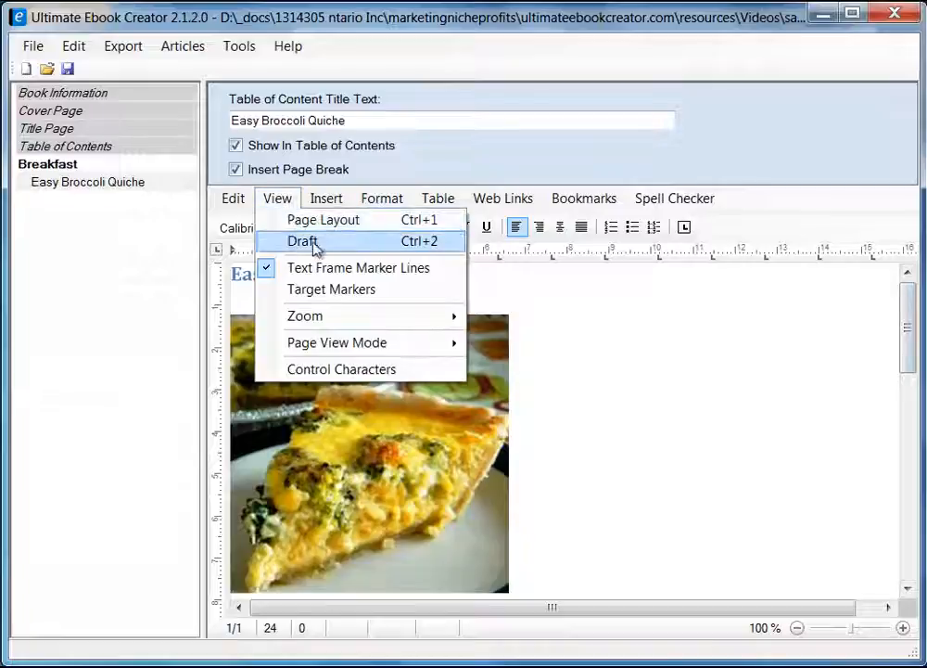
pyautogui.click(318, 222)
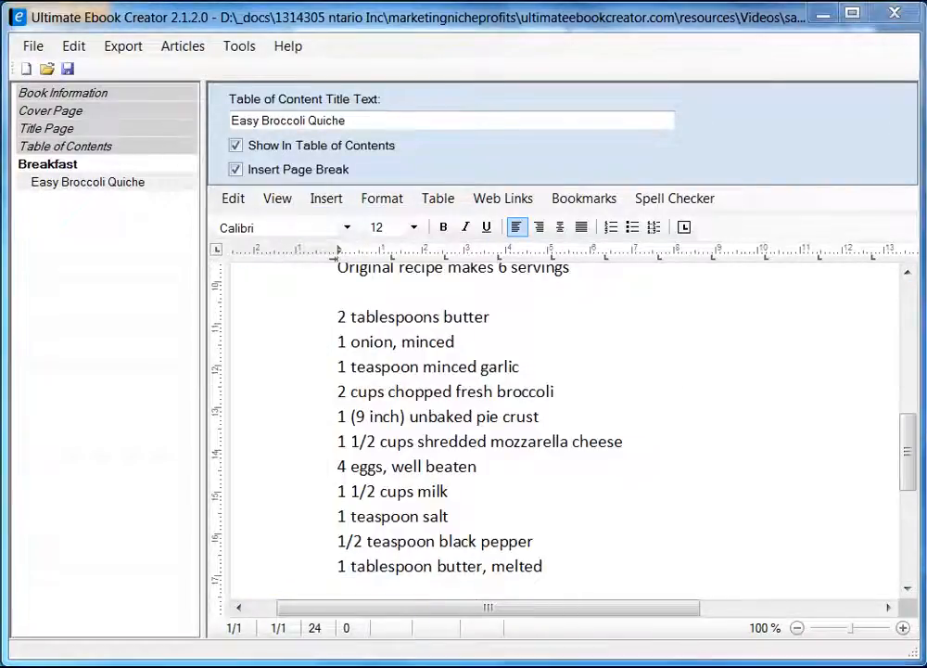
pyautogui.moveTo(906, 449); pyautogui.dragTo(906, 477)
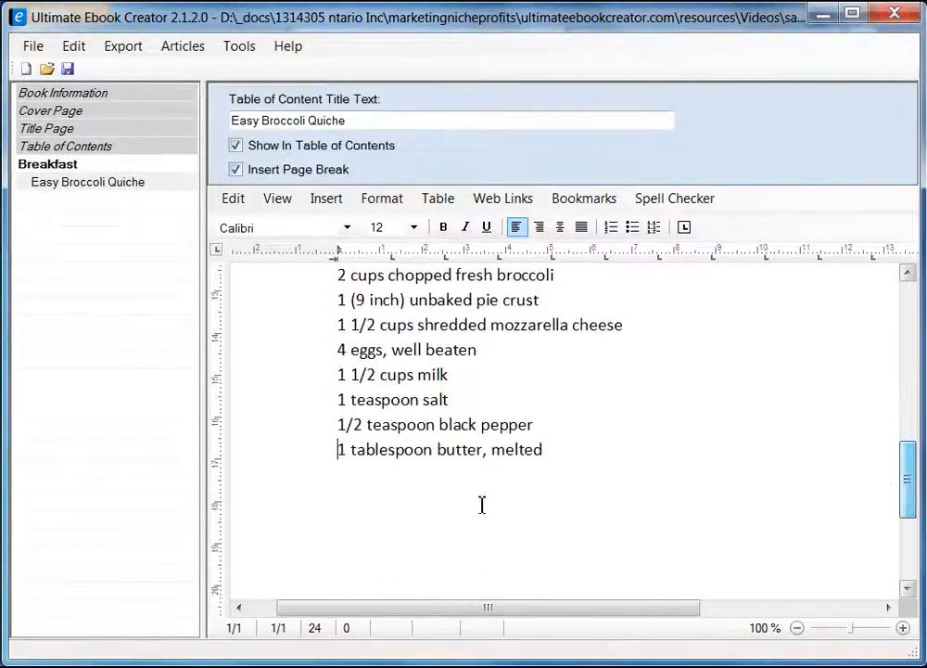
pyautogui.click(372, 507)
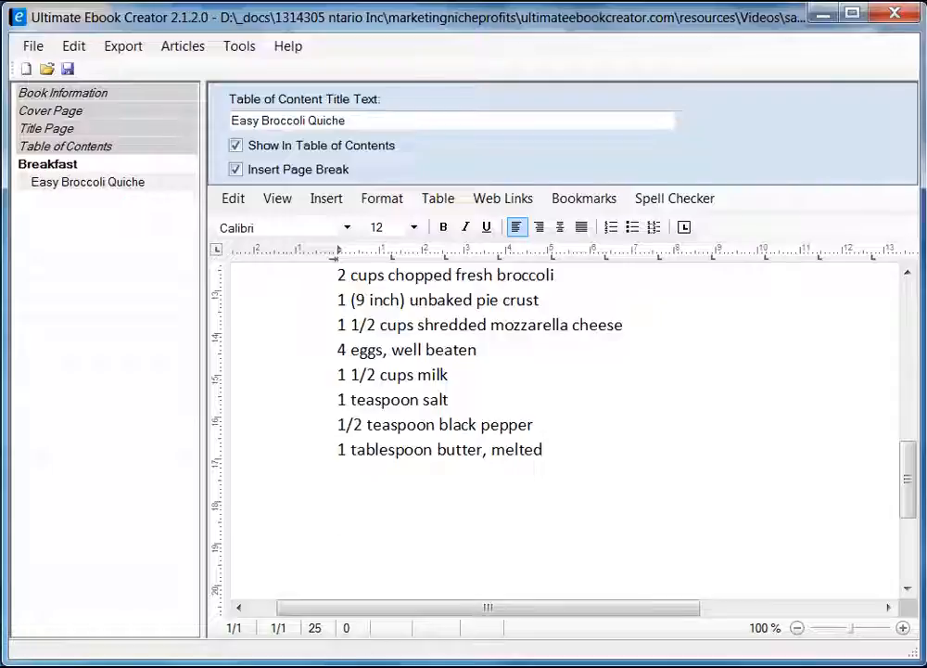
pyautogui.hotkey('alt', 'Tab')
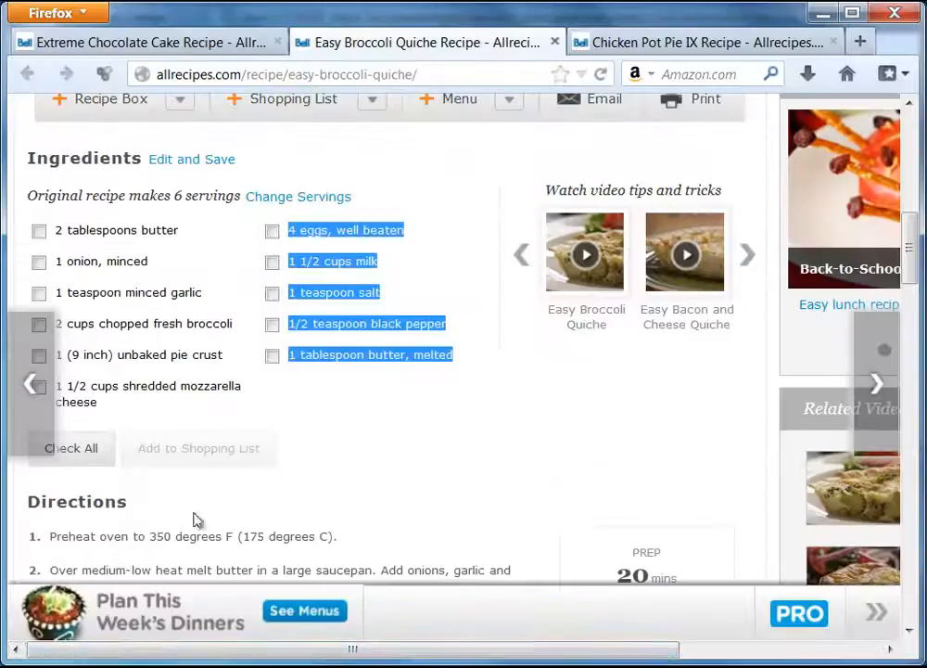
# Copy the Directions heading and its four steps from the Firefox recipe page.
pyautogui.moveTo(913, 219); pyautogui.dragTo(909, 296)
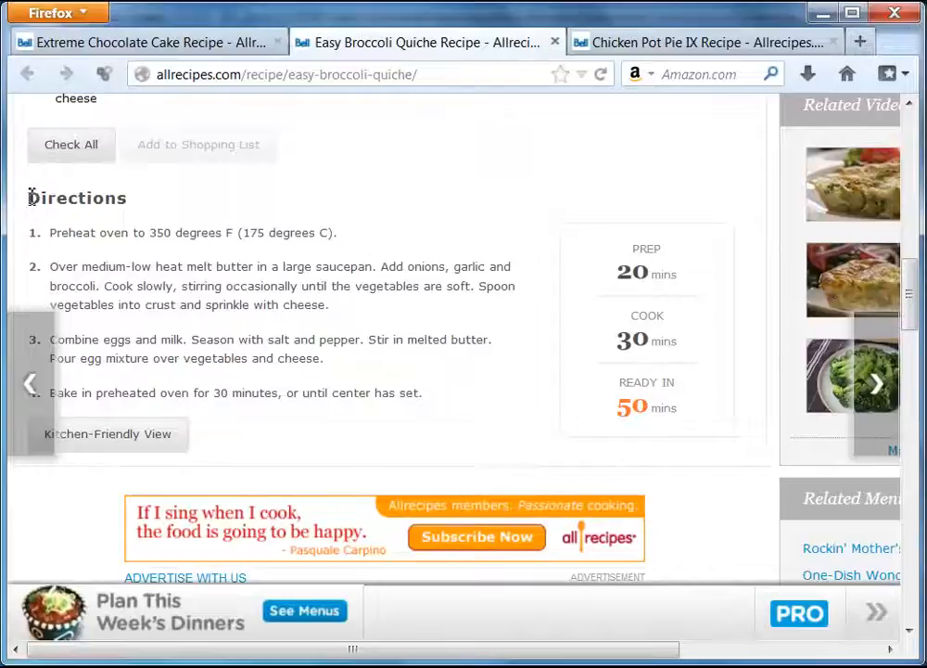
pyautogui.moveTo(29, 197); pyautogui.dragTo(422, 406)
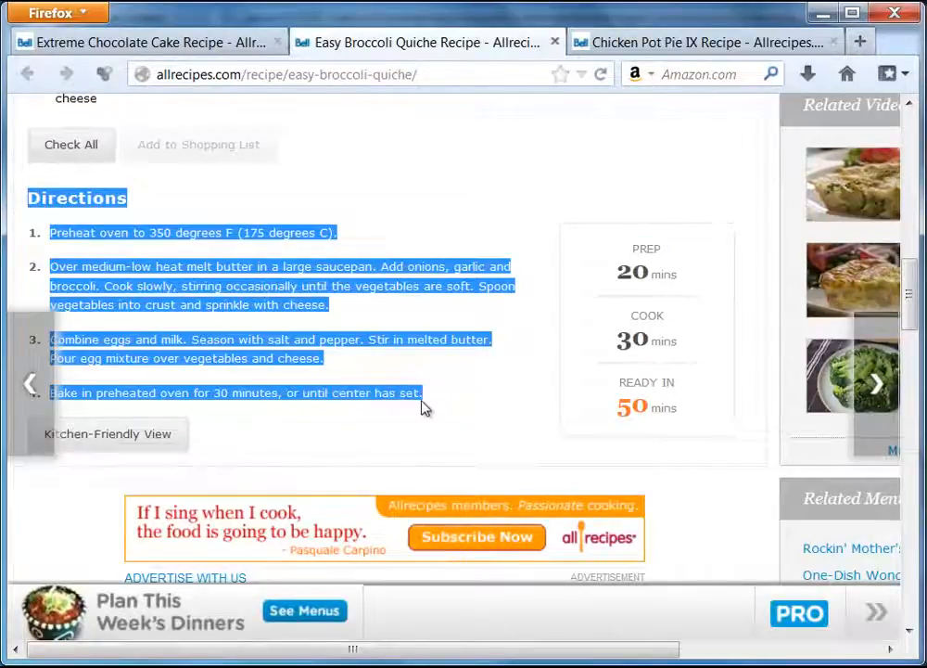
pyautogui.rightClick(302, 241)
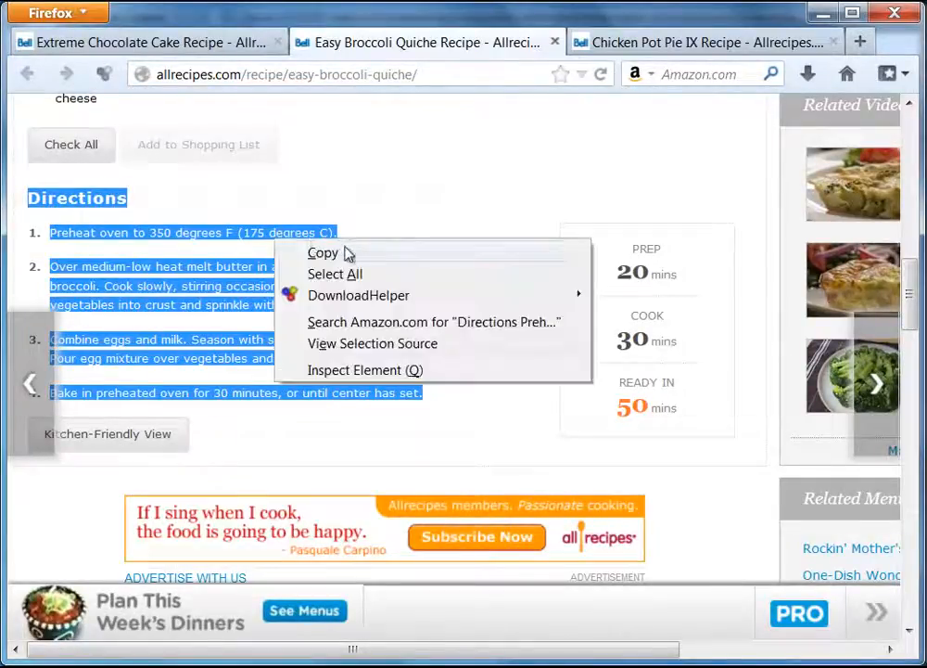
pyautogui.click(317, 252)
pyautogui.click(306, 667)
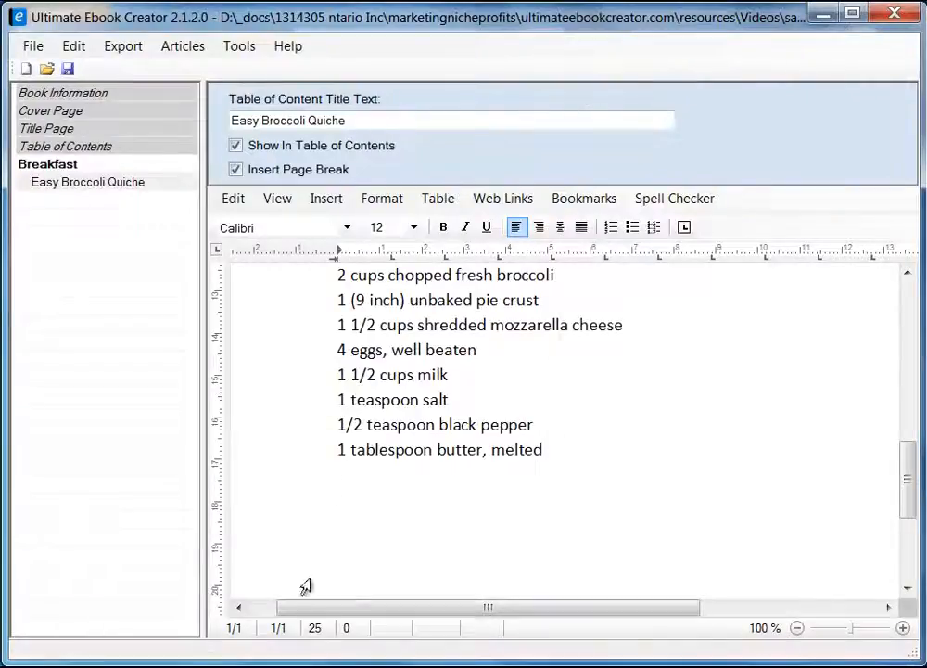
# Paste the quiche directions as unformatted text below the ingredient list.
pyautogui.rightClick(362, 507)
pyautogui.moveTo(503, 561)
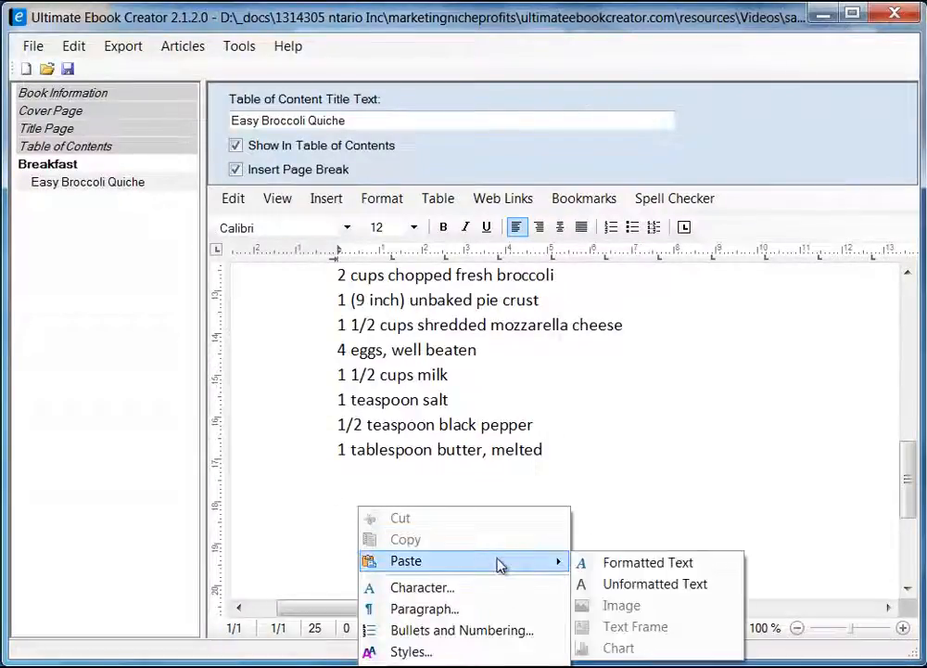
pyautogui.click(682, 586)
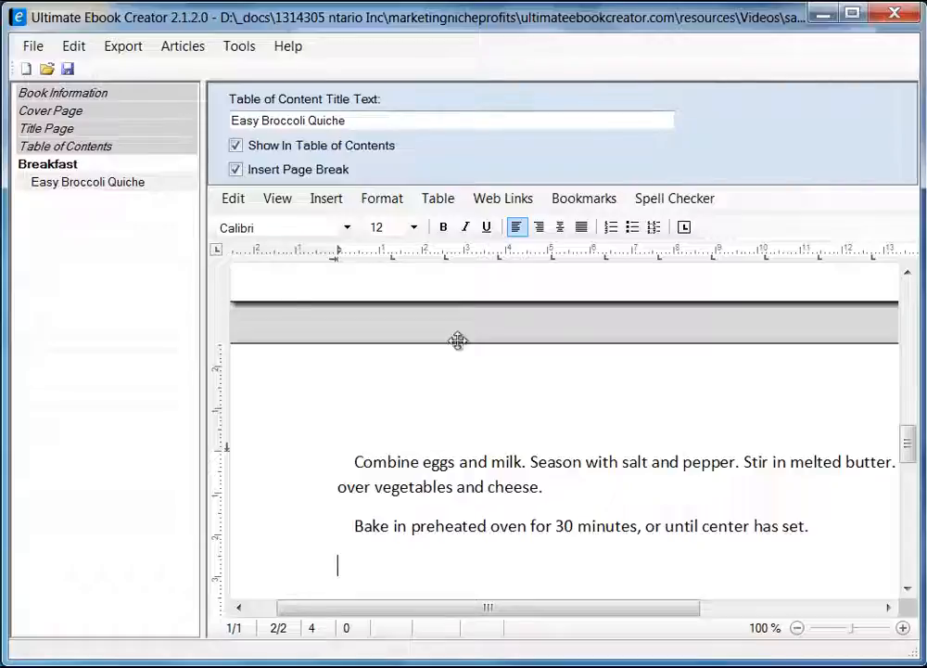
# Narrow the sections panel and switch the document to Draft view.
pyautogui.moveTo(205, 399); pyautogui.dragTo(44, 405)
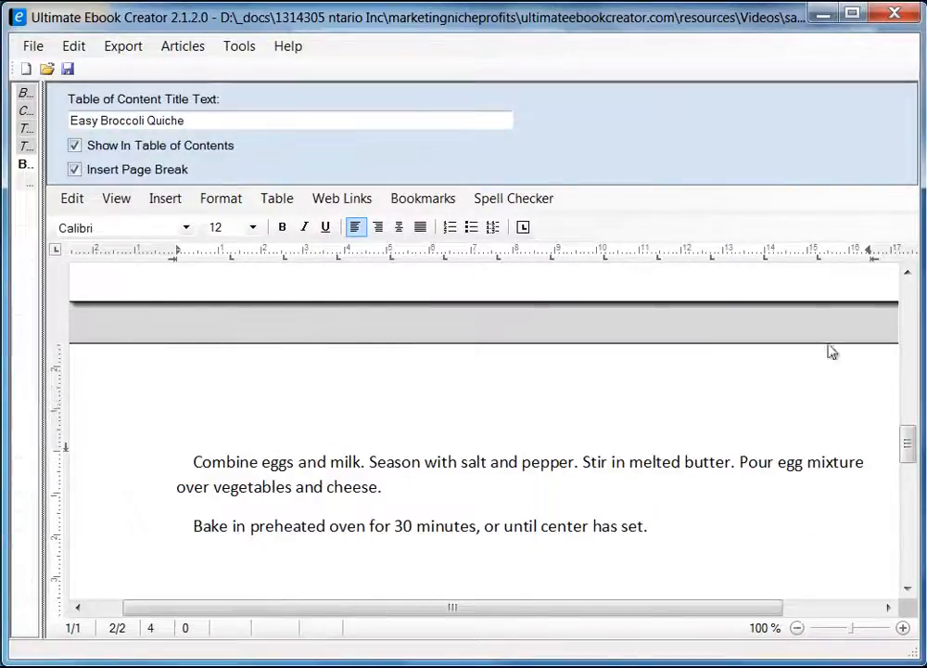
pyautogui.moveTo(909, 463); pyautogui.dragTo(909, 416)
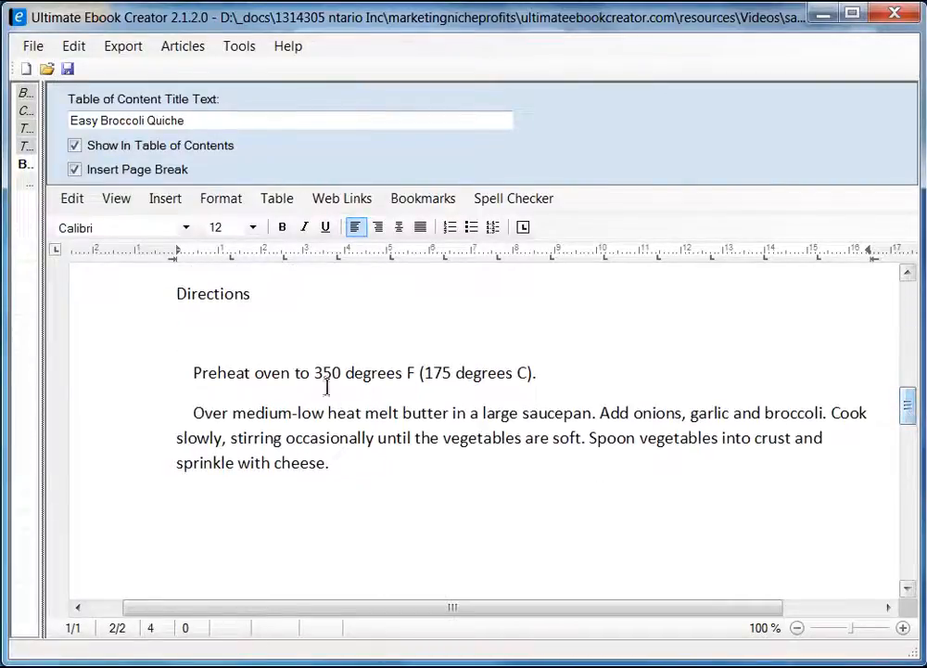
pyautogui.click(116, 199)
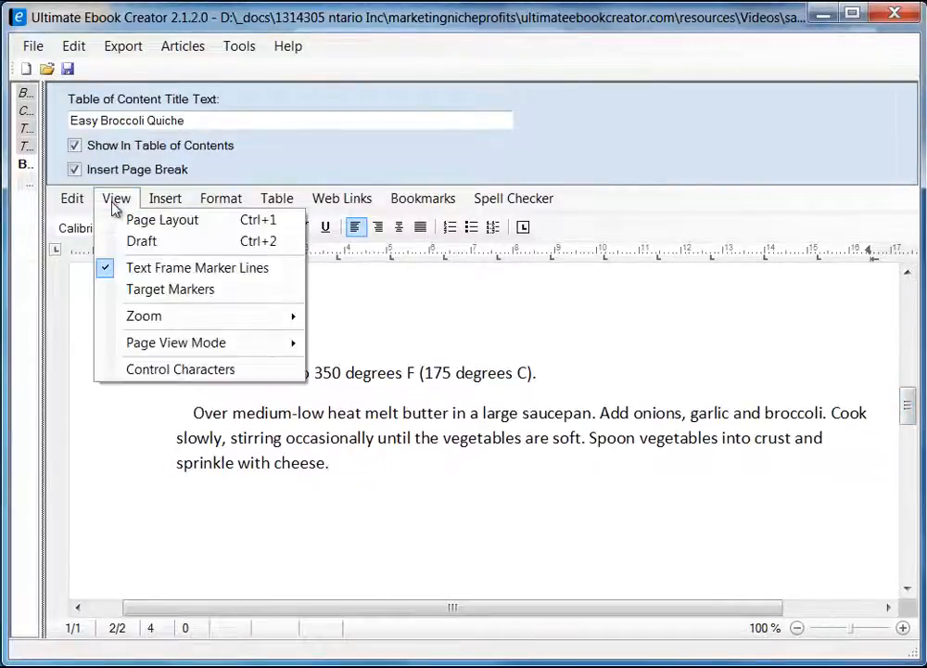
pyautogui.click(149, 241)
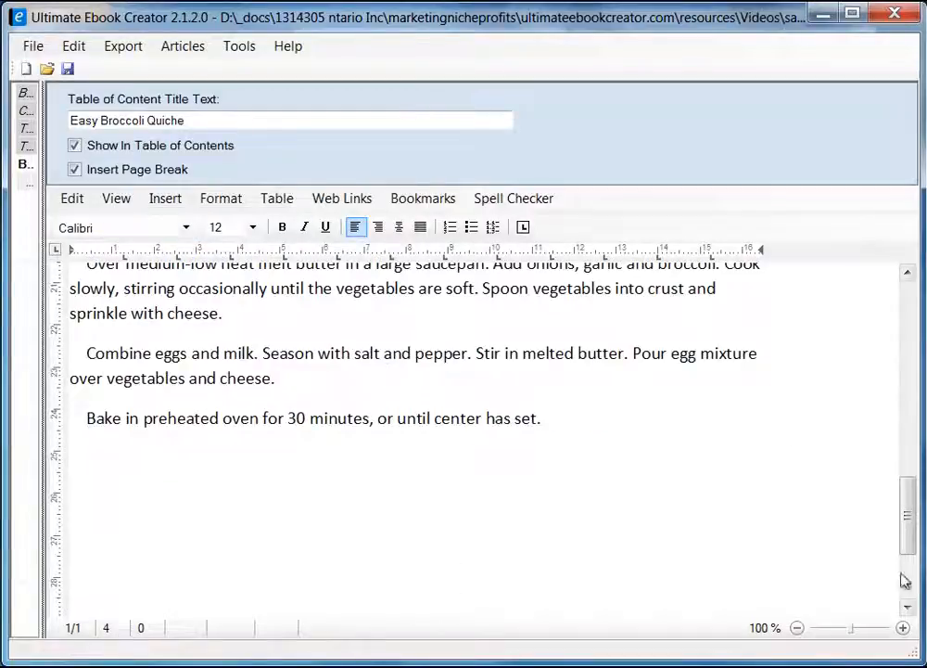
pyautogui.moveTo(907, 531); pyautogui.dragTo(909, 487)
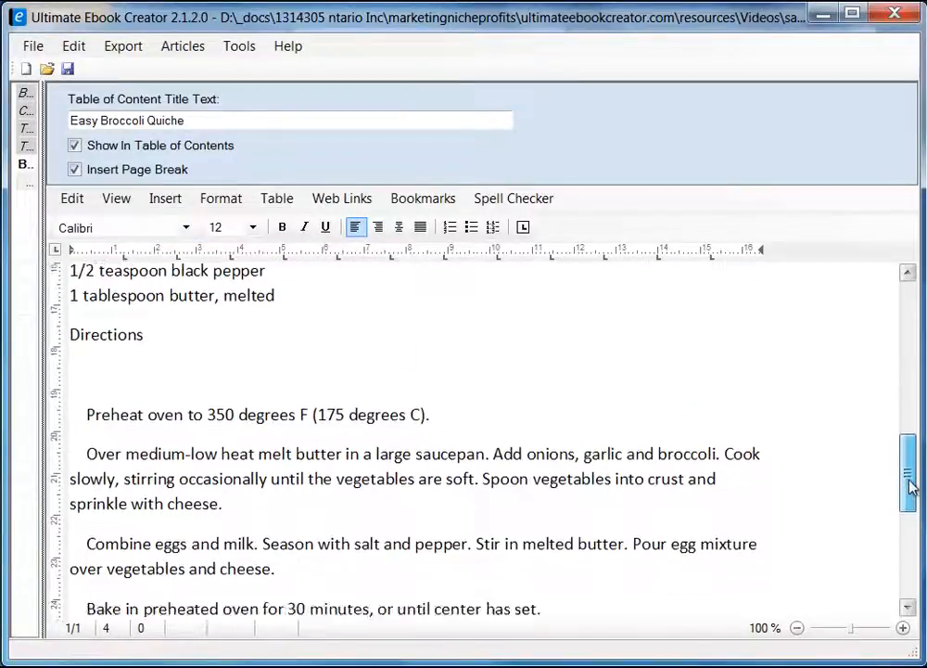
# Delete the blank line under Directions and the leading indents before all four direction steps.
pyautogui.click(85, 351)
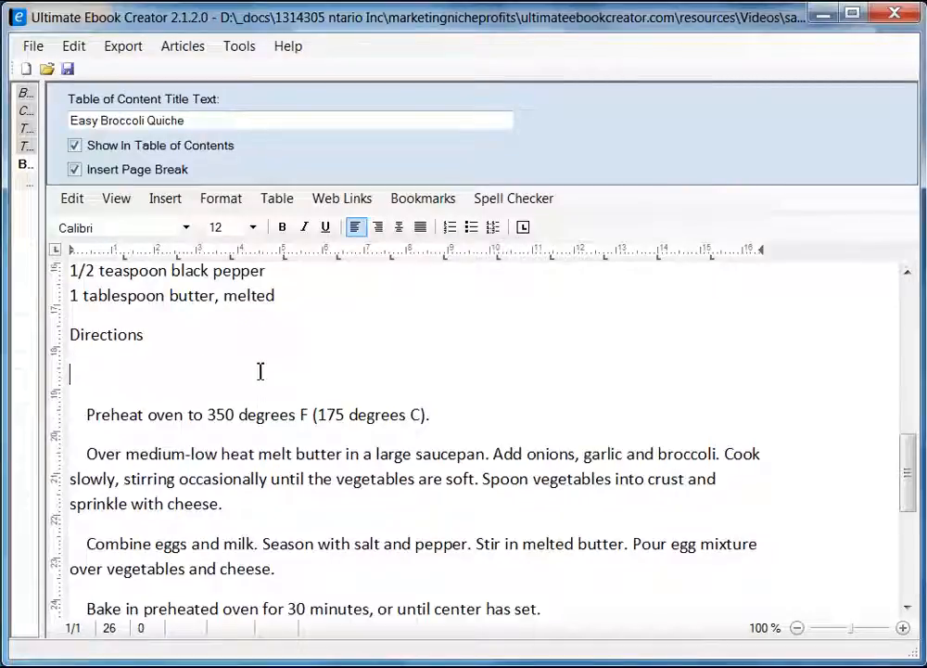
pyautogui.press('Delete')
pyautogui.press('Delete')
pyautogui.press('Delete')
pyautogui.press('Delete')
pyautogui.press('Delete')
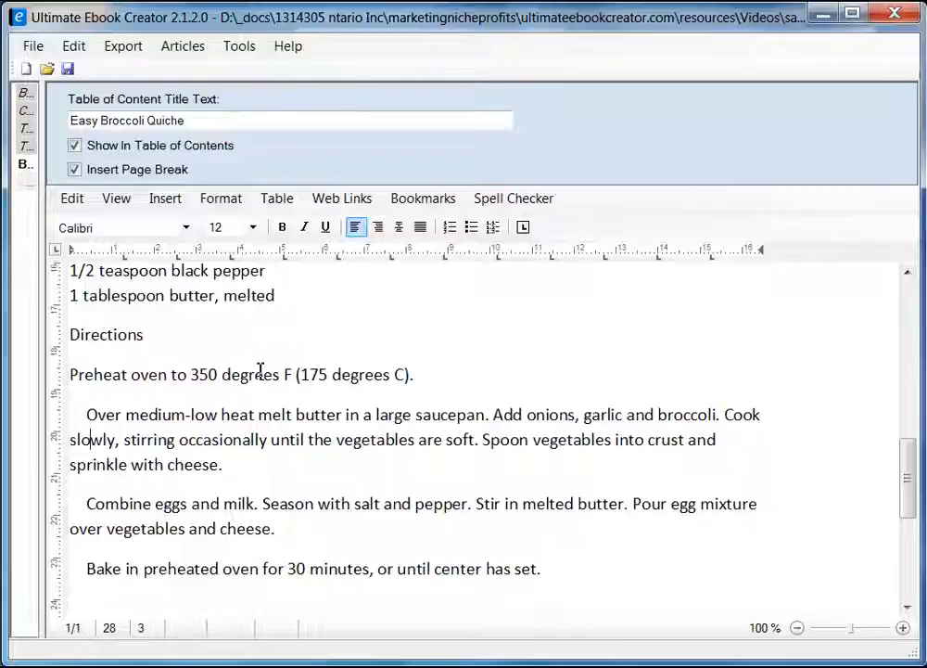
pyautogui.press('Up')
pyautogui.press('BackSpace')
pyautogui.press('BackSpace')
pyautogui.press('BackSpace')
pyautogui.press('BackSpace')
pyautogui.press('Down')
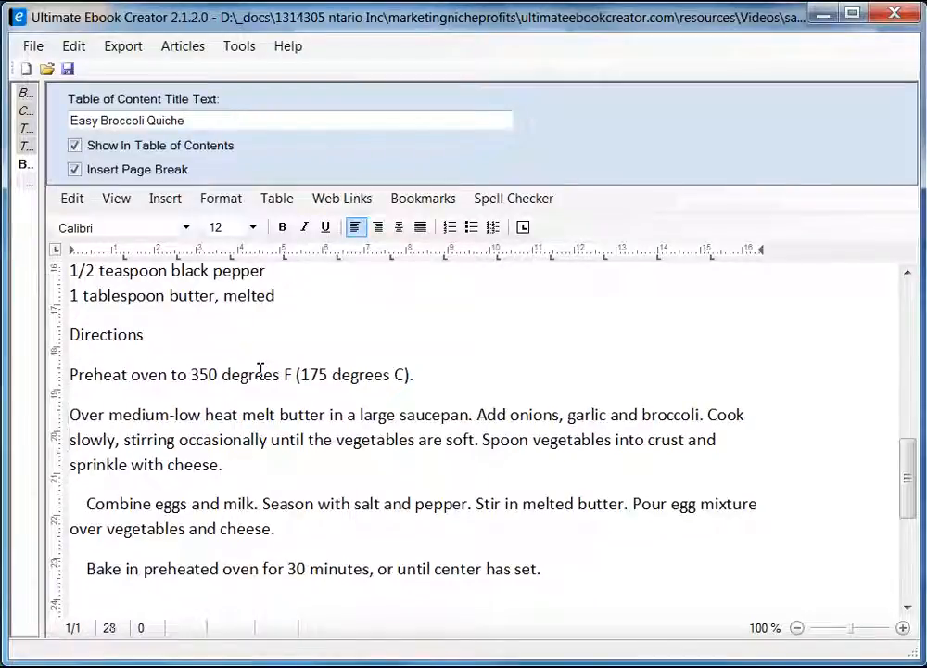
pyautogui.press('Up')
pyautogui.press('Delete')
pyautogui.press('Delete')
pyautogui.press('Delete')
pyautogui.press('Delete')
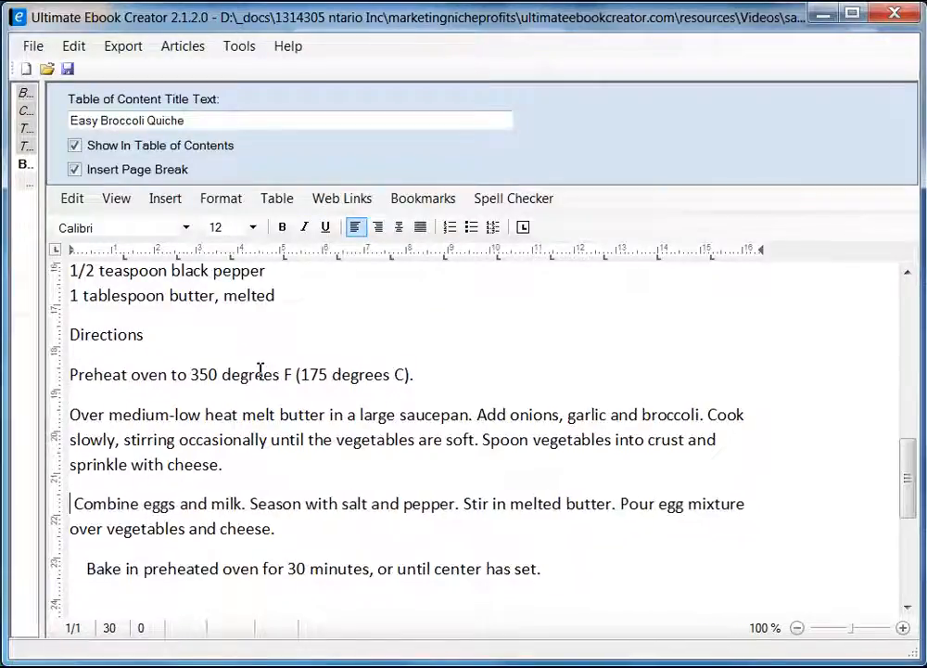
pyautogui.press('Down')
pyautogui.press('Down')
pyautogui.press('Down')
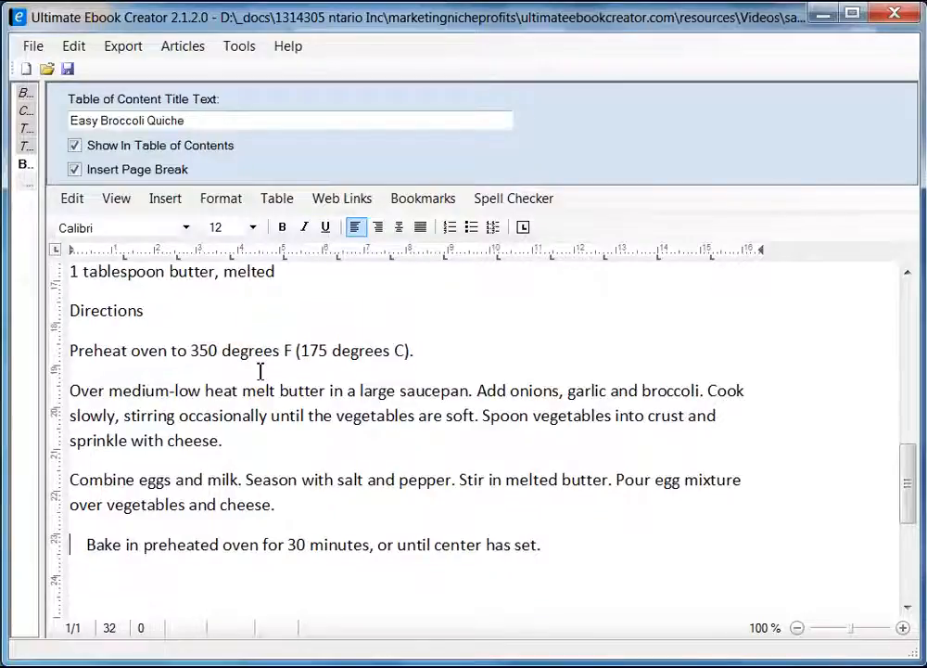
pyautogui.press('Delete')
pyautogui.press('Delete')
pyautogui.press('Delete')
pyautogui.press('Delete')
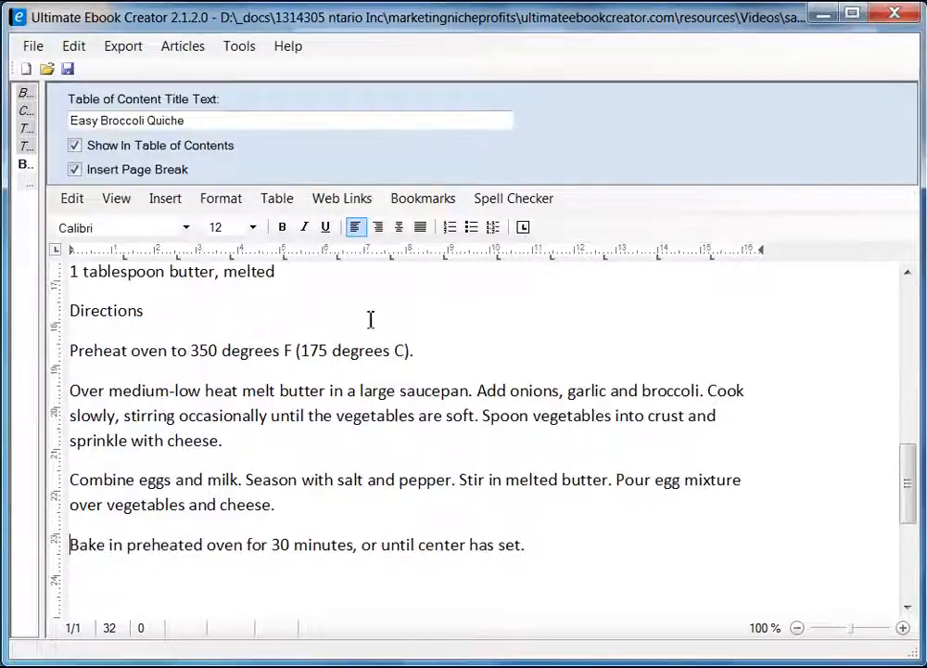
pyautogui.moveTo(904, 490); pyautogui.dragTo(906, 389)
# Make the Ingredients heading bold and set it in Arial.
pyautogui.click(173, 427)
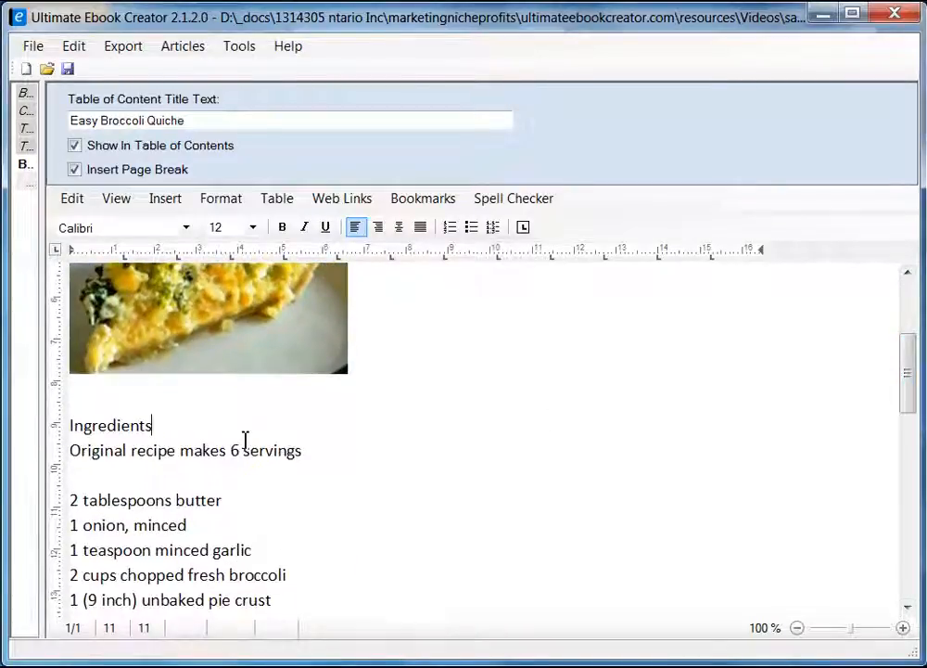
pyautogui.hotkey('shift', 'Home')
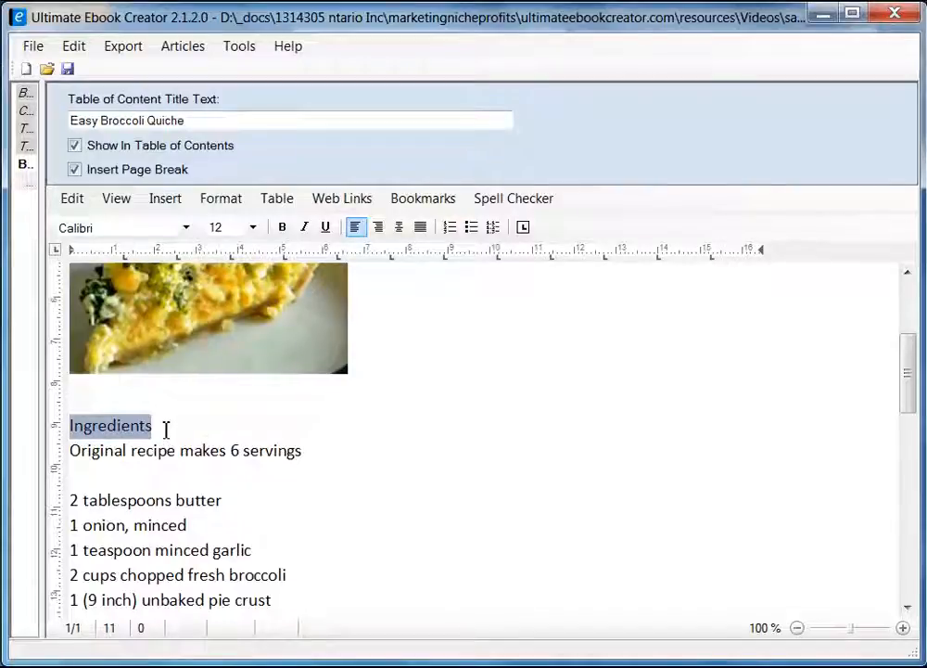
pyautogui.click(283, 228)
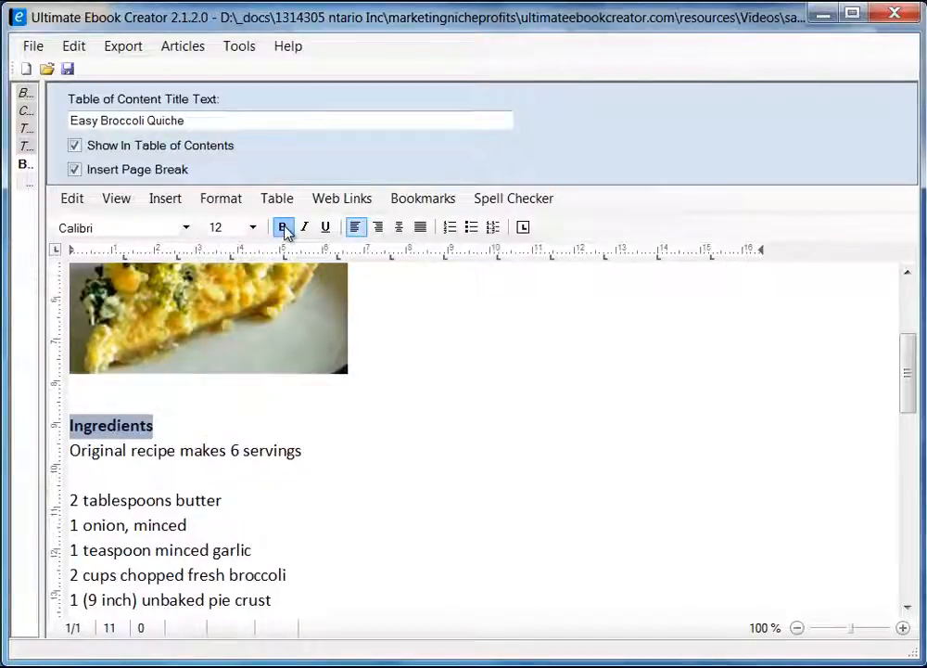
pyautogui.click(186, 228)
pyautogui.moveTo(190, 342); pyautogui.dragTo(189, 289)
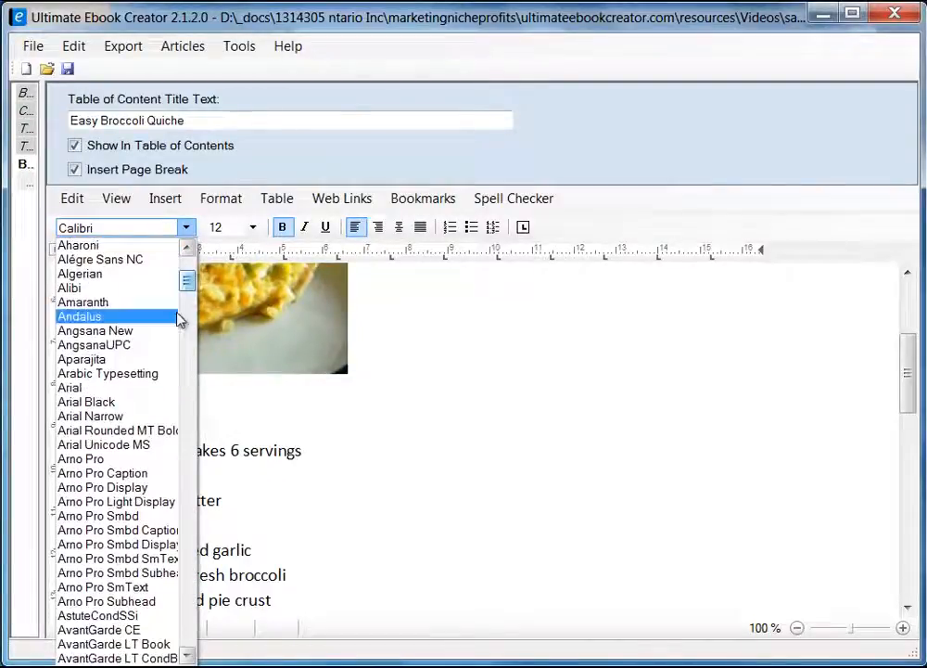
pyautogui.click(122, 390)
pyautogui.click(259, 436)
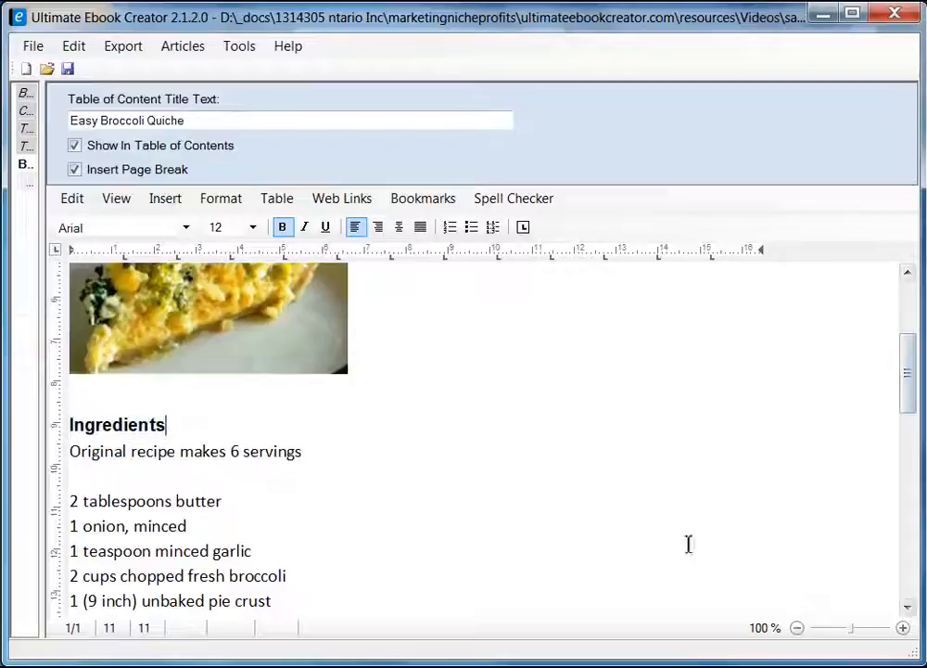
# Set the recipe text from the servings line through the directions in Arial.
pyautogui.click(73, 451)
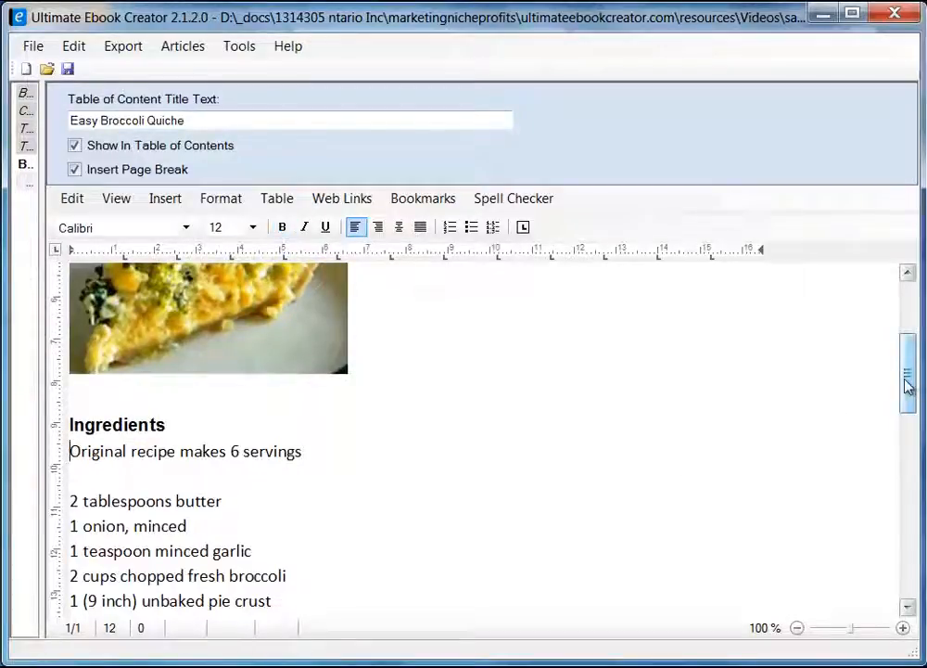
pyautogui.moveTo(911, 383); pyautogui.dragTo(911, 509)
pyautogui.keyDown('shift'); pyautogui.click(564, 477); pyautogui.keyUp('shift')
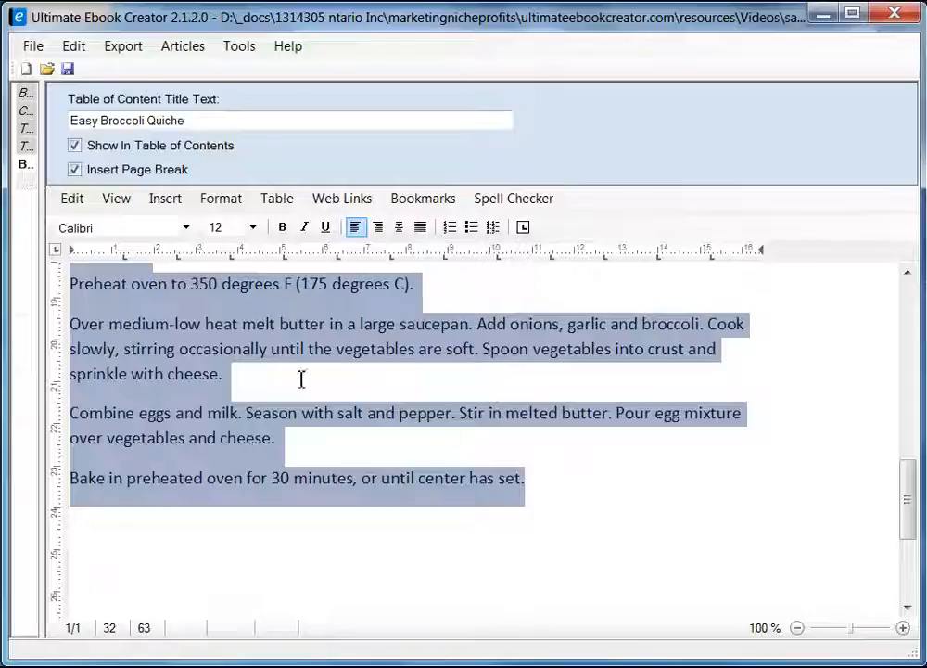
pyautogui.click(187, 228)
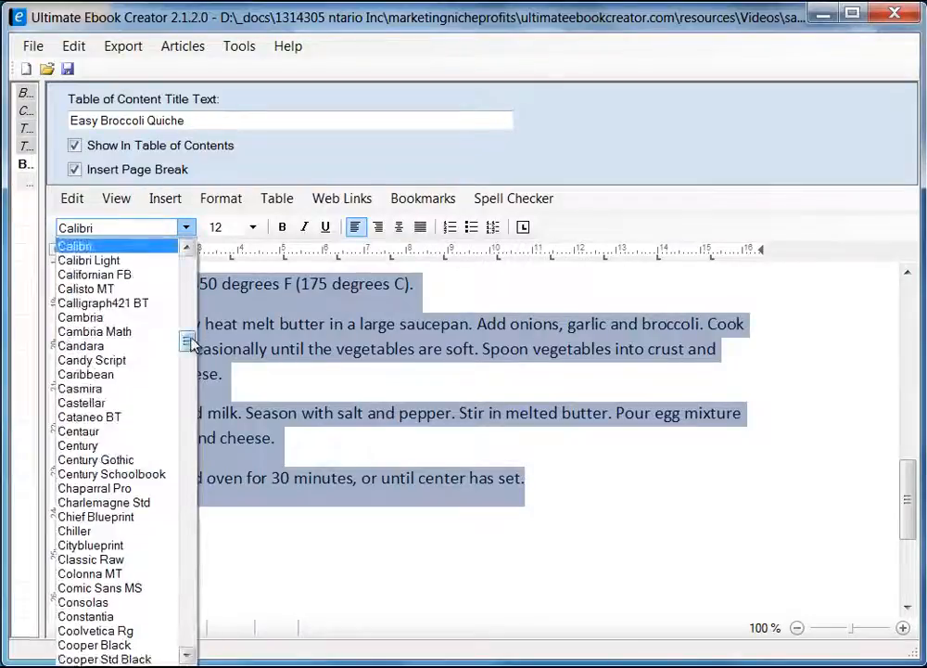
pyautogui.moveTo(191, 344); pyautogui.dragTo(191, 284)
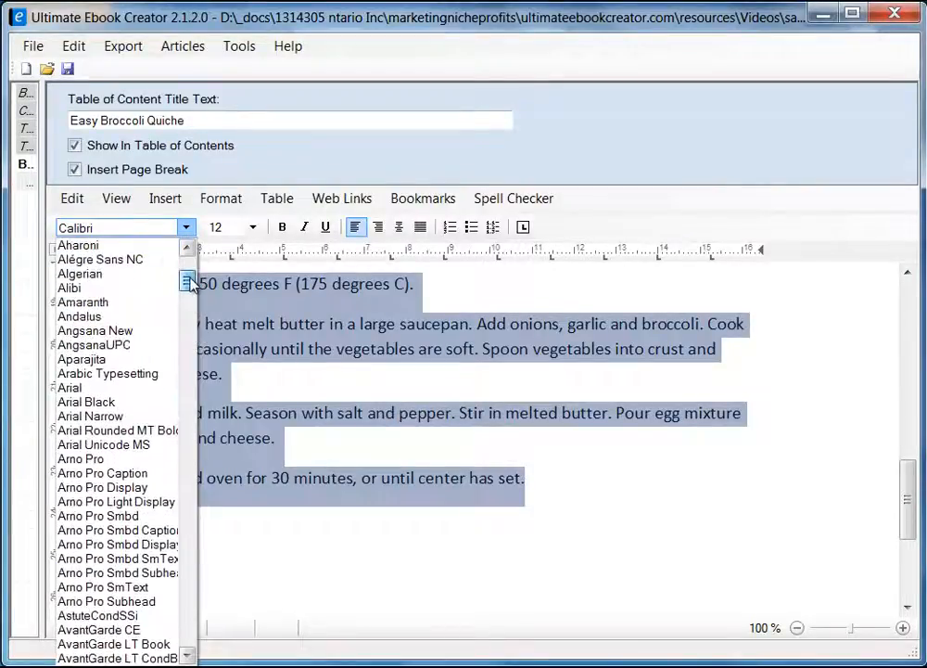
pyautogui.click(121, 389)
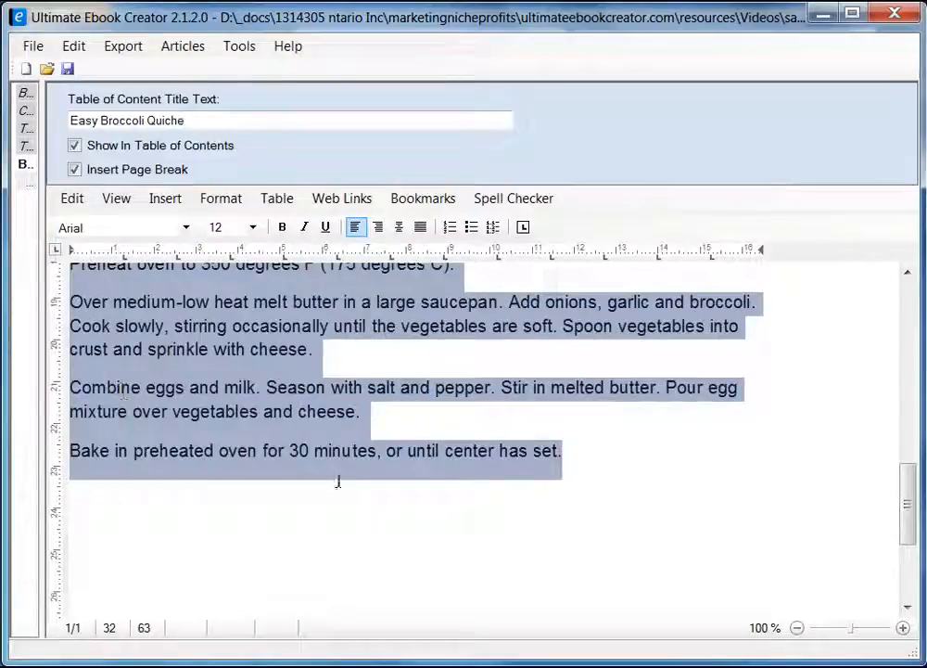
pyautogui.click(564, 517)
pyautogui.moveTo(913, 521); pyautogui.dragTo(915, 420)
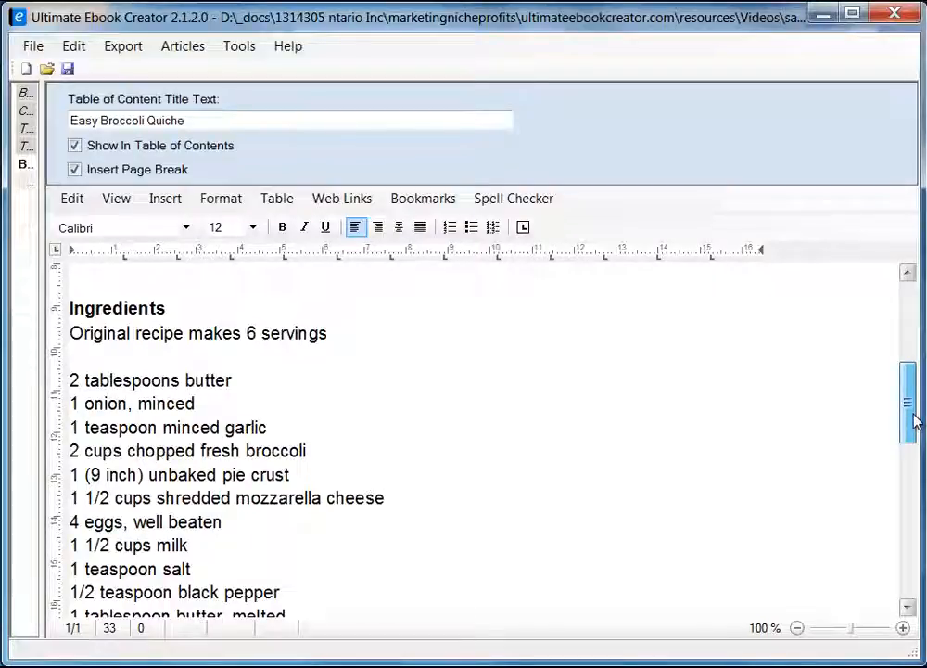
# Italicize the 'Original recipe makes 6 servings' line.
pyautogui.moveTo(913, 422)
pyautogui.mouseDown()
pyautogui.moveTo(905, 376)
pyautogui.moveTo(907, 416)
pyautogui.mouseUp()
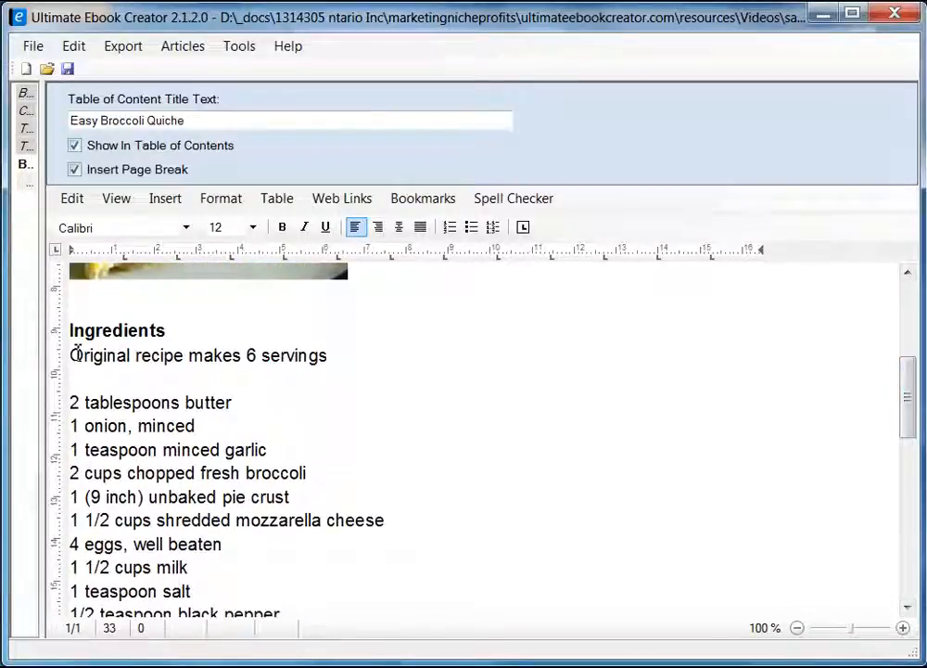
pyautogui.moveTo(74, 355); pyautogui.dragTo(339, 356)
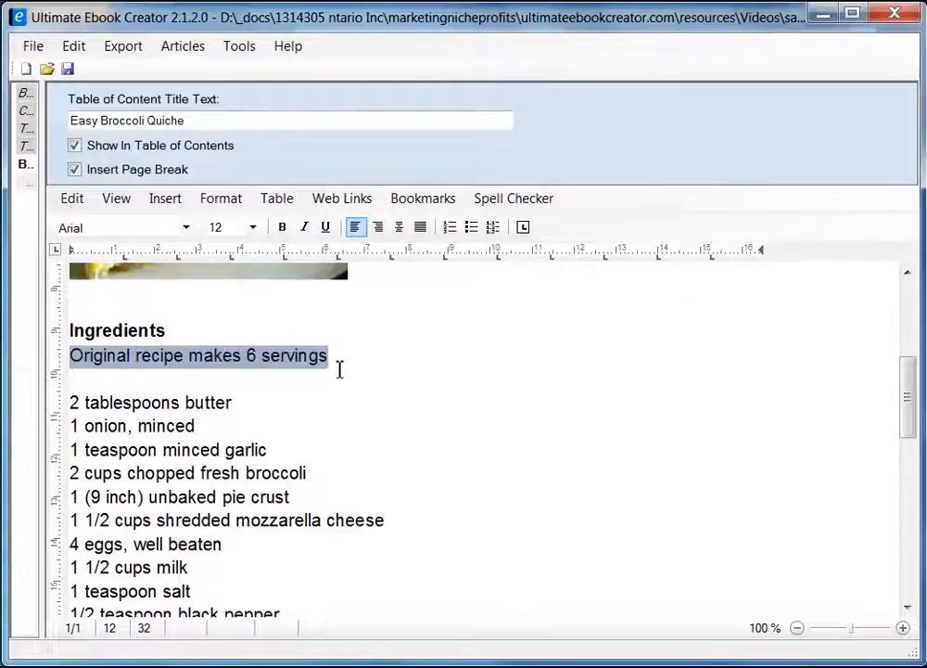
pyautogui.click(304, 227)
pyautogui.click(359, 385)
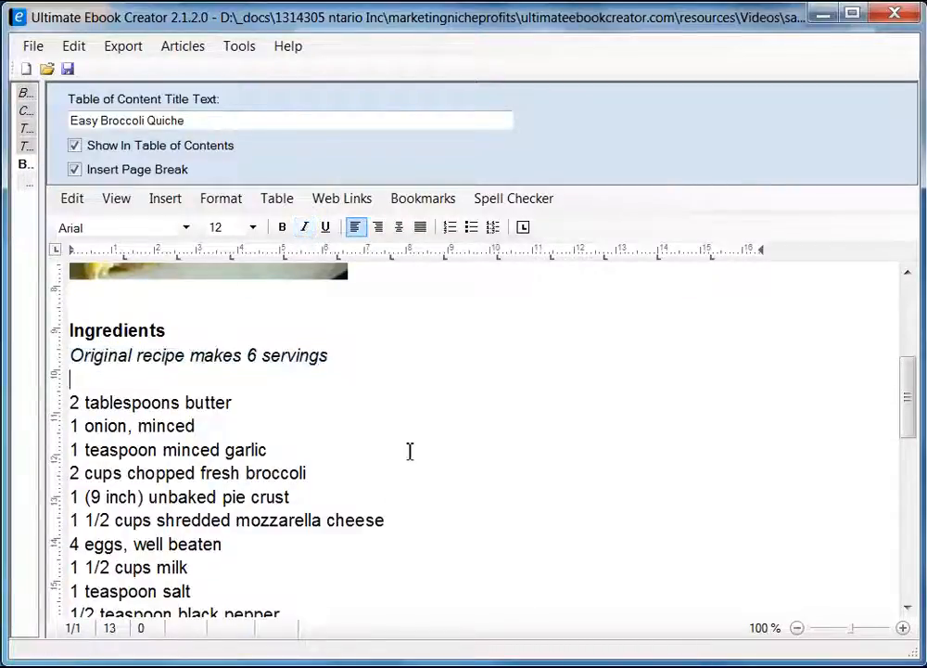
# Turn the eleven quiche ingredient lines into a bulleted list.
pyautogui.scroll(-2, 171, 412)
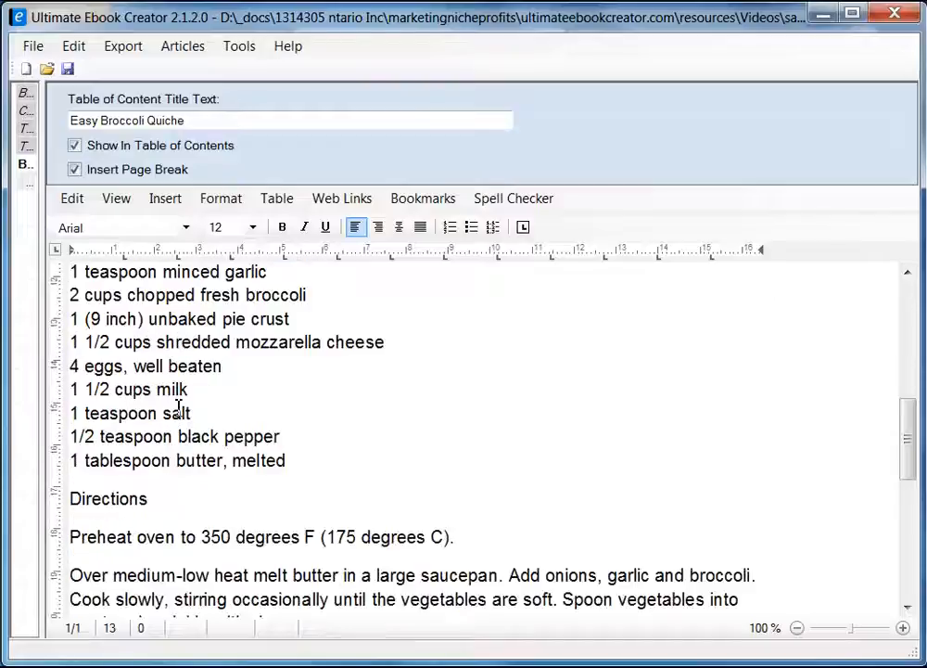
pyautogui.scroll(1, 182, 408)
pyautogui.moveTo(73, 313); pyautogui.dragTo(340, 546)
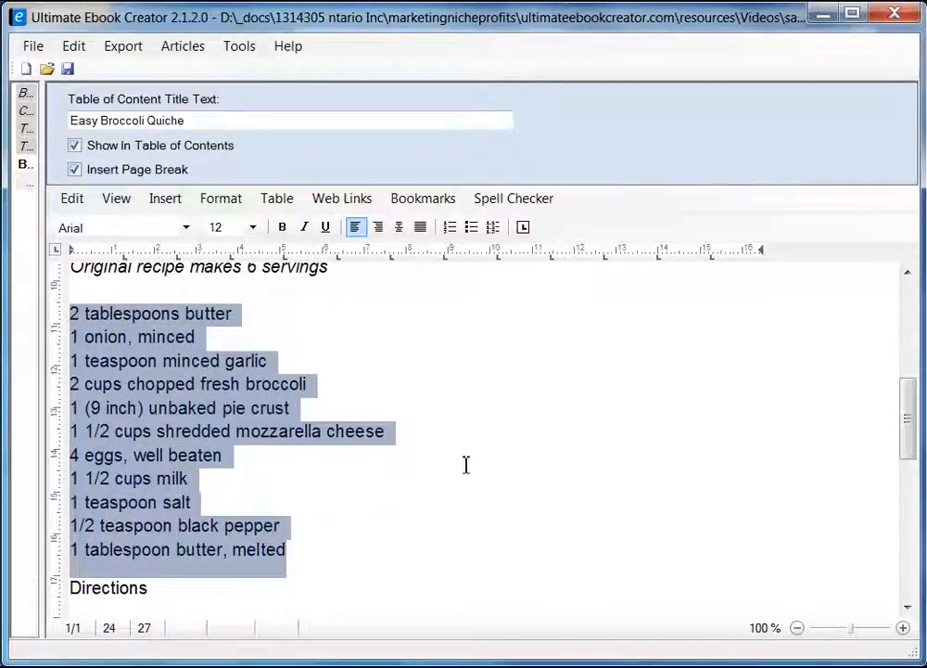
pyautogui.click(472, 231)
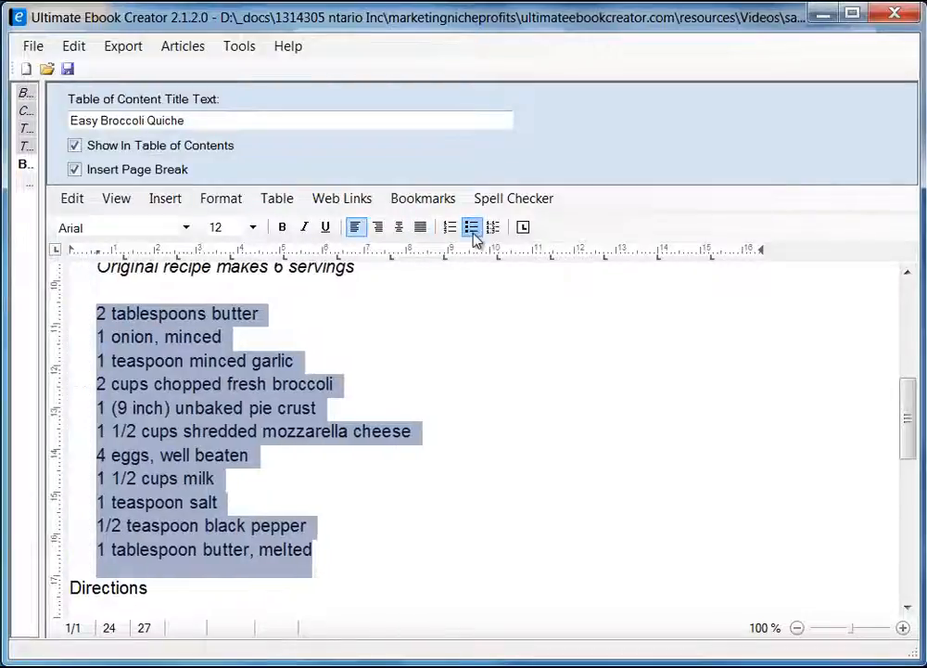
pyautogui.click(596, 514)
pyautogui.scroll(2, 628, 430)
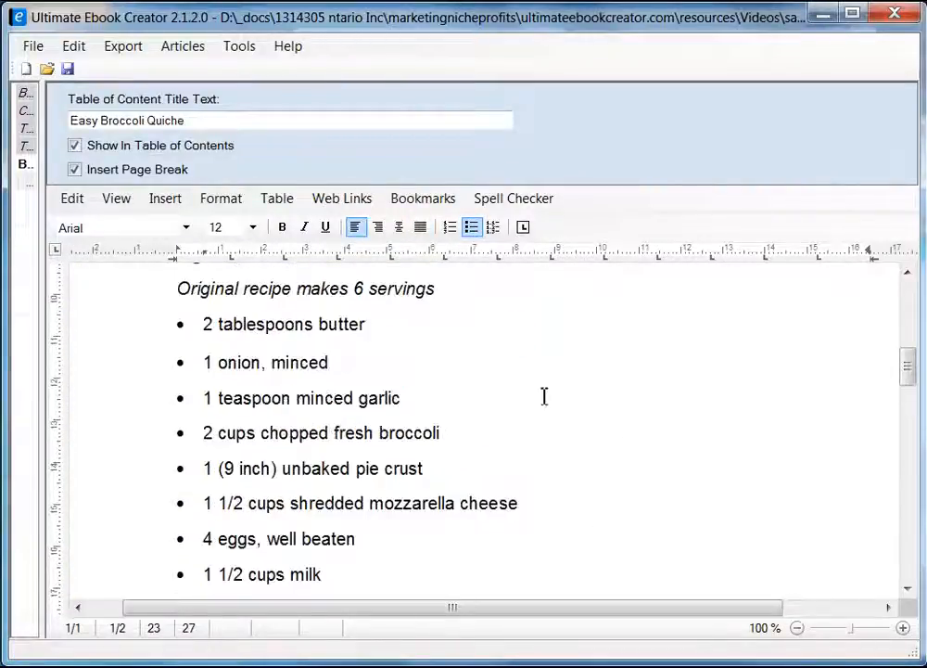
pyautogui.scroll(4, 265, 362)
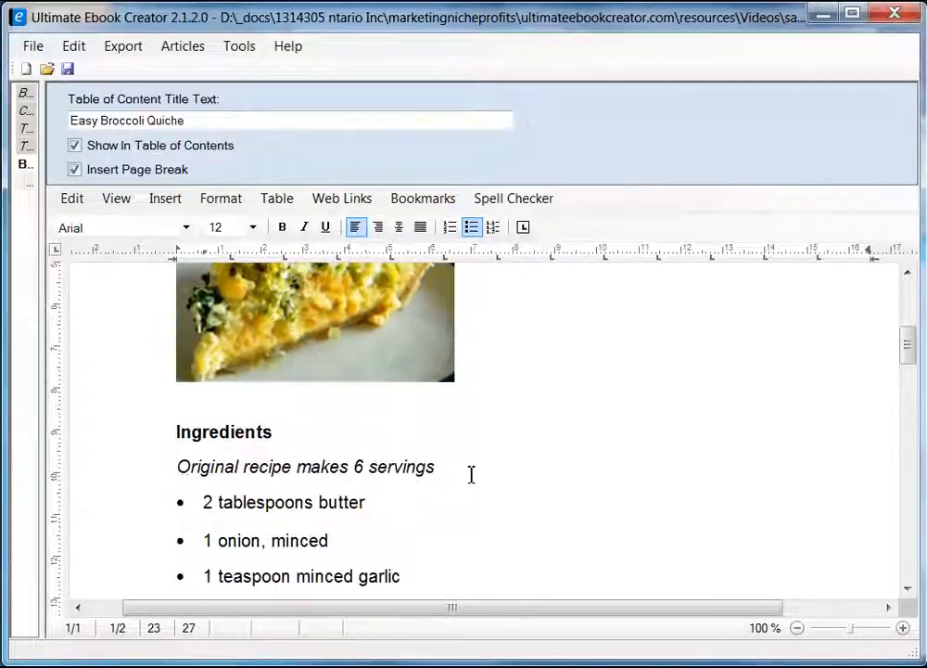
# Set the 'Original recipe makes 6 servings' note to font size 10.
pyautogui.click(182, 467)
pyautogui.keyDown('shift'); pyautogui.click(440, 466); pyautogui.keyUp('shift')
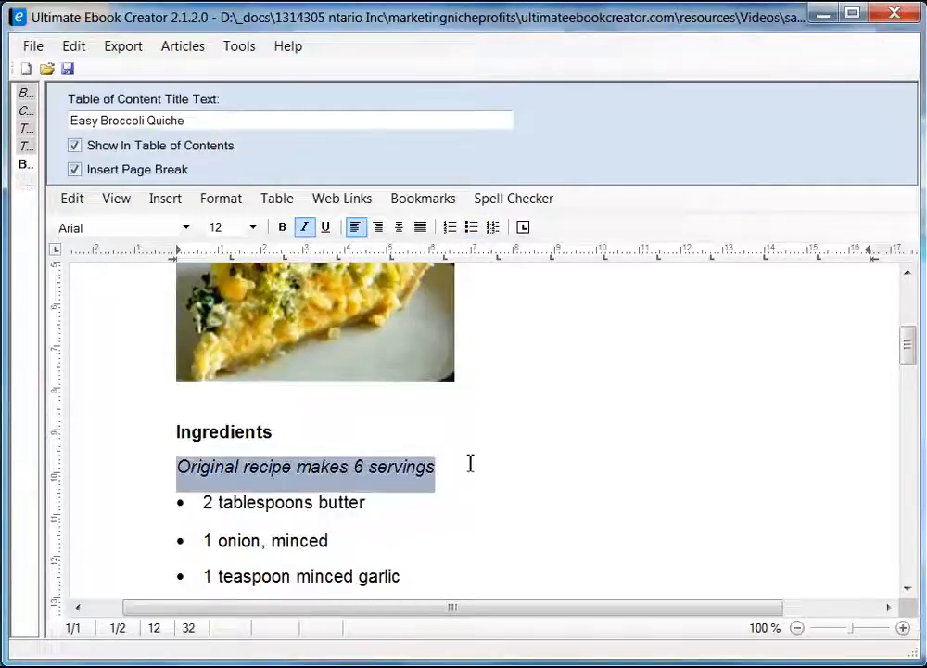
pyautogui.click(252, 228)
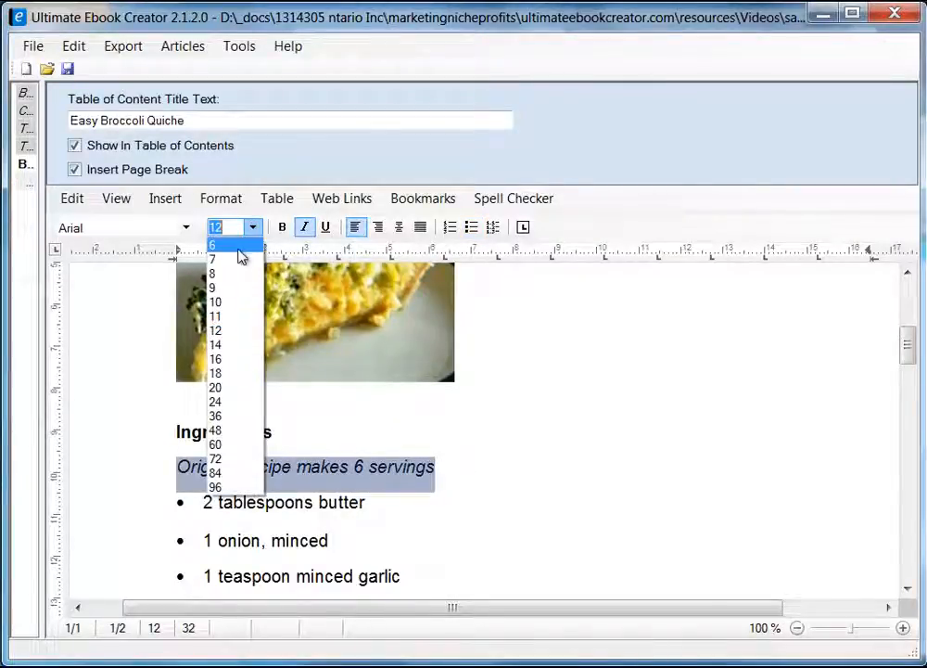
pyautogui.click(224, 302)
pyautogui.click(435, 472)
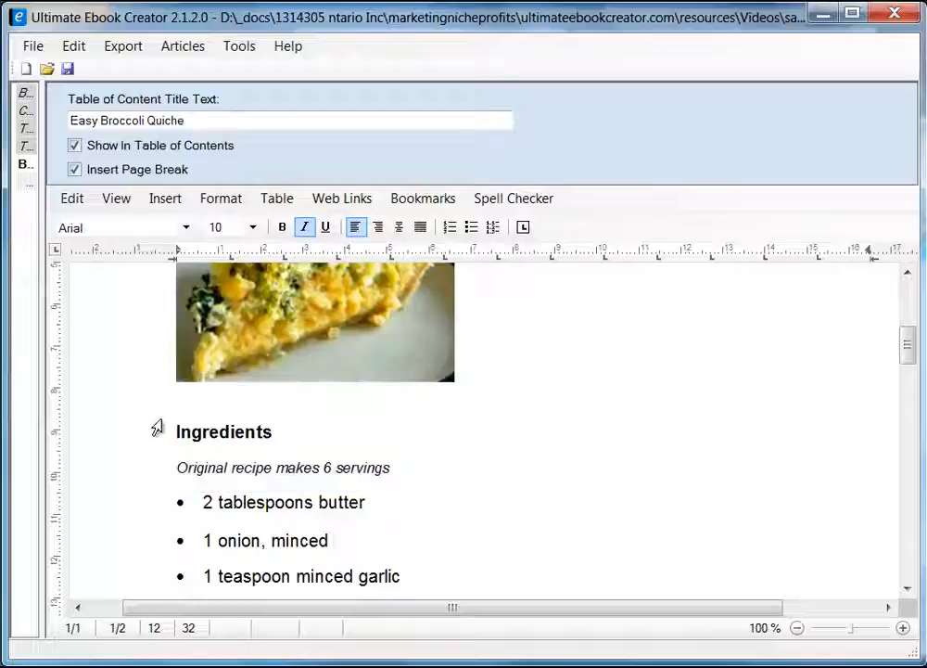
pyautogui.scroll(-3, 478, 456)
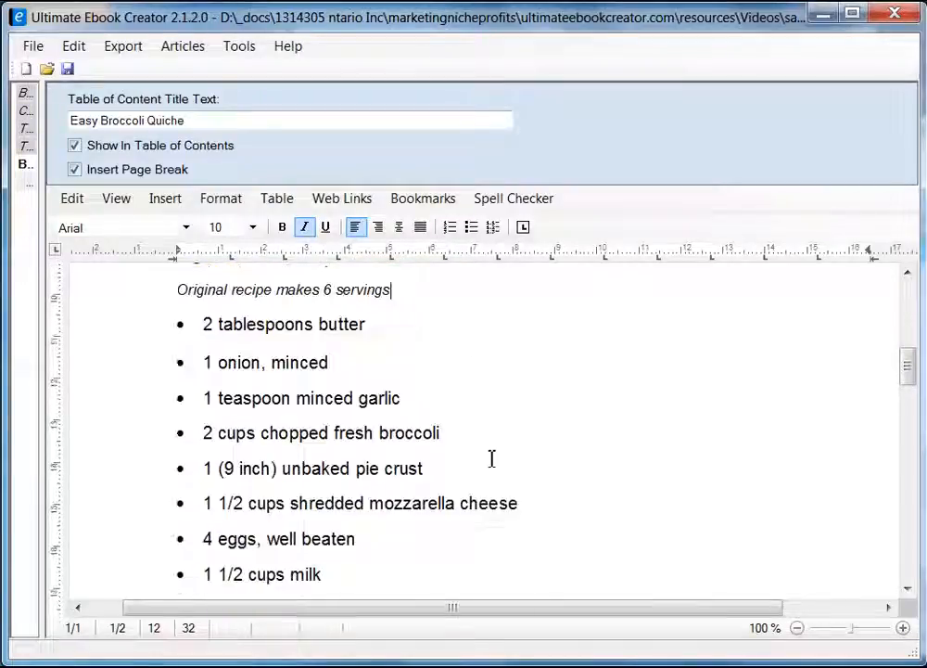
pyautogui.scroll(1, 491, 457)
pyautogui.scroll(-6, 225, 353)
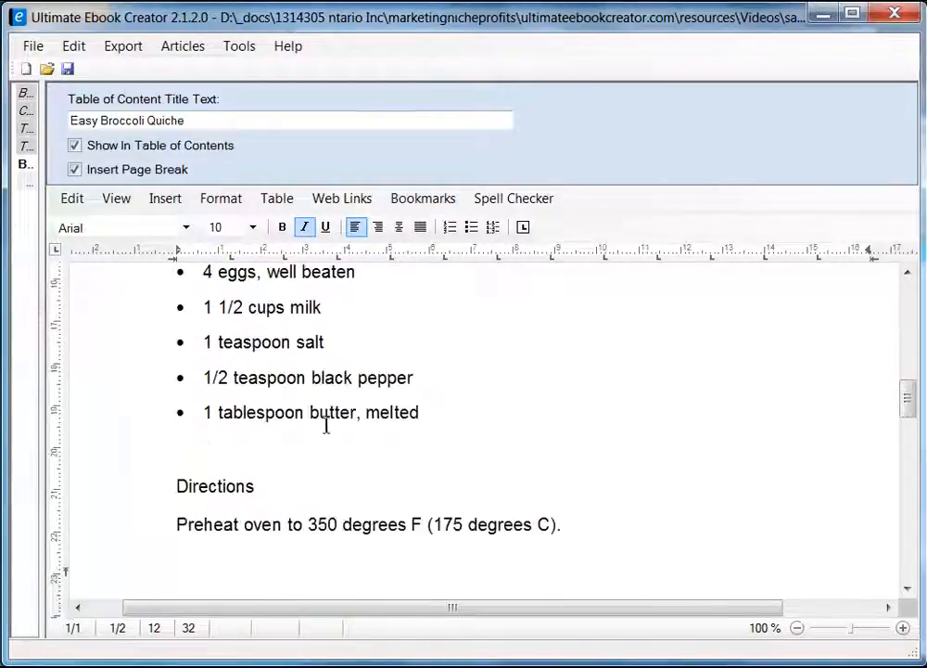
pyautogui.scroll(3, 340, 436)
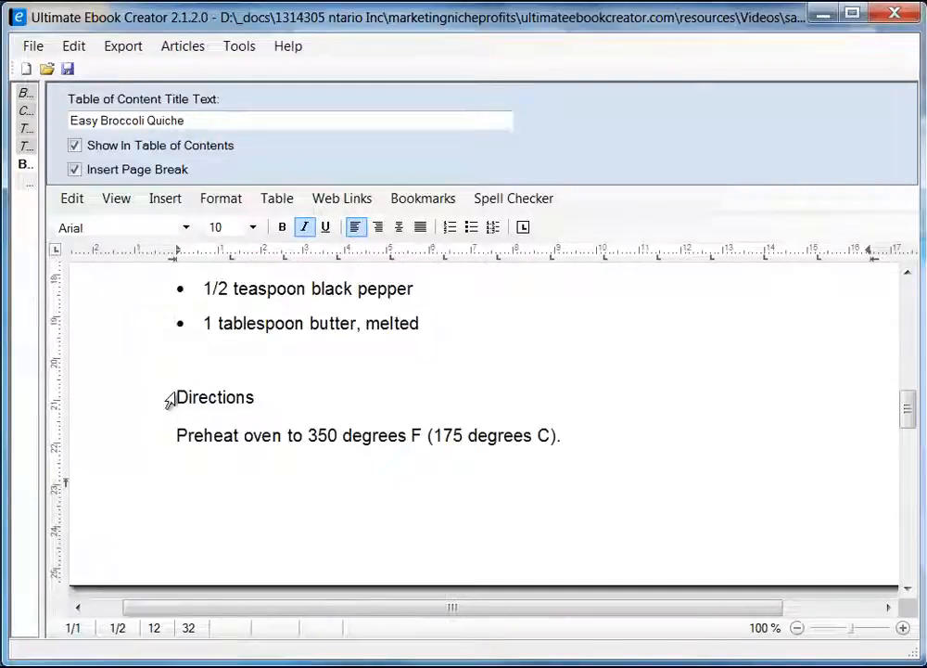
# Make the Directions heading bold.
pyautogui.moveTo(168, 397); pyautogui.dragTo(249, 397)
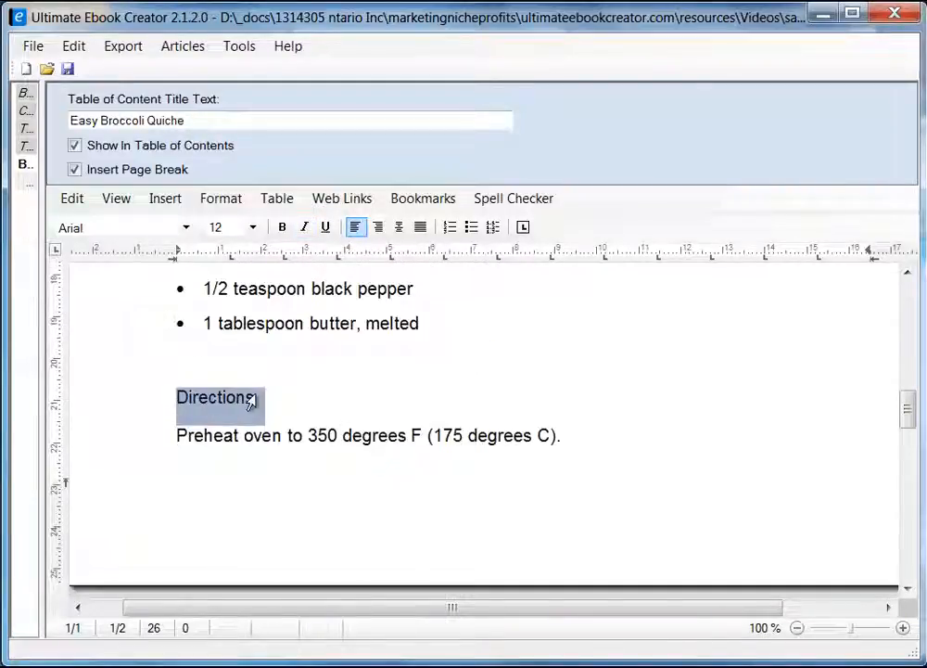
pyautogui.click(281, 228)
pyautogui.click(302, 386)
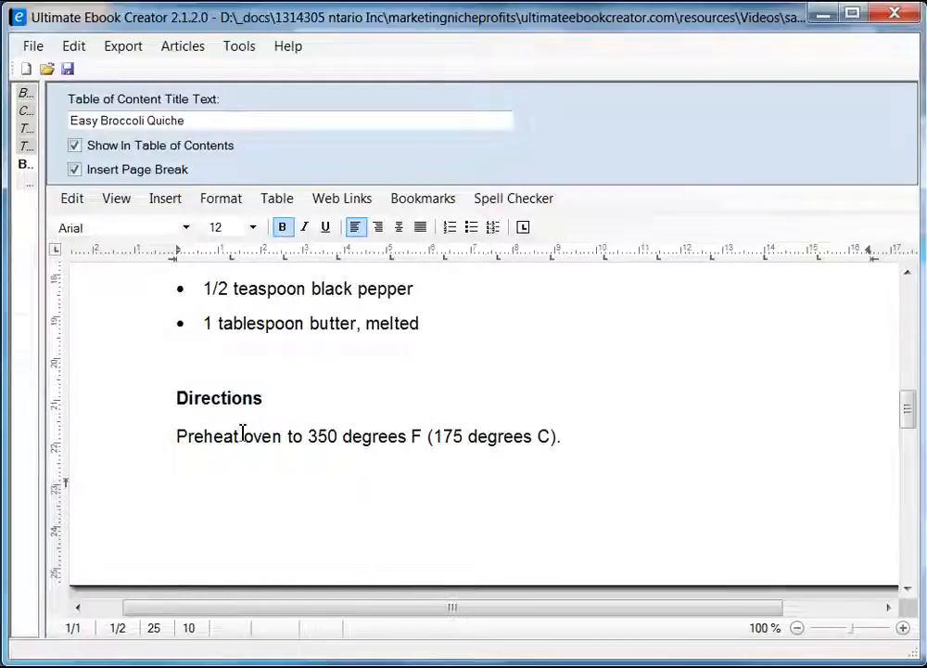
pyautogui.scroll(-1, 297, 444)
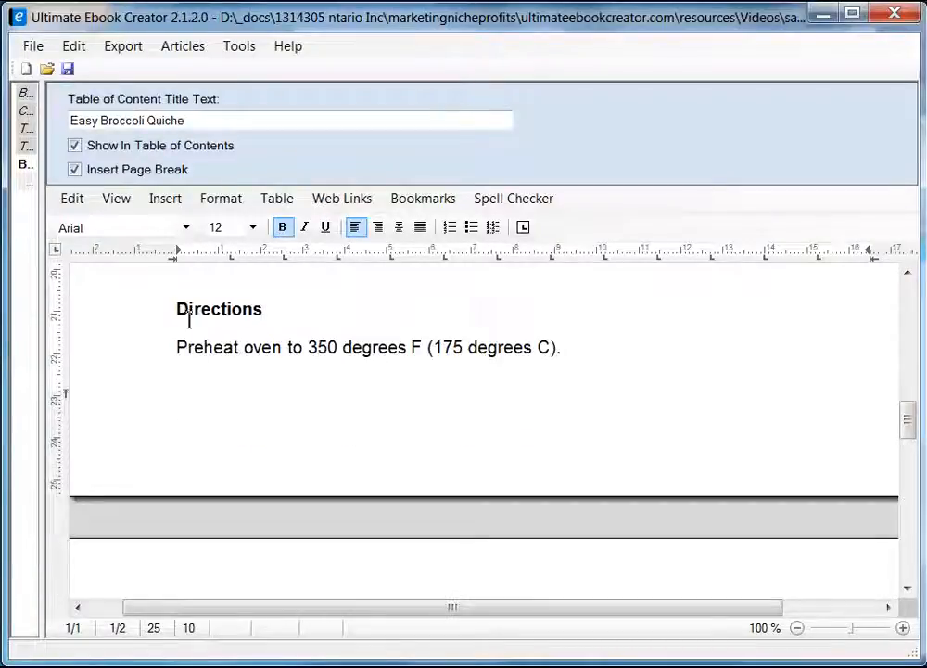
pyautogui.scroll(-2, 405, 423)
pyautogui.scroll(-2, 405, 423)
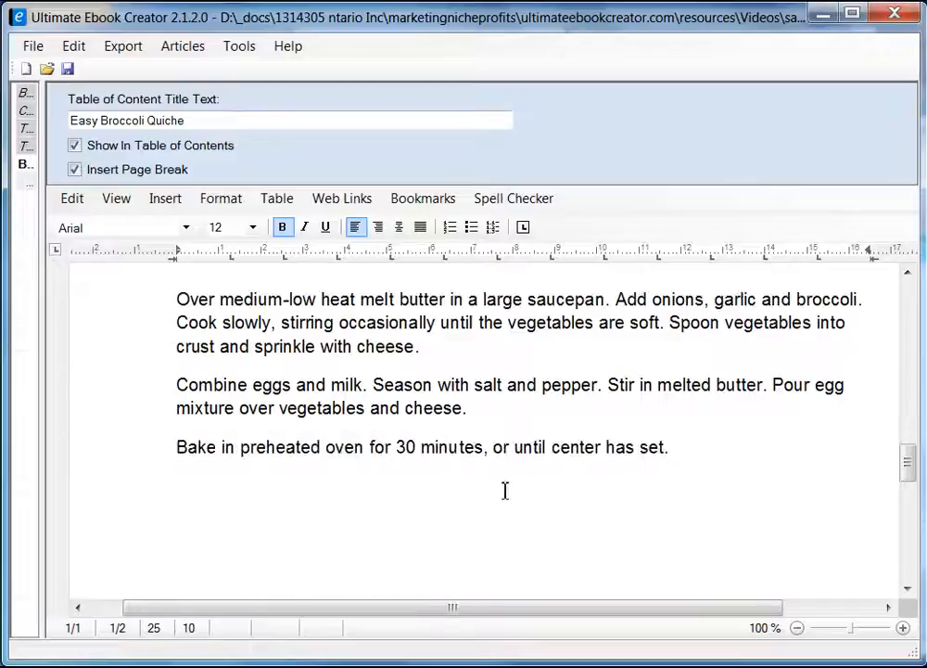
pyautogui.scroll(-2, 506, 491)
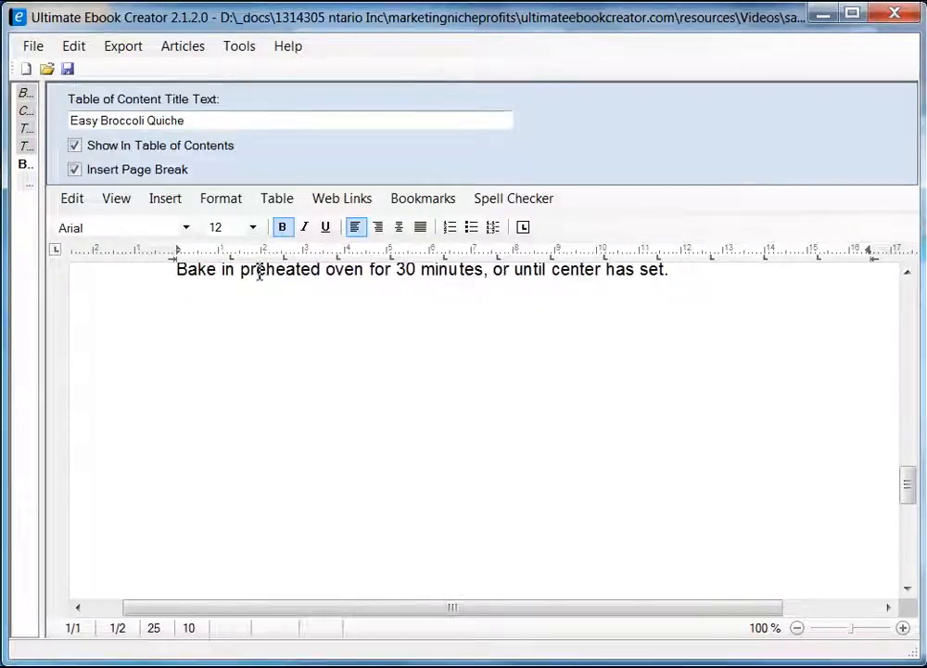
# Widen the book outline panel and save the project as prabha_recipe_book.uec.
pyautogui.moveTo(43, 223); pyautogui.dragTo(163, 293)
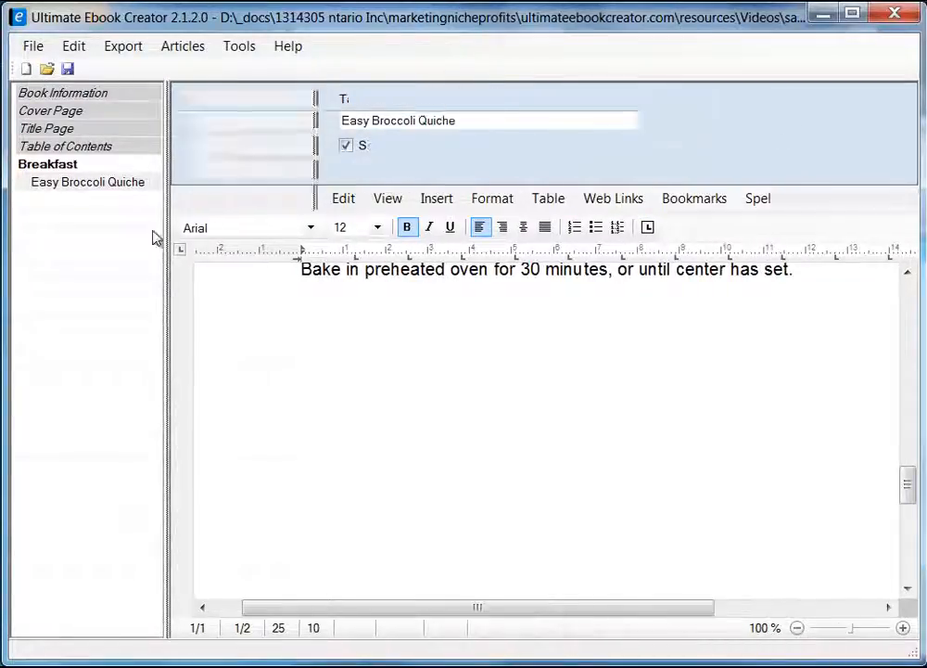
pyautogui.click(68, 70)
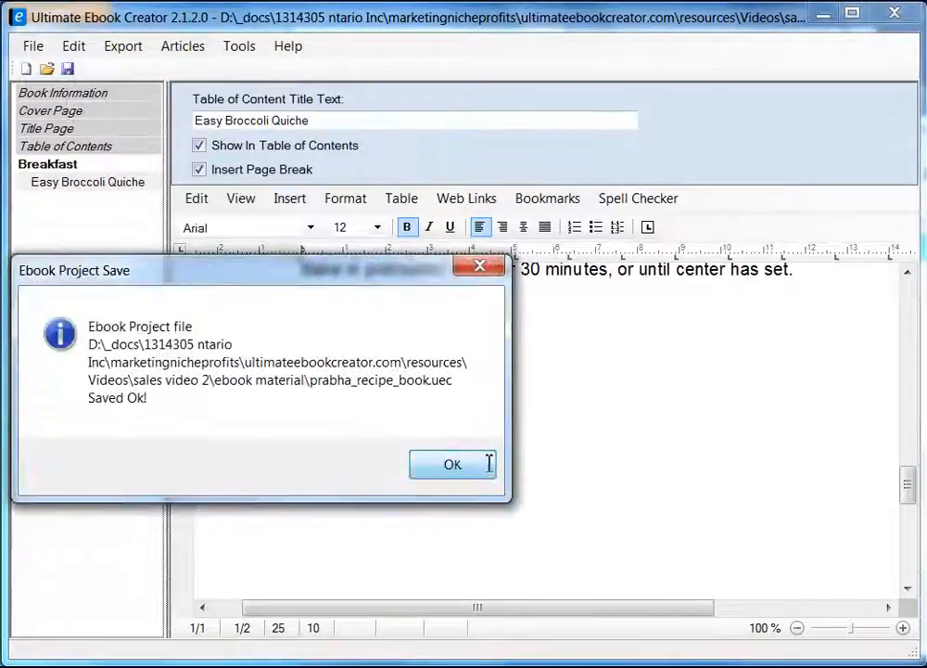
pyautogui.click(486, 464)
pyautogui.moveTo(909, 499); pyautogui.dragTo(910, 473)
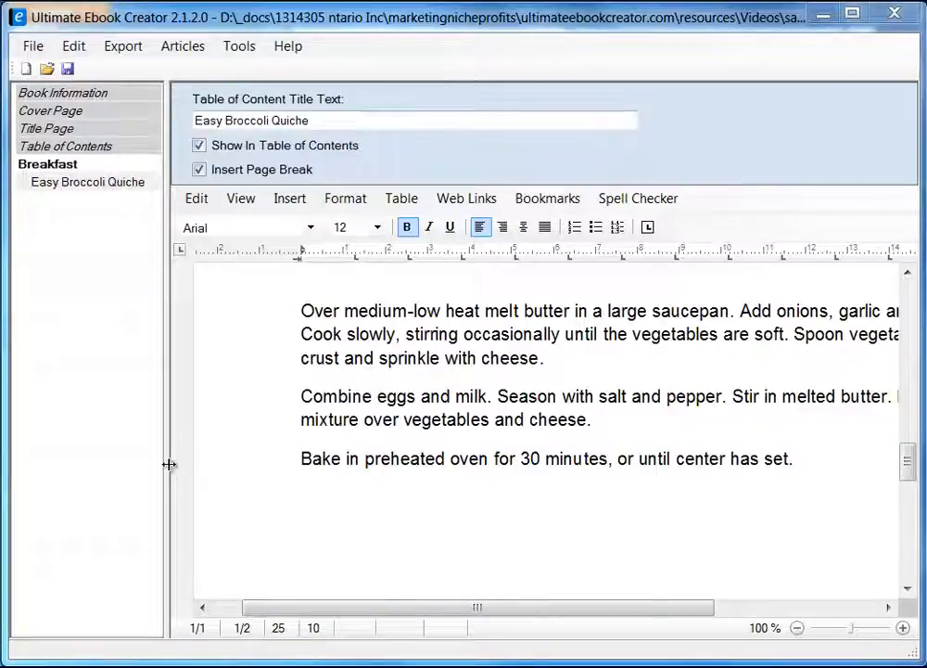
# Create a new chapter titled 'Main Course' following Breakfast in the book outline.
pyautogui.moveTo(168, 464); pyautogui.dragTo(230, 473)
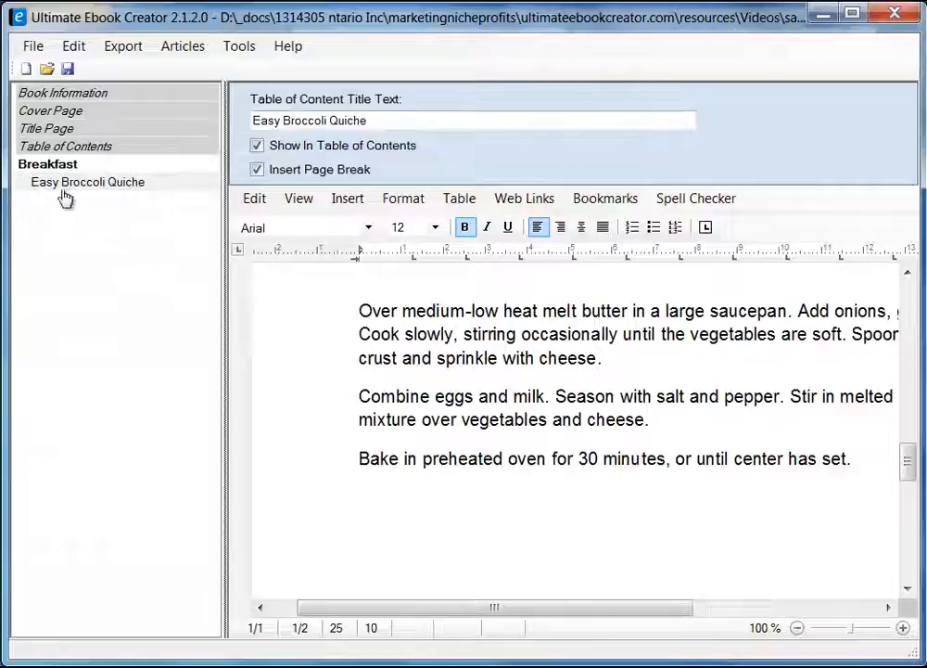
pyautogui.rightClick(56, 229)
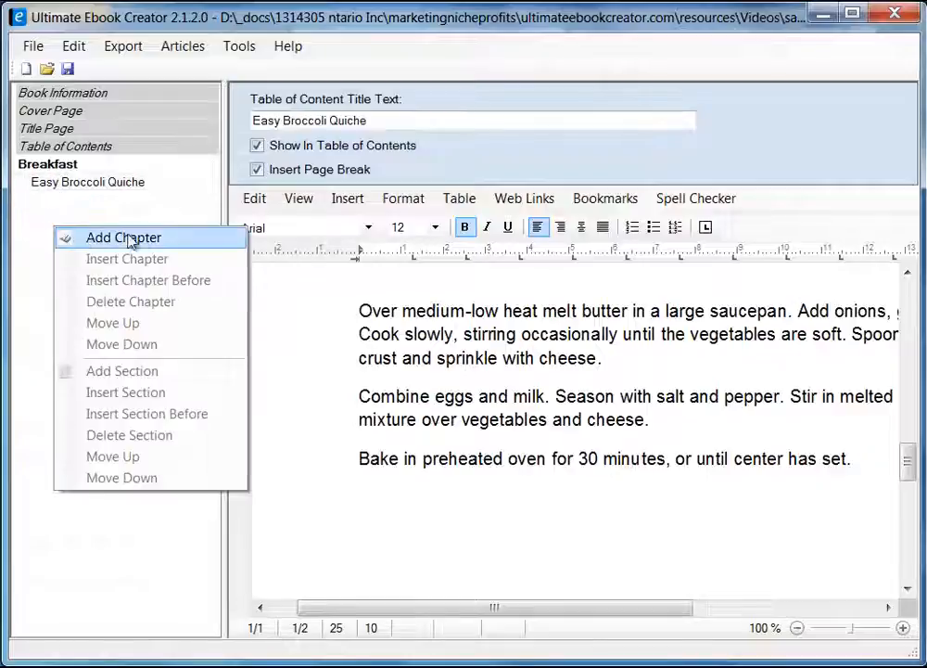
pyautogui.click(139, 240)
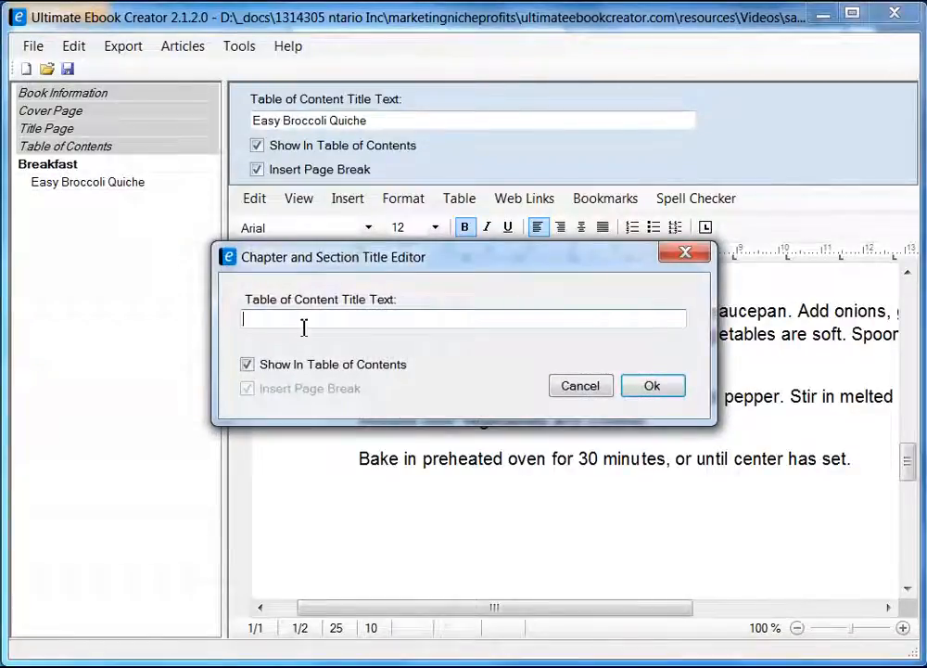
pyautogui.write('Main Course')
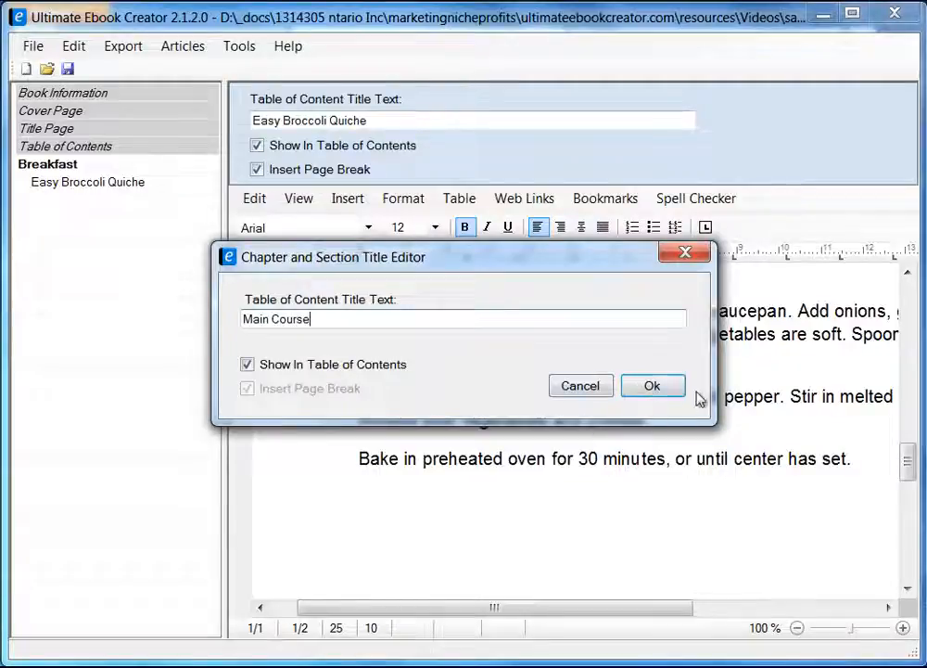
pyautogui.click(652, 385)
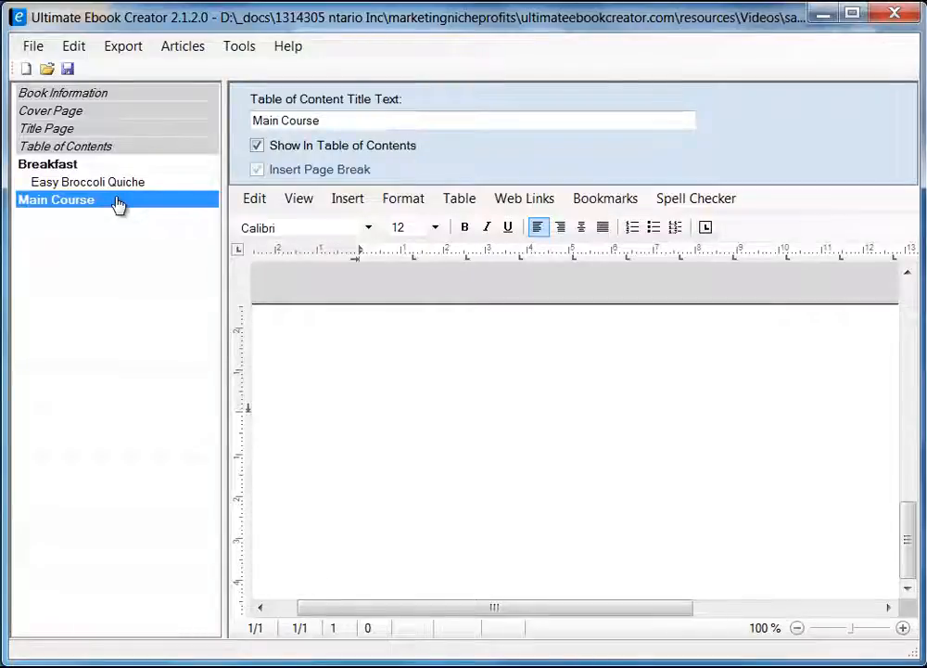
# Add a 'Chicken Pot Pie' section to Main Course with Insert Page Break enabled.
pyautogui.rightClick(118, 204)
pyautogui.click(207, 348)
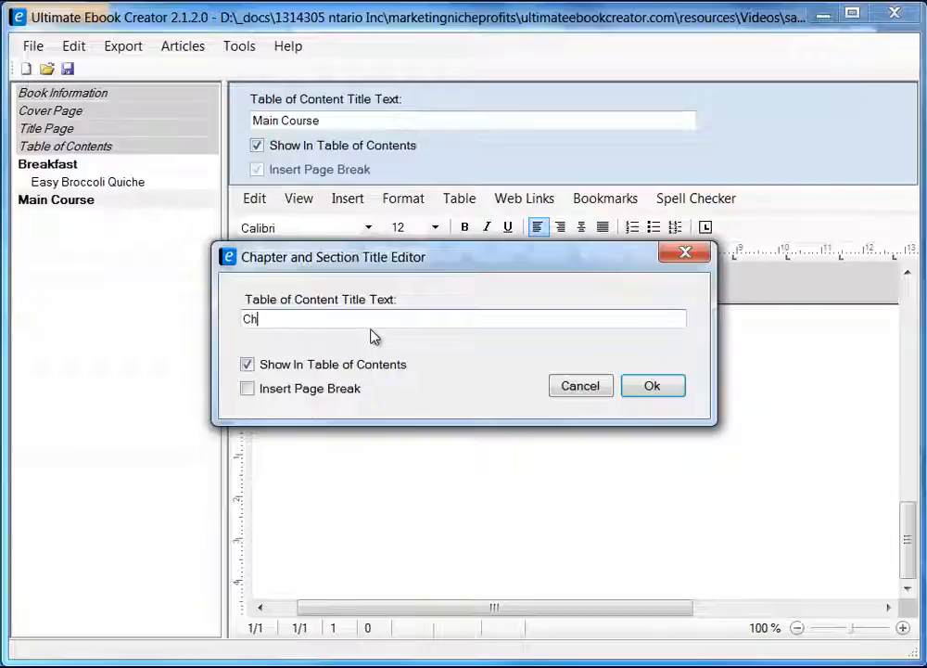
pyautogui.write('Chicken ')
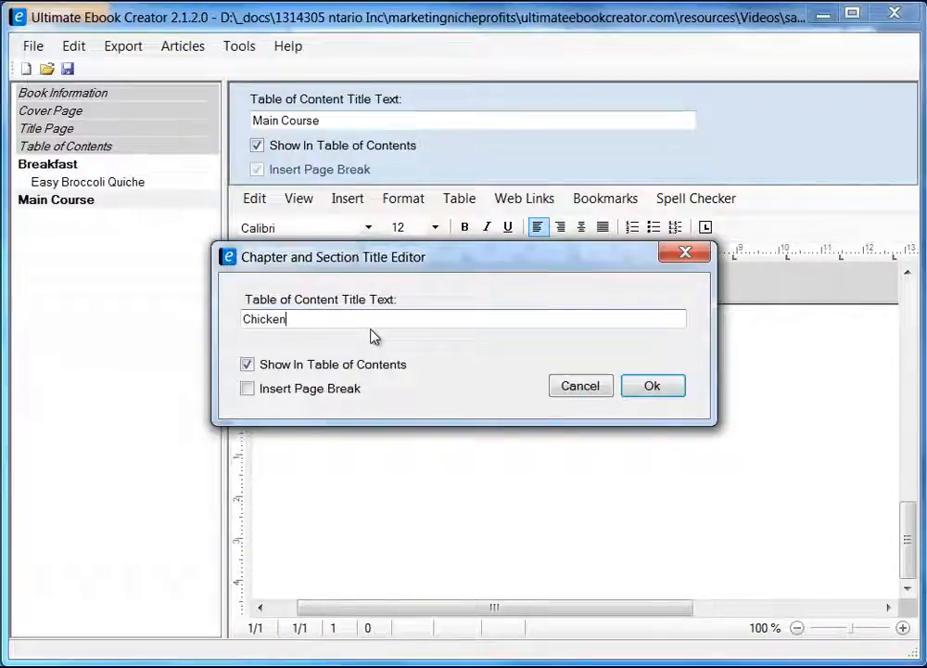
pyautogui.write('Pot P')
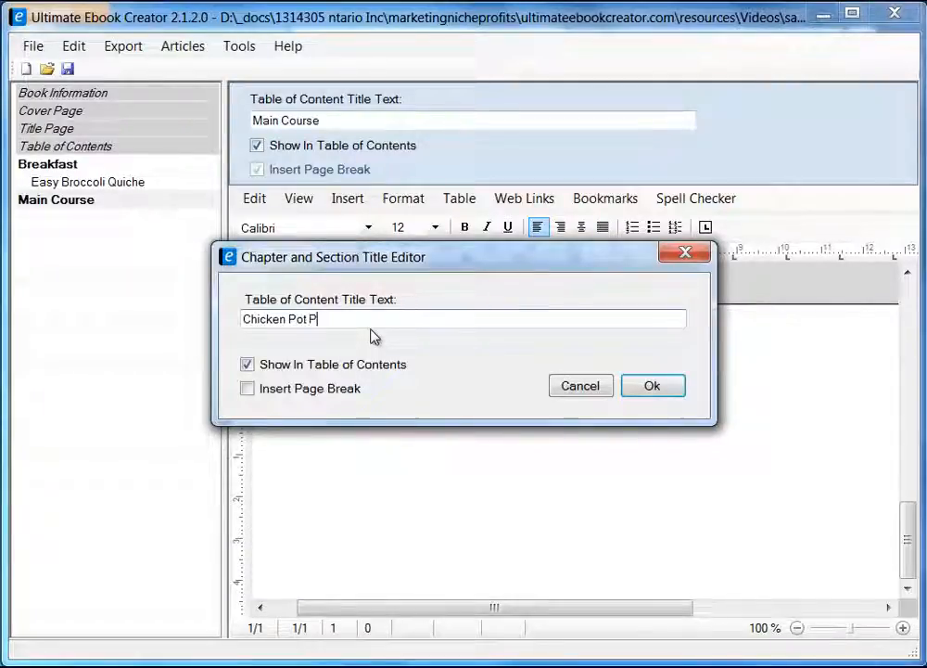
pyautogui.write('ie')
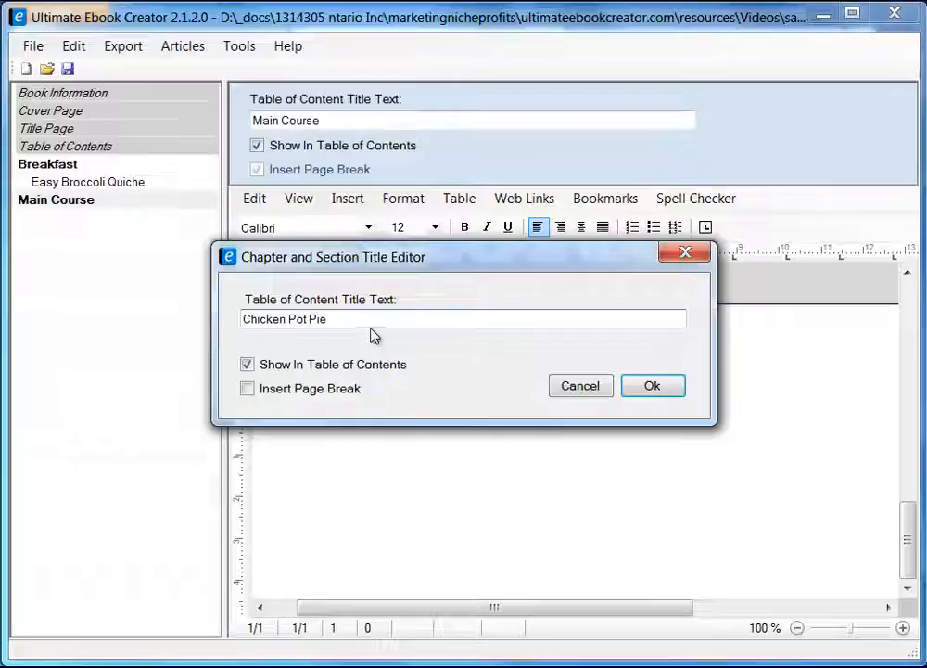
pyautogui.click(250, 391)
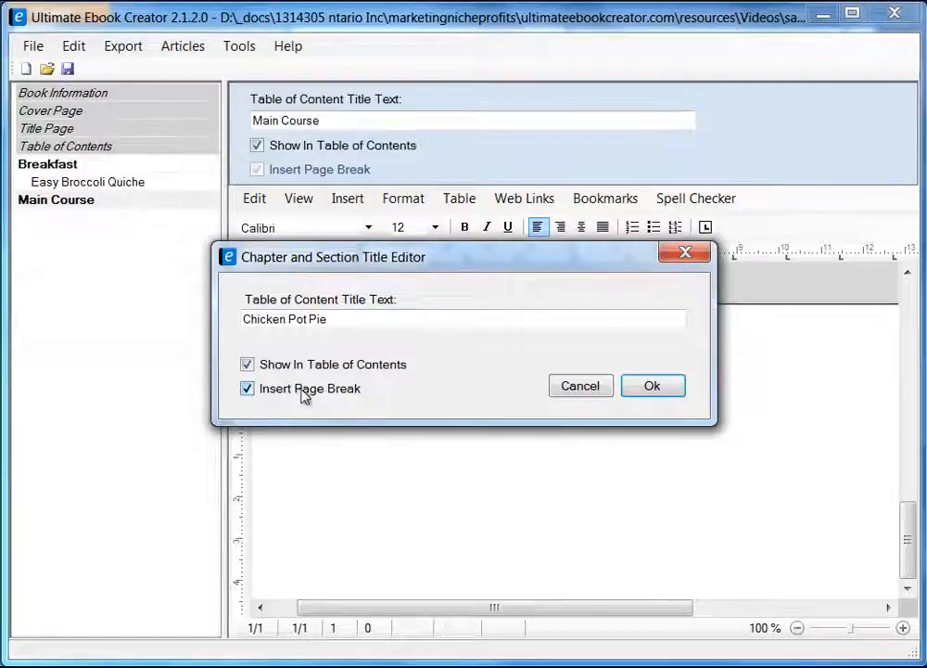
pyautogui.click(652, 388)
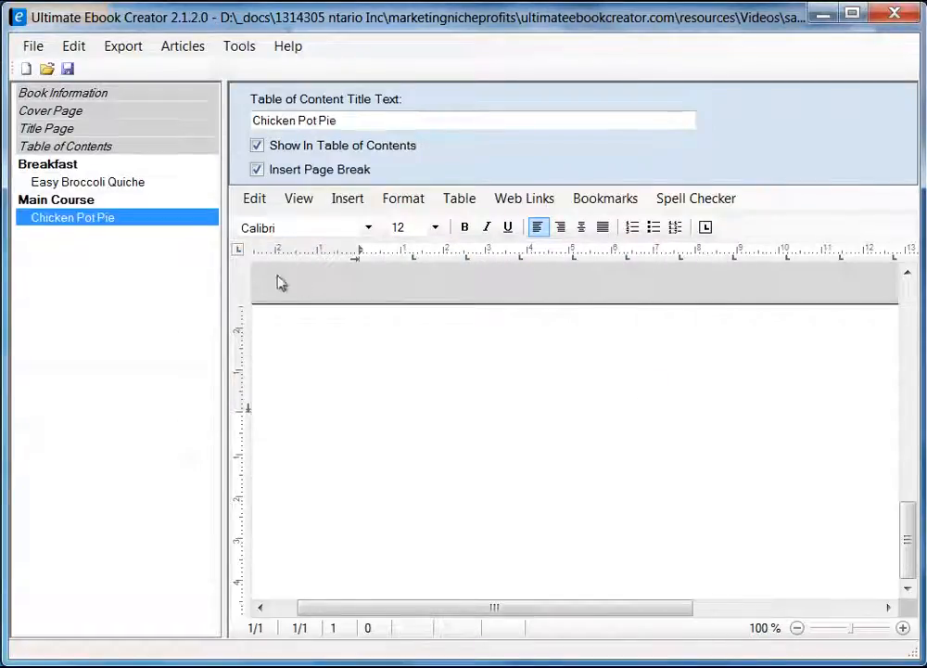
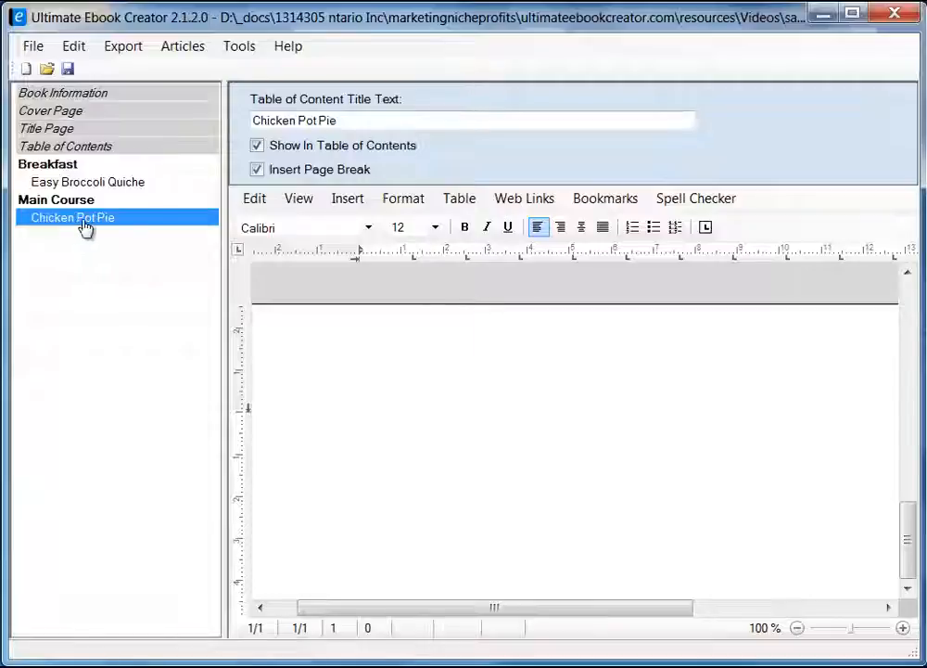
# Type 'Chicken Pot Pie Recipe' on the empty Chicken Pot Pie chapter page.
pyautogui.click(377, 121)
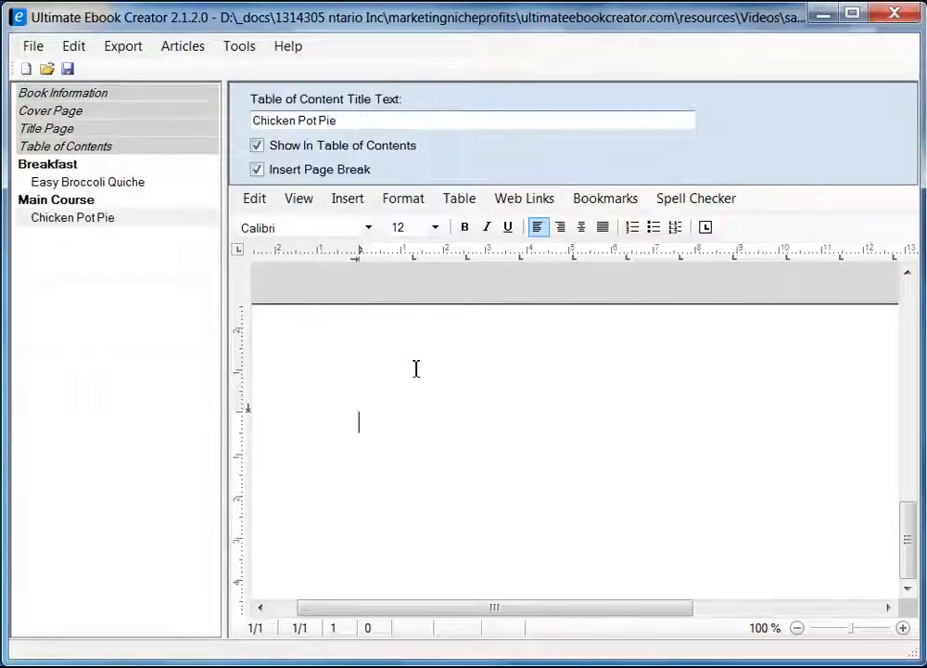
pyautogui.click(519, 383)
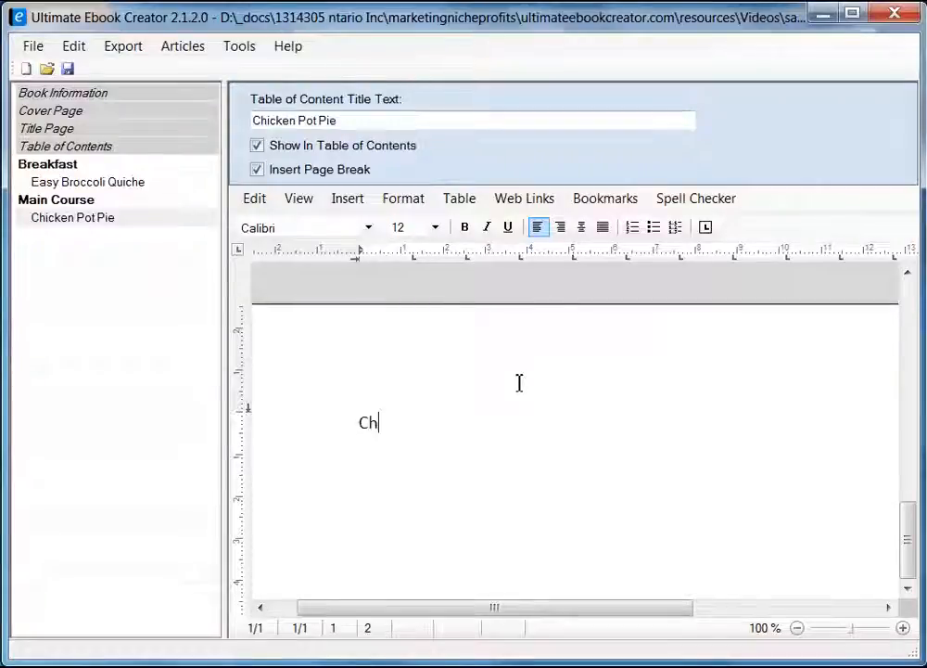
pyautogui.write('Chicken')
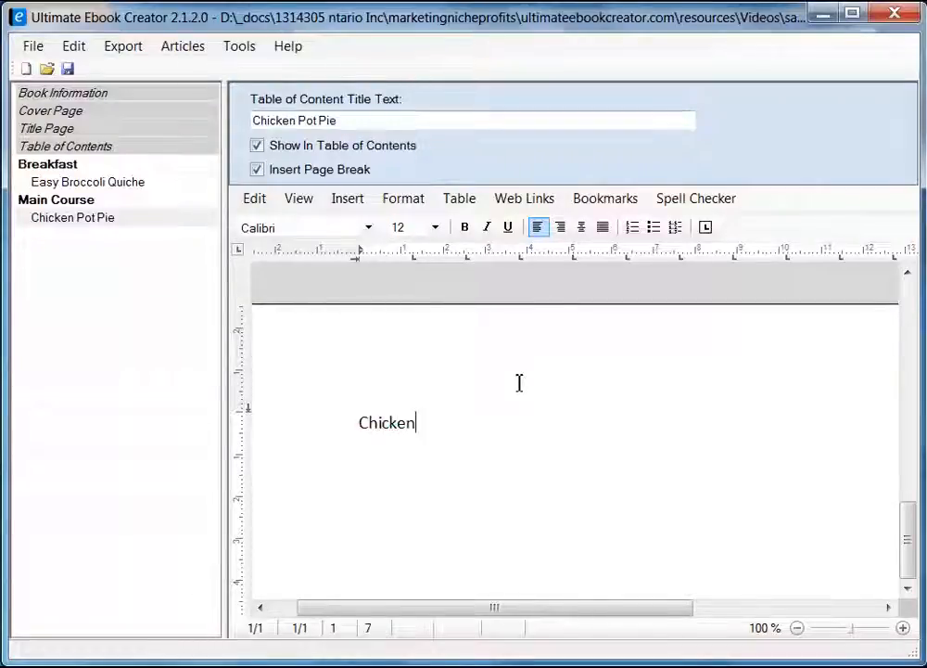
pyautogui.write(' Pot Pie Recip')
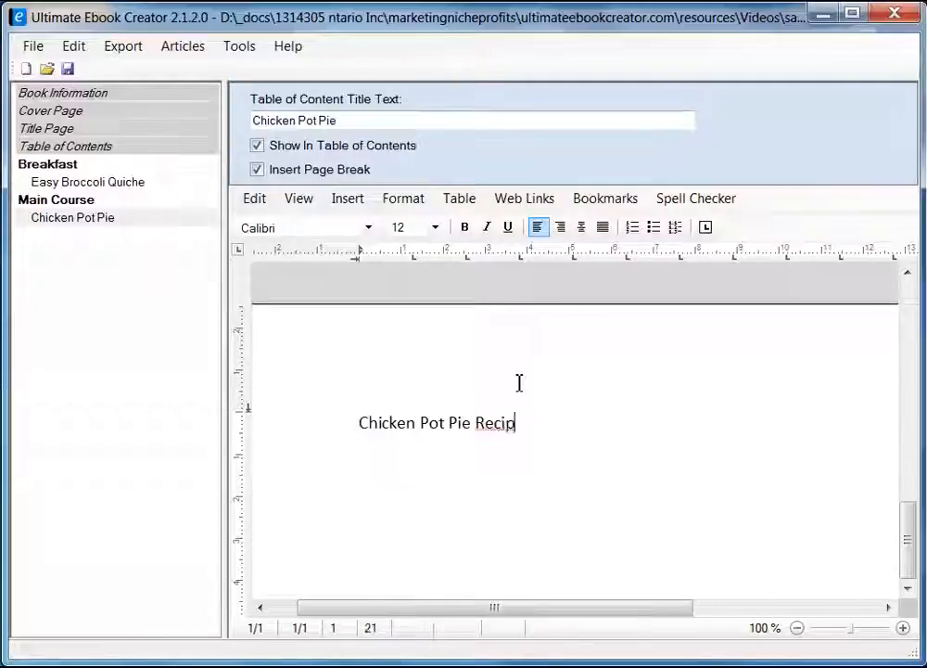
pyautogui.write('e')
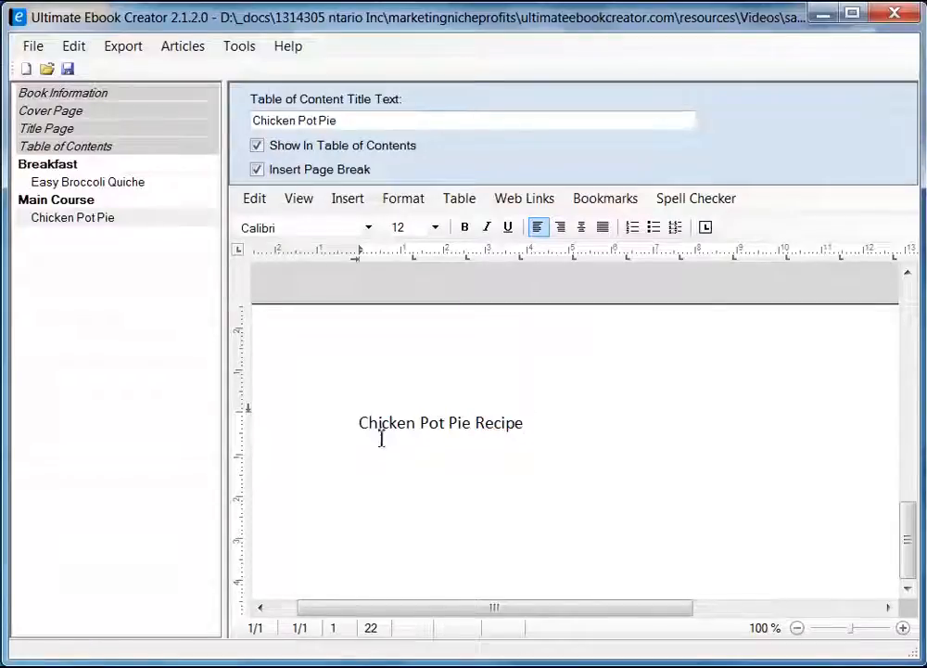
# Delete the Chicken Pot Pie Recipe heading text so the page is empty again.
pyautogui.moveTo(361, 424); pyautogui.dragTo(527, 423)
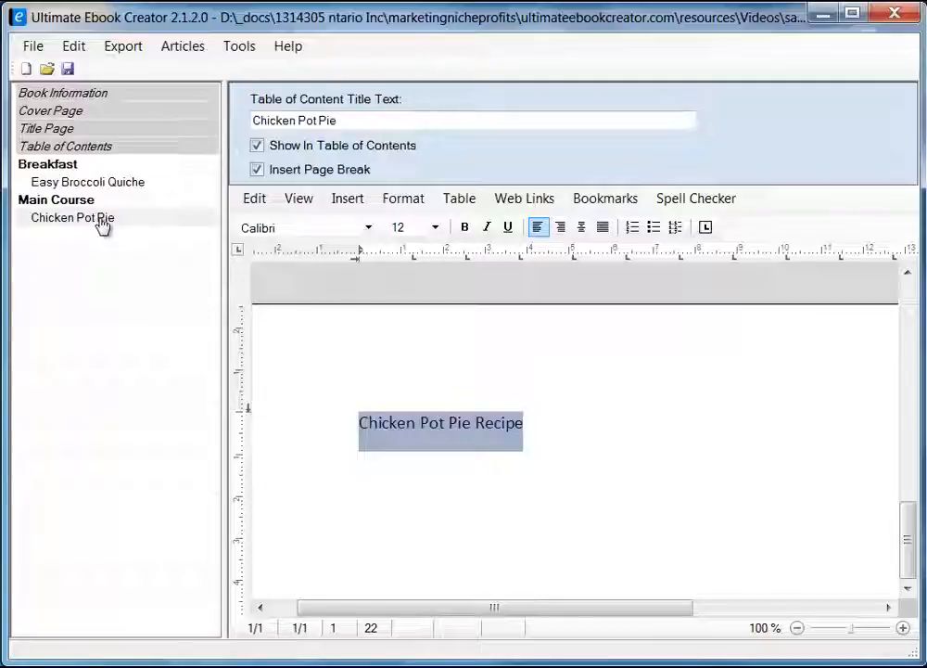
pyautogui.click(568, 423)
pyautogui.press('BackSpace')
pyautogui.press('BackSpace')
pyautogui.press('BackSpace')
pyautogui.press('BackSpace')
pyautogui.press('BackSpace')
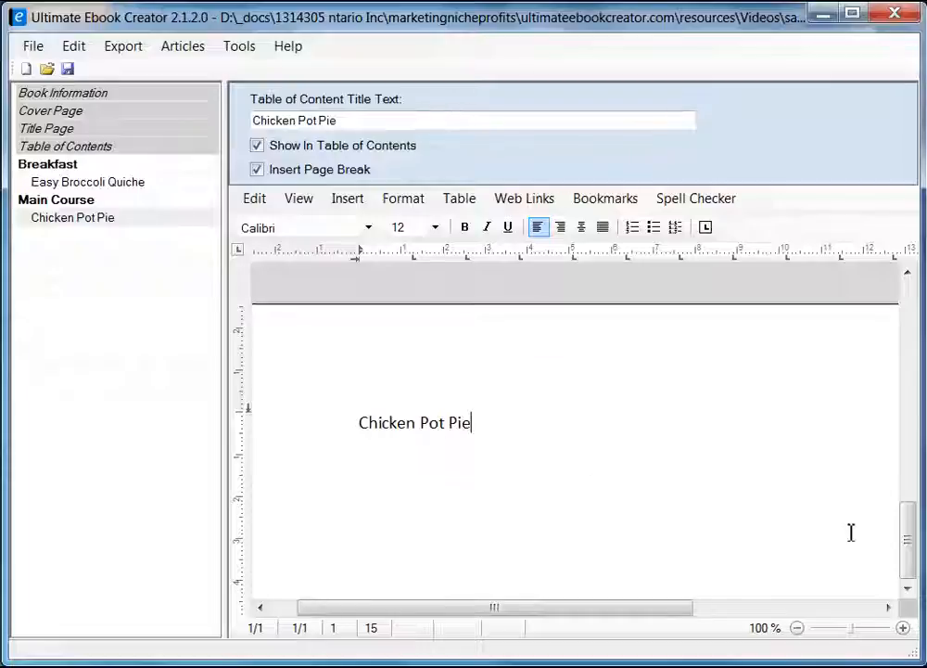
pyautogui.moveTo(911, 541); pyautogui.dragTo(907, 345)
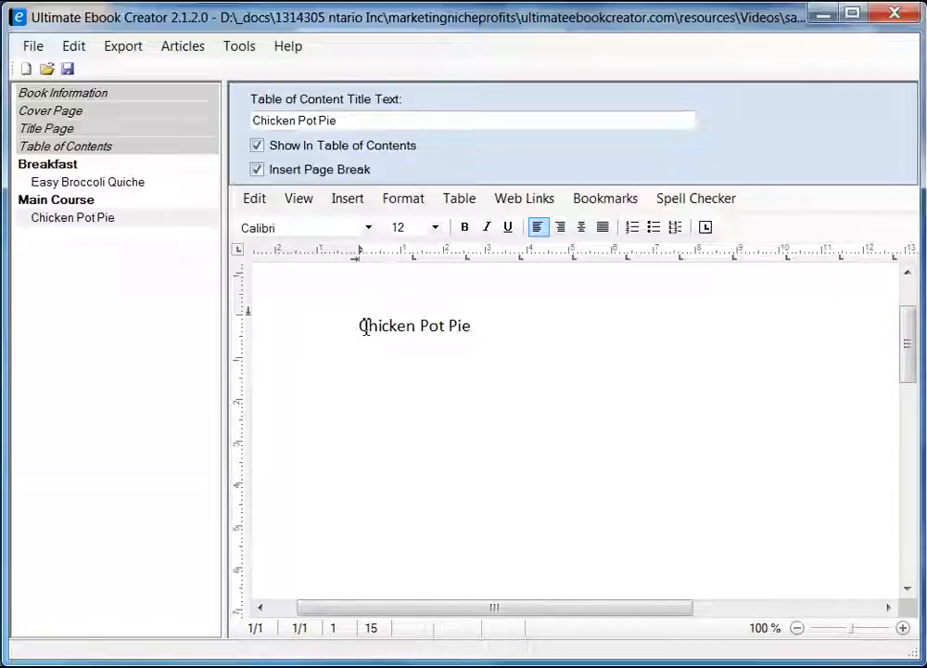
pyautogui.moveTo(361, 325); pyautogui.dragTo(474, 334)
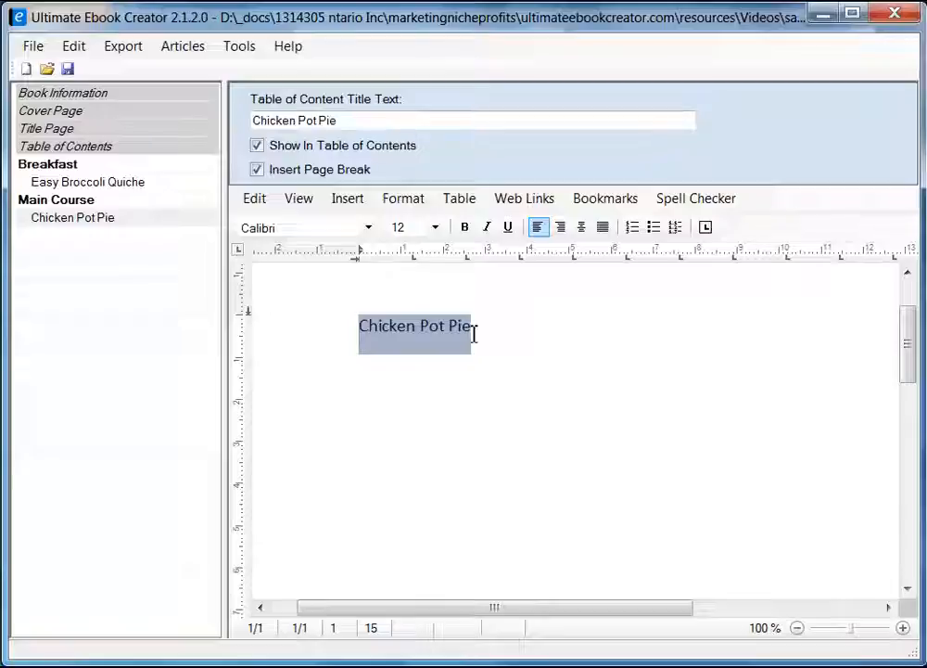
pyautogui.press('Delete')
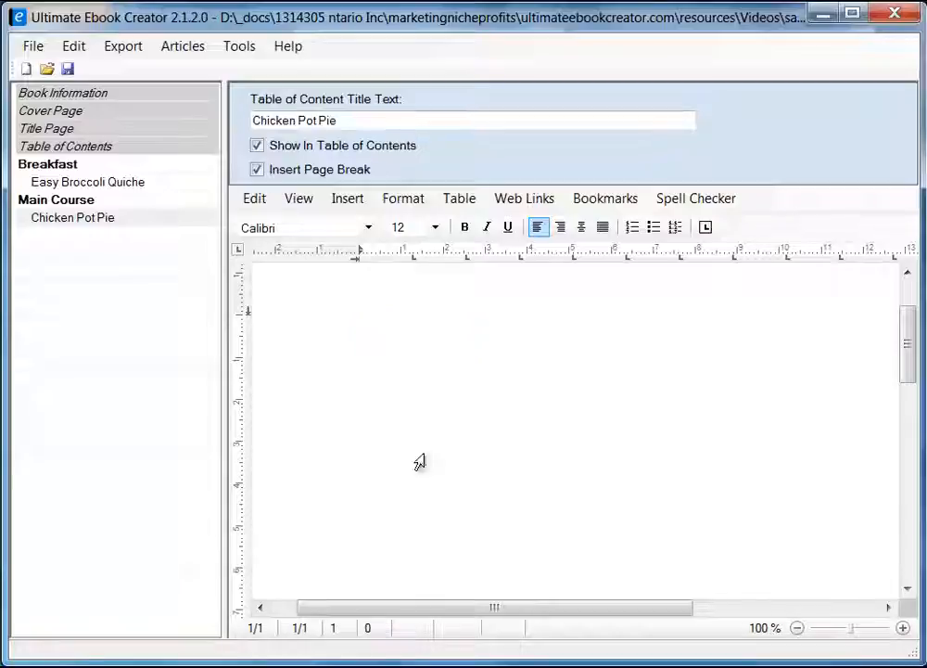
pyautogui.hotkey('alt', 'Tab')
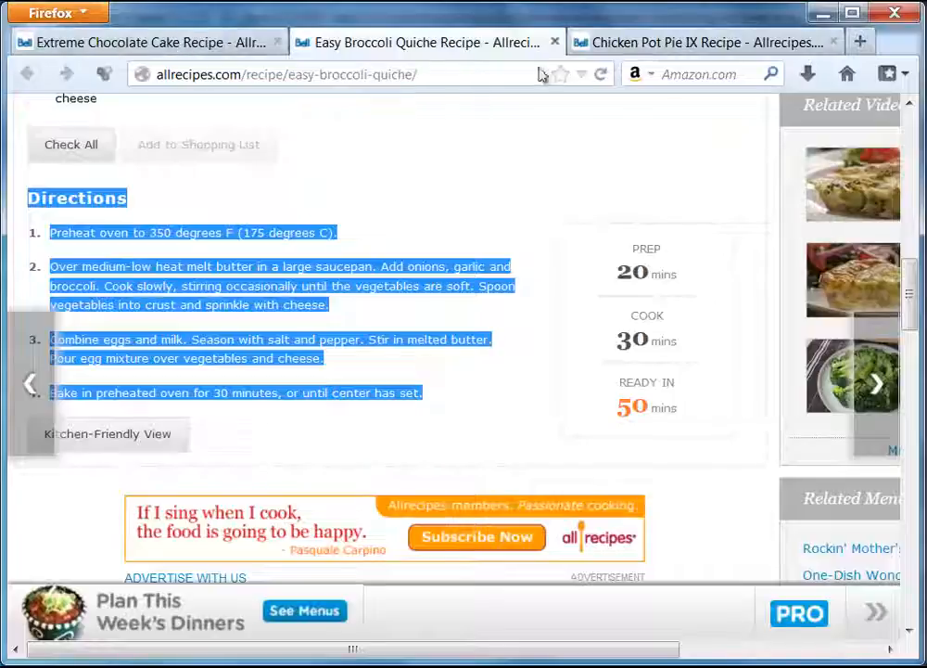
# Copy the recipe photo from the Chicken Pot Pie IX page in Firefox.
pyautogui.click(662, 46)
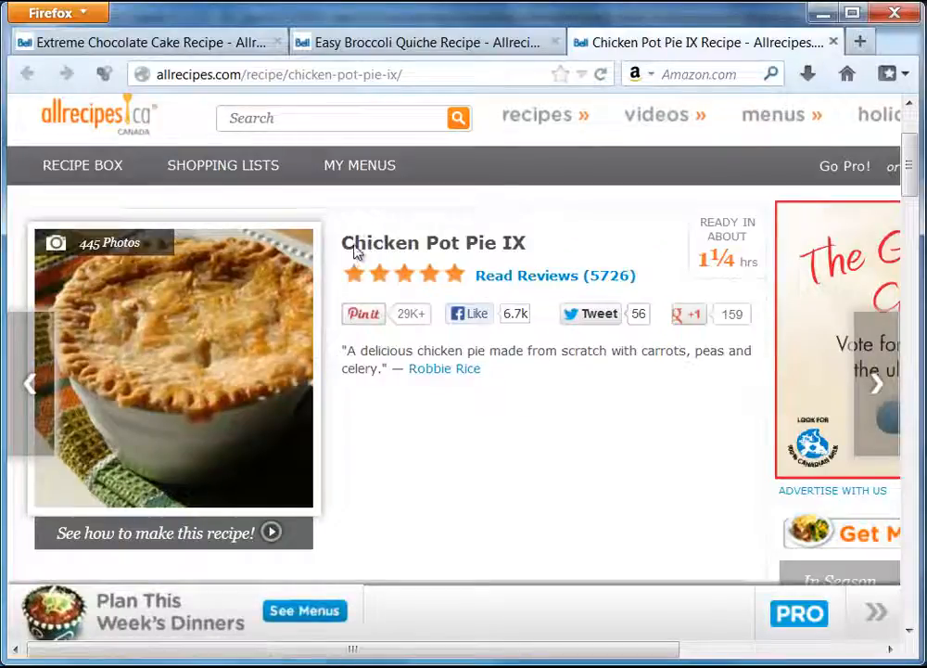
pyautogui.rightClick(195, 318)
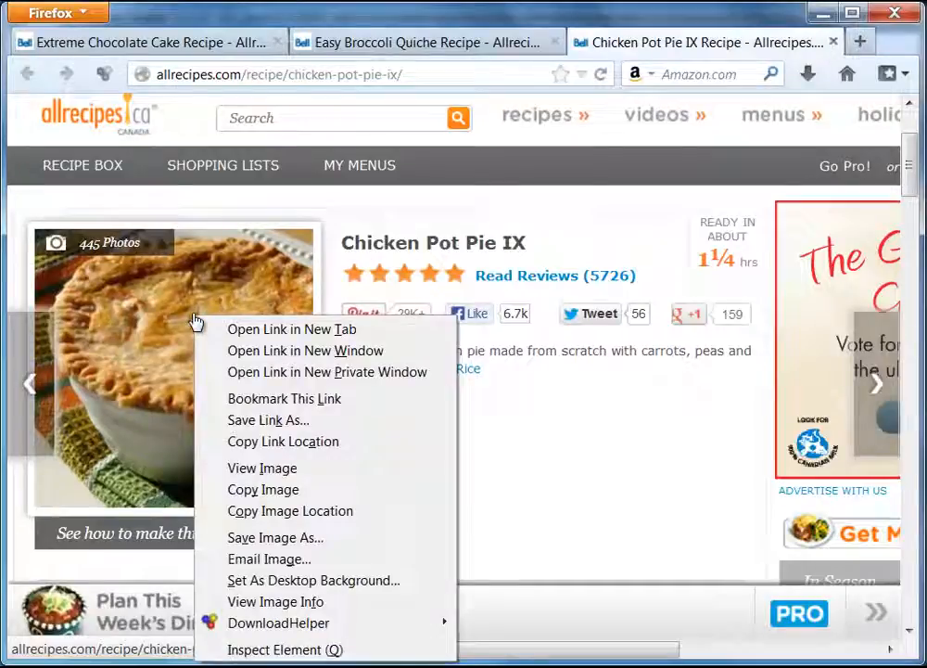
pyautogui.click(263, 491)
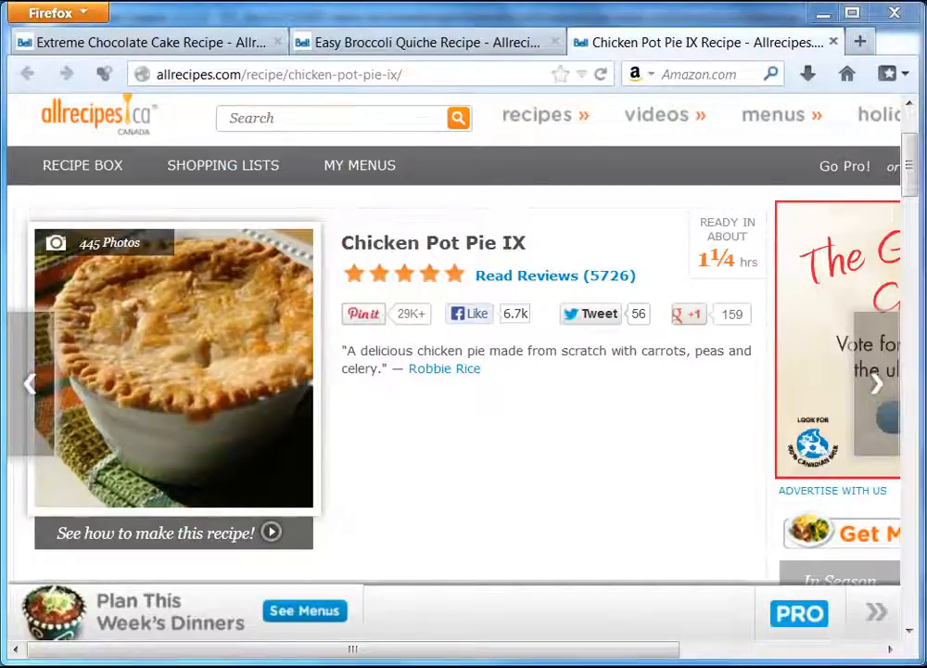
pyautogui.hotkey('alt', 'Tab')
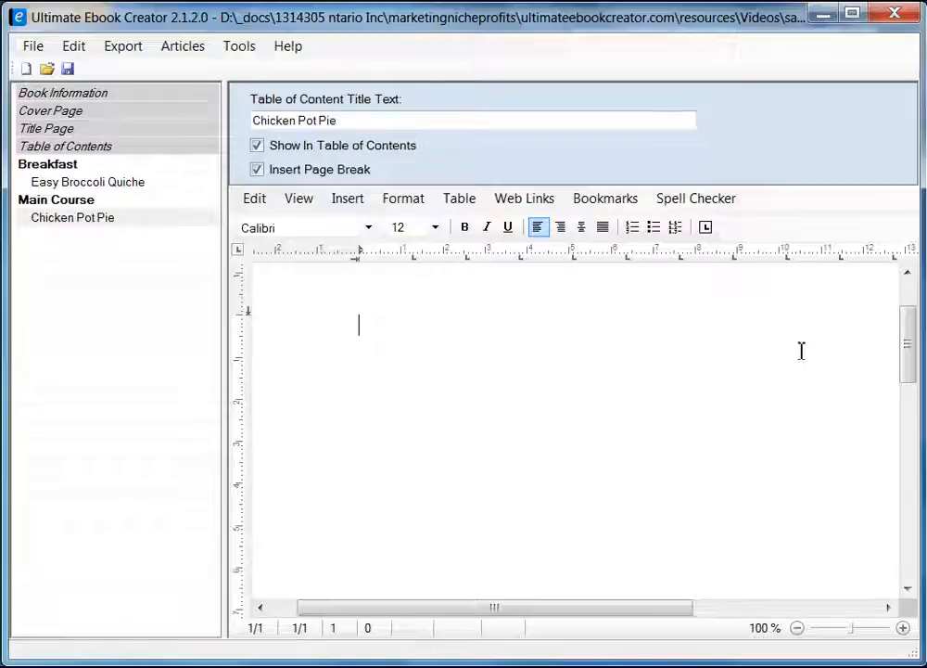
# Paste the copied photo onto the Chicken Pot Pie page as an image.
pyautogui.moveTo(907, 351); pyautogui.dragTo(911, 331)
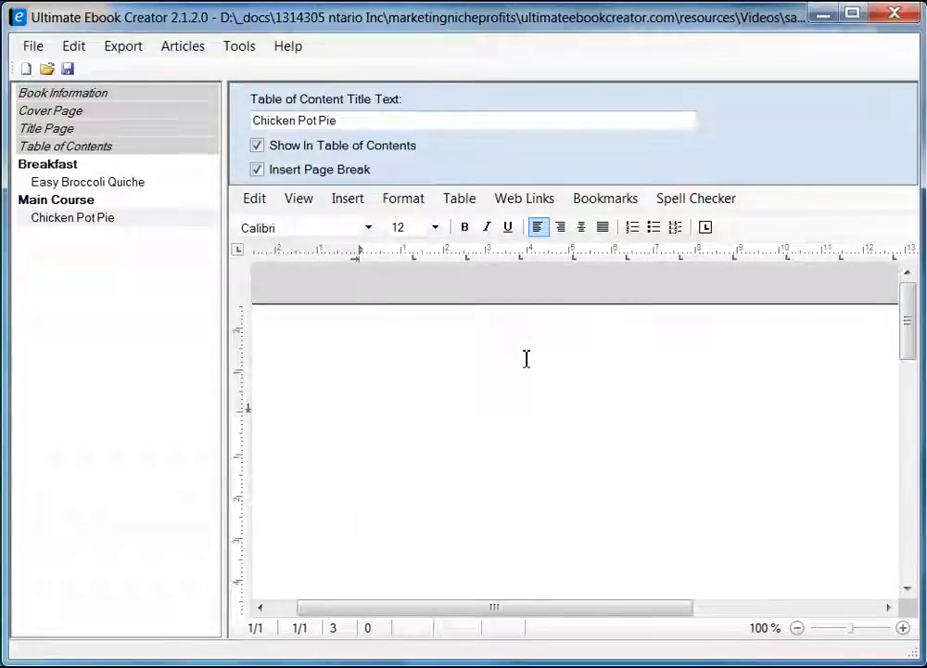
pyautogui.rightClick(380, 415)
pyautogui.moveTo(482, 467)
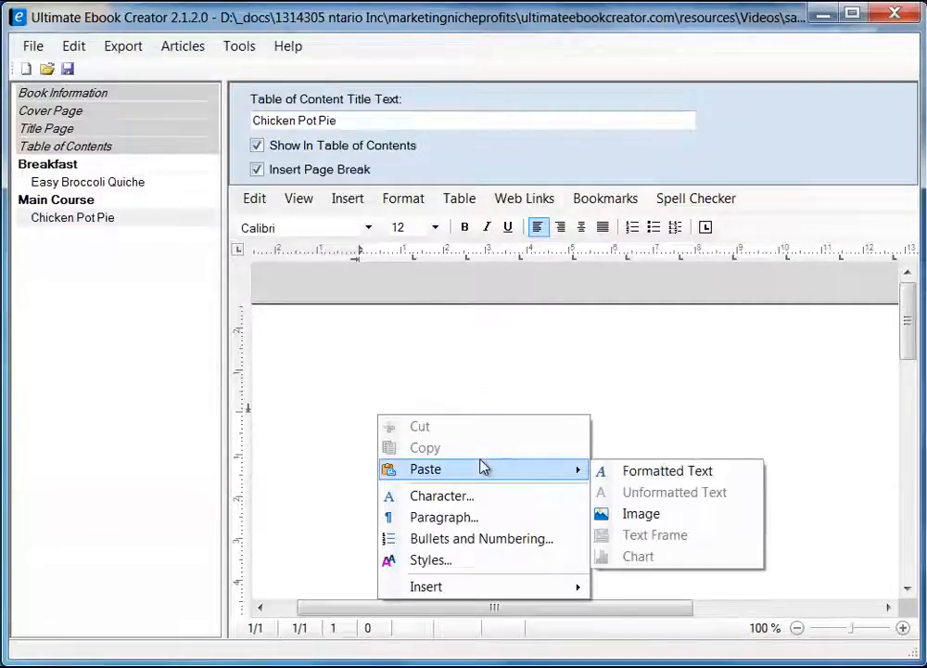
pyautogui.click(641, 517)
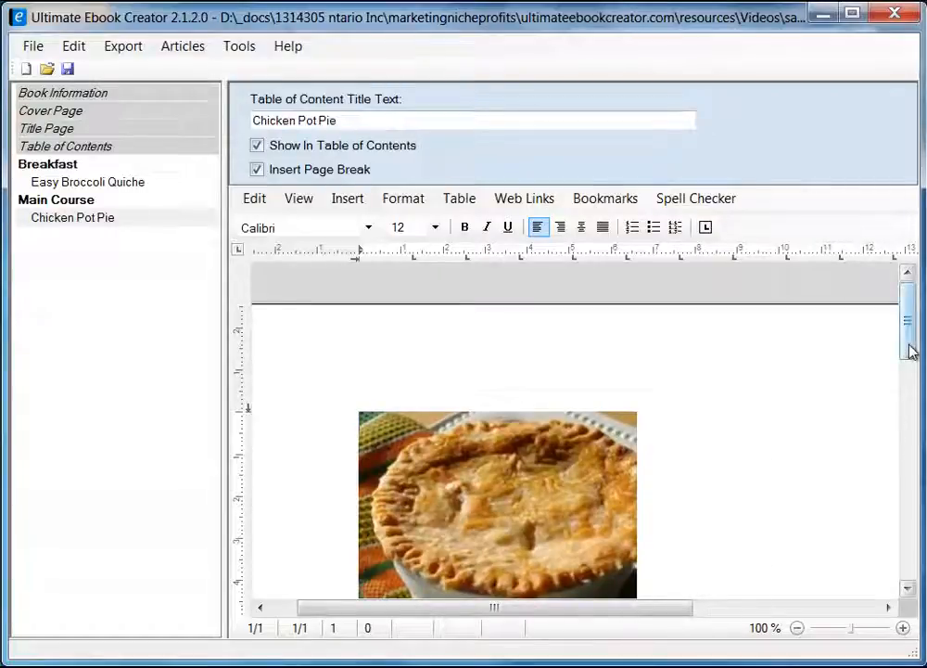
# Open the Image Attributes settings for the pasted pie photo.
pyautogui.moveTo(911, 350); pyautogui.dragTo(913, 382)
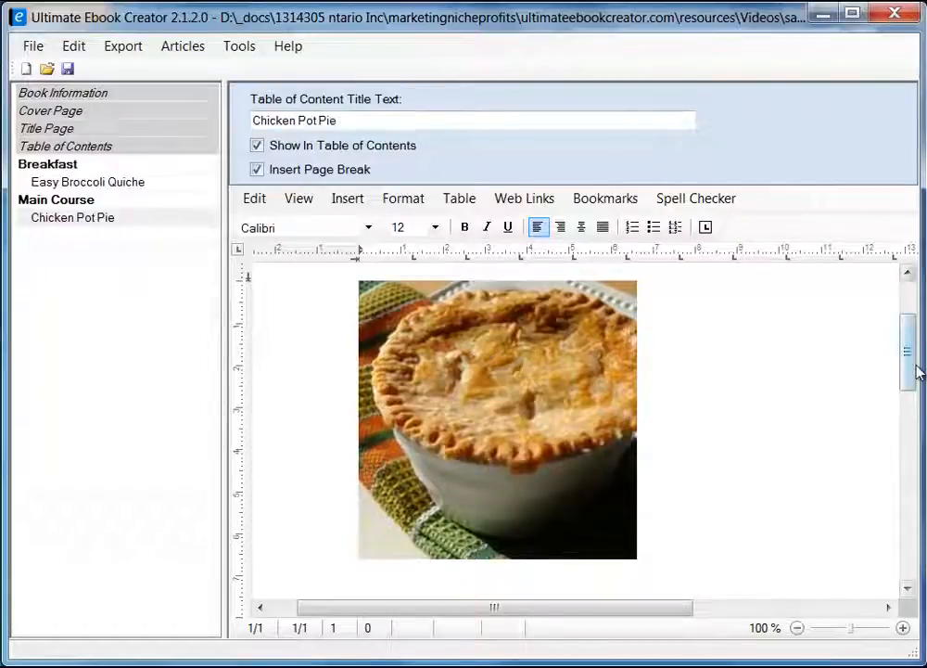
pyautogui.moveTo(916, 367); pyautogui.dragTo(913, 362)
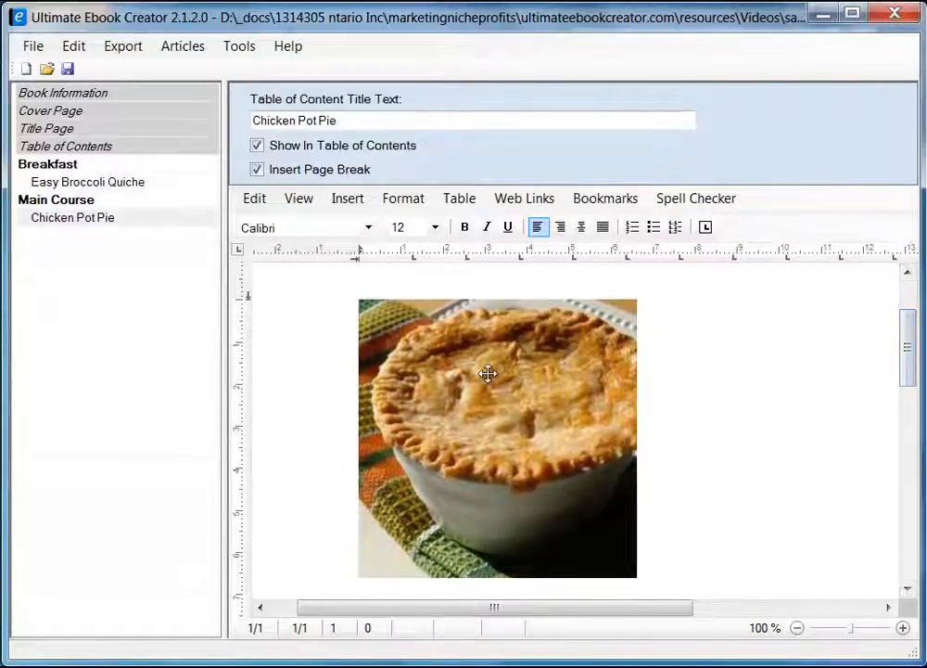
pyautogui.click(482, 426)
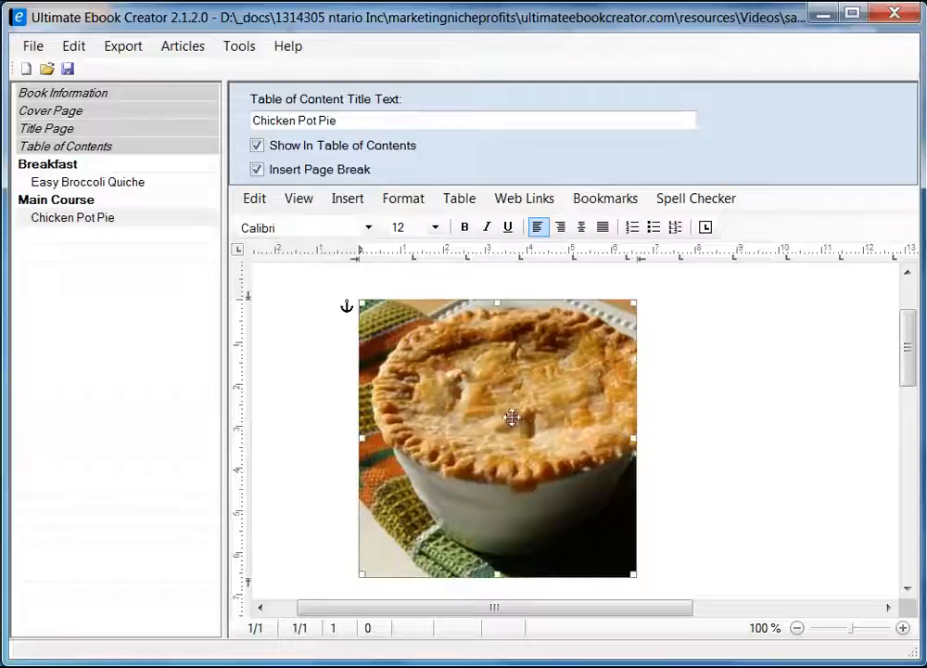
pyautogui.rightClick(456, 391)
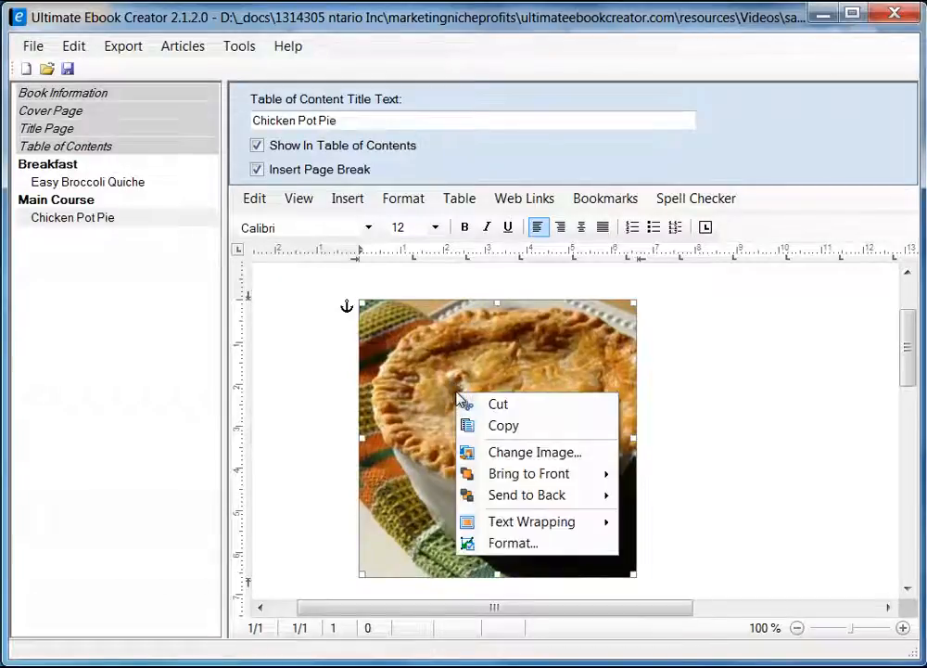
pyautogui.click(510, 543)
# Set the pie photo's text wrapping to Square and apply the image settings.
pyautogui.moveTo(342, 165); pyautogui.dragTo(536, 173)
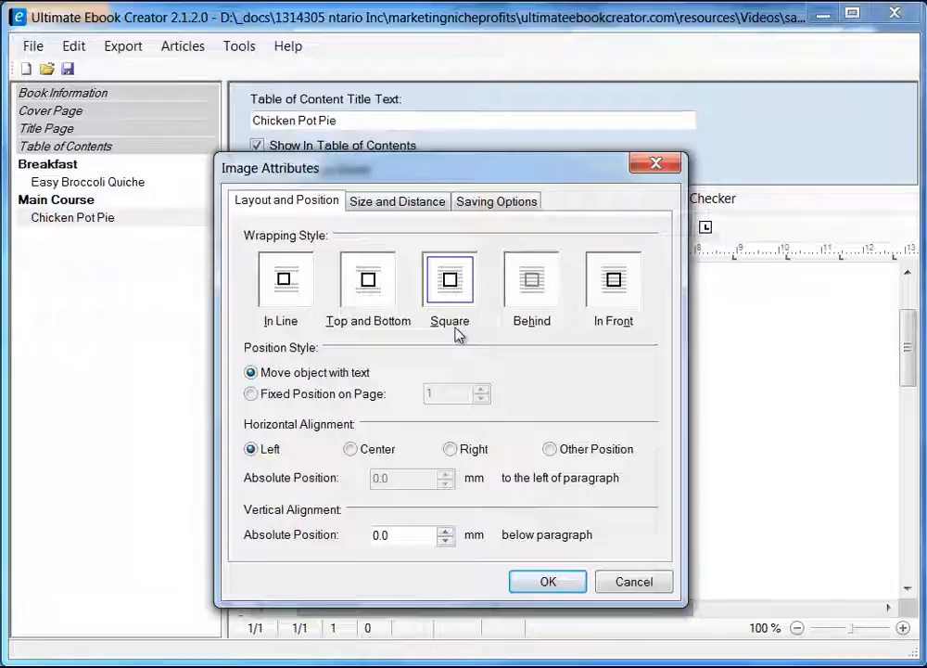
pyautogui.click(454, 281)
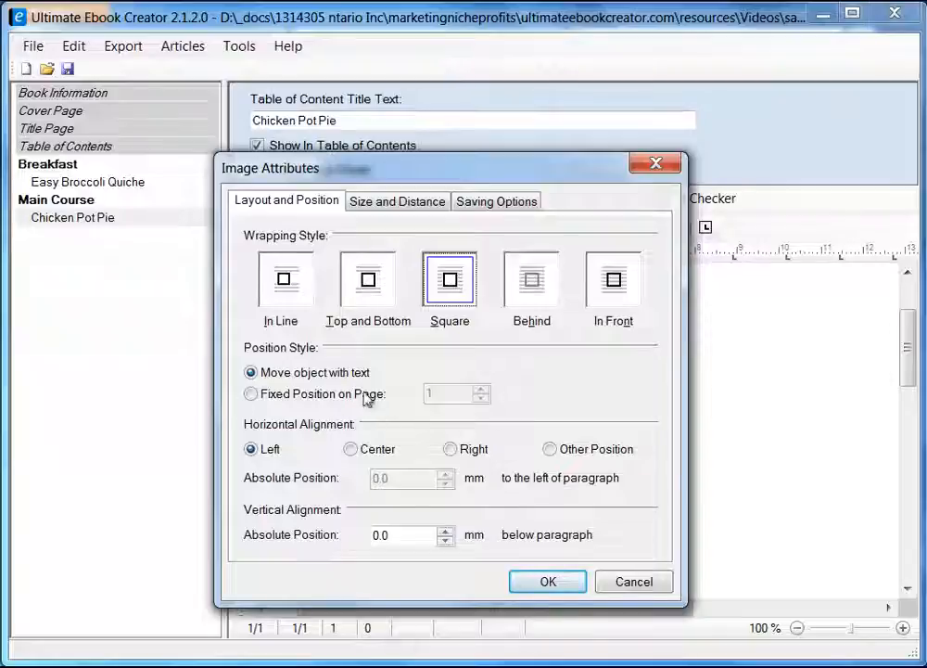
pyautogui.click(496, 202)
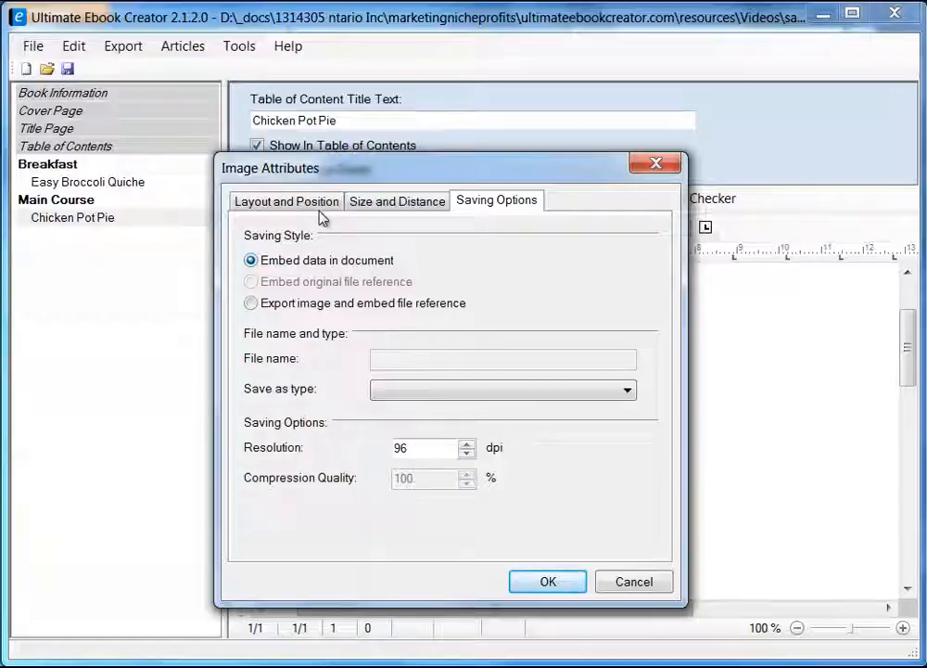
pyautogui.click(555, 582)
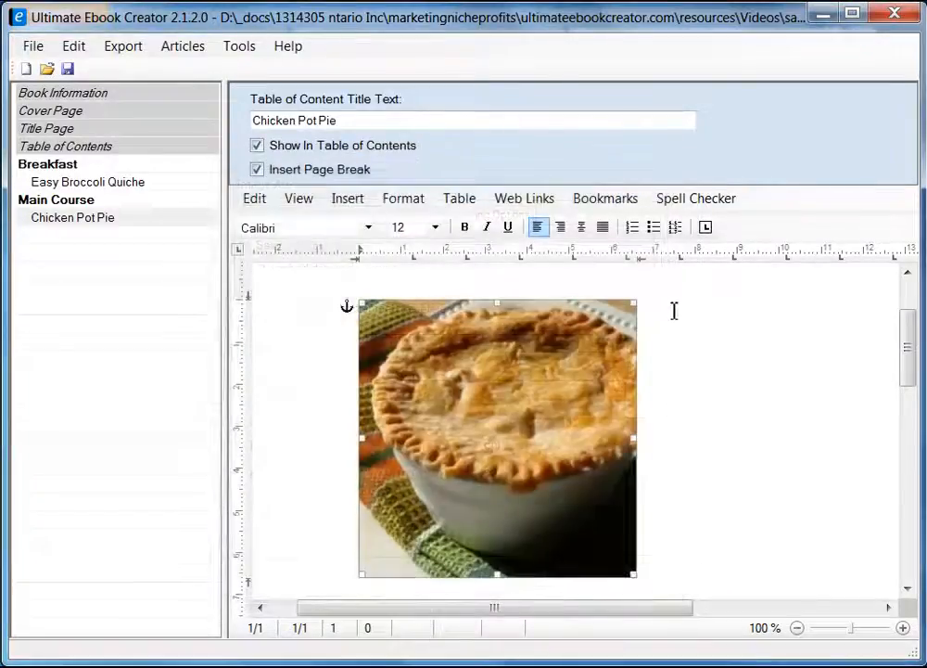
pyautogui.click(675, 311)
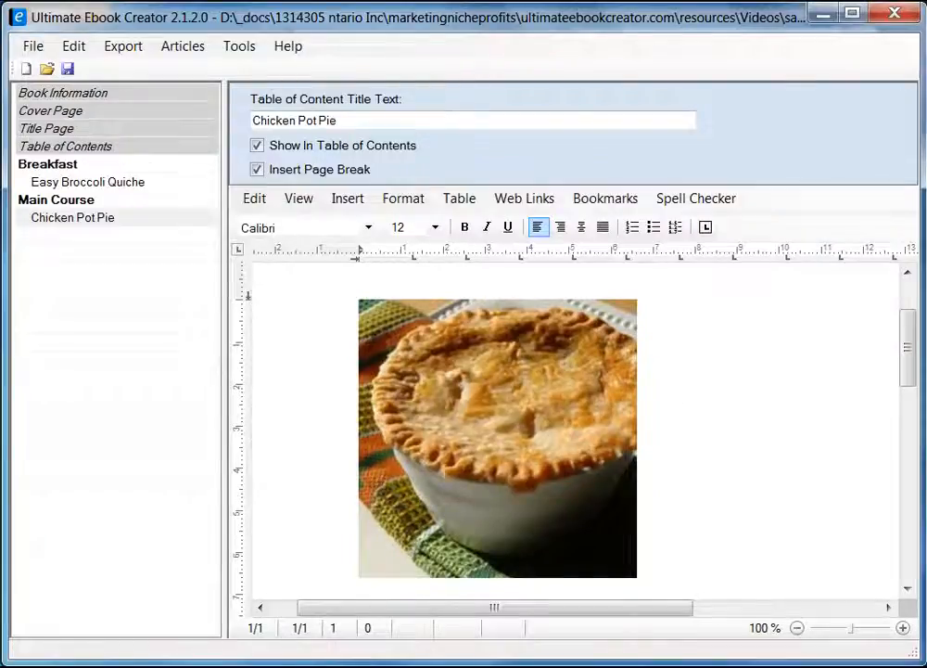
pyautogui.hotkey('alt', 'Tab')
# Copy the 'Chicken Pot Pie IX' title from Firefox and paste it as formatted text beside the photo.
pyautogui.moveTo(344, 243); pyautogui.dragTo(525, 243)
pyautogui.rightClick(521, 247)
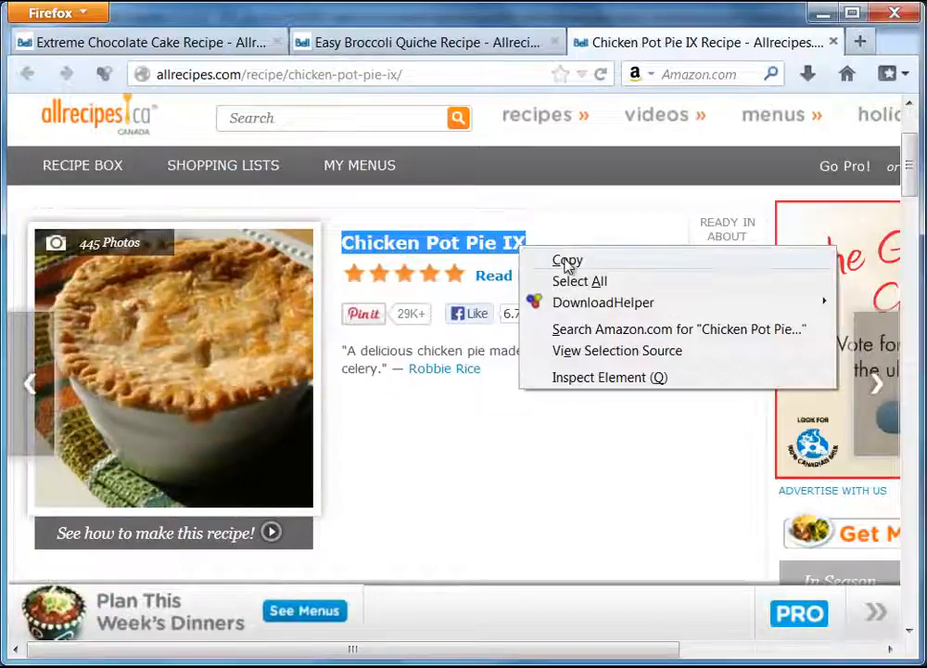
pyautogui.click(568, 263)
pyautogui.click(820, 14)
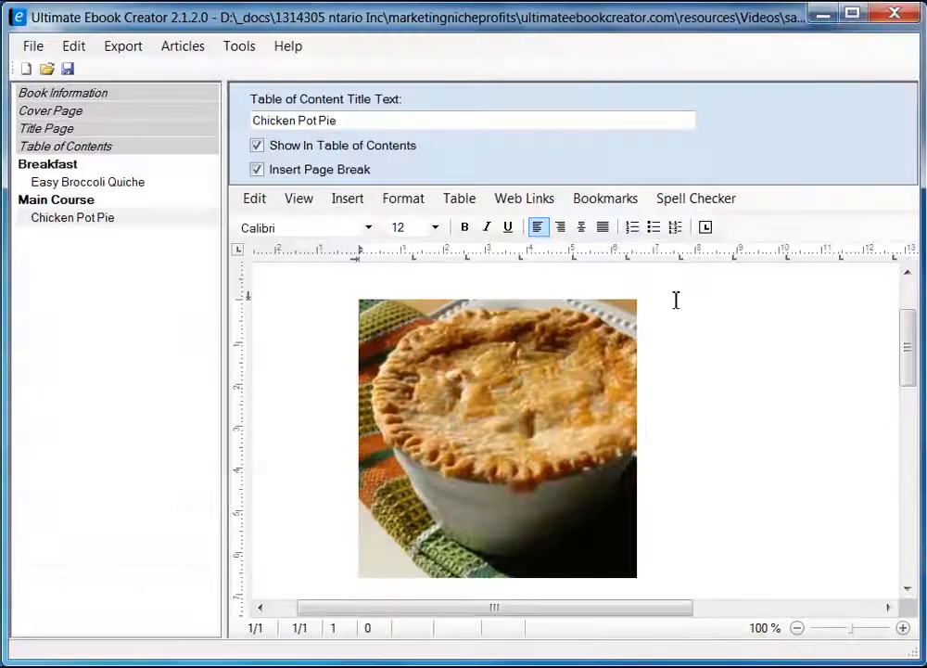
pyautogui.rightClick(682, 306)
pyautogui.moveTo(767, 370)
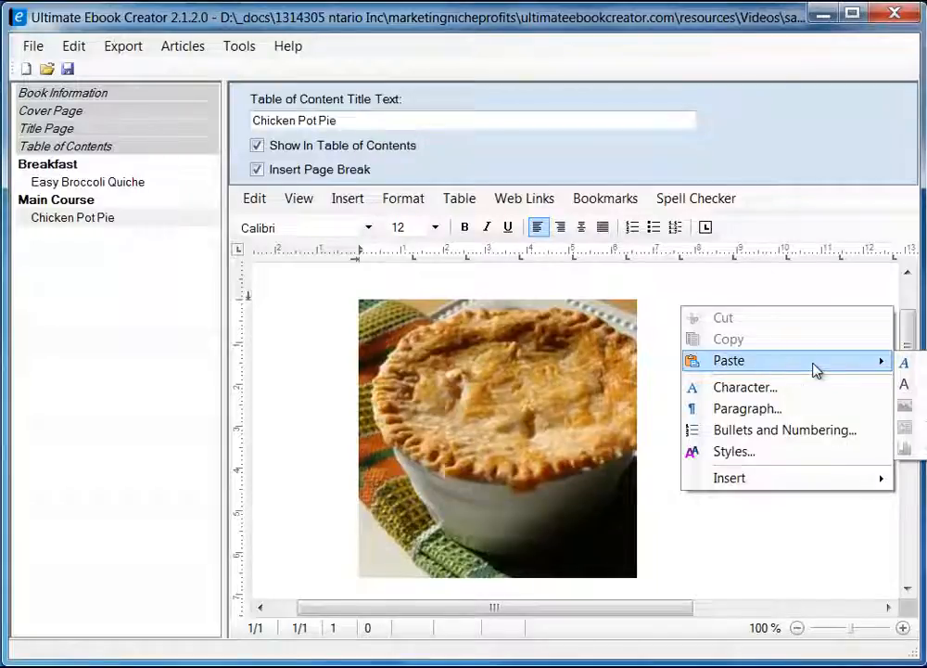
pyautogui.click(904, 362)
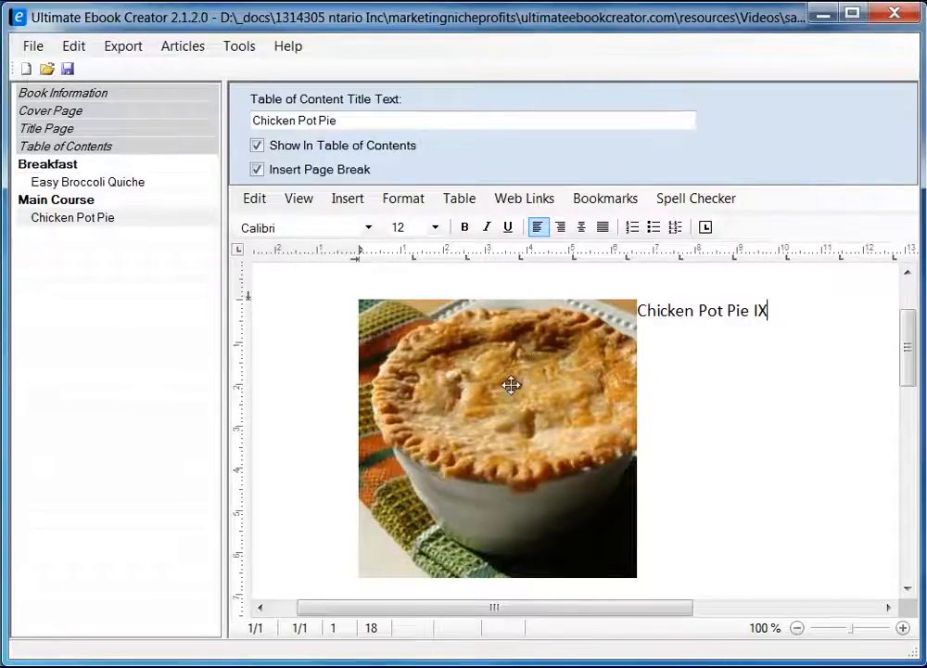
pyautogui.moveTo(225, 338); pyautogui.dragTo(176, 351)
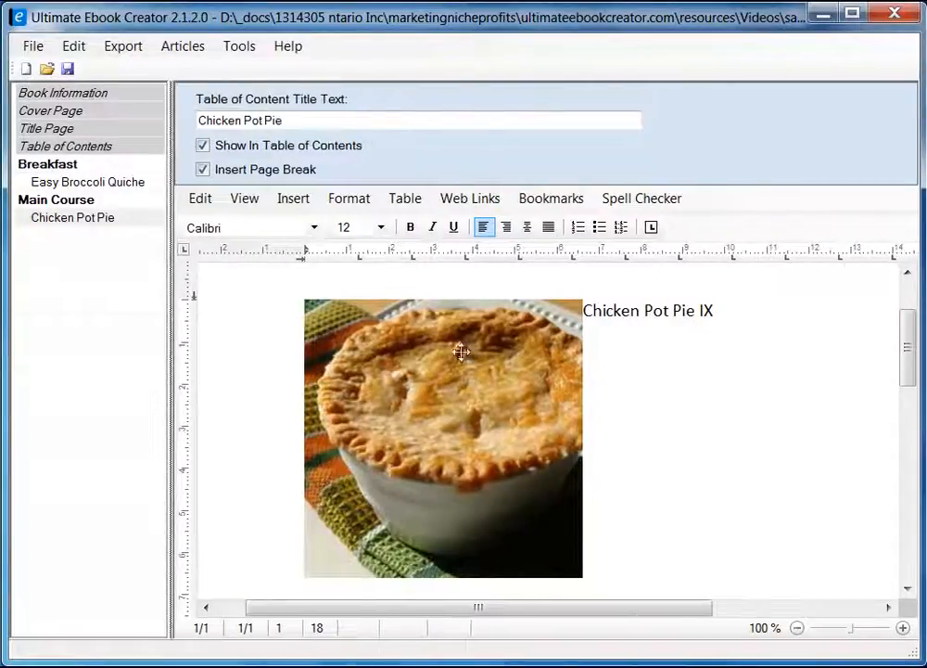
# Set the pie photo's right distance to 5 mm in its Size and Distance settings.
pyautogui.click(473, 348)
pyautogui.rightClick(471, 392)
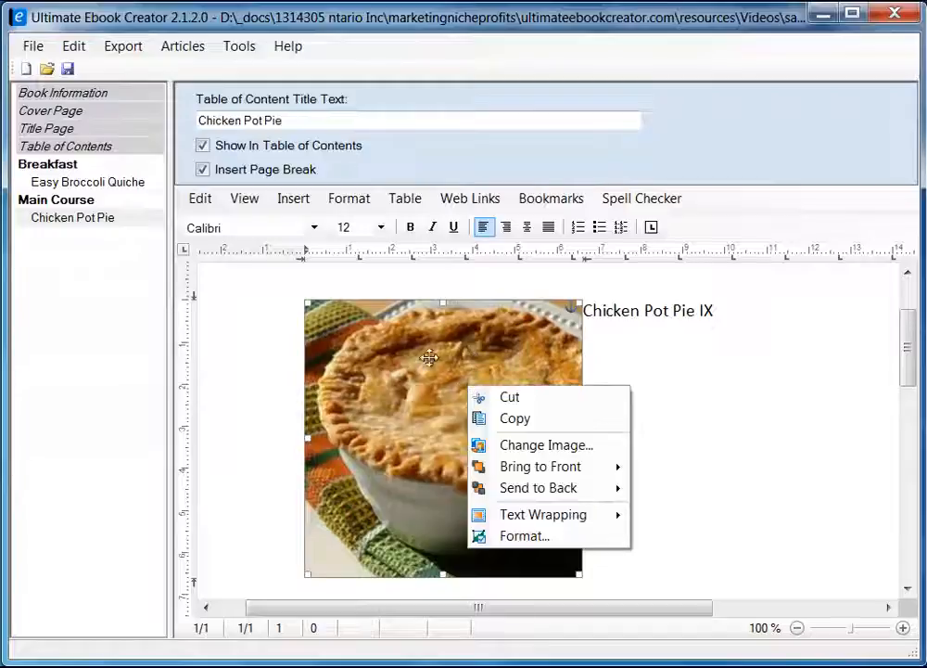
pyautogui.click(533, 536)
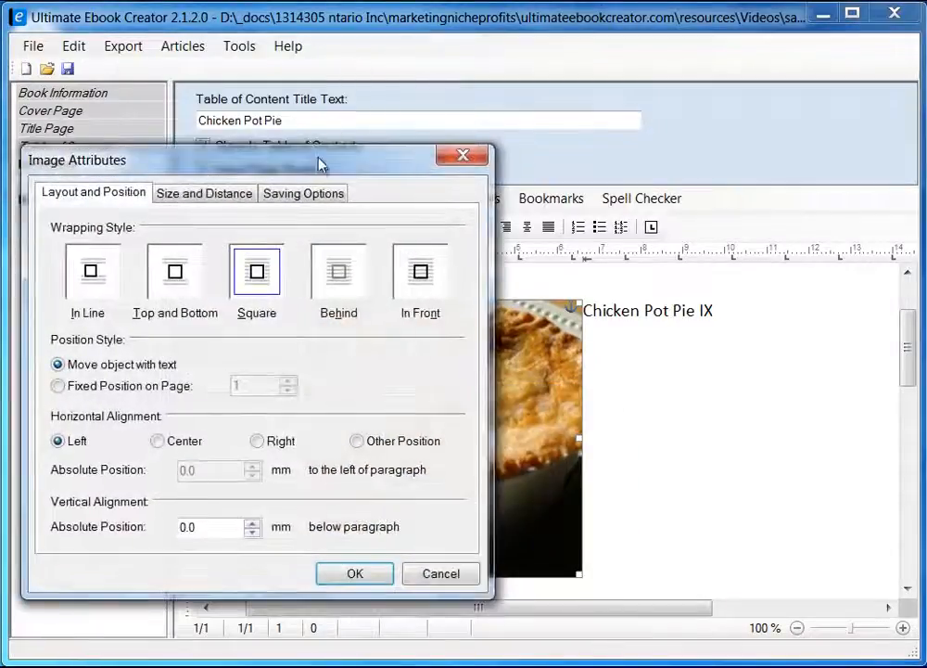
pyautogui.moveTo(321, 161); pyautogui.dragTo(516, 141)
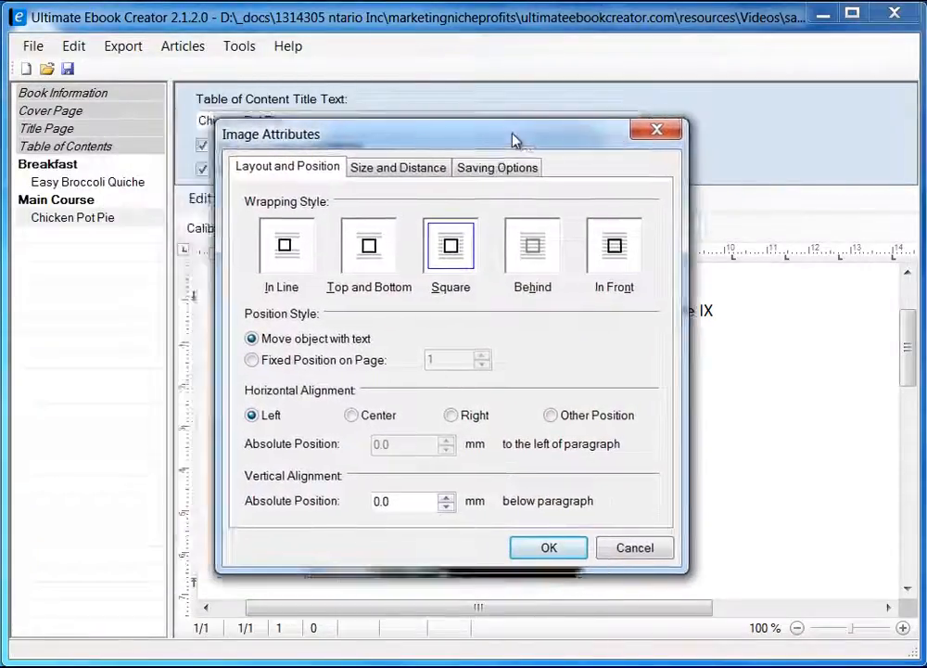
pyautogui.click(385, 168)
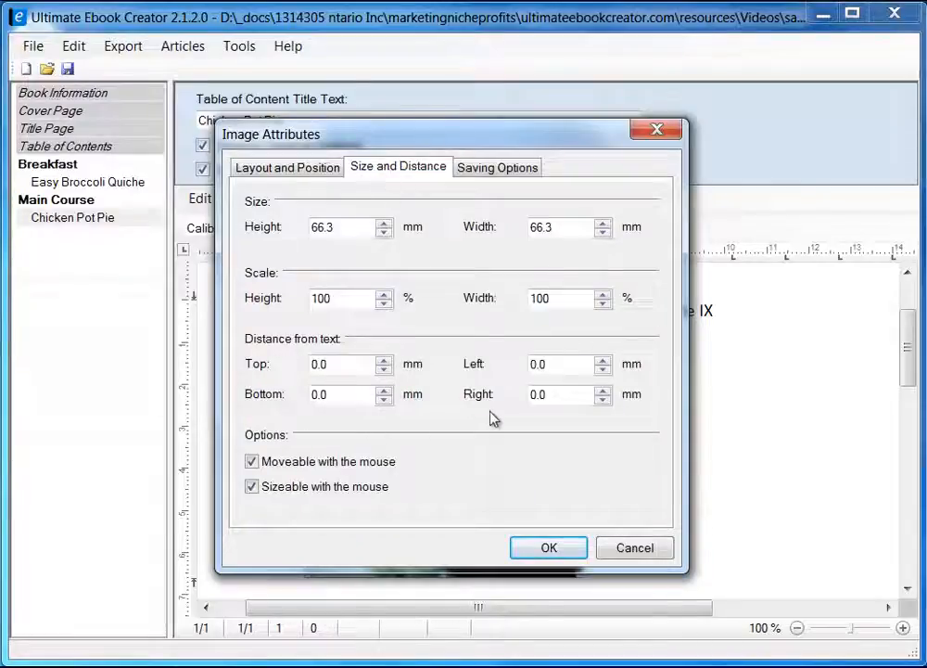
pyautogui.doubleClick(559, 394)
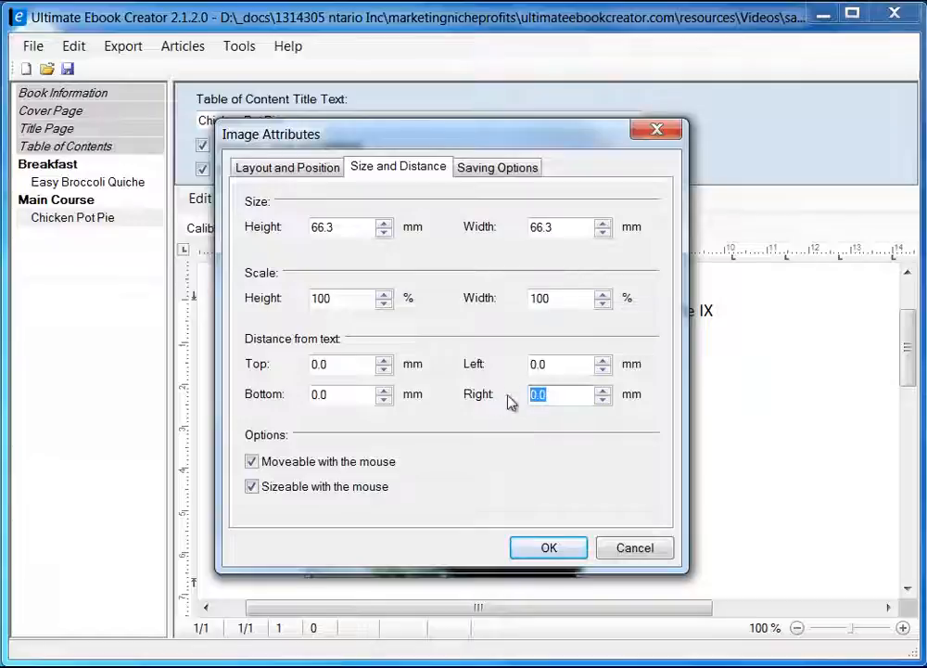
pyautogui.write('5')
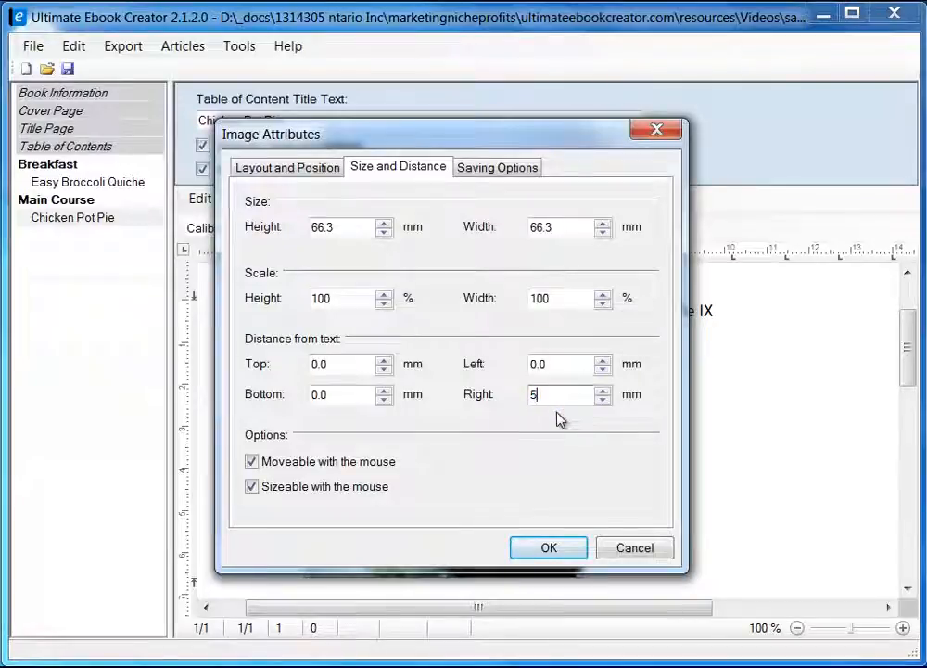
pyautogui.click(550, 549)
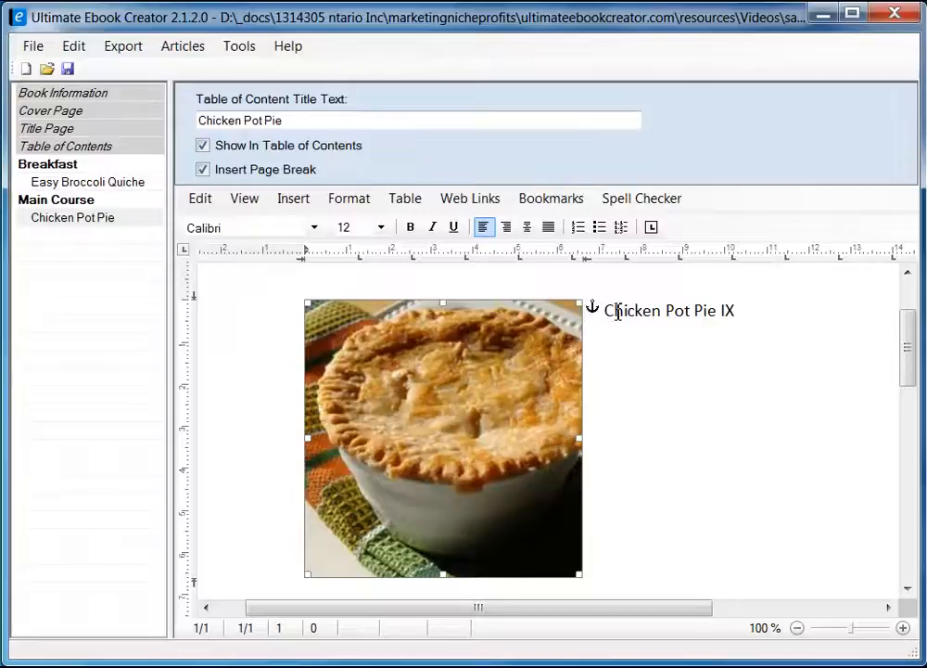
# Add empty lines after the Chicken Pot Pie IX title to reach below the photo.
pyautogui.click(606, 310)
pyautogui.moveTo(606, 310); pyautogui.dragTo(674, 315)
pyautogui.click(761, 320)
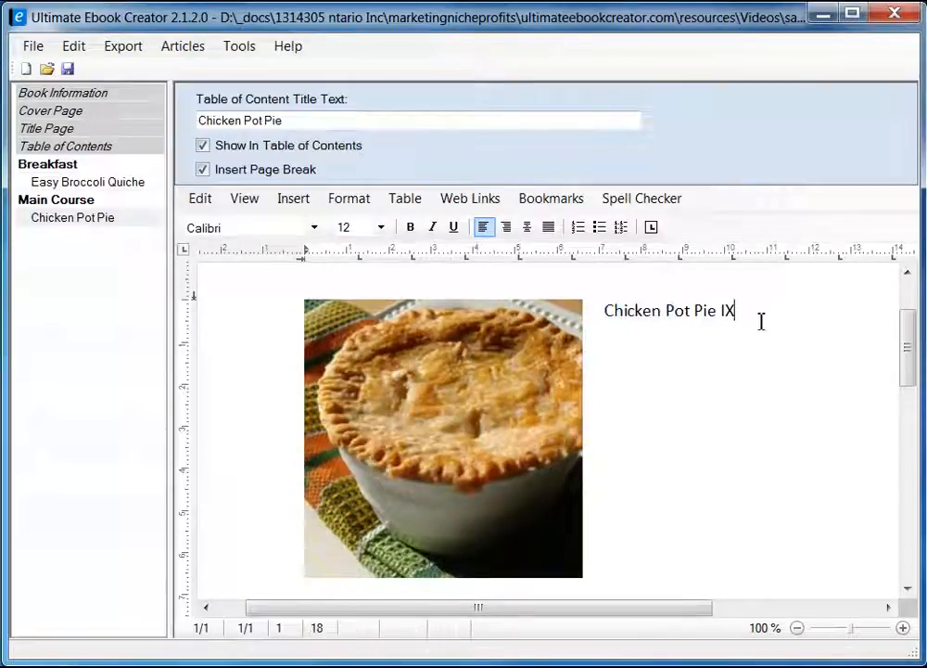
pyautogui.press('Return')
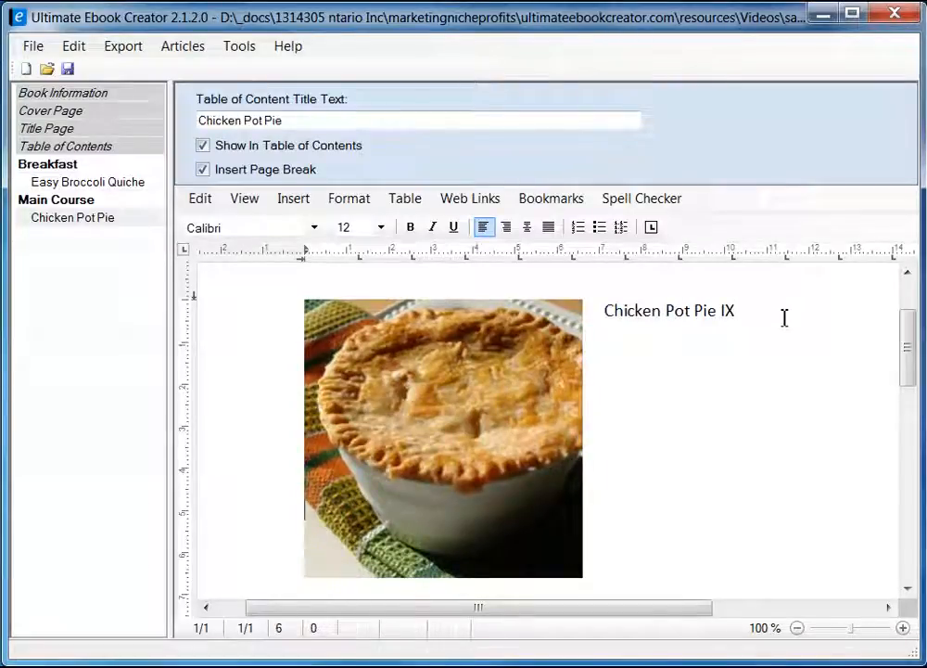
pyautogui.press('Return')
pyautogui.press('Return')
pyautogui.press('Return')
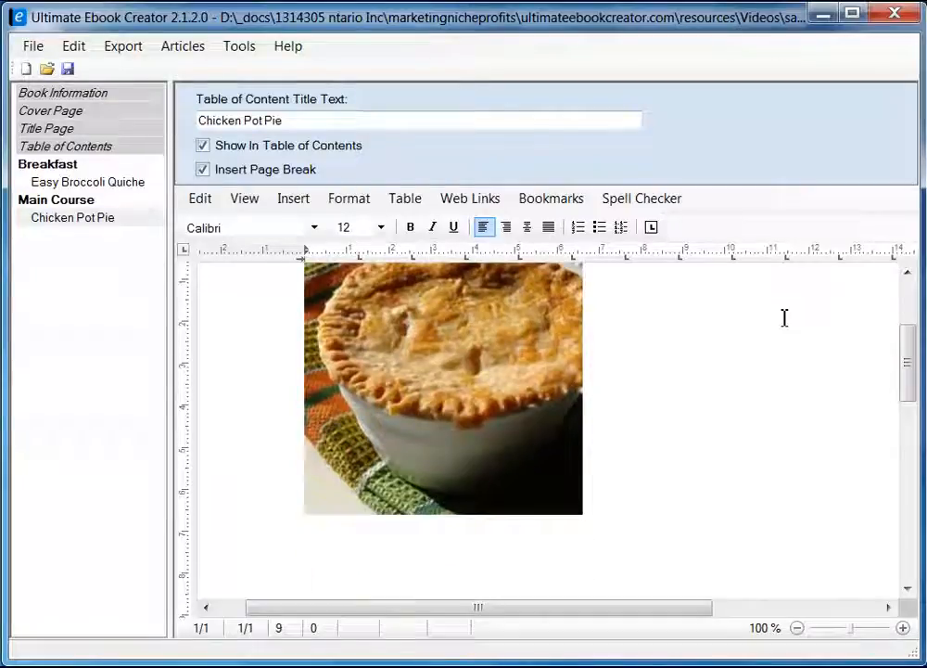
pyautogui.scroll(-1, 615, 464)
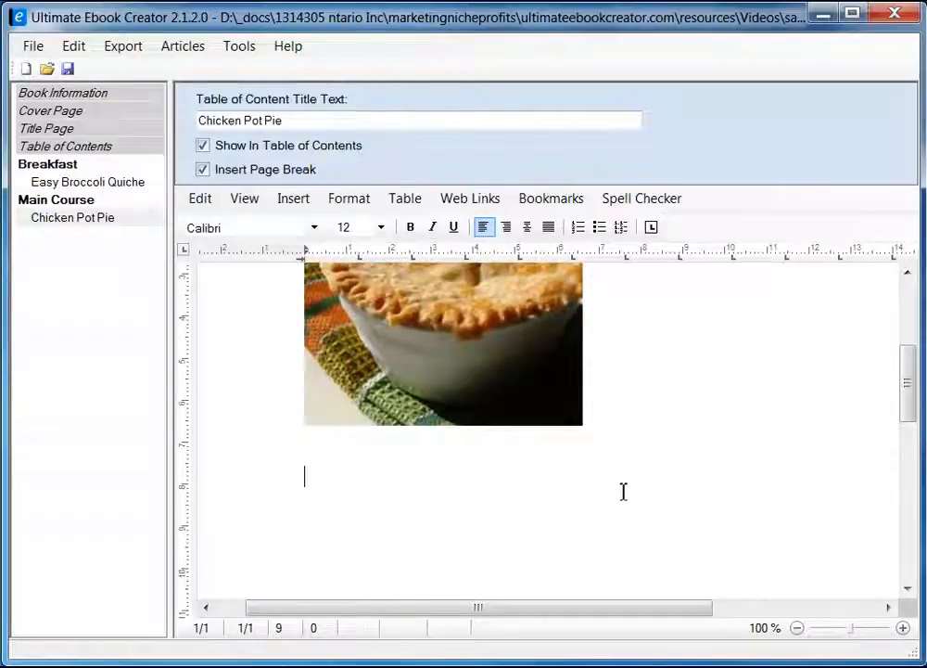
pyautogui.hotkey('alt', 'Tab')
# Scroll the Allrecipes page to the Ingredients section and select its heading.
pyautogui.moveTo(913, 170); pyautogui.dragTo(913, 239)
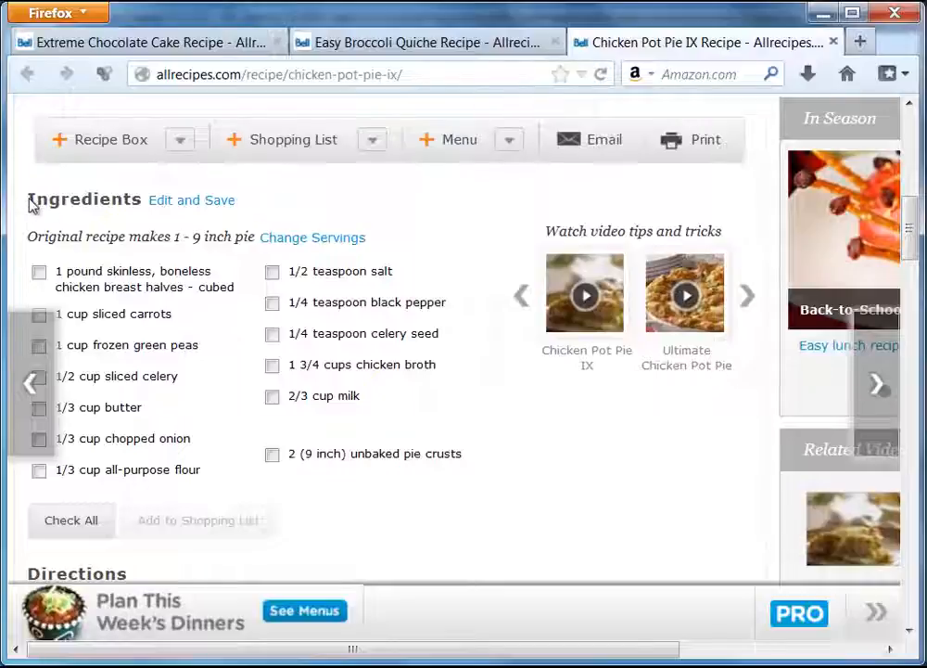
pyautogui.moveTo(28, 203); pyautogui.dragTo(139, 205)
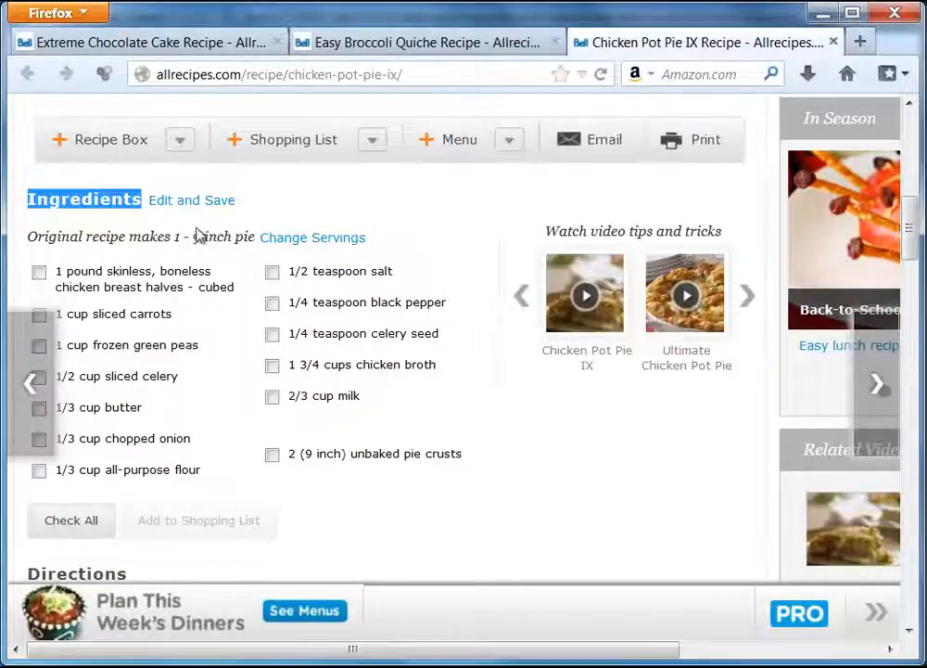
pyautogui.doubleClick(391, 237)
pyautogui.click(390, 237)
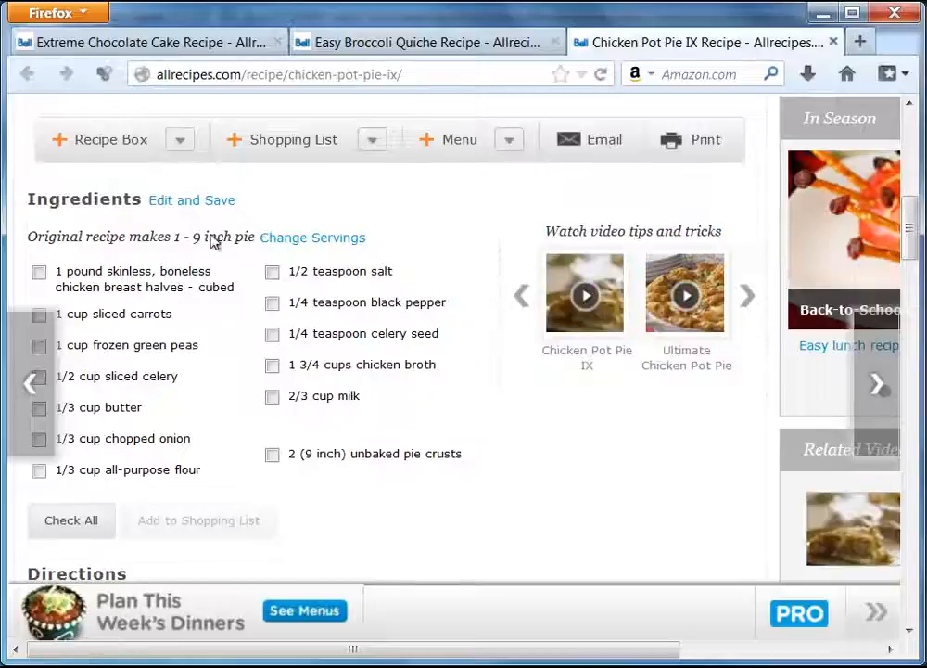
pyautogui.moveTo(29, 206); pyautogui.dragTo(139, 201)
pyautogui.rightClick(134, 198)
pyautogui.click(76, 226)
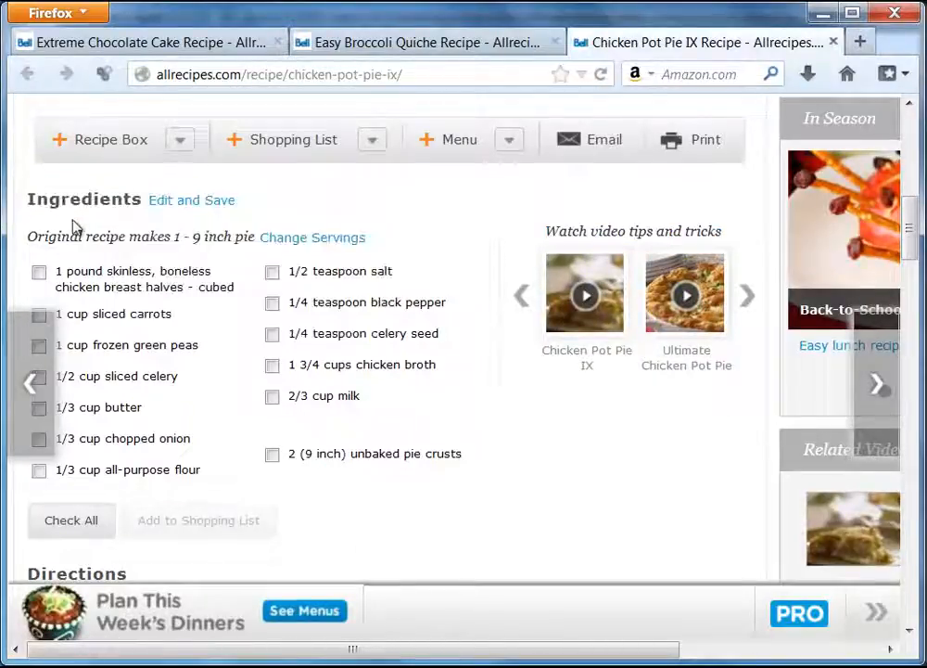
pyautogui.hotkey('alt', 'Tab')
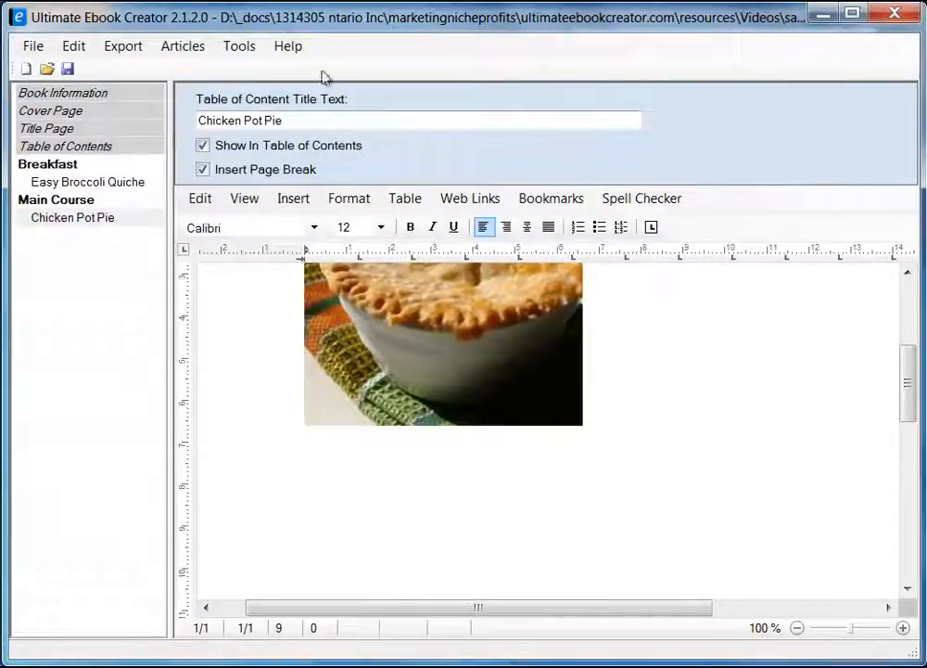
# Type the 'Ingredients' heading below the pie photo, then minimize the editor.
pyautogui.moveTo(328, 17)
pyautogui.mouseDown()
pyautogui.moveTo(355, 278)
pyautogui.moveTo(362, 207)
pyautogui.moveTo(337, 27)
pyautogui.mouseUp()
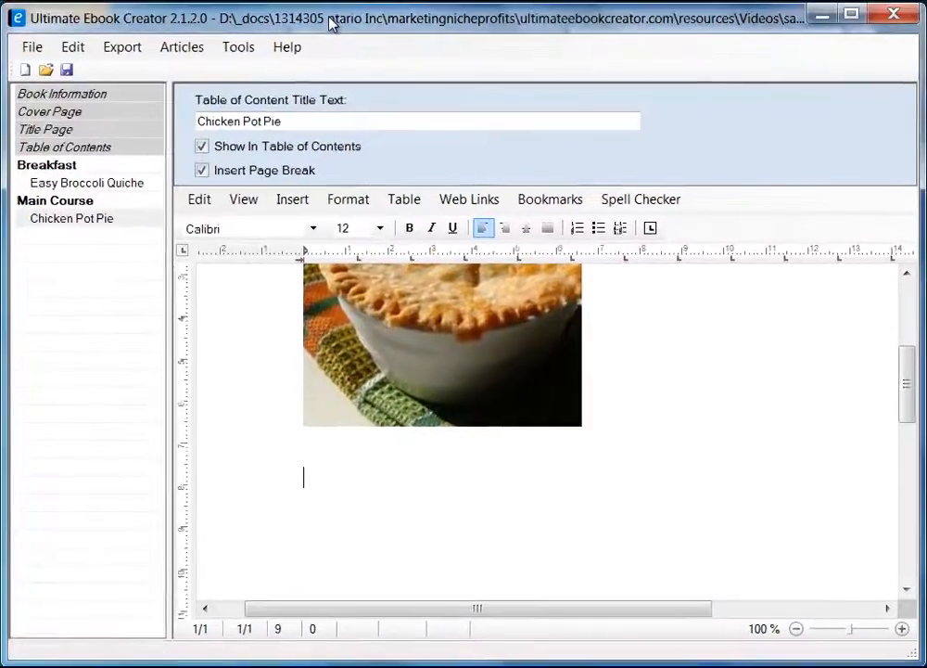
pyautogui.write('ngre')
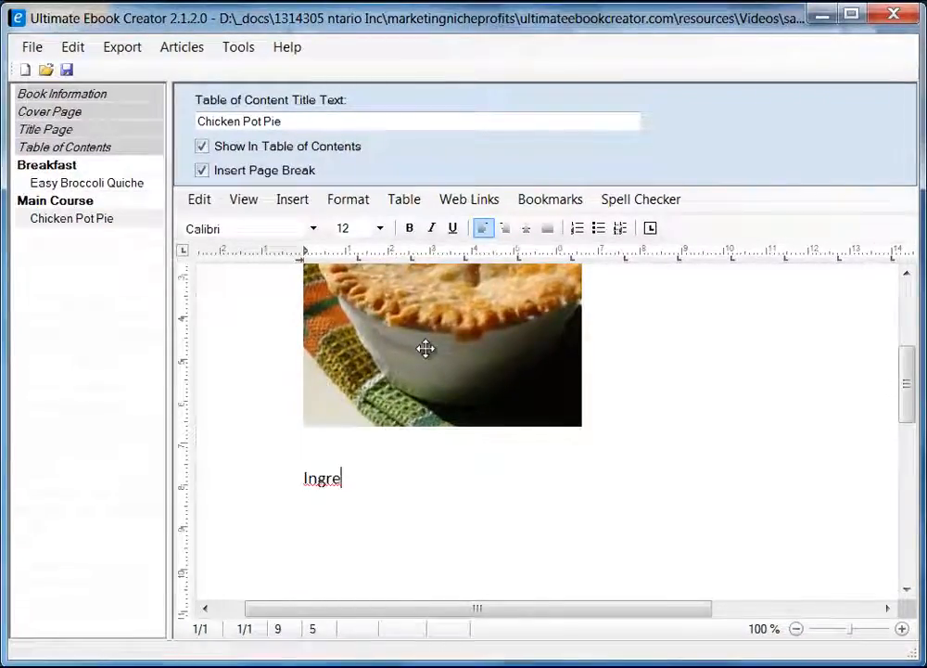
pyautogui.write('dients')
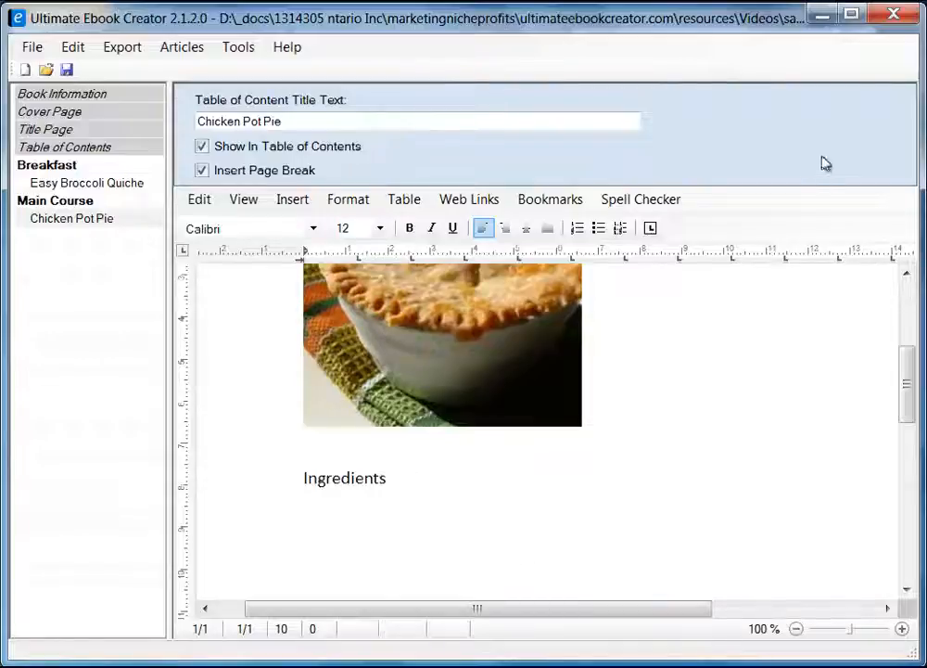
pyautogui.click(820, 14)
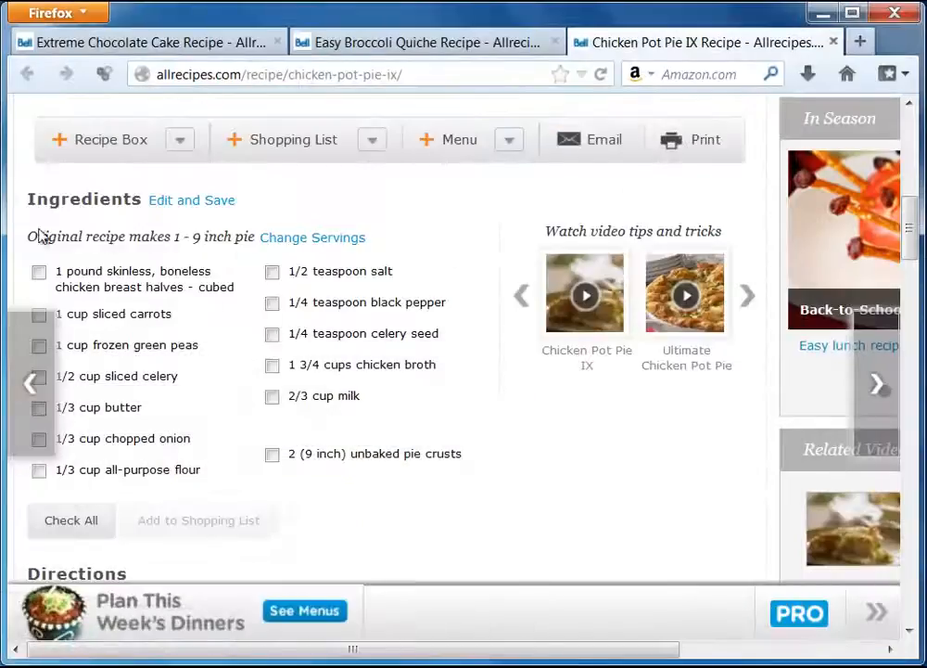
# Copy the line 'Original recipe makes 1 - 9 inch pie' from the recipe page.
pyautogui.moveTo(30, 237); pyautogui.dragTo(251, 245)
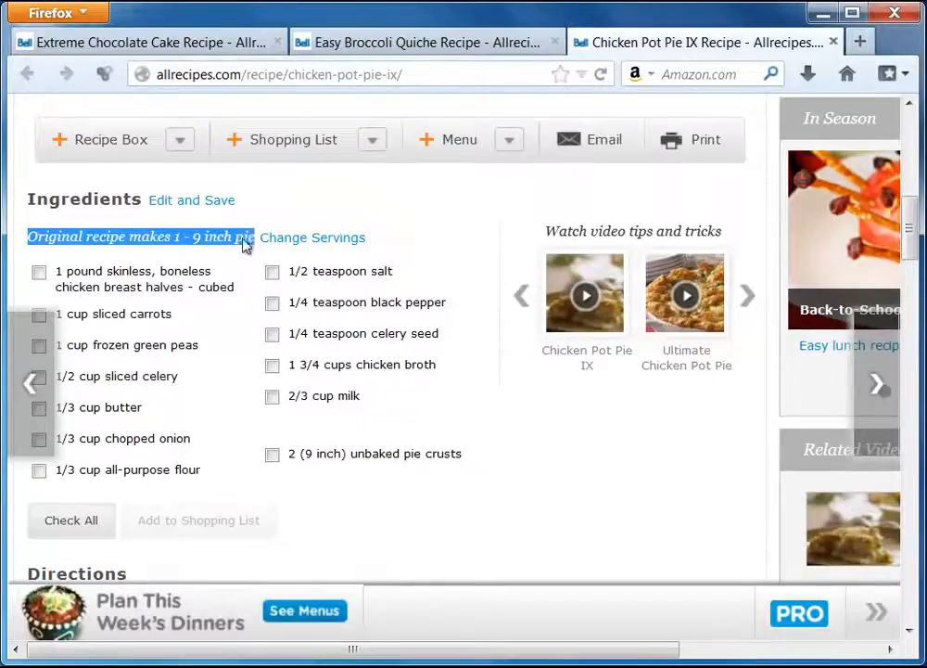
pyautogui.rightClick(246, 246)
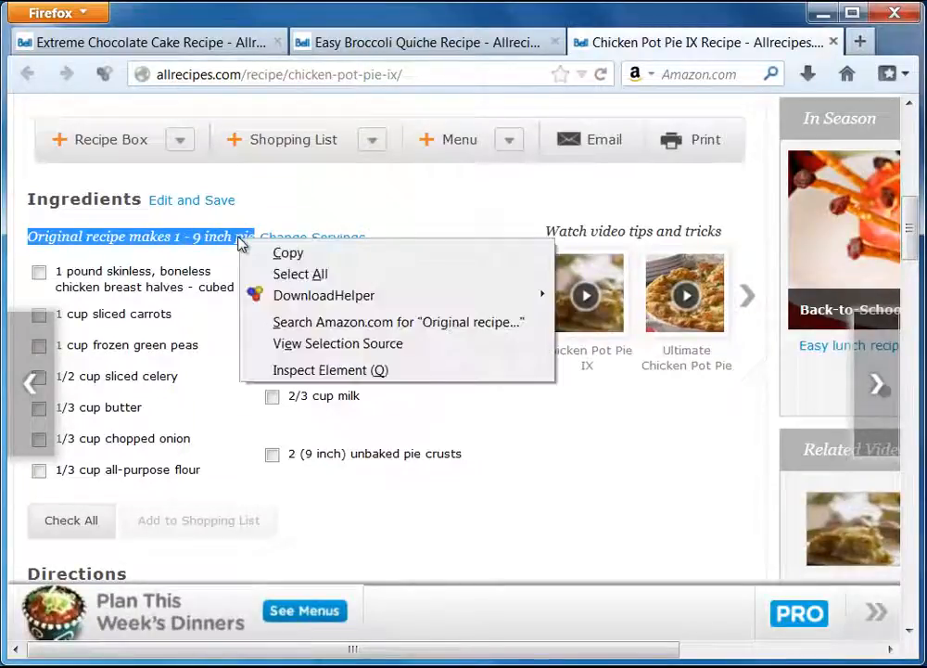
pyautogui.click(317, 258)
pyautogui.hotkey('alt', 'Tab')
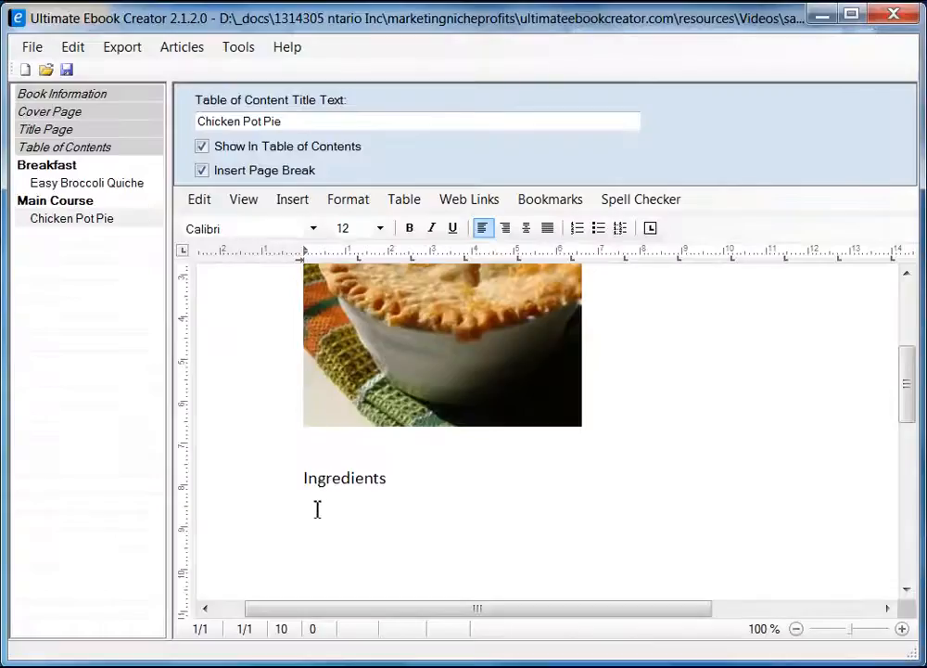
# Paste 'Original recipe makes 1 - 9 inch pie' as unformatted text under Ingredients, followed by a new line.
pyautogui.click(316, 518)
pyautogui.rightClick(317, 517)
pyautogui.moveTo(464, 573)
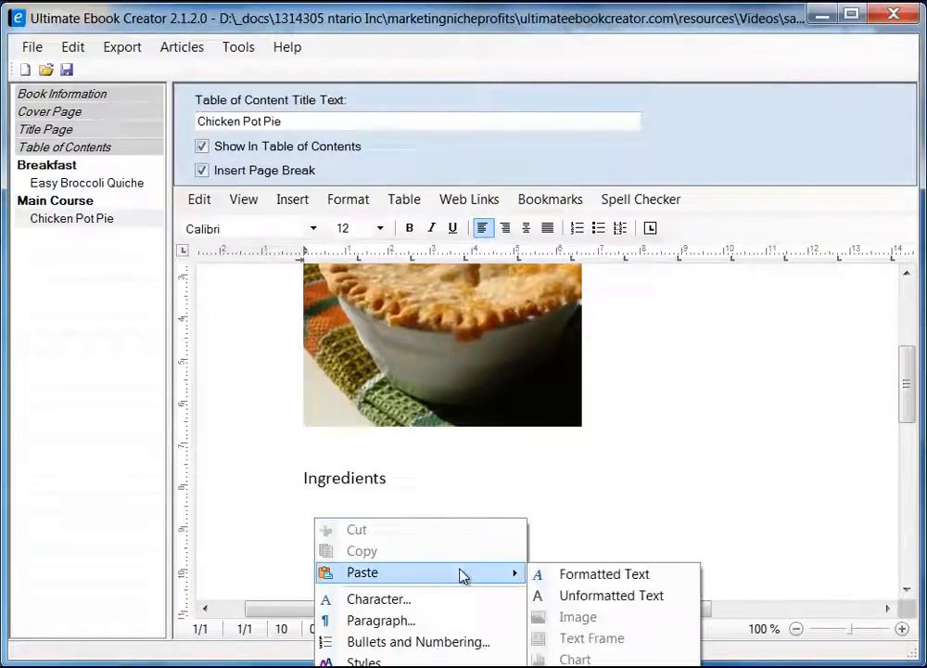
pyautogui.click(644, 595)
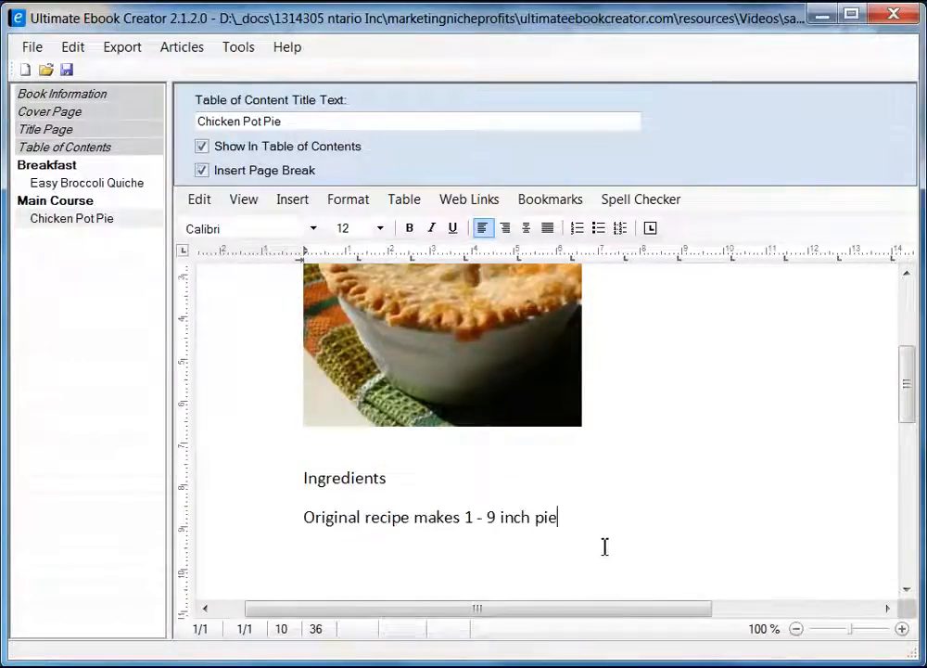
pyautogui.press('Return')
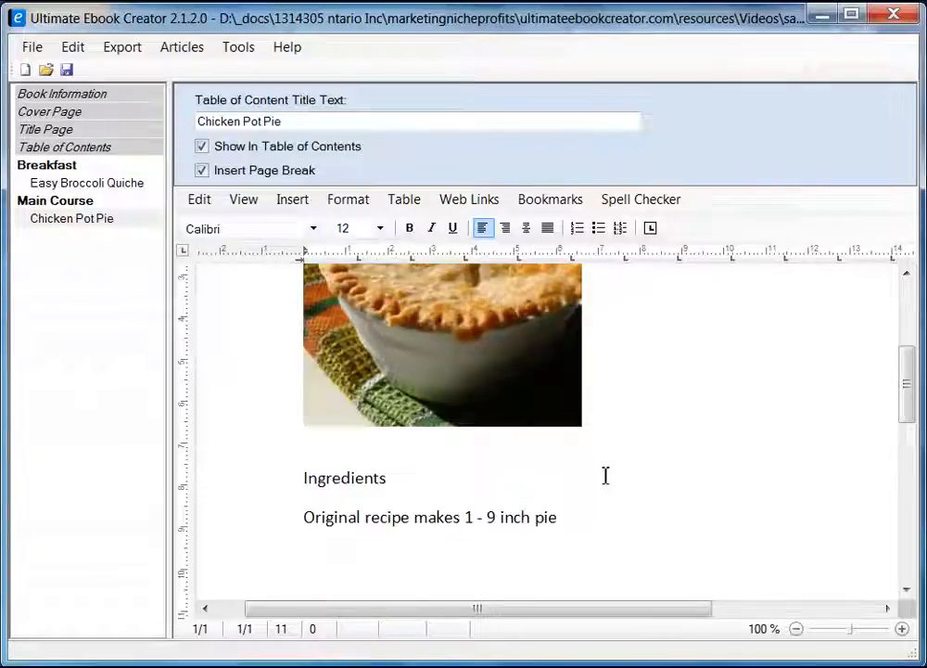
pyautogui.hotkey('alt', 'Tab')
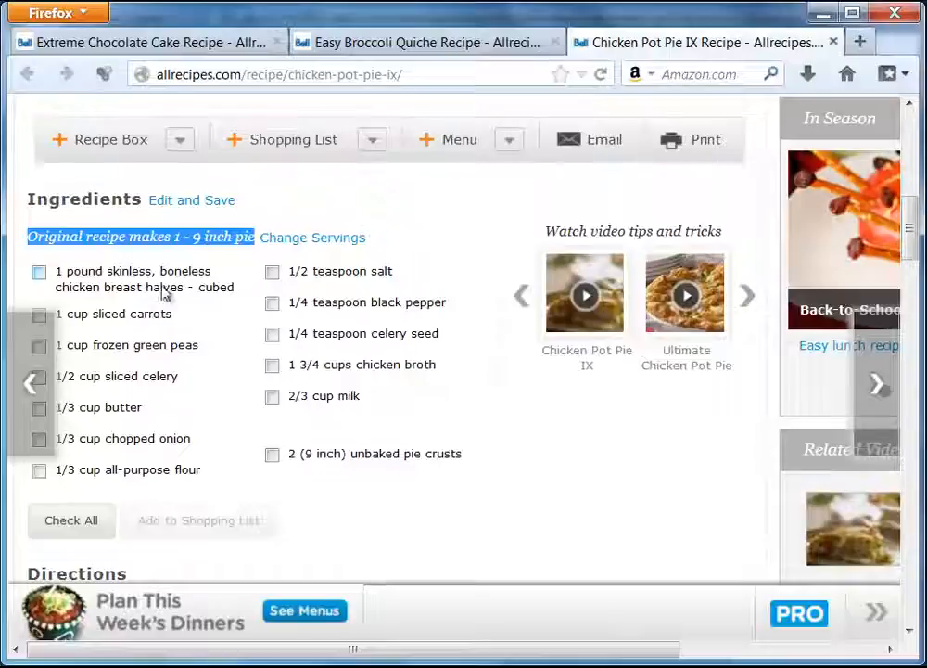
pyautogui.click(819, 16)
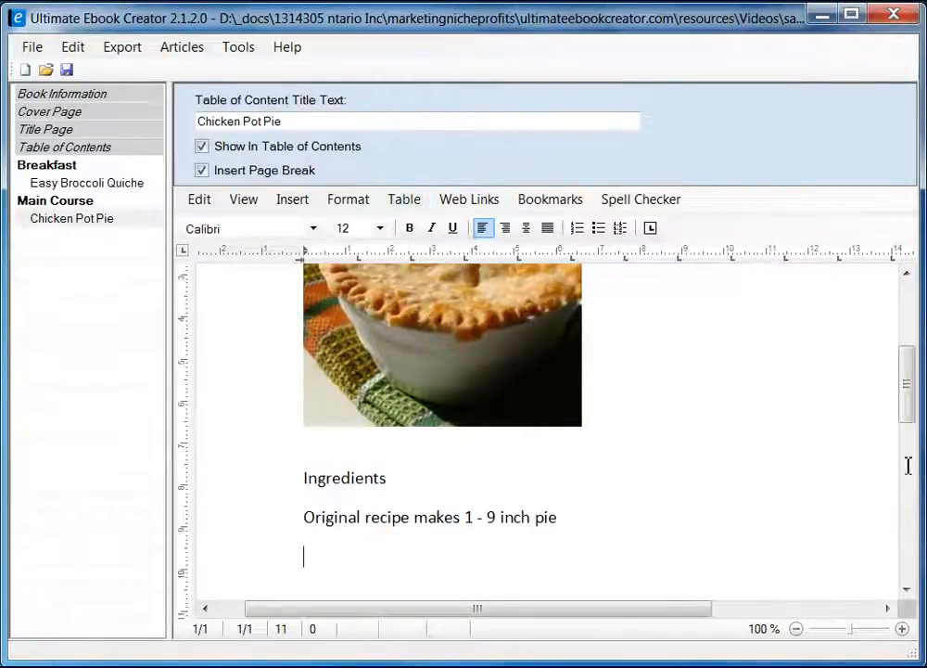
pyautogui.moveTo(906, 382); pyautogui.dragTo(906, 424)
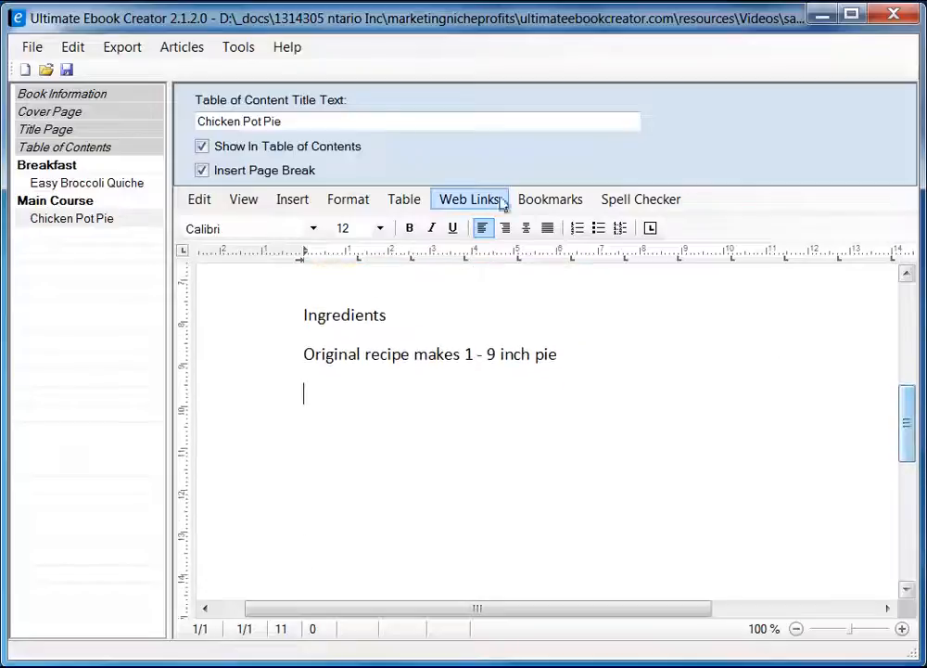
# Insert a 2-column, 1-row table below the recipe-size line and place the caret in its first cell.
pyautogui.click(412, 208)
pyautogui.moveTo(451, 223)
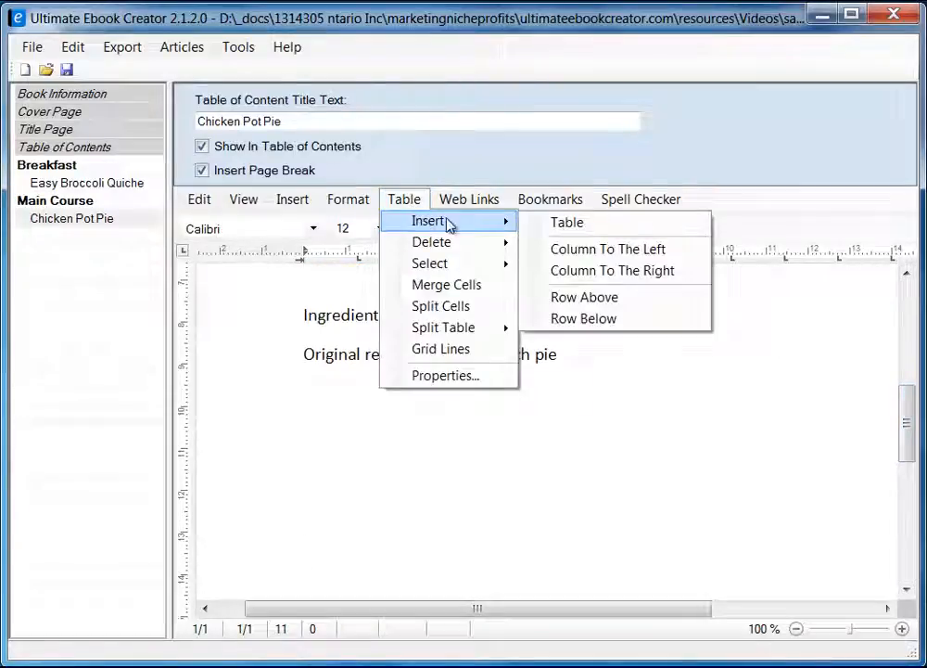
pyautogui.click(605, 229)
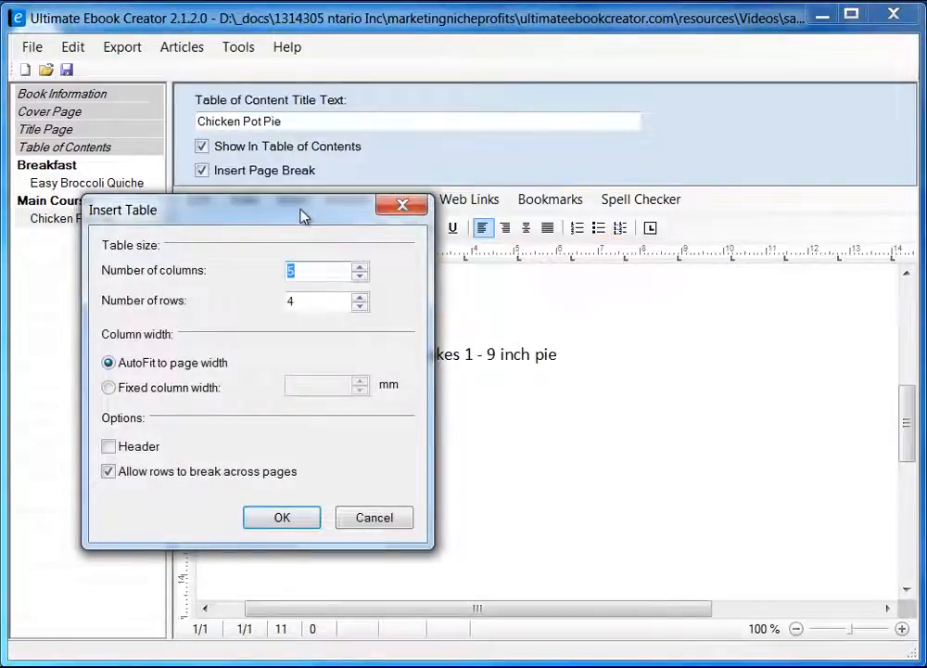
pyautogui.moveTo(301, 215); pyautogui.dragTo(500, 234)
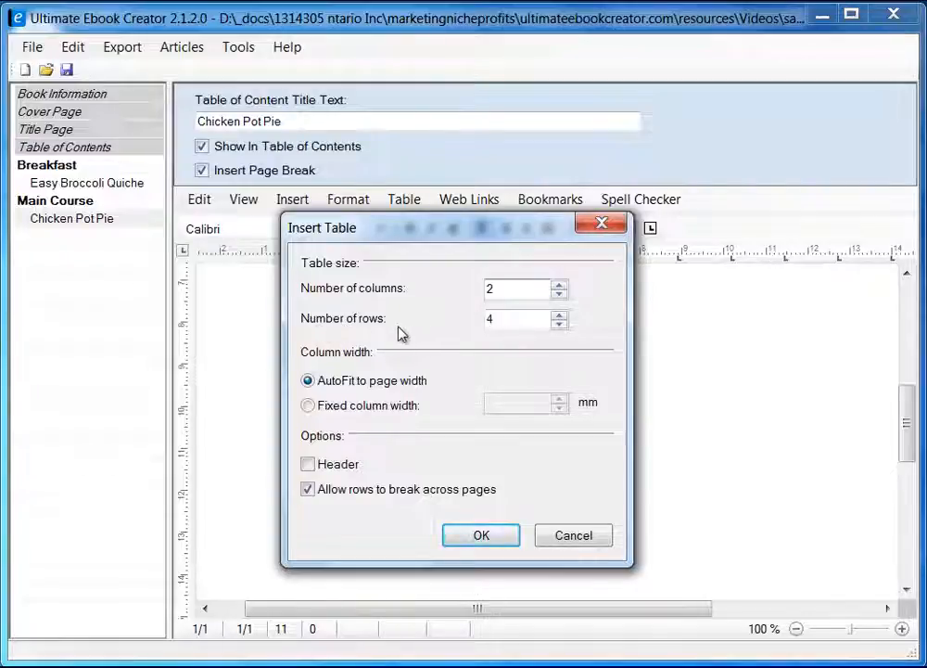
pyautogui.doubleClick(509, 323)
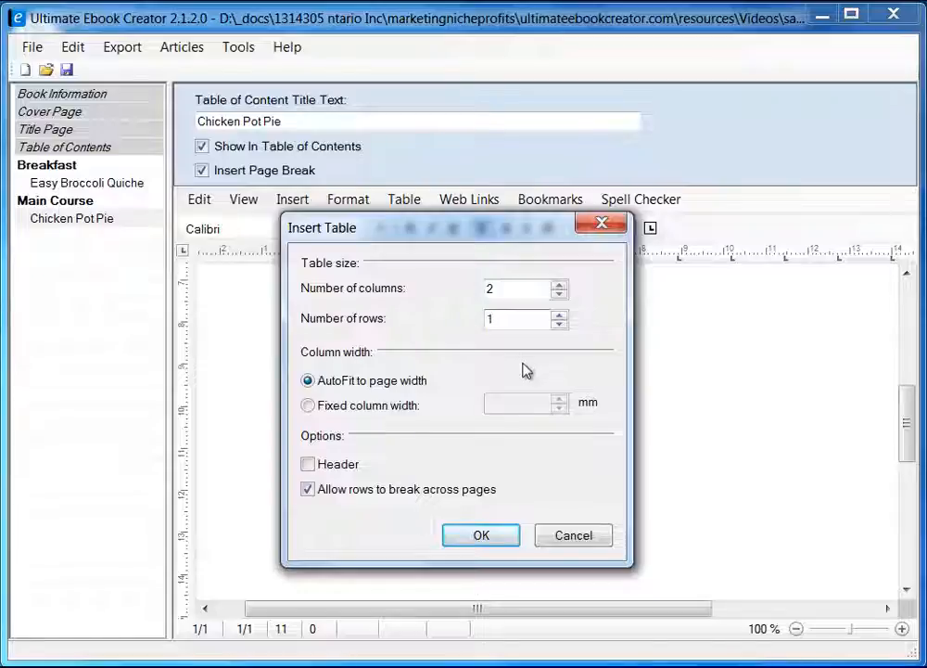
pyautogui.write('1')
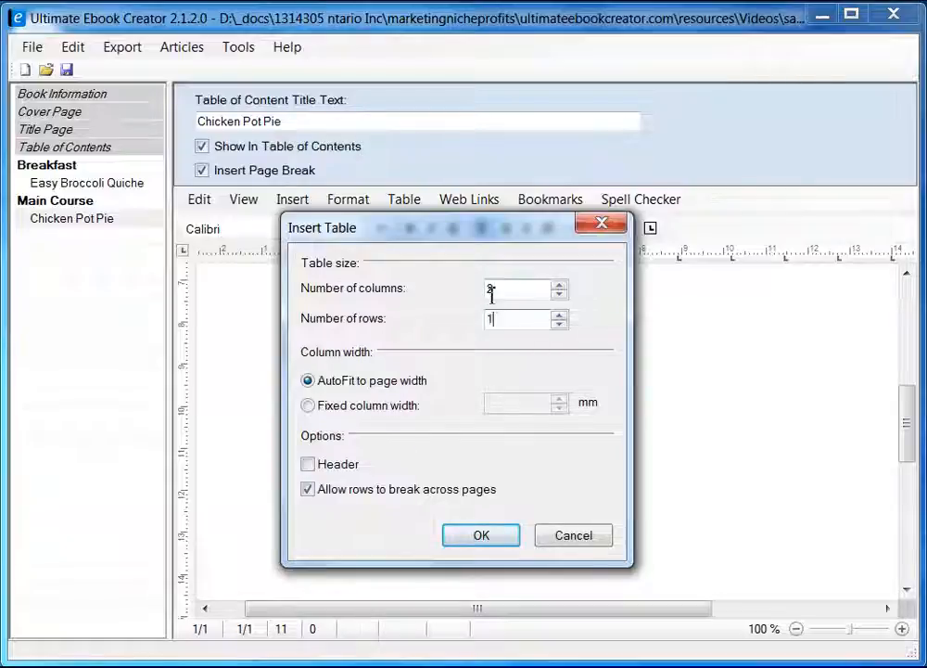
pyautogui.click(480, 536)
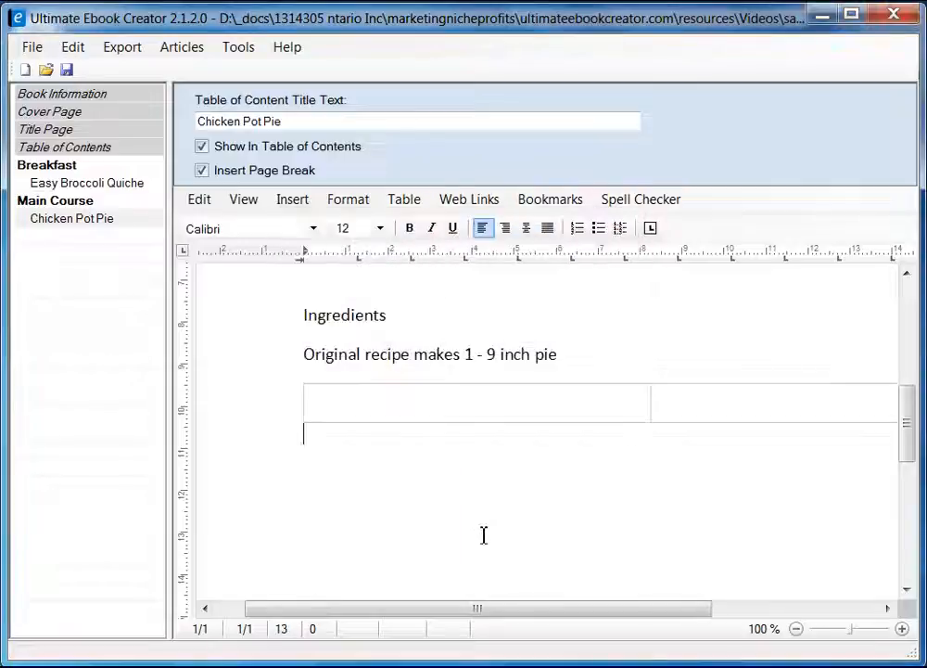
pyautogui.click(453, 406)
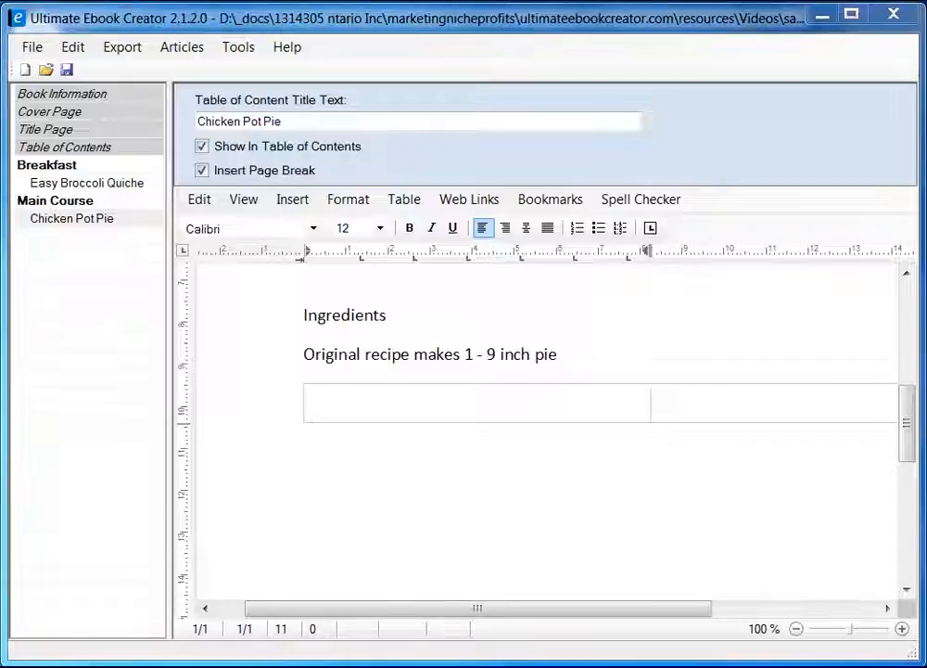
# Copy the left ingredient column, chicken through flour, from the Firefox recipe page.
pyautogui.hotkey('alt', 'Tab')
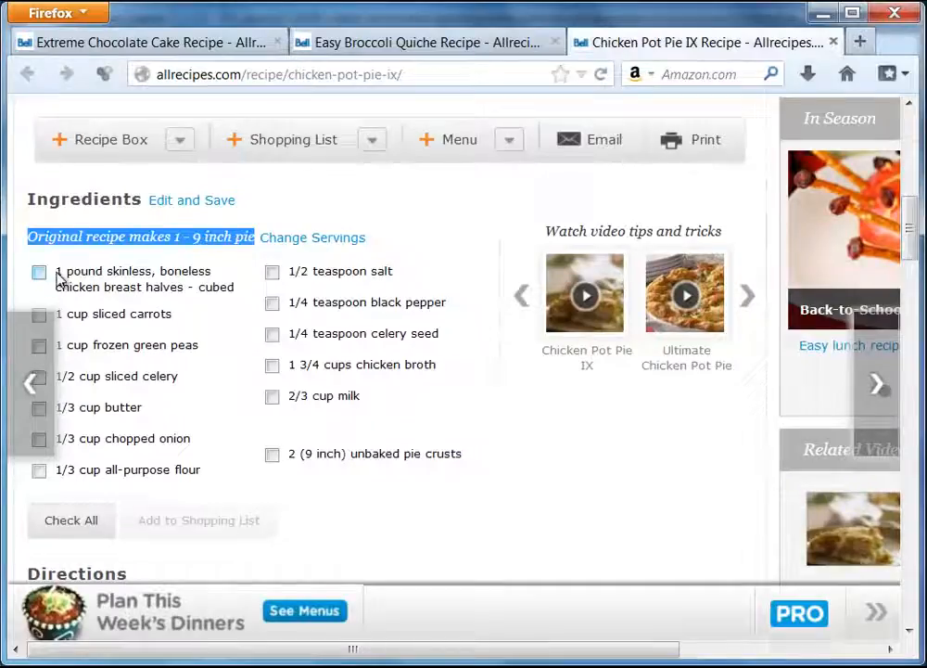
pyautogui.moveTo(58, 278); pyautogui.dragTo(197, 475)
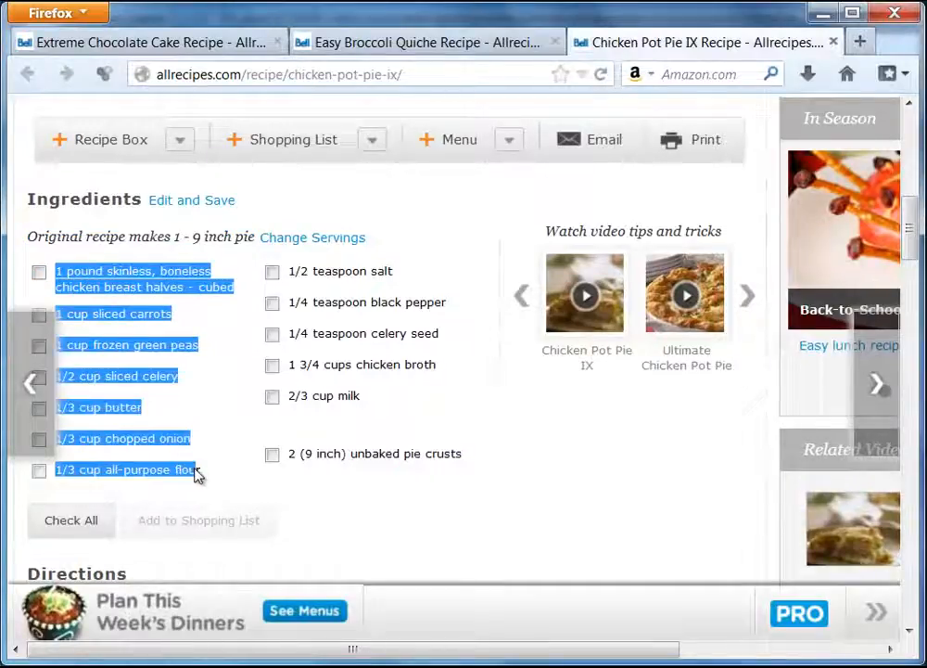
pyautogui.rightClick(168, 440)
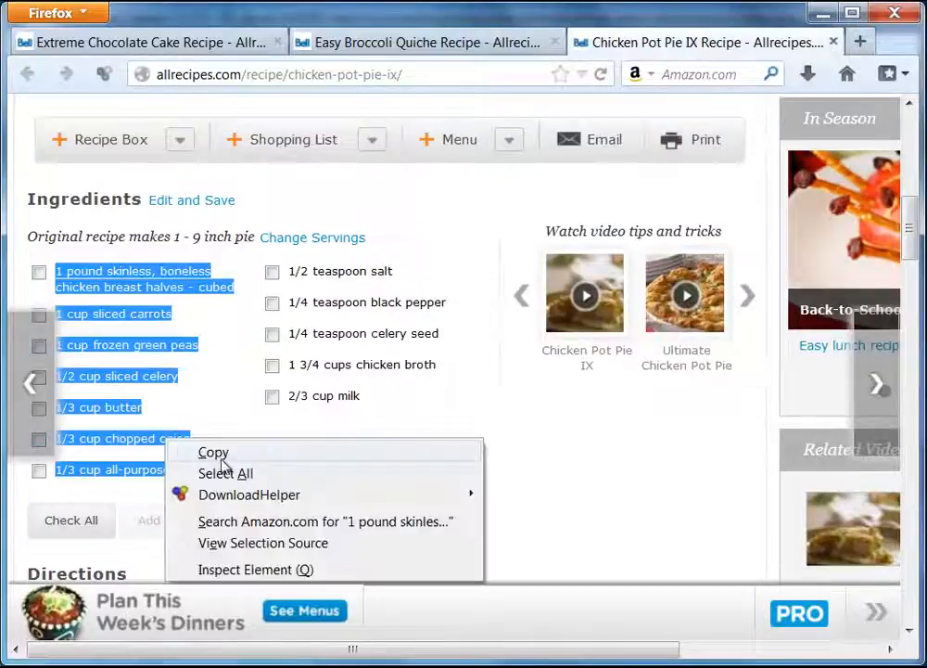
pyautogui.click(222, 454)
pyautogui.click(821, 13)
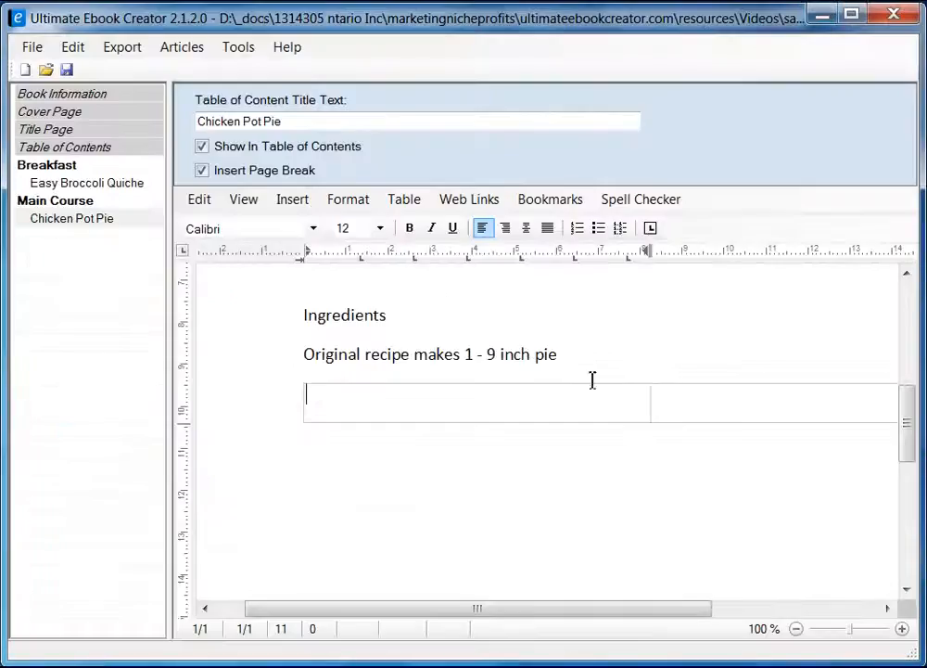
# Paste the ingredient list into the table's first cell as unformatted text.
pyautogui.rightClick(381, 401)
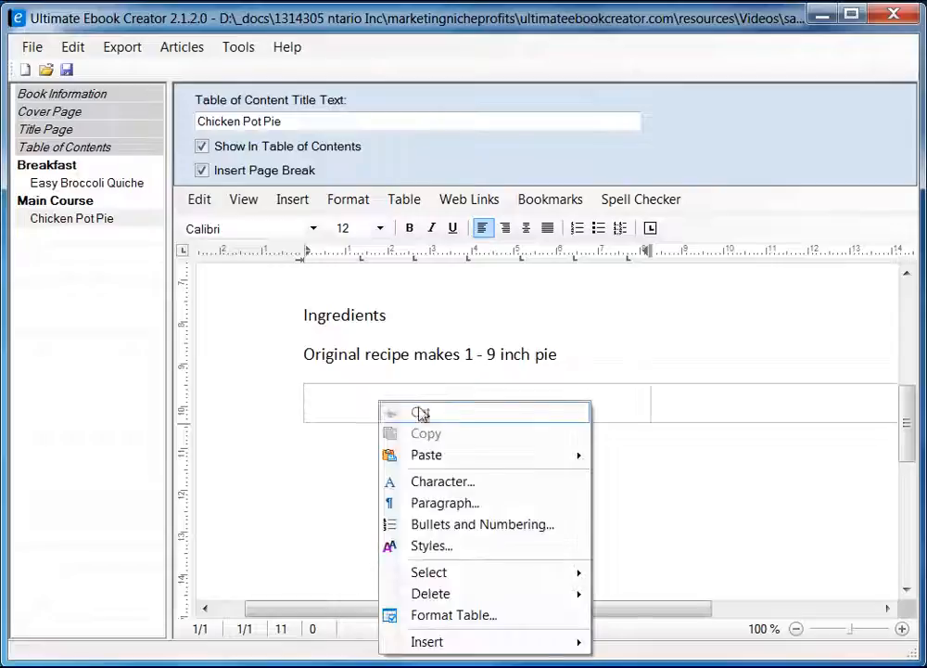
pyautogui.moveTo(509, 455)
pyautogui.click(694, 478)
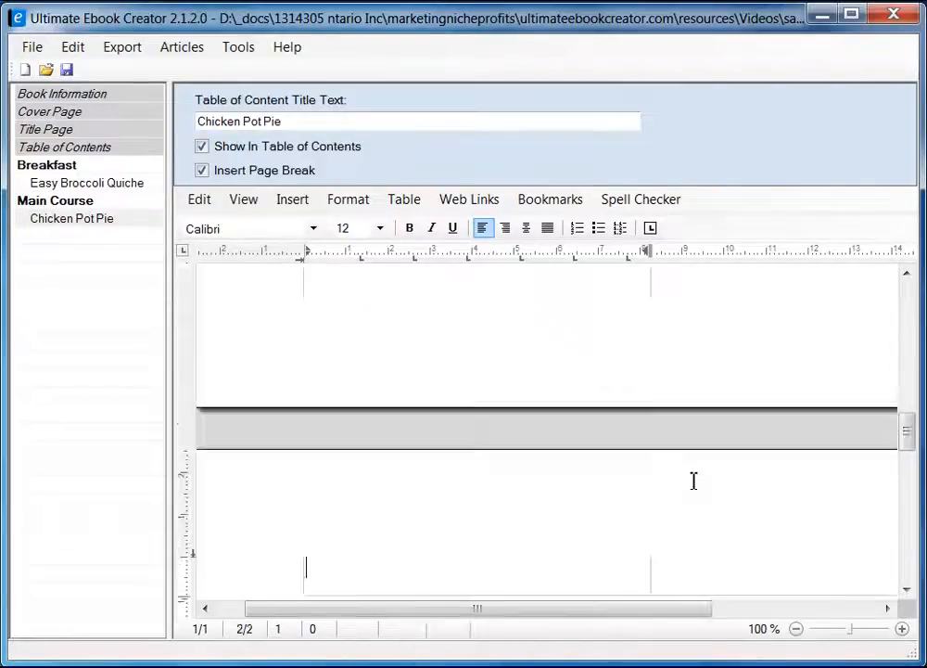
pyautogui.scroll(10, 556, 445)
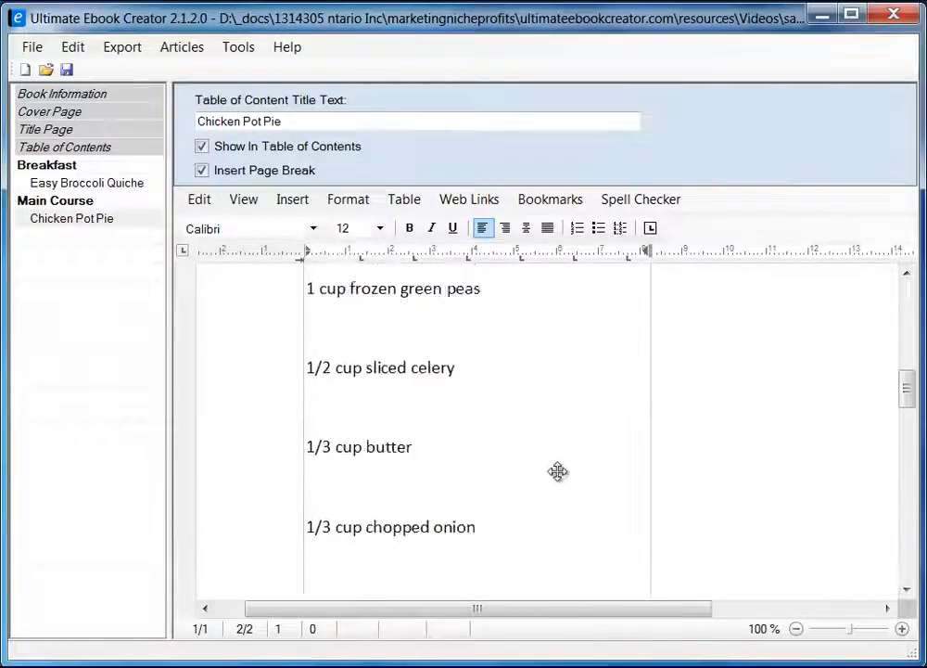
pyautogui.scroll(-10, 561, 473)
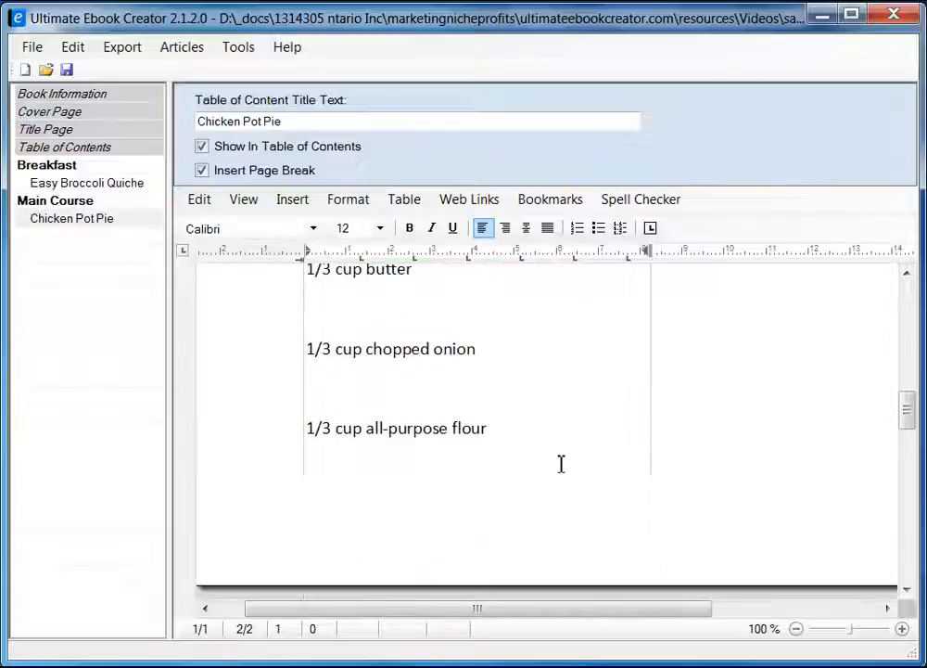
# Switch the document to Draft view.
pyautogui.click(243, 200)
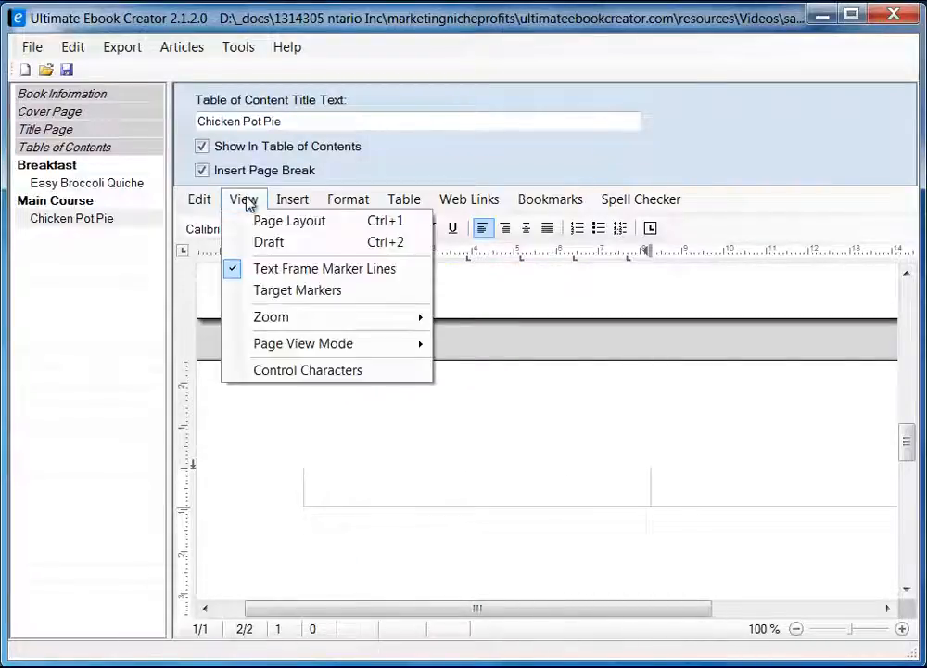
pyautogui.click(278, 244)
pyautogui.scroll(8, 606, 515)
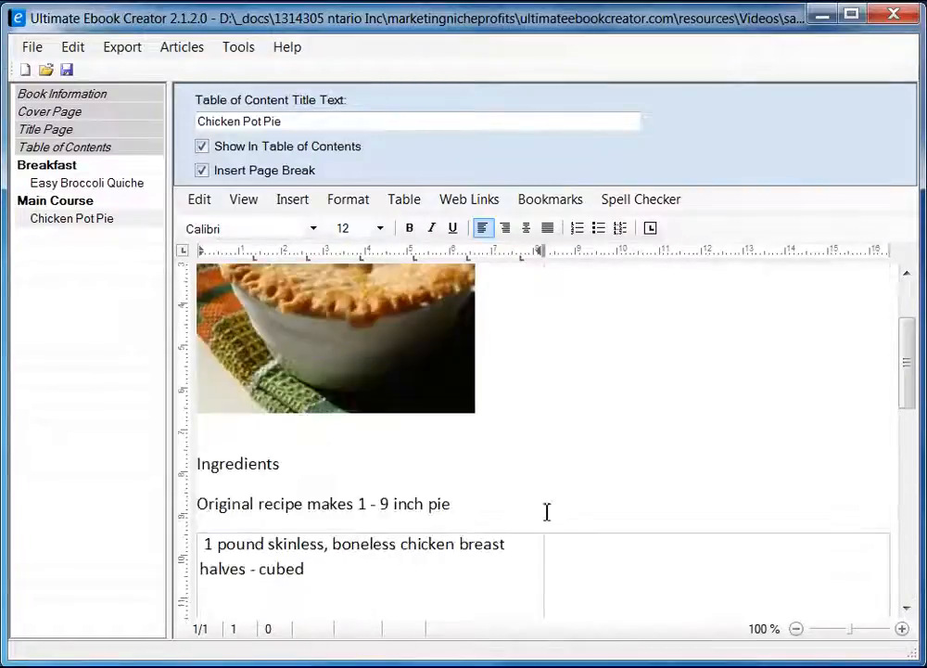
pyautogui.scroll(-2, 430, 499)
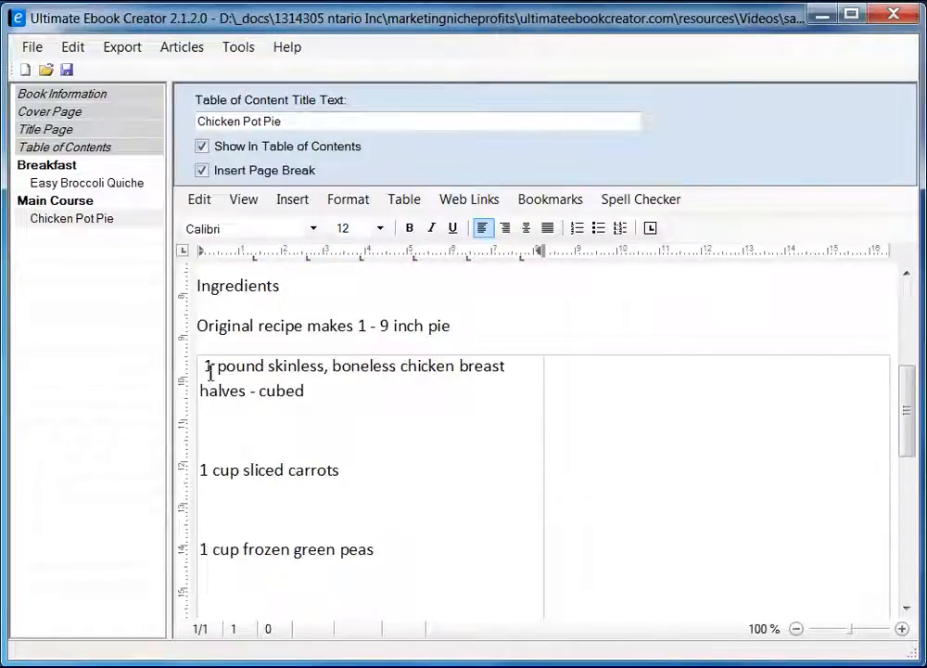
# Remove the leading space before the first ingredient and select all the ingredient lines.
pyautogui.click(210, 370)
pyautogui.press('BackSpace')
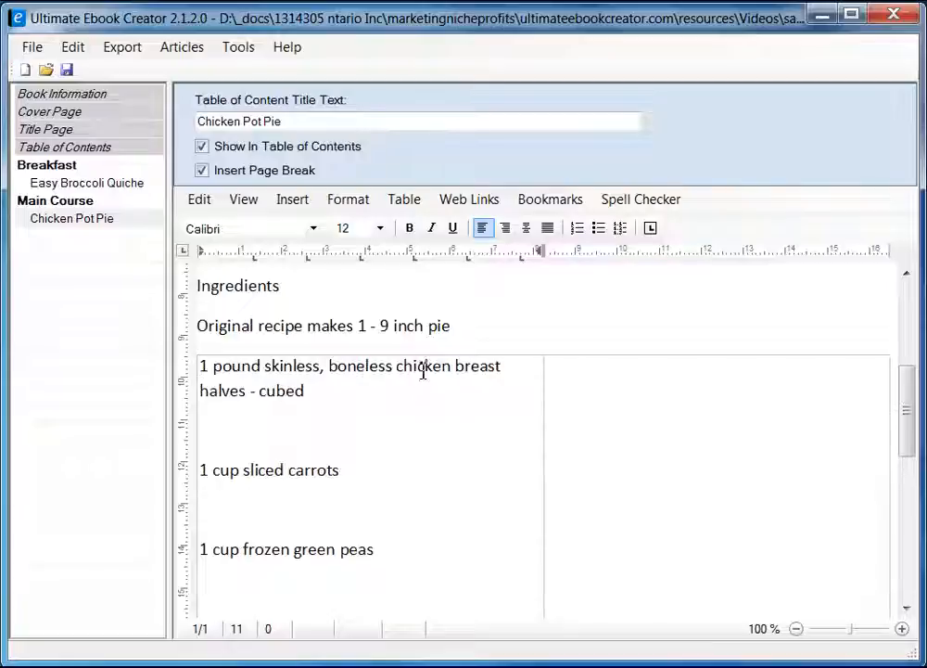
pyautogui.scroll(-2, 373, 438)
pyautogui.scroll(2, 373, 439)
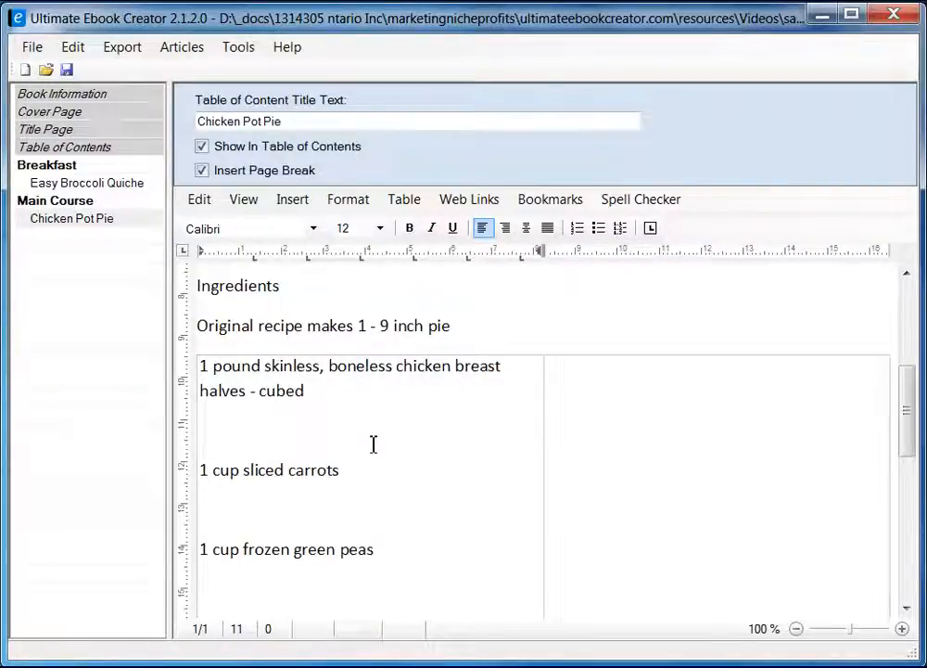
pyautogui.scroll(2, 373, 444)
pyautogui.scroll(-12, 383, 453)
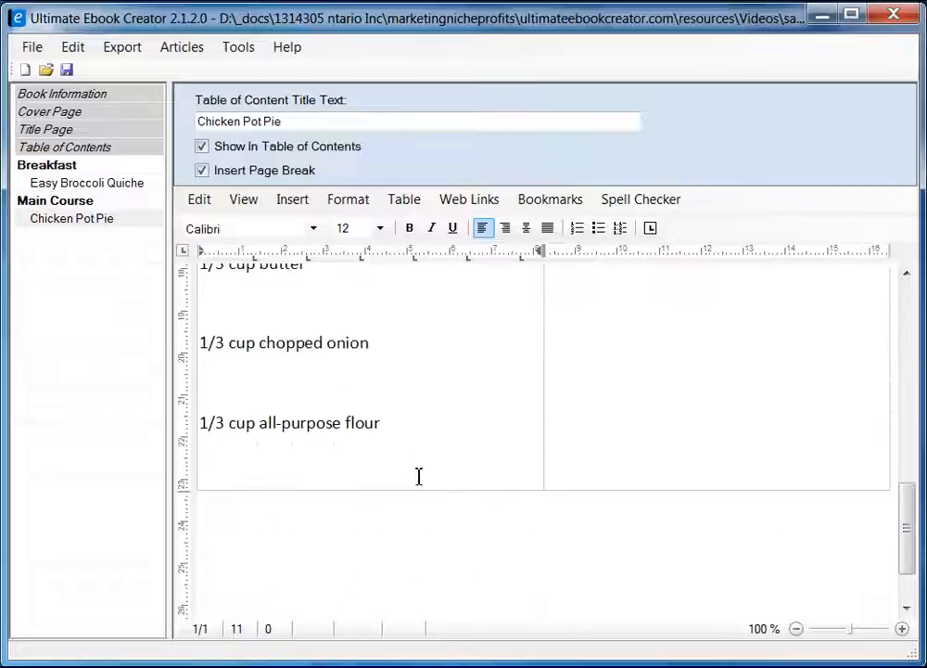
pyautogui.keyDown('shift'); pyautogui.click(413, 428); pyautogui.keyUp('shift')
pyautogui.scroll(8, 462, 444)
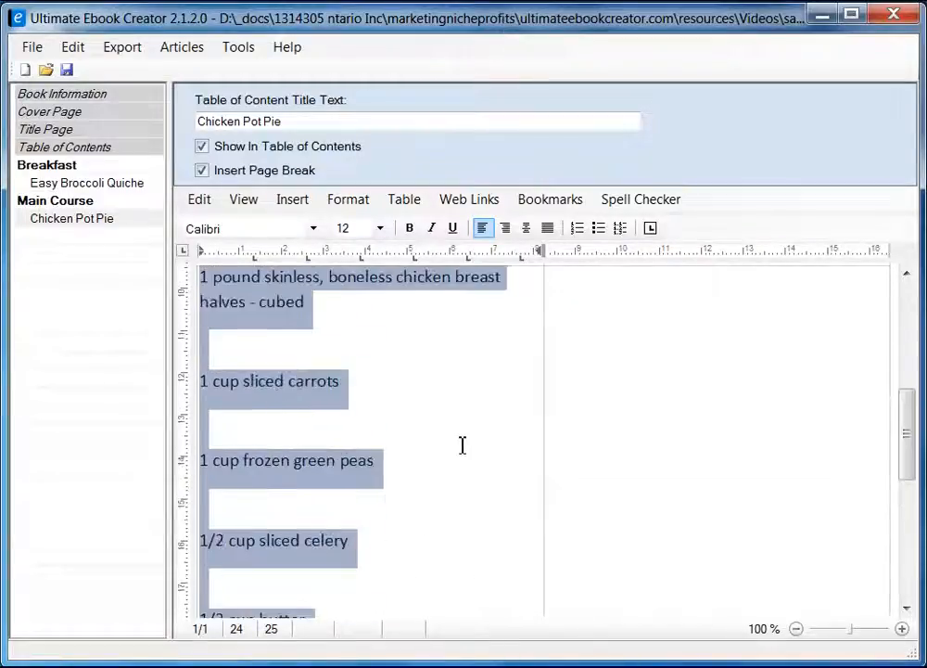
pyautogui.scroll(6, 461, 445)
pyautogui.scroll(-4, 461, 445)
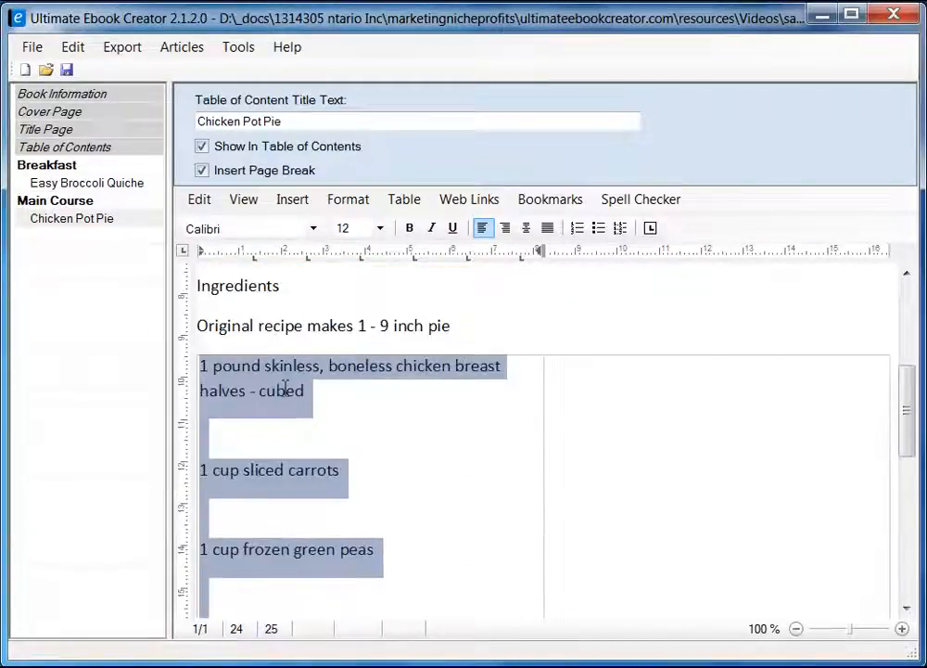
# Set the left-cell ingredients to single line spacing.
pyautogui.click(348, 198)
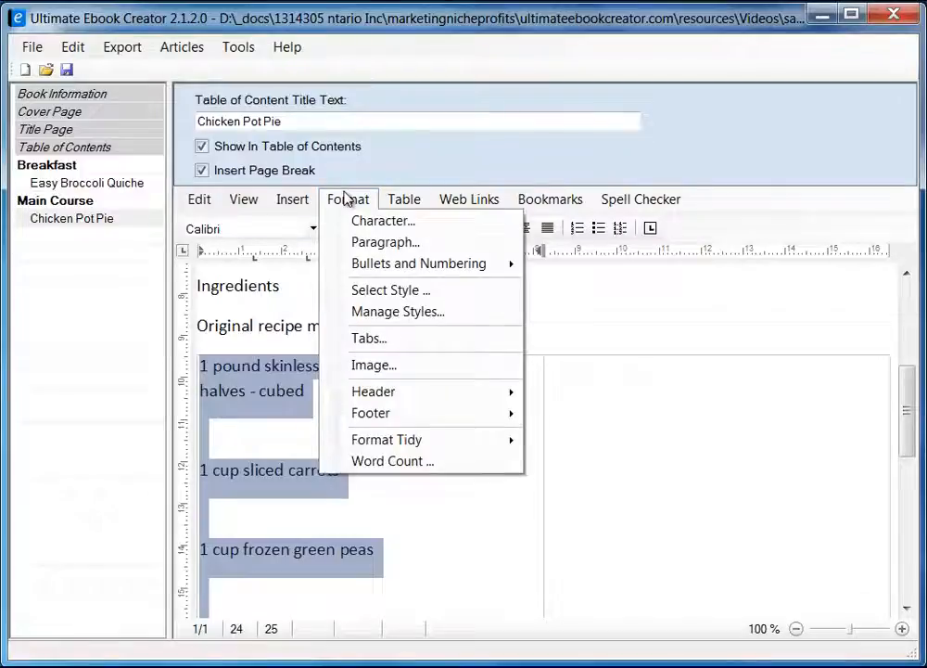
pyautogui.click(378, 243)
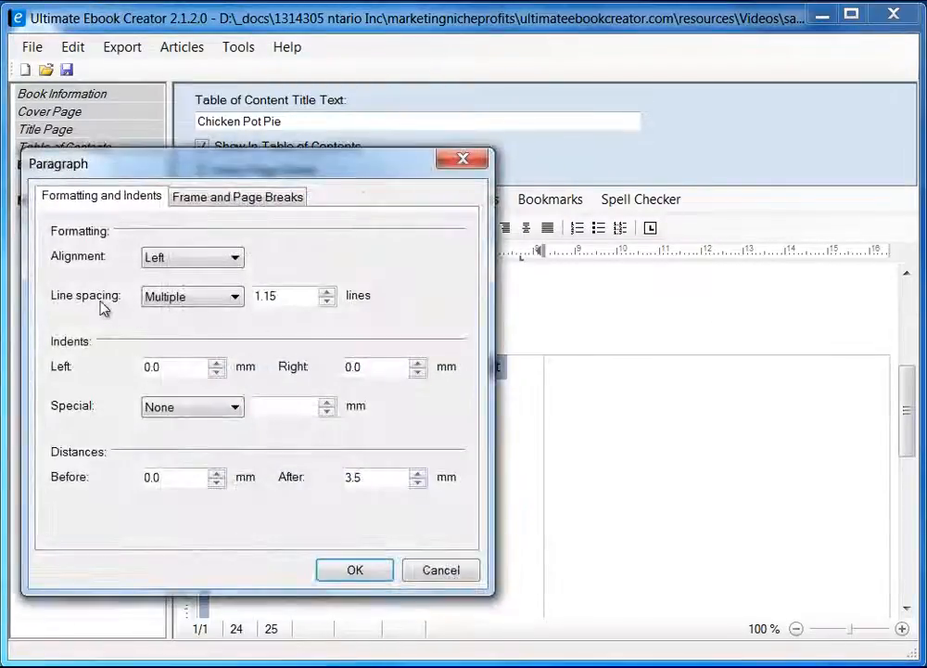
pyautogui.click(182, 299)
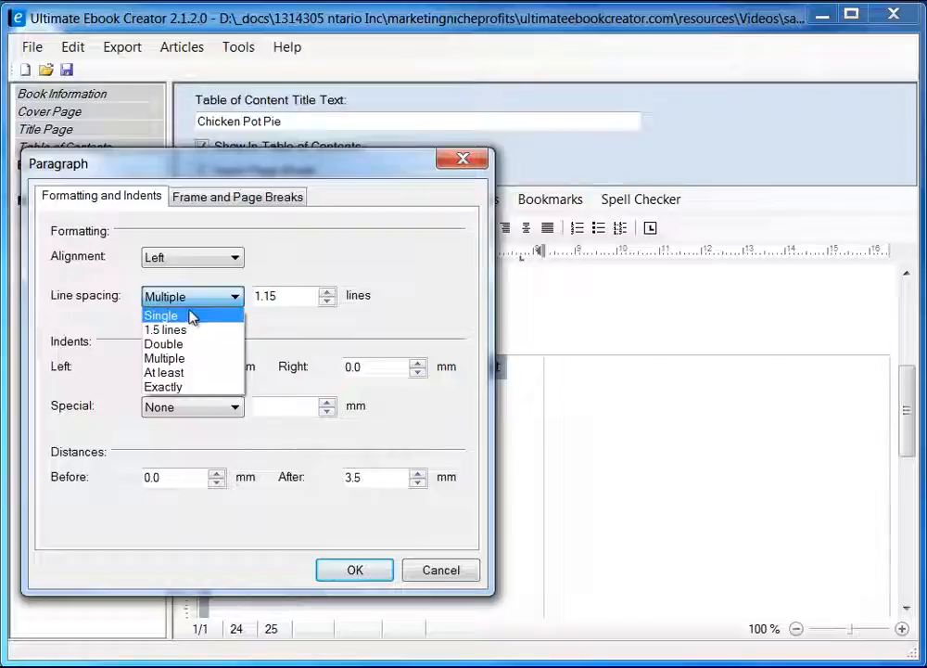
pyautogui.click(188, 320)
pyautogui.click(366, 571)
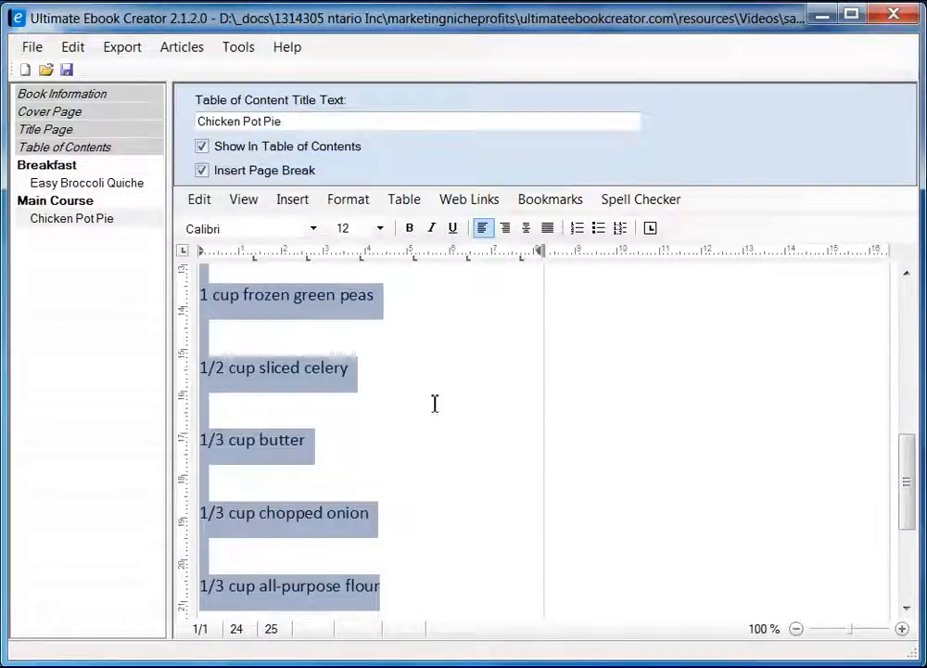
pyautogui.scroll(3, 428, 438)
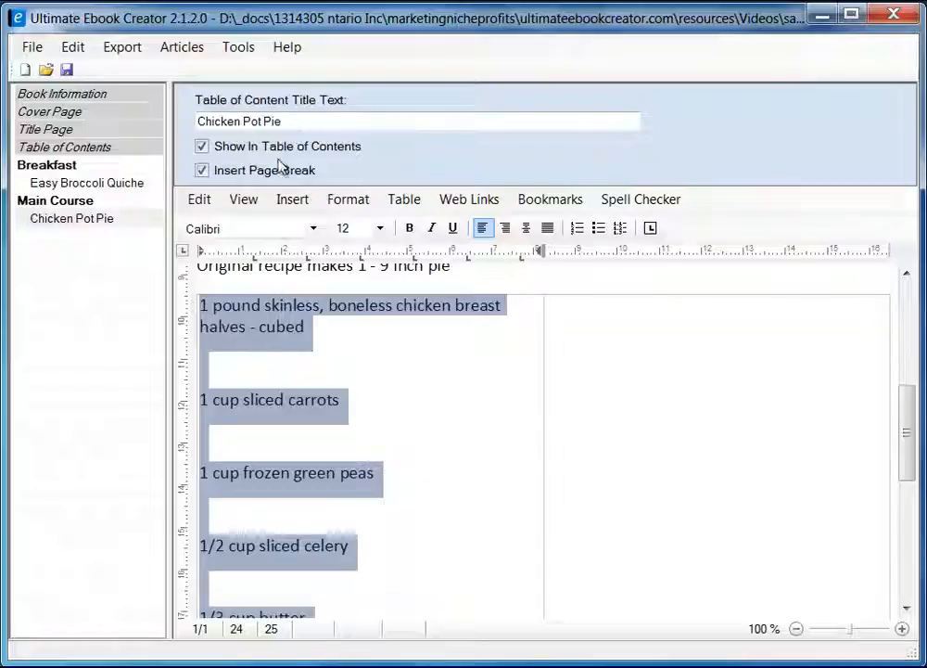
# Change the left-cell ingredients font to Arial.
pyautogui.click(313, 228)
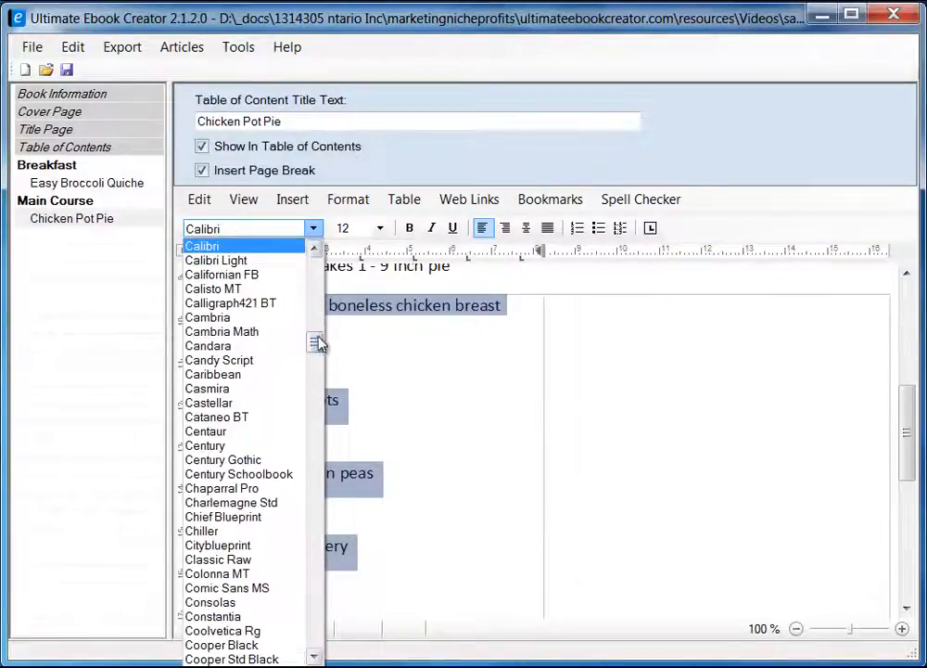
pyautogui.moveTo(315, 343); pyautogui.dragTo(316, 288)
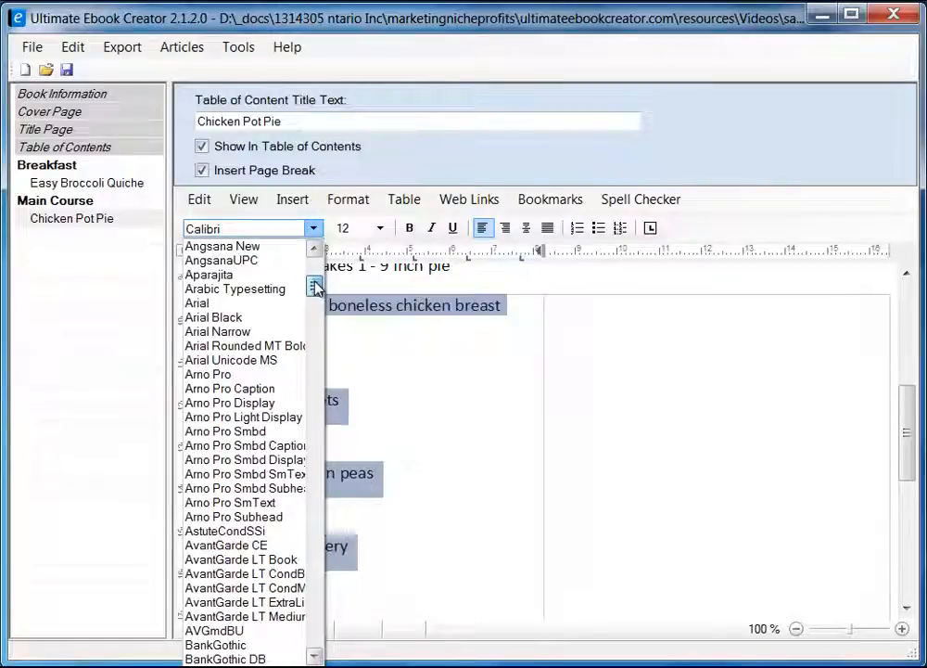
pyautogui.click(271, 302)
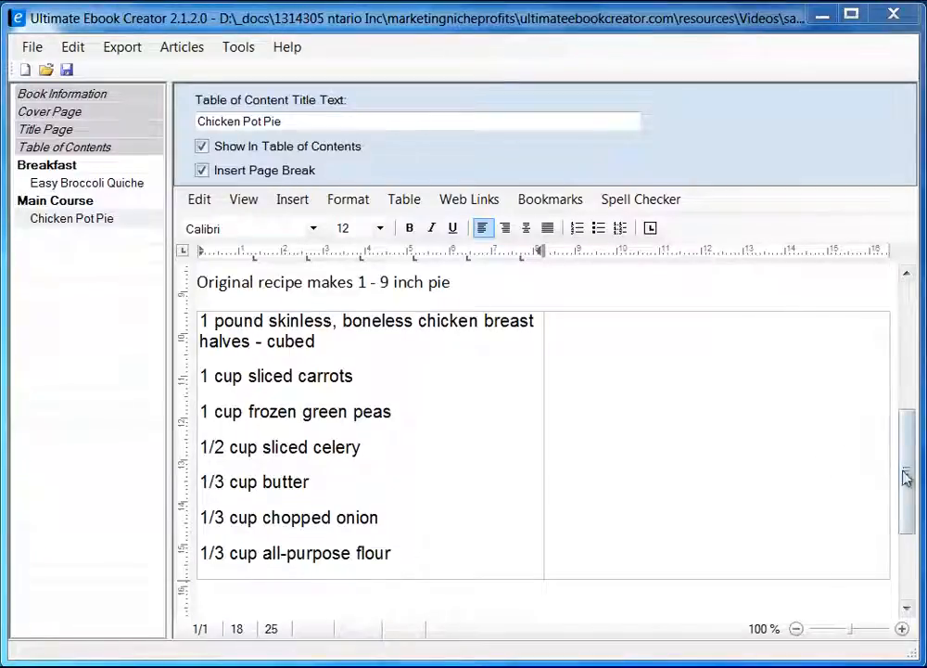
pyautogui.moveTo(910, 486)
pyautogui.mouseDown()
pyautogui.moveTo(909, 472)
pyautogui.moveTo(907, 482)
pyautogui.mouseUp()
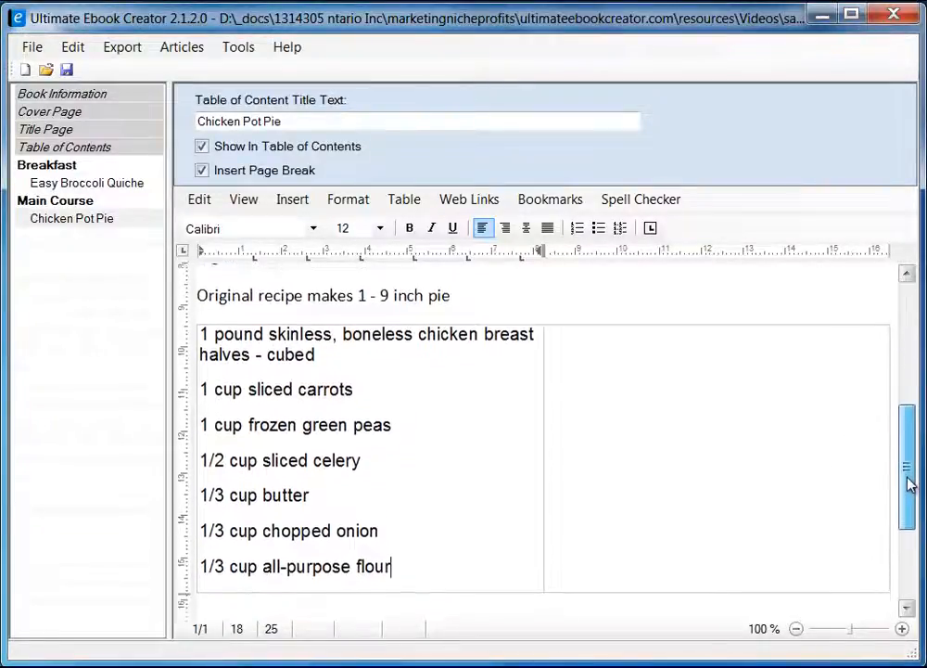
# Copy the second ingredient column, salt through pie crusts, from the Firefox recipe page.
pyautogui.click(664, 375)
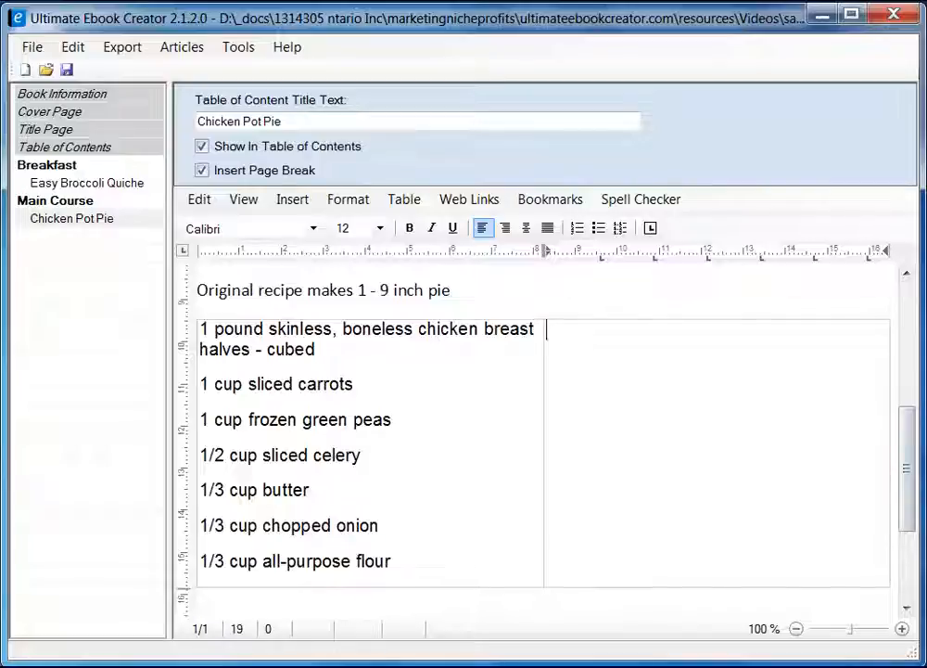
pyautogui.hotkey('alt', 'Tab')
pyautogui.moveTo(288, 275); pyautogui.dragTo(469, 463)
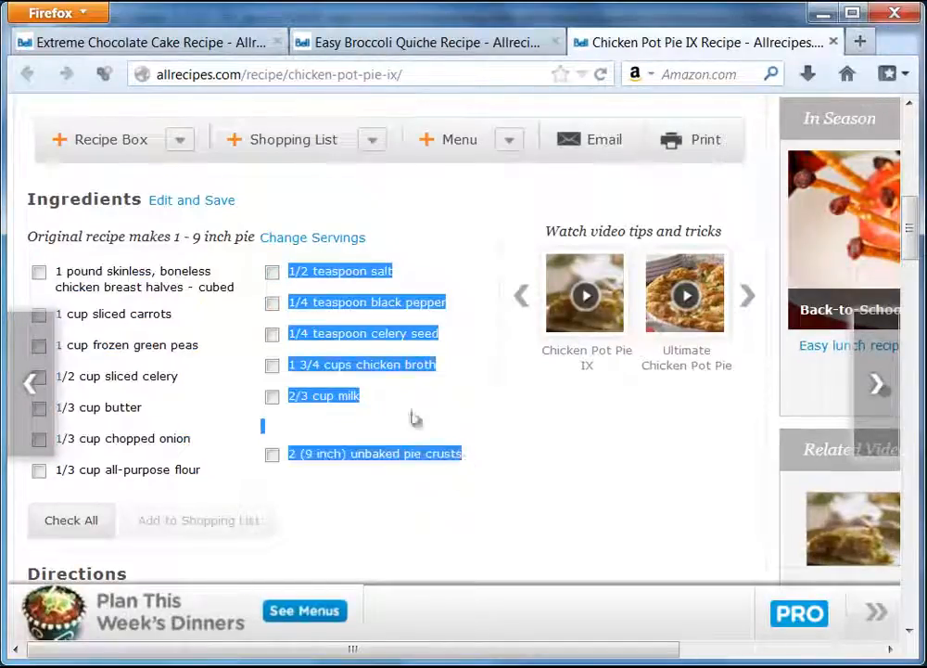
pyautogui.rightClick(379, 305)
pyautogui.click(430, 320)
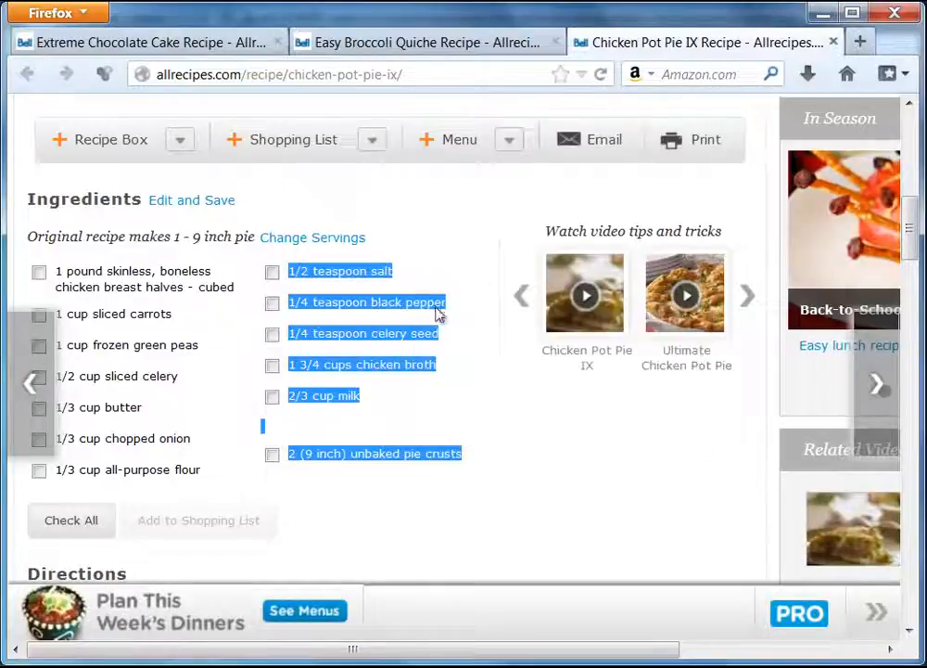
pyautogui.hotkey('alt', 'Tab')
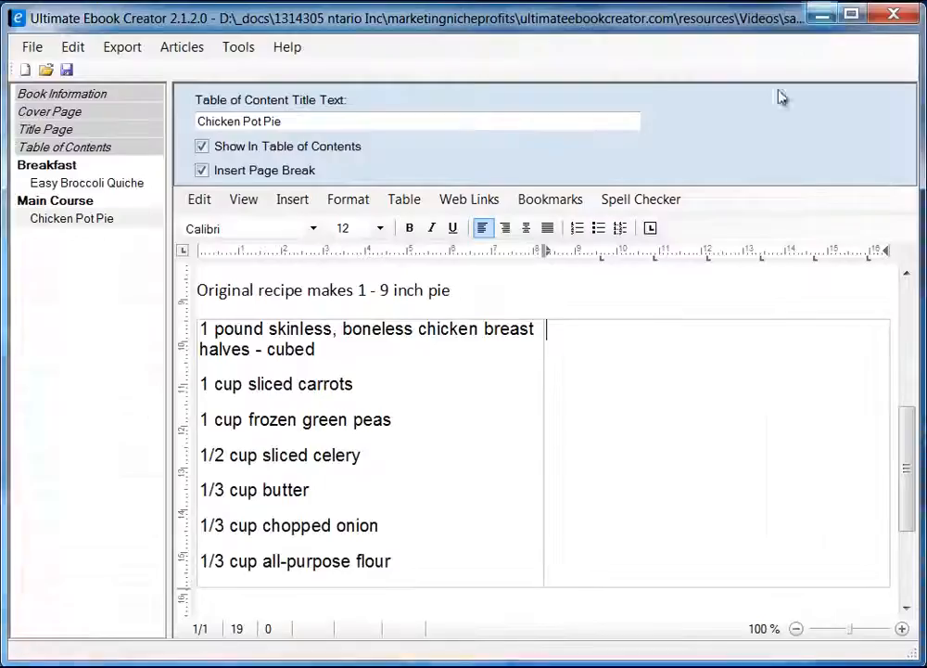
# Paste the copied ingredients into the right cell as unformatted text.
pyautogui.rightClick(607, 351)
pyautogui.moveTo(695, 405)
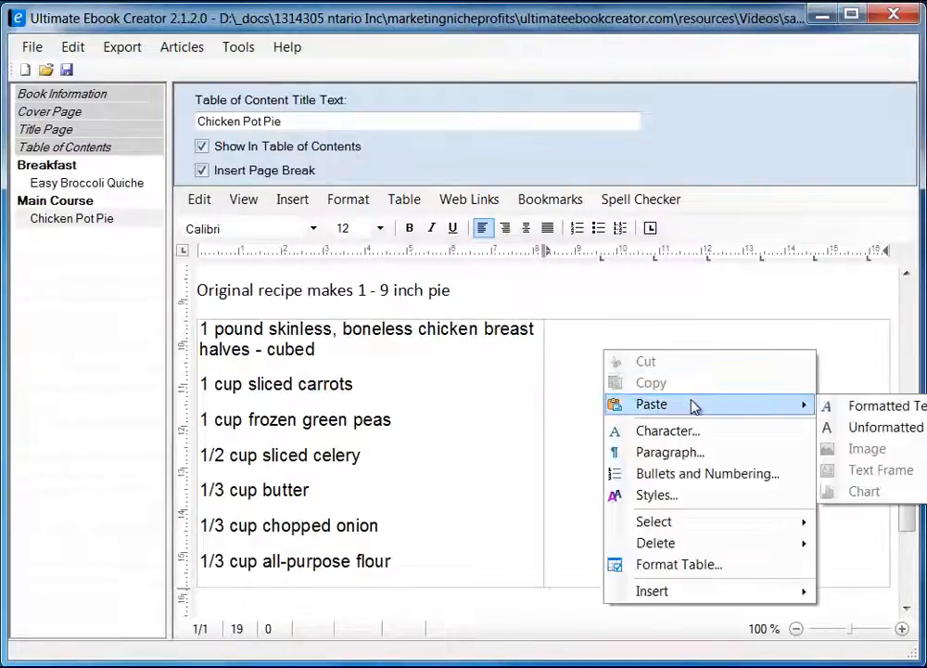
pyautogui.click(880, 428)
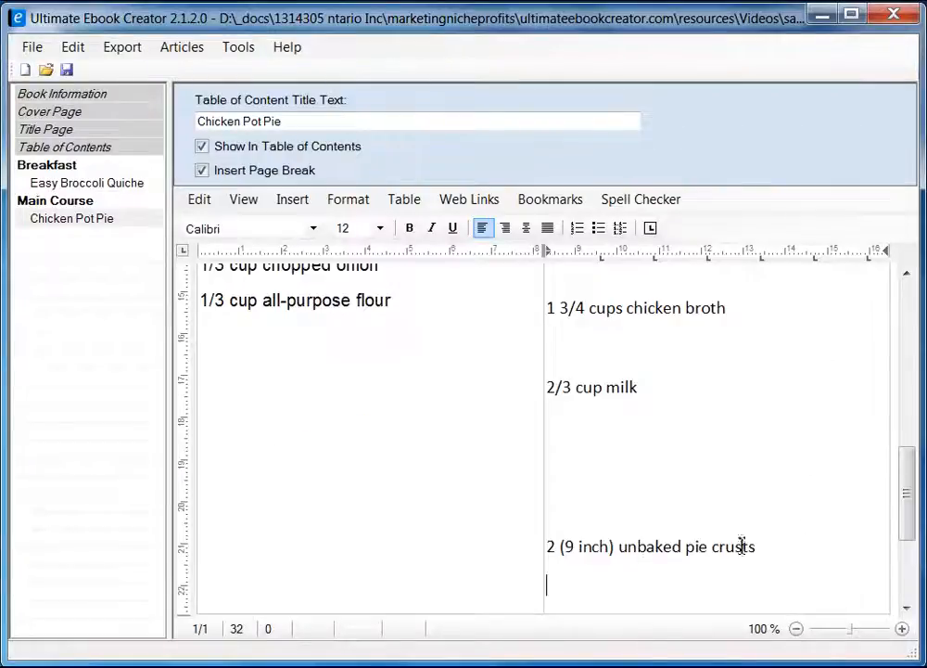
pyautogui.moveTo(904, 518); pyautogui.dragTo(906, 444)
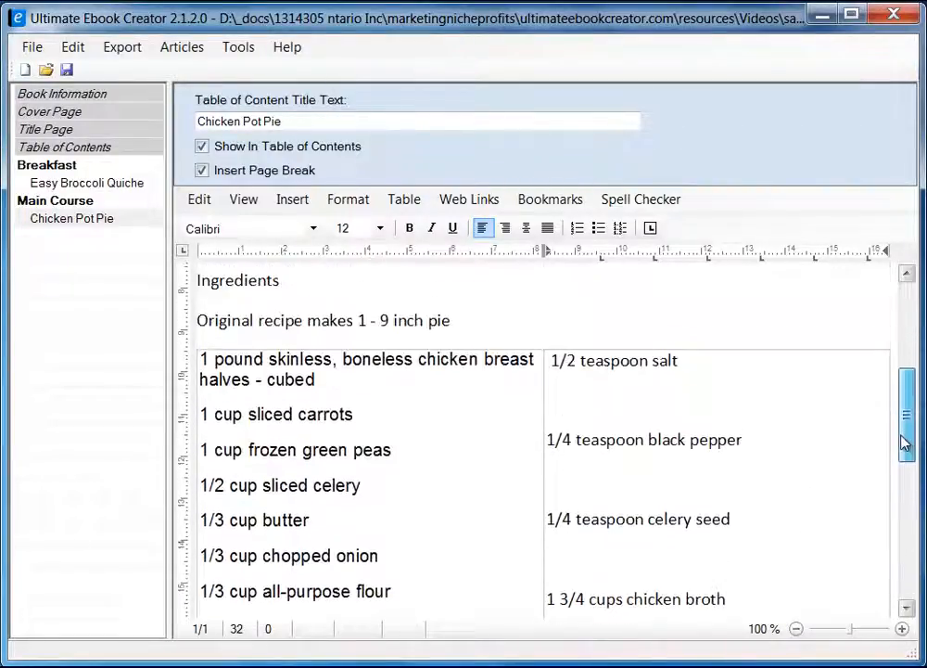
# Set the pasted right-cell ingredients to single line spacing.
pyautogui.moveTo(554, 362); pyautogui.dragTo(649, 607)
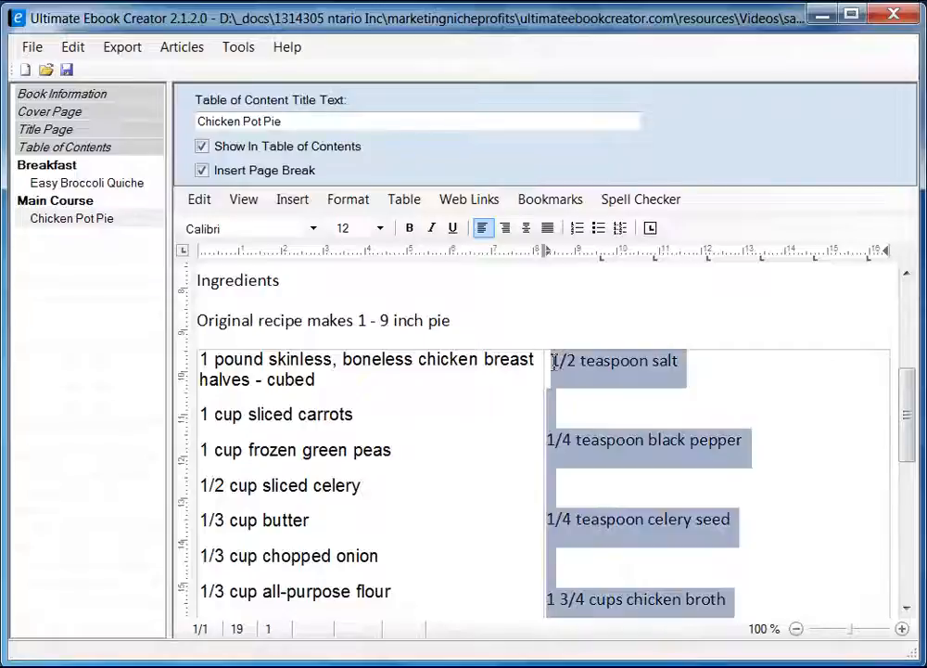
pyautogui.rightClick(592, 368)
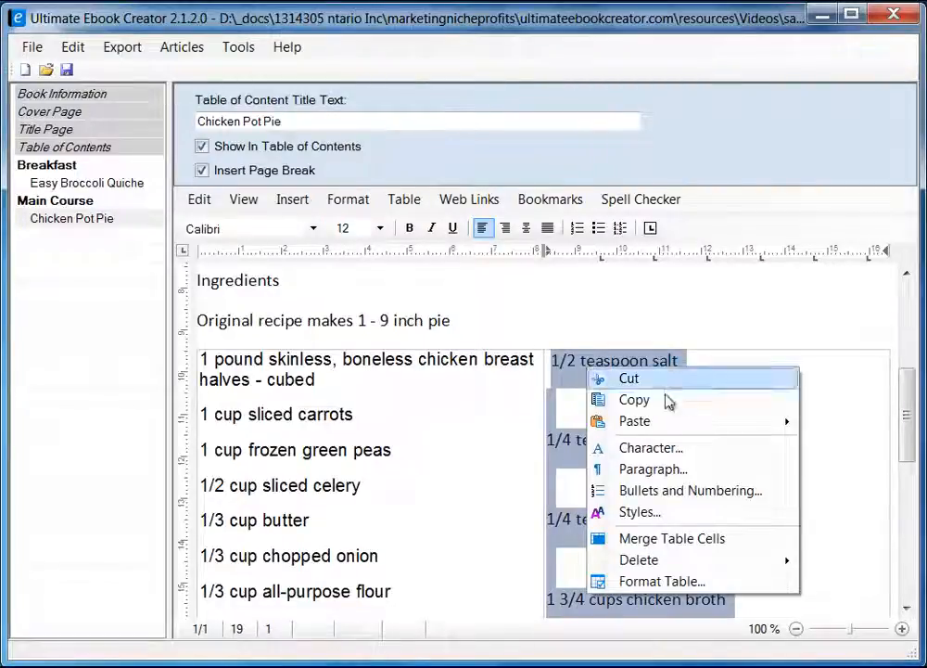
pyautogui.click(617, 471)
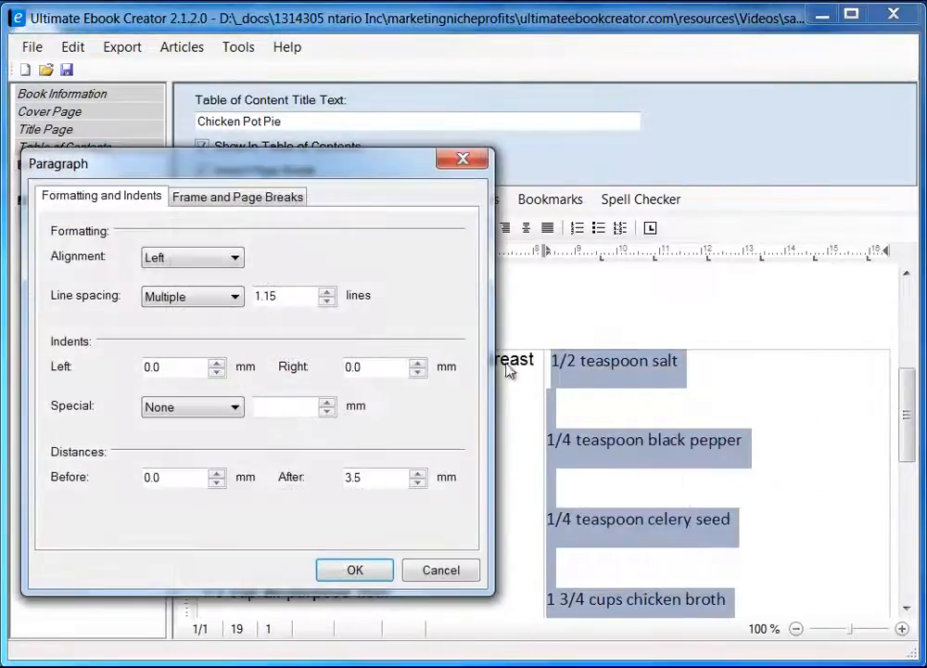
pyautogui.moveTo(338, 168); pyautogui.dragTo(465, 164)
pyautogui.click(317, 294)
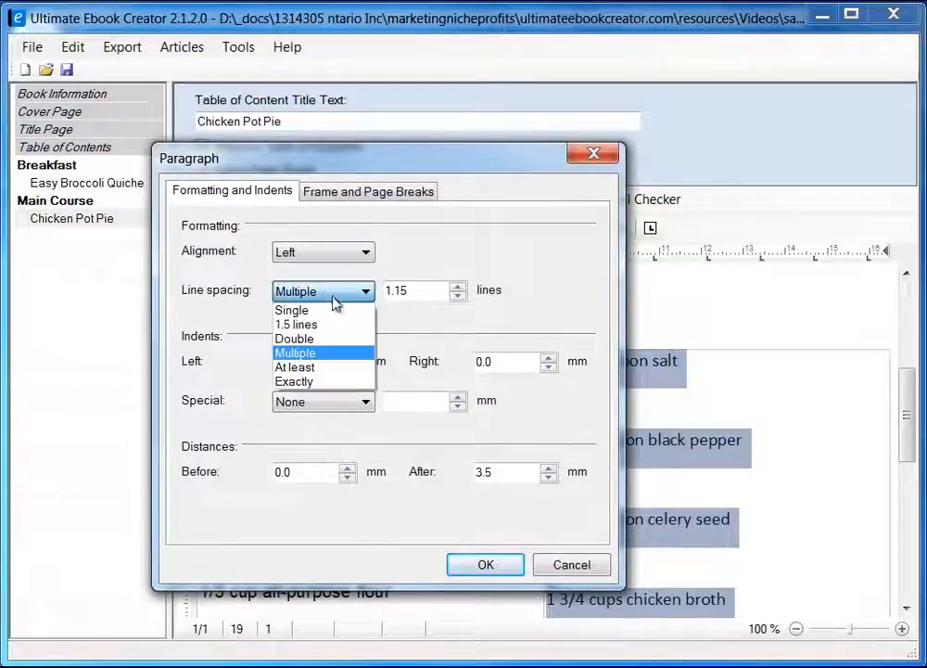
pyautogui.click(335, 310)
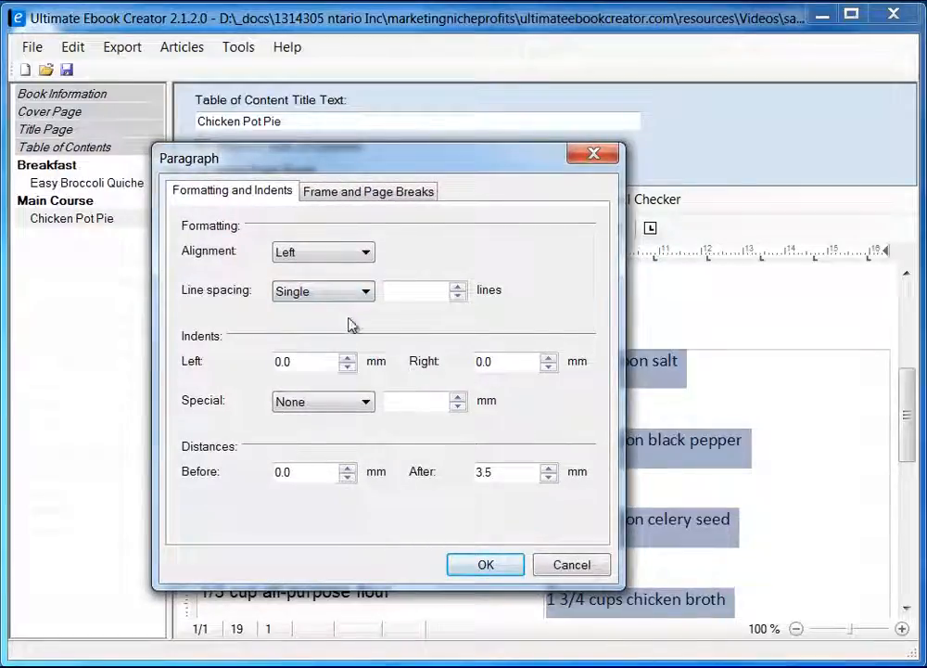
pyautogui.click(486, 565)
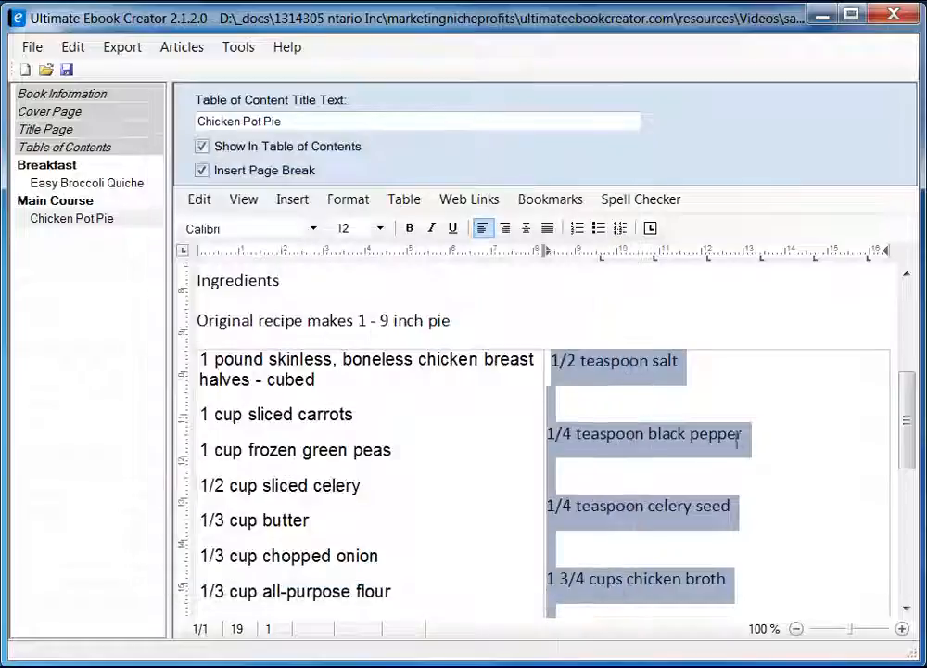
pyautogui.click(757, 416)
# Remove the leading space before '1/2 teaspoon salt' and the blank lines above celery seed and chicken broth.
pyautogui.scroll(2, 905, 436)
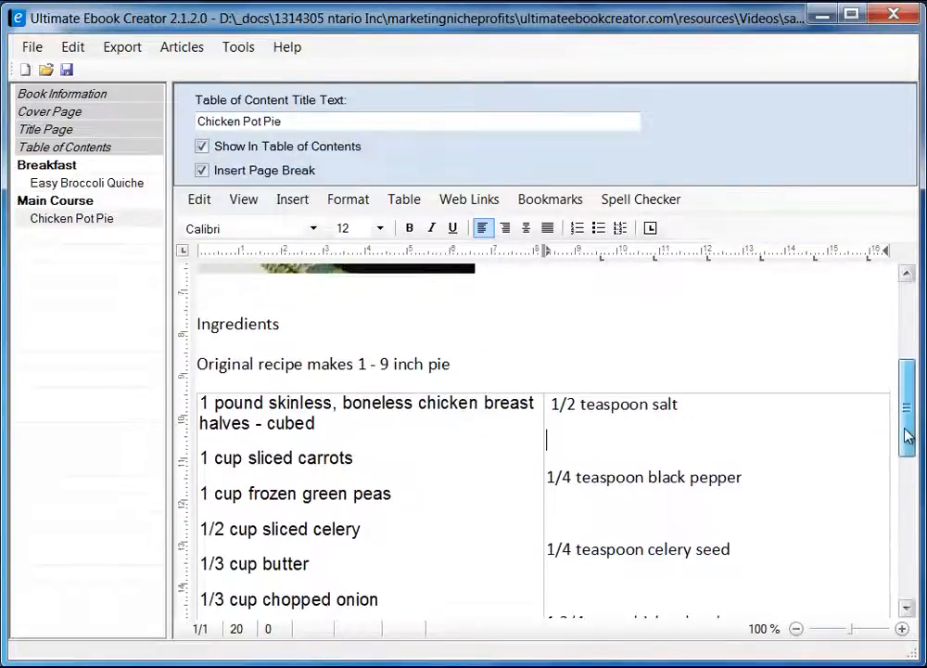
pyautogui.press('Delete')
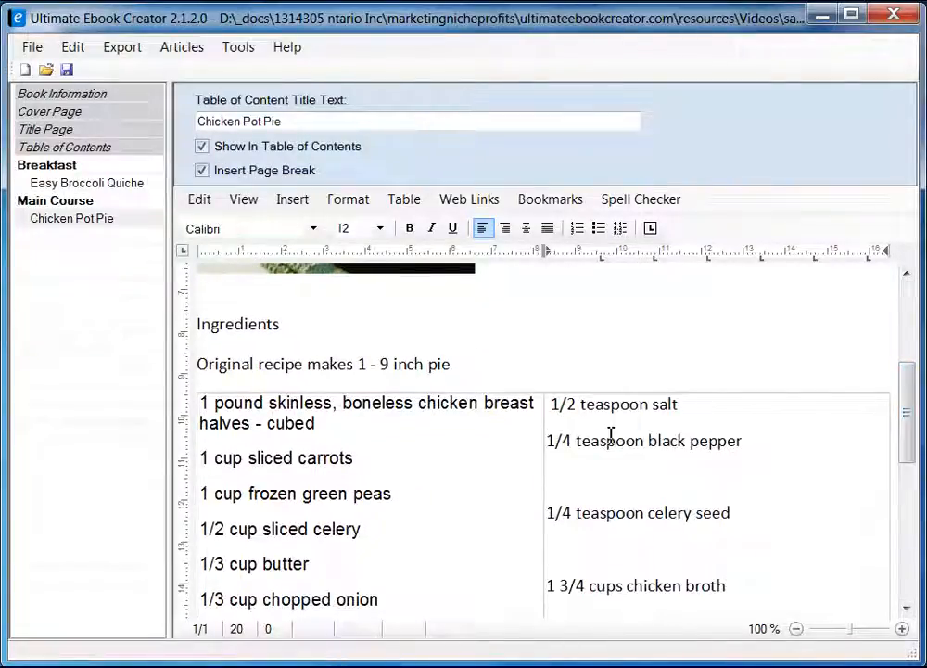
pyautogui.press('Up')
pyautogui.press('Up')
pyautogui.press('Down')
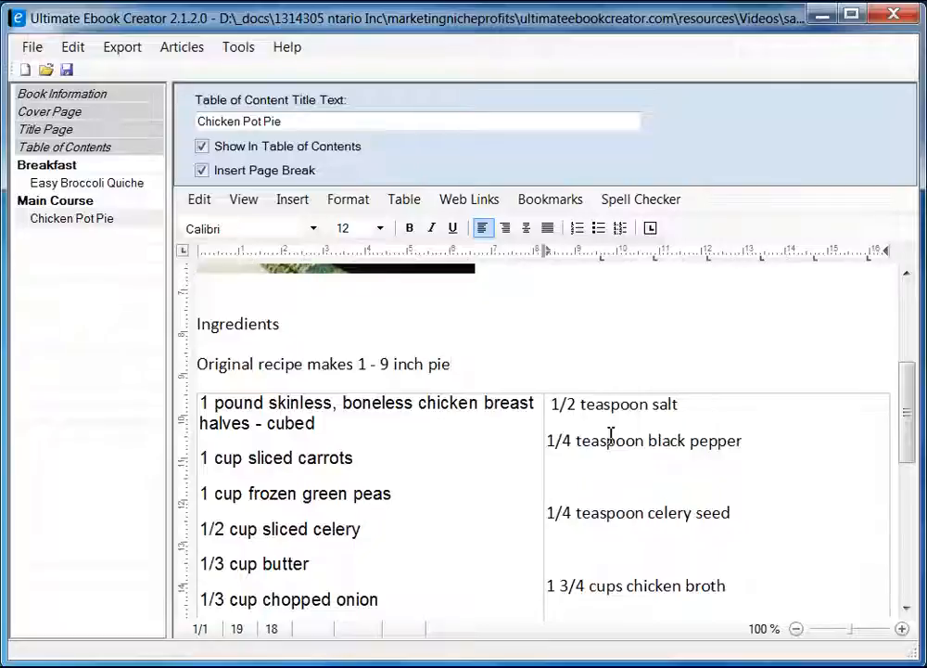
pyautogui.press('Delete')
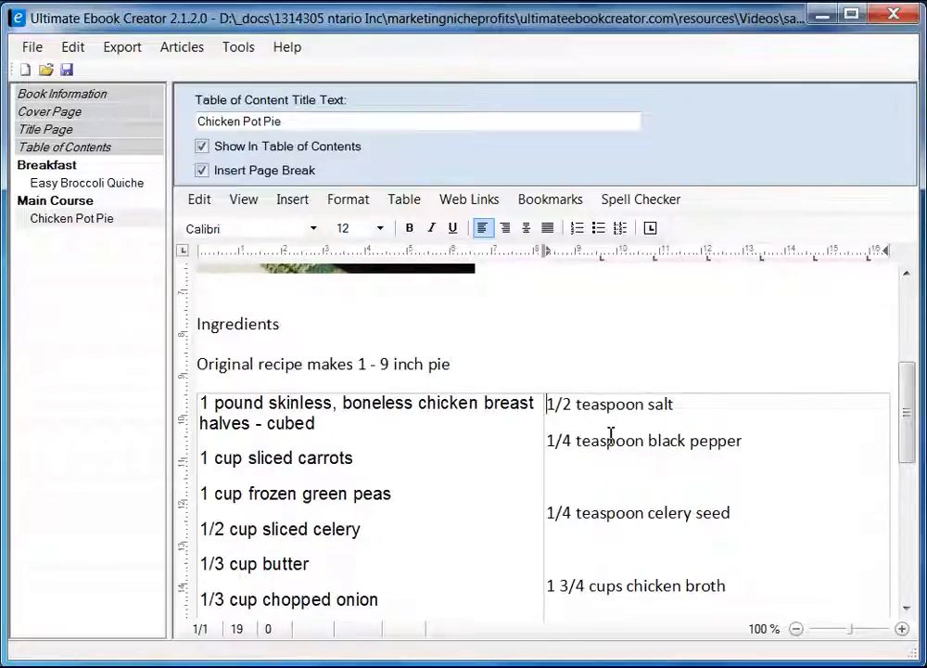
pyautogui.press('Delete')
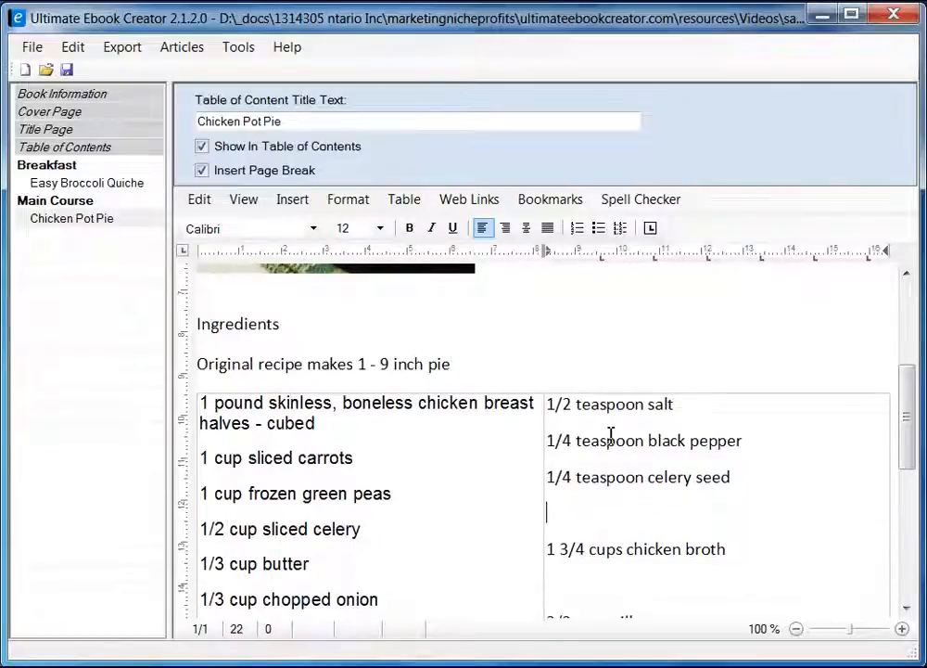
pyautogui.press('Delete')
pyautogui.press('Delete')
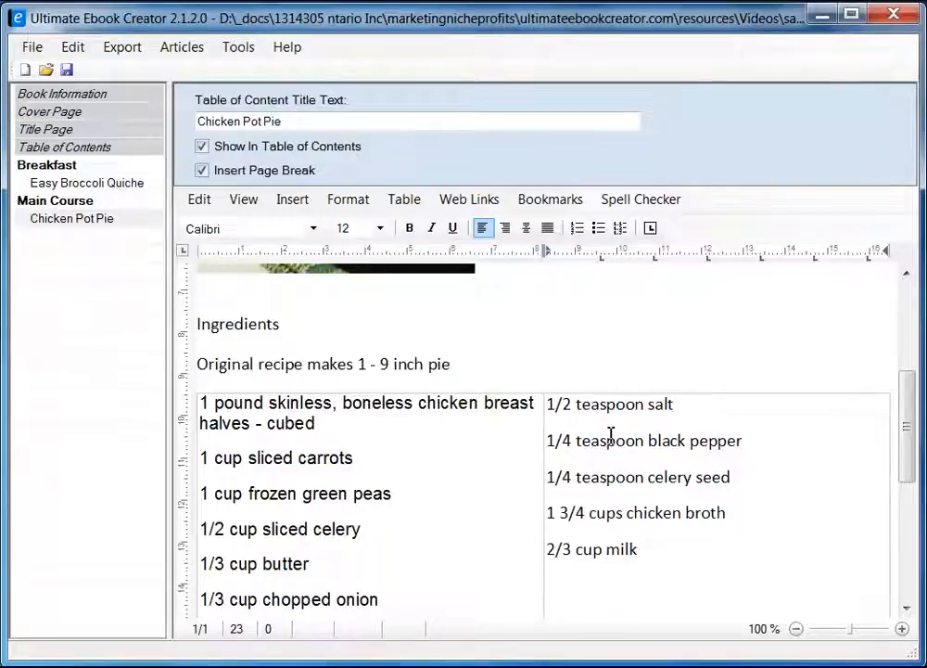
# Delete the blank lines above the pie crusts line and widen the left ingredient column.
pyautogui.scroll(-4, 599, 475)
pyautogui.click(595, 395)
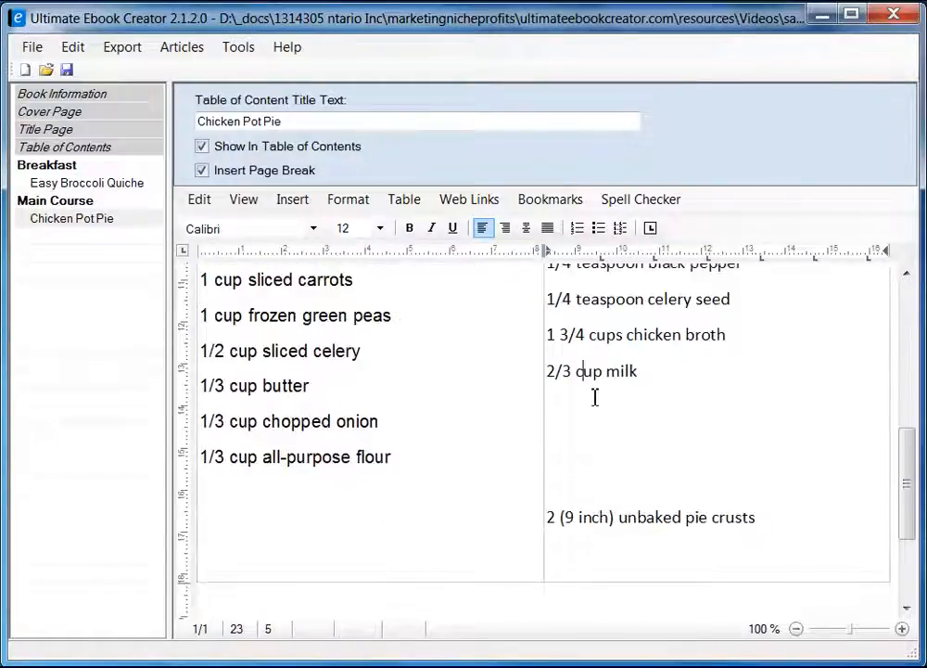
pyautogui.press('Down')
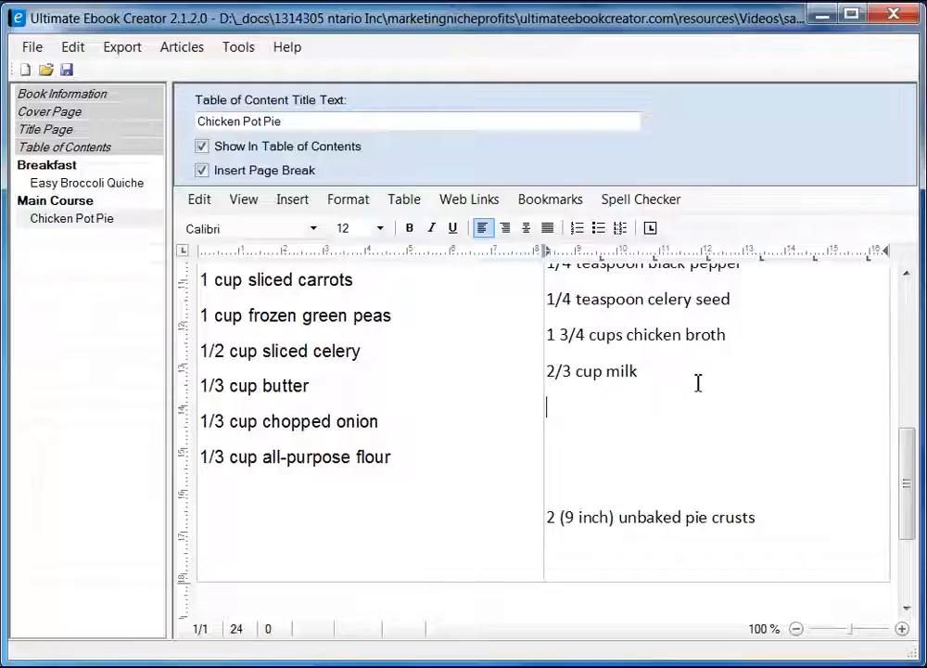
pyautogui.press('Delete')
pyautogui.press('Delete')
pyautogui.press('Delete')
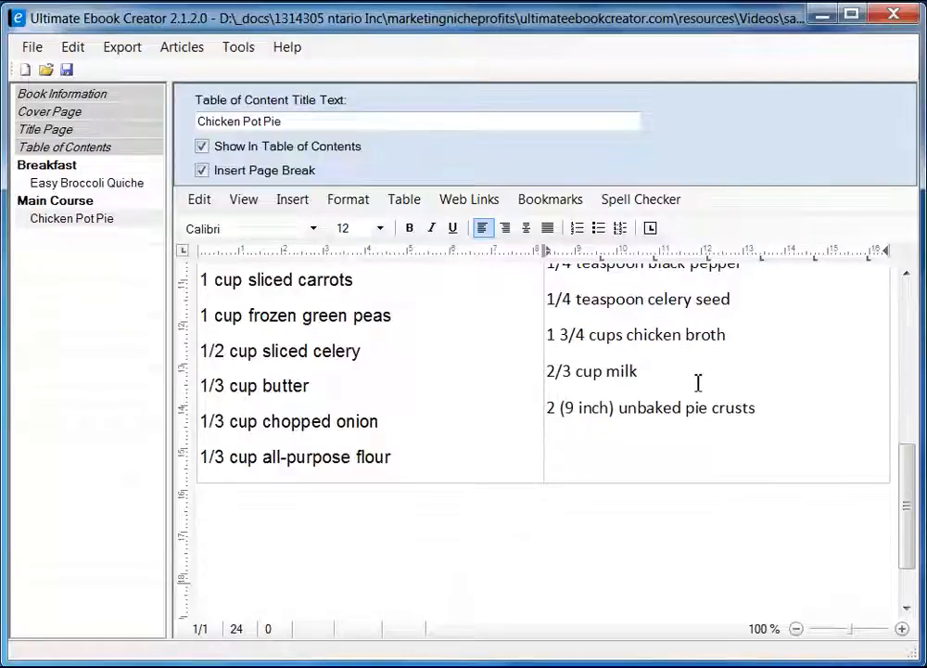
pyautogui.press('Down')
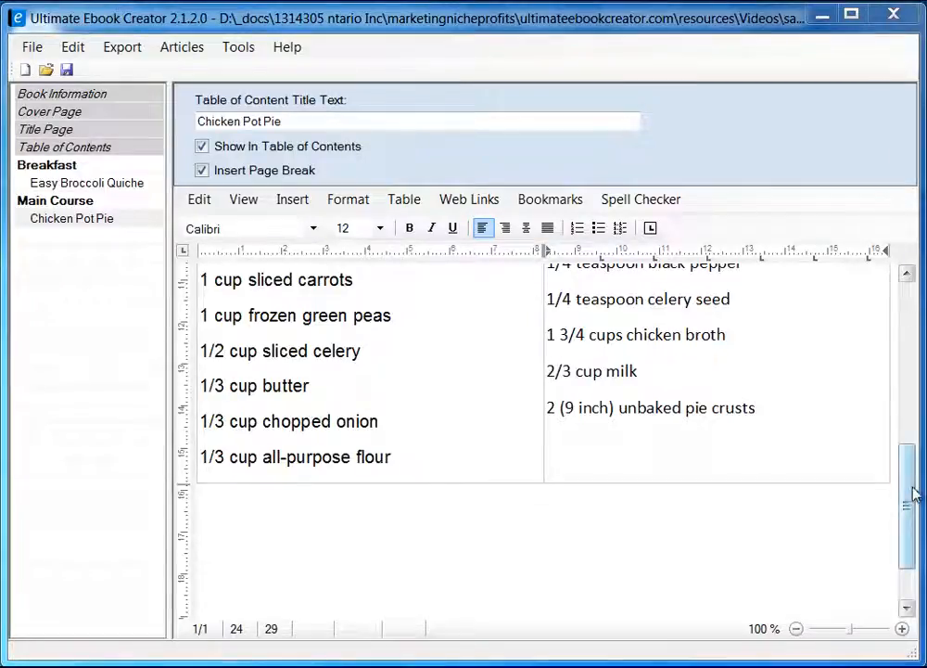
pyautogui.moveTo(913, 489); pyautogui.dragTo(904, 468)
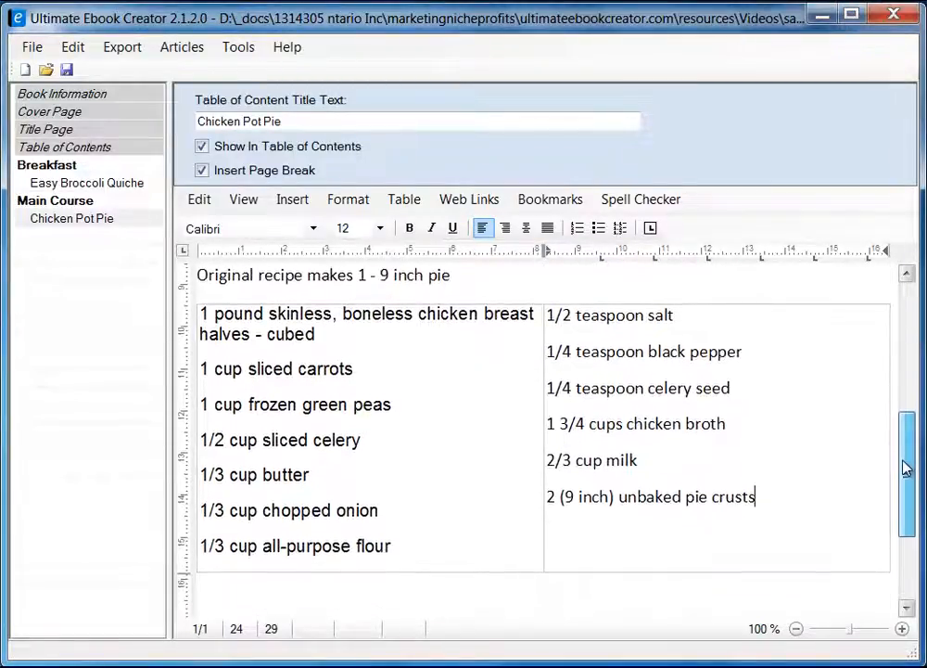
pyautogui.moveTo(545, 395); pyautogui.dragTo(625, 382)
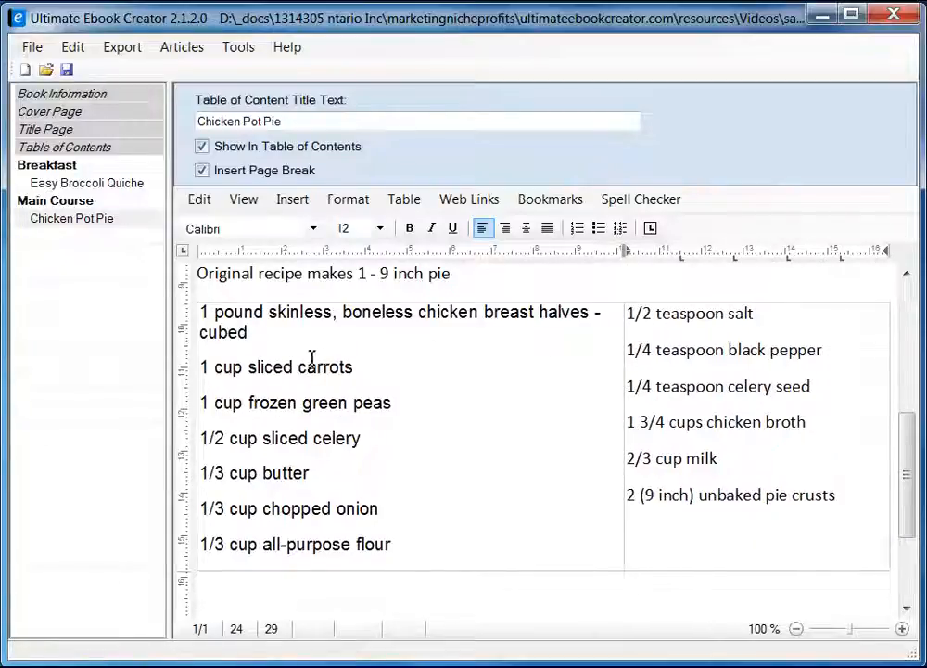
# Set the right-column ingredients to Arial, size 10.
pyautogui.click(243, 322)
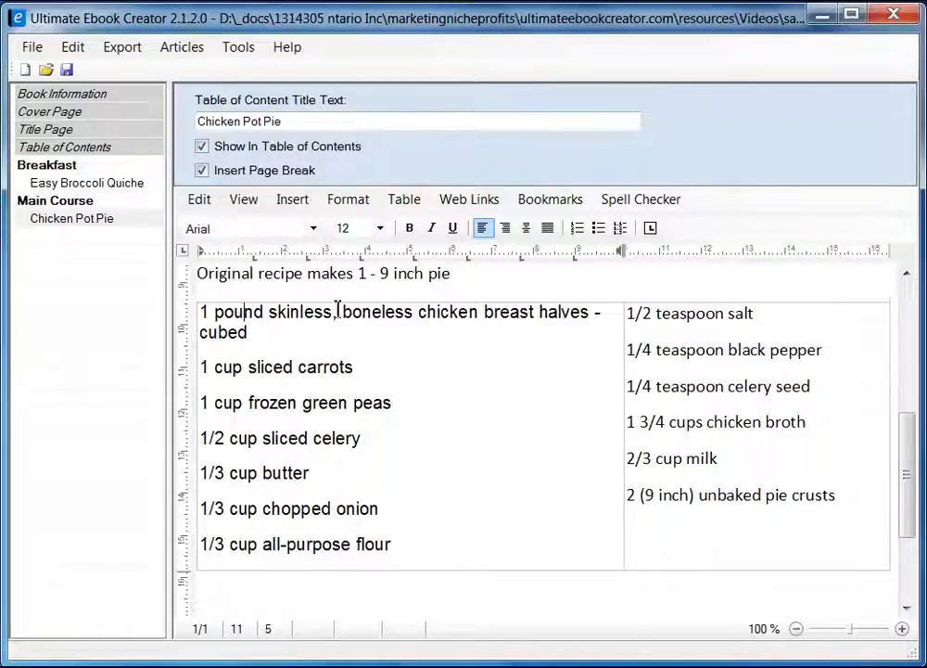
pyautogui.click(643, 319)
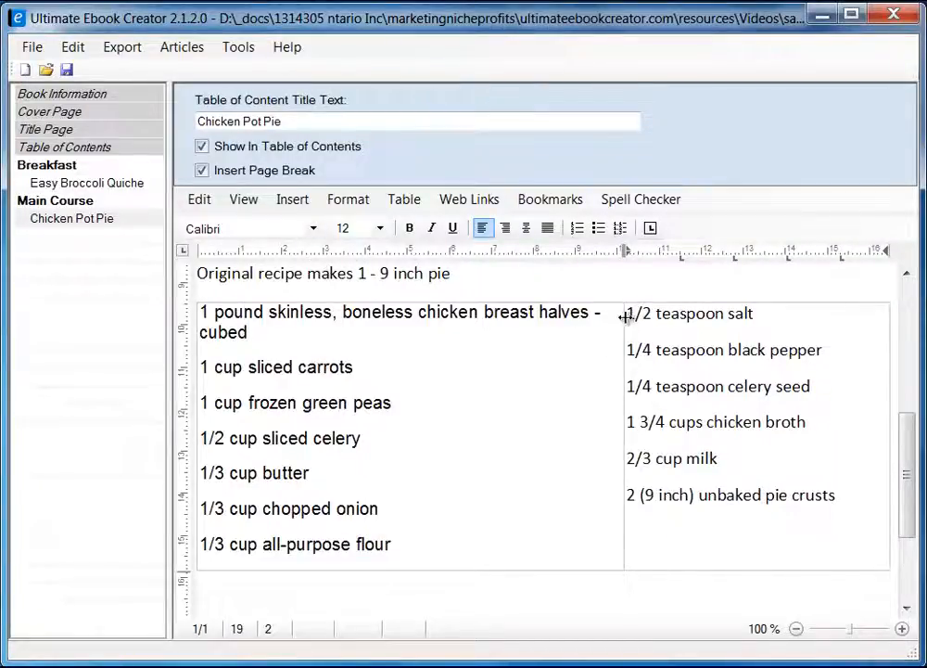
pyautogui.moveTo(631, 318); pyautogui.dragTo(840, 497)
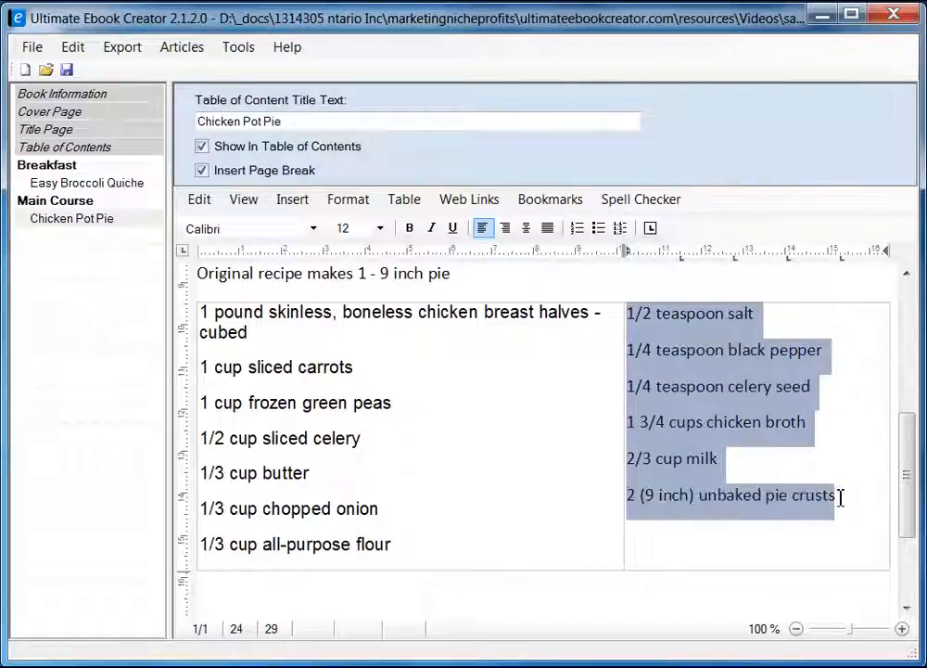
pyautogui.click(320, 229)
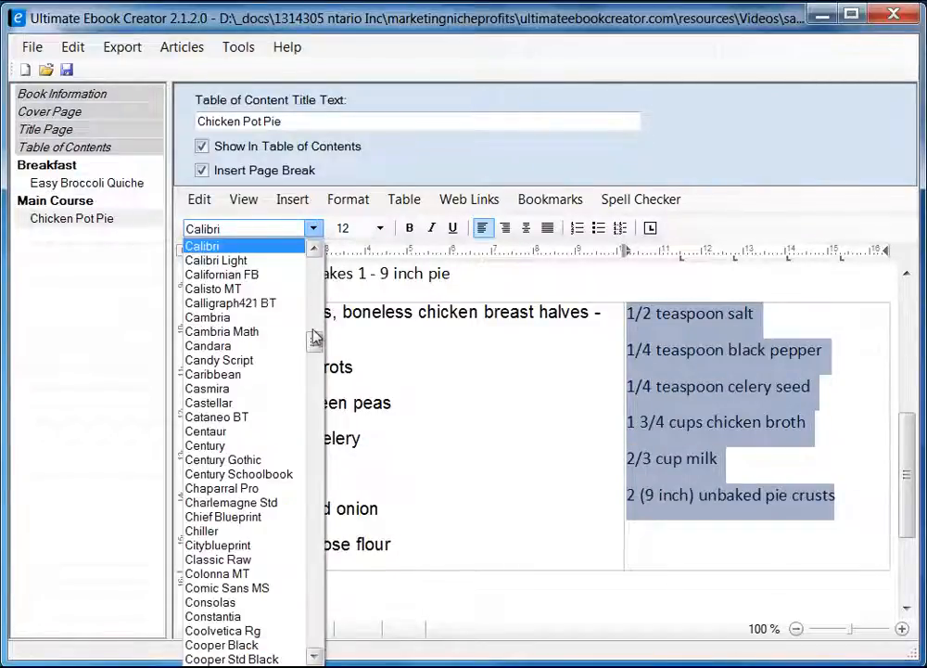
pyautogui.moveTo(317, 341); pyautogui.dragTo(316, 276)
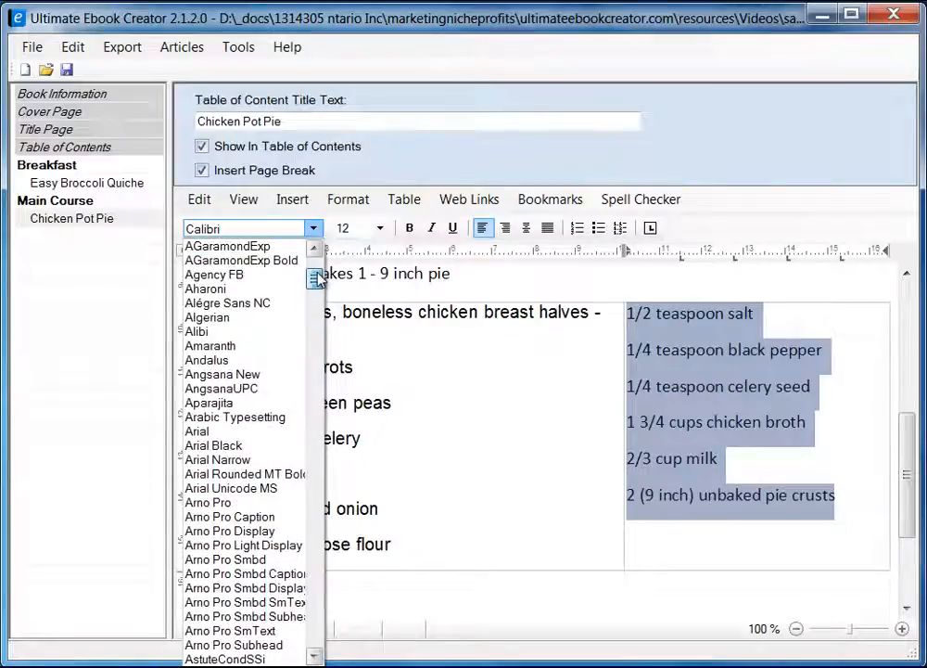
pyautogui.click(250, 431)
pyautogui.click(379, 229)
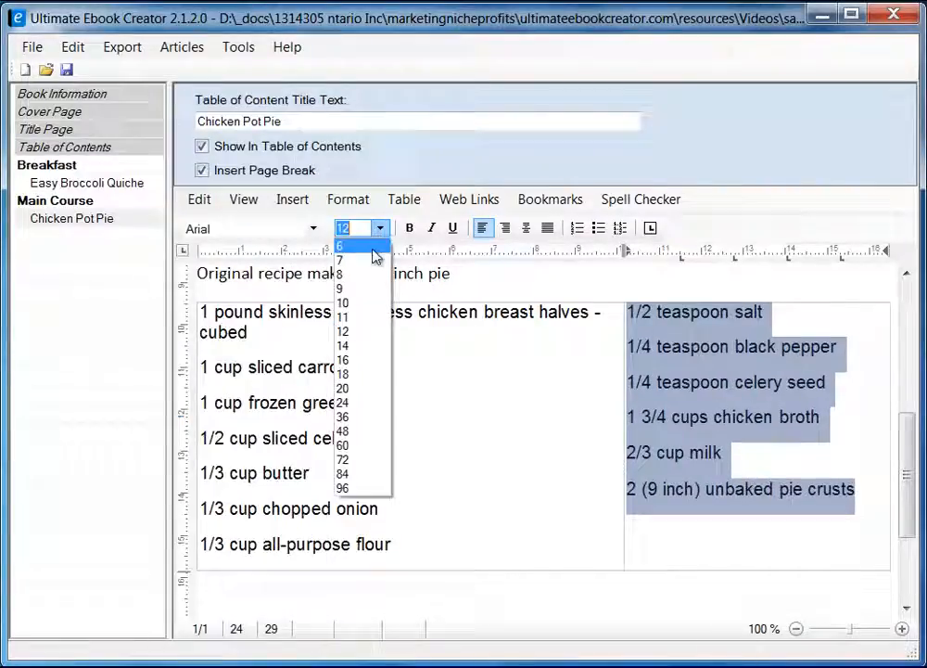
pyautogui.click(362, 302)
# Set the left-column ingredients to size 10.
pyautogui.click(205, 320)
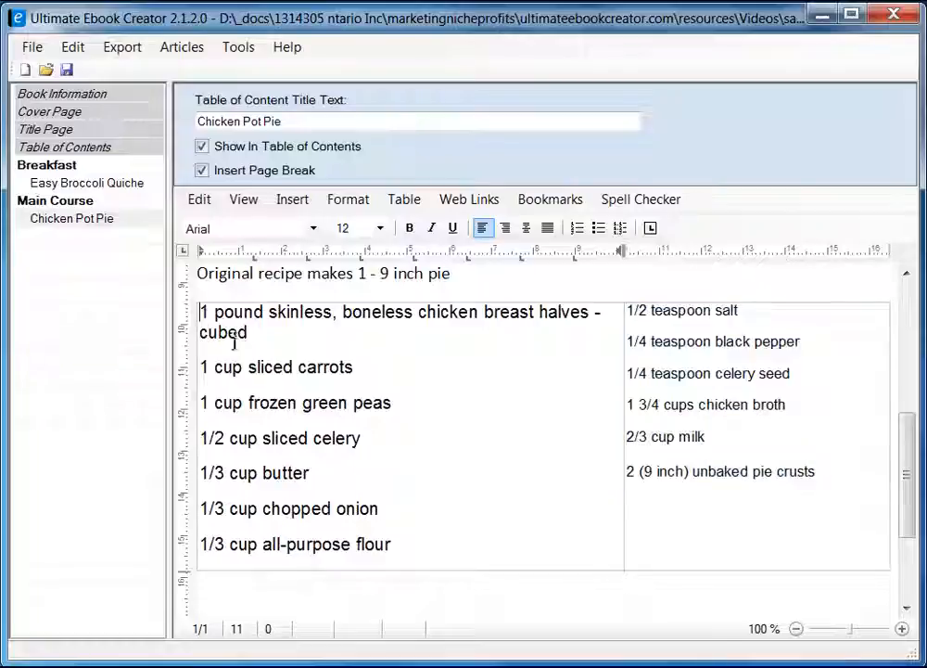
pyautogui.keyDown('shift'); pyautogui.click(420, 544); pyautogui.keyUp('shift')
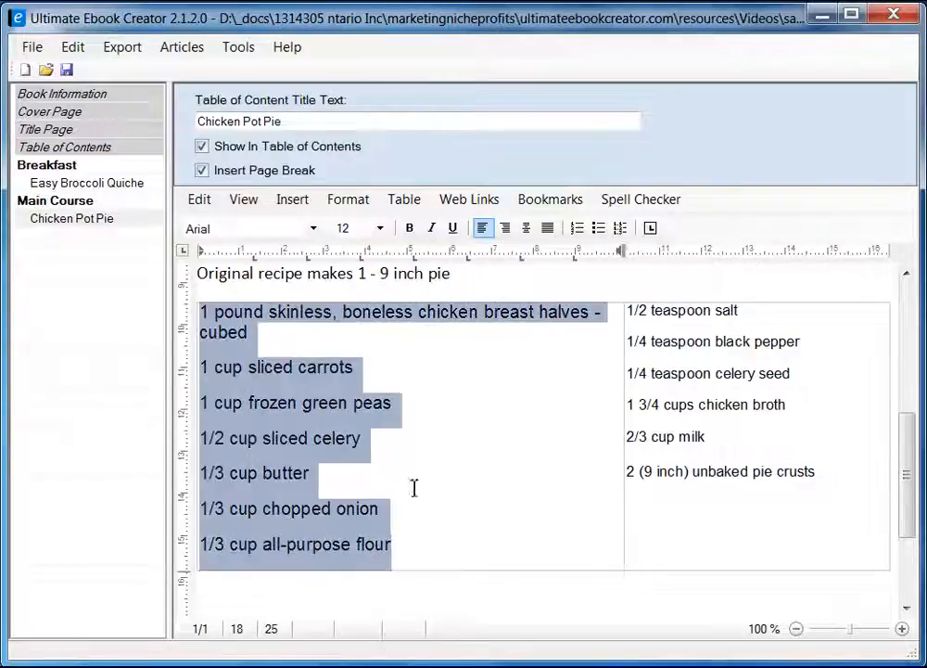
pyautogui.click(379, 229)
pyautogui.click(355, 311)
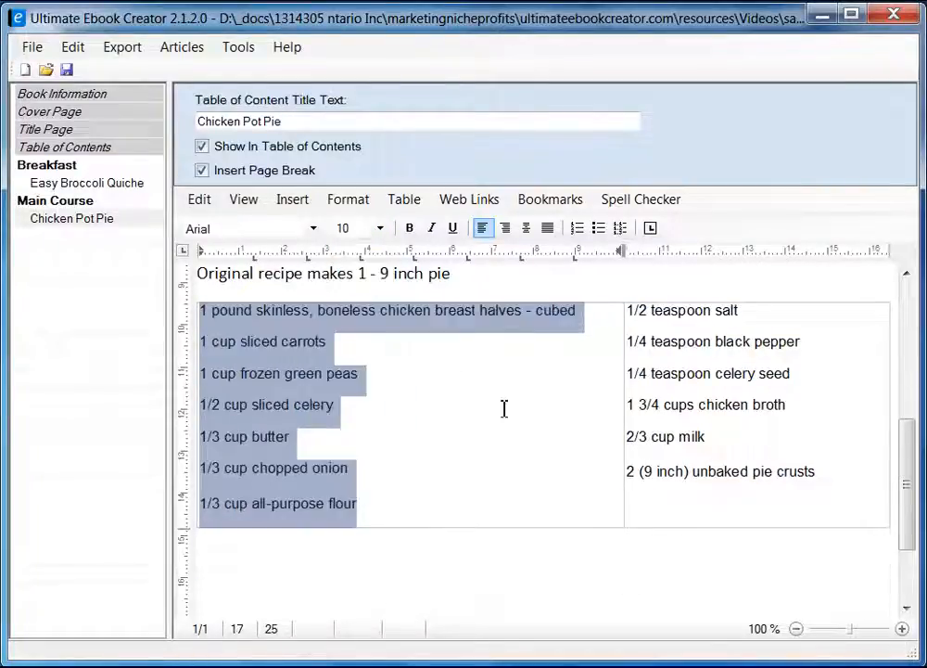
pyautogui.click(508, 412)
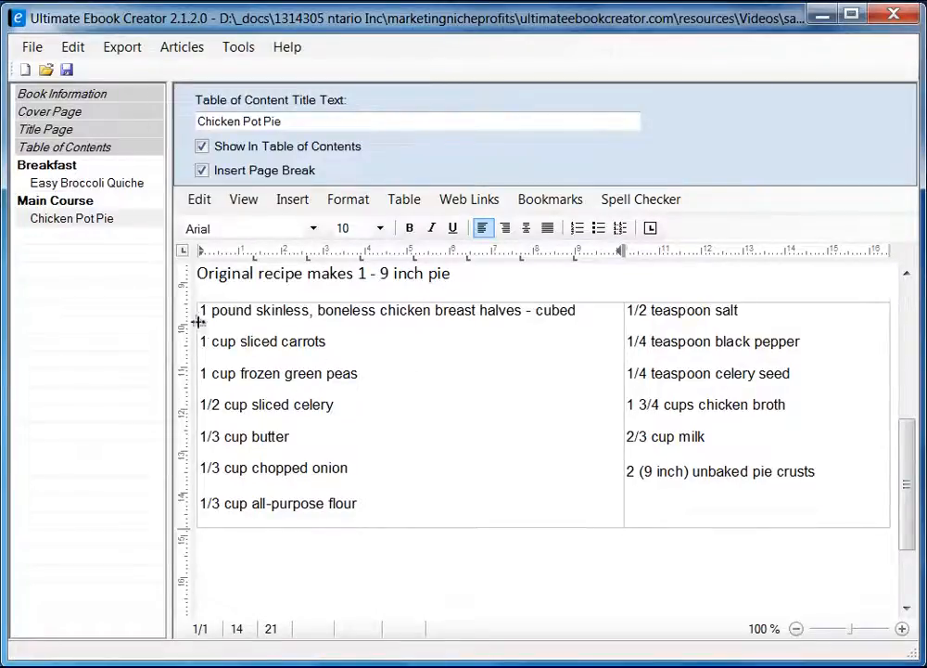
# Bullet the ingredient lines in both the left and right table columns.
pyautogui.moveTo(201, 310); pyautogui.dragTo(385, 499)
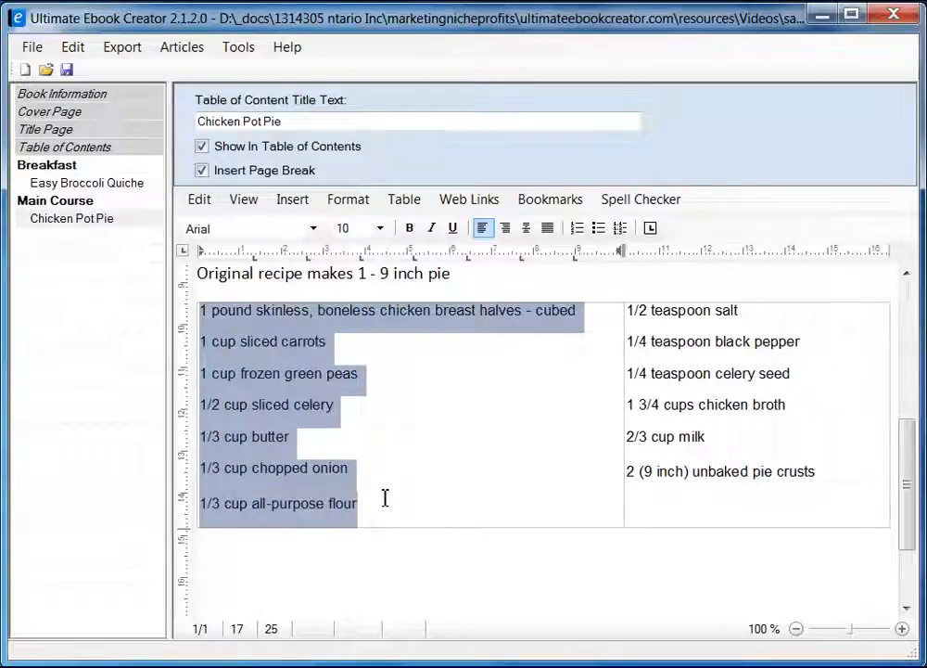
pyautogui.click(600, 230)
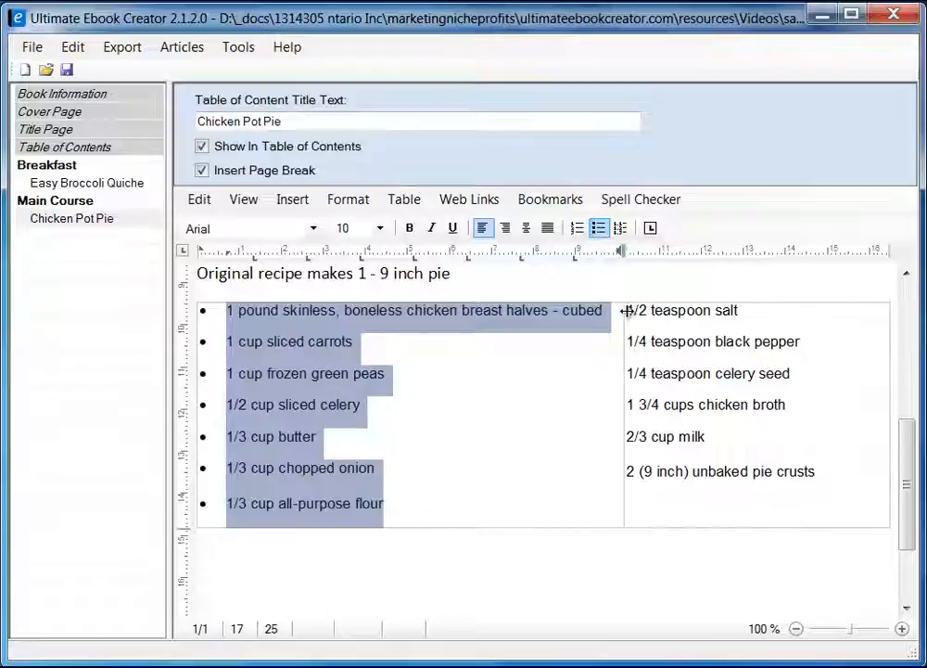
pyautogui.moveTo(624, 309); pyautogui.dragTo(827, 475)
pyautogui.click(598, 227)
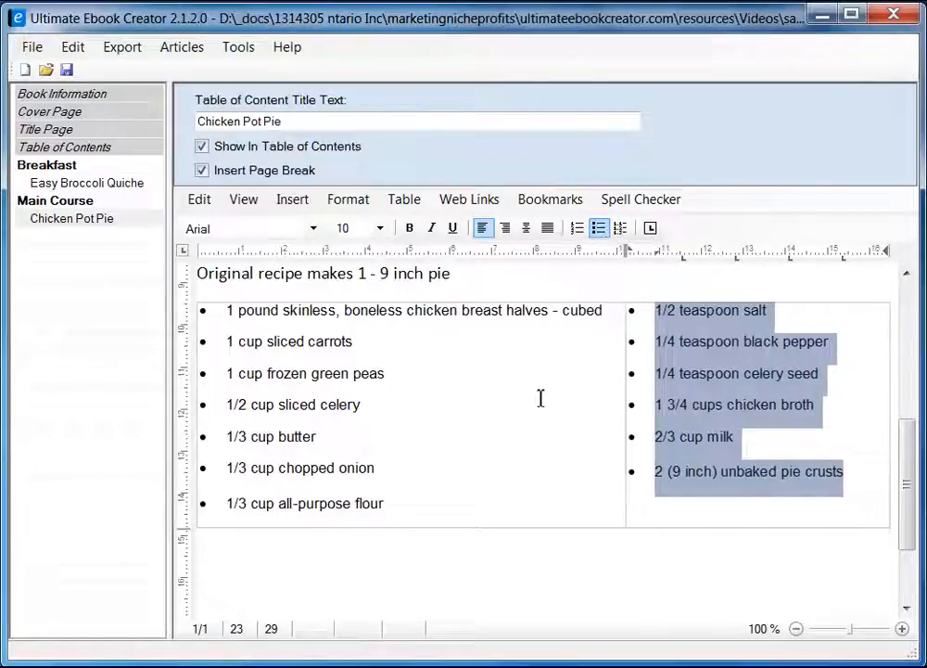
pyautogui.click(540, 397)
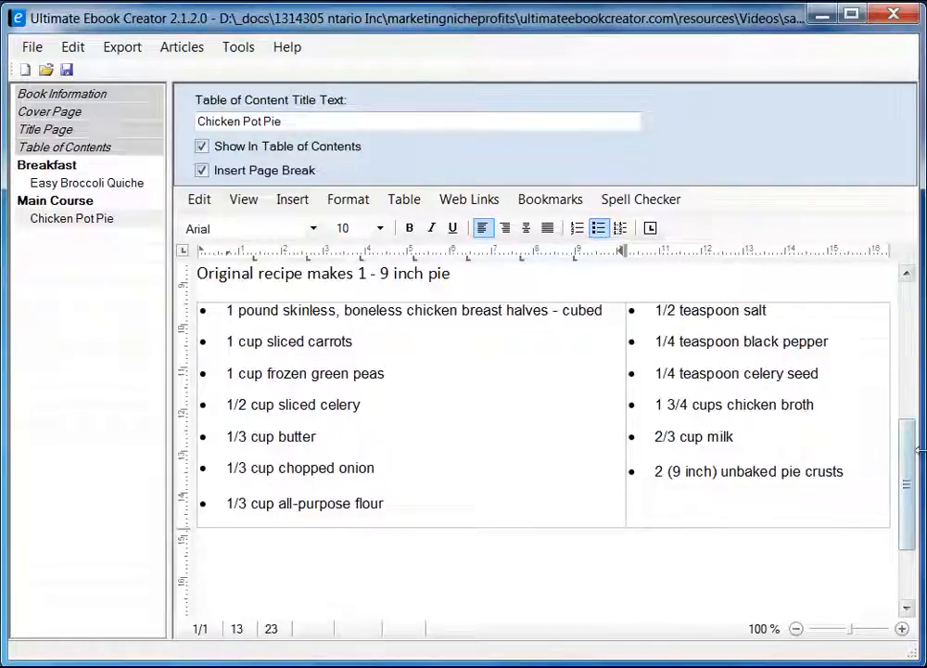
pyautogui.moveTo(910, 472); pyautogui.dragTo(911, 507)
# Add the heading 'Directons' on its own line below the ingredients table.
pyautogui.click(238, 472)
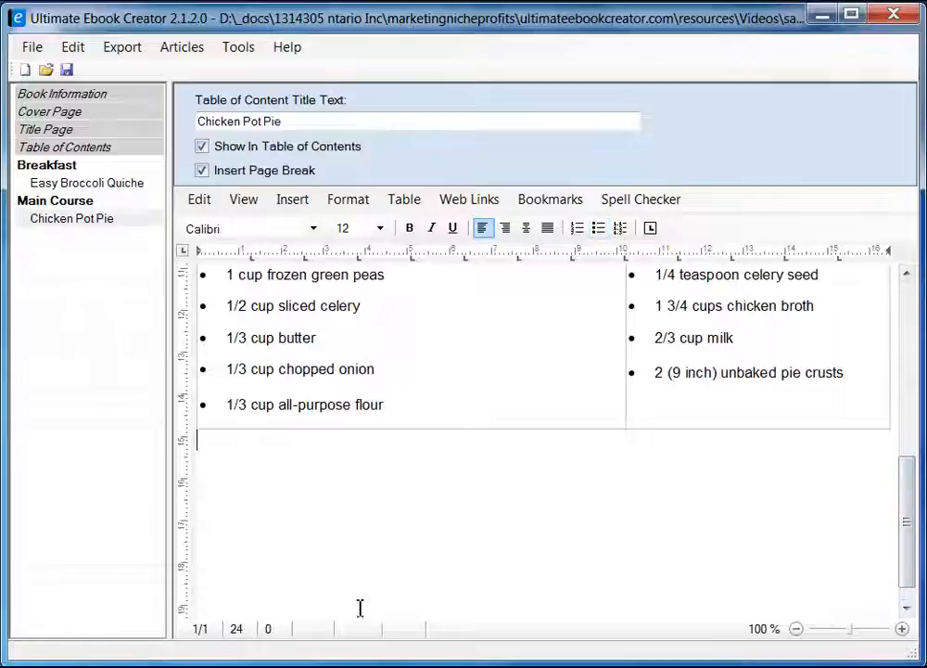
pyautogui.press('Return')
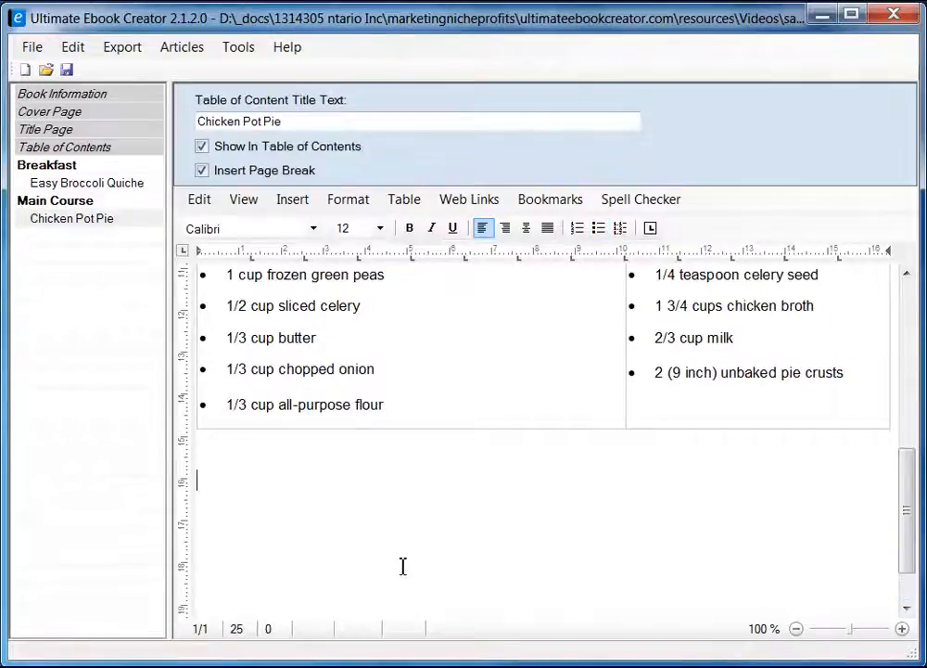
pyautogui.write('Directopms')
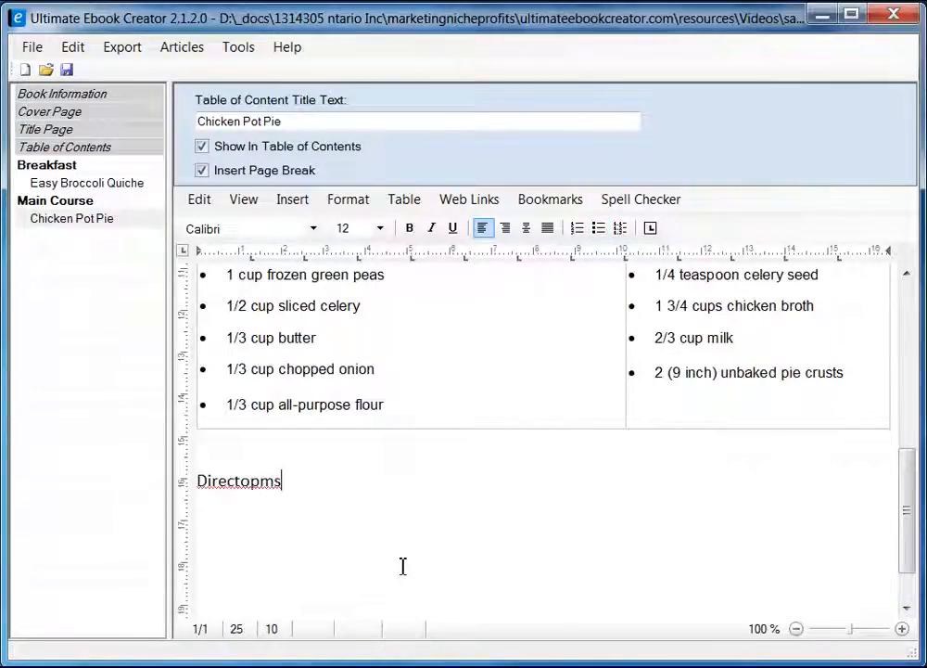
pyautogui.press('BackSpace')
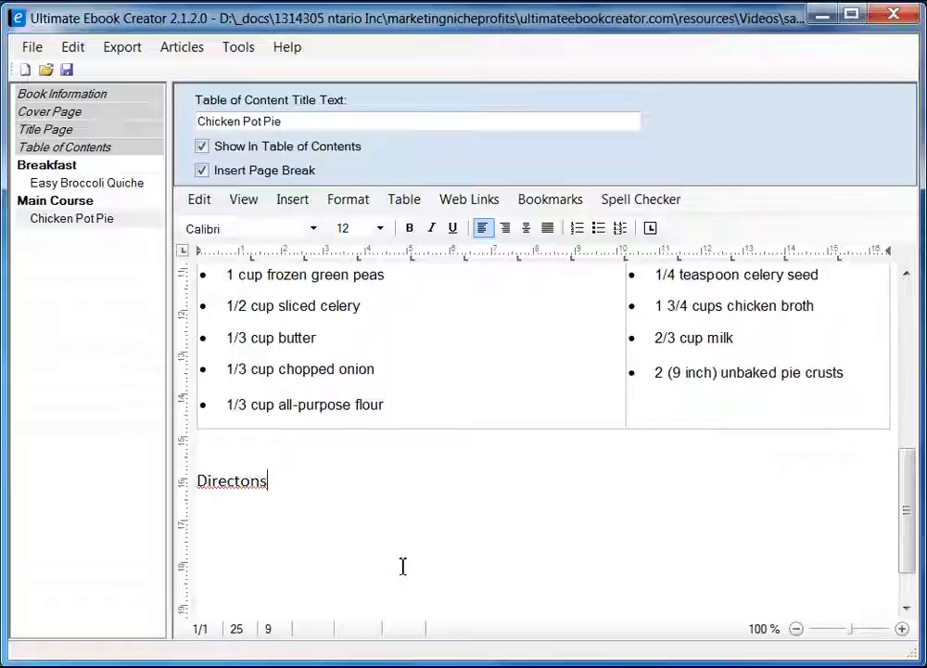
pyautogui.press('Return')
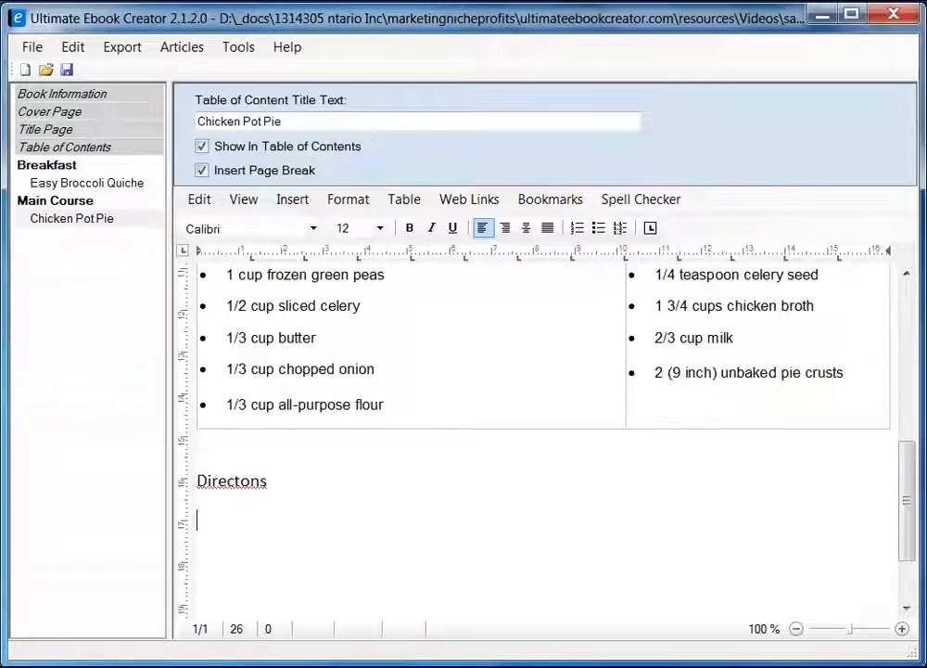
pyautogui.hotkey('alt', 'Tab')
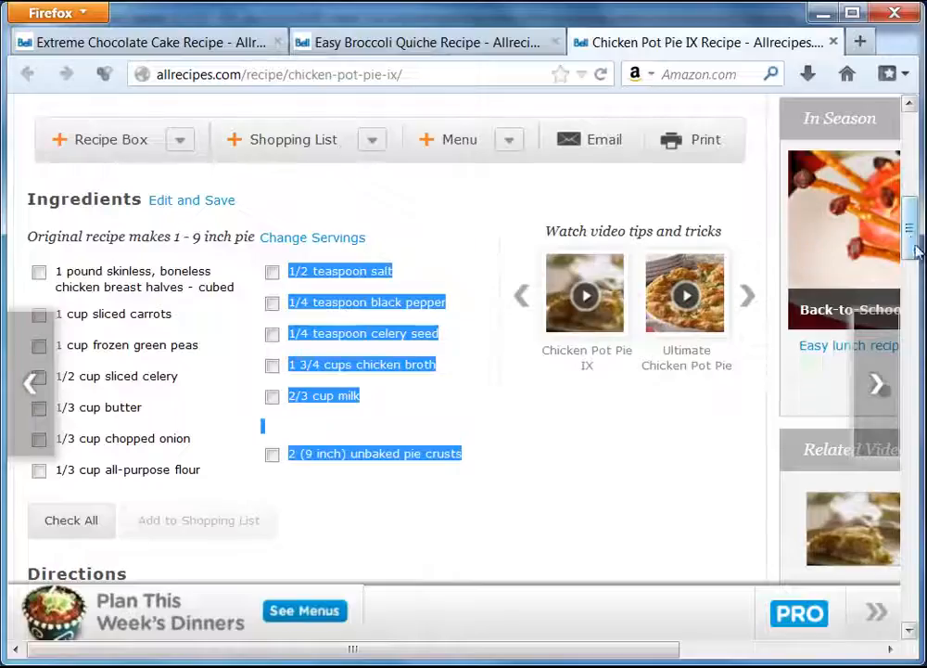
# Copy the five Chicken Pot Pie IX direction steps from Firefox and return to the ebook.
pyautogui.moveTo(919, 246); pyautogui.dragTo(923, 302)
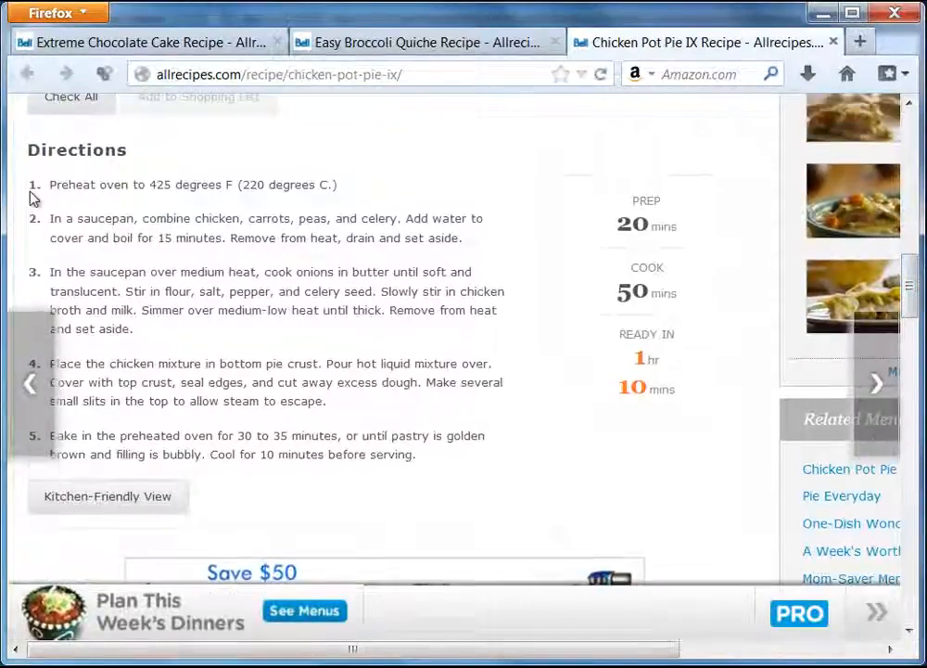
pyautogui.moveTo(42, 190); pyautogui.dragTo(431, 455)
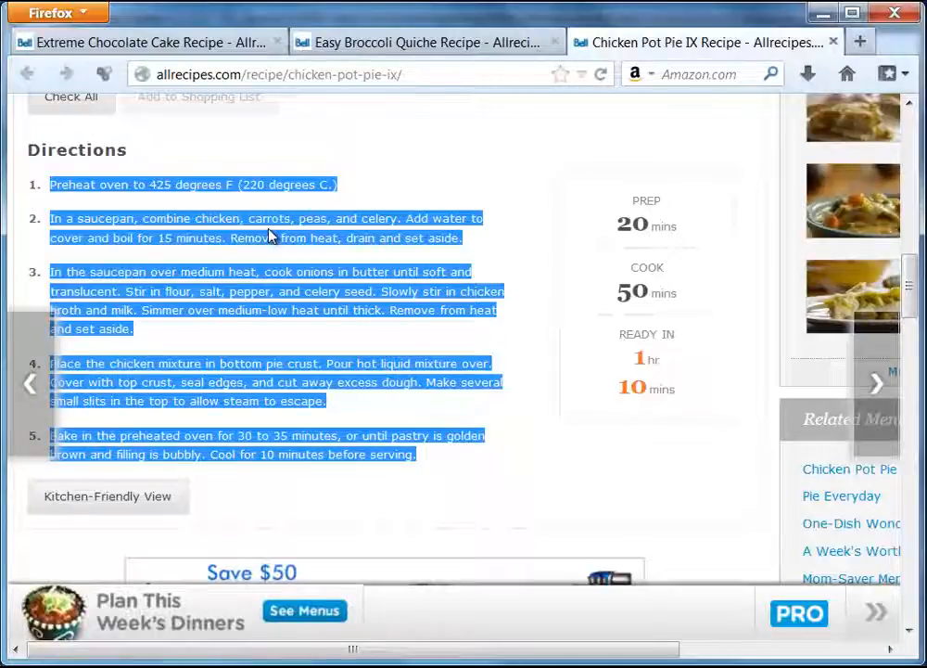
pyautogui.click(842, 665)
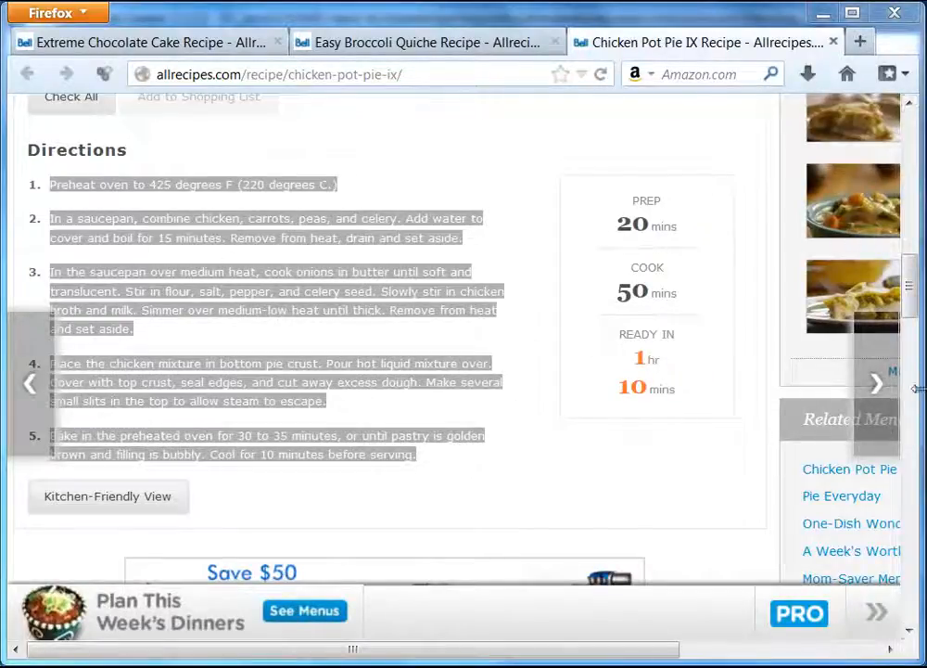
pyautogui.moveTo(911, 292)
pyautogui.mouseDown()
pyautogui.moveTo(913, 338)
pyautogui.moveTo(913, 299)
pyautogui.mouseUp()
pyautogui.rightClick(299, 230)
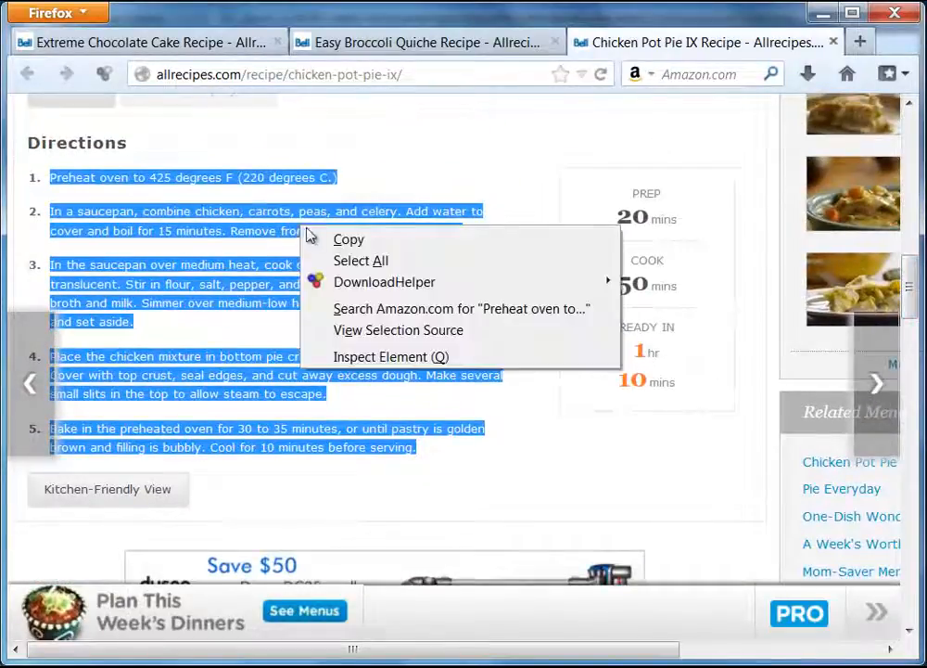
pyautogui.click(348, 242)
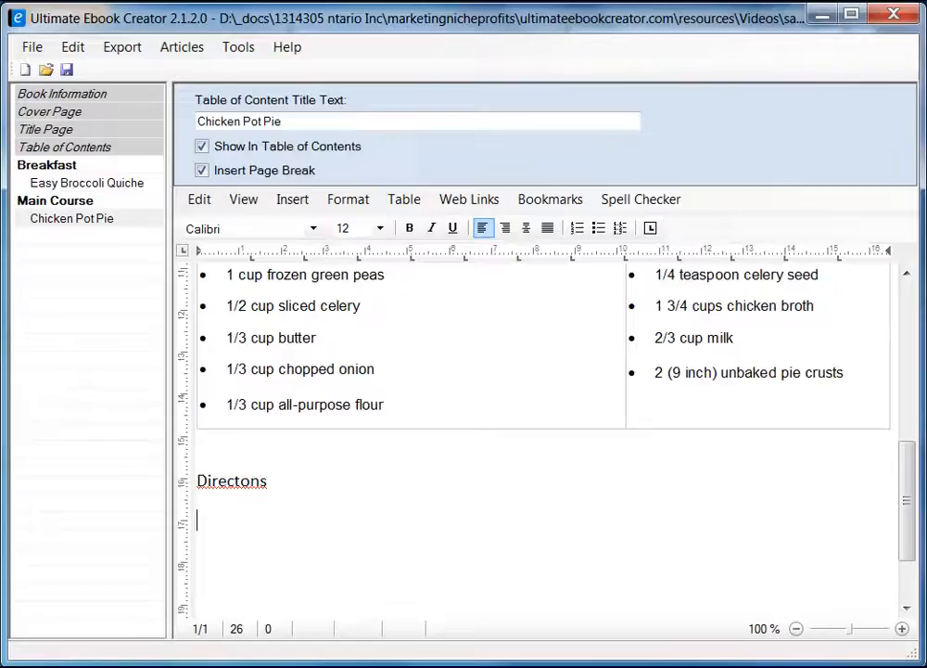
pyautogui.hotkey('alt', 'Tab')
# Paste the five direction steps under the Directons heading as unformatted text.
pyautogui.rightClick(218, 526)
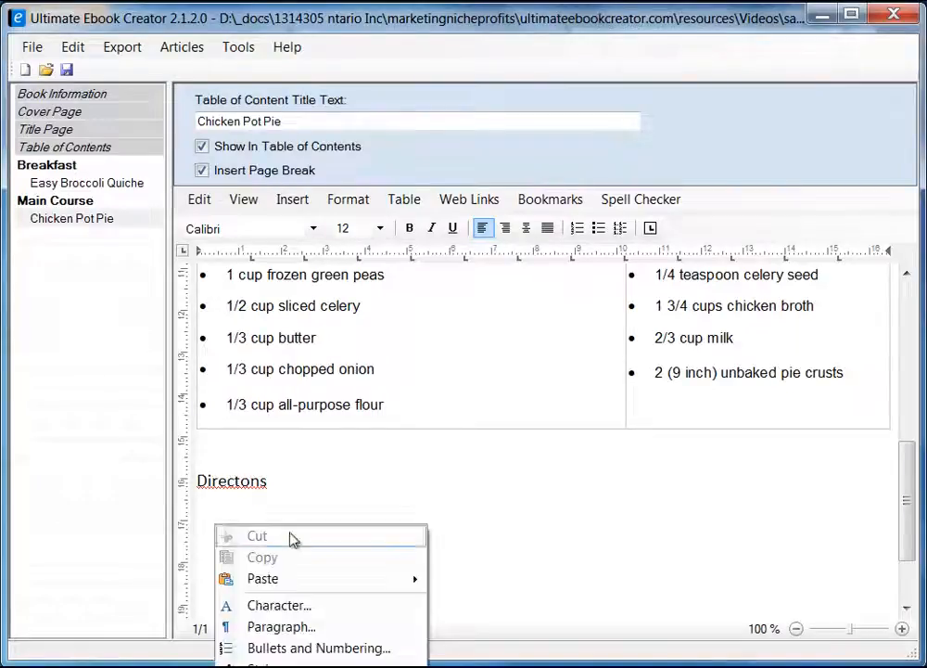
pyautogui.moveTo(311, 581)
pyautogui.click(498, 604)
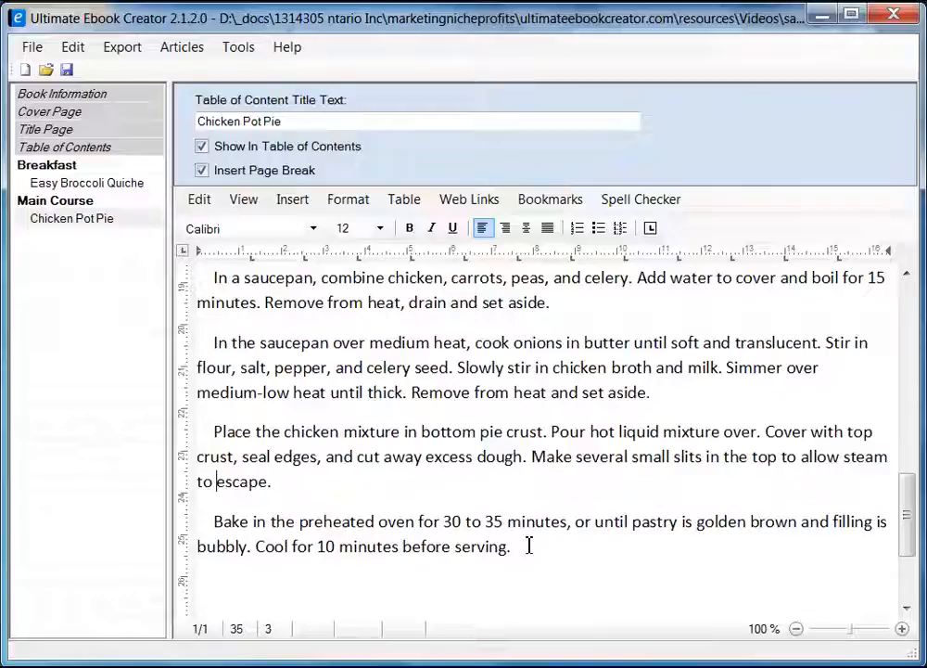
# Remove the leading indent from each direction paragraph, then begin selecting from the In a saucepan step.
pyautogui.press('BackSpace')
pyautogui.press('BackSpace')
pyautogui.press('BackSpace')
pyautogui.press('BackSpace')
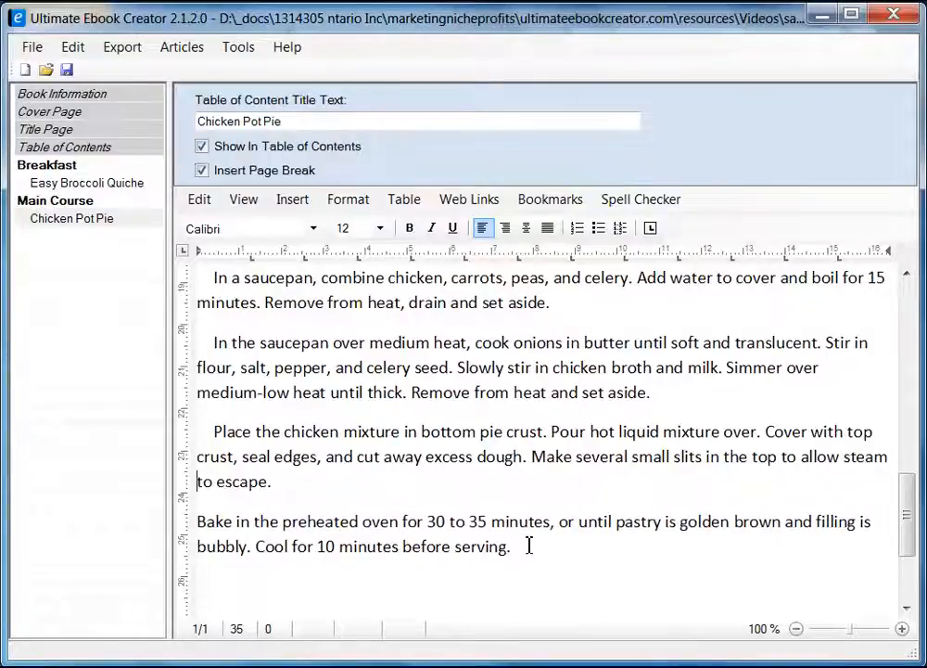
pyautogui.press('Up')
pyautogui.press('Up')
pyautogui.press('BackSpace')
pyautogui.press('BackSpace')
pyautogui.press('BackSpace')
pyautogui.press('BackSpace')
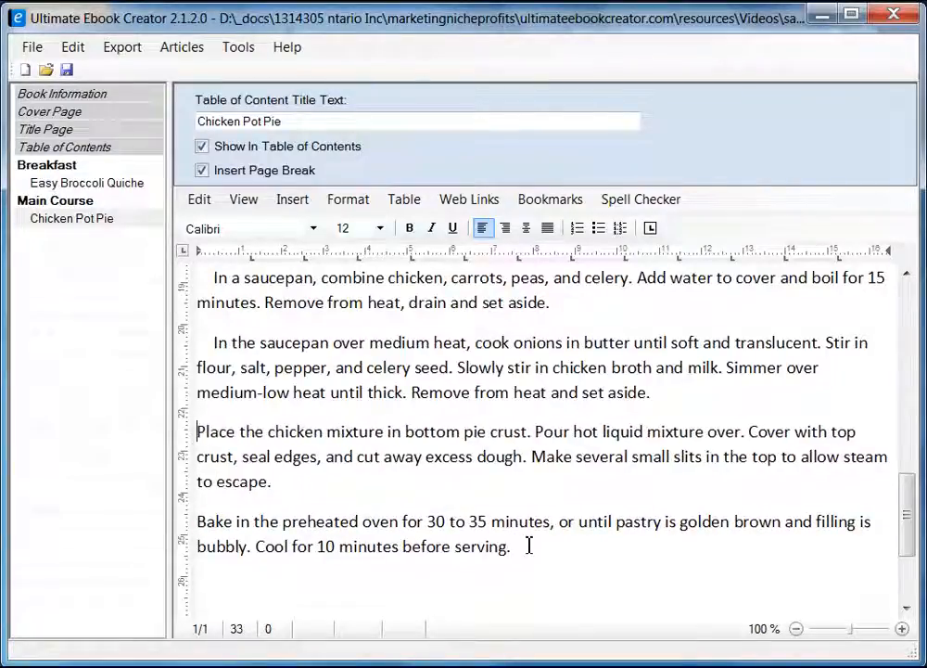
pyautogui.press('Up')
pyautogui.press('Up')
pyautogui.press('BackSpace')
pyautogui.press('BackSpace')
pyautogui.press('BackSpace')
pyautogui.press('BackSpace')
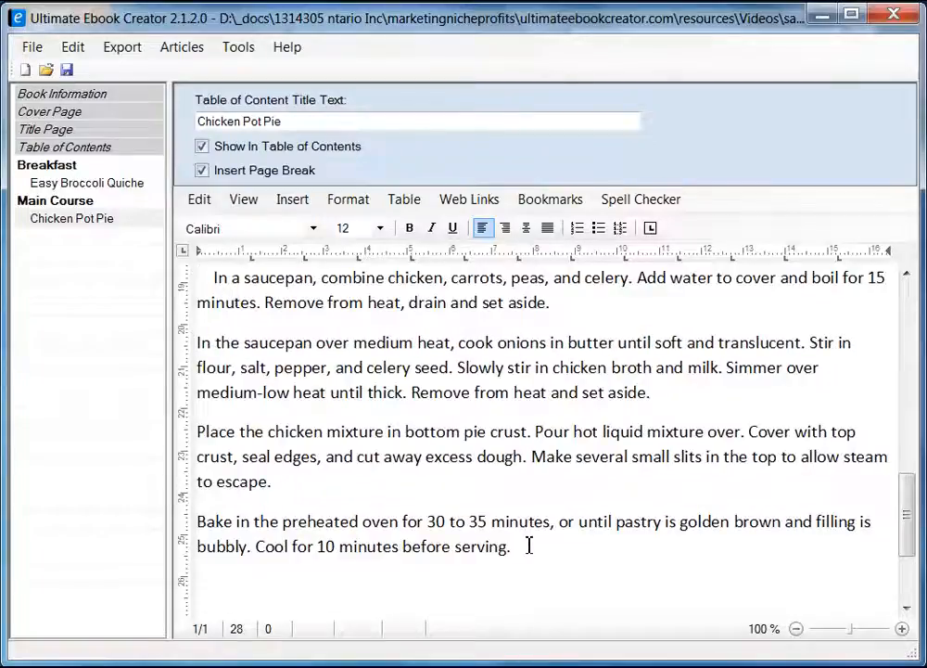
pyautogui.press('Up')
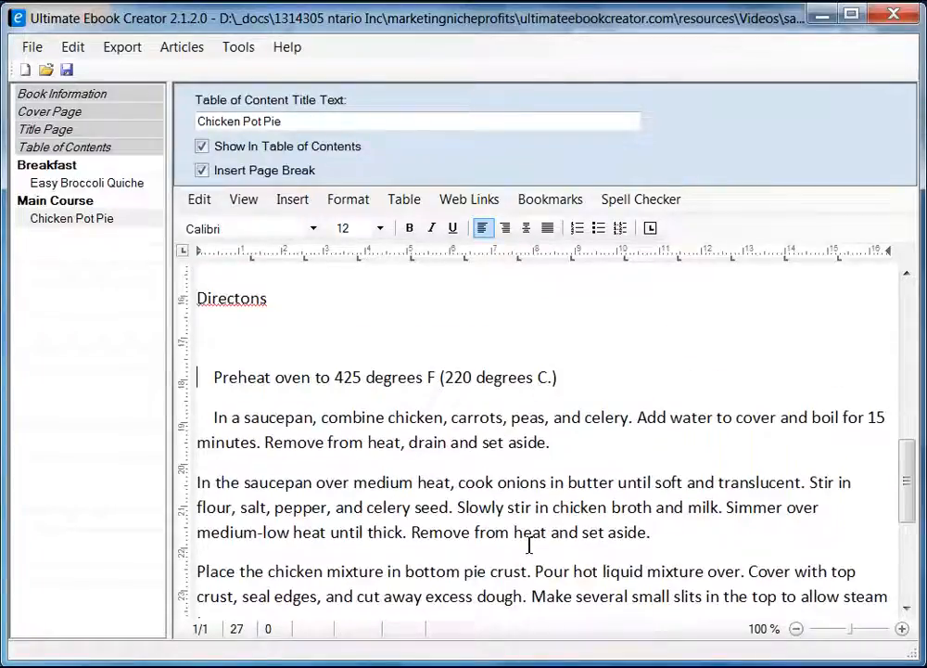
pyautogui.press('Delete')
pyautogui.press('Delete')
pyautogui.press('Delete')
pyautogui.press('Delete')
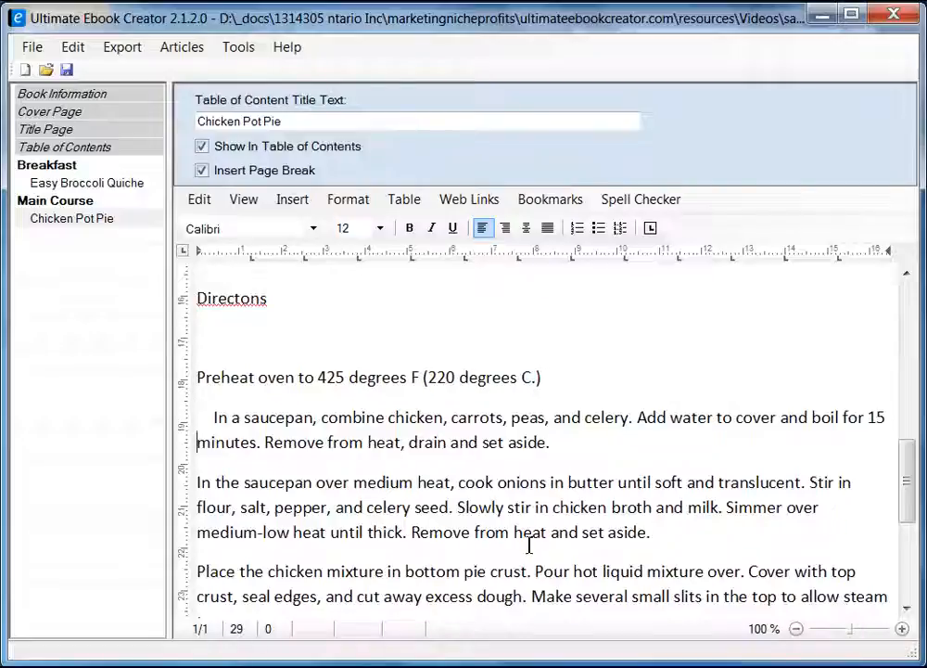
pyautogui.press('Delete')
pyautogui.press('Delete')
pyautogui.press('Delete')
pyautogui.press('Delete')
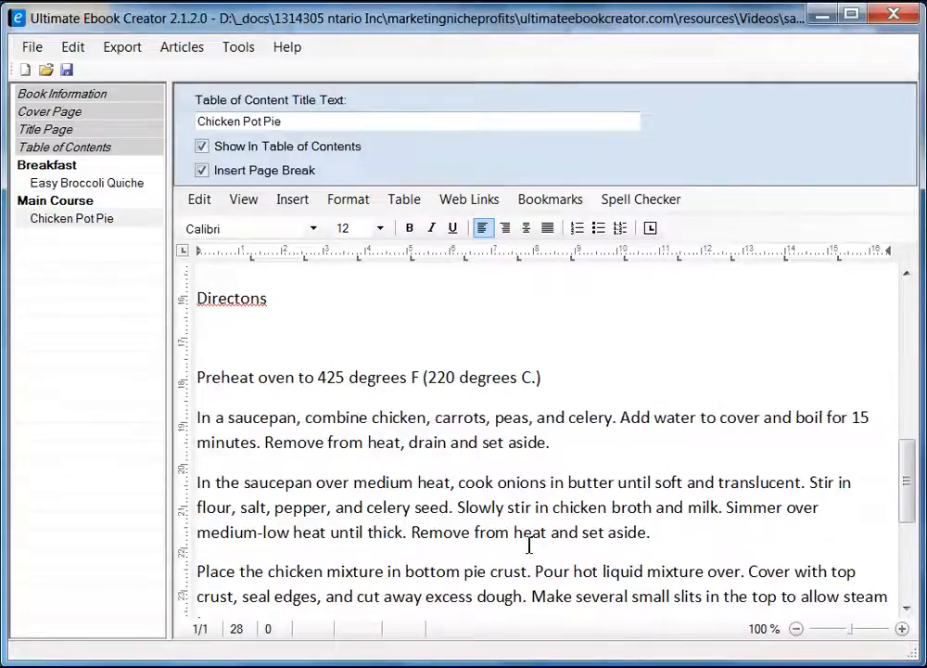
pyautogui.hotkey('shift', 'End')
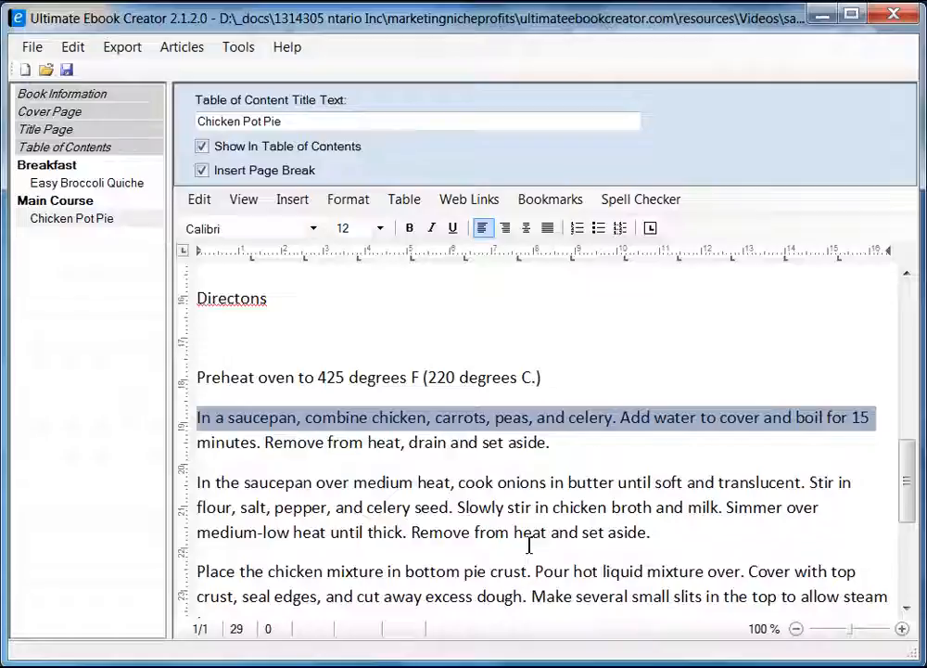
pyautogui.scroll(-3, 528, 545)
# Turn the four direction steps, from 'In a saucepan' to 'Bake', into a numbered list 1–4.
pyautogui.keyDown('shift'); pyautogui.click(548, 509); pyautogui.keyUp('shift')
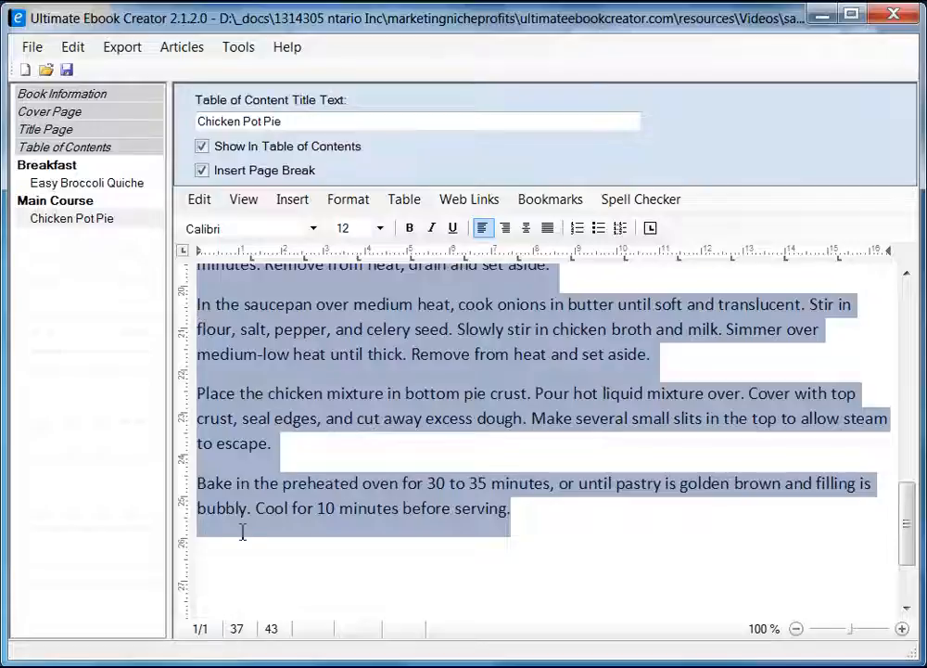
pyautogui.click(578, 230)
pyautogui.click(686, 551)
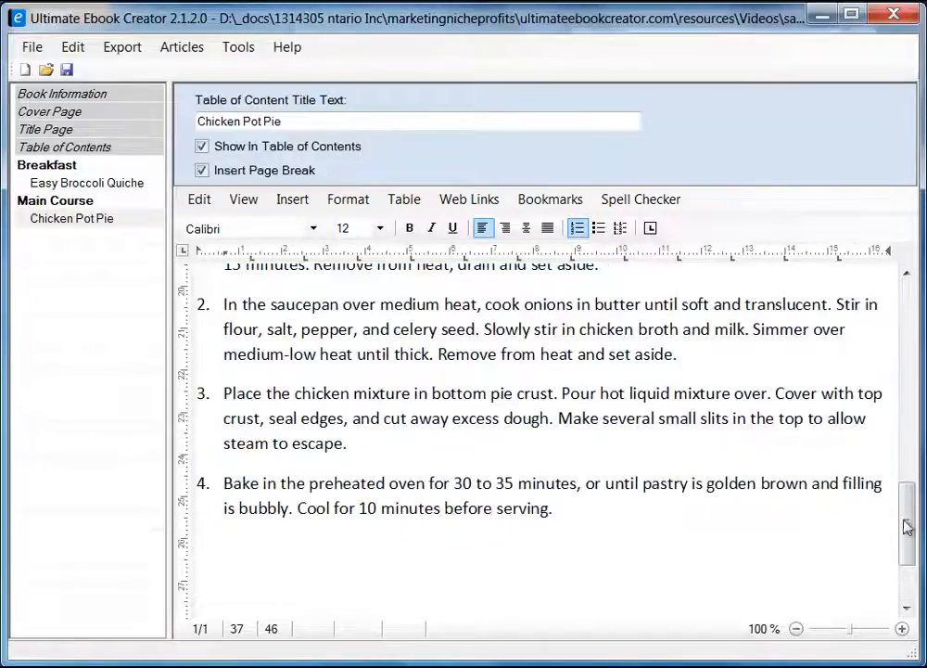
pyautogui.moveTo(906, 526)
pyautogui.mouseDown()
pyautogui.moveTo(906, 491)
pyautogui.moveTo(916, 542)
pyautogui.mouseUp()
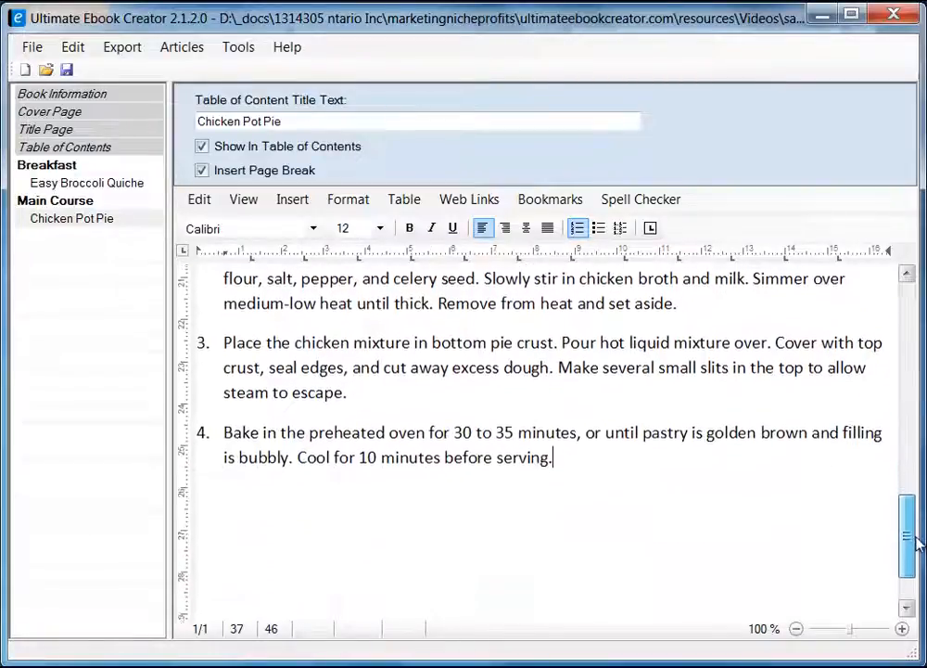
# Add an unnumbered 'Customer Reviews ...' line below direction step 4.
pyautogui.press('Return')
pyautogui.press('Return')
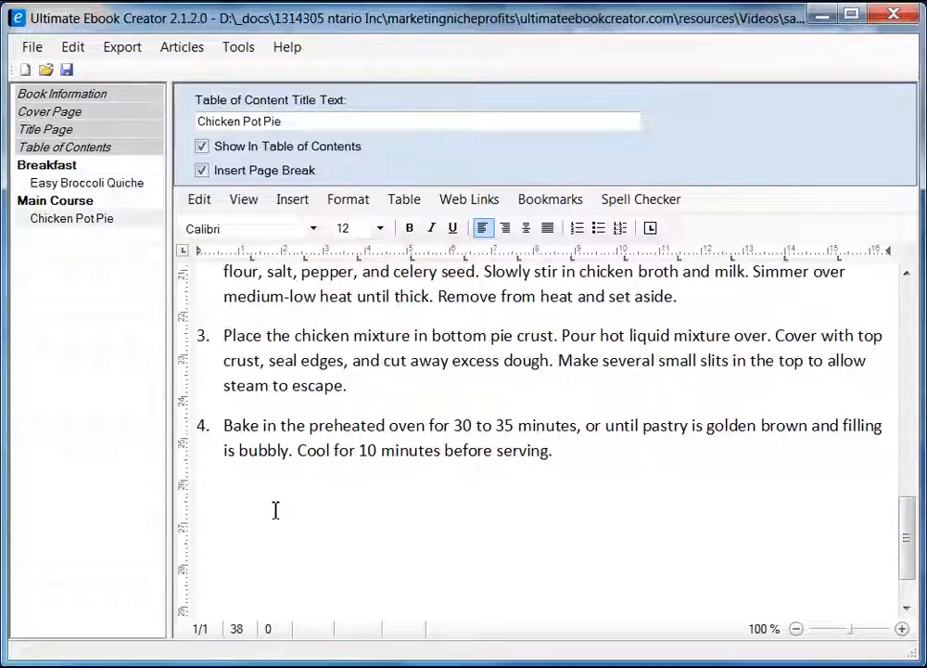
pyautogui.write('Re')
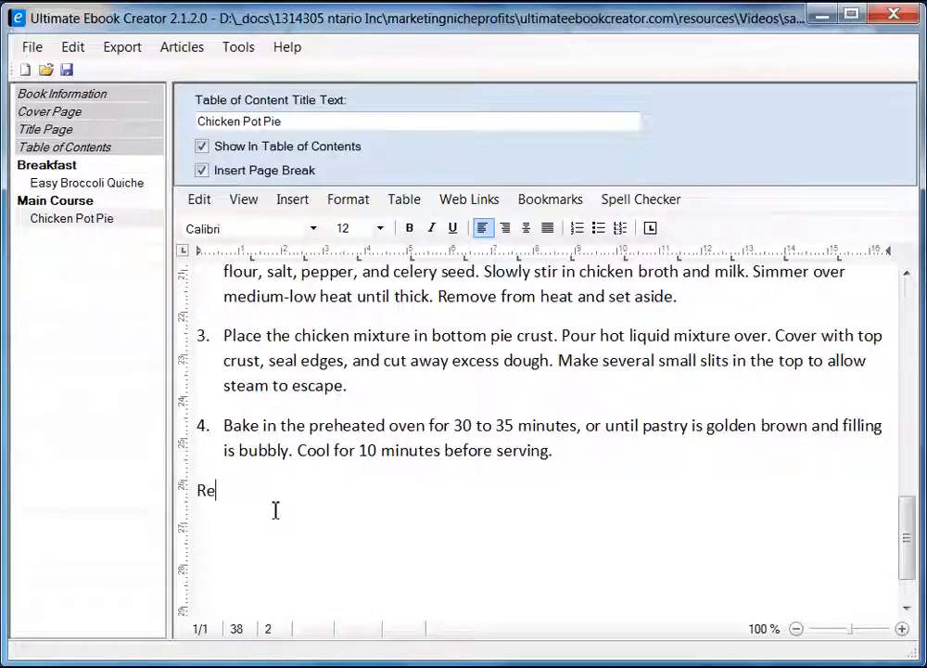
pyautogui.write('views ...')
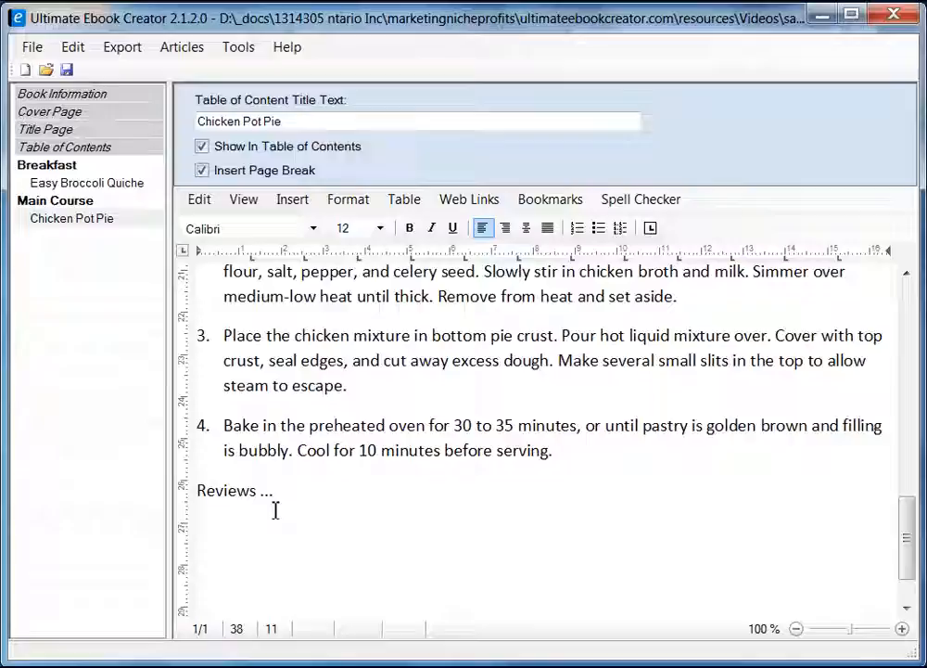
pyautogui.press('Home')
pyautogui.write('Customer')
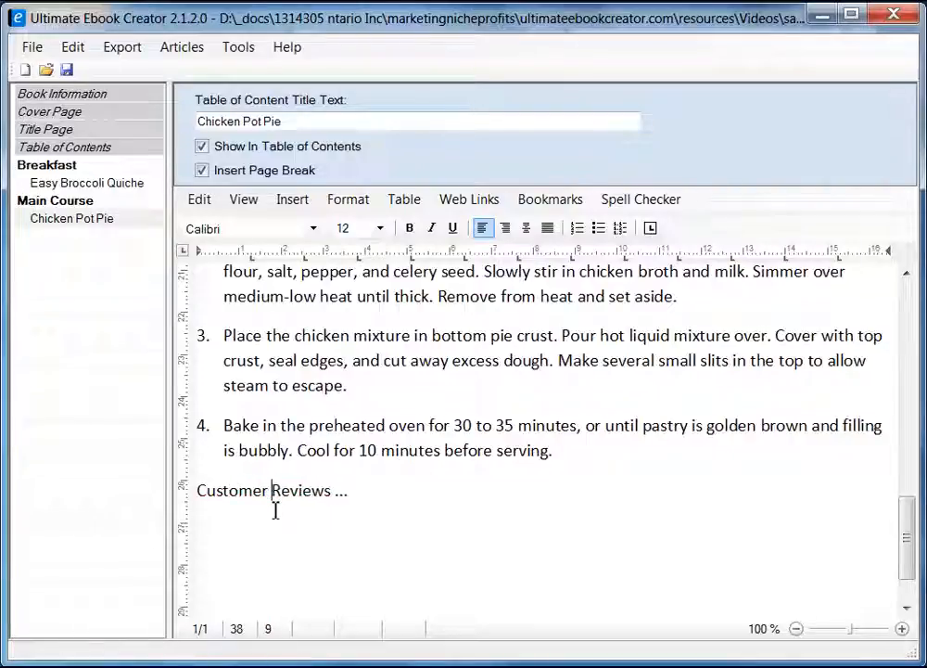
pyautogui.hotkey('ctrl', 'Right')
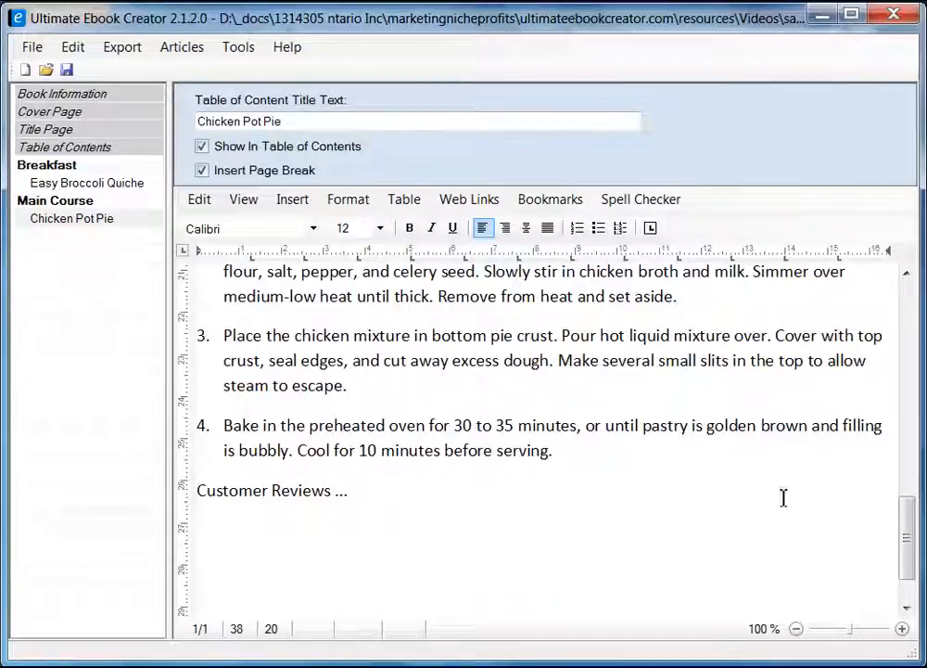
pyautogui.moveTo(911, 538); pyautogui.dragTo(915, 271)
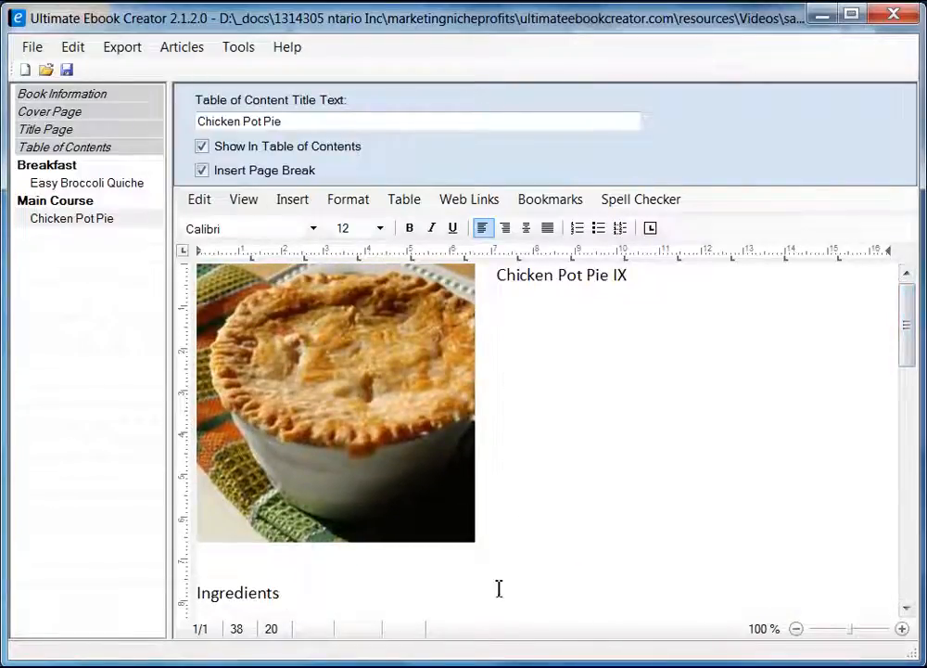
# Make the Ingredients heading bold Arial.
pyautogui.click(298, 597)
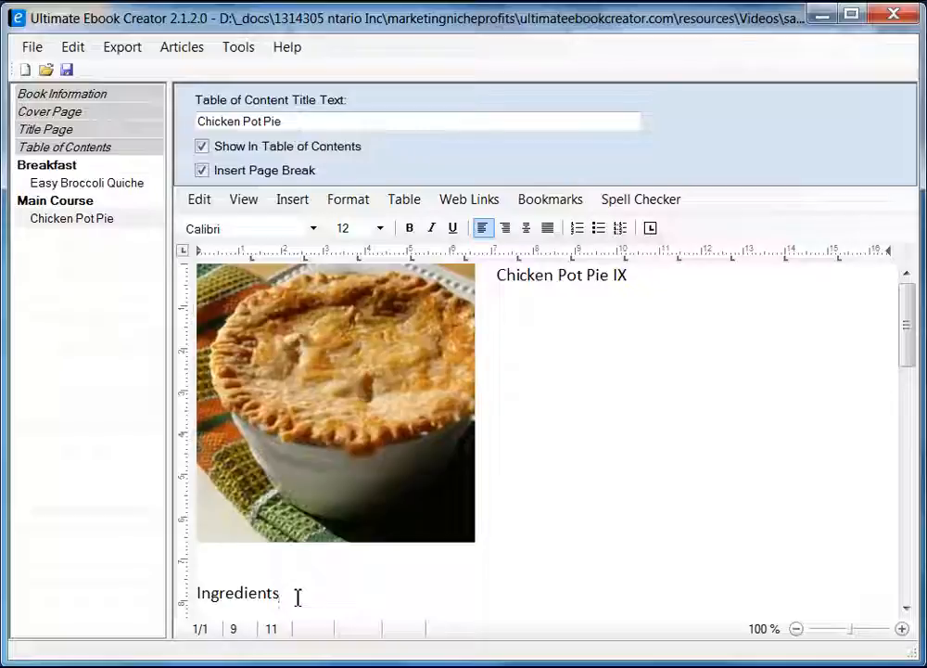
pyautogui.hotkey('shift', 'Home')
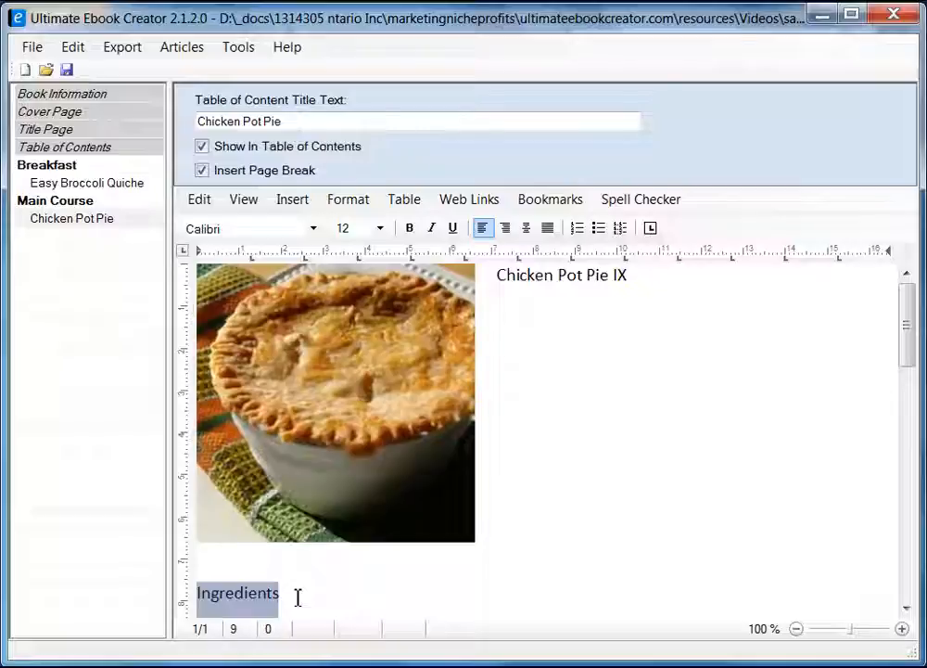
pyautogui.click(409, 228)
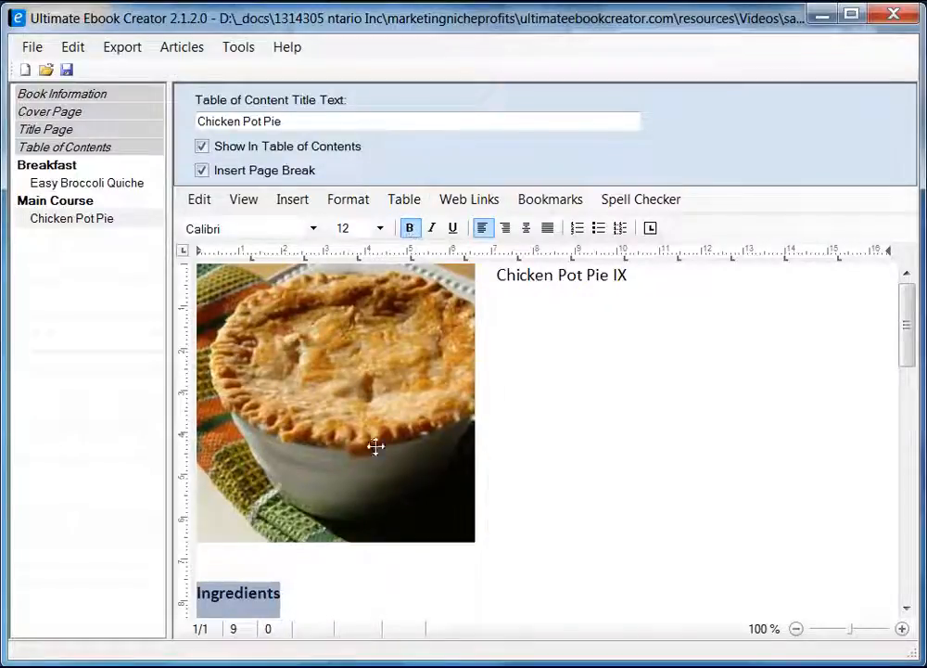
pyautogui.click(315, 232)
pyautogui.moveTo(320, 310); pyautogui.dragTo(319, 283)
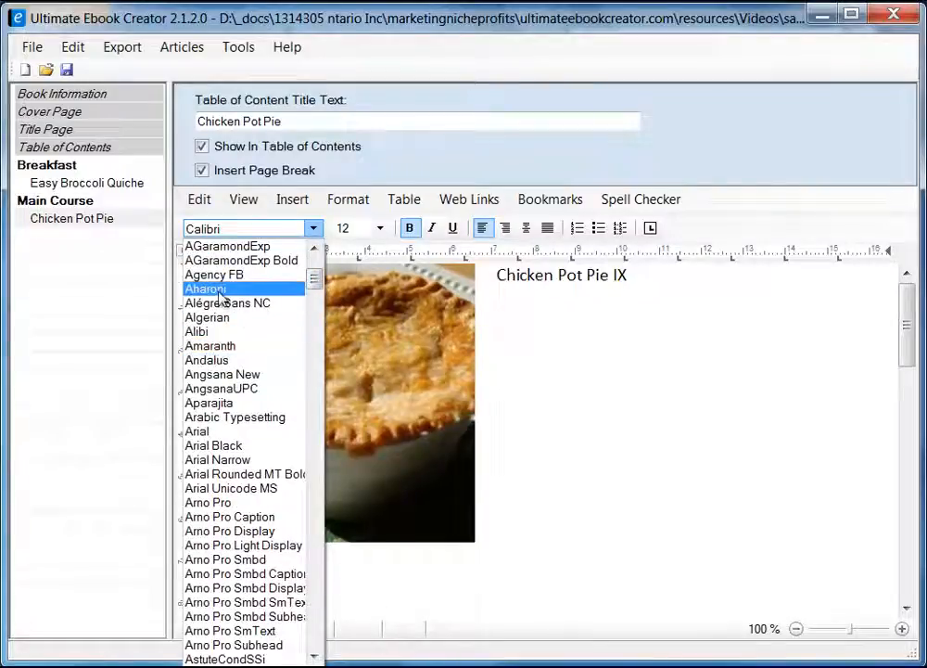
pyautogui.click(215, 431)
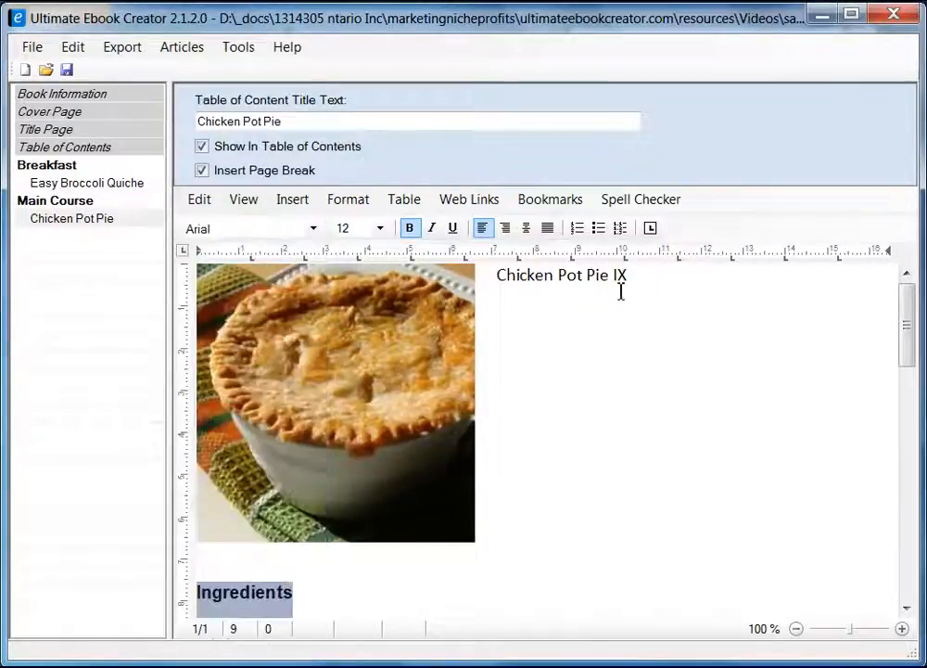
# Apply the heading 2 style to the 'Chicken Pot Pie IX' title.
pyautogui.moveTo(497, 280); pyautogui.dragTo(639, 280)
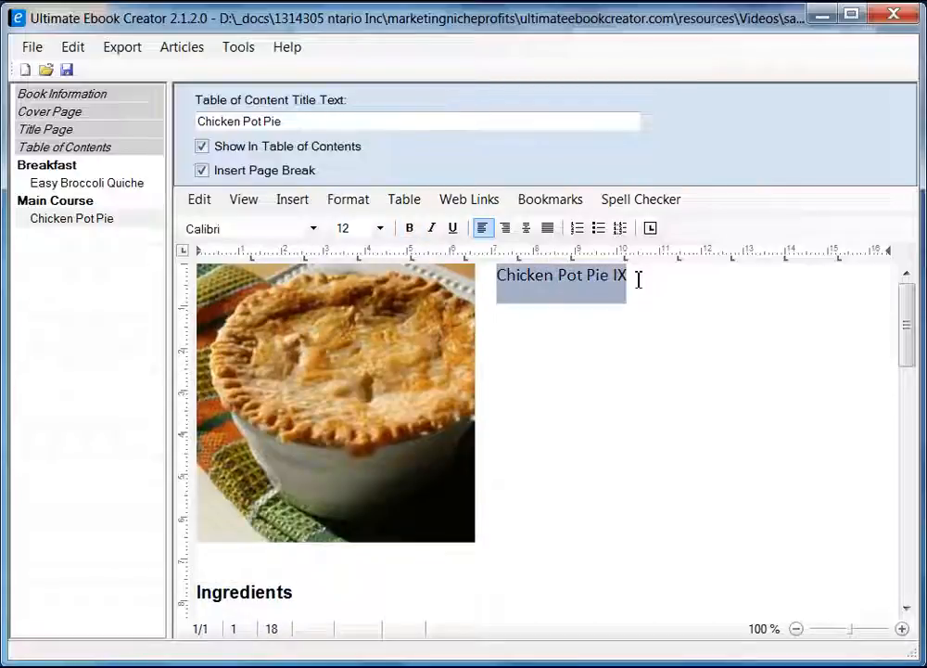
pyautogui.click(352, 200)
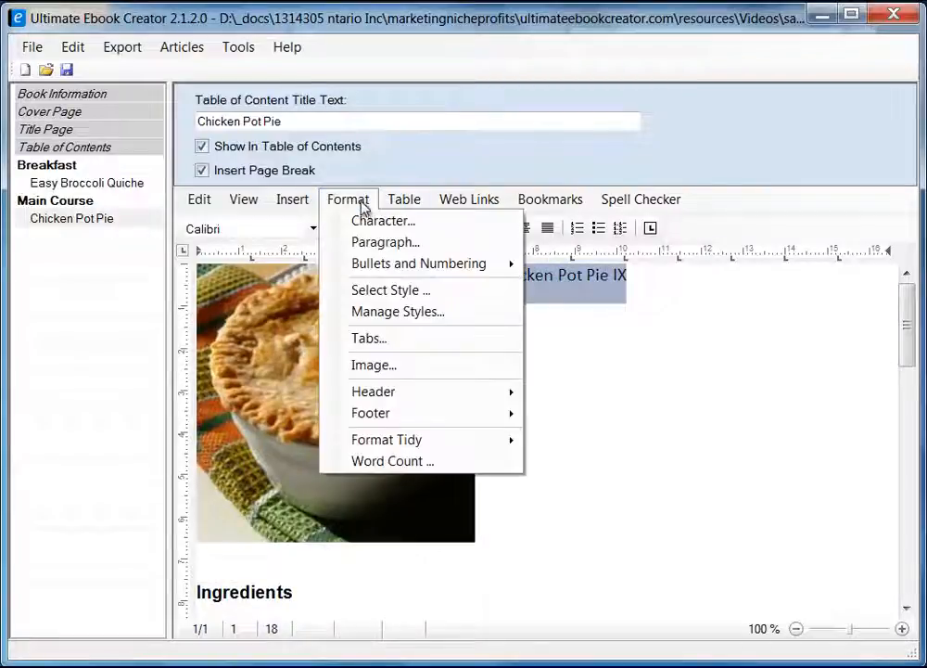
pyautogui.click(397, 290)
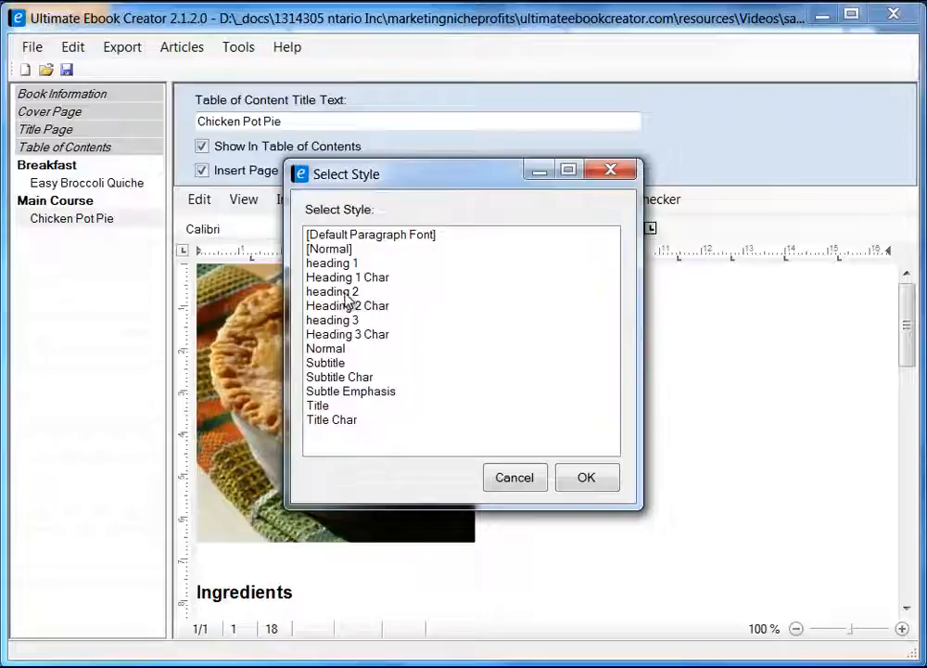
pyautogui.click(422, 291)
pyautogui.click(612, 477)
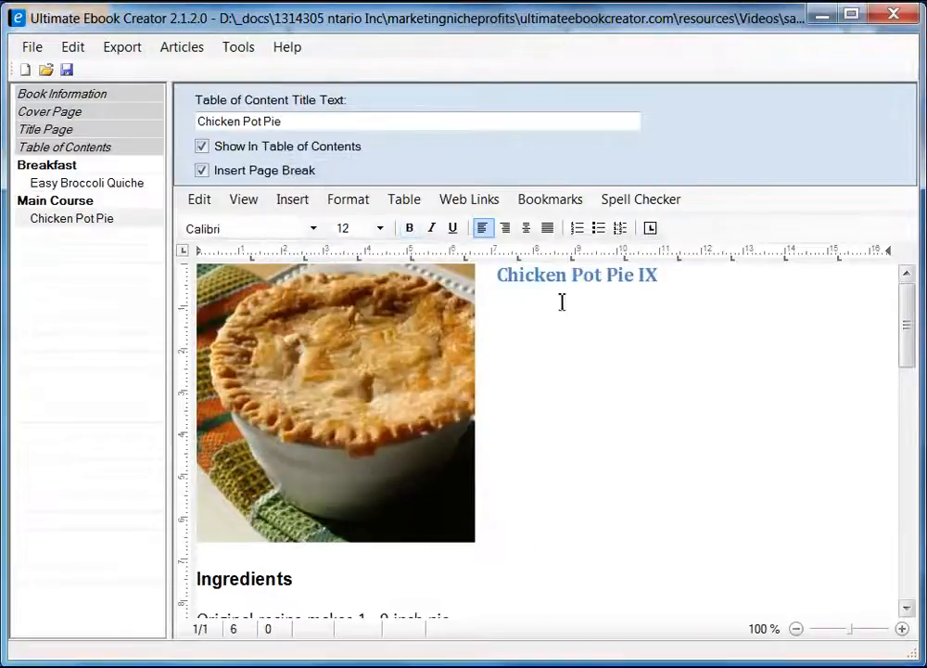
pyautogui.moveTo(907, 306); pyautogui.dragTo(906, 385)
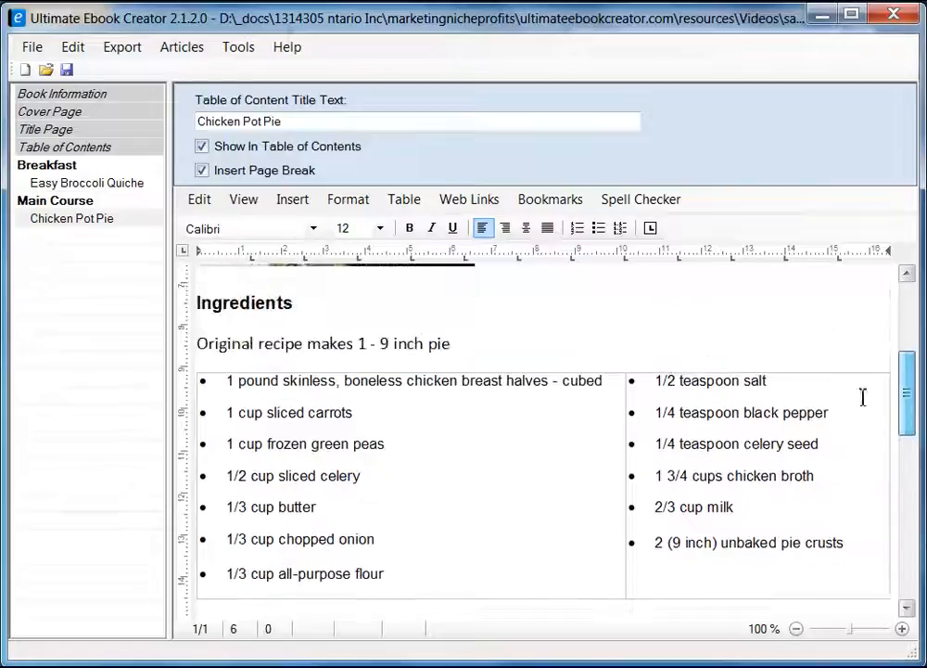
# Format the 'Original recipe makes 1 - 9 inch pie' line as italic Arial at size 10.
pyautogui.click(454, 343)
pyautogui.hotkey('shift', 'Home')
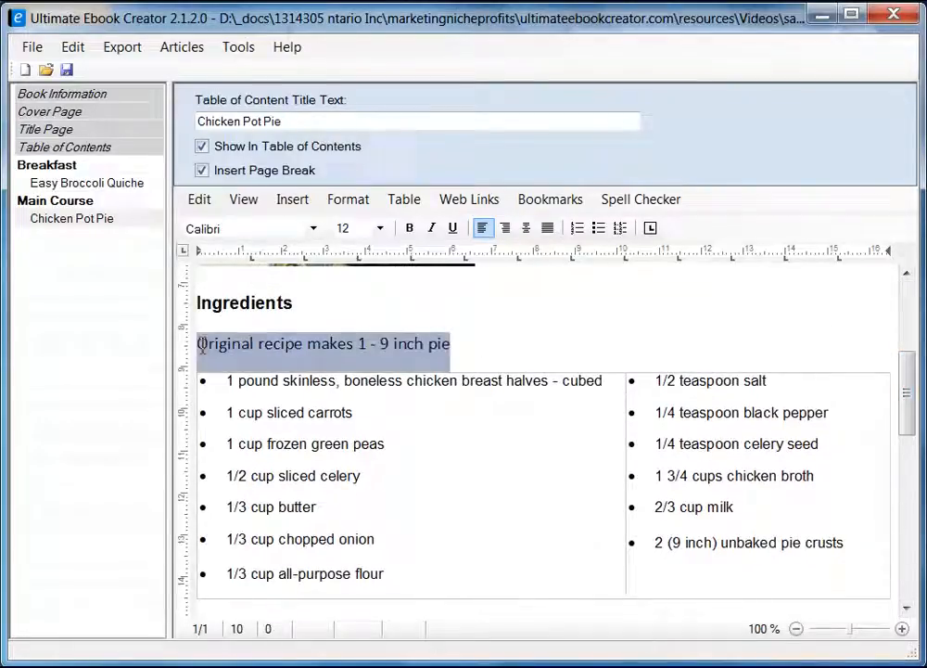
pyautogui.click(431, 229)
pyautogui.click(314, 228)
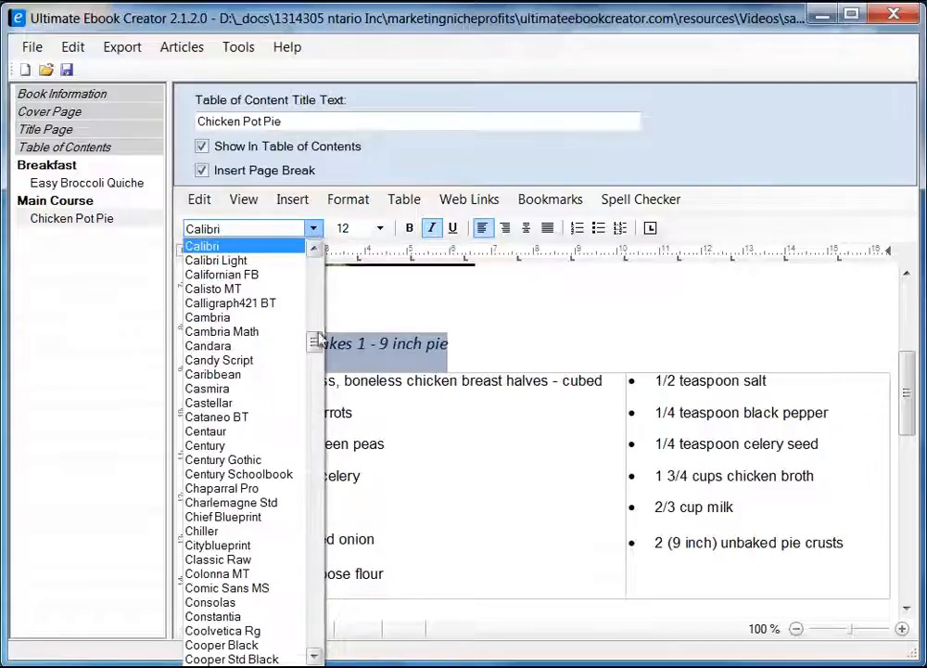
pyautogui.moveTo(314, 343); pyautogui.dragTo(316, 282)
pyautogui.click(200, 373)
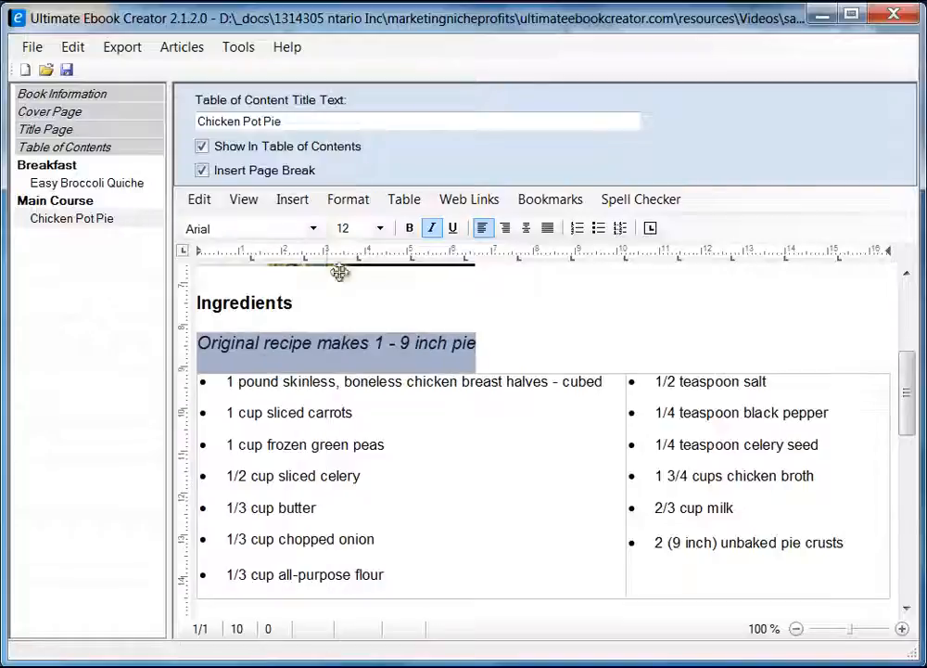
pyautogui.click(379, 228)
pyautogui.click(364, 296)
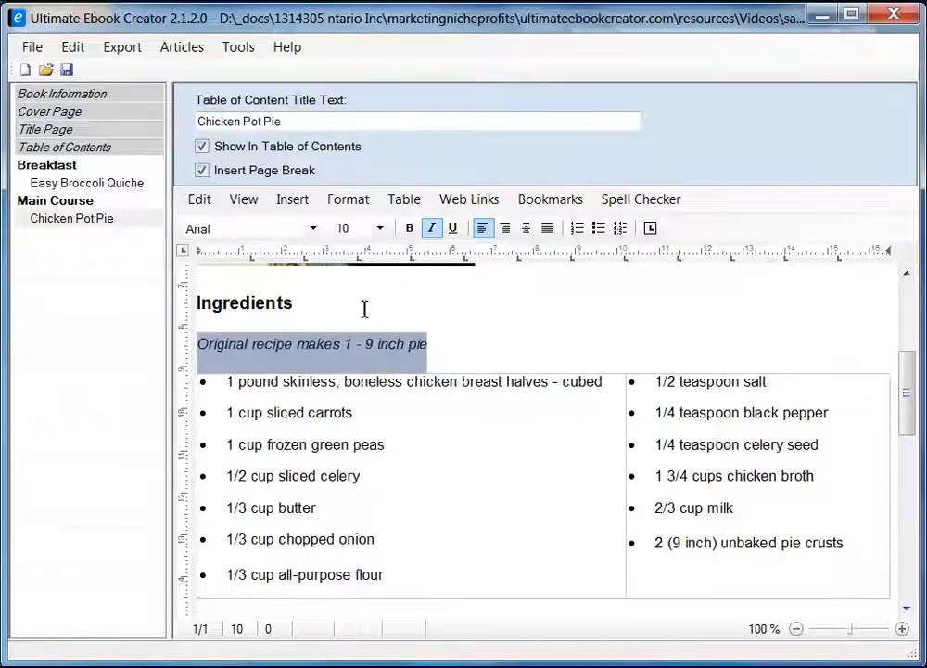
pyautogui.click(494, 339)
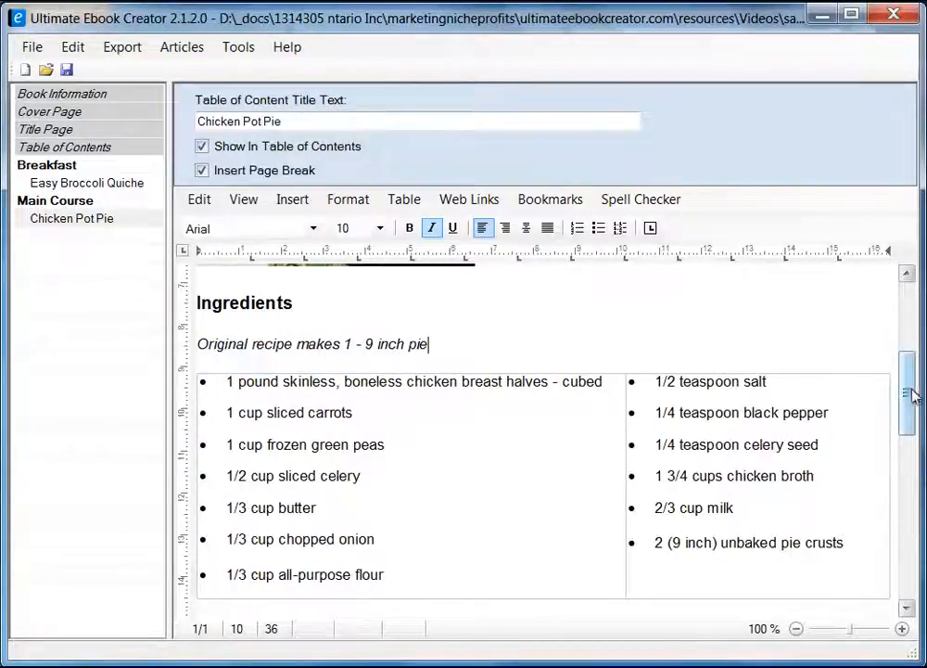
pyautogui.moveTo(911, 397); pyautogui.dragTo(909, 423)
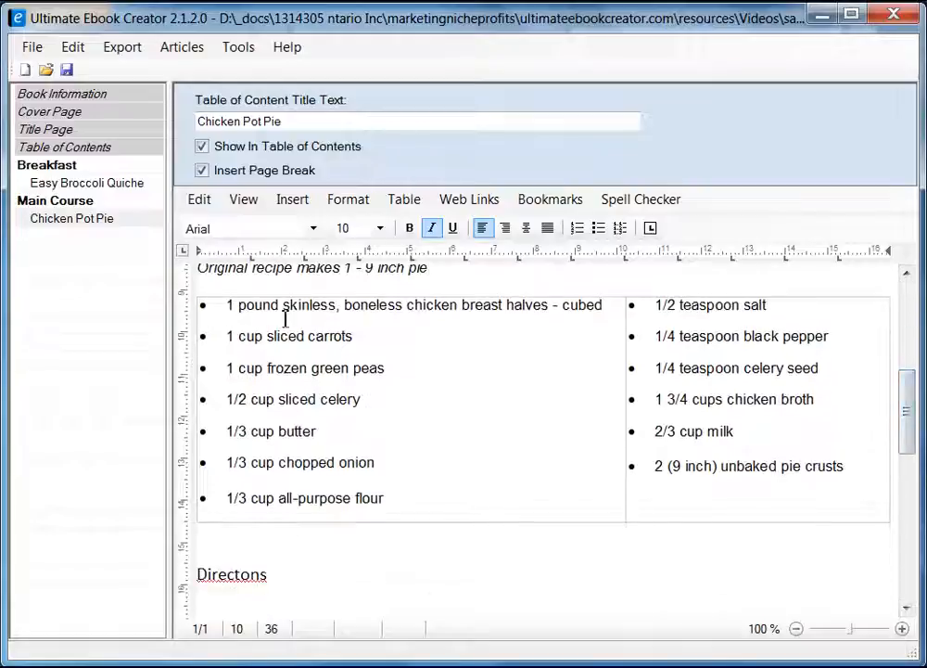
# Correct 'Directons' to 'Directions' and delete the blank line below the heading.
pyautogui.moveTo(907, 423); pyautogui.dragTo(909, 493)
pyautogui.click(243, 285)
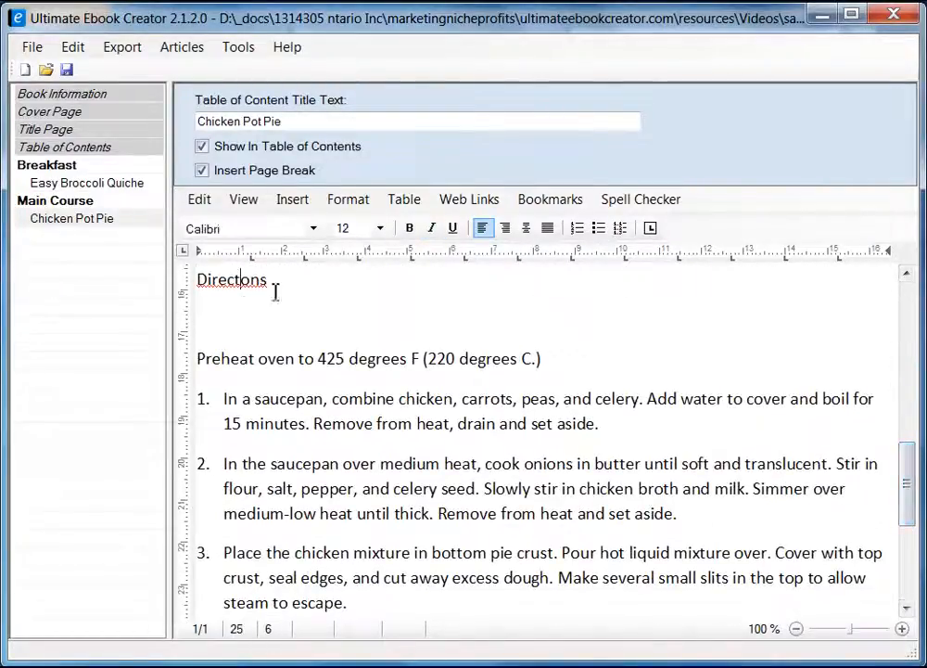
pyautogui.write('i')
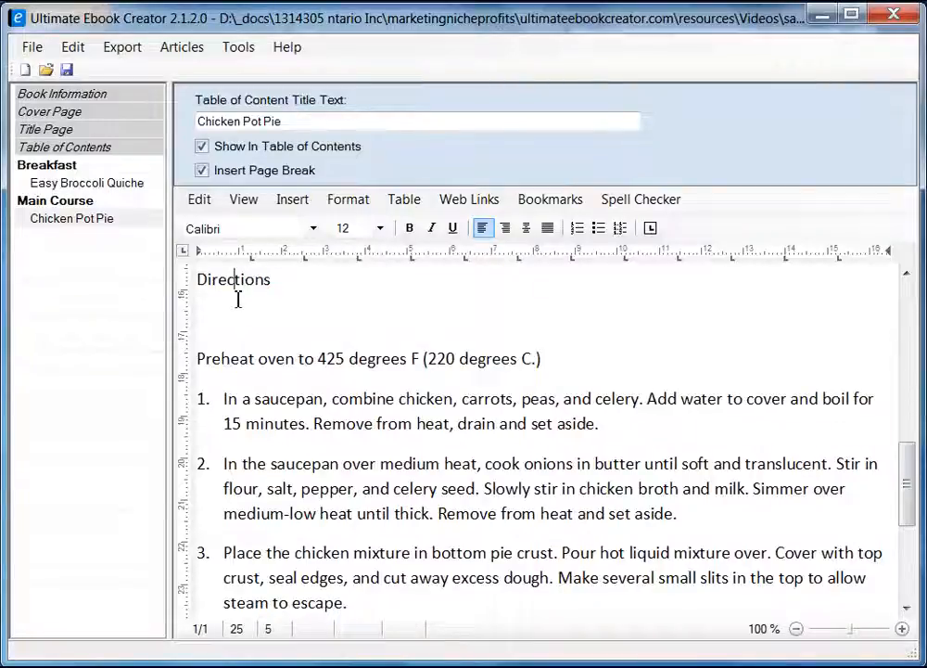
pyautogui.click(301, 315)
pyautogui.press('Delete')
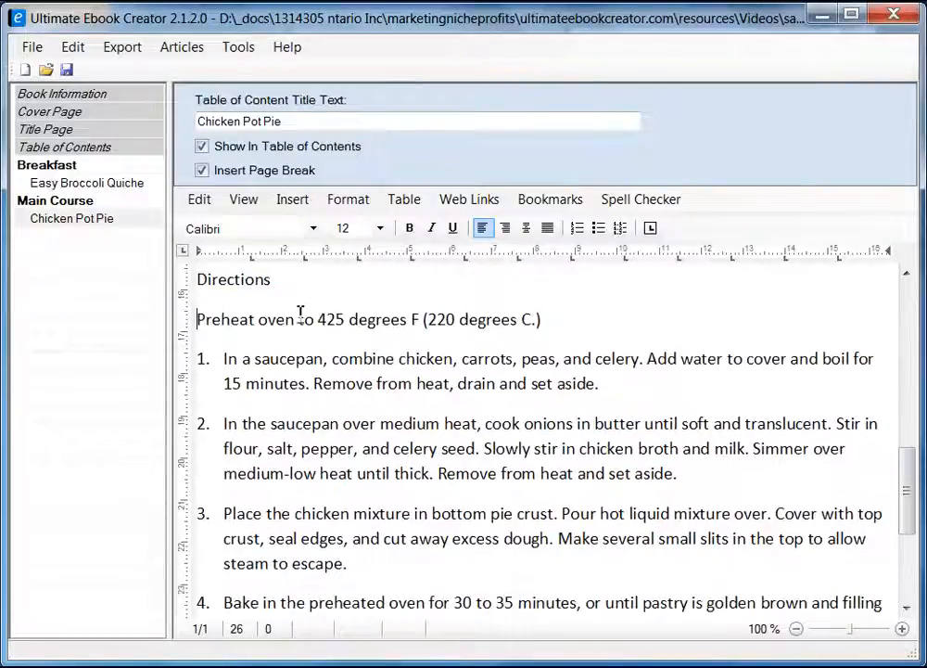
pyautogui.scroll(-4, 534, 412)
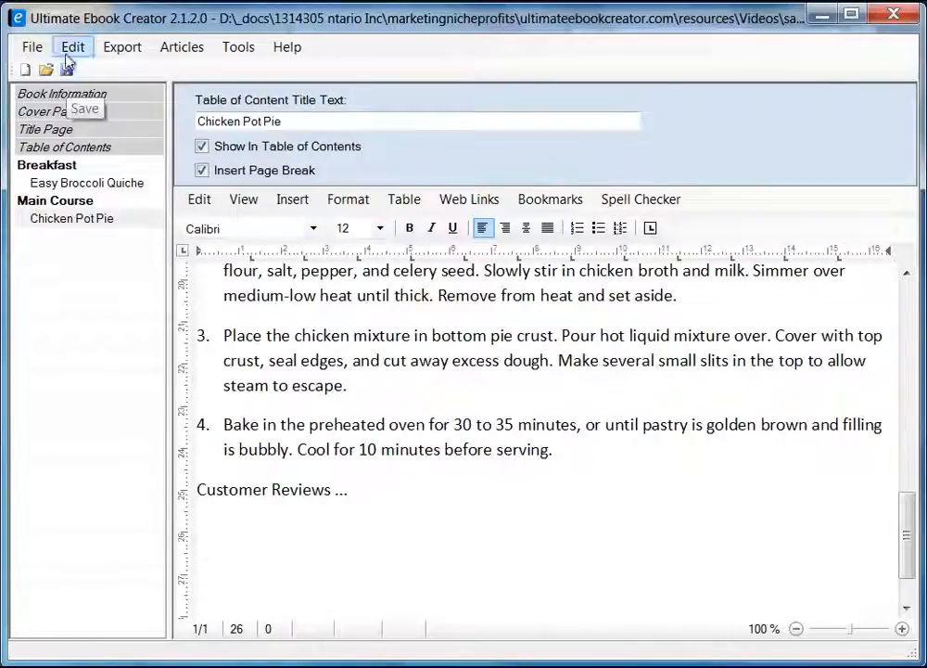
# Save the ebook project and dismiss the save confirmation.
pyautogui.click(27, 46)
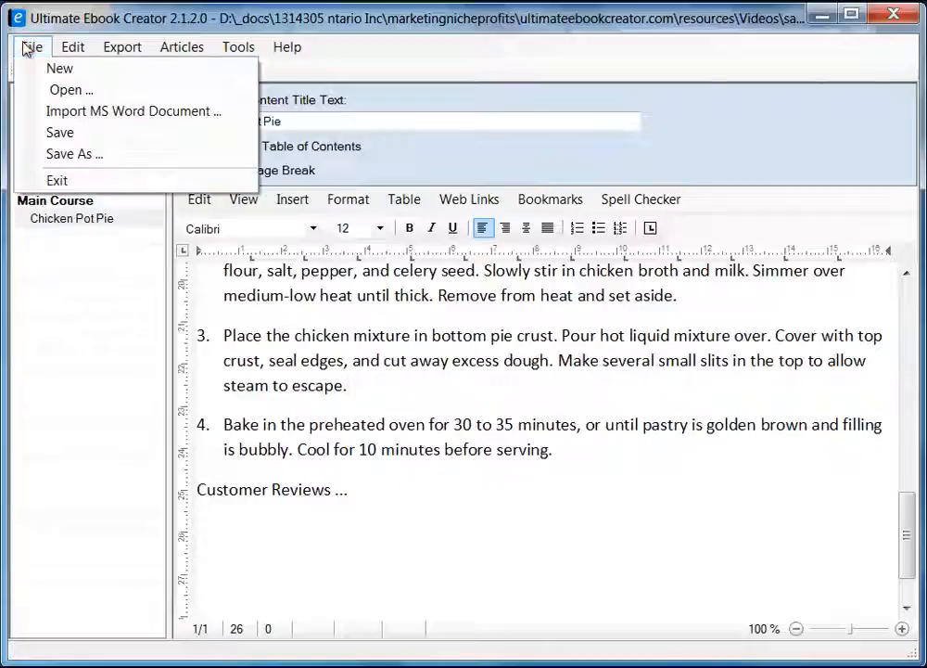
pyautogui.click(77, 133)
pyautogui.click(474, 463)
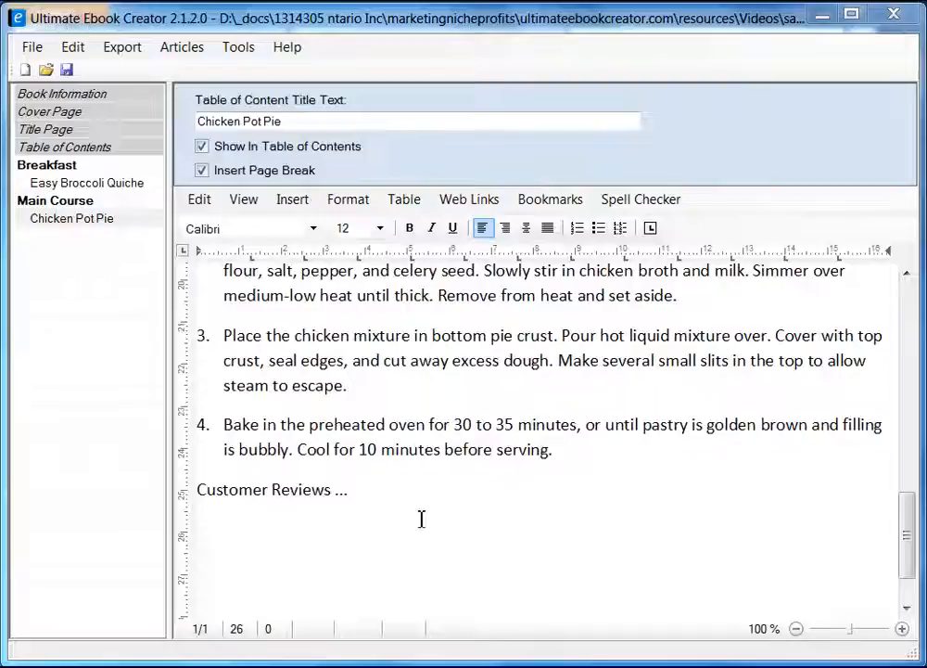
pyautogui.click(401, 494)
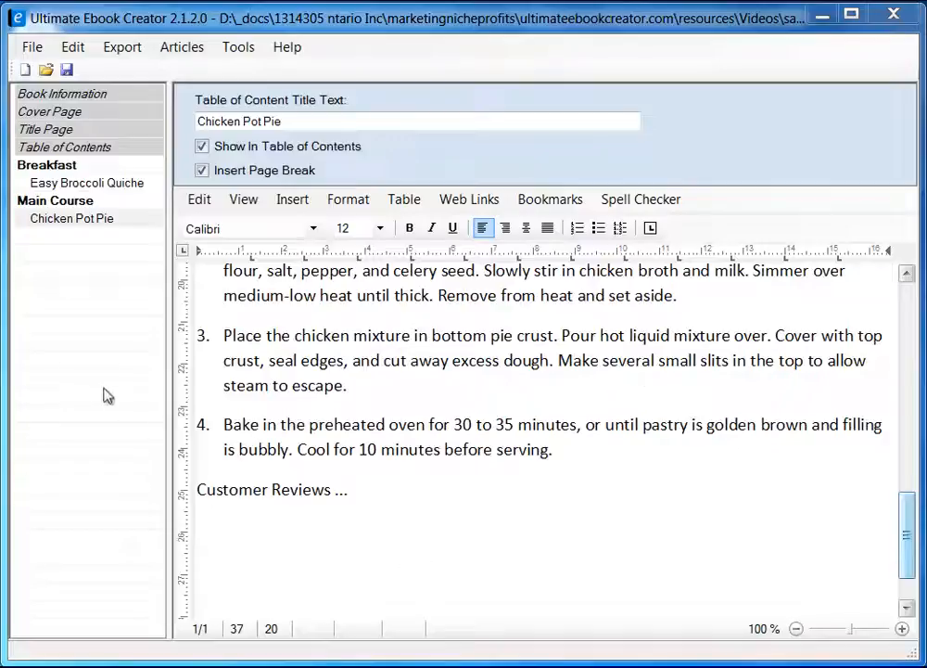
# Add a new chapter named Deserts to the book.
pyautogui.rightClick(67, 353)
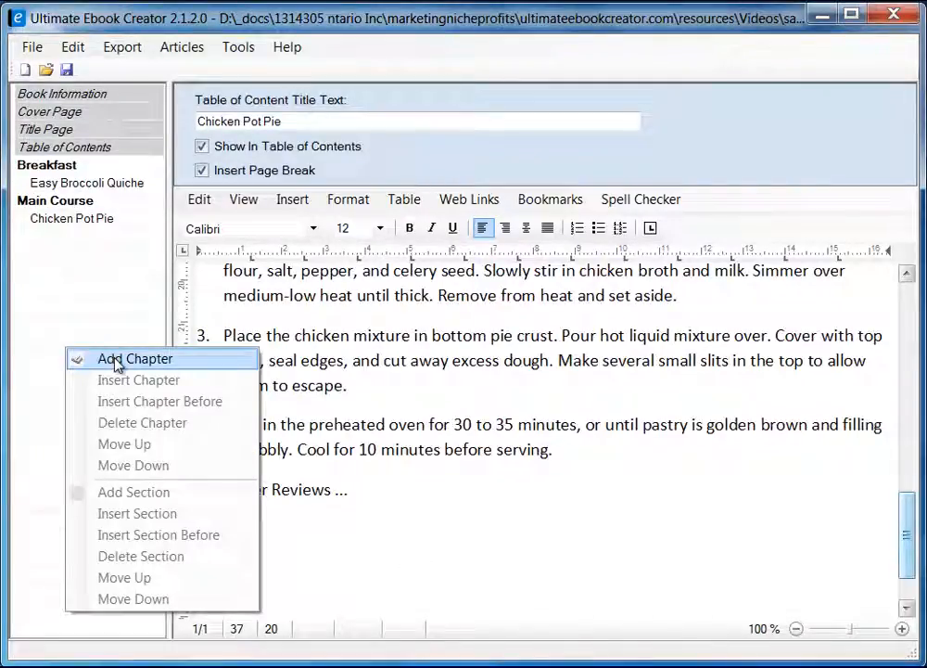
pyautogui.click(116, 360)
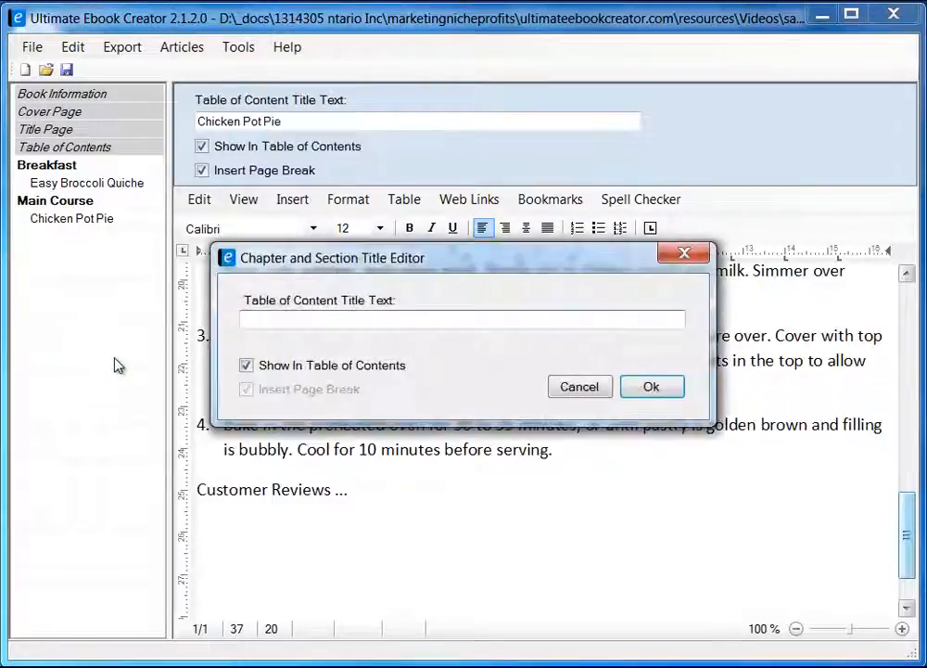
pyautogui.write('Desertys')
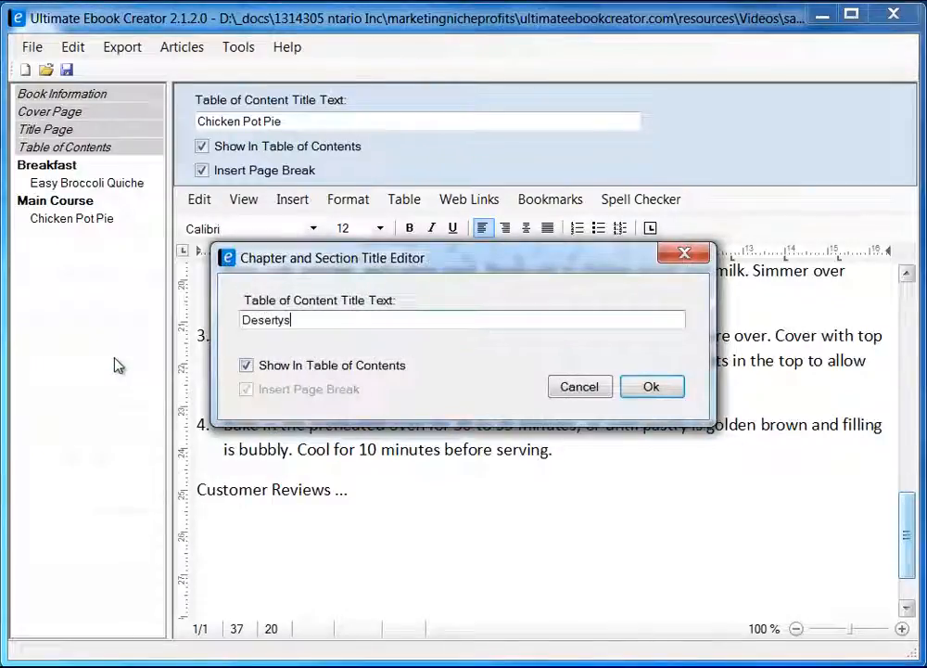
pyautogui.press('BackSpace')
pyautogui.press('BackSpace')
pyautogui.write('s')
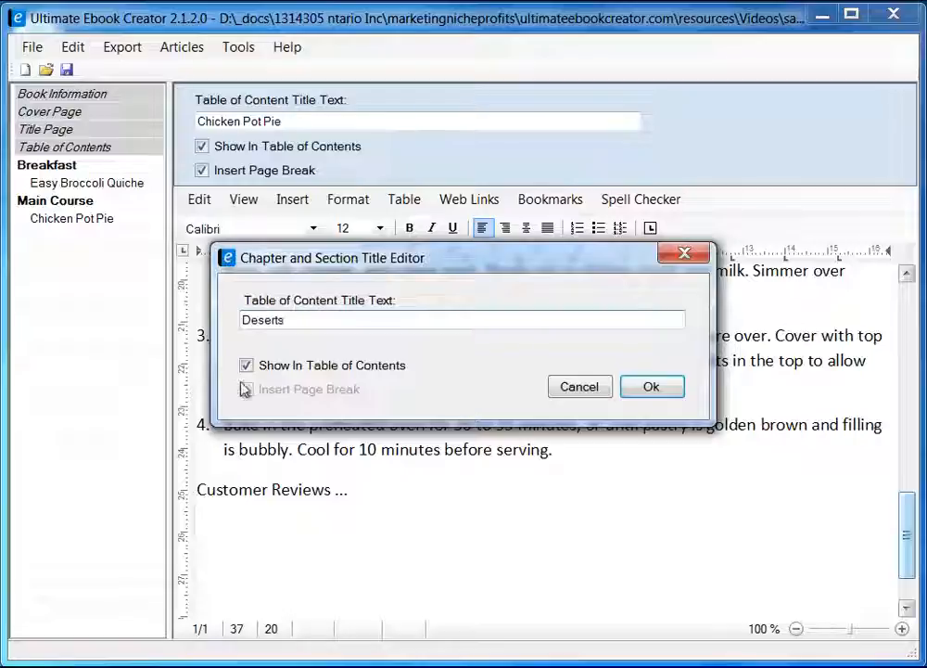
pyautogui.click(651, 388)
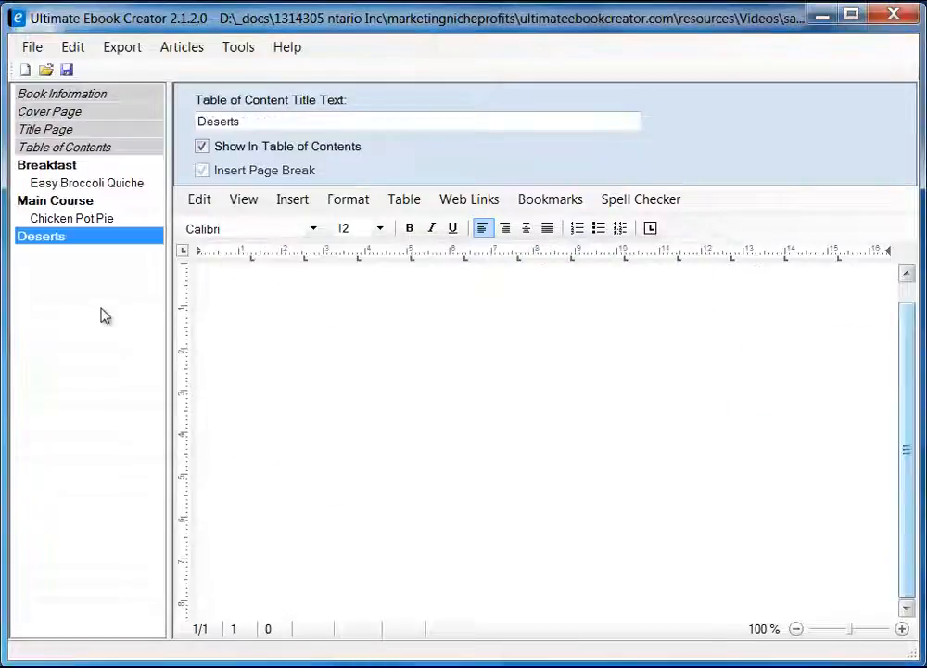
# Start a new section under Deserts and copy the 'Extreme Chocolate Cake' title from the recipe web page.
pyautogui.rightClick(70, 242)
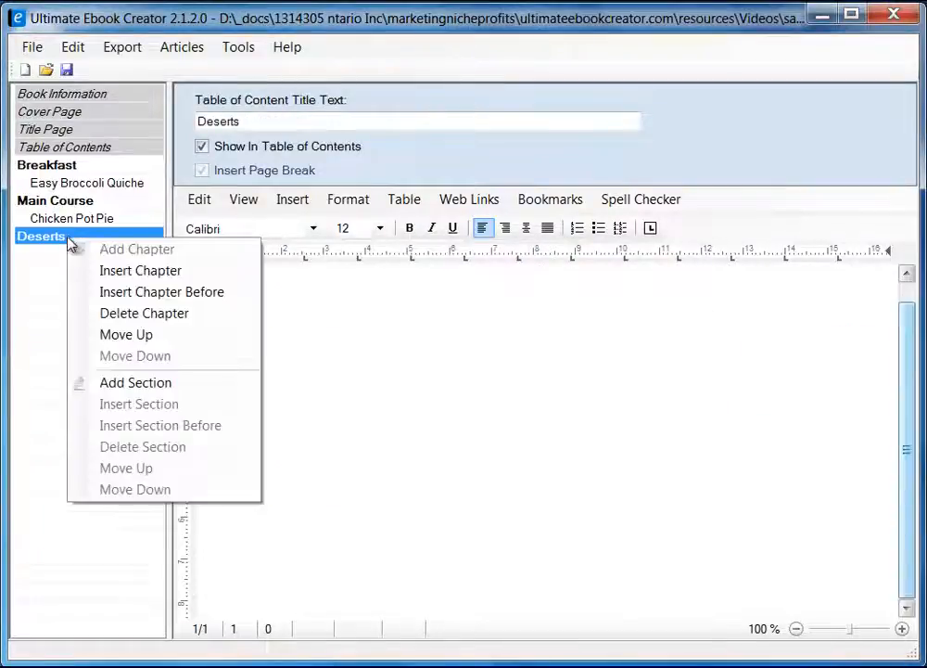
pyautogui.click(136, 384)
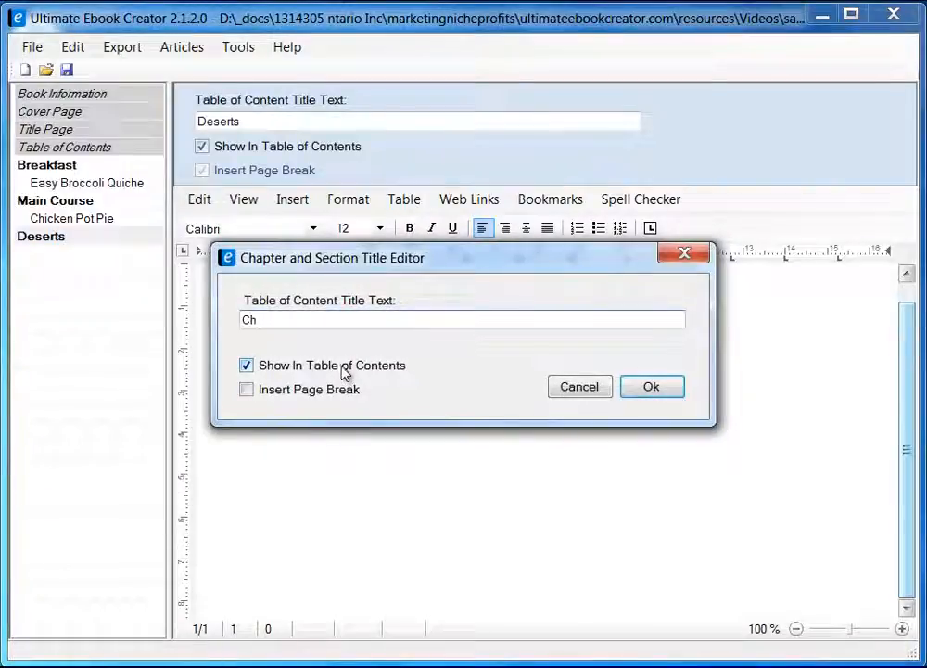
pyautogui.click(167, 665)
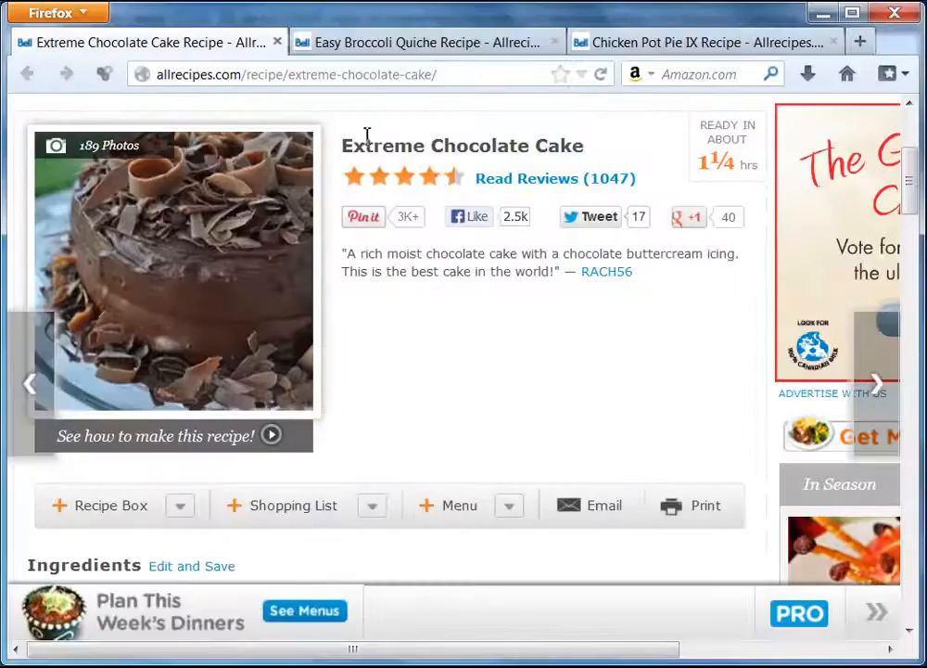
pyautogui.moveTo(344, 146); pyautogui.dragTo(590, 153)
pyautogui.rightClick(564, 149)
pyautogui.click(603, 165)
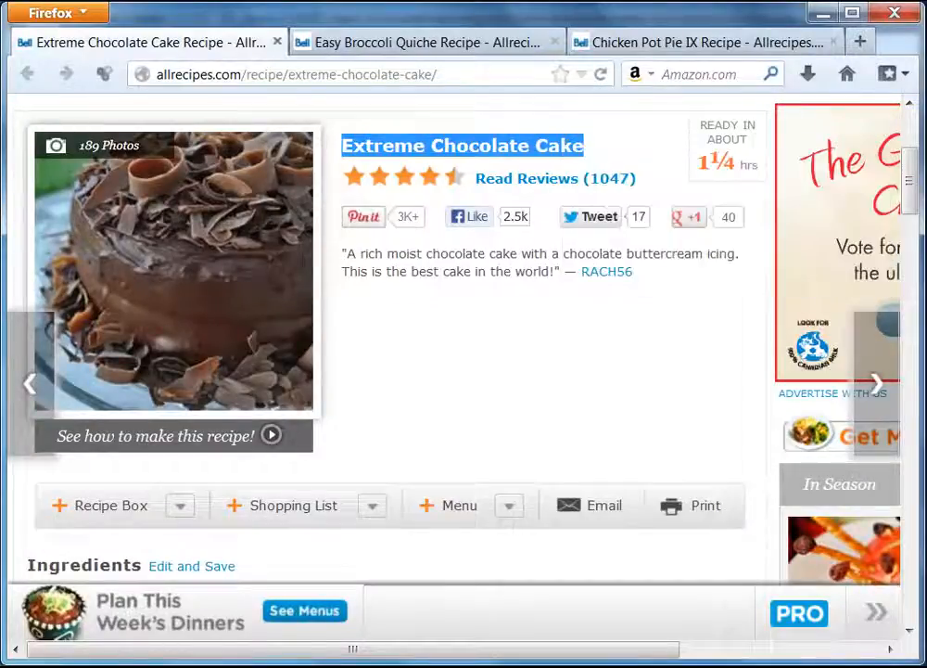
pyautogui.click(821, 13)
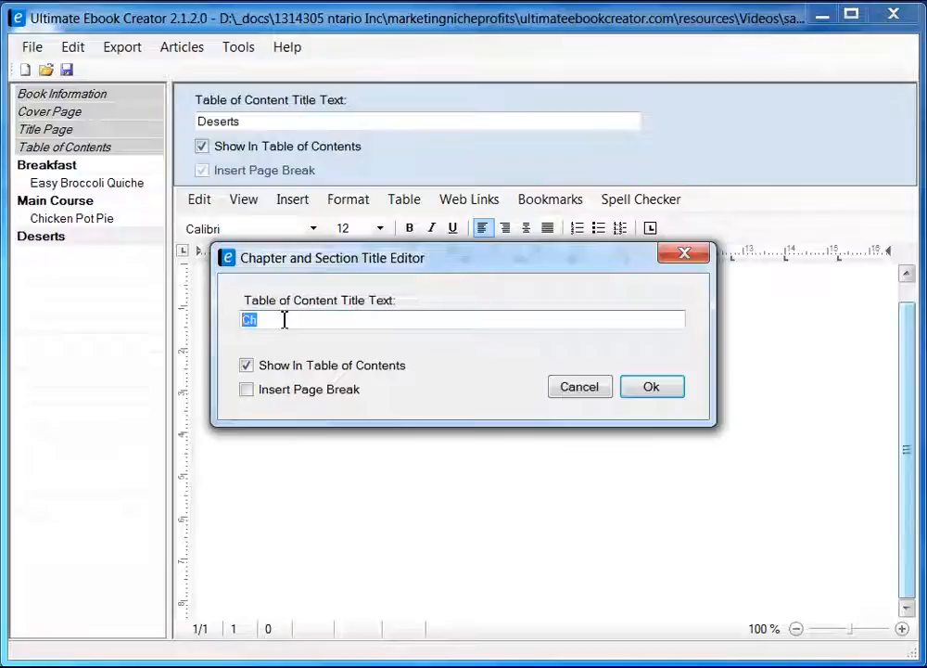
# Create the 'Extreme Chocolate Cake' section with the pasted title, starting on a new page.
pyautogui.rightClick(284, 319)
pyautogui.click(341, 403)
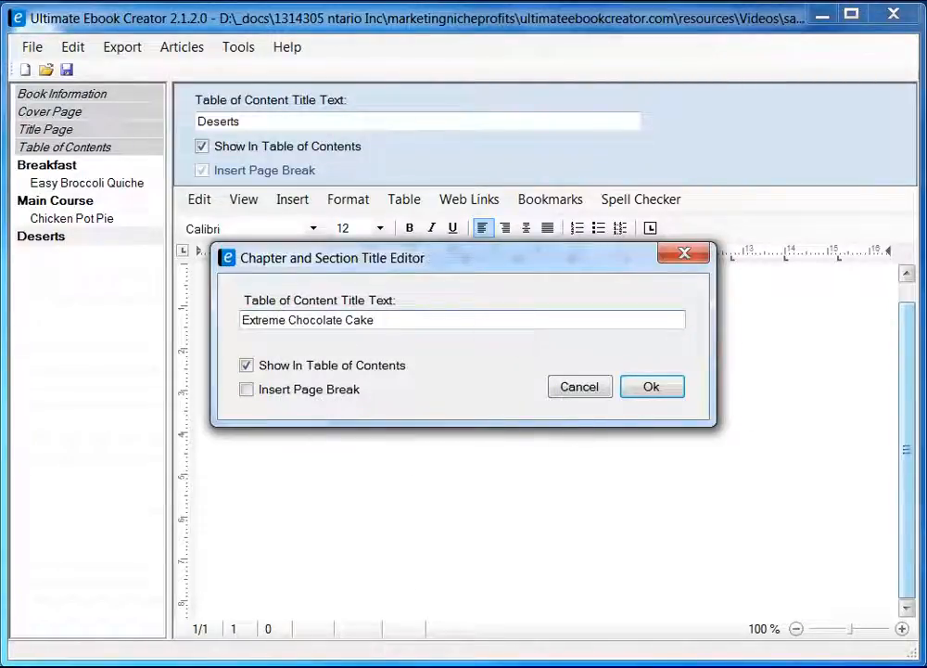
pyautogui.click(246, 389)
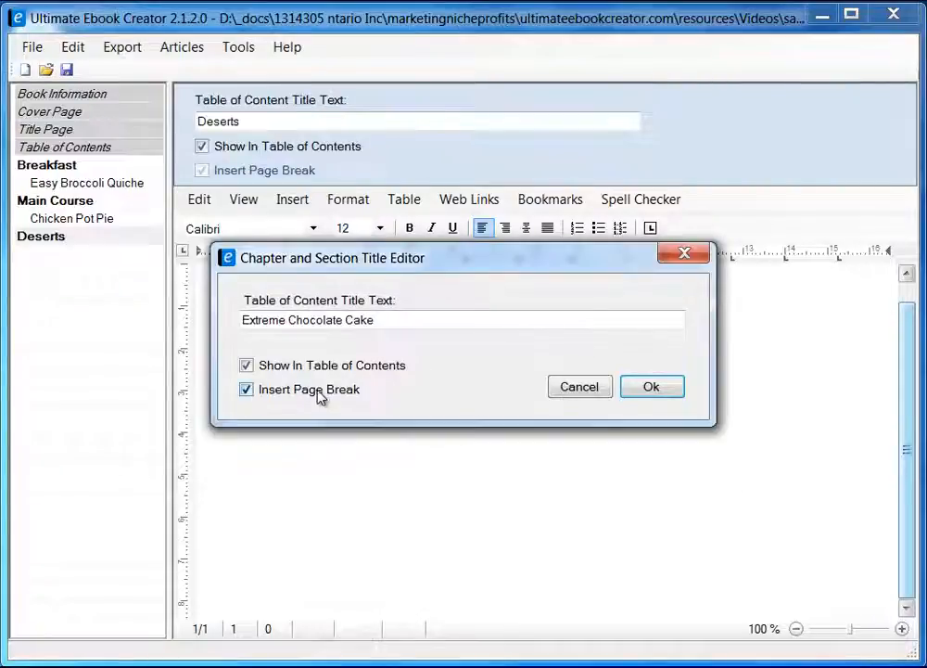
pyautogui.click(649, 388)
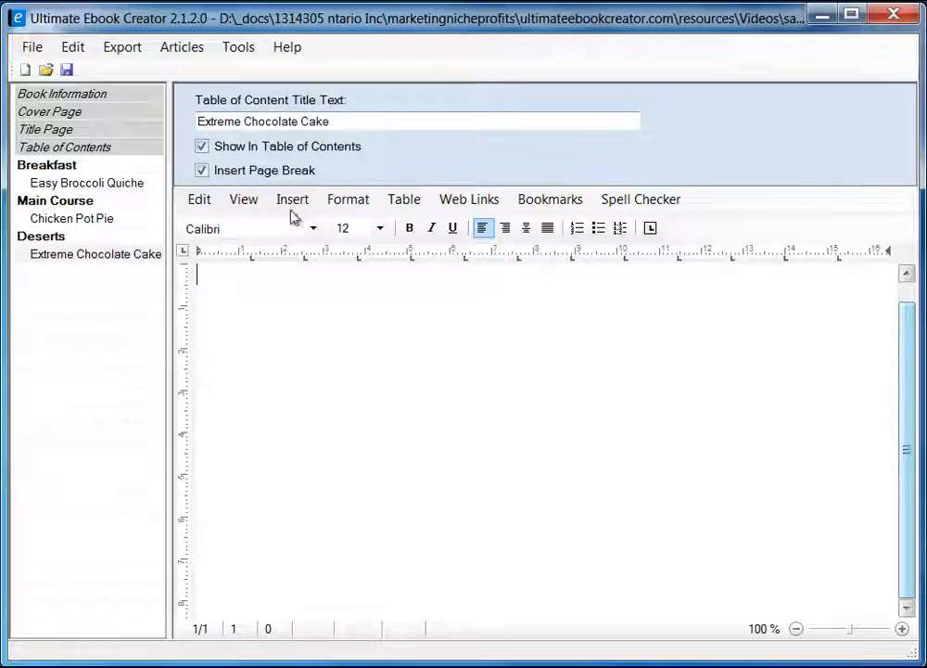
# Switch the editor to Page Layout view.
pyautogui.click(243, 198)
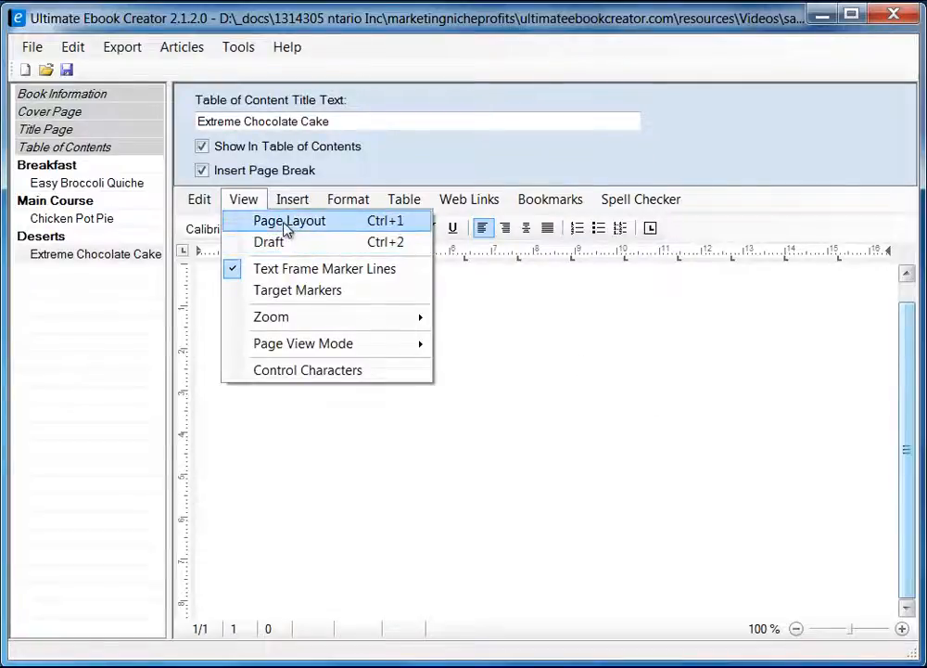
pyautogui.click(285, 226)
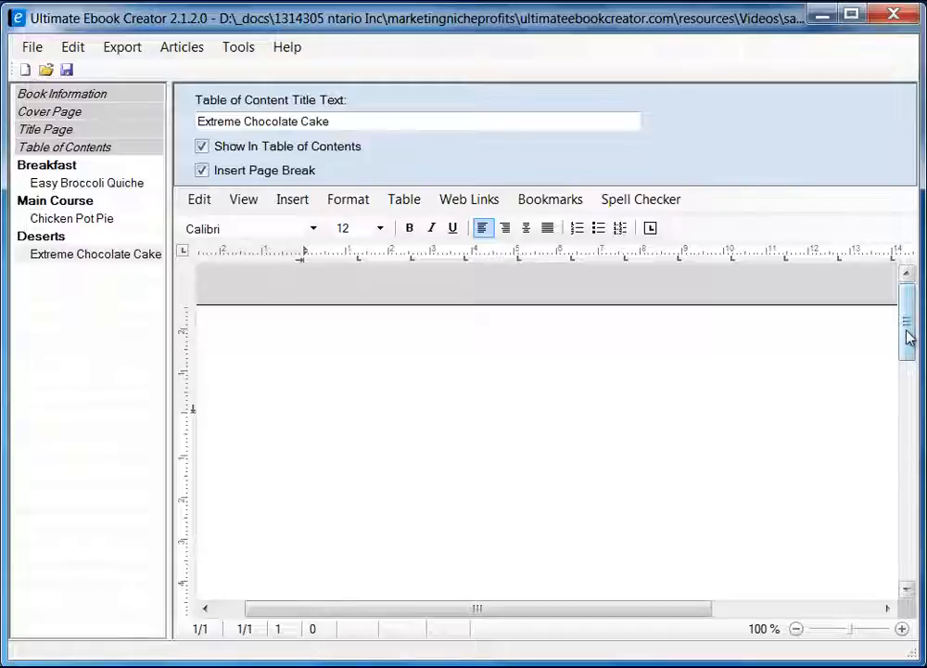
pyautogui.moveTo(907, 337); pyautogui.dragTo(909, 355)
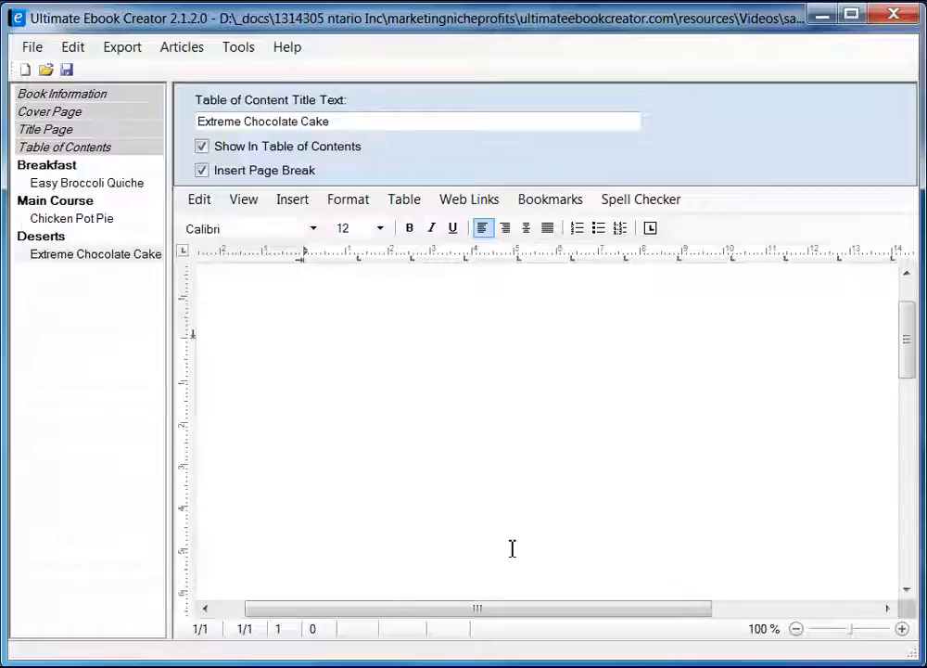
pyautogui.moveTo(907, 353)
pyautogui.mouseDown()
pyautogui.moveTo(907, 334)
pyautogui.moveTo(905, 349)
pyautogui.mouseUp()
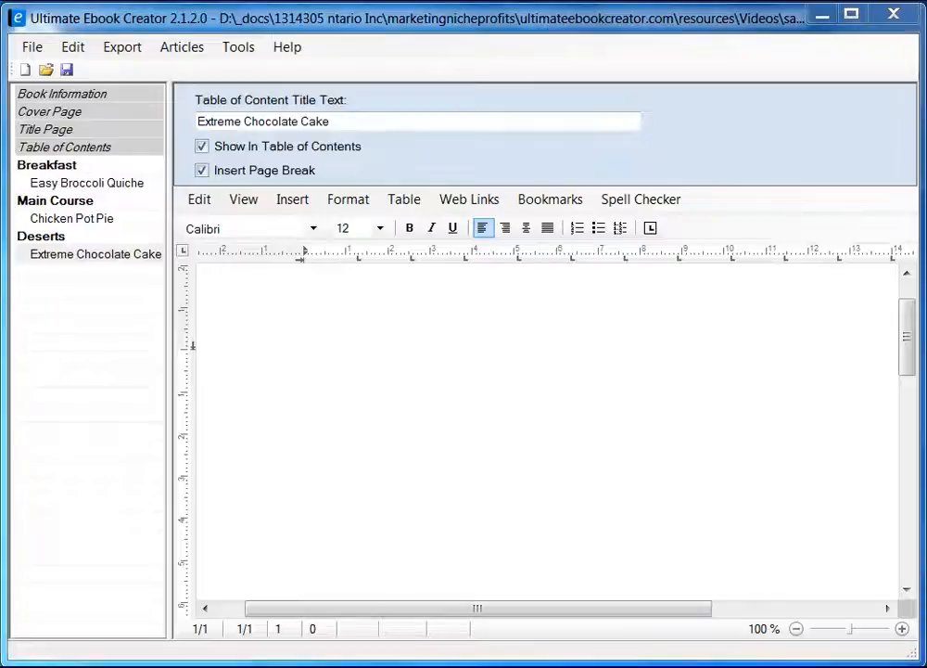
pyautogui.hotkey('alt', 'Tab')
# Copy the Extreme Chocolate Cake photo from the Firefox recipe page.
pyautogui.click(177, 229)
pyautogui.rightClick(176, 223)
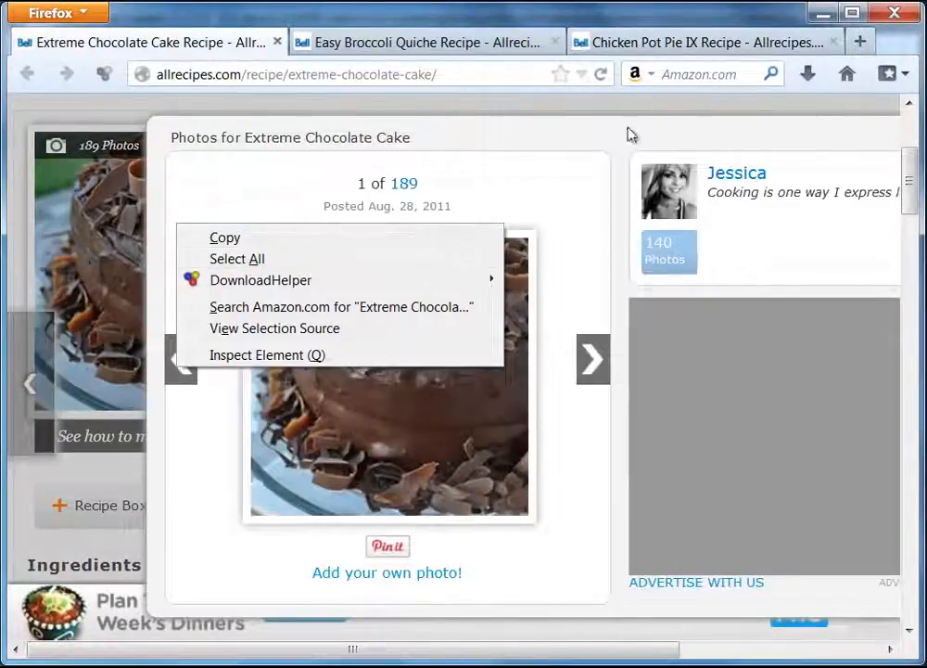
pyautogui.click(809, 139)
pyautogui.moveTo(697, 158); pyautogui.dragTo(666, 222)
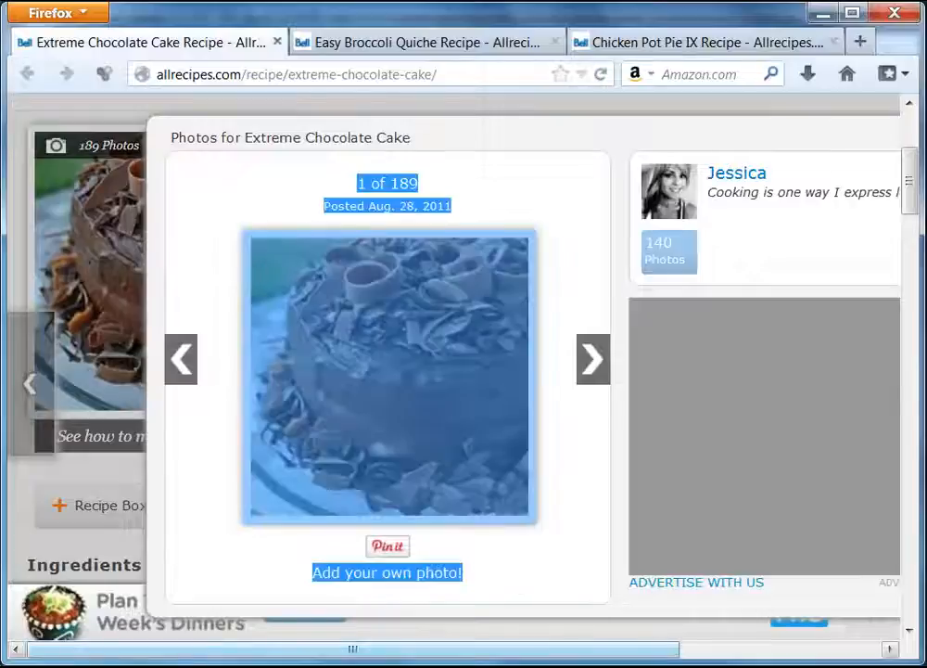
pyautogui.moveTo(625, 650); pyautogui.dragTo(829, 649)
pyautogui.click(742, 129)
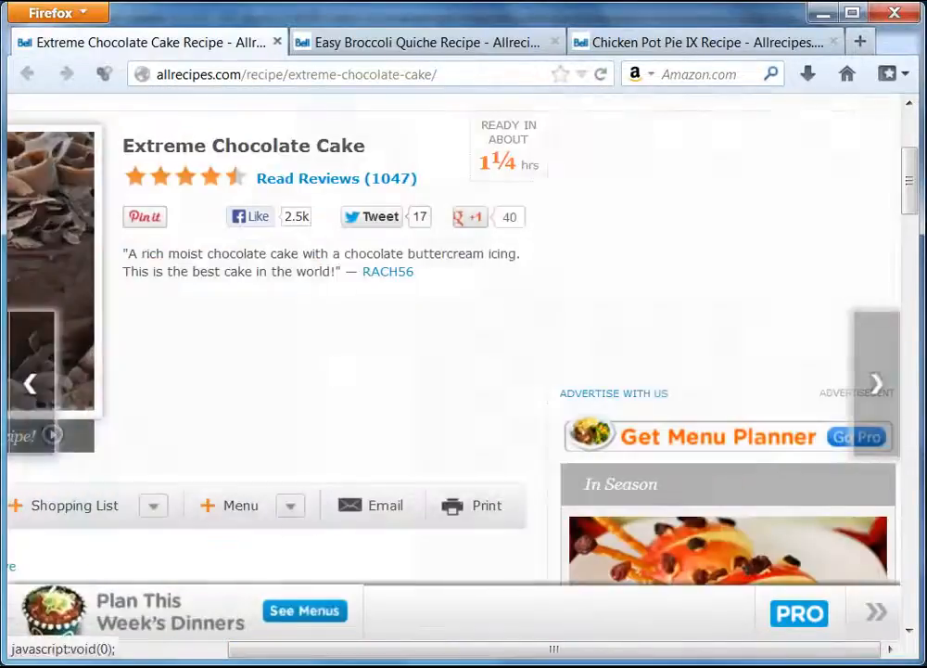
pyautogui.moveTo(584, 657); pyautogui.dragTo(340, 659)
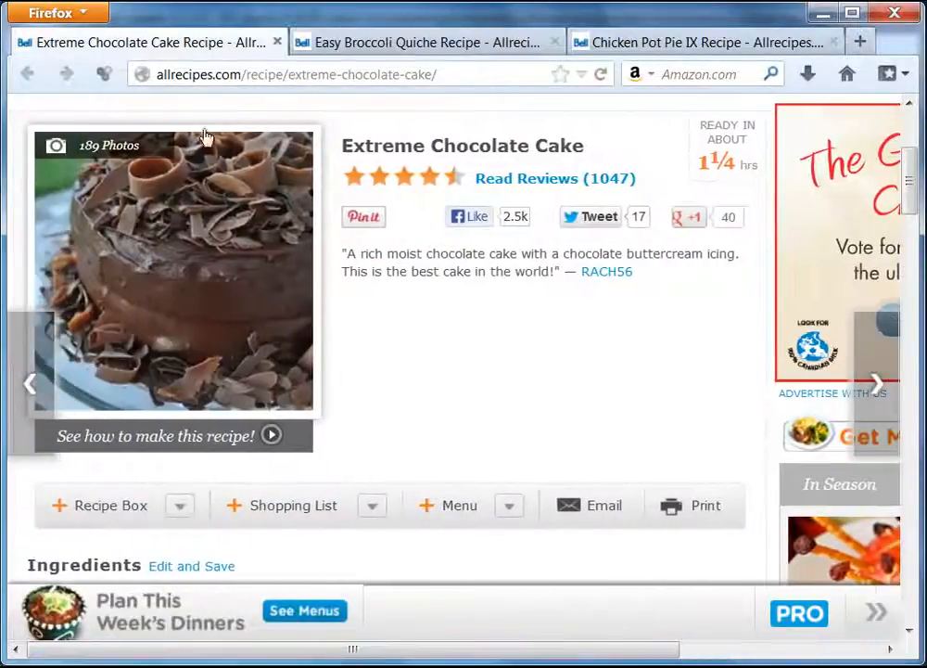
pyautogui.rightClick(170, 218)
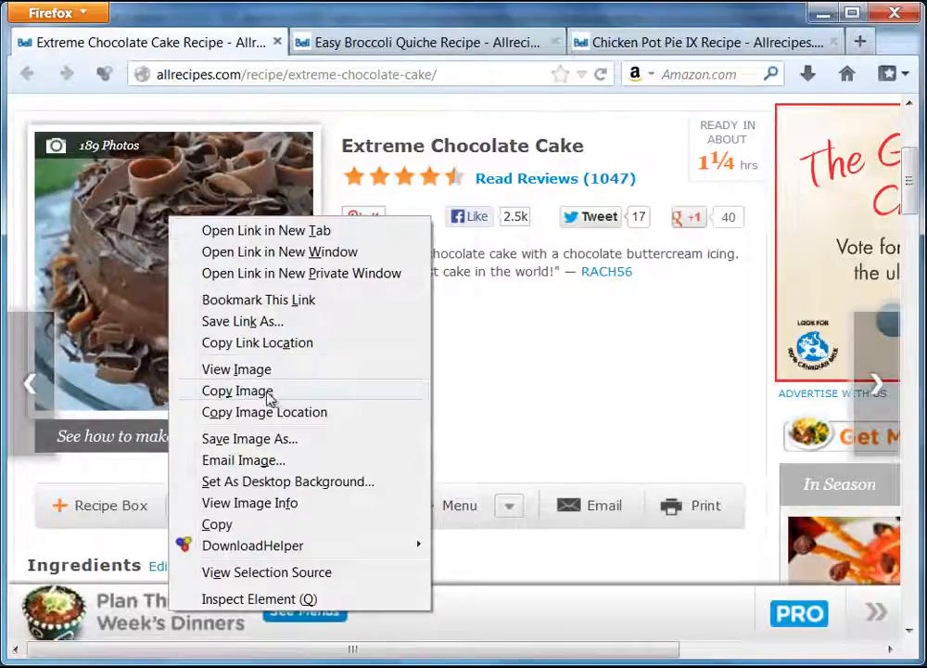
pyautogui.click(259, 390)
pyautogui.click(822, 13)
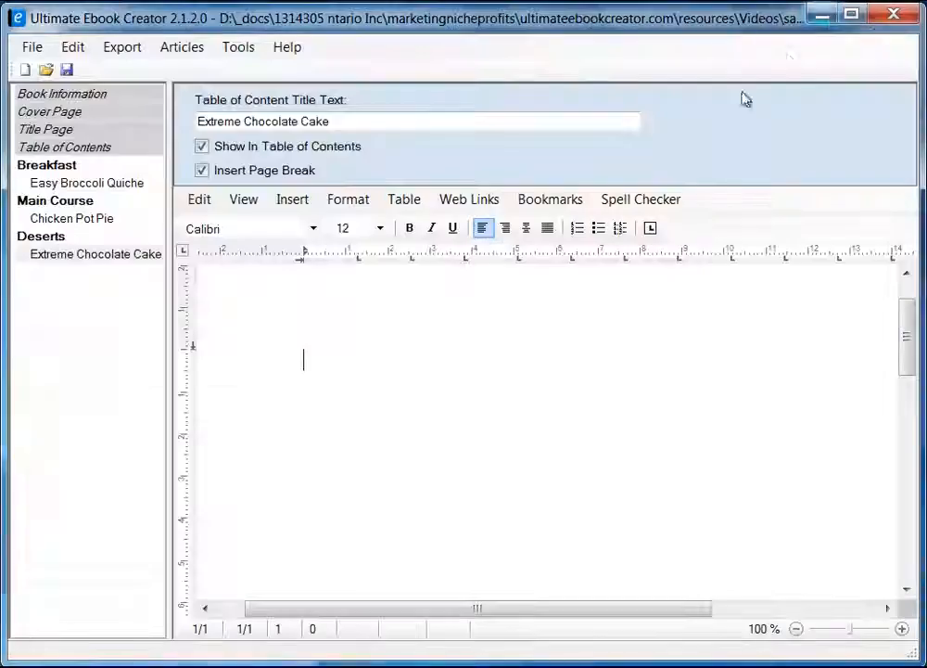
# Paste the cake photo onto the empty Extreme Chocolate Cake page.
pyautogui.rightClick(329, 358)
pyautogui.moveTo(405, 418)
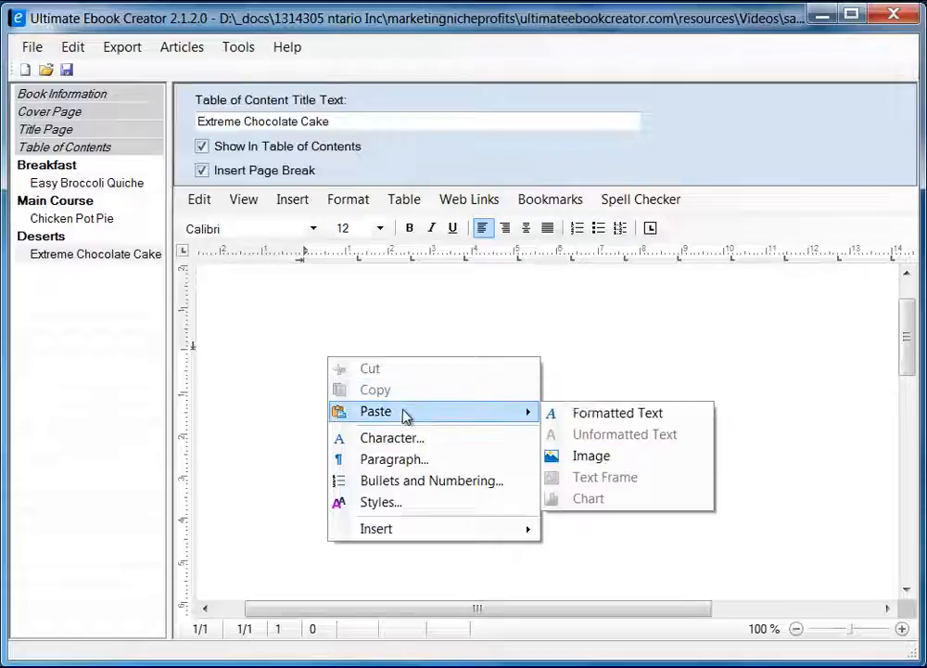
pyautogui.click(592, 455)
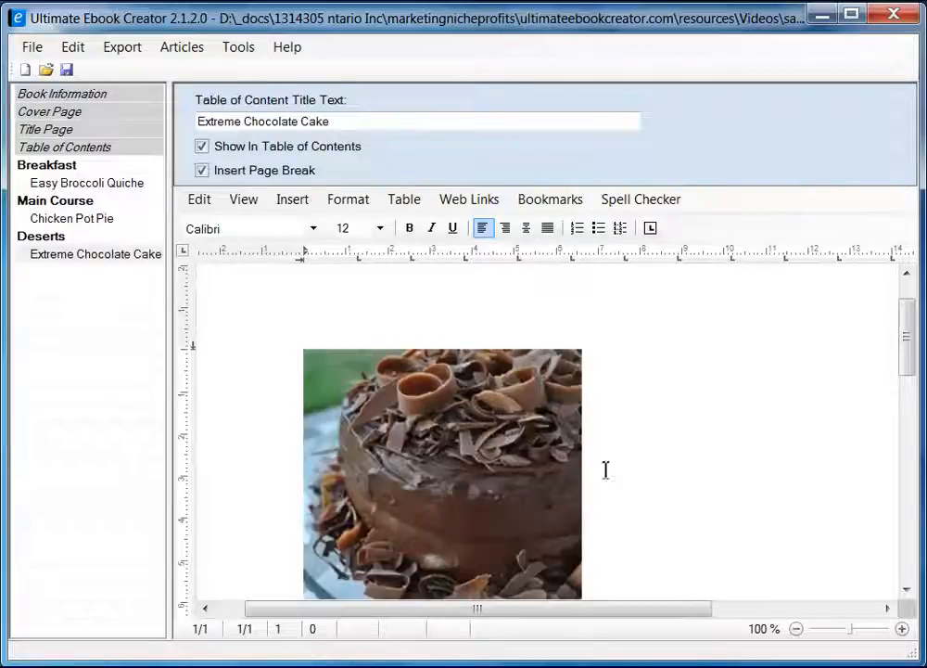
pyautogui.moveTo(907, 346)
pyautogui.mouseDown()
pyautogui.moveTo(909, 371)
pyautogui.moveTo(907, 364)
pyautogui.mouseUp()
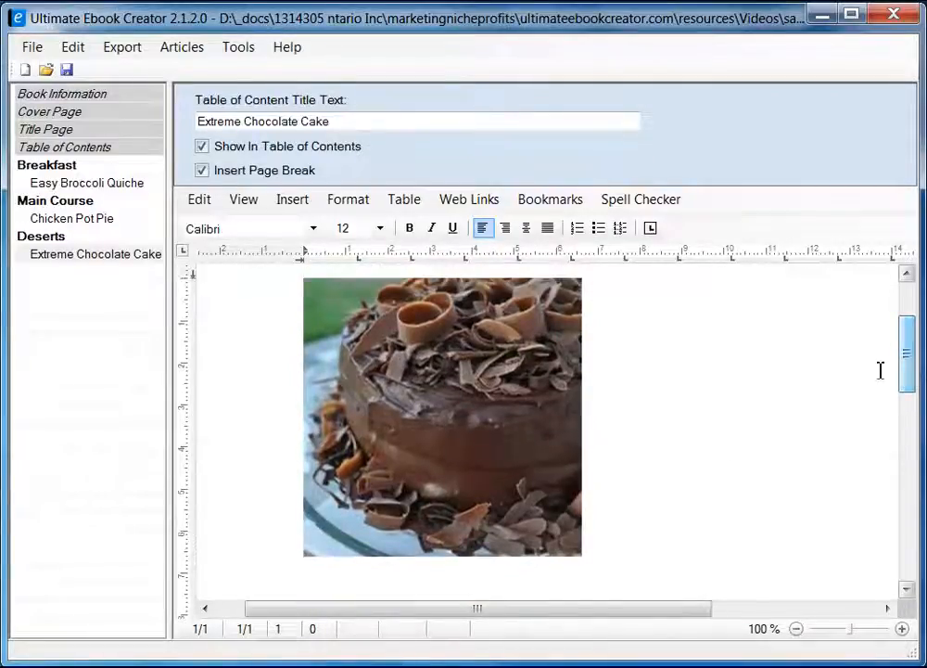
# Adjust the cake photo's layout and position settings.
pyautogui.click(537, 366)
pyautogui.rightClick(538, 371)
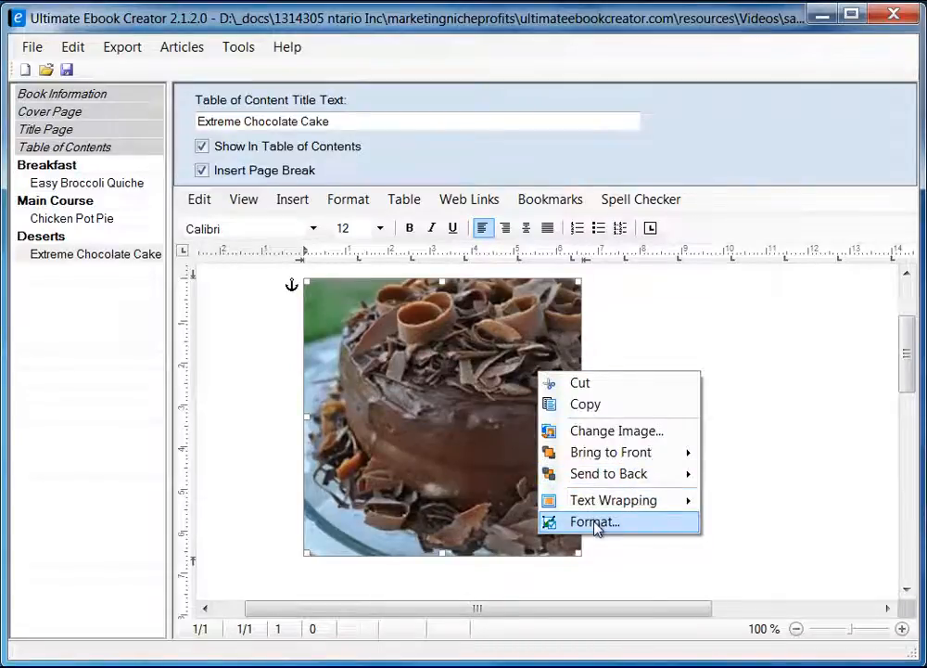
pyautogui.moveTo(617, 505)
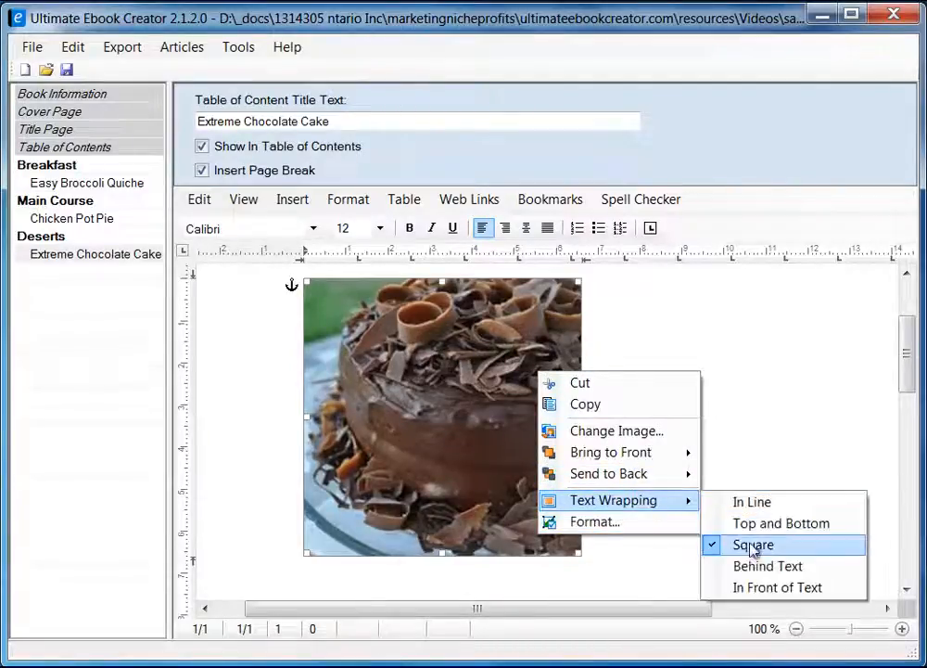
pyautogui.click(598, 522)
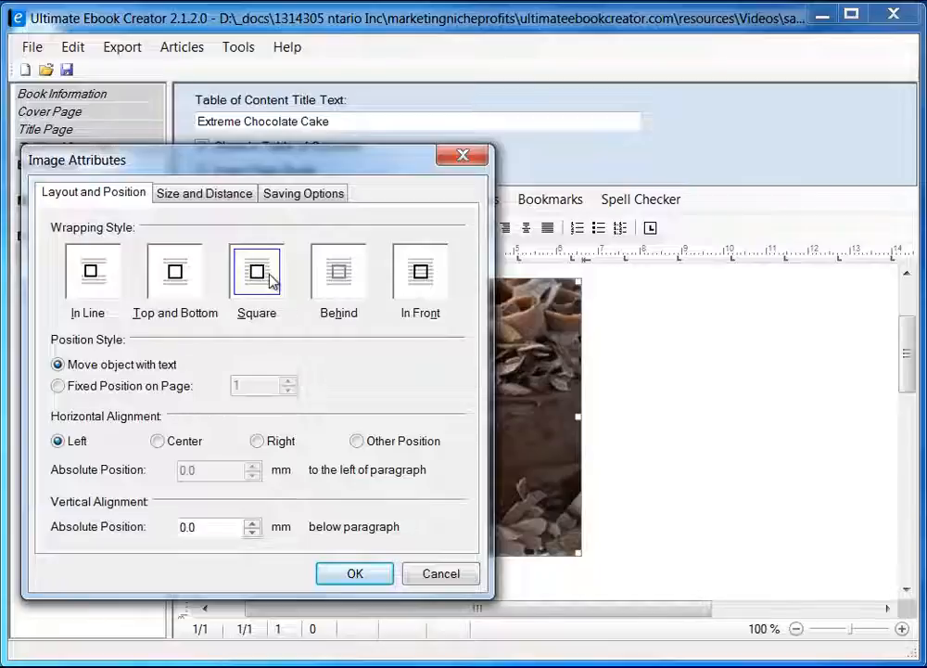
pyautogui.click(369, 573)
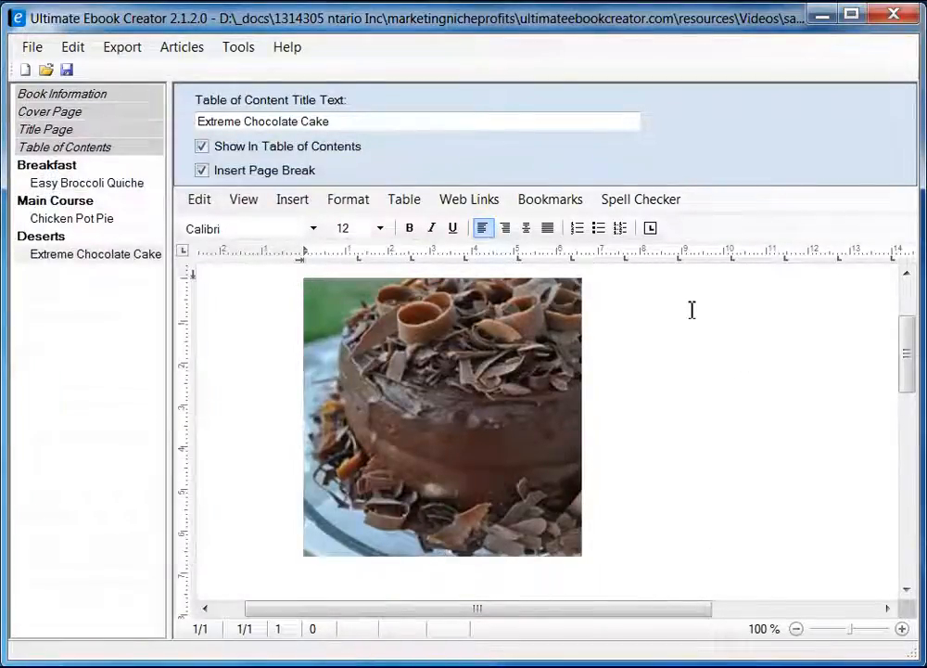
pyautogui.scroll(2, 692, 310)
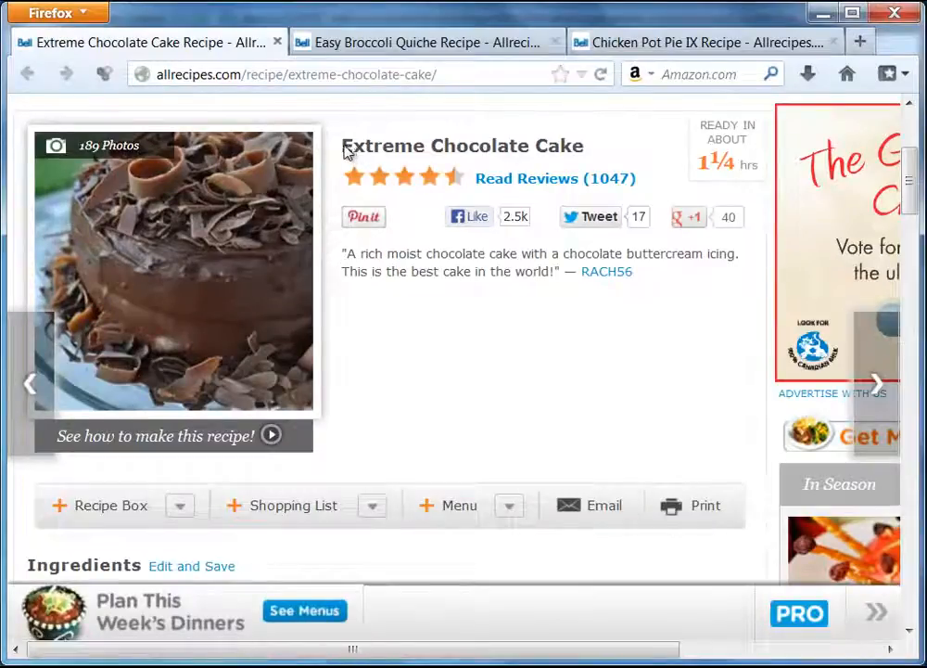
# Copy the 'Extreme Chocolate Cake' title from the Allrecipes page in Firefox.
pyautogui.moveTo(345, 151); pyautogui.dragTo(586, 159)
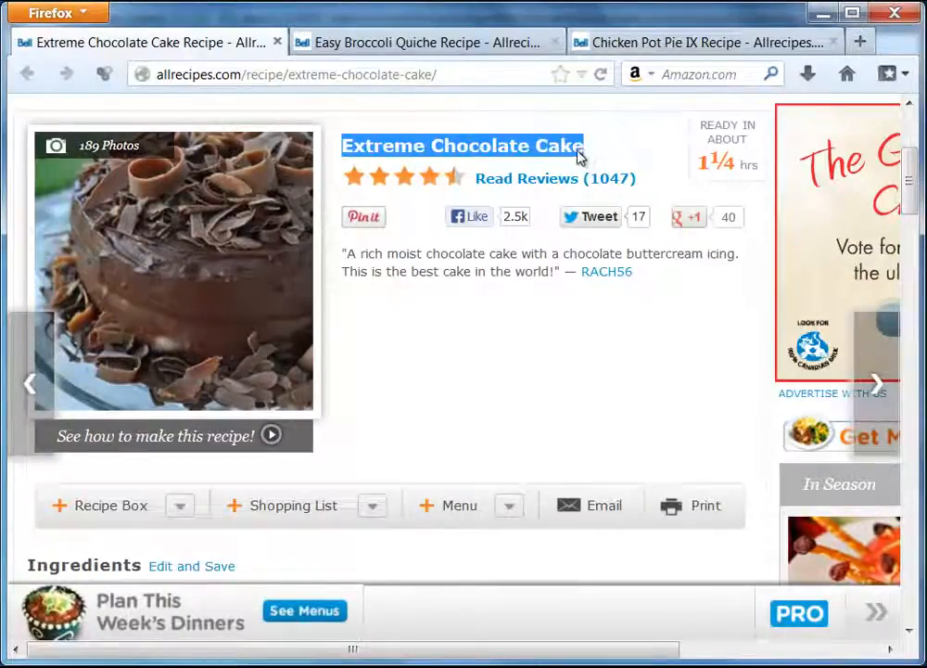
pyautogui.rightClick(578, 156)
pyautogui.click(617, 171)
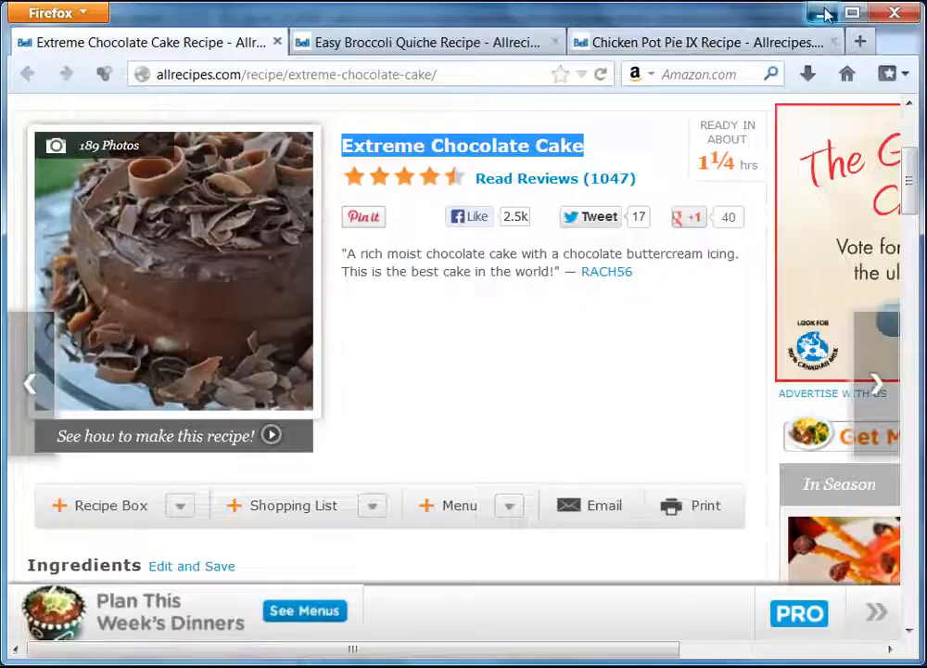
pyautogui.click(821, 13)
# Paste the 'Extreme Chocolate Cake' title as unformatted text beside the photo.
pyautogui.rightClick(643, 374)
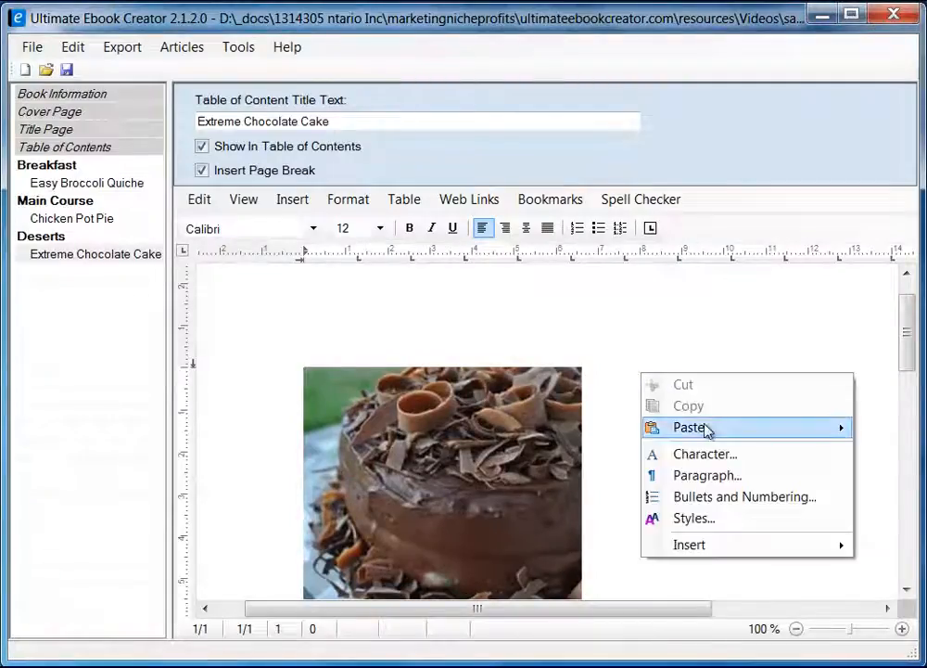
pyautogui.moveTo(704, 428)
pyautogui.click(890, 449)
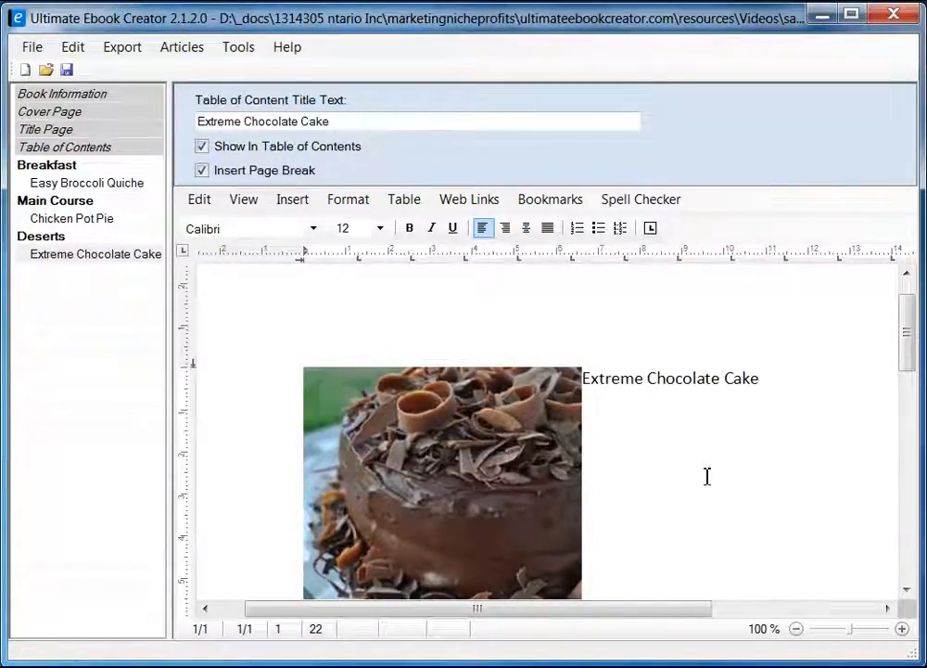
# Give the cake photo a 5 mm right spacing in its Size and Distance settings.
pyautogui.rightClick(492, 471)
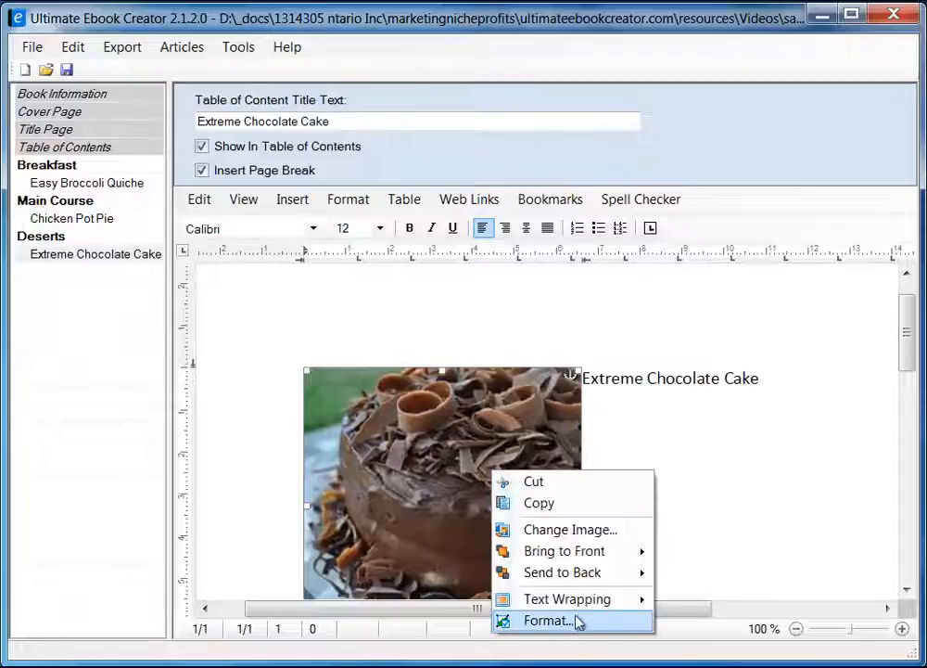
pyautogui.click(547, 620)
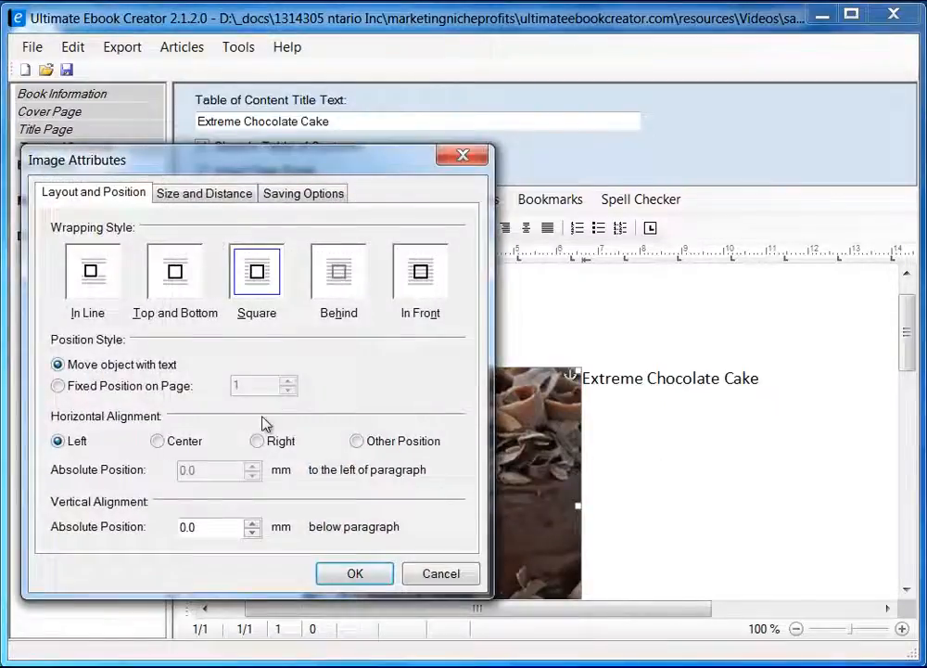
pyautogui.click(206, 192)
pyautogui.doubleClick(348, 420)
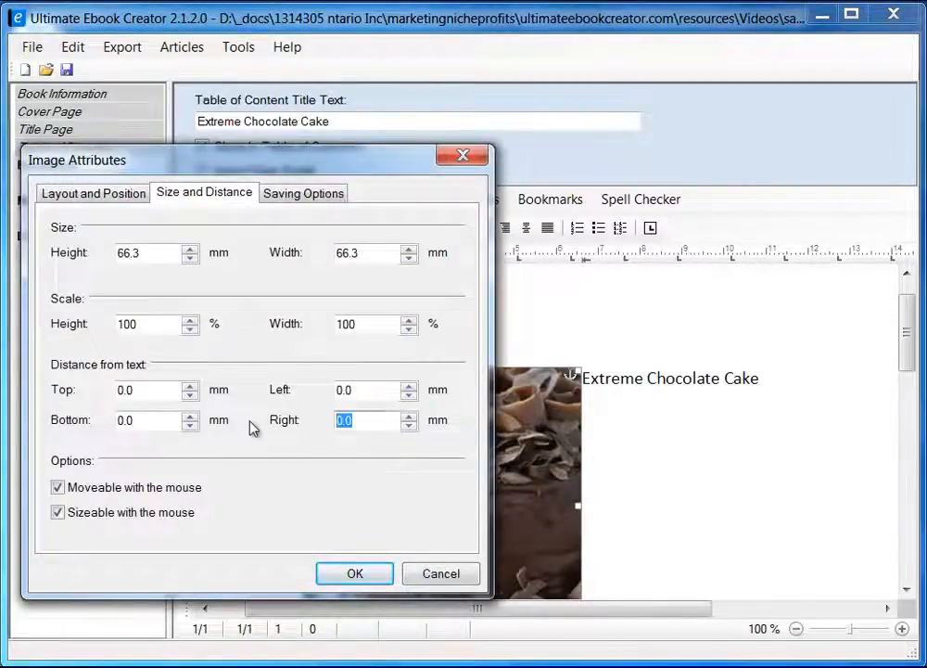
pyautogui.write('5')
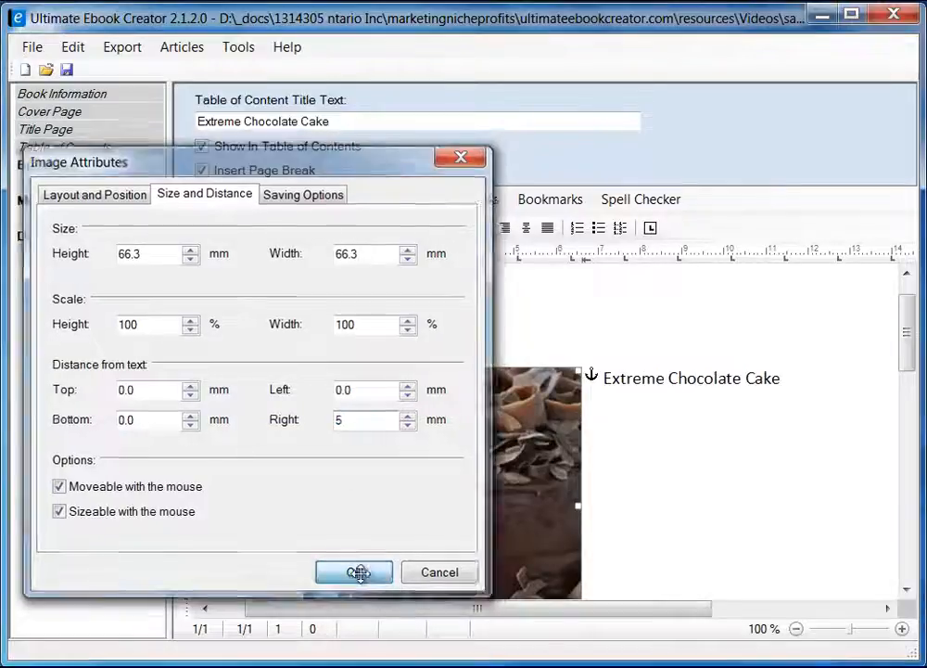
pyautogui.click(358, 574)
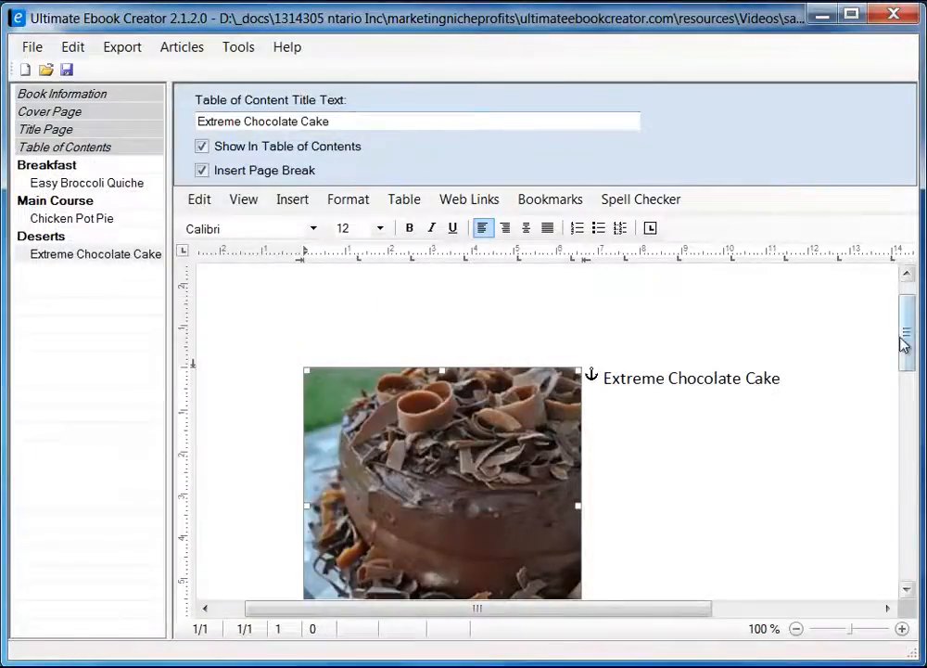
# Add blank lines after the title to reach below the photo.
pyautogui.moveTo(908, 355); pyautogui.dragTo(906, 369)
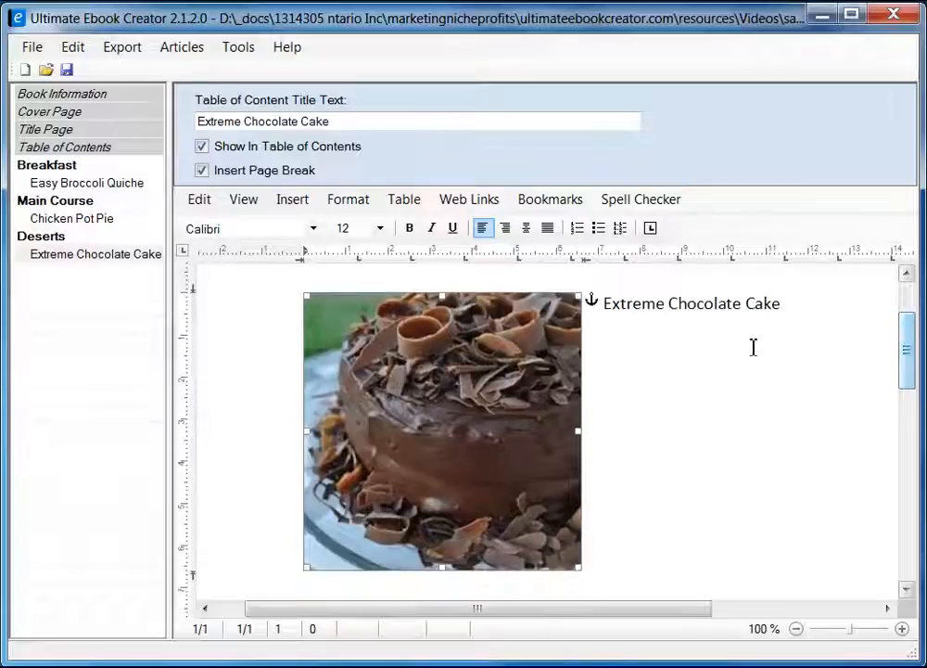
pyautogui.click(798, 316)
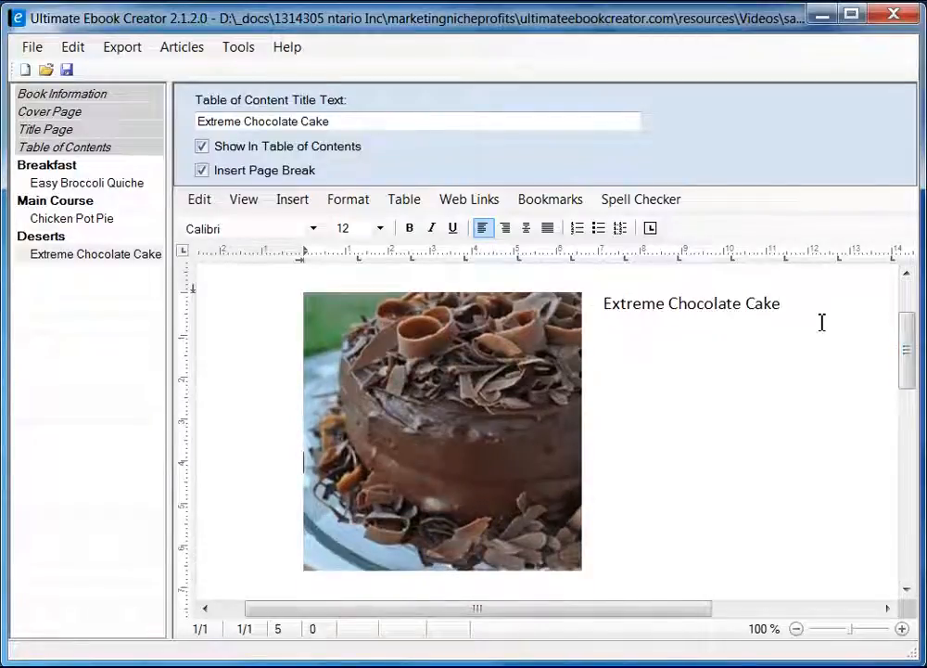
pyautogui.press('Return')
pyautogui.scroll(-2, 799, 353)
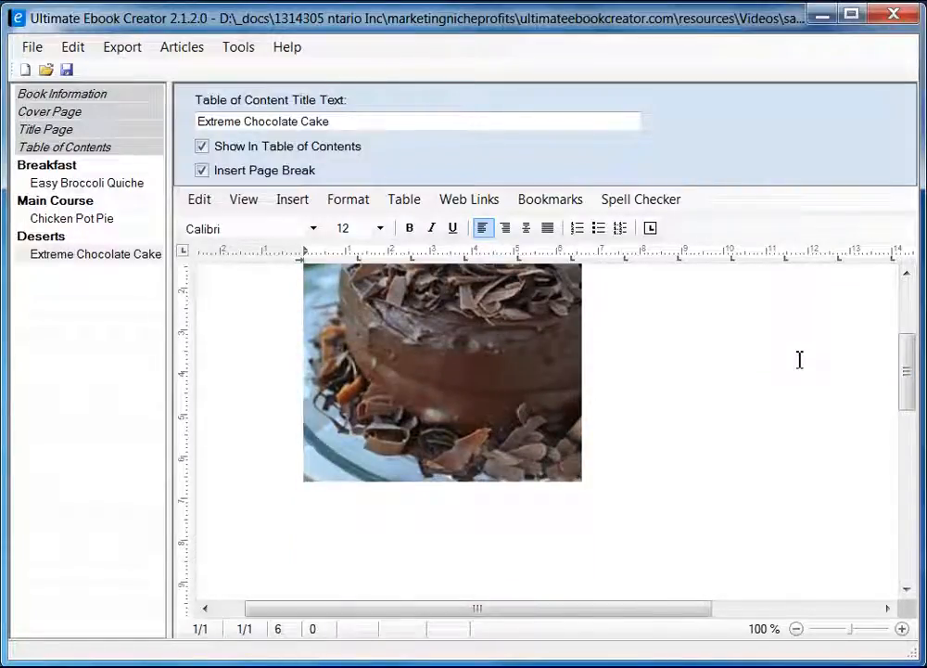
pyautogui.press('Return')
pyautogui.press('Return')
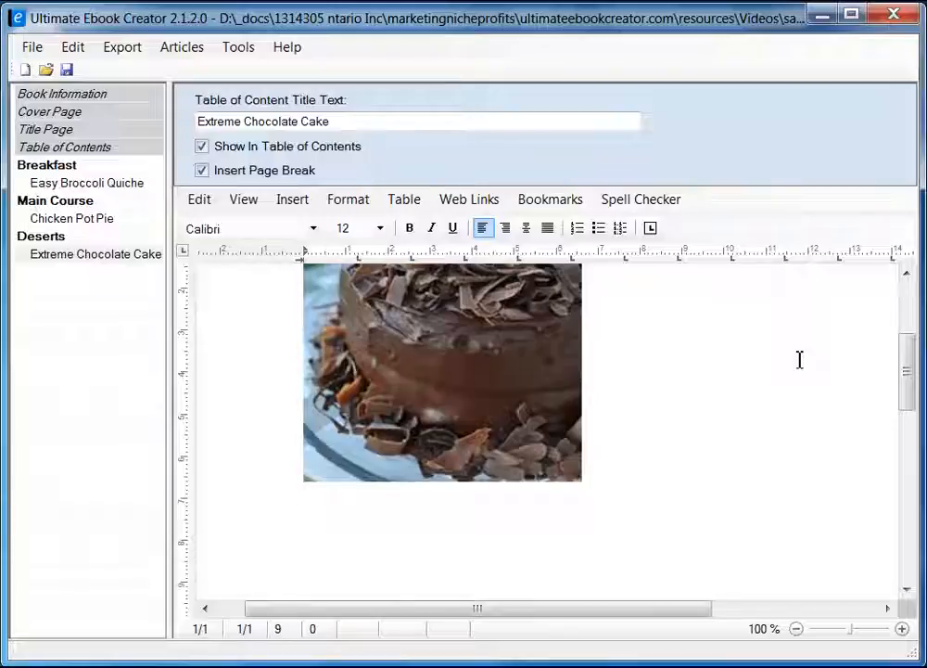
pyautogui.scroll(5, 612, 418)
# Type 'Ingredient' on its own line under the cake photo, then return to Firefox.
pyautogui.scroll(-6, 542, 474)
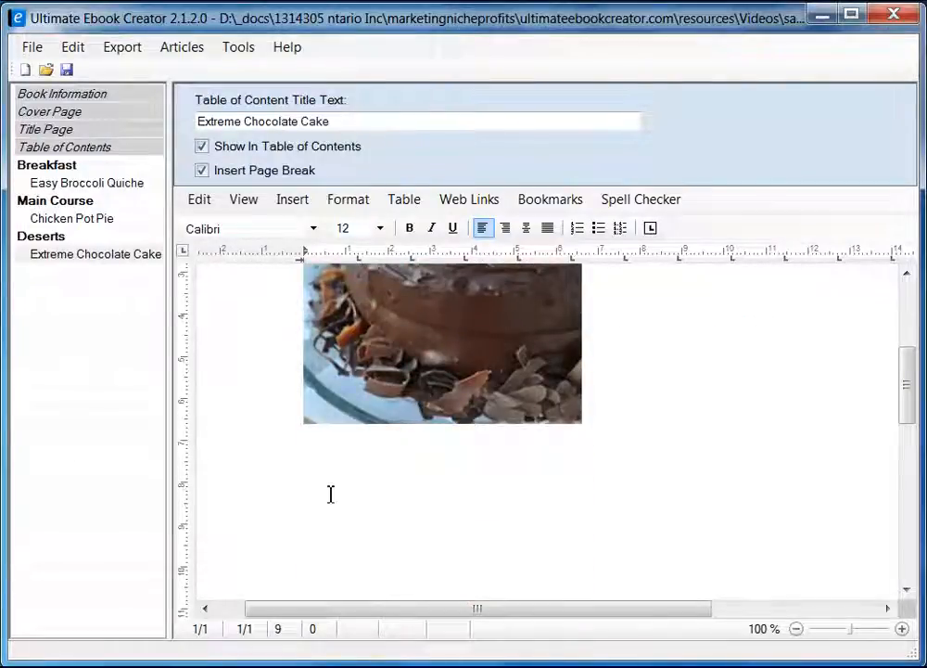
pyautogui.write('In')
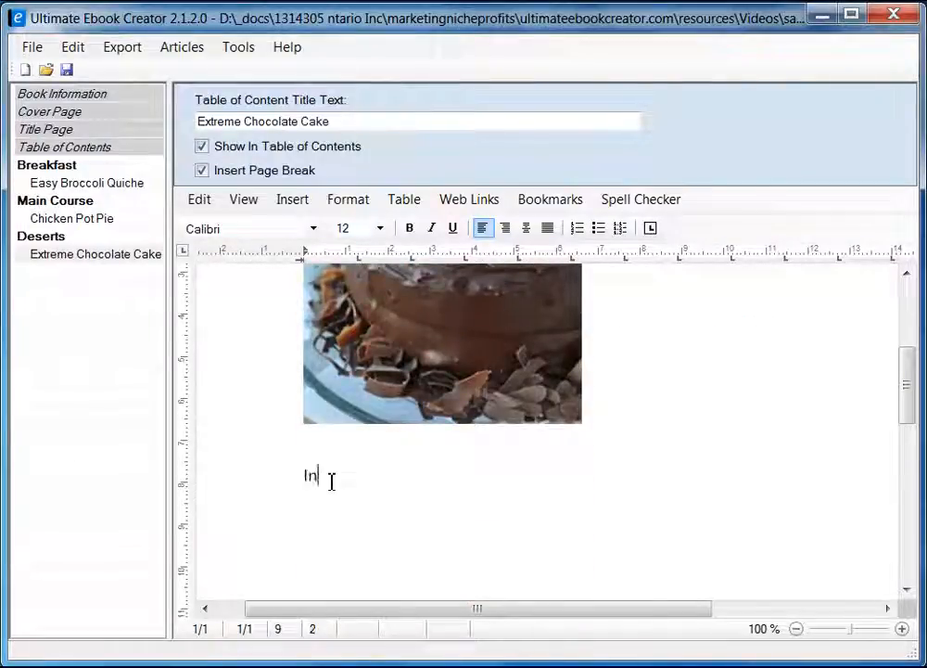
pyautogui.write('gredient')
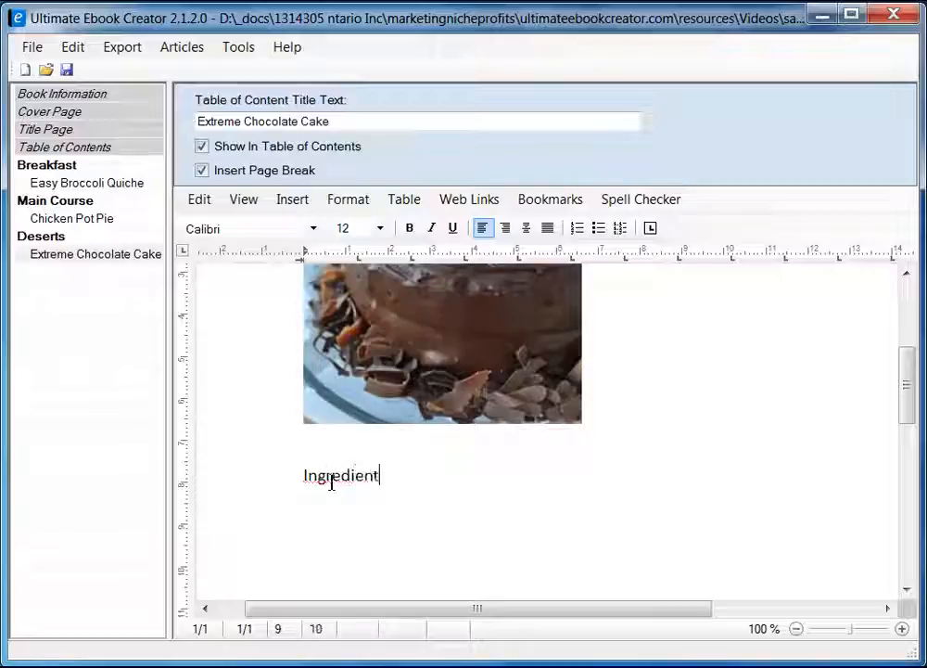
pyautogui.press('Return')
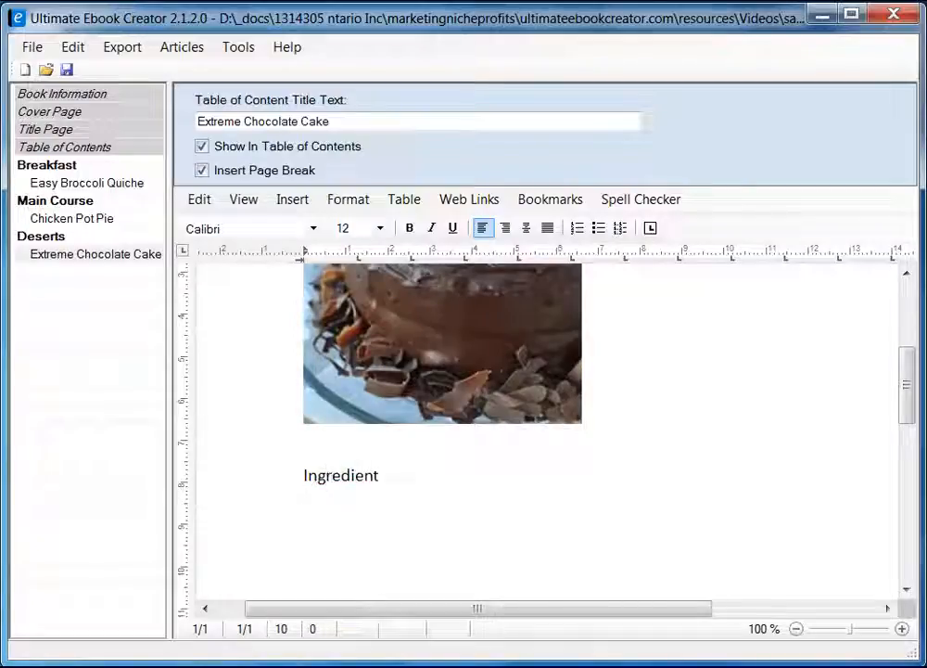
pyautogui.hotkey('alt', 'Tab')
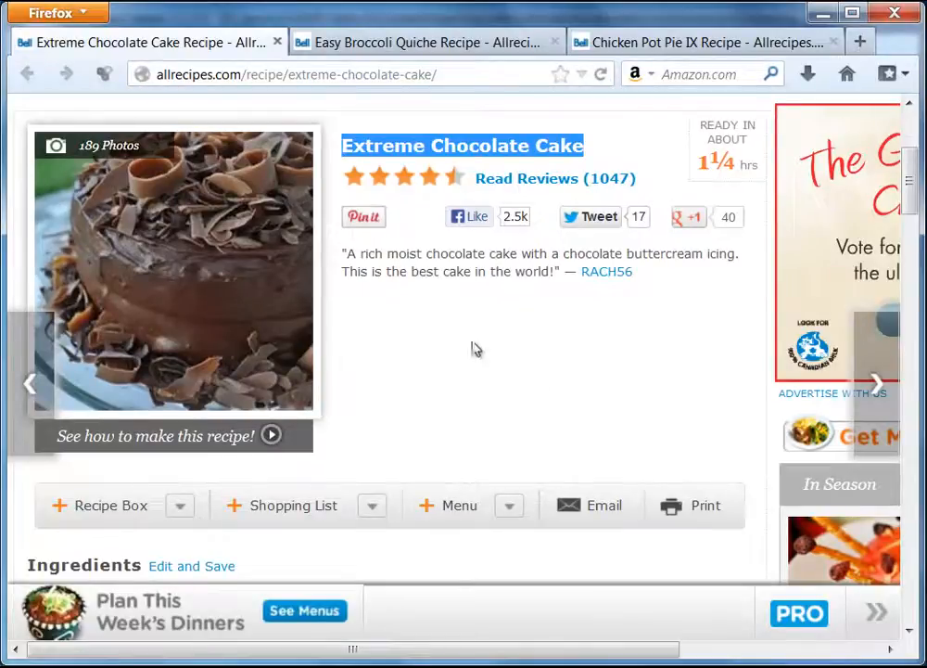
# Select the quoted cake description on the recipe page and copy it.
pyautogui.moveTo(343, 254); pyautogui.dragTo(559, 279)
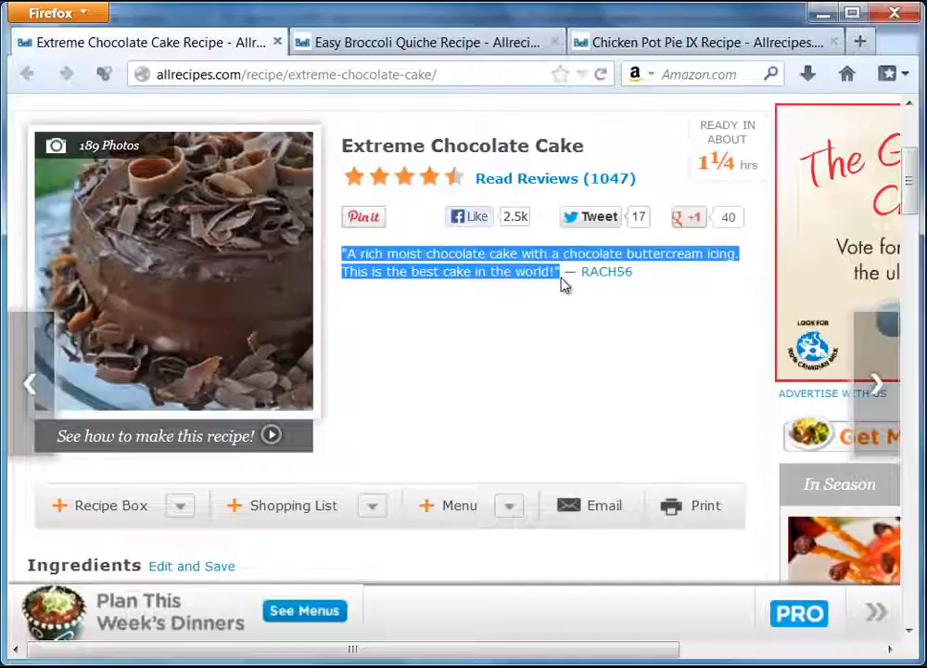
pyautogui.rightClick(499, 273)
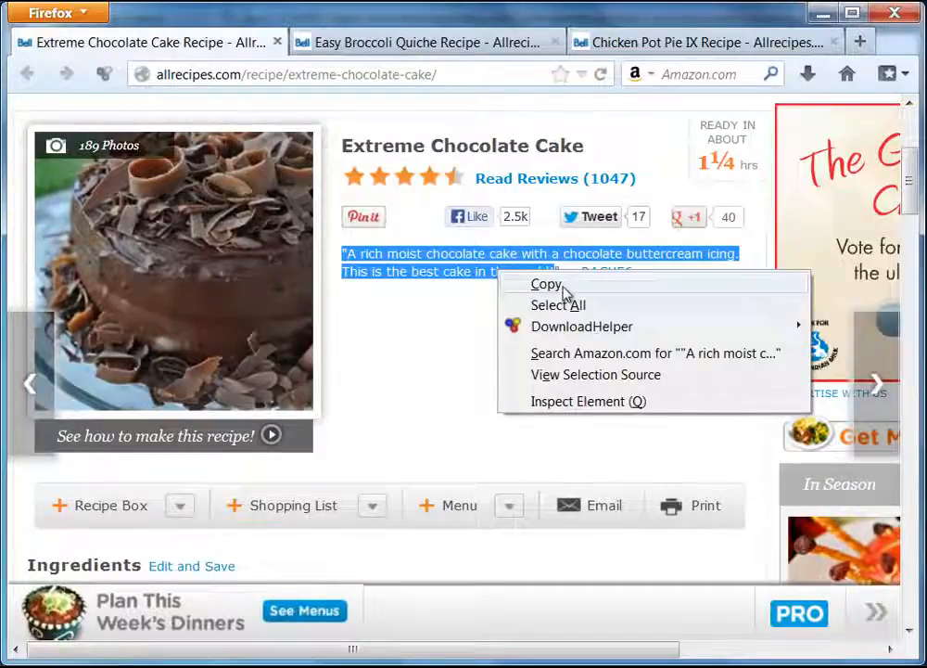
pyautogui.click(565, 291)
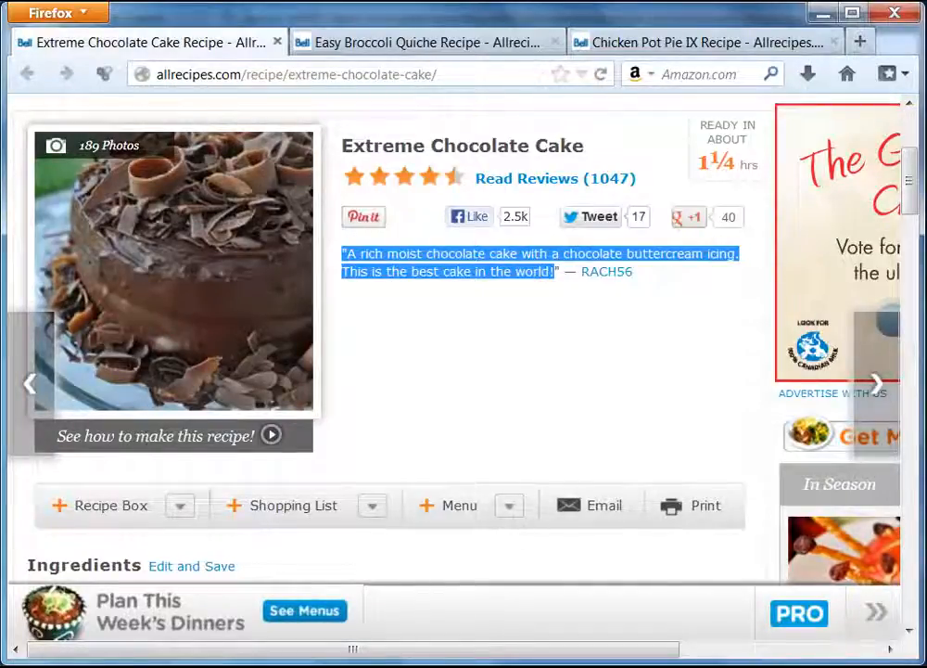
# Paste the copied quote, with formatting, on a new line under the cake title.
pyautogui.hotkey('alt', 'Tab')
pyautogui.scroll(3, 714, 404)
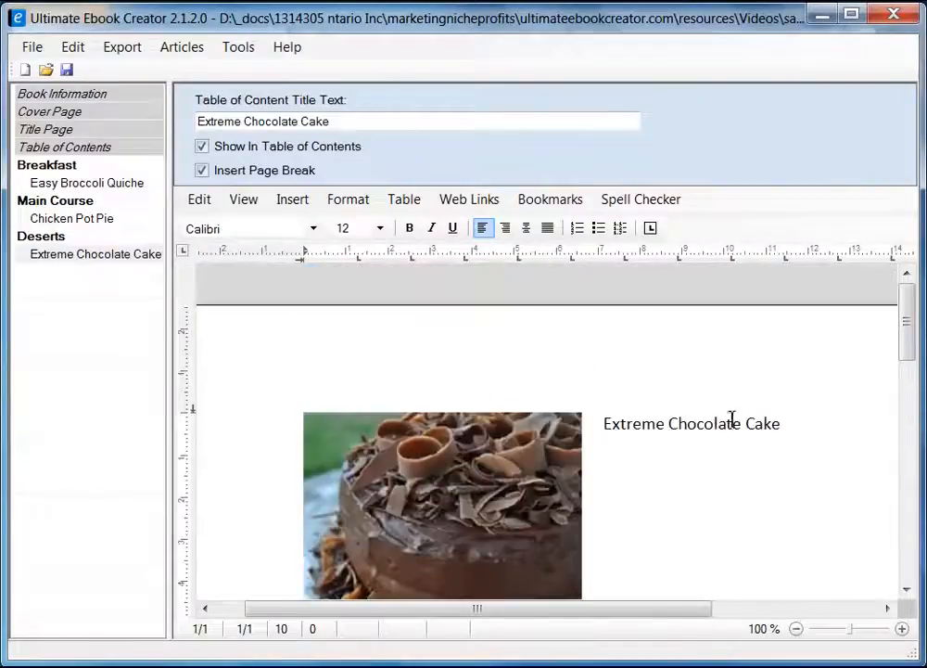
pyautogui.click(898, 425)
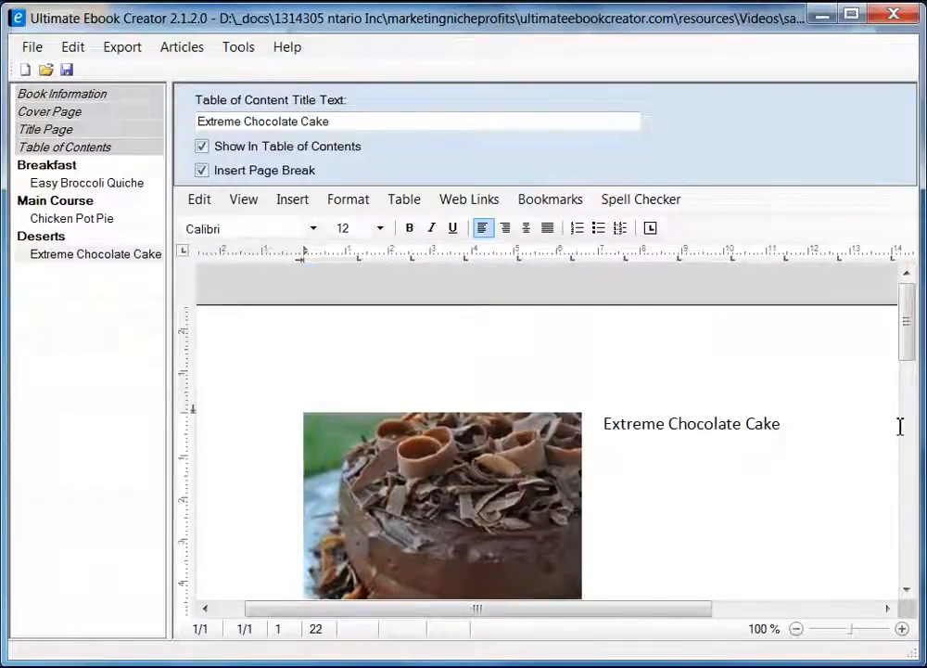
pyautogui.press('Return')
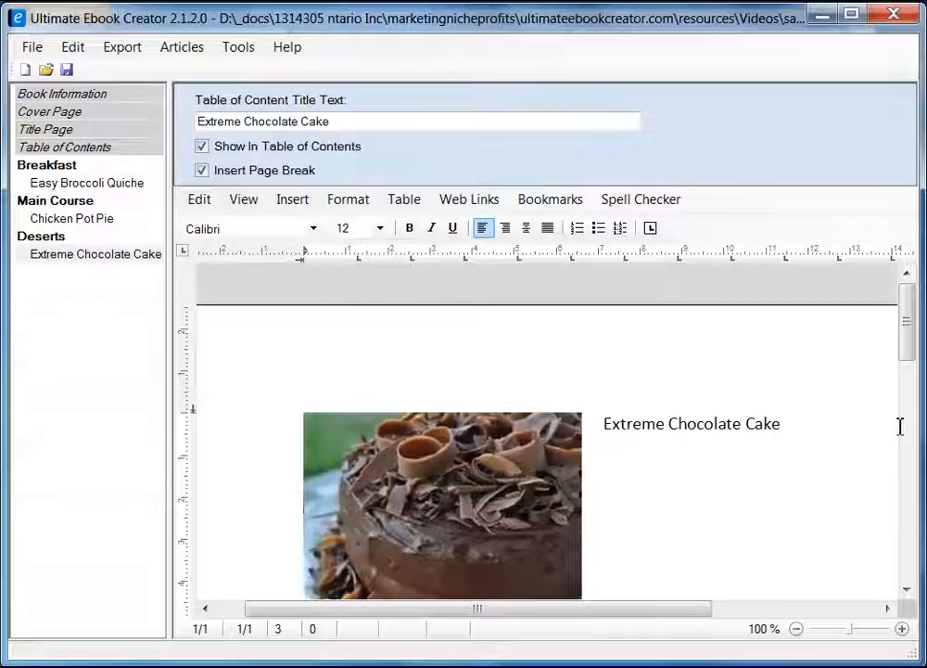
pyautogui.click(639, 479)
pyautogui.rightClick(639, 480)
pyautogui.moveTo(703, 542)
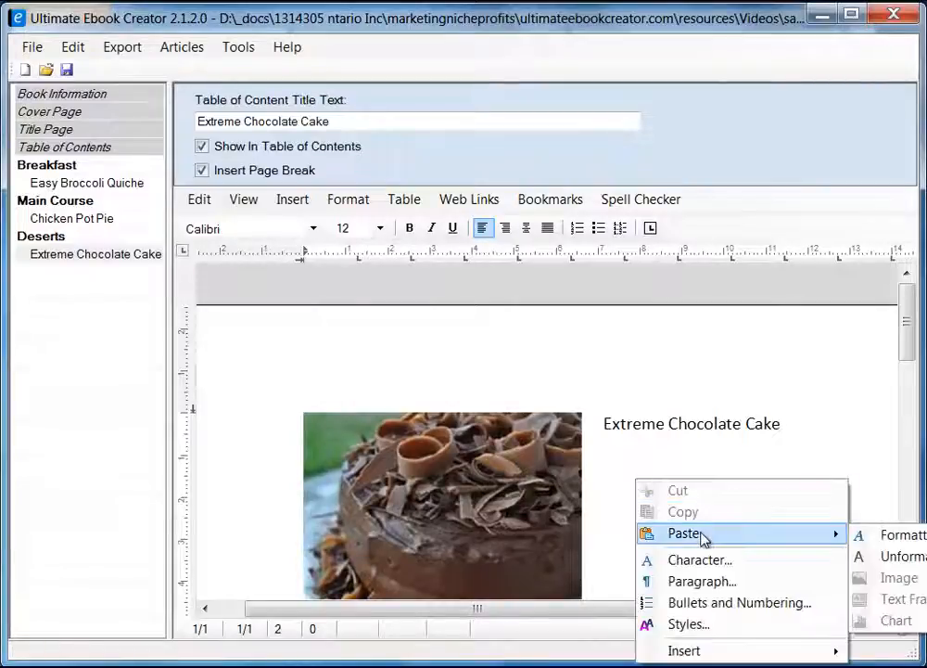
pyautogui.click(904, 545)
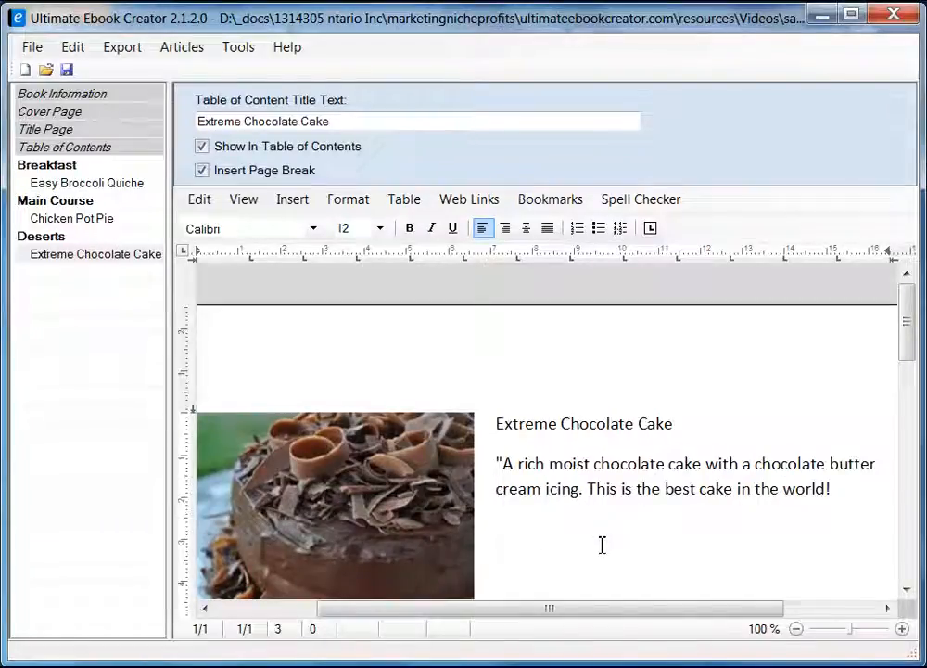
# Add the closing quotation mark after 'world!' and select the quoted paragraph.
pyautogui.scroll(-1, 907, 361)
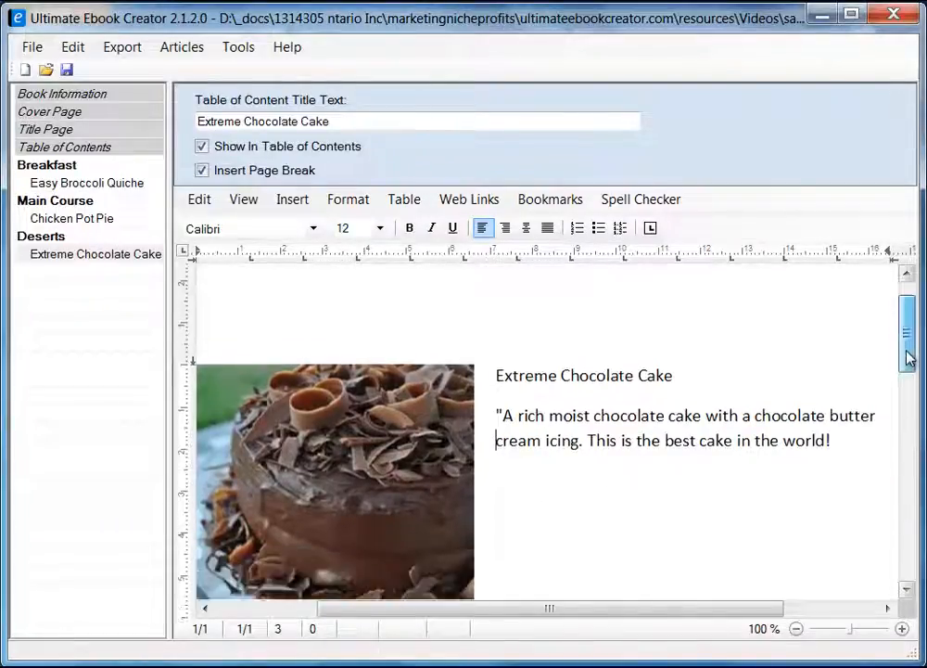
pyautogui.click(857, 442)
pyautogui.write('"')
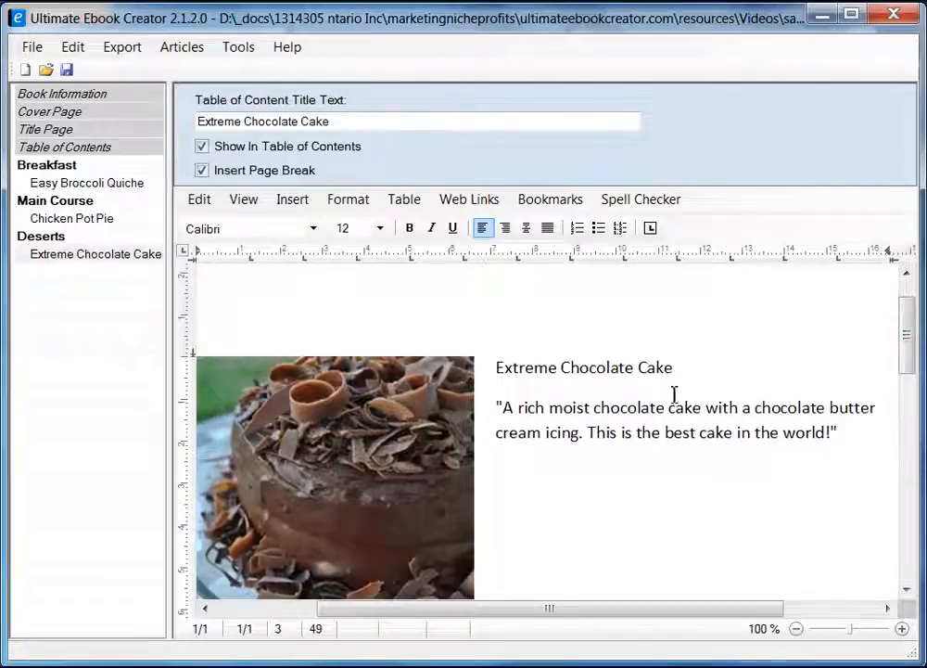
pyautogui.moveTo(499, 406); pyautogui.dragTo(854, 436)
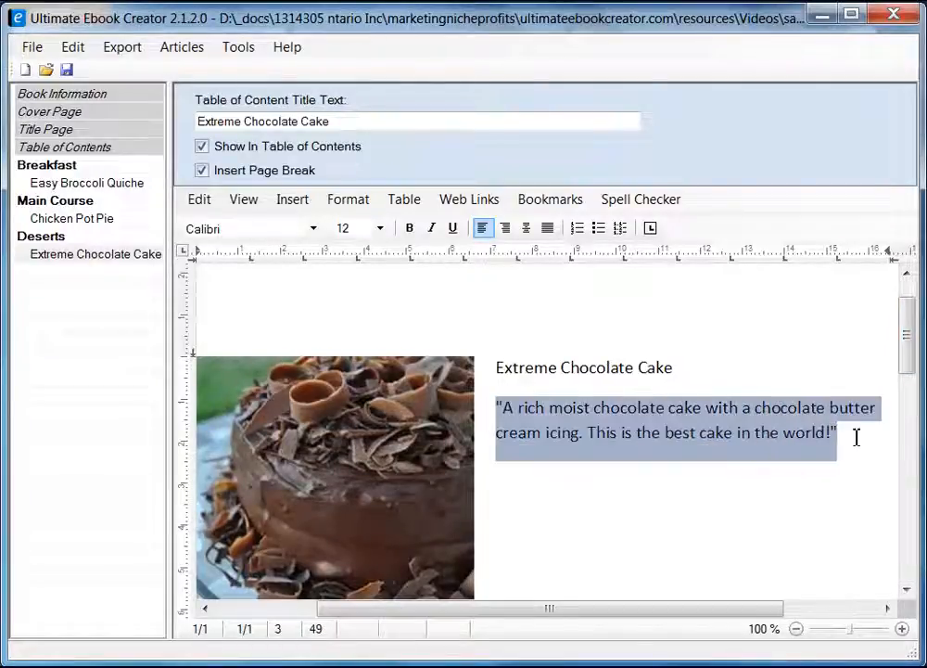
# Italicize the quoted description and apply the heading 2 style to the cake title.
pyautogui.click(431, 227)
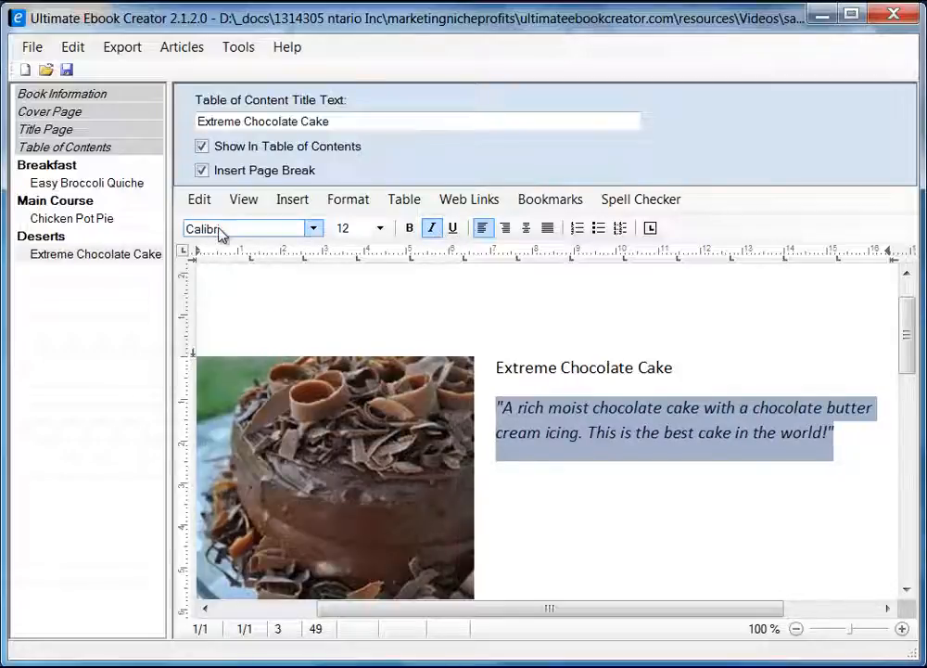
pyautogui.click(499, 367)
pyautogui.keyDown('shift'); pyautogui.click(682, 366); pyautogui.keyUp('shift')
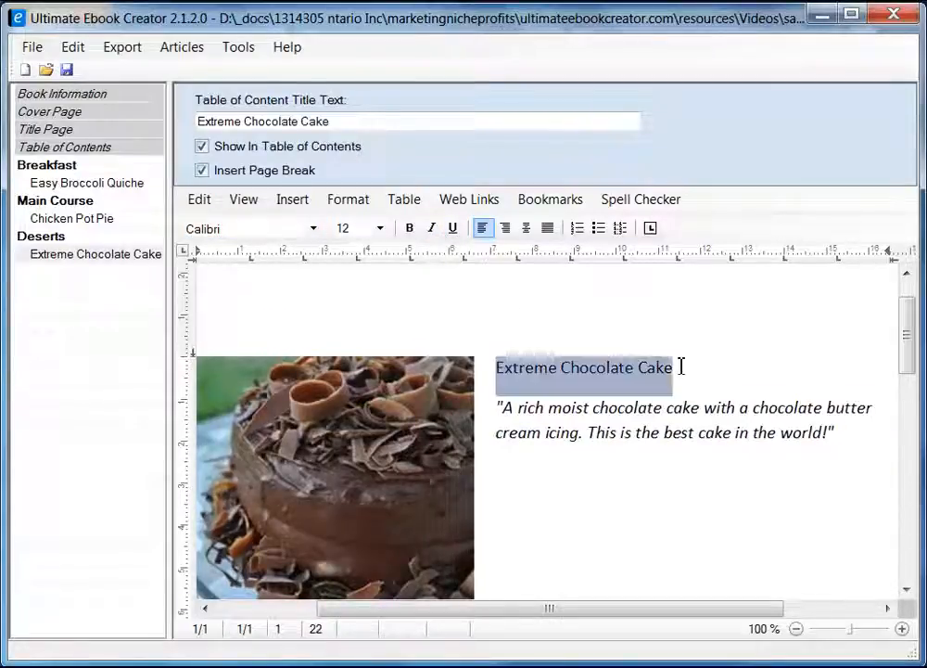
pyautogui.click(348, 199)
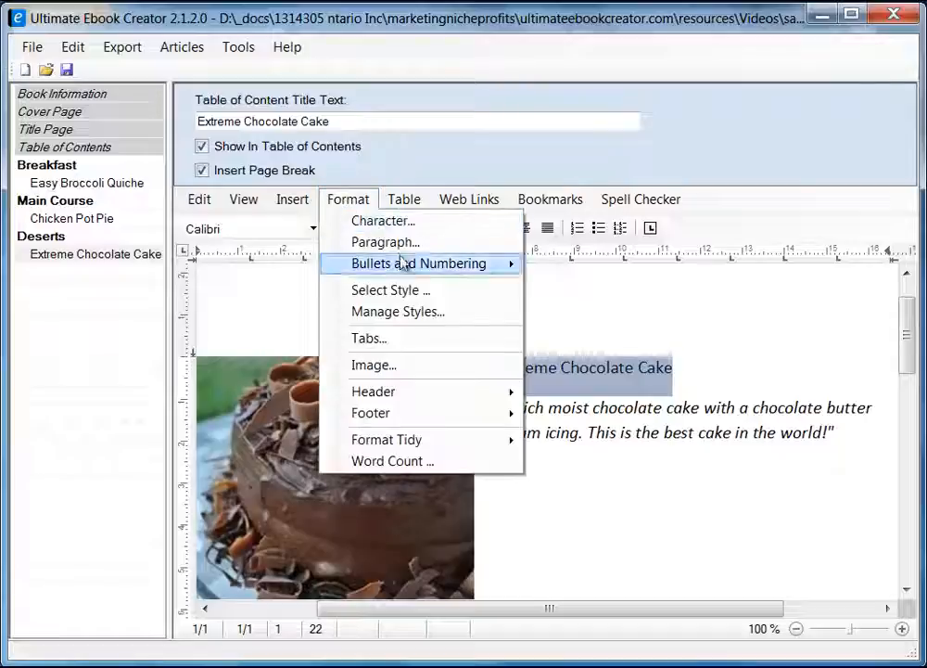
pyautogui.click(416, 291)
pyautogui.click(347, 293)
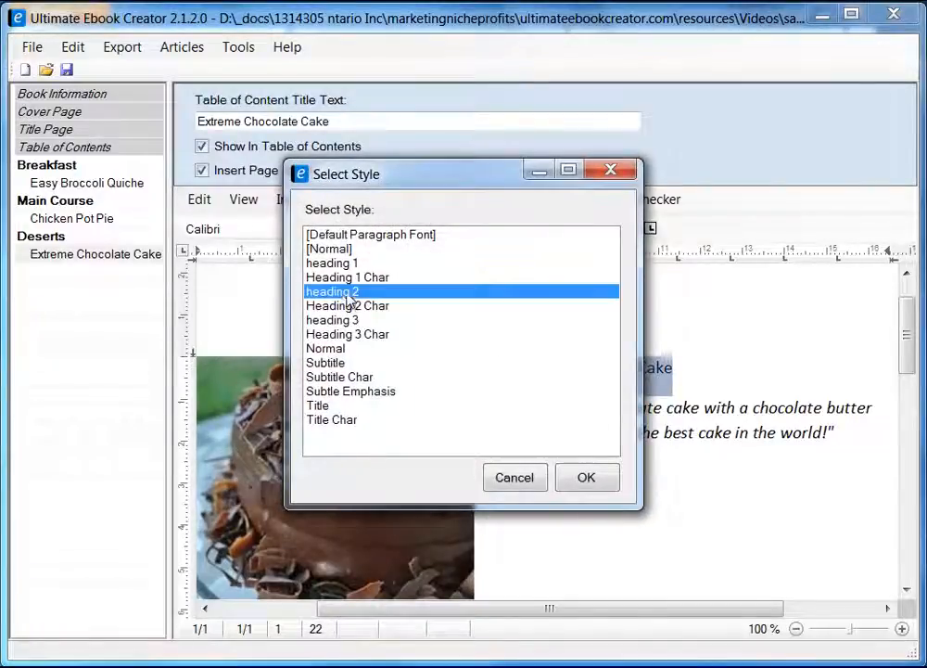
pyautogui.click(589, 478)
pyautogui.click(866, 420)
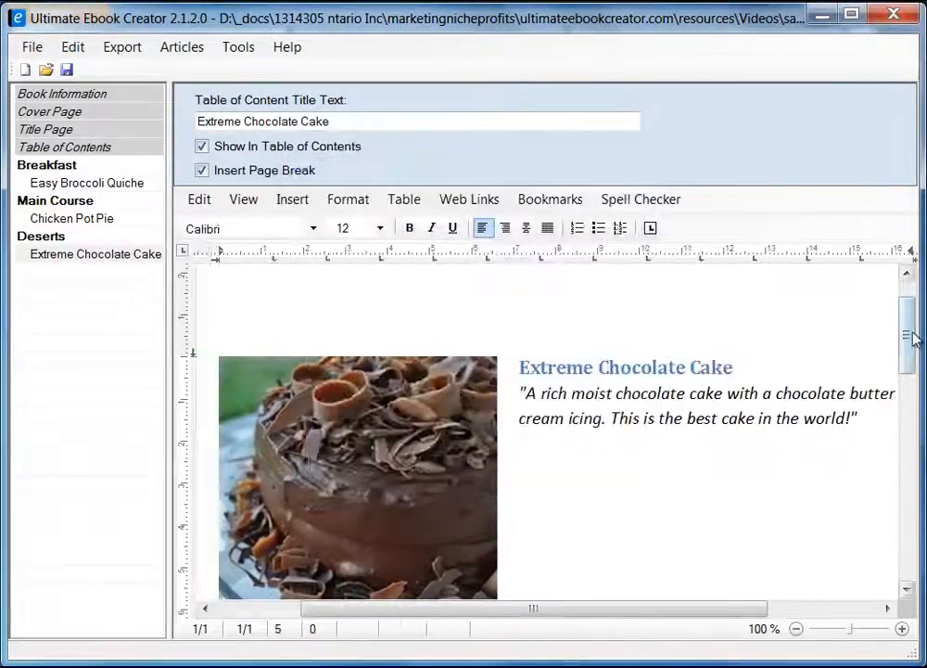
# Delete the blank lines between the photo and Ingredient, then return to Firefox.
pyautogui.moveTo(912, 336); pyautogui.dragTo(906, 422)
pyautogui.click(334, 363)
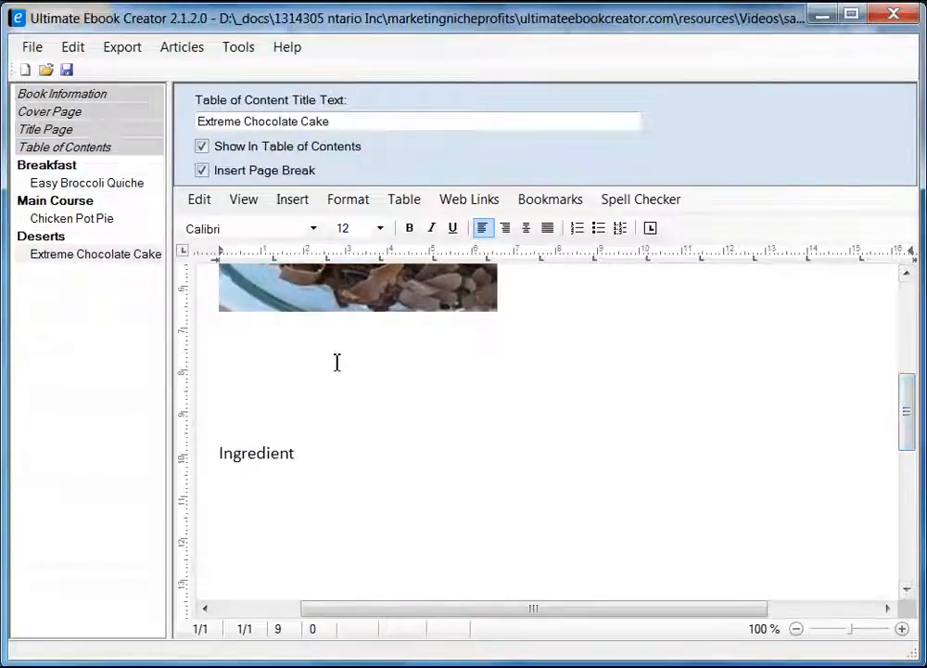
pyautogui.press('Delete')
pyautogui.press('Delete')
pyautogui.press('Delete')
pyautogui.press('Delete')
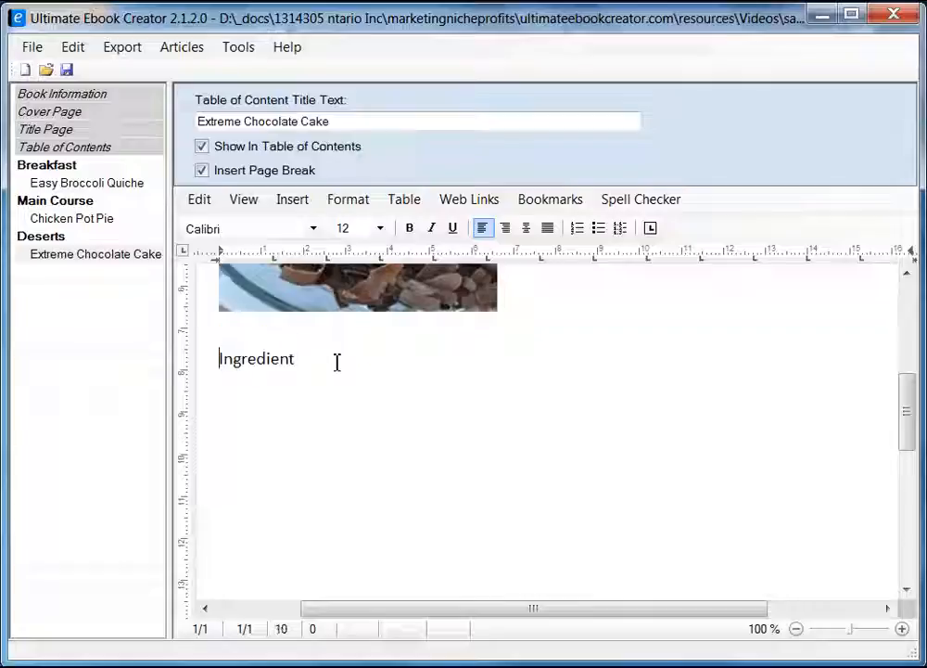
pyautogui.click(347, 362)
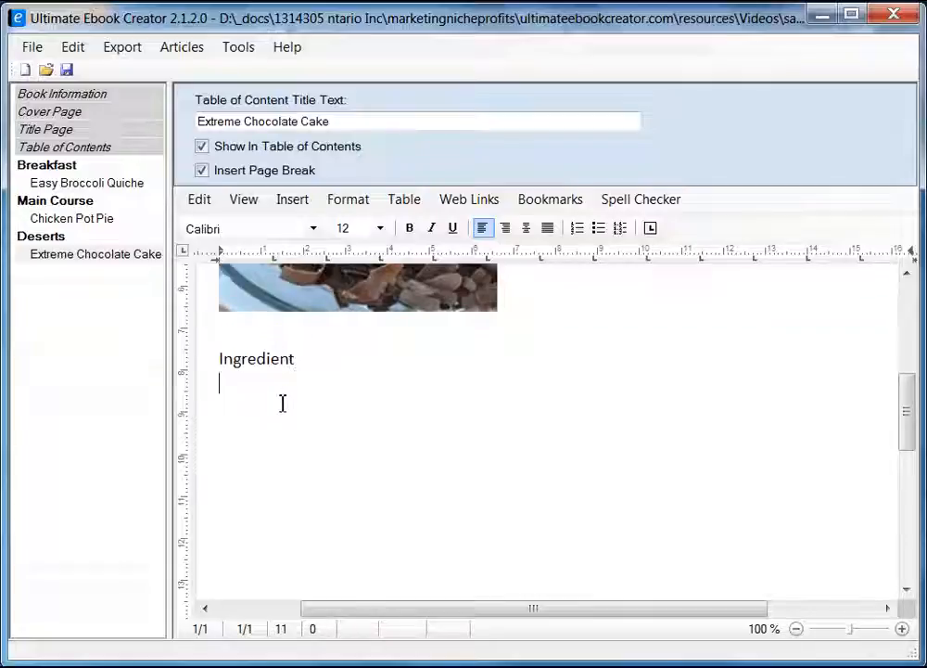
pyautogui.hotkey('alt', 'Tab')
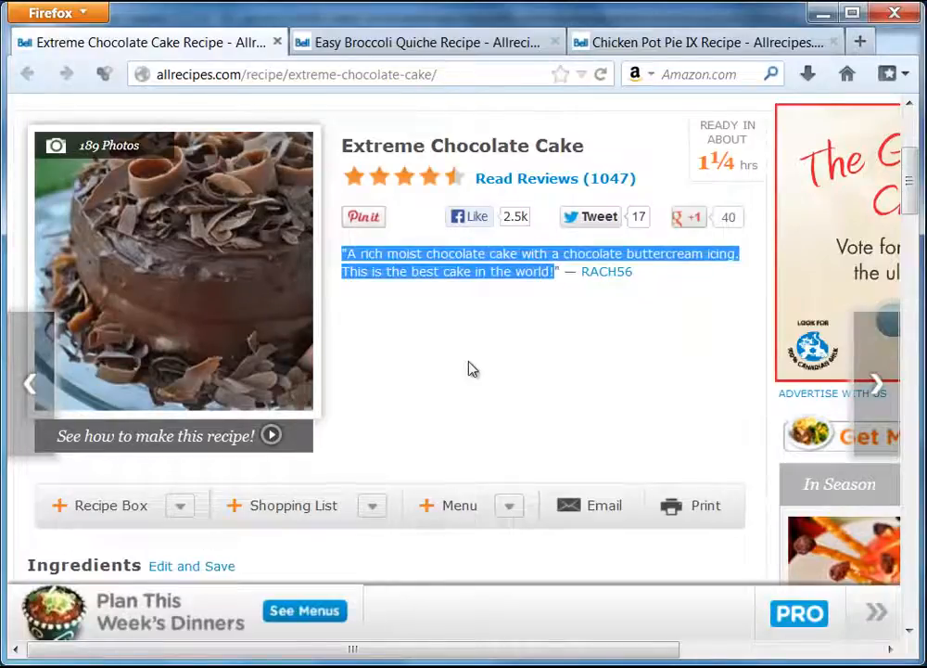
# Copy the 'Original recipe makes 1 - 4 layer 9 inch cake' line, then minimize Firefox.
pyautogui.scroll(-5, 464, 371)
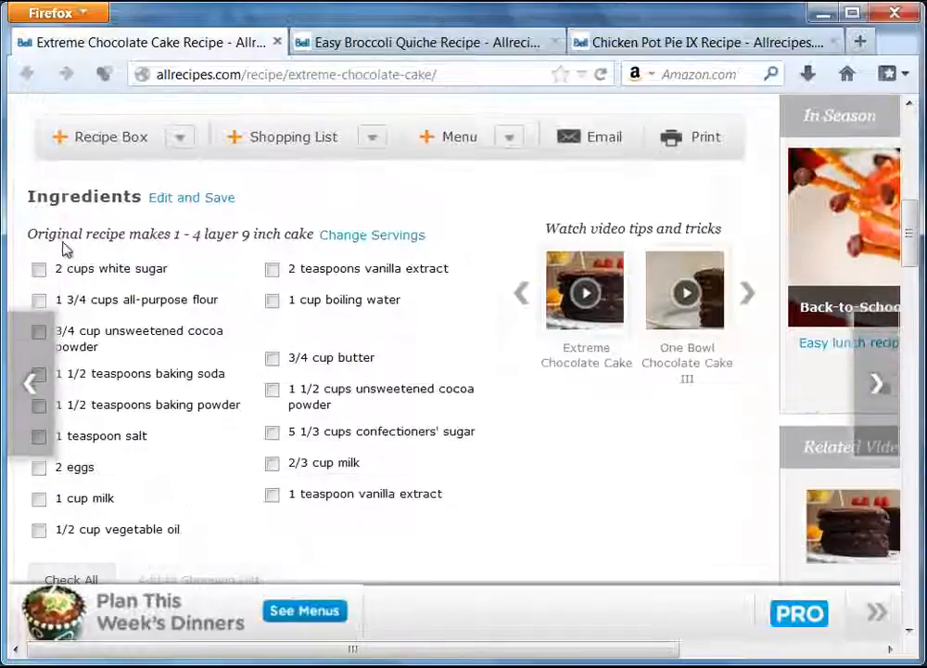
pyautogui.moveTo(26, 234); pyautogui.dragTo(175, 229)
pyautogui.click(172, 230)
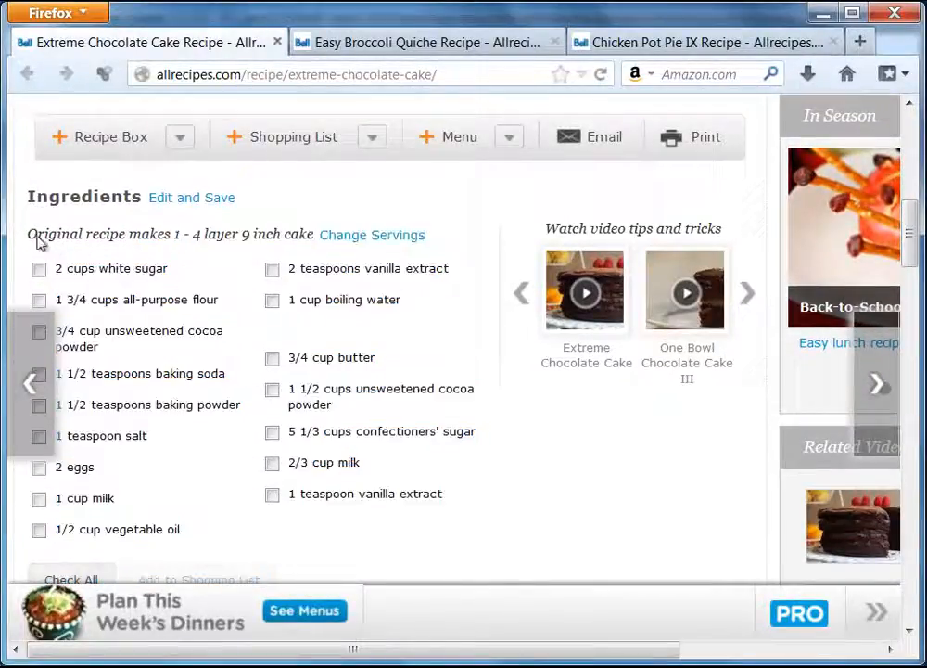
pyautogui.moveTo(38, 239); pyautogui.dragTo(187, 243)
pyautogui.click(56, 240)
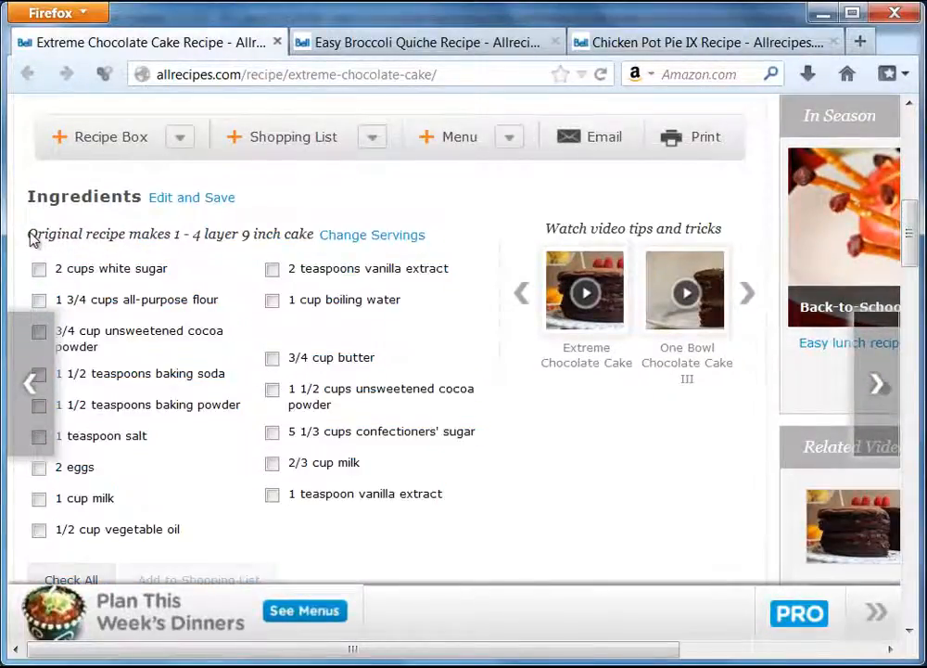
pyautogui.moveTo(32, 239); pyautogui.dragTo(315, 238)
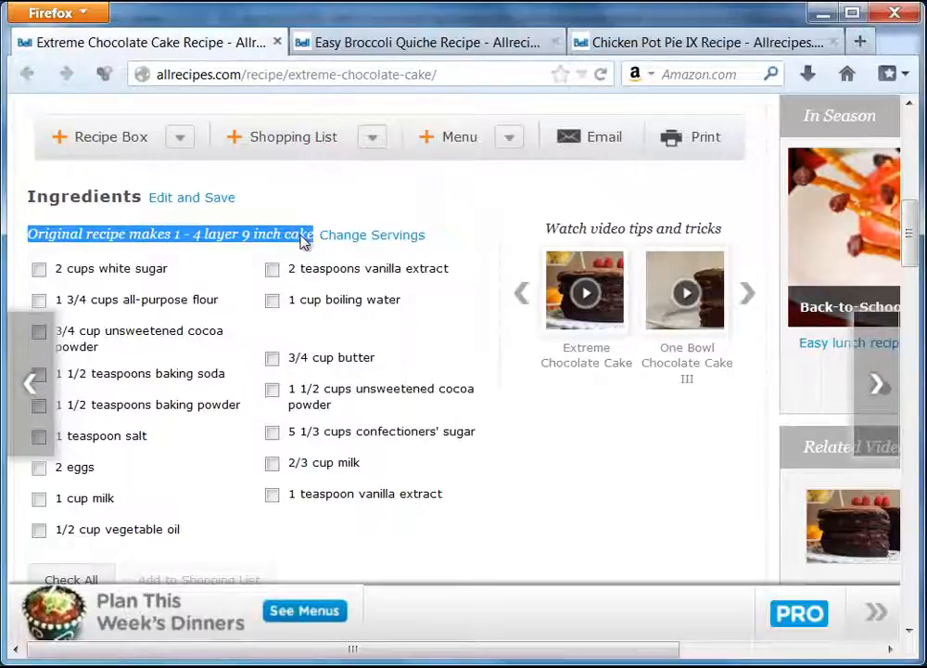
pyautogui.rightClick(304, 241)
pyautogui.click(349, 254)
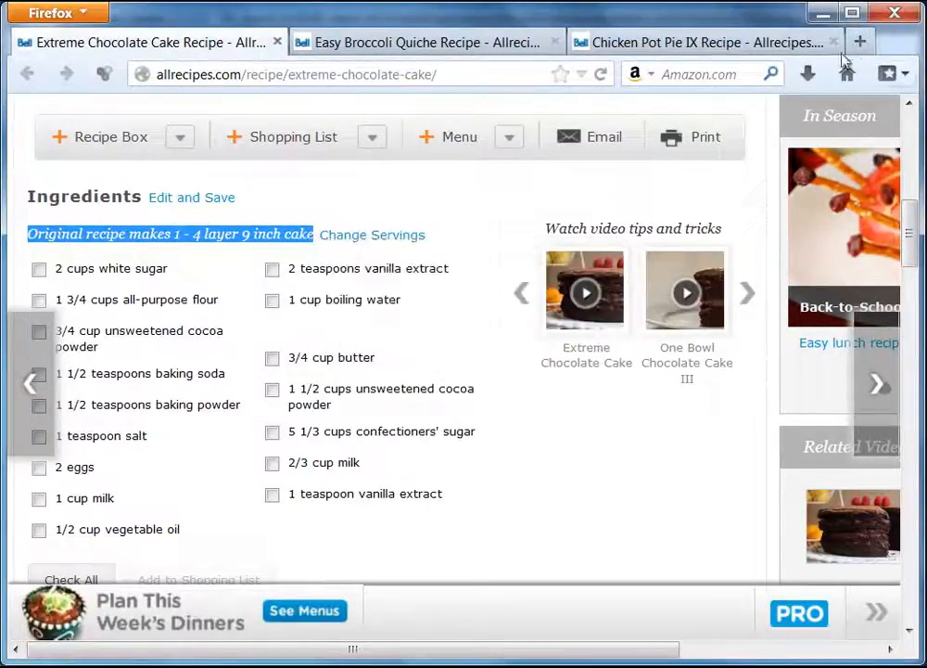
pyautogui.click(820, 13)
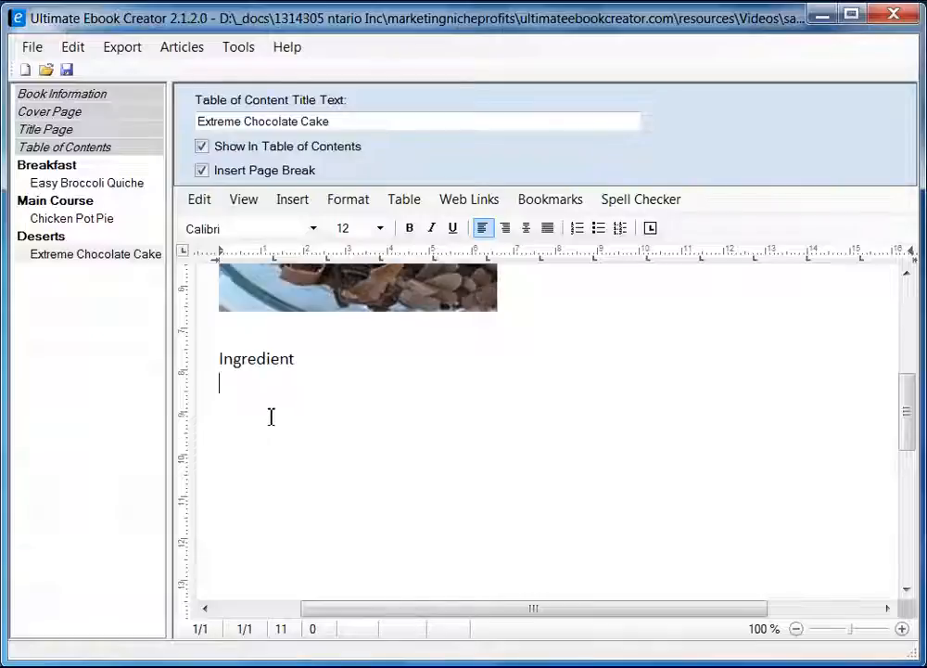
# Paste 'Original recipe makes 1 - 4 layer 9 inch cake' as plain text under Ingredient and italicize it.
pyautogui.rightClick(255, 386)
pyautogui.moveTo(375, 443)
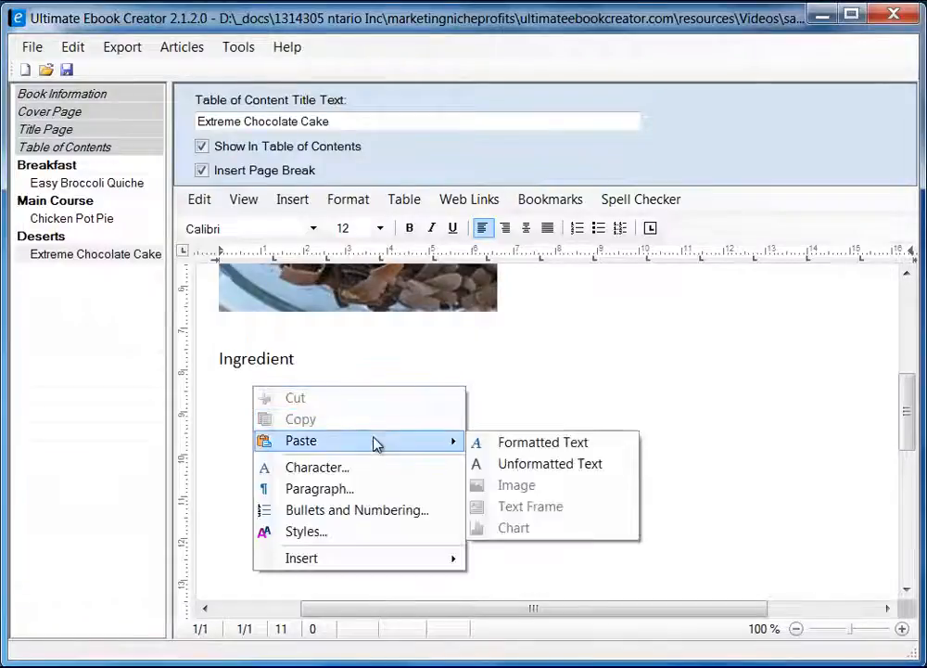
pyautogui.click(522, 463)
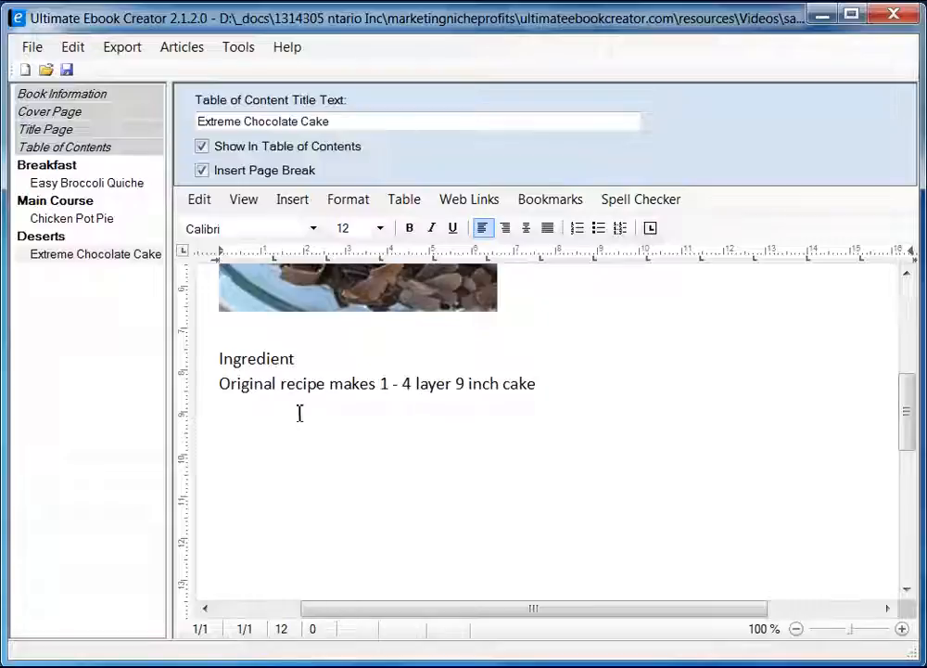
pyautogui.keyDown('shift'); pyautogui.click(537, 384); pyautogui.keyUp('shift')
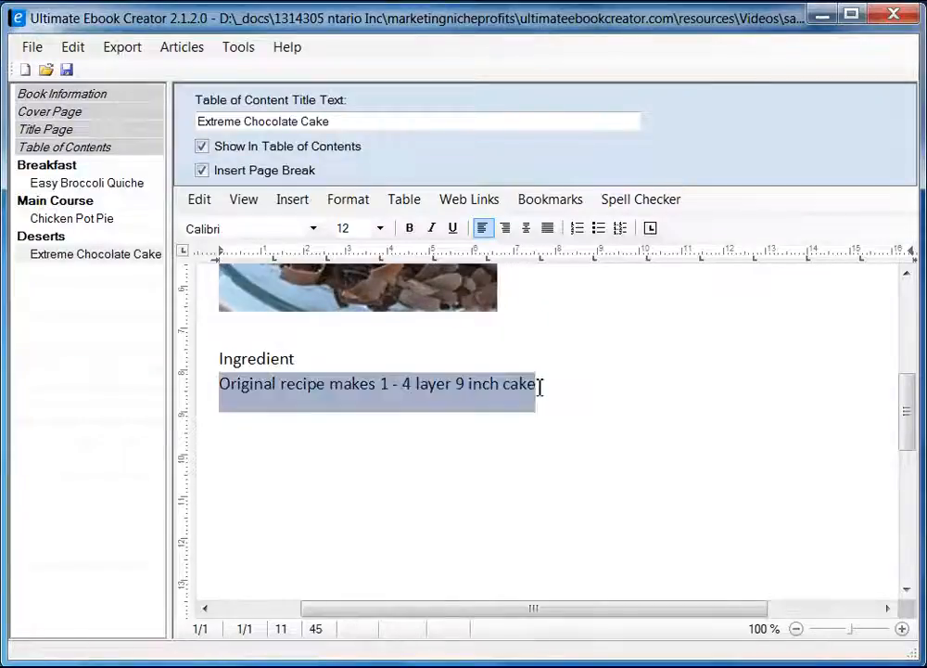
pyautogui.click(432, 229)
pyautogui.click(262, 443)
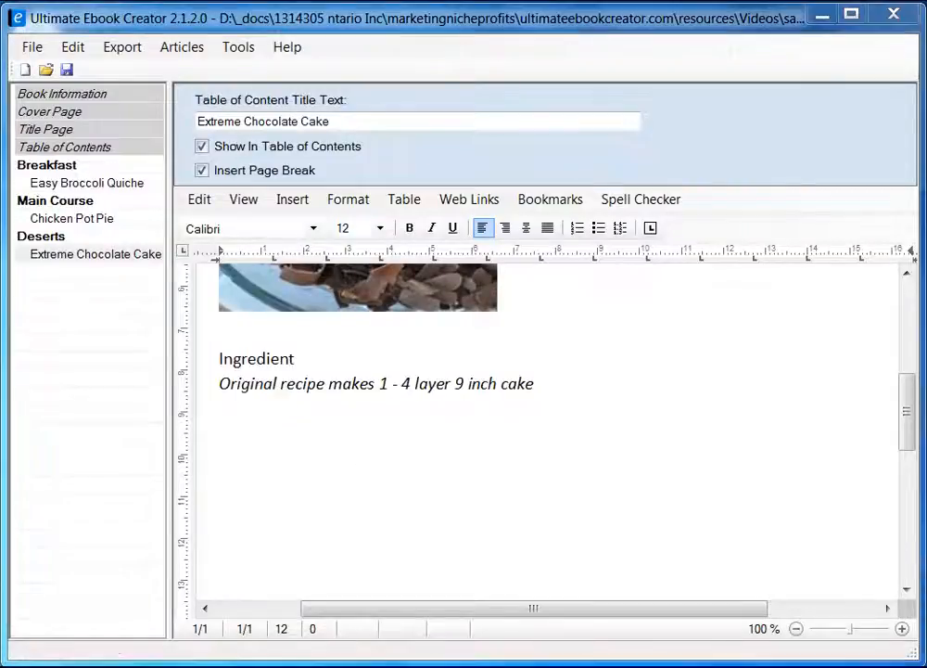
# Copy the first ingredient column from the Firefox recipe and minimize the browser.
pyautogui.hotkey('alt', 'Tab')
pyautogui.moveTo(54, 269); pyautogui.dragTo(181, 533)
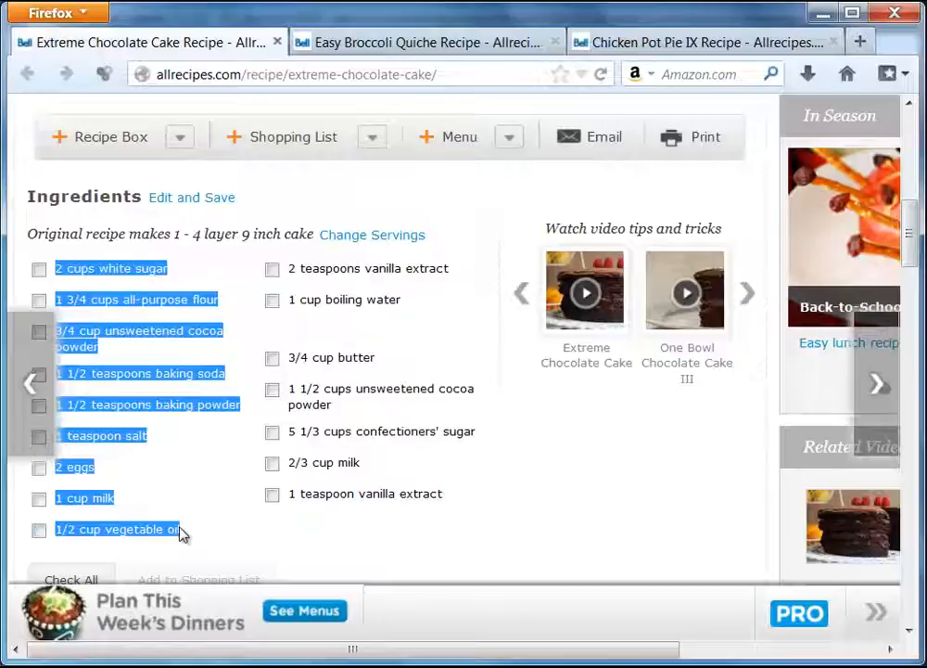
pyautogui.rightClick(134, 270)
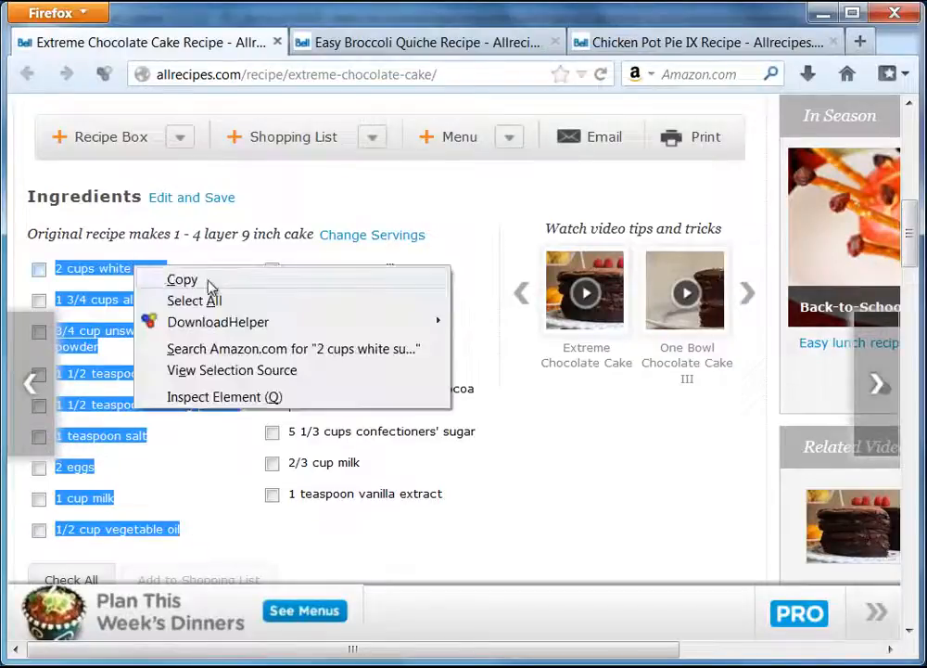
pyautogui.click(204, 280)
pyautogui.click(839, 11)
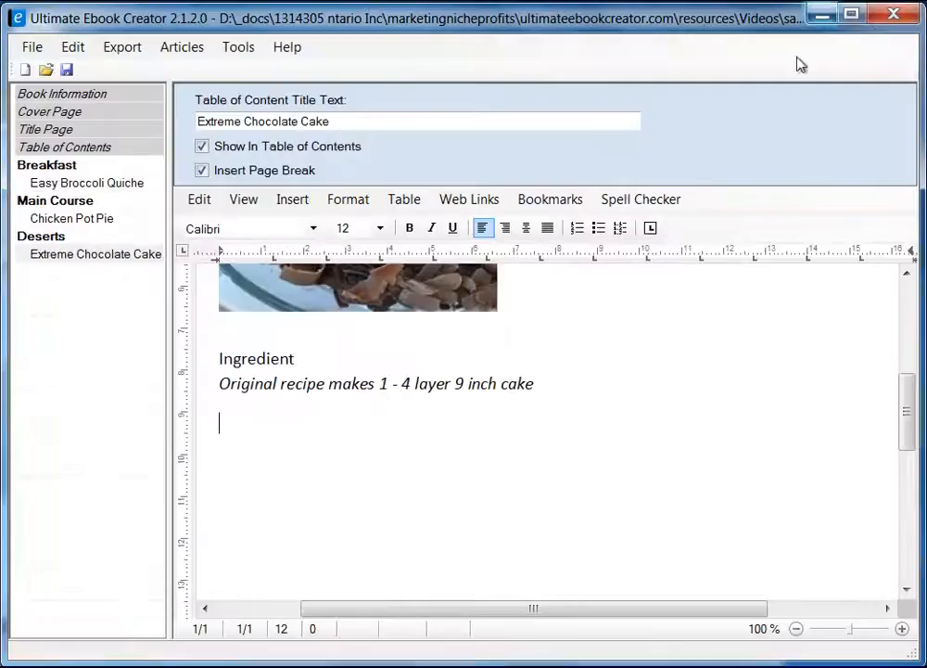
# Paste the copied ingredients as a bulleted list ending in '1 teaspoon vanilla extract'.
pyautogui.hotkey('ctrl', 'v')
pyautogui.scroll(4, 788, 422)
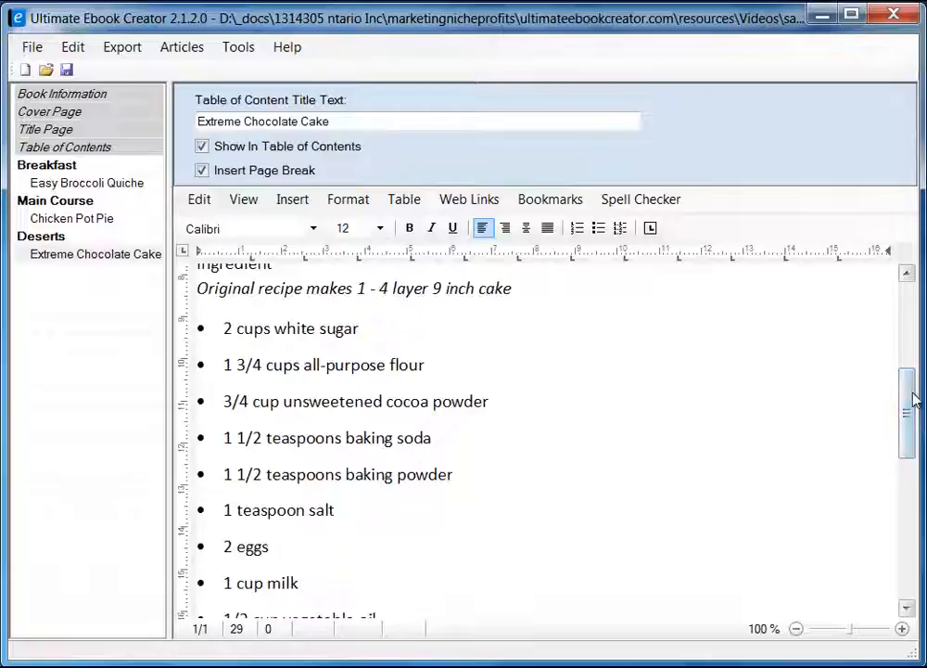
pyautogui.moveTo(908, 412); pyautogui.dragTo(842, 553)
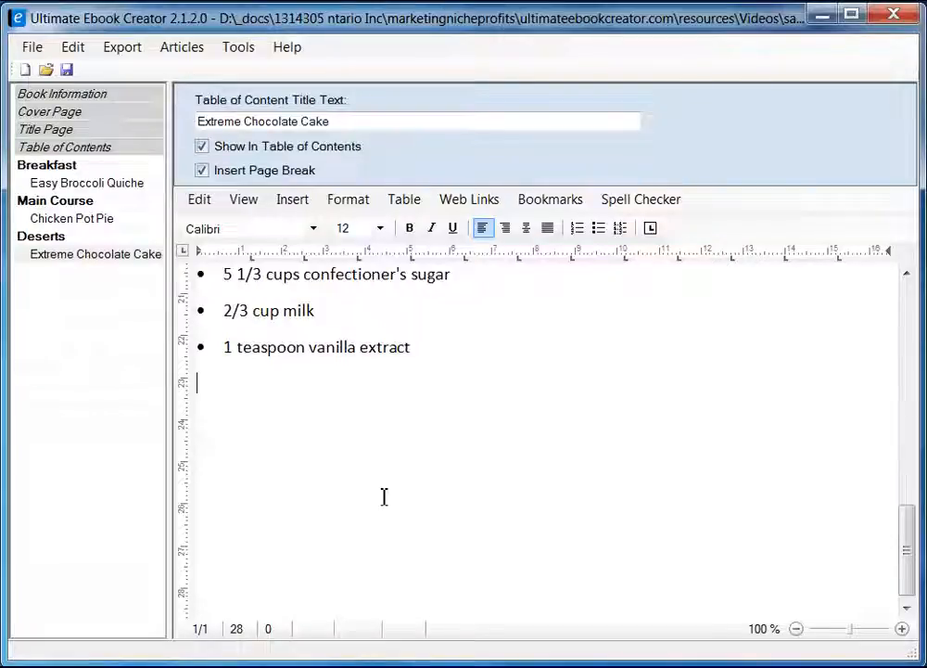
# Add a 'Directions' line after the list, then scroll to the recipe's directions in Firefox.
pyautogui.press('Return')
pyautogui.write('Direc')
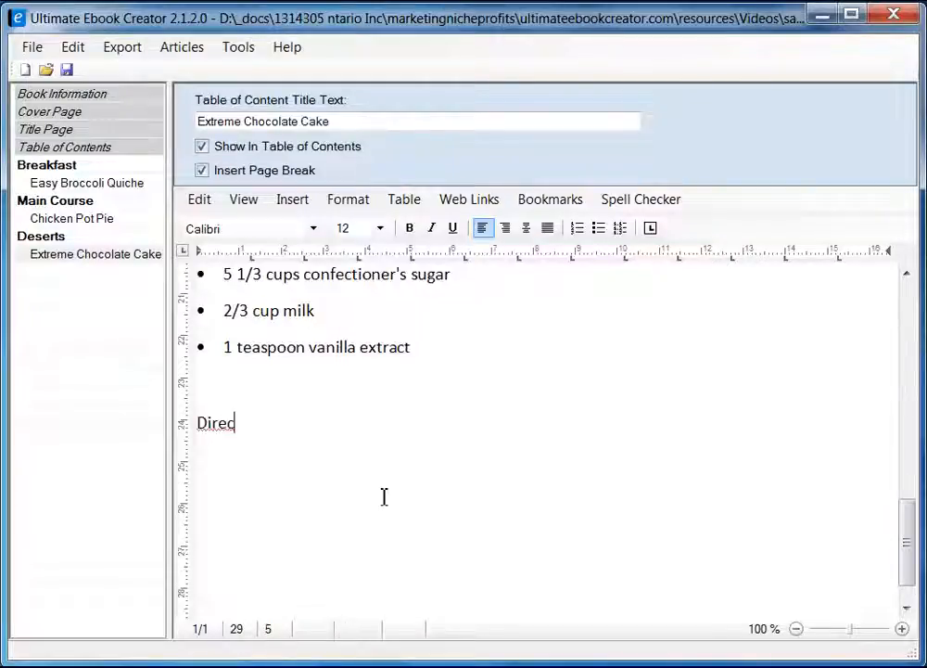
pyautogui.write('tions')
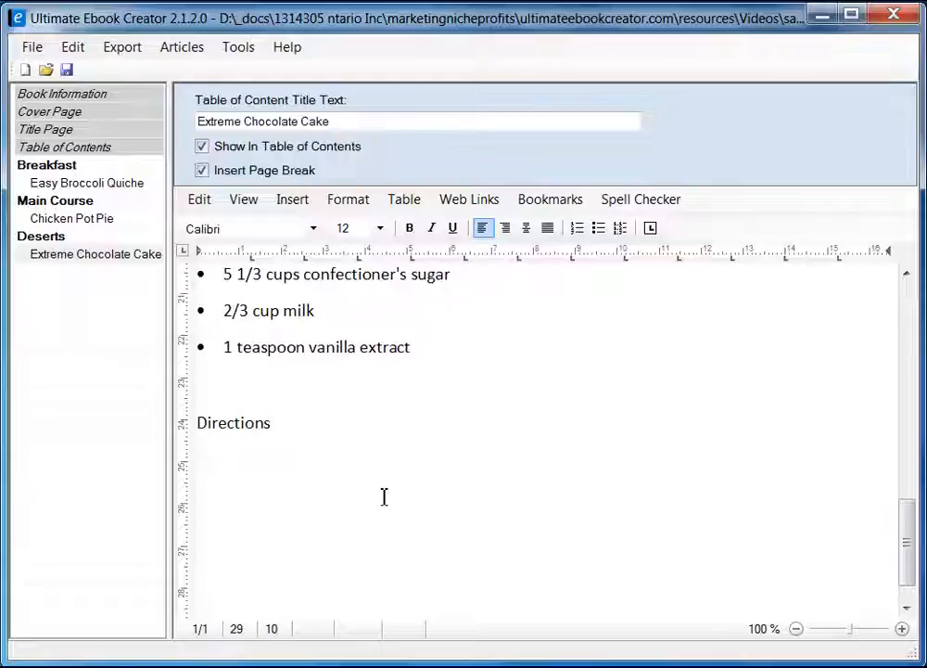
pyautogui.press('Return')
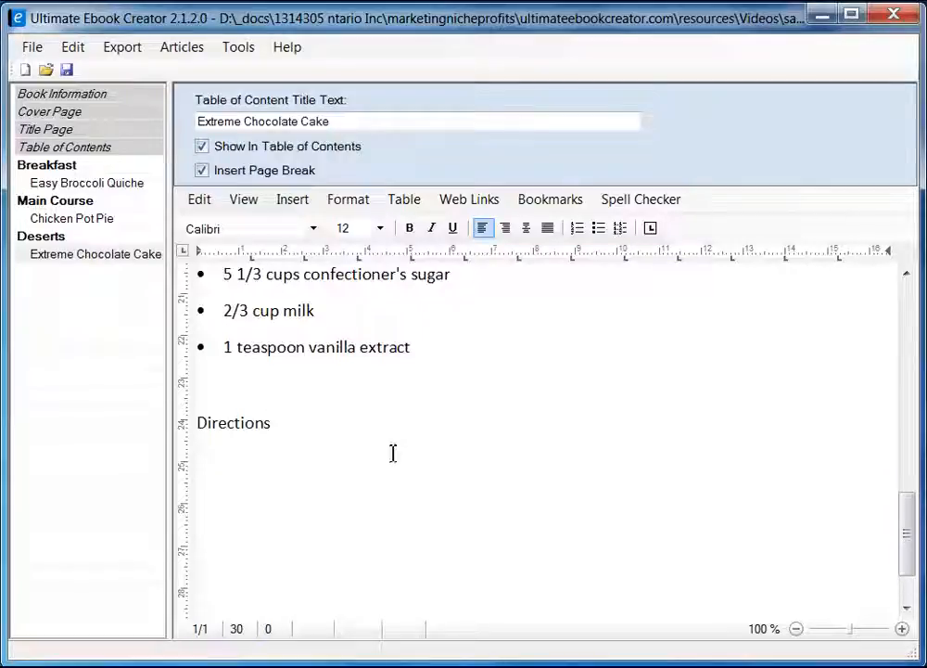
pyautogui.hotkey('alt', 'Tab')
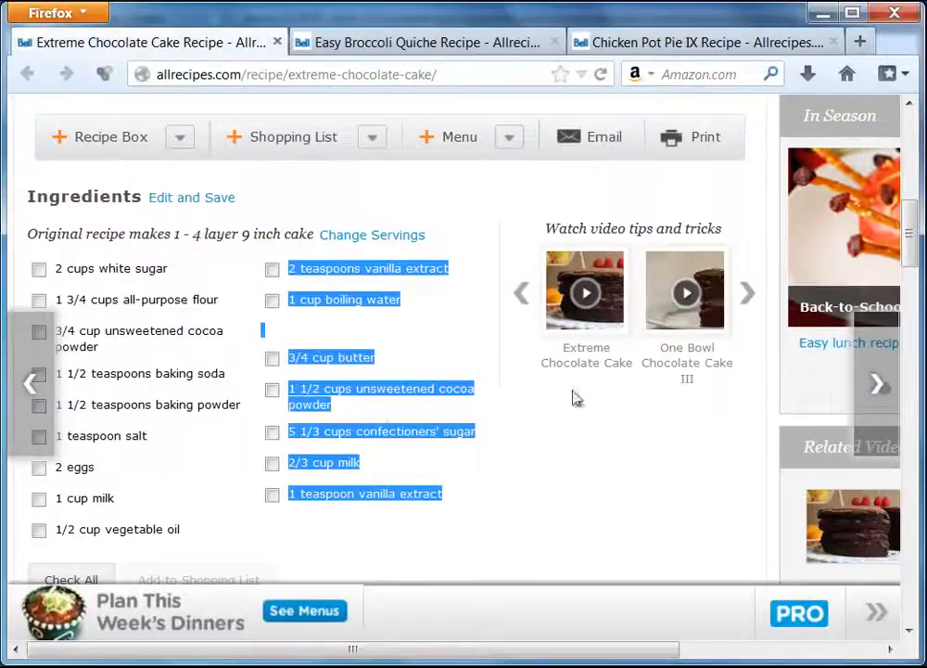
pyautogui.scroll(-5, 571, 459)
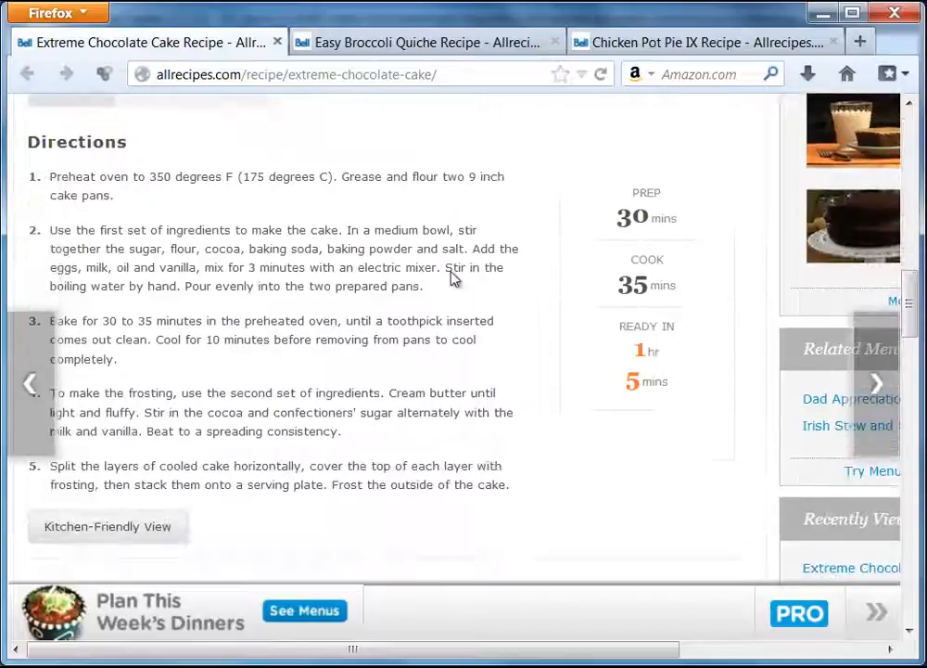
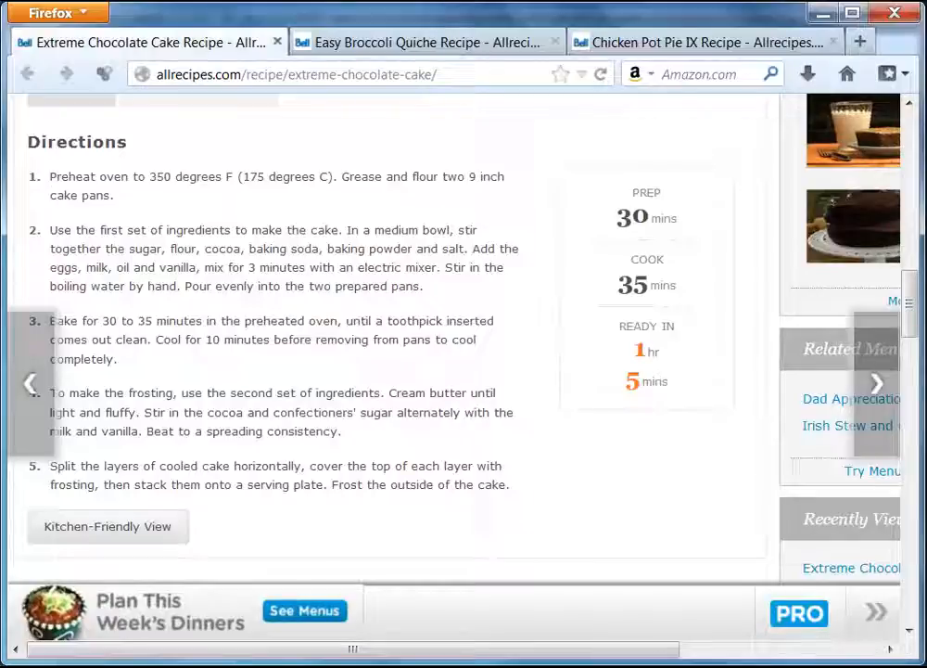
# Insert a 2-column, 1-row table under the Directions line.
pyautogui.hotkey('alt', 'Tab')
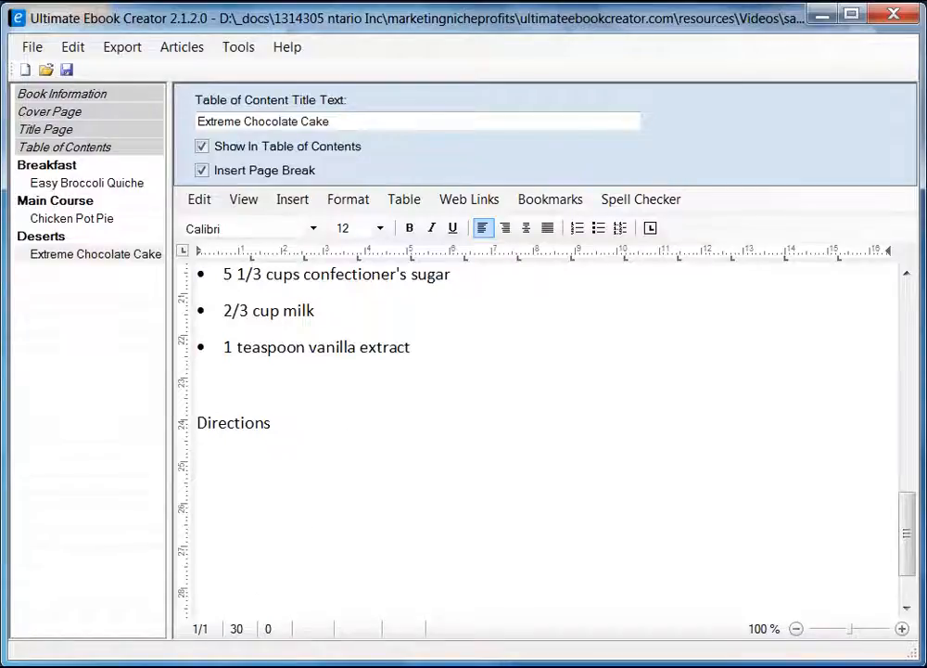
pyautogui.click(404, 199)
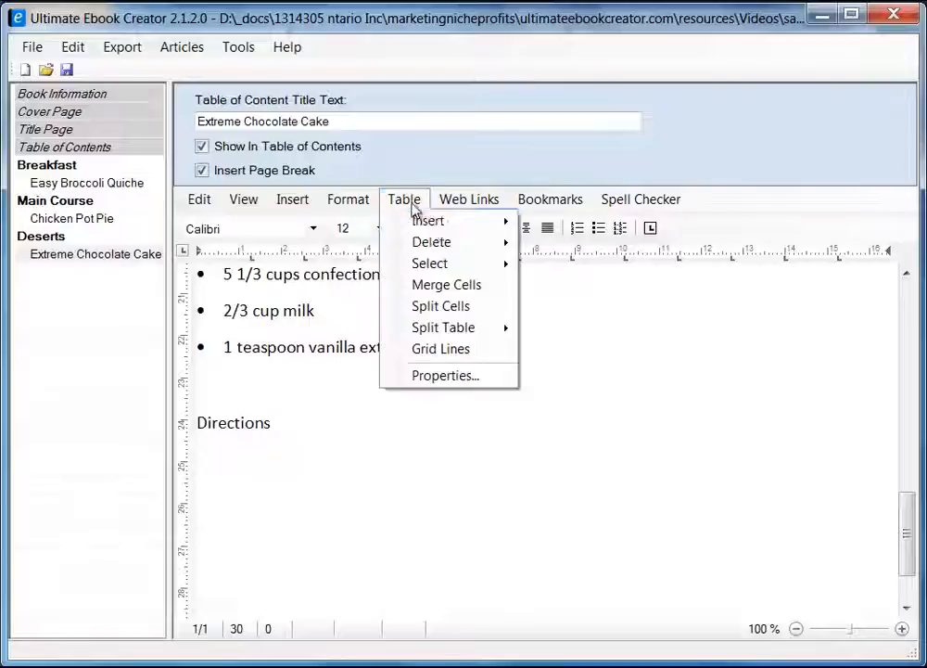
pyautogui.moveTo(432, 223)
pyautogui.click(569, 225)
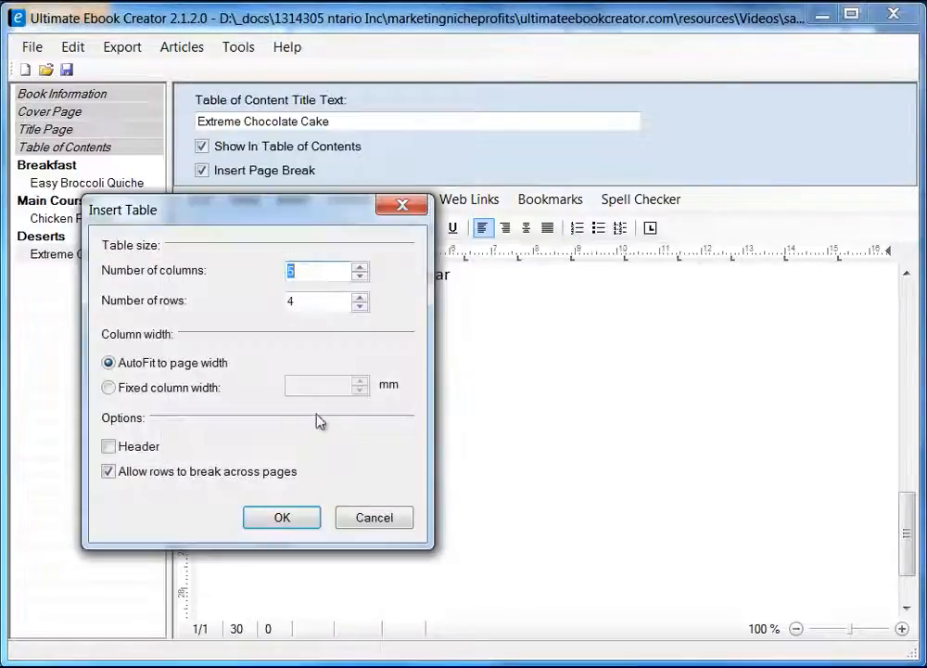
pyautogui.write('2')
pyautogui.press('Tab')
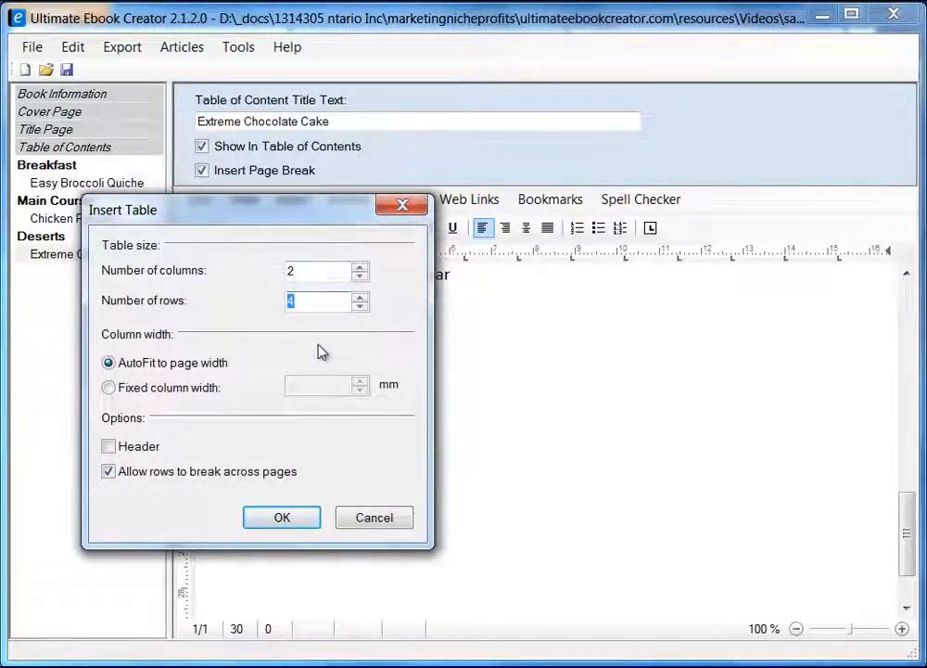
pyautogui.write('1')
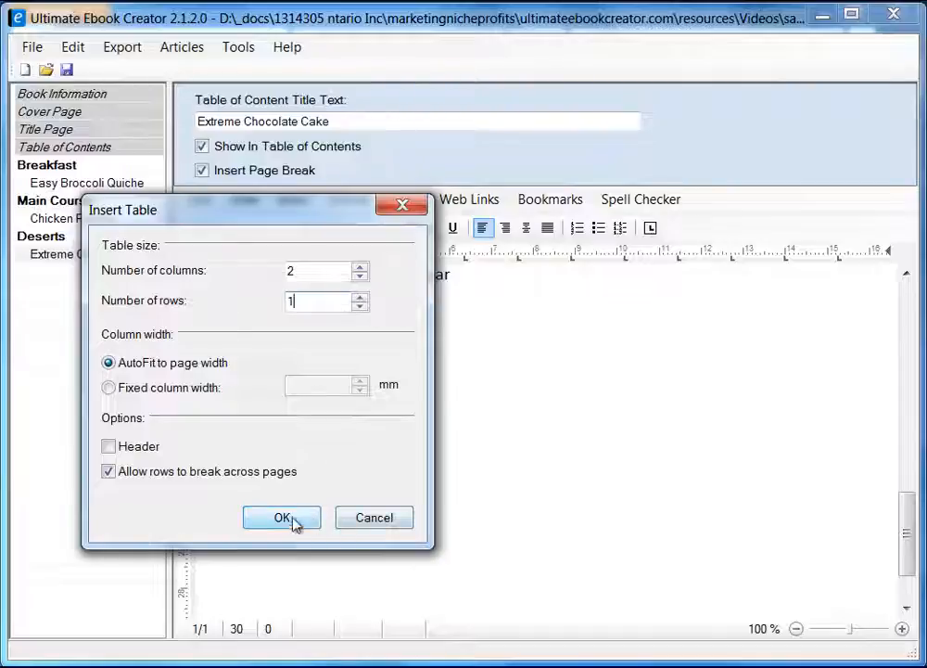
pyautogui.click(294, 521)
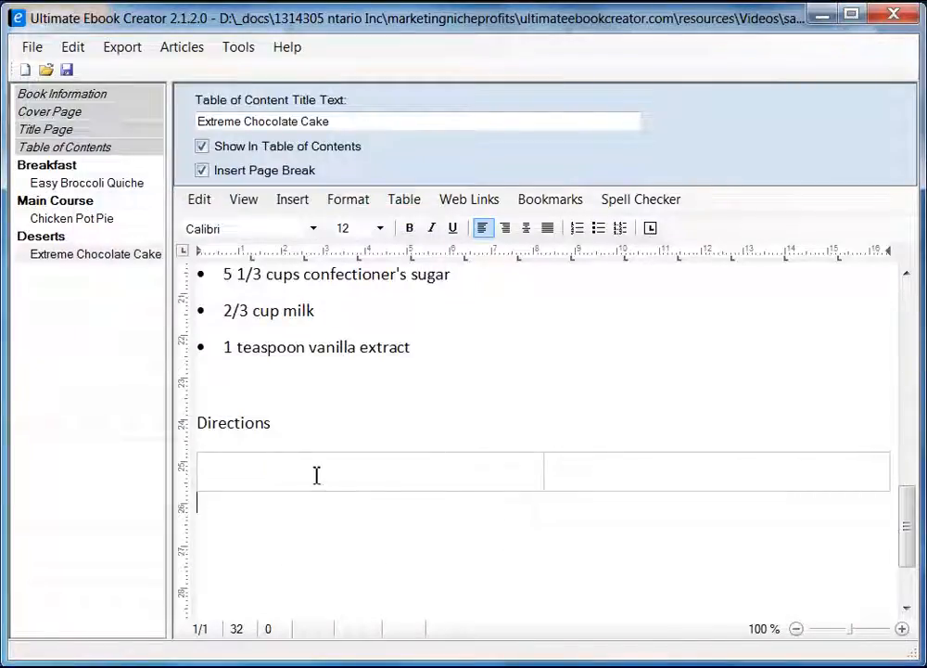
# Copy the five direction steps from the recipe page and paste them unformatted into the first cell.
pyautogui.click(387, 474)
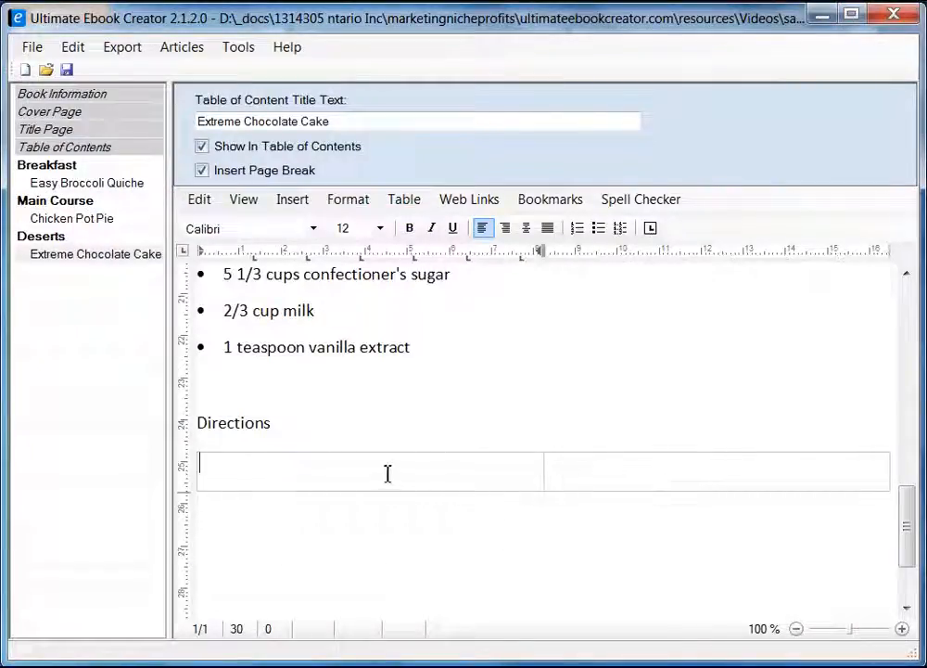
pyautogui.hotkey('alt', 'Tab')
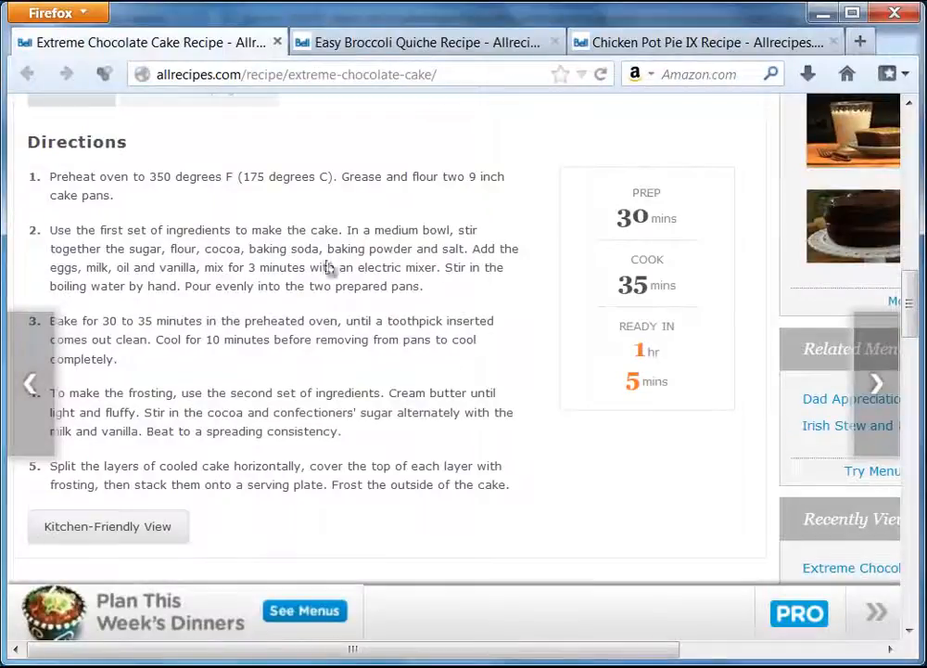
pyautogui.moveTo(51, 180); pyautogui.dragTo(515, 489)
pyautogui.rightClick(472, 489)
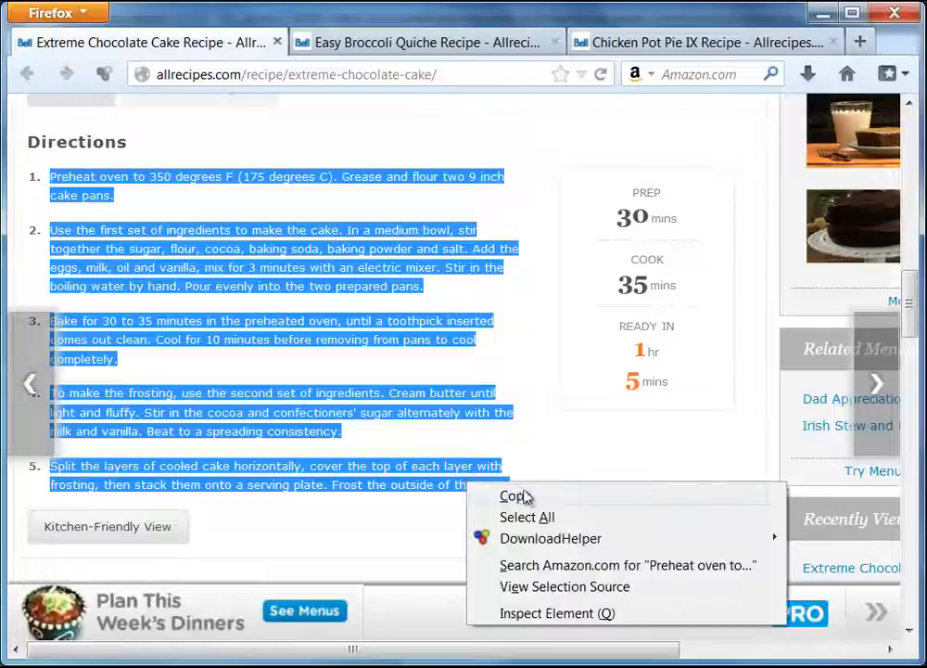
pyautogui.click(520, 498)
pyautogui.hotkey('alt', 'Tab')
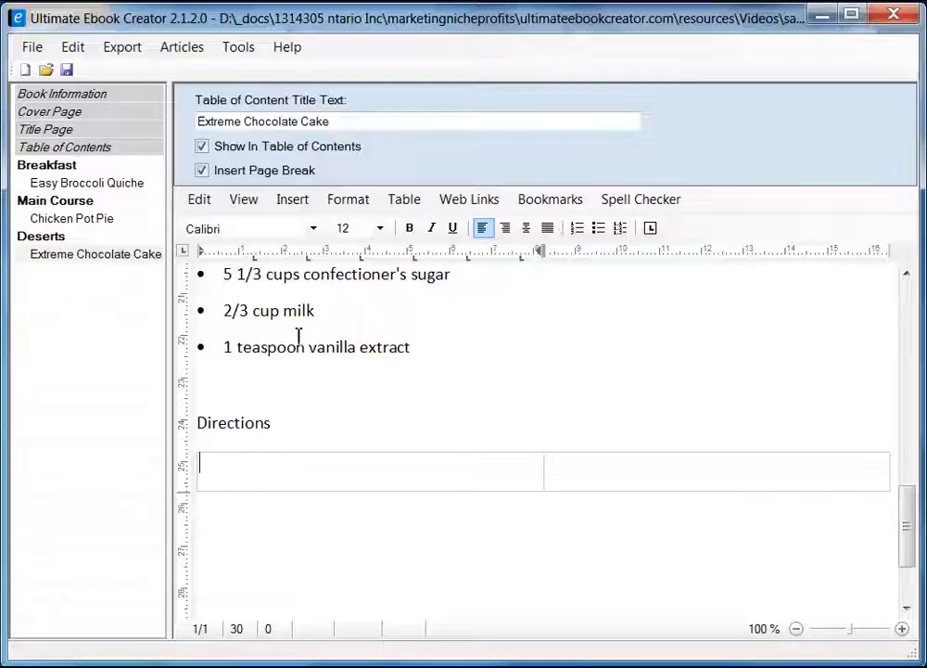
pyautogui.rightClick(275, 475)
pyautogui.moveTo(388, 534)
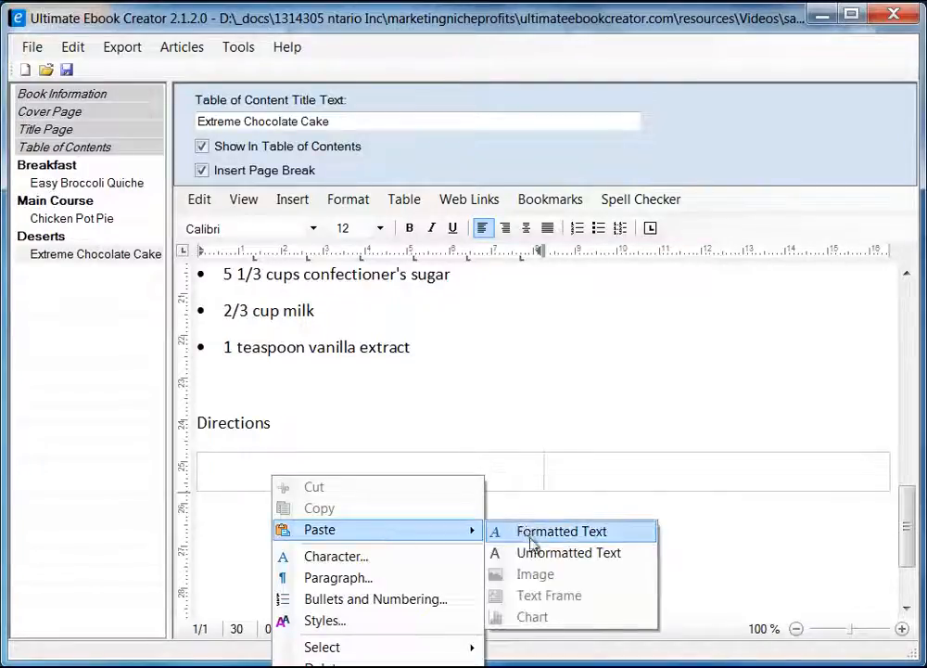
pyautogui.click(534, 555)
pyautogui.scroll(6, 449, 530)
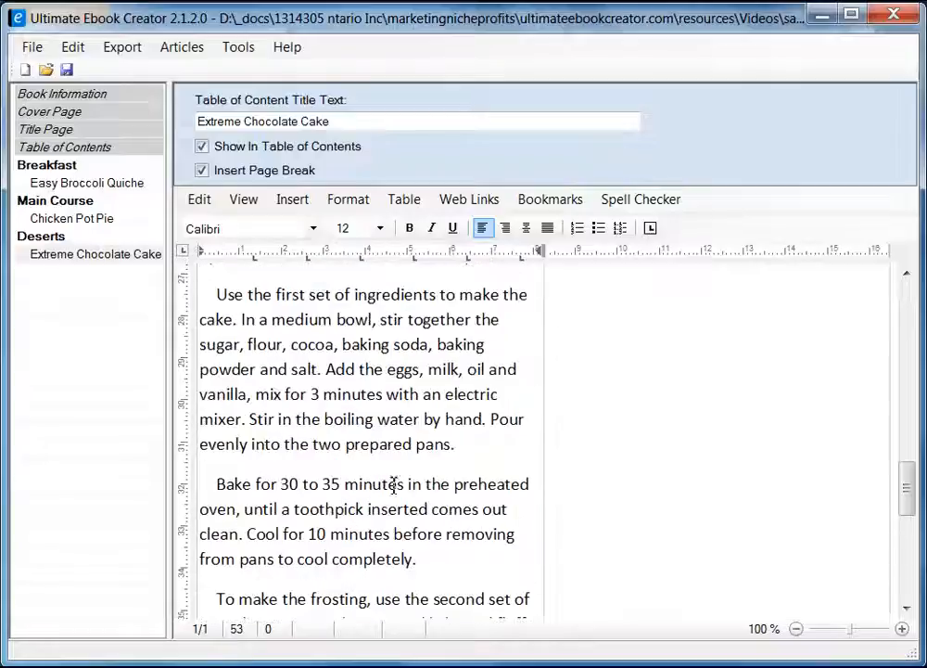
# Set the pasted directions paragraphs to single line spacing.
pyautogui.keyDown('shift'); pyautogui.click(209, 461); pyautogui.keyUp('shift')
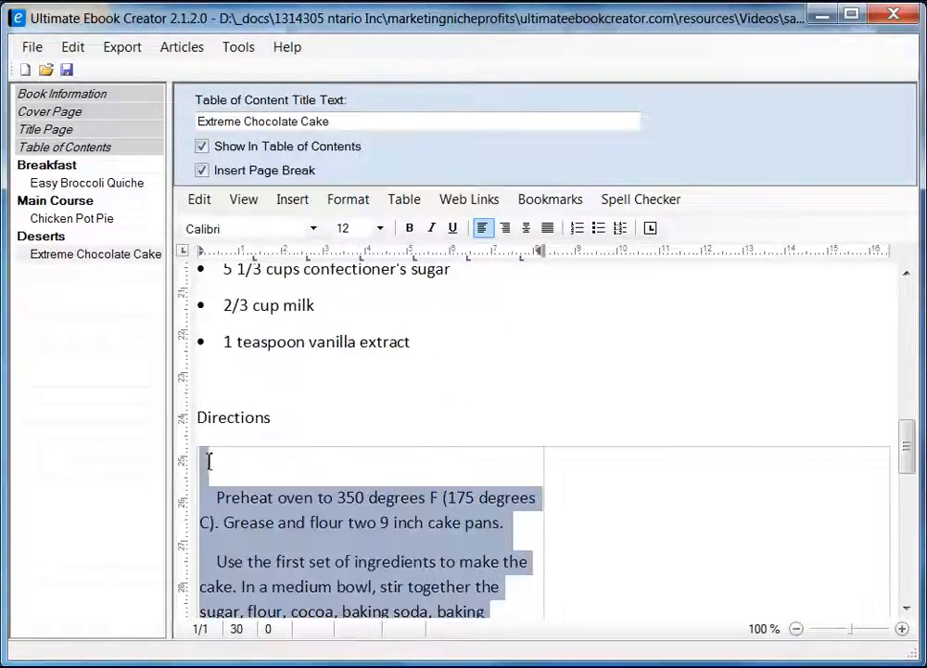
pyautogui.rightClick(289, 515)
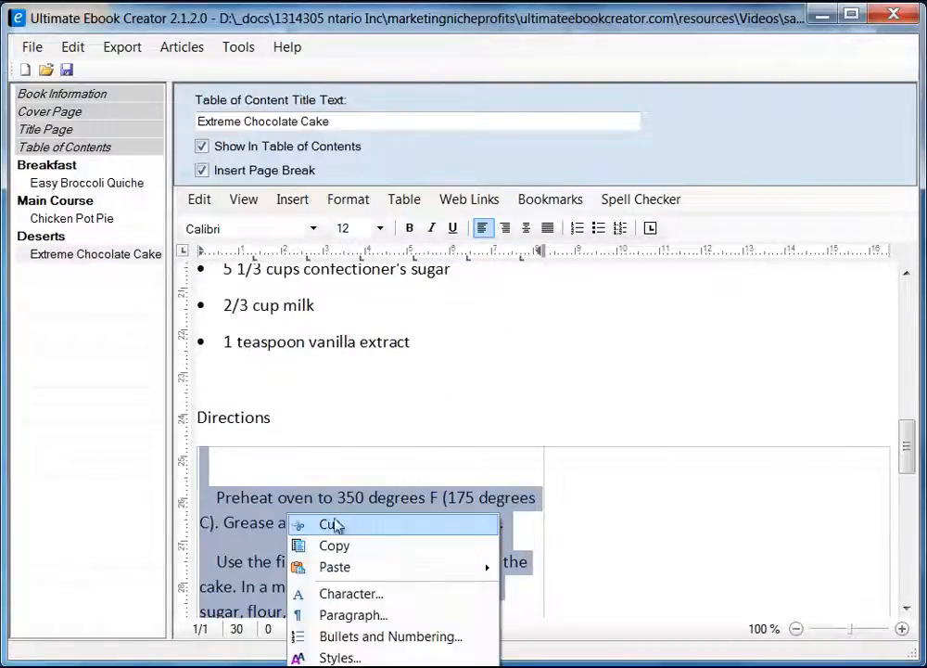
pyautogui.click(393, 617)
pyautogui.click(198, 298)
pyautogui.click(199, 314)
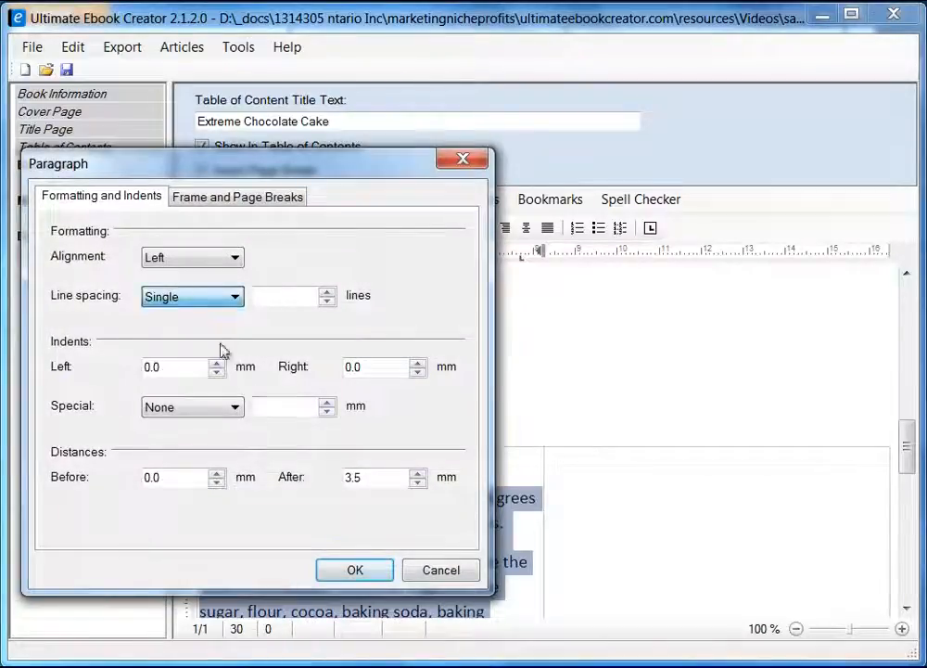
pyautogui.click(355, 570)
pyautogui.click(381, 524)
# Remove the indents before the 'Use the first set' and 'Bake for 30 to 35 minutes' paragraphs.
pyautogui.scroll(-3, 381, 507)
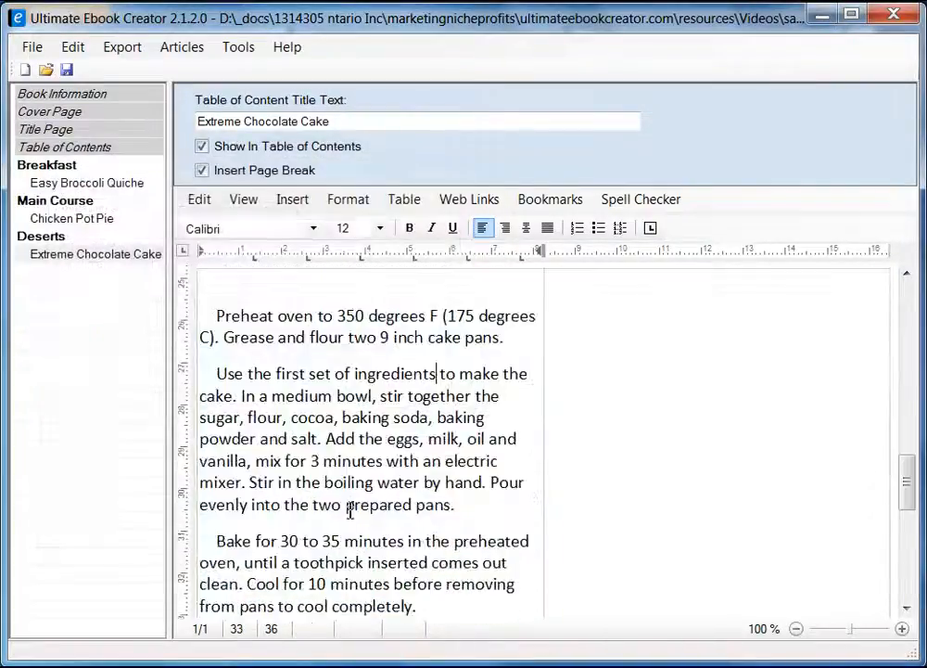
pyautogui.click(236, 370)
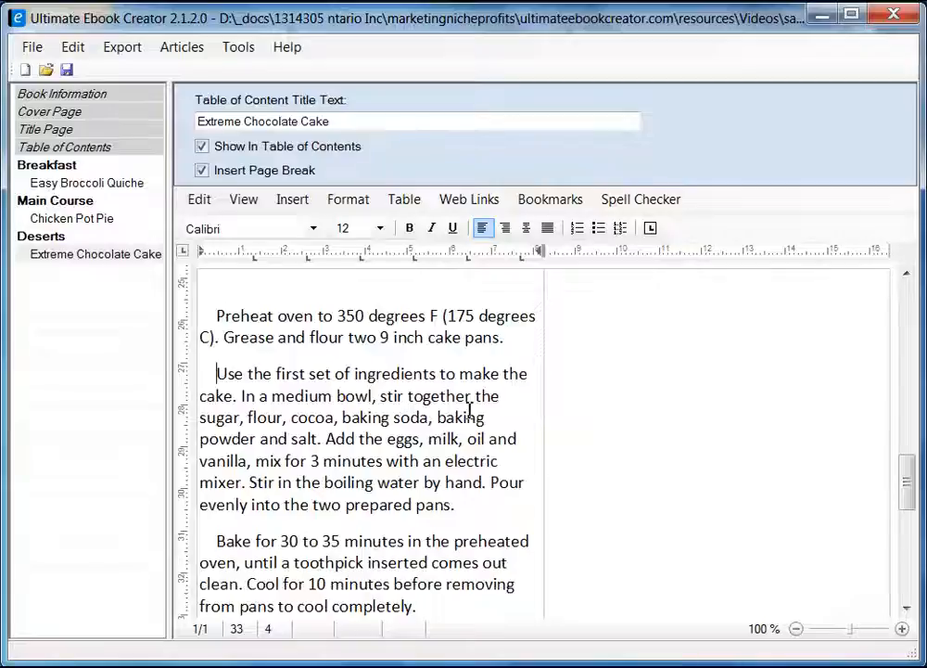
pyautogui.press('BackSpace')
pyautogui.press('BackSpace')
pyautogui.press('BackSpace')
pyautogui.press('BackSpace')
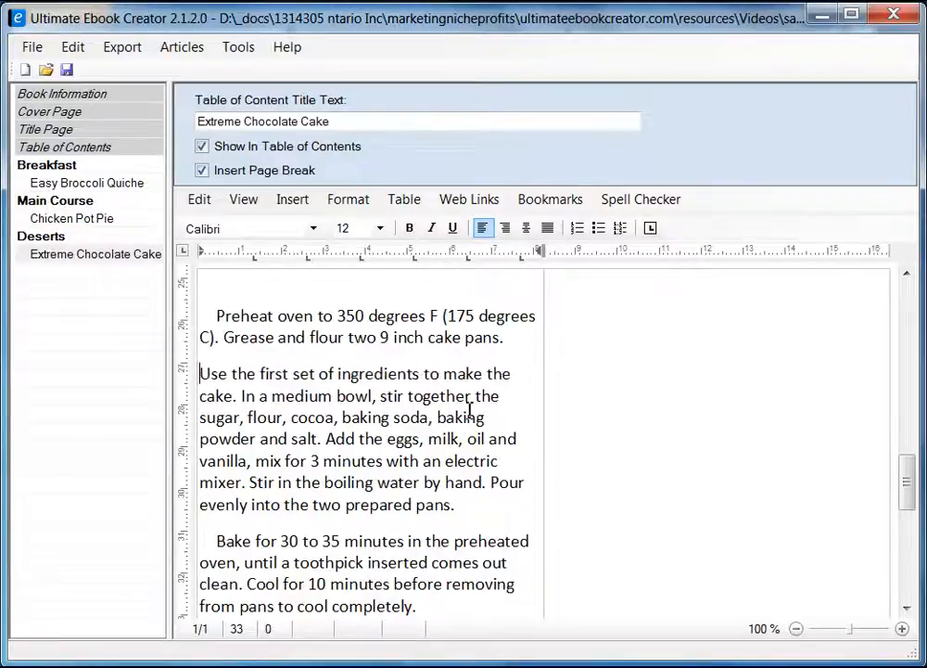
pyautogui.press('Down')
pyautogui.press('Down')
pyautogui.press('Down')
pyautogui.press('Down')
pyautogui.press('Down')
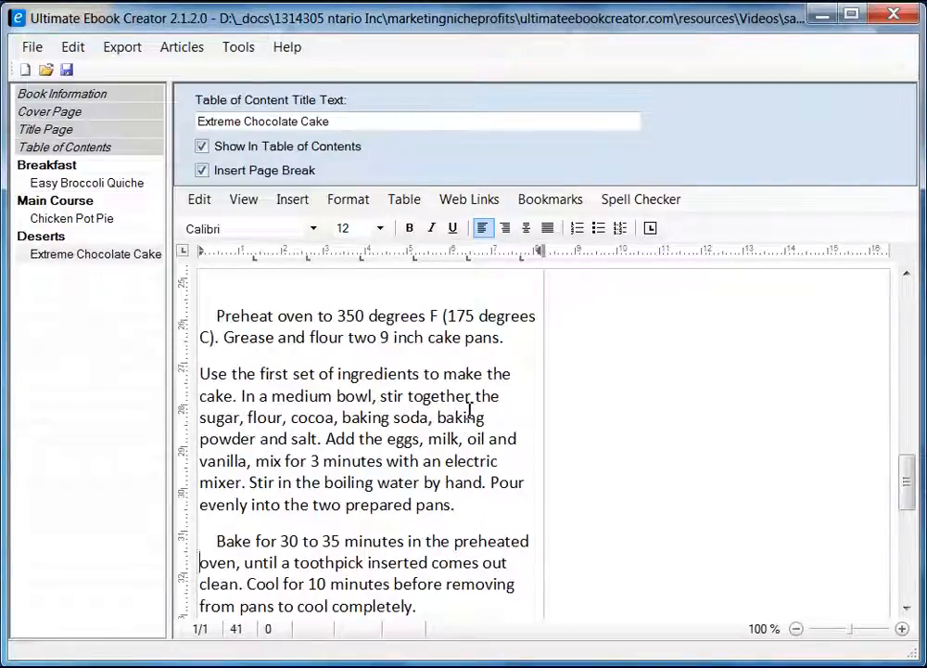
pyautogui.press('Delete')
pyautogui.press('Delete')
pyautogui.press('Delete')
pyautogui.press('Delete')
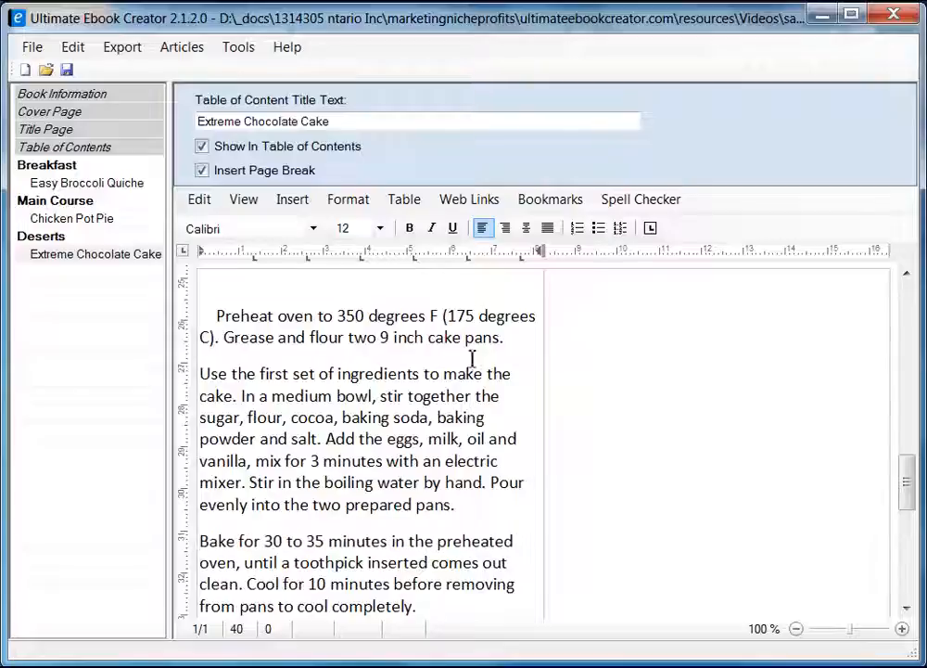
# Remove the indents before the 'To make the frosting', 'Split the layers' and 'Preheat' paragraphs.
pyautogui.scroll(-4, 472, 358)
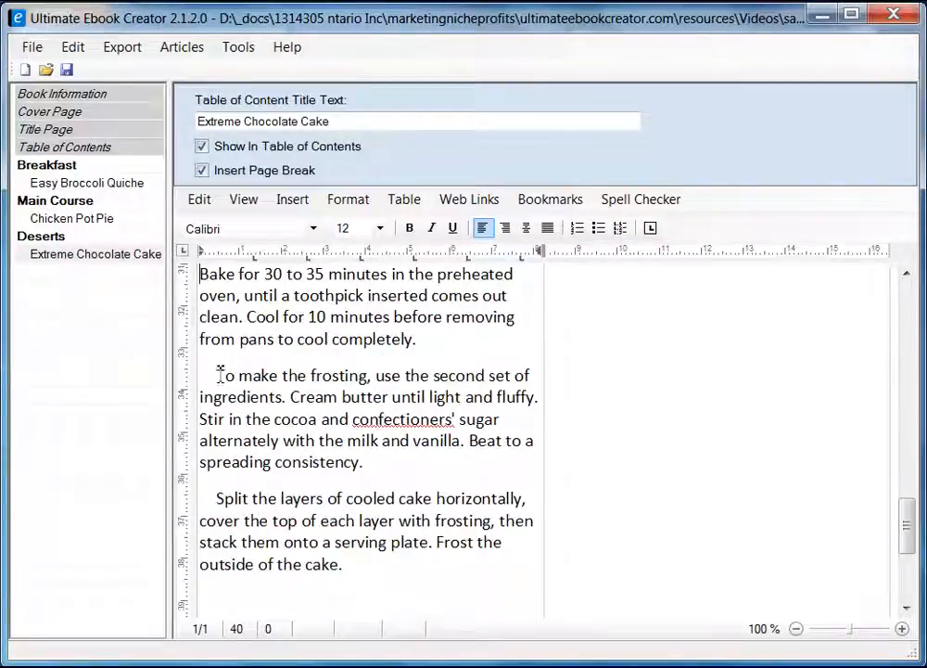
pyautogui.click(219, 375)
pyautogui.press('BackSpace')
pyautogui.press('BackSpace')
pyautogui.press('BackSpace')
pyautogui.press('Down')
pyautogui.press('Down')
pyautogui.press('Down')
pyautogui.press('Down')
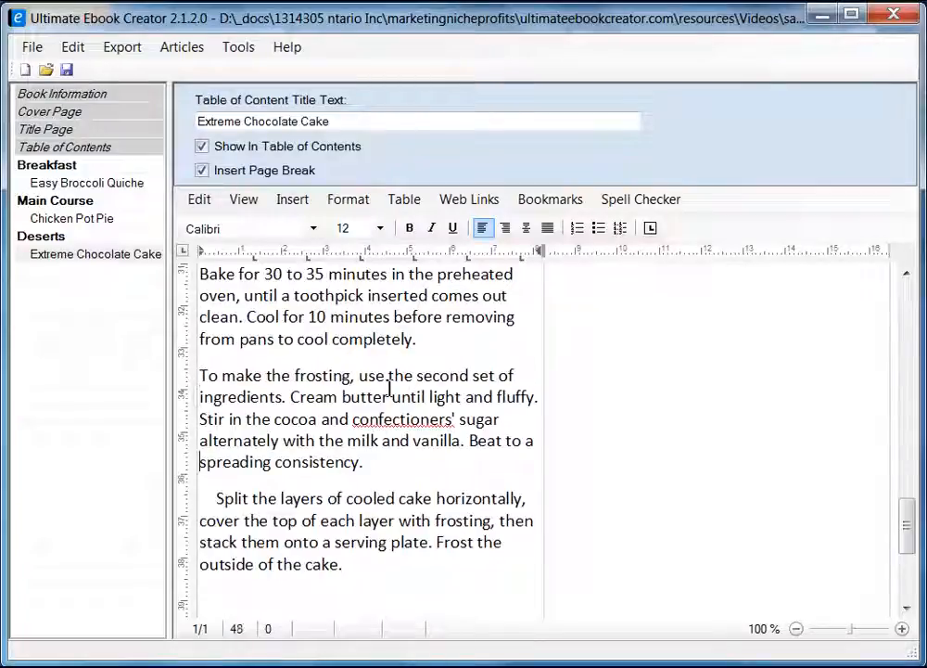
pyautogui.press('Delete')
pyautogui.press('Delete')
pyautogui.press('Delete')
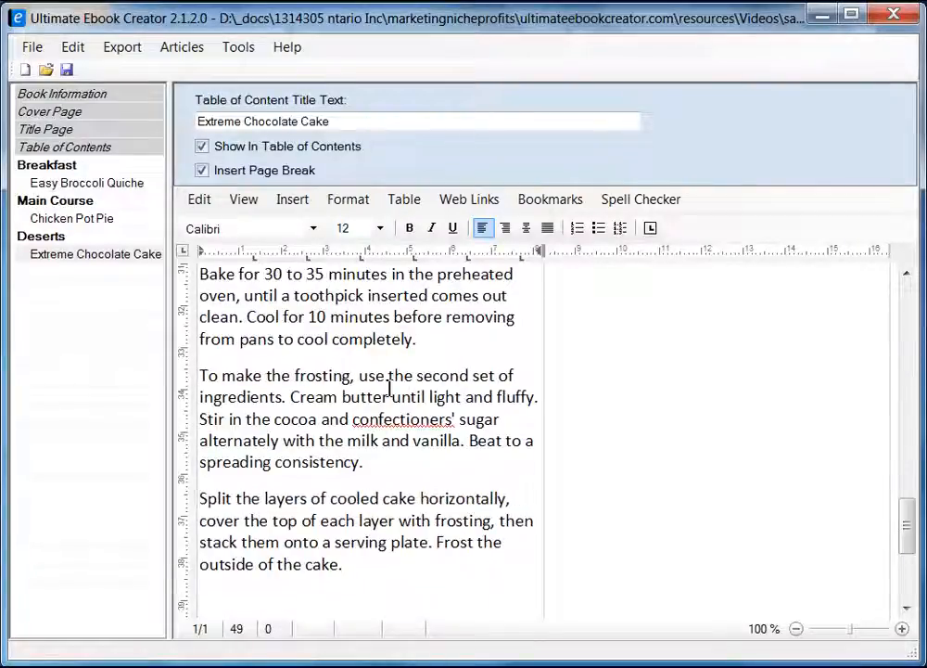
pyautogui.press('Down')
pyautogui.press('Down')
pyautogui.press('Down')
pyautogui.press('Down')
pyautogui.press('Up')
pyautogui.press('Up')
pyautogui.press('Up')
pyautogui.press('Up')
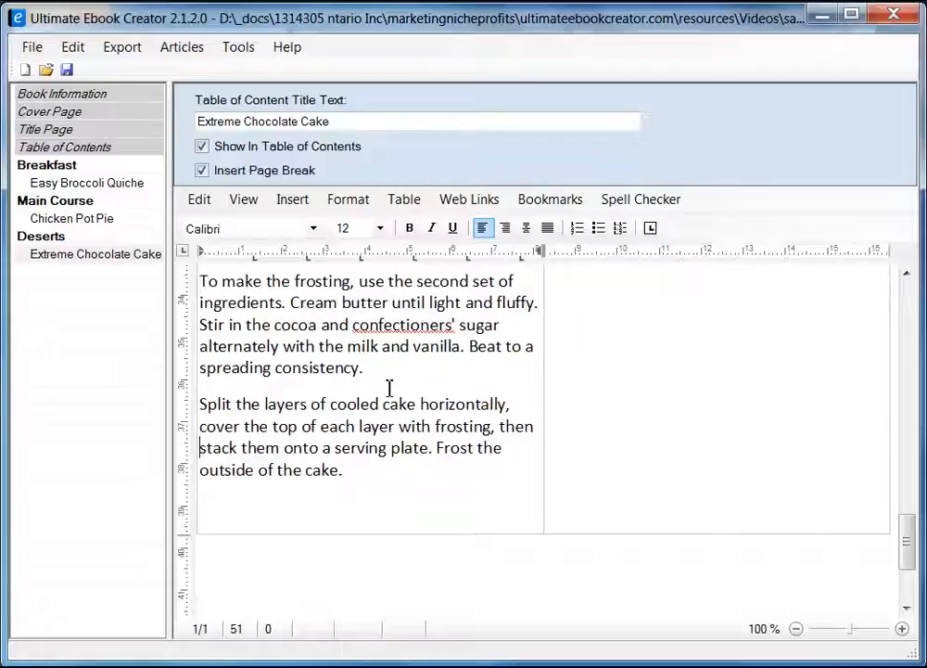
pyautogui.scroll(6, 385, 373)
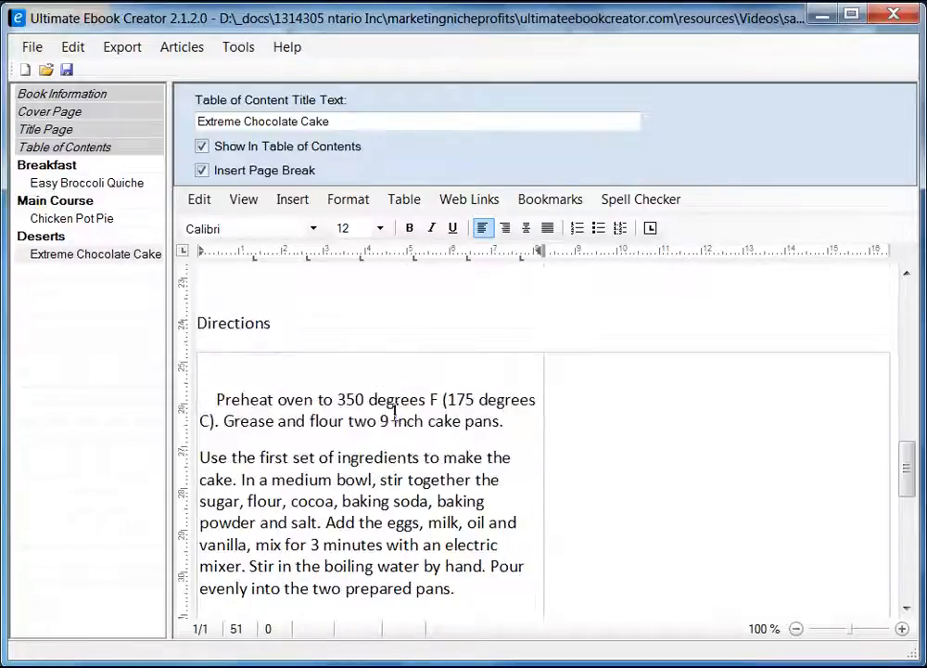
pyautogui.press('BackSpace')
pyautogui.press('BackSpace')
pyautogui.press('BackSpace')
pyautogui.press('BackSpace')
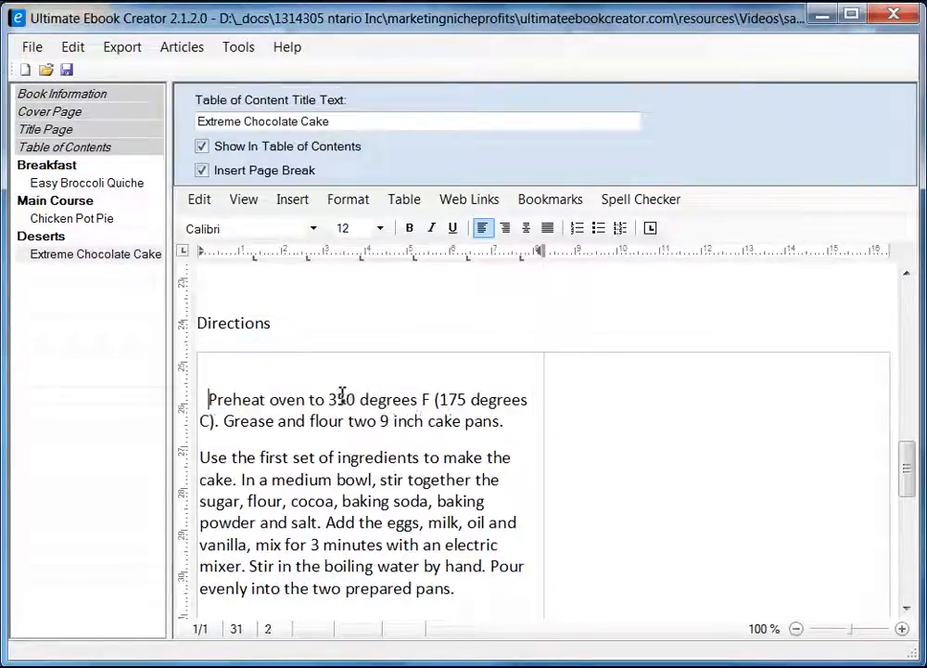
# Set all the directions text, from 'Preheat' to the end, to font size 10.
pyautogui.scroll(-10, 422, 517)
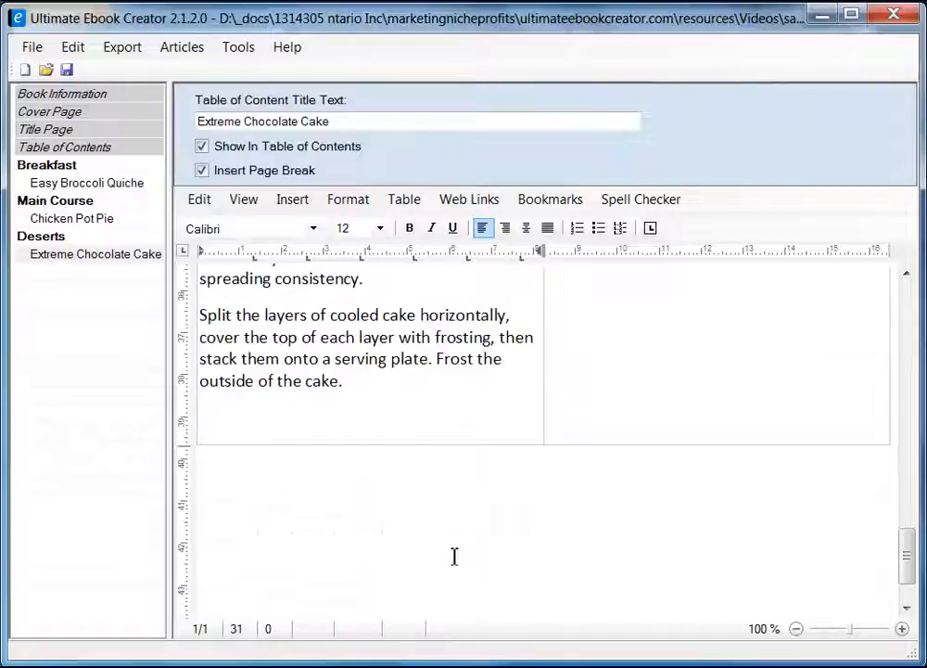
pyautogui.keyDown('shift'); pyautogui.click(383, 383); pyautogui.keyUp('shift')
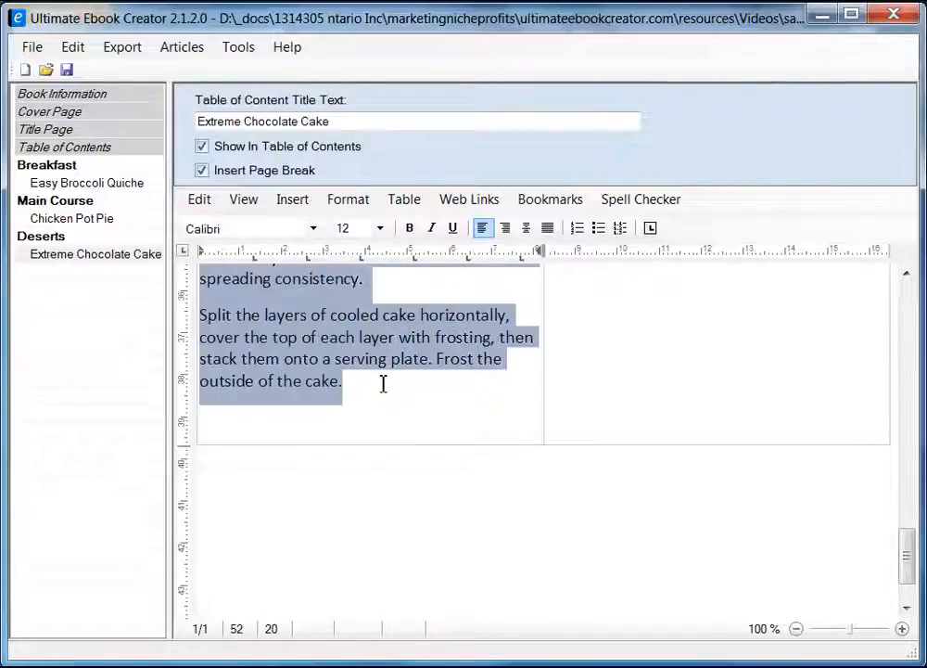
pyautogui.click(379, 228)
pyautogui.click(357, 302)
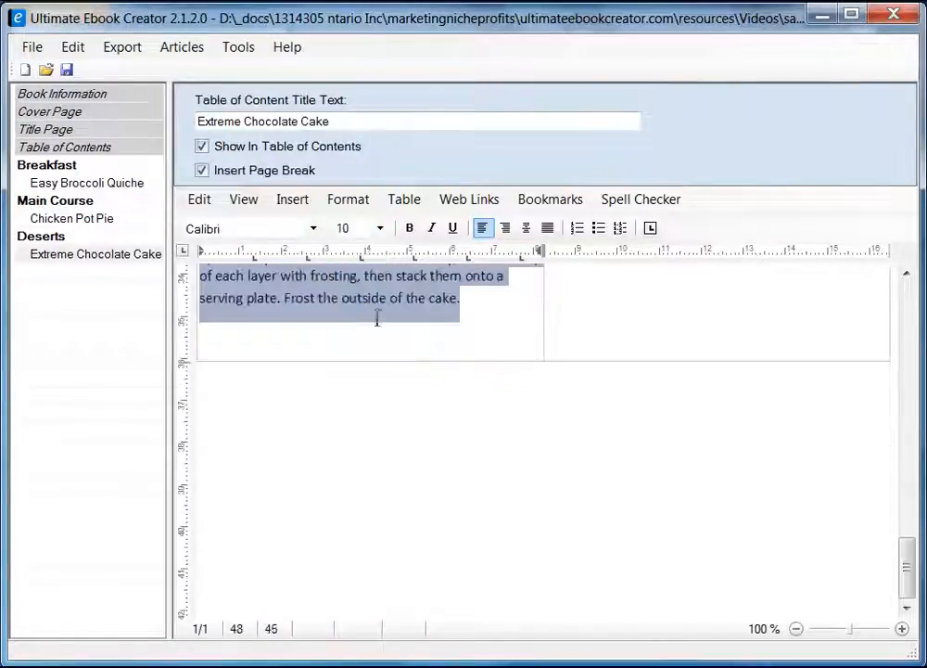
# Widen the directions column, leaving a narrow empty right column.
pyautogui.scroll(3, 563, 460)
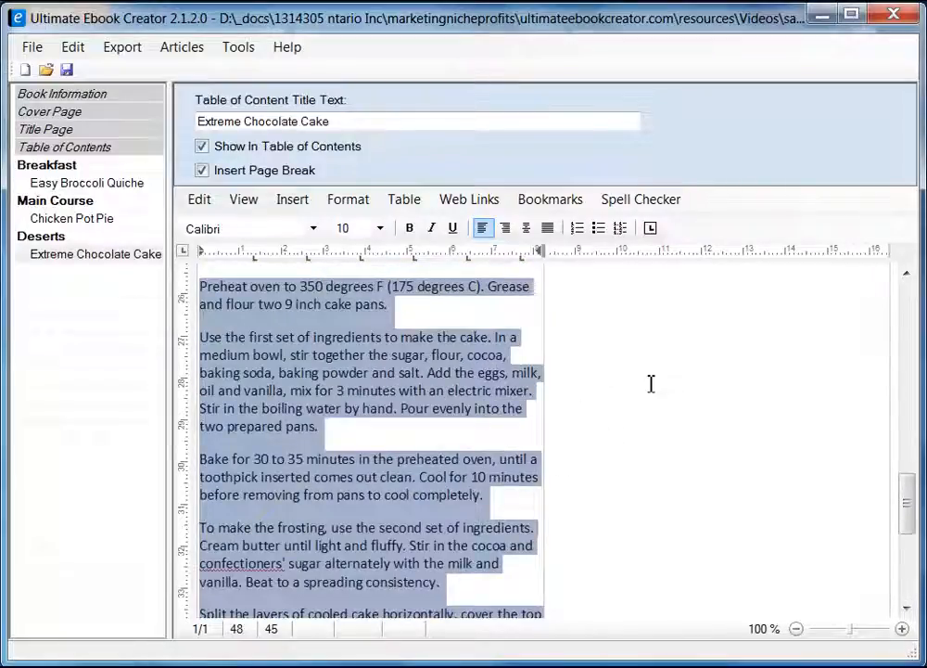
pyautogui.scroll(2, 654, 394)
pyautogui.moveTo(547, 399); pyautogui.dragTo(749, 389)
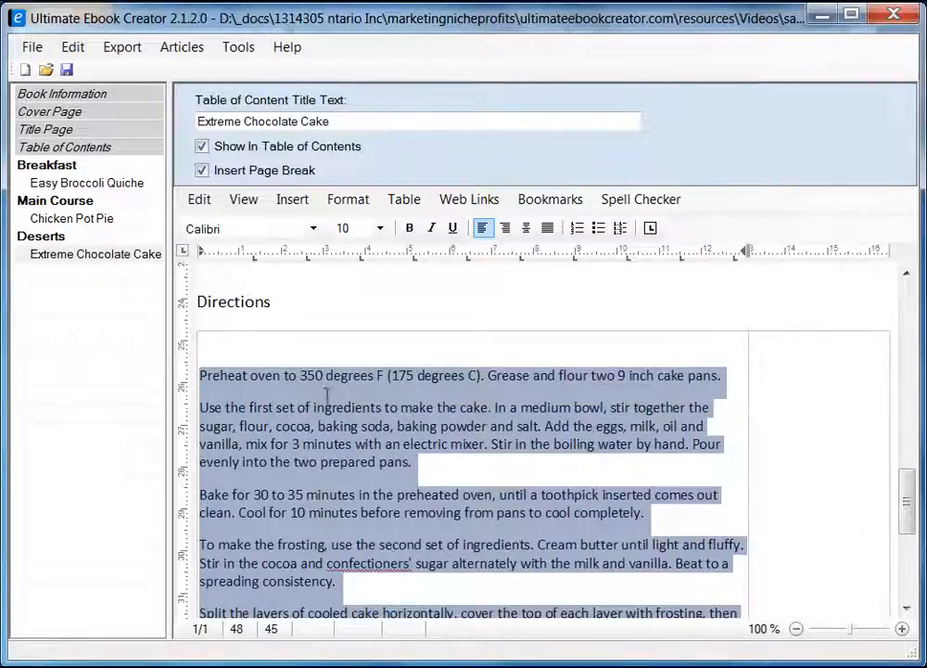
pyautogui.click(801, 384)
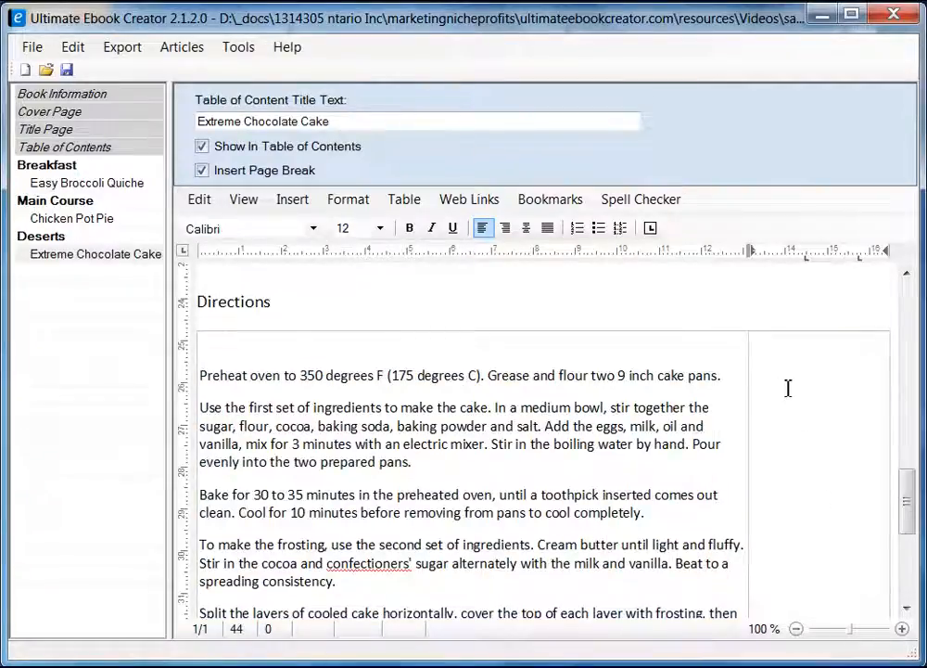
# Insert a 1-column, 3-row table into the narrow right column beside the directions.
pyautogui.click(403, 199)
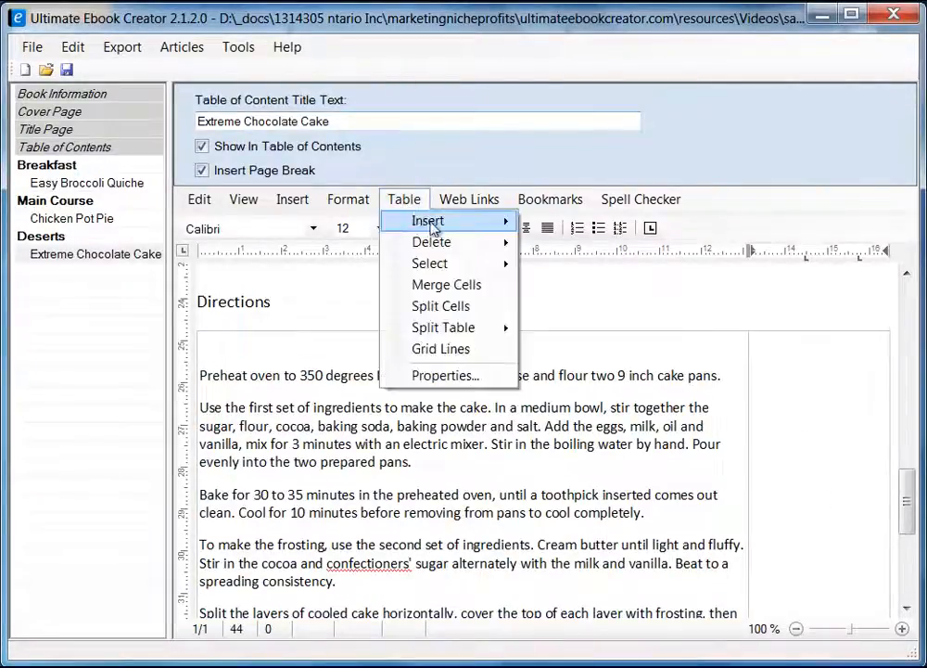
pyautogui.moveTo(432, 228)
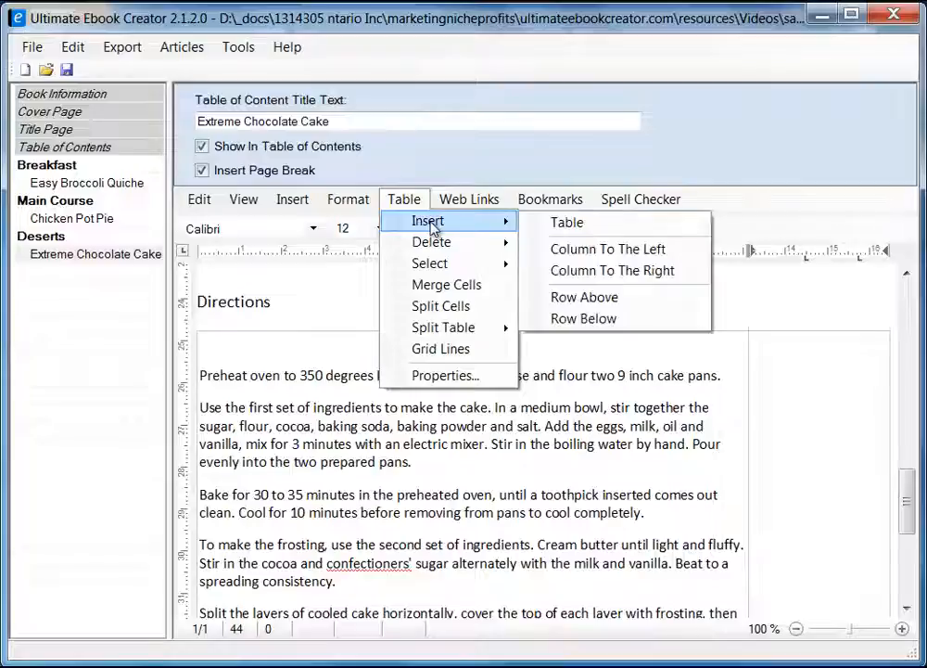
pyautogui.click(628, 227)
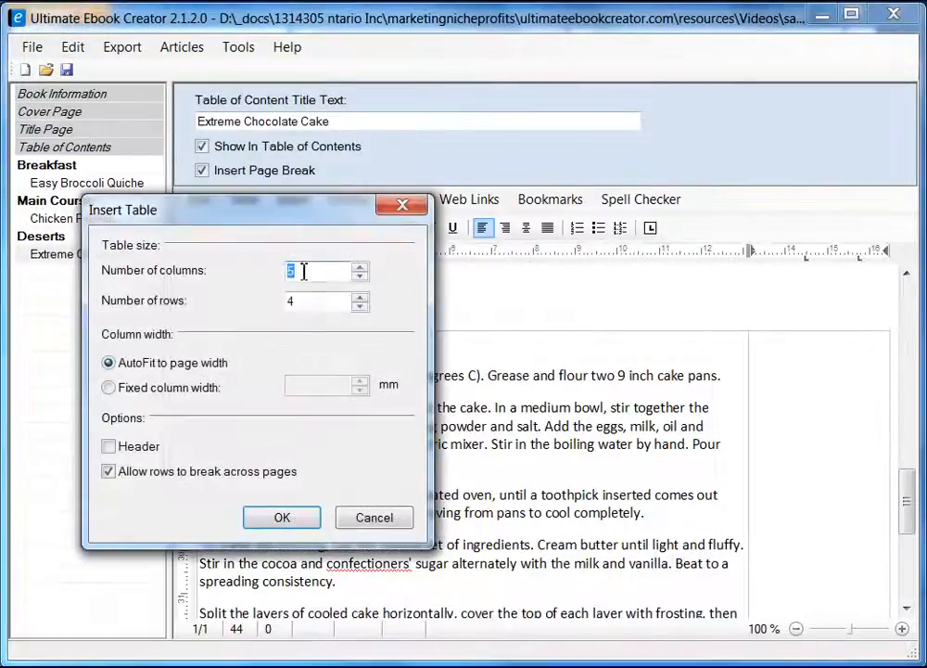
pyautogui.click(297, 271)
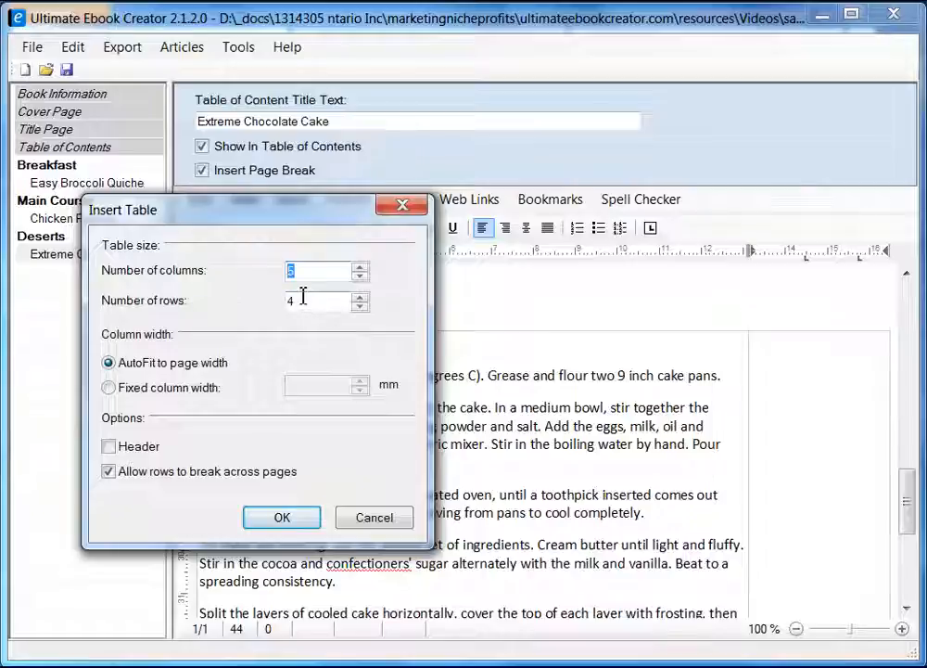
pyautogui.write('1')
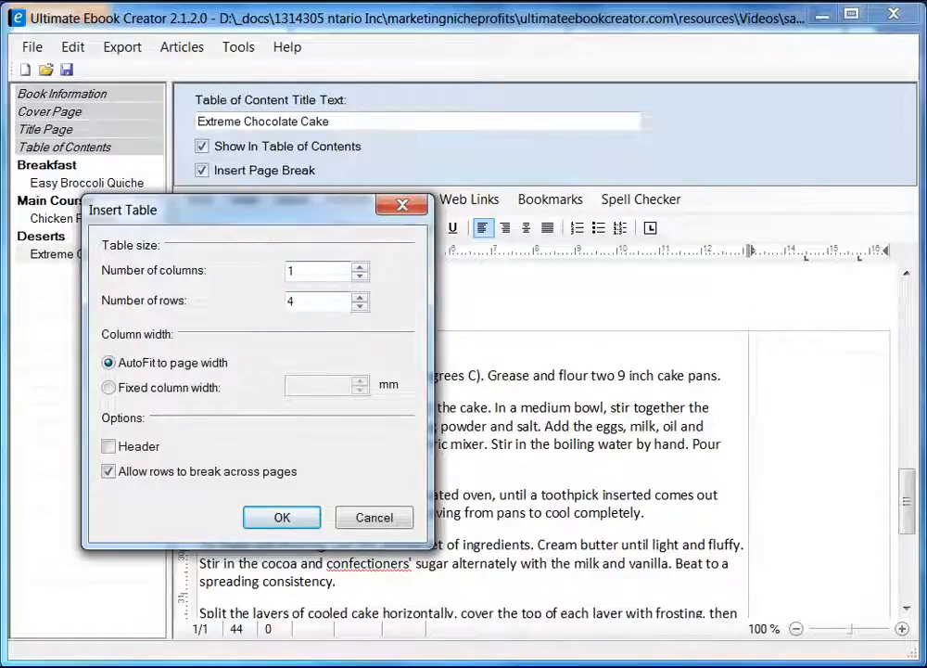
pyautogui.hotkey('alt', 'Tab')
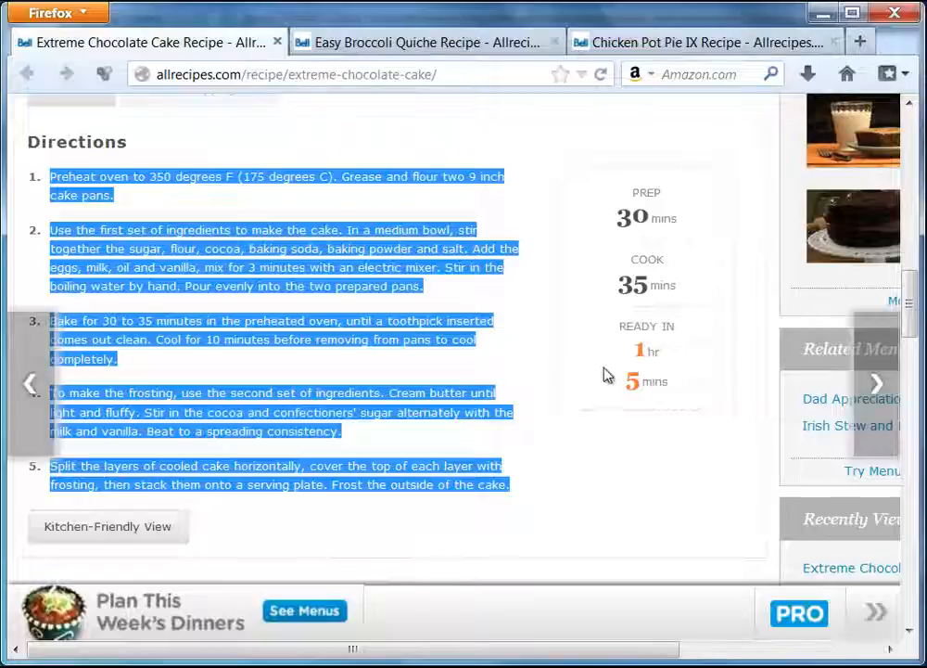
pyautogui.hotkey('alt', 'Tab')
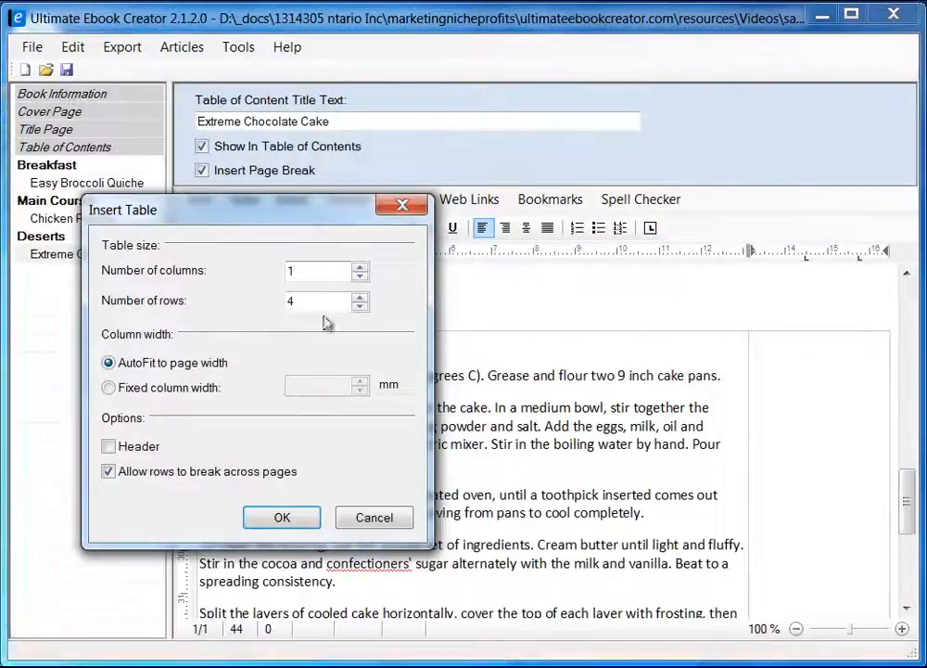
pyautogui.moveTo(315, 302); pyautogui.dragTo(259, 297)
pyautogui.write('3')
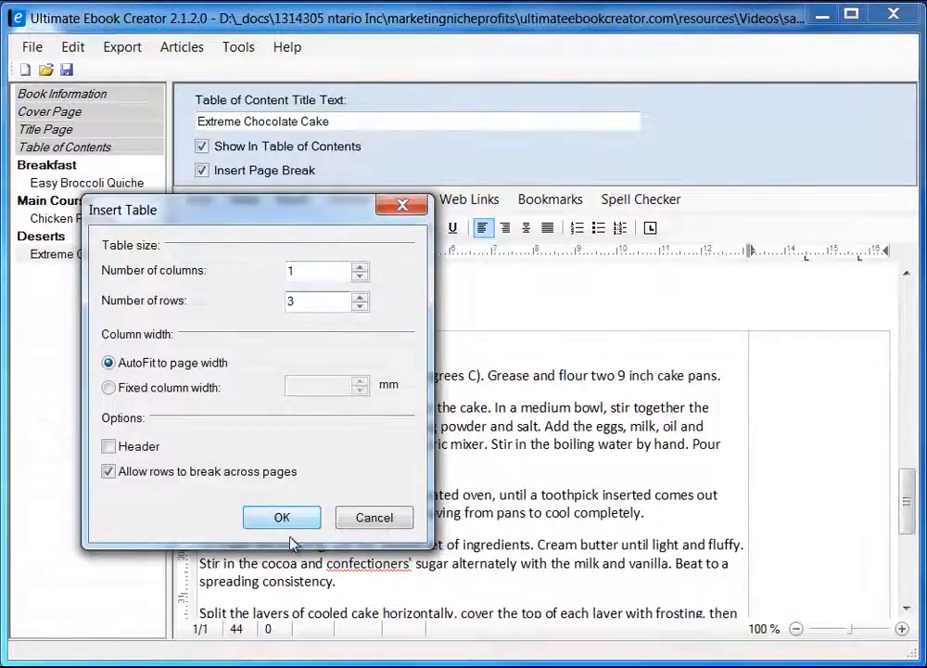
pyautogui.click(284, 519)
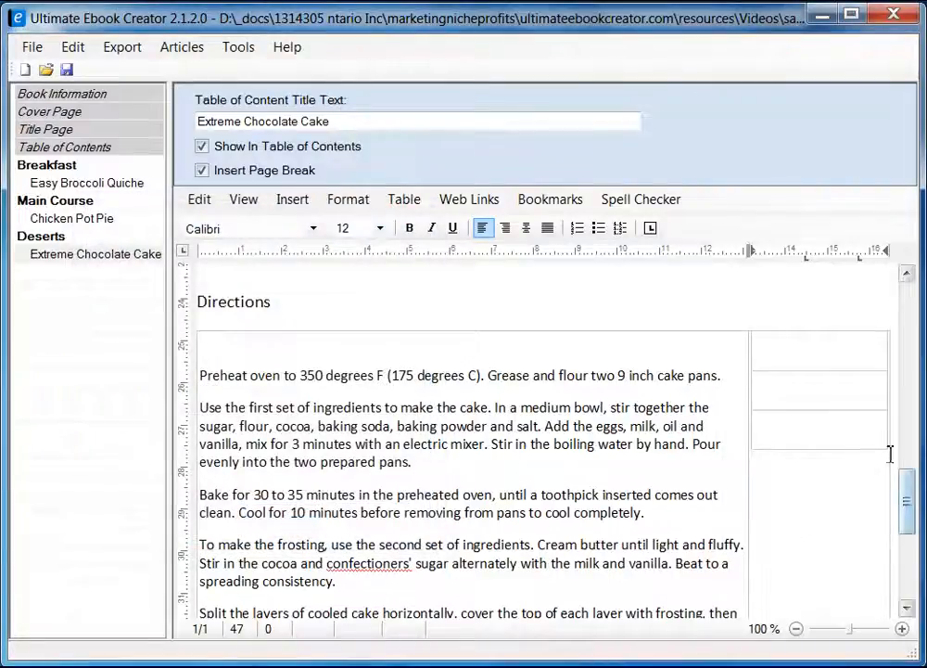
pyautogui.click(827, 343)
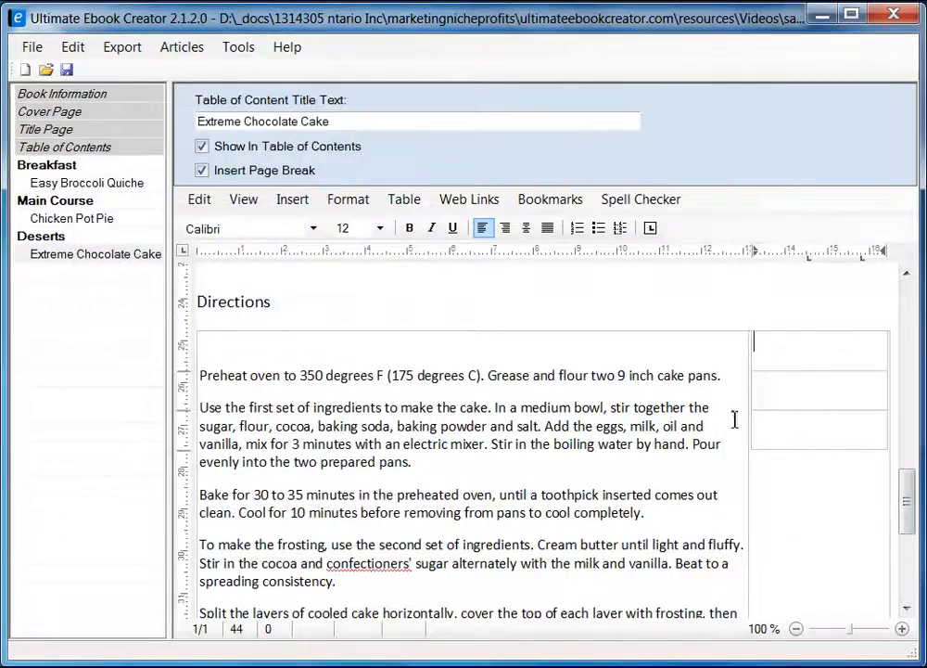
# Copy 'PREP' from the recipe page into the timing table's first cell as plain text.
pyautogui.hotkey('alt', 'Tab')
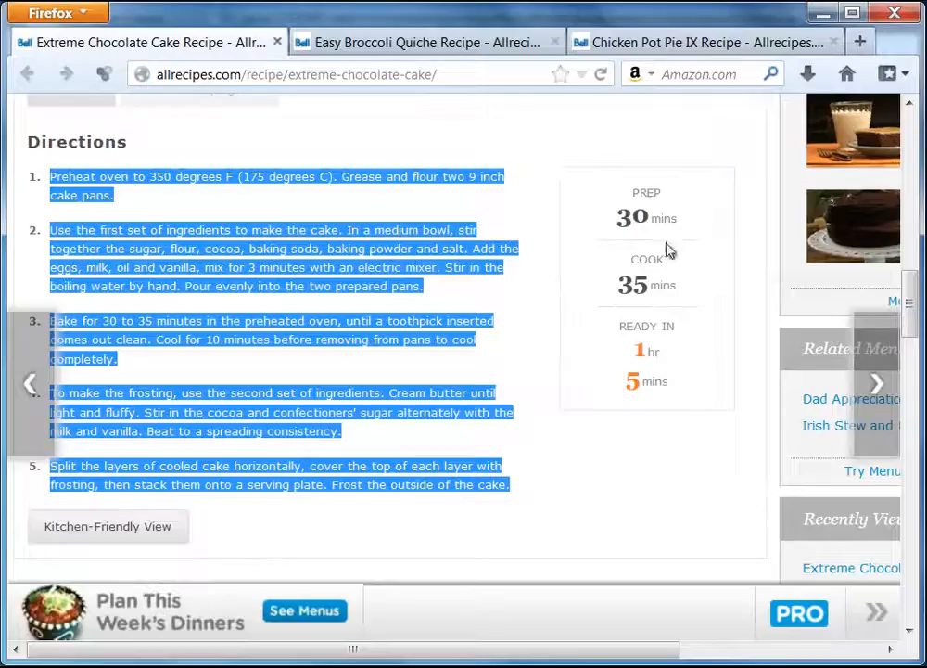
pyautogui.click(678, 196)
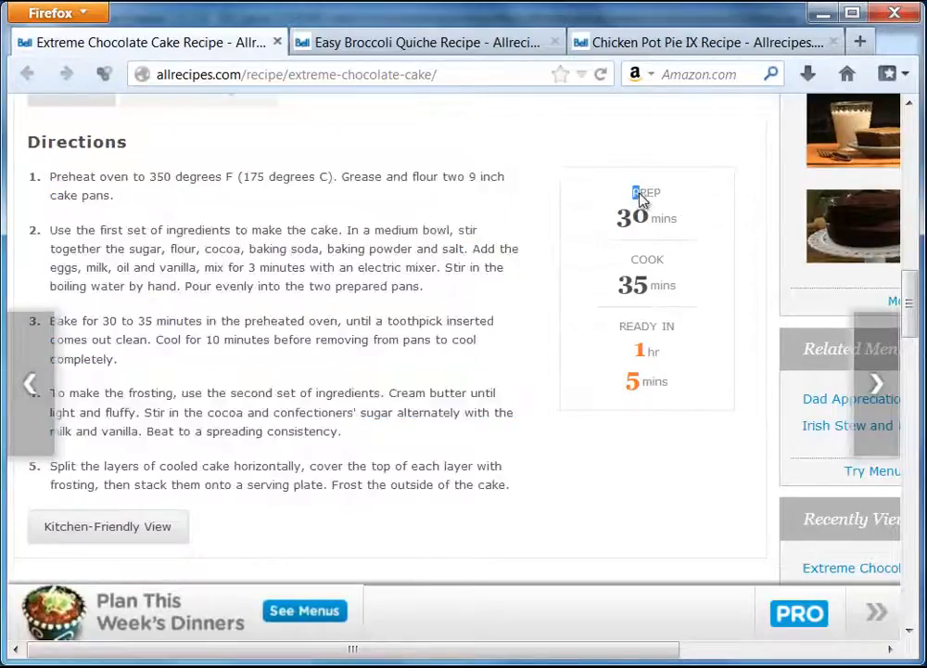
pyautogui.moveTo(640, 199); pyautogui.dragTo(663, 204)
pyautogui.hotkey('ctrl', 'c')
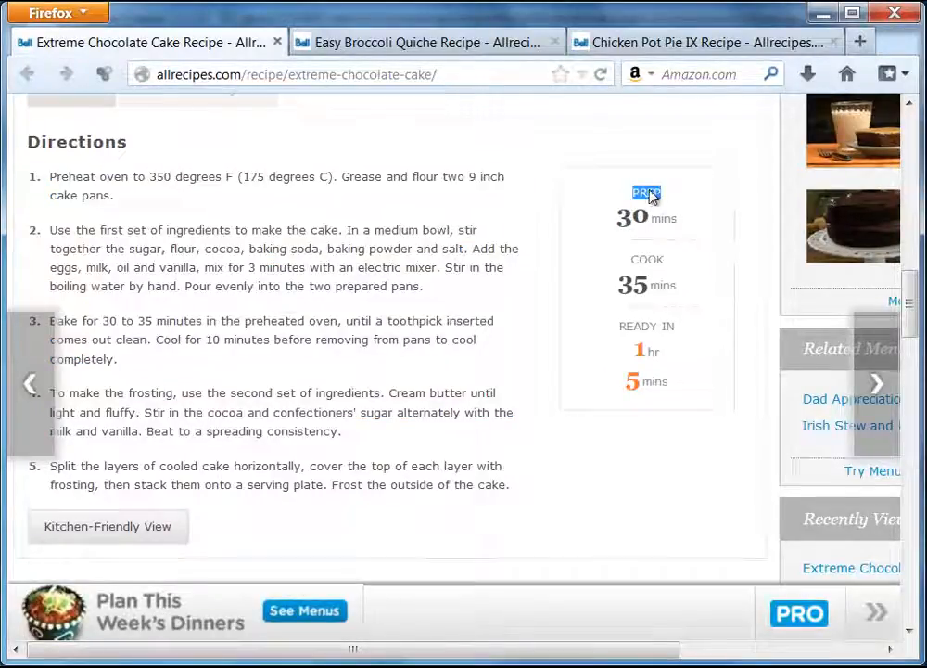
pyautogui.rightClick(653, 199)
pyautogui.click(691, 206)
pyautogui.hotkey('alt', 'Tab')
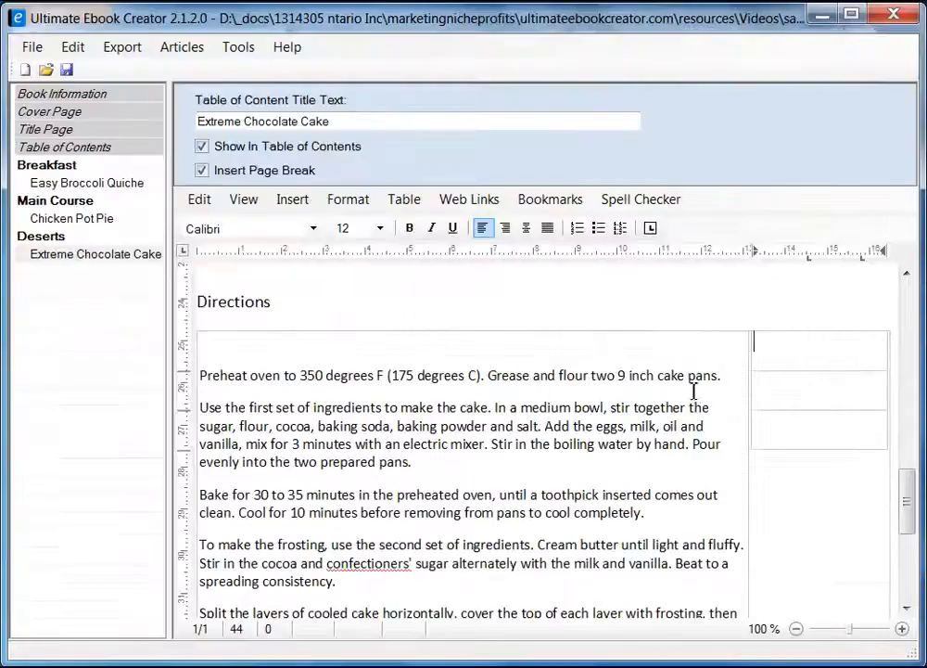
pyautogui.rightClick(815, 349)
pyautogui.moveTo(895, 401)
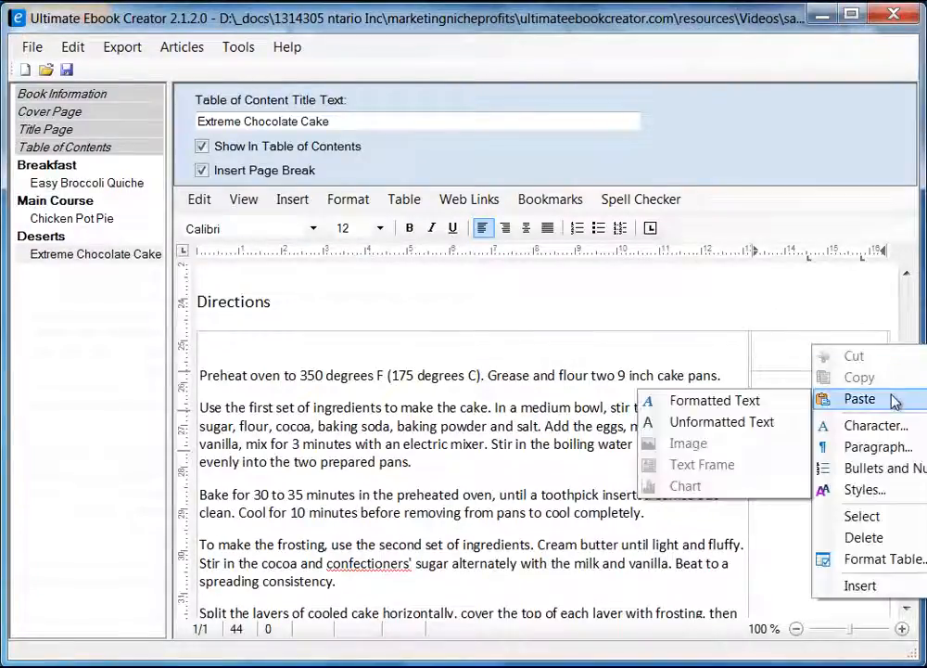
pyautogui.click(689, 422)
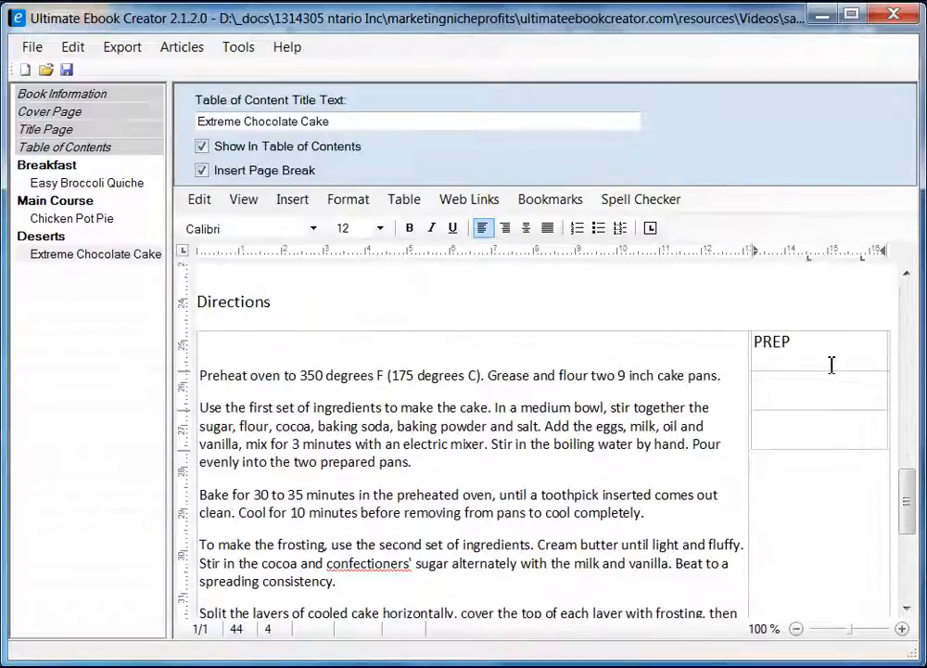
pyautogui.press('Return')
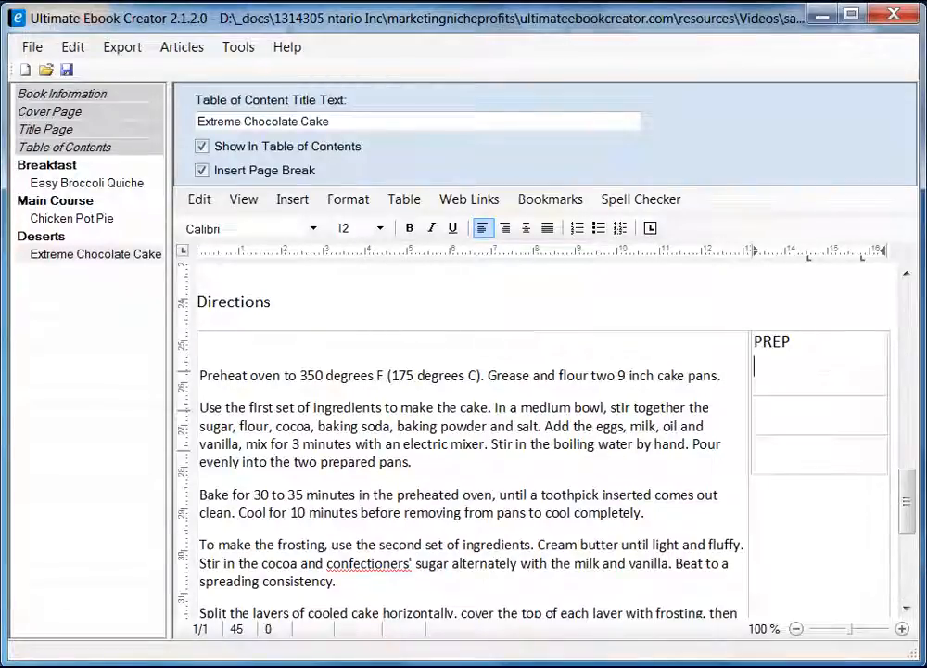
# Paste the '30 mins' prep time unformatted on the line below PREP.
pyautogui.hotkey('alt', 'Tab')
pyautogui.click(616, 213)
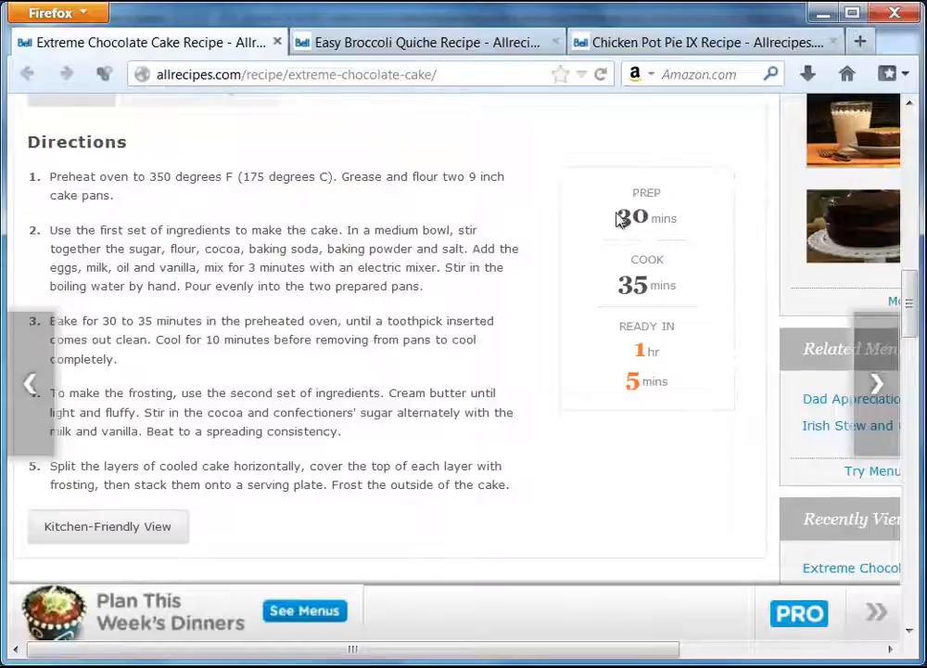
pyautogui.moveTo(620, 218); pyautogui.dragTo(675, 226)
pyautogui.rightClick(656, 221)
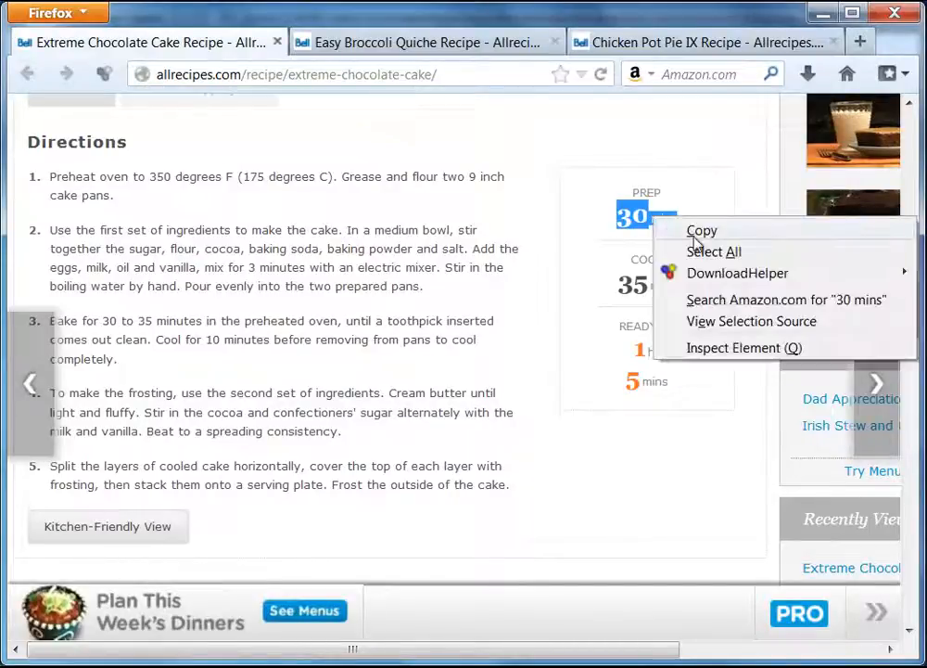
pyautogui.click(700, 231)
pyautogui.click(822, 14)
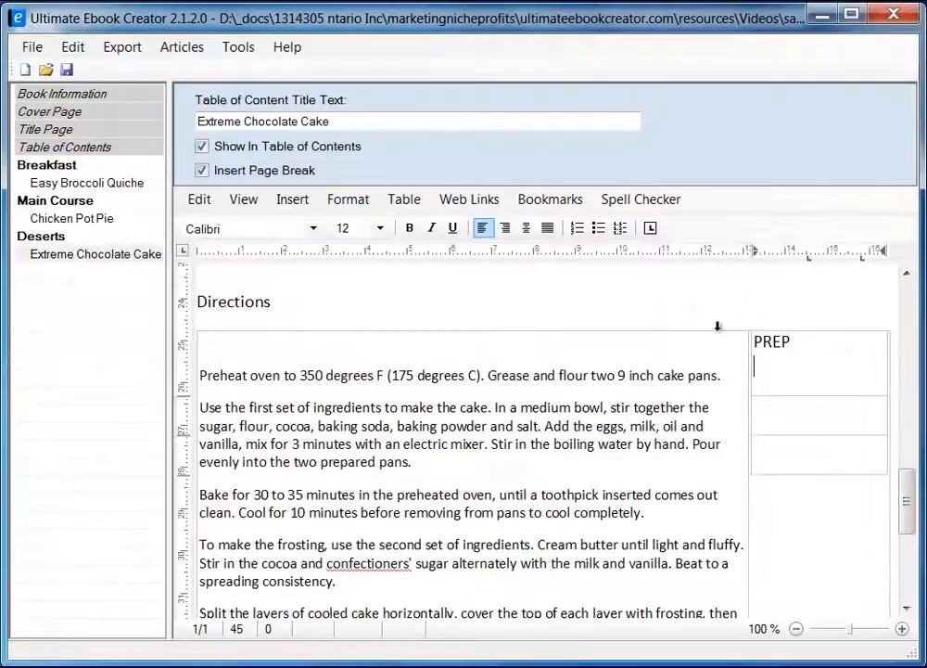
pyautogui.rightClick(788, 364)
pyautogui.moveTo(877, 424)
pyautogui.click(690, 438)
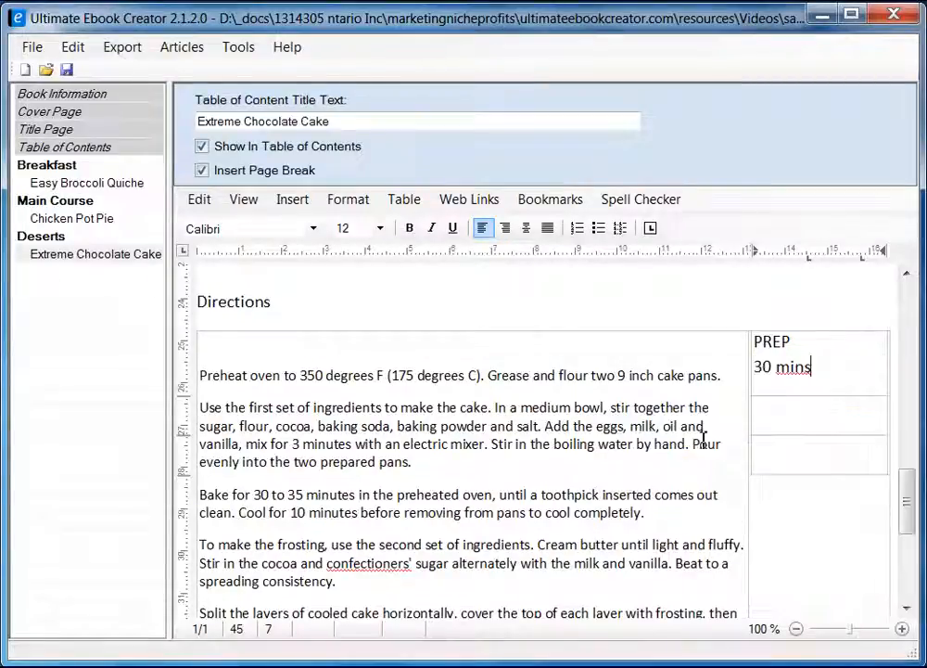
# Copy 'COOK 35 mins' from the recipe into the second table cell as plain text.
pyautogui.click(784, 417)
pyautogui.hotkey('alt', 'Tab')
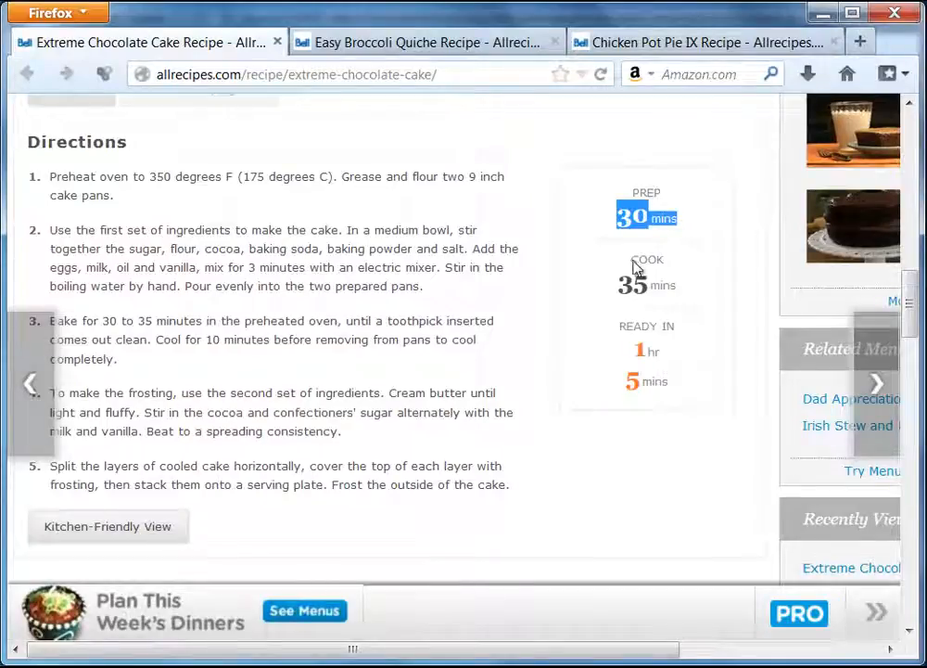
pyautogui.moveTo(633, 260); pyautogui.dragTo(680, 292)
pyautogui.rightClick(671, 292)
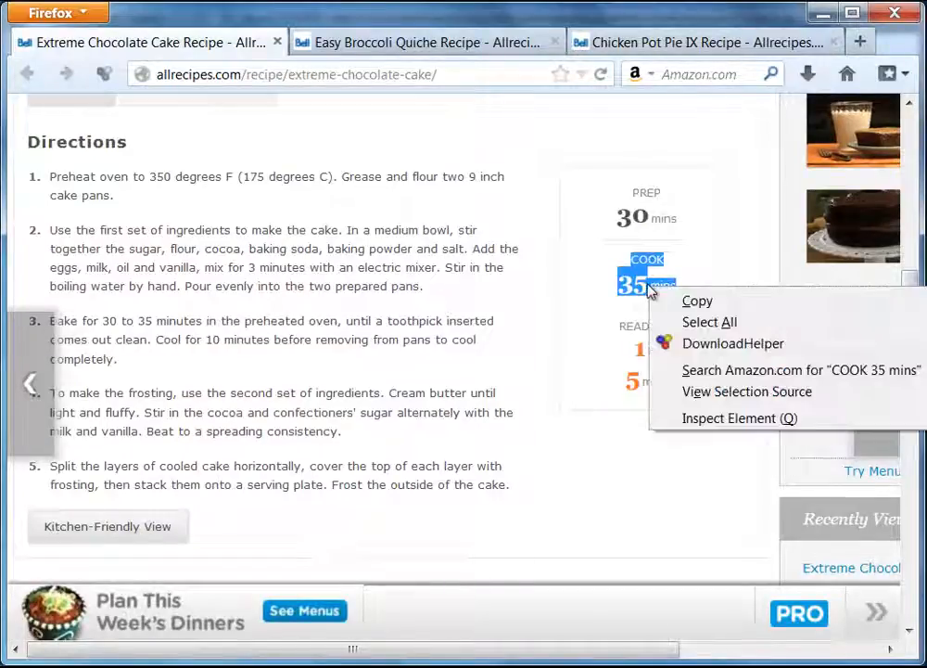
pyautogui.click(740, 302)
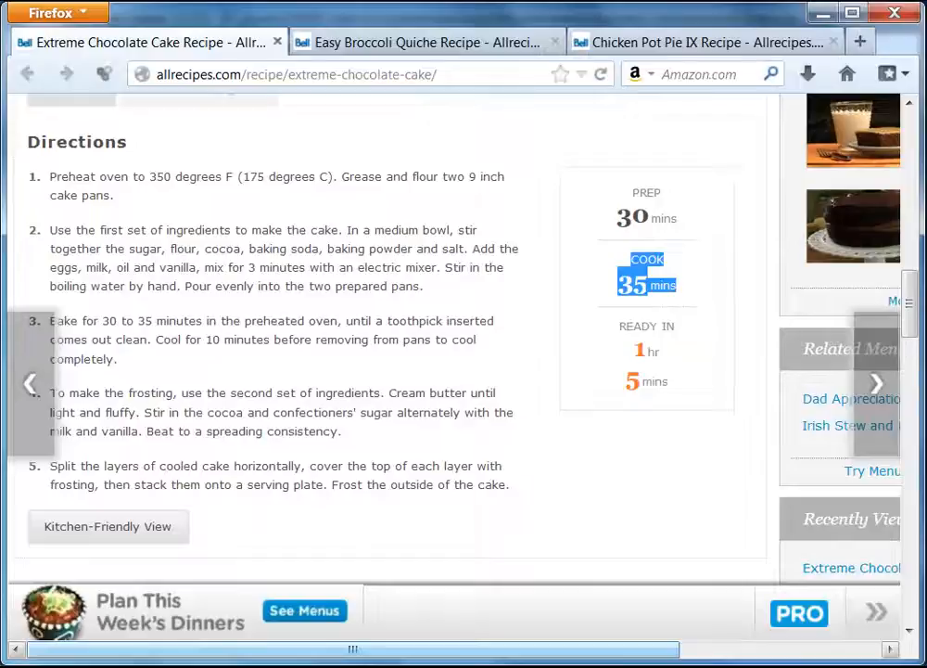
pyautogui.hotkey('alt', 'Tab')
pyautogui.rightClick(785, 411)
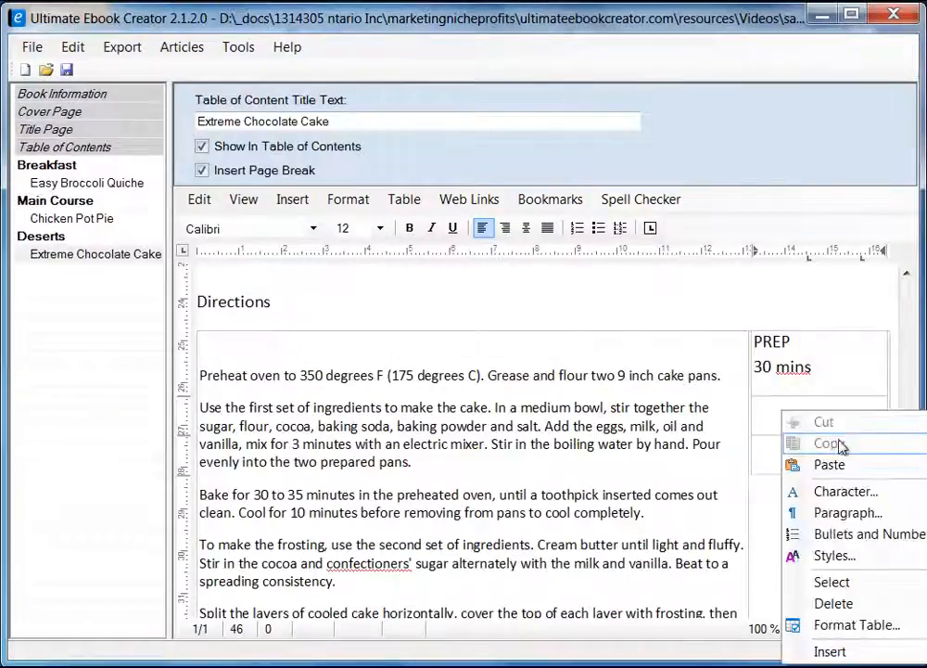
pyautogui.moveTo(816, 464)
pyautogui.click(729, 489)
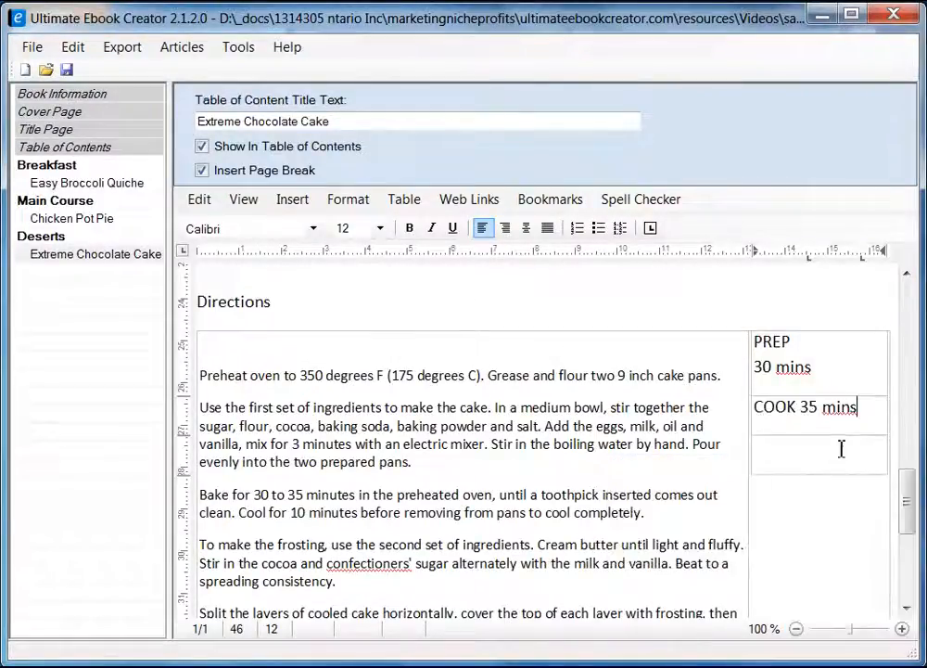
# Copy 'READY IN 1 hr 5 mins' into the third cell, then clear the web page's selection.
pyautogui.hotkey('alt', 'Tab')
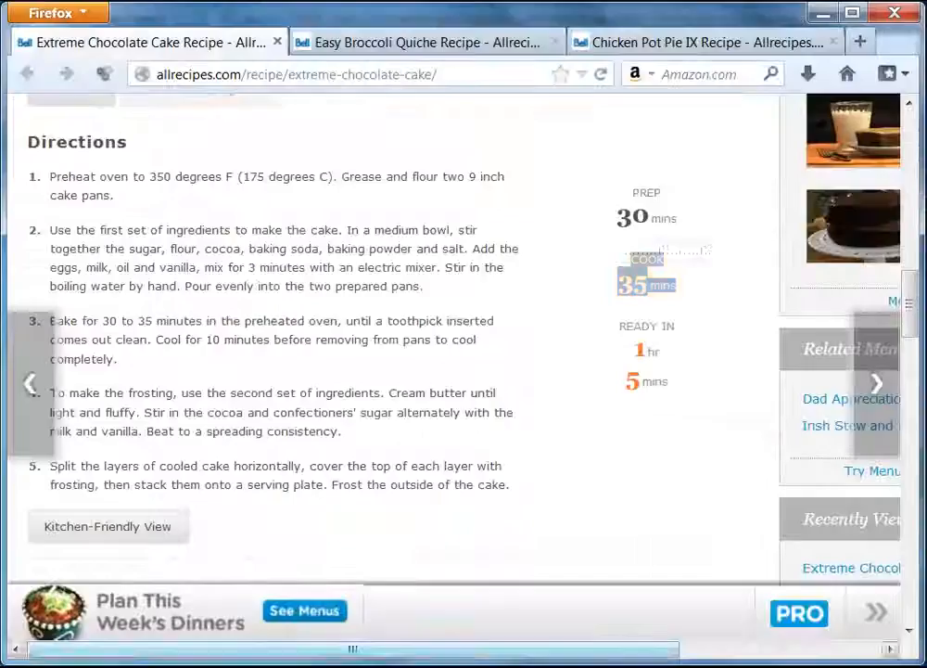
pyautogui.moveTo(619, 325); pyautogui.dragTo(689, 380)
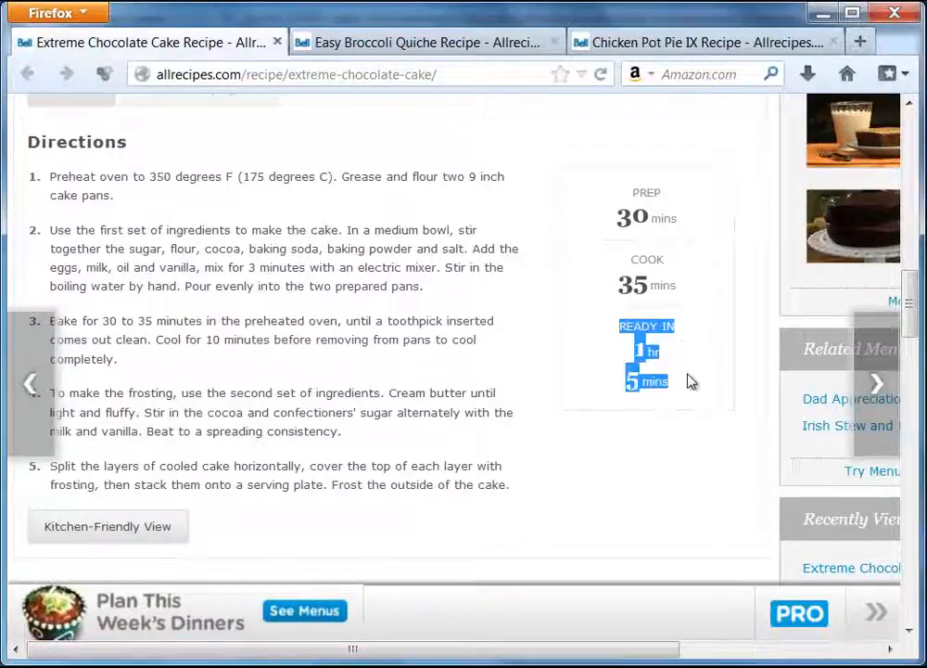
pyautogui.rightClick(648, 351)
pyautogui.click(704, 364)
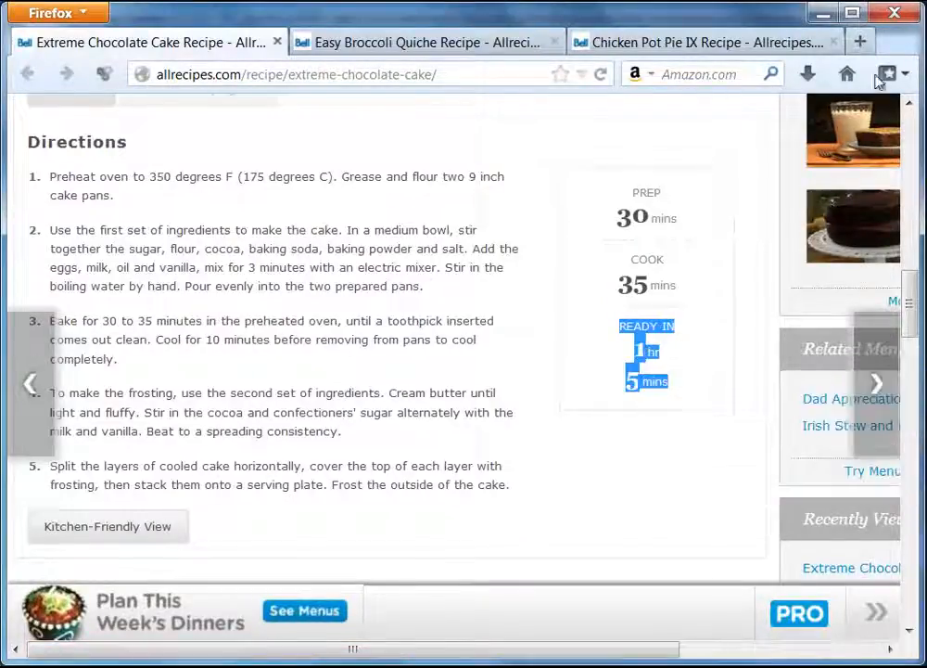
pyautogui.click(822, 13)
pyautogui.click(788, 453)
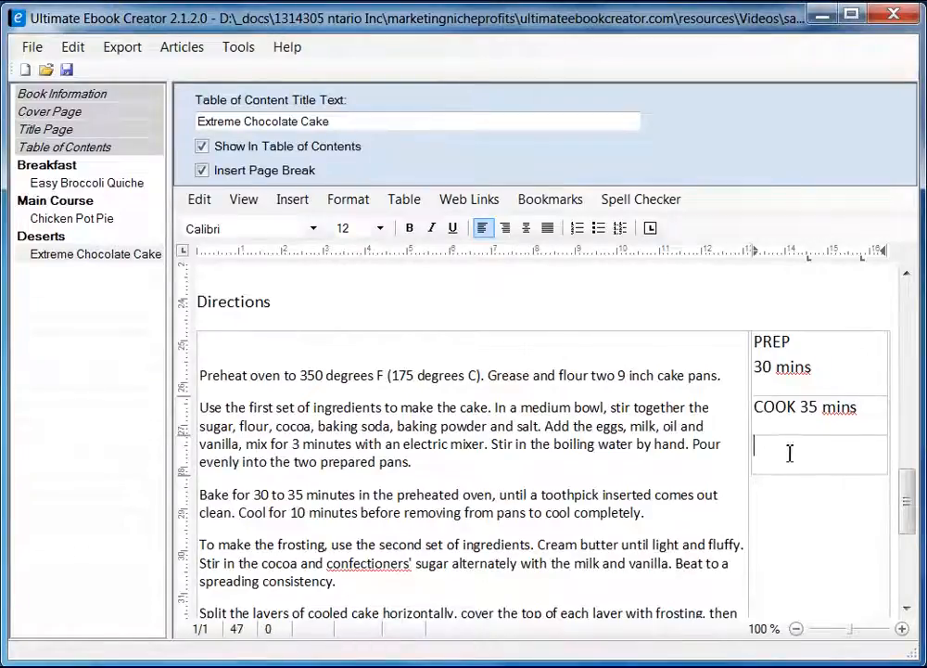
pyautogui.rightClick(786, 458)
pyautogui.moveTo(835, 509)
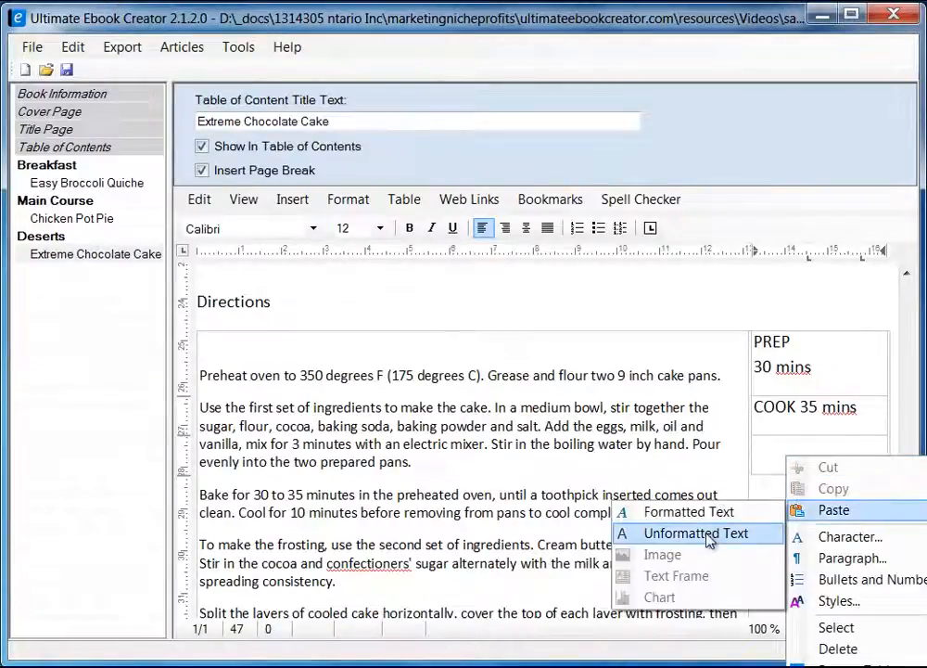
pyautogui.click(720, 533)
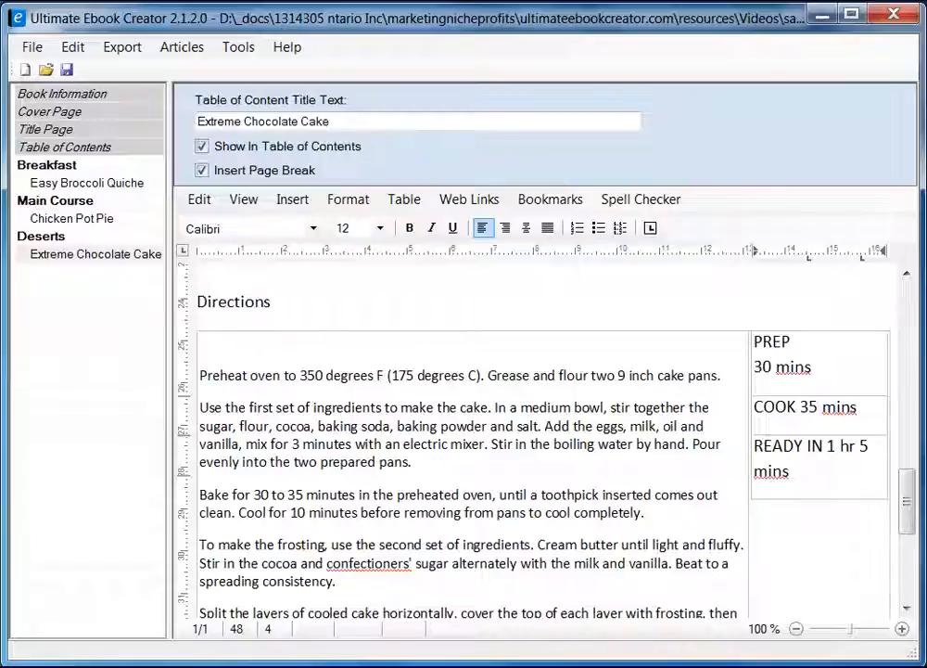
pyautogui.hotkey('alt', 'Tab')
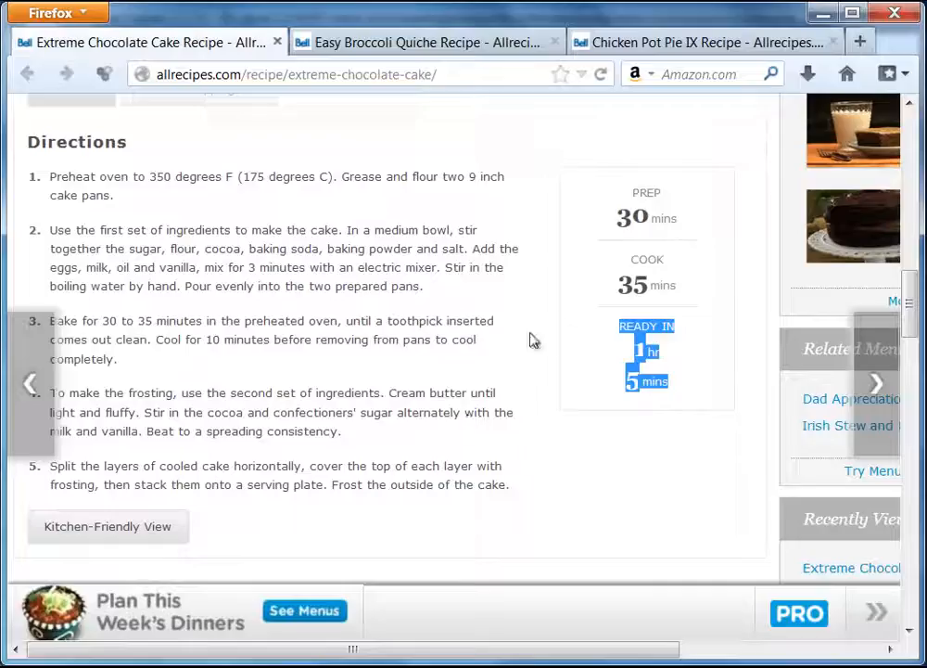
pyautogui.click(691, 223)
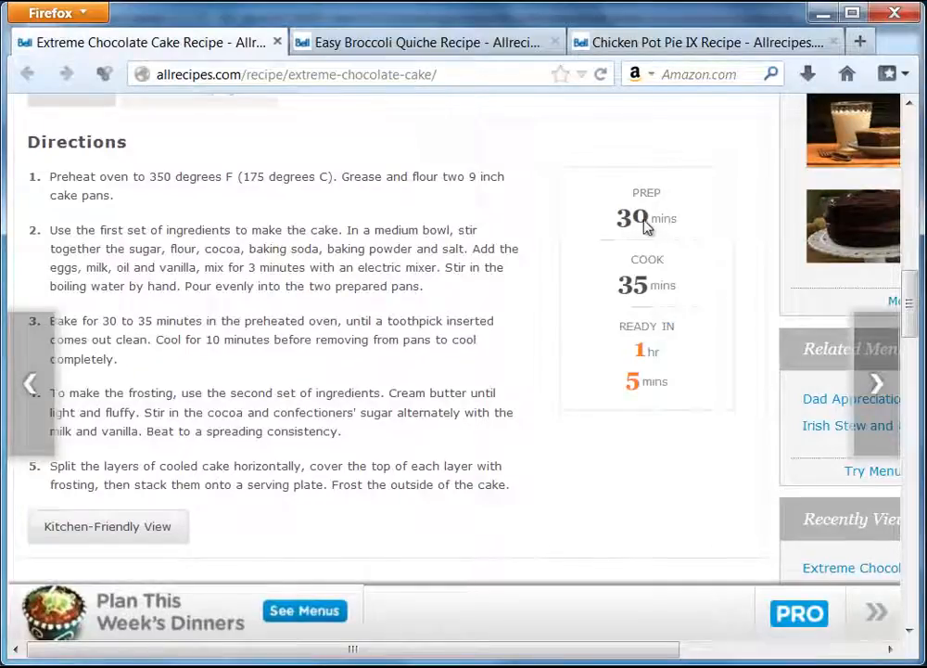
pyautogui.click(822, 13)
# Make the '30' in the PREP cell bold at 24 pt, after trying 48 and 18.
pyautogui.moveTo(755, 367); pyautogui.dragTo(772, 368)
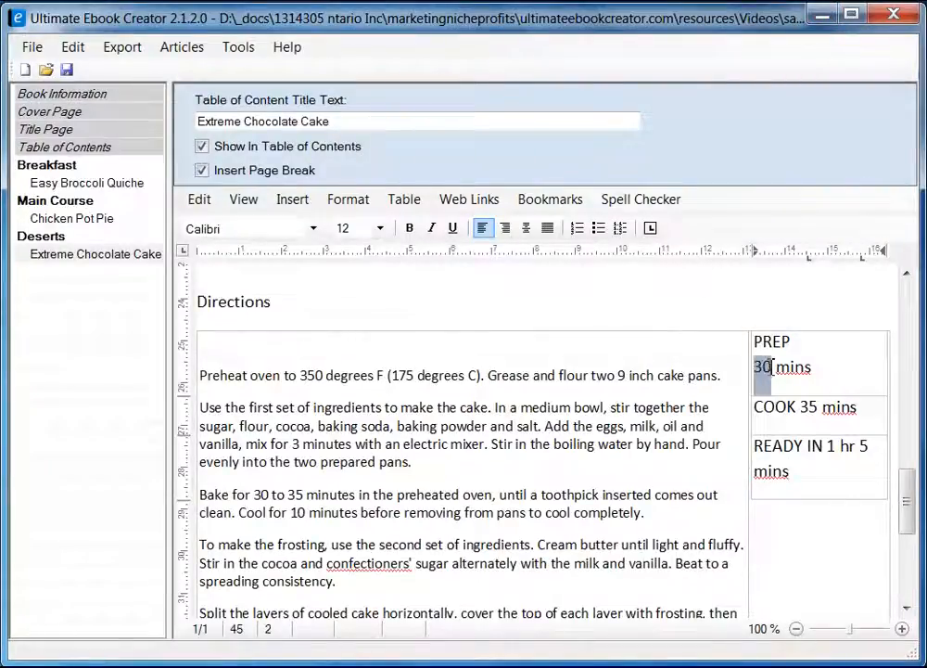
pyautogui.click(409, 228)
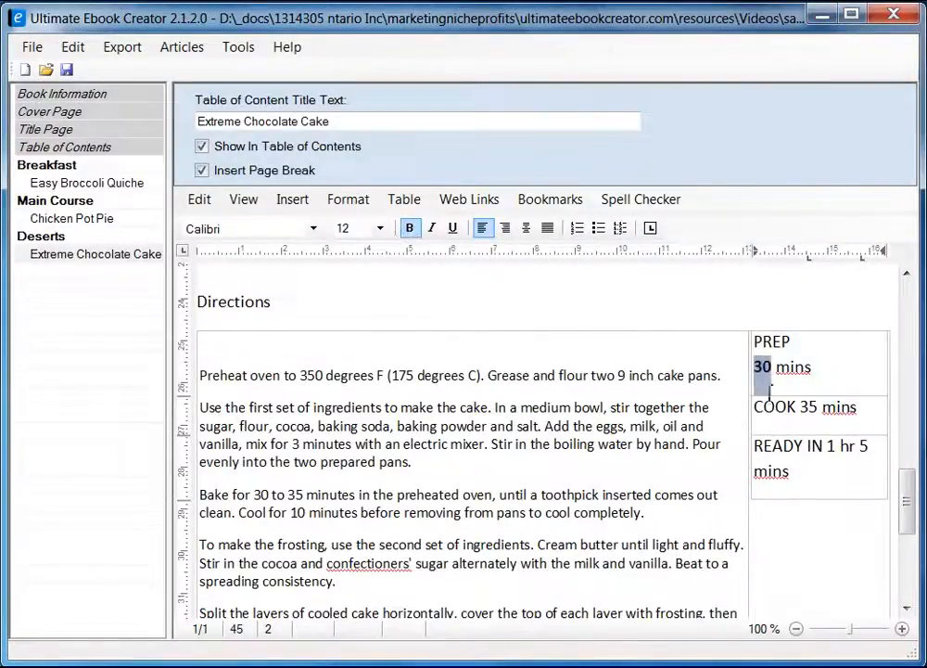
pyautogui.click(379, 228)
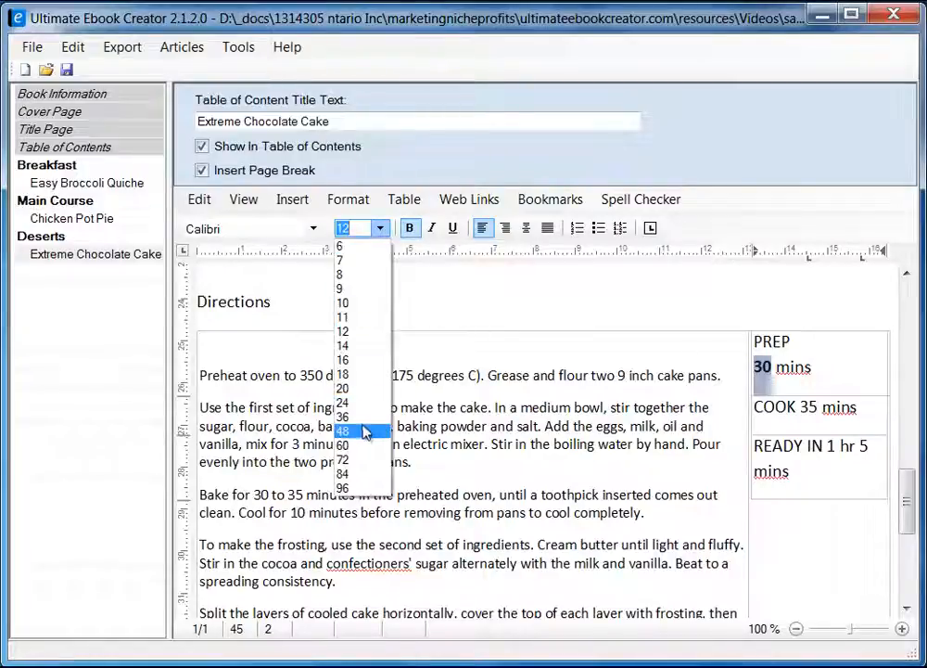
pyautogui.click(343, 431)
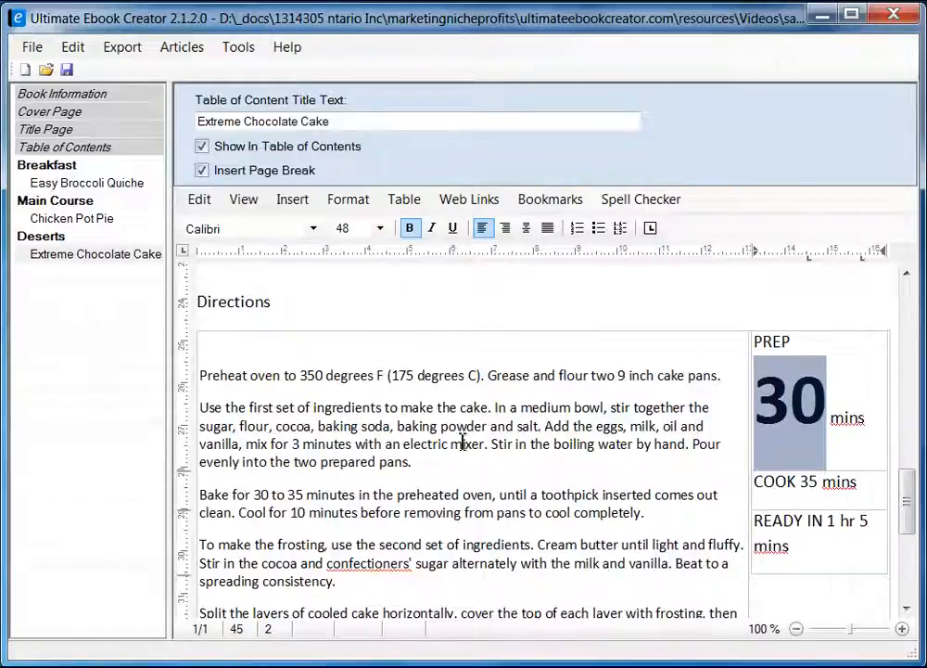
pyautogui.click(380, 229)
pyautogui.click(365, 374)
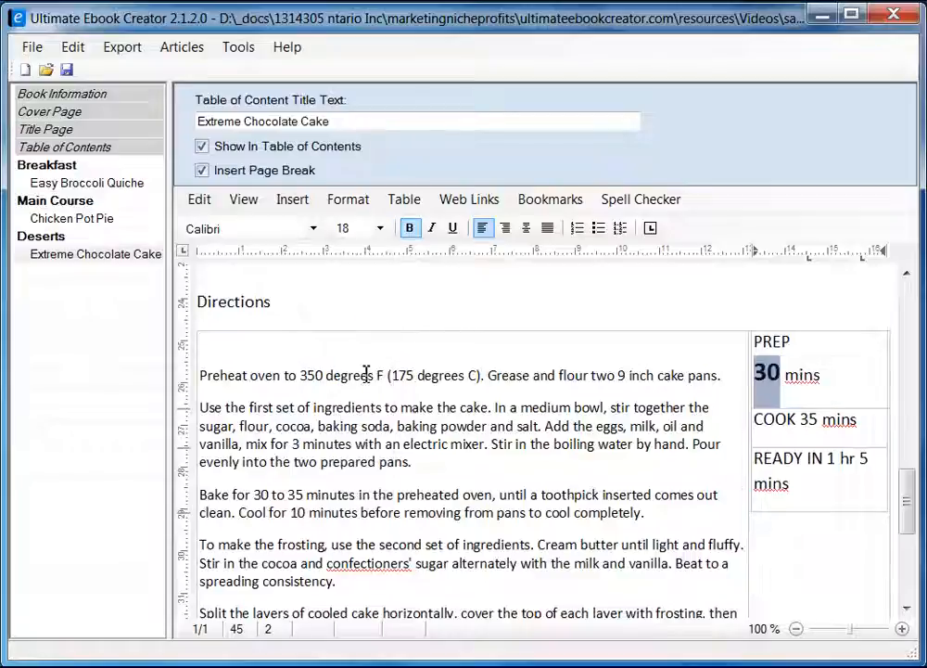
pyautogui.click(380, 228)
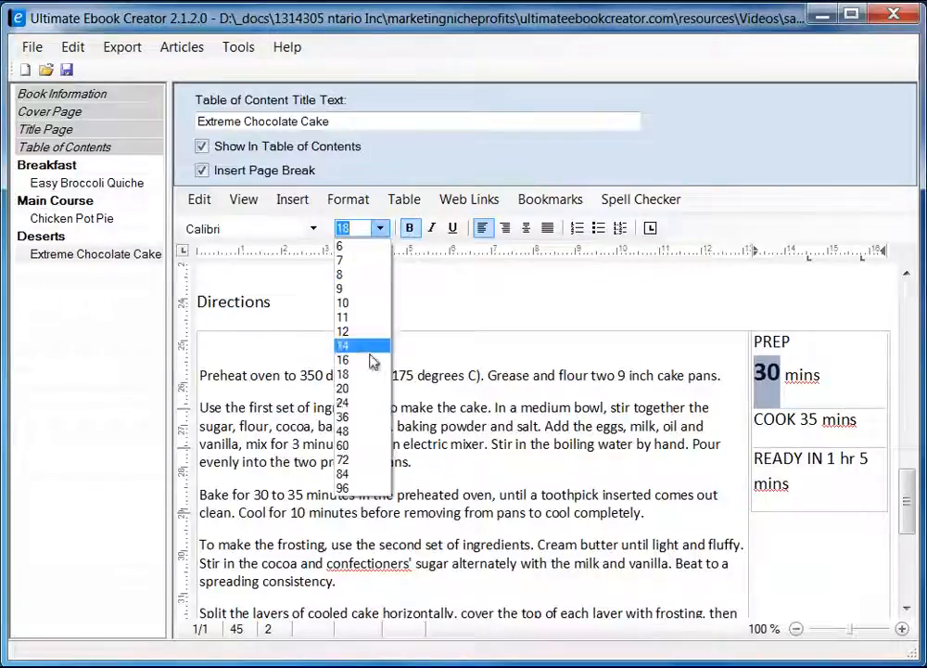
pyautogui.click(362, 406)
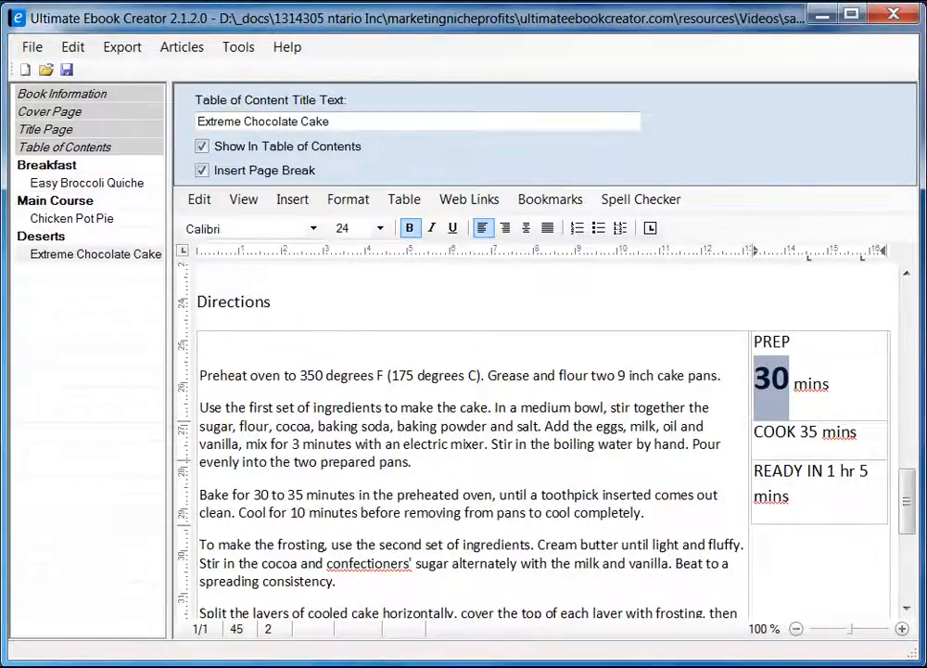
pyautogui.hotkey('alt', 'Tab')
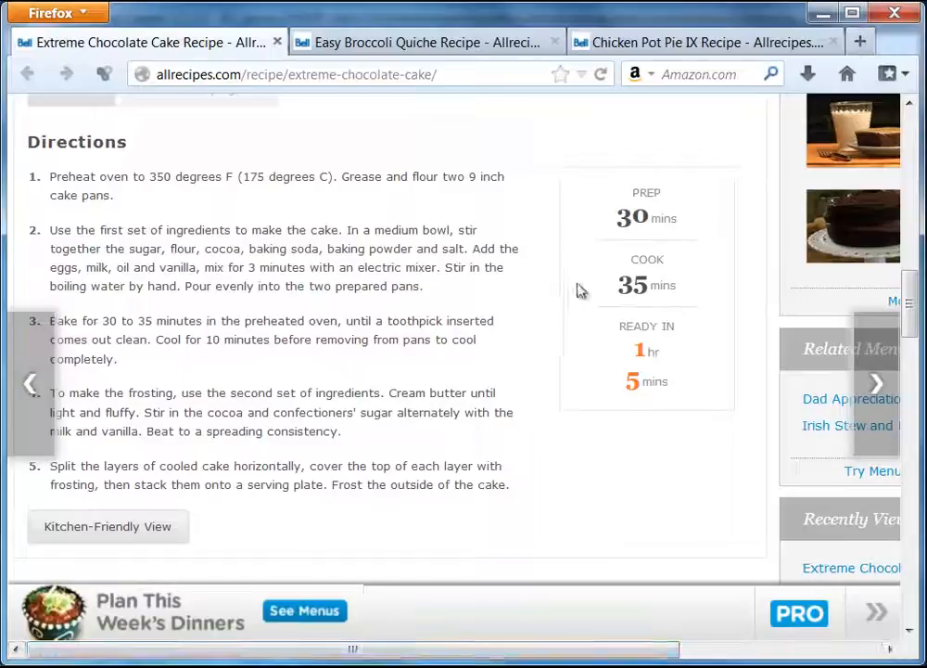
pyautogui.click(824, 14)
pyautogui.click(837, 390)
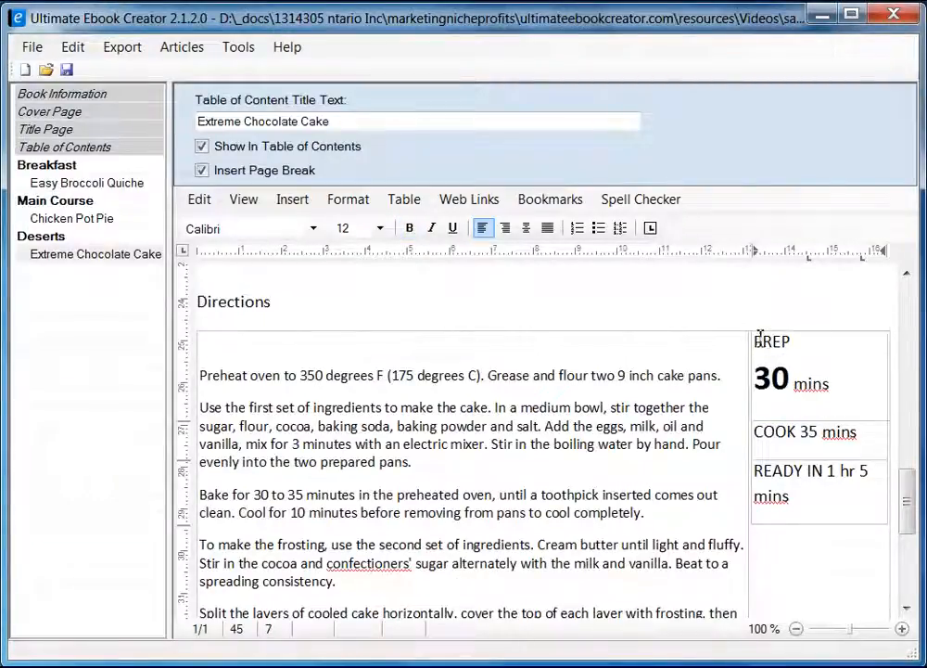
# Select the timing column and center its PREP, COOK and READY IN text.
pyautogui.click(820, 327)
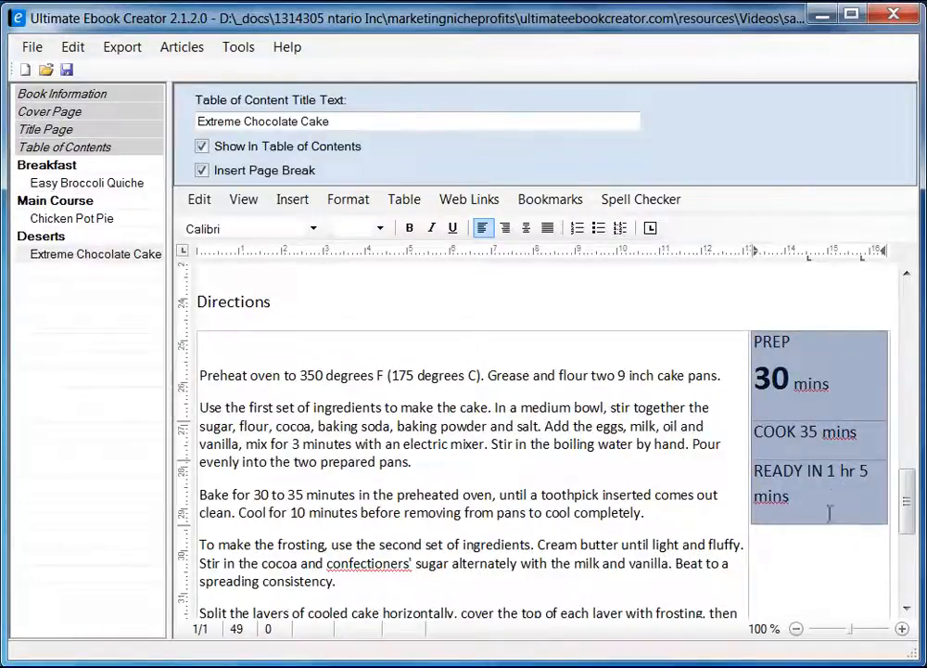
pyautogui.rightClick(796, 341)
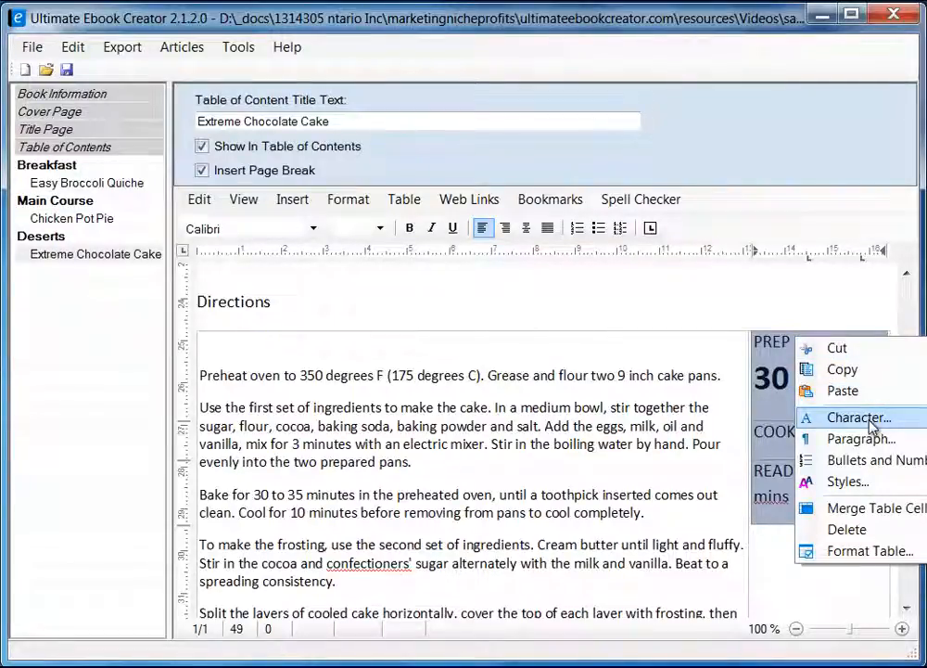
pyautogui.click(870, 555)
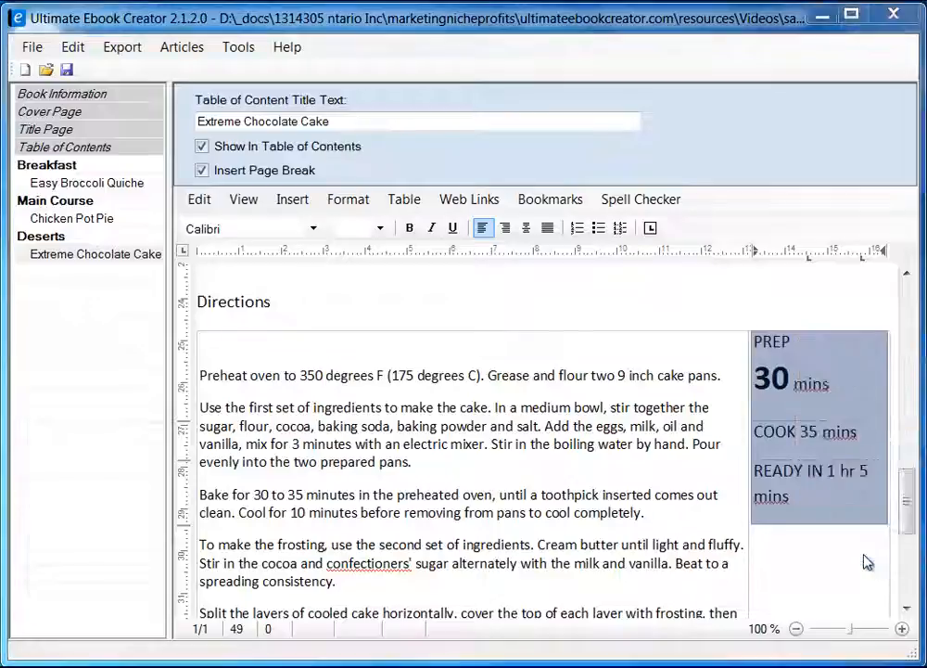
pyautogui.moveTo(368, 146); pyautogui.dragTo(533, 149)
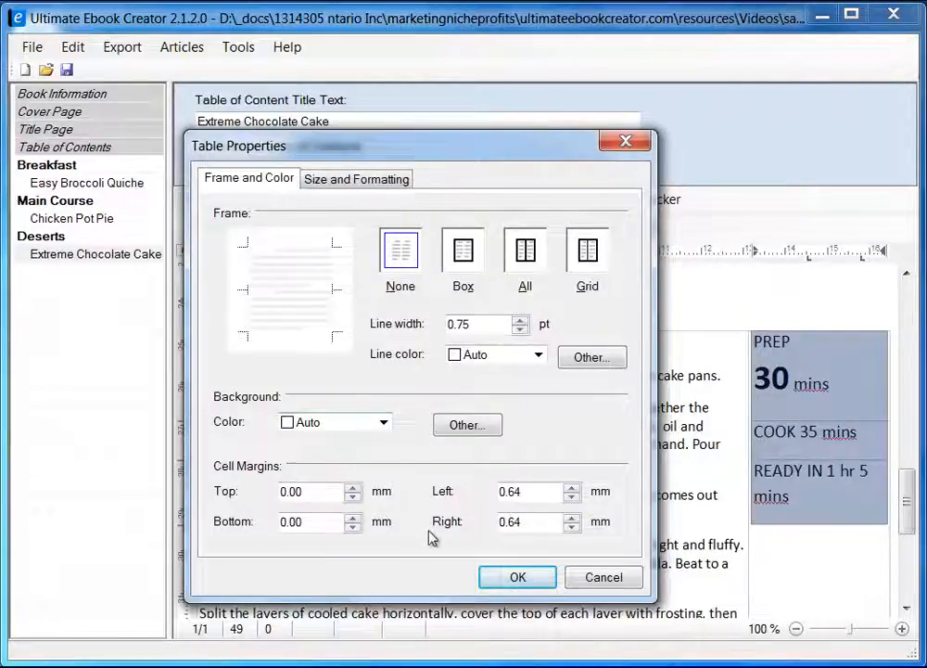
pyautogui.click(605, 578)
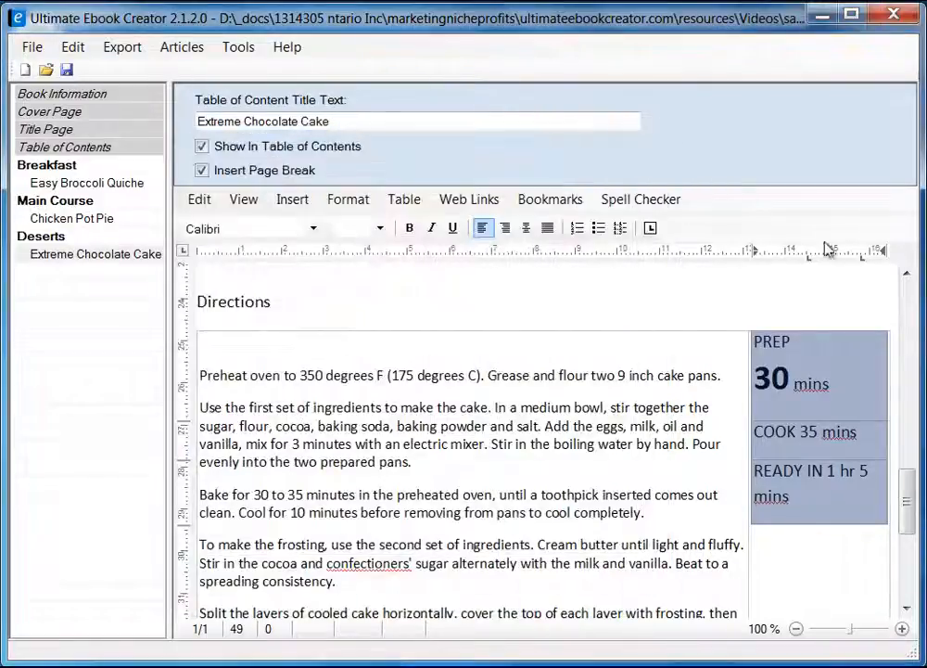
pyautogui.click(527, 228)
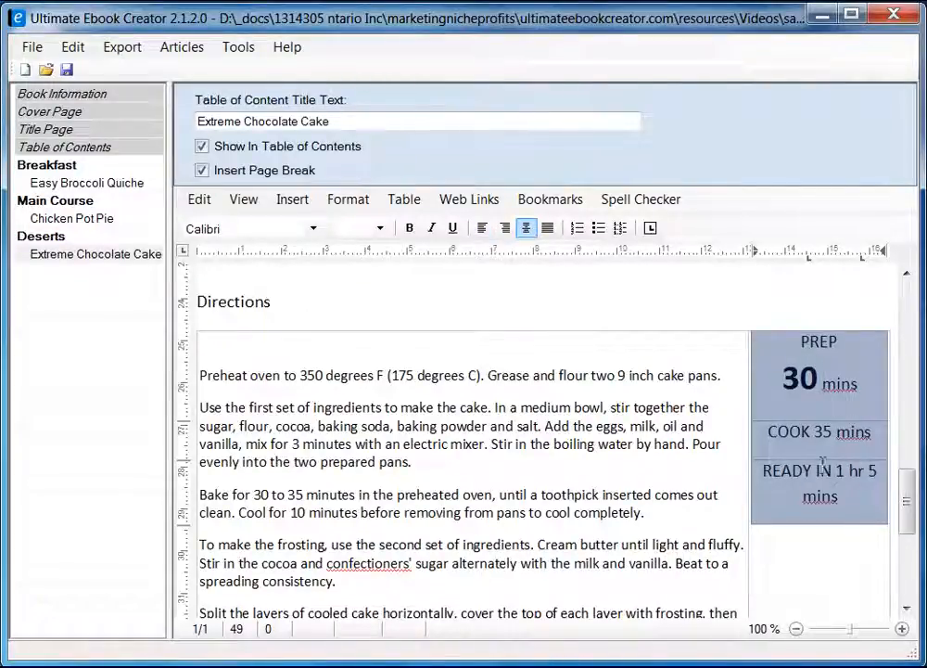
pyautogui.click(814, 432)
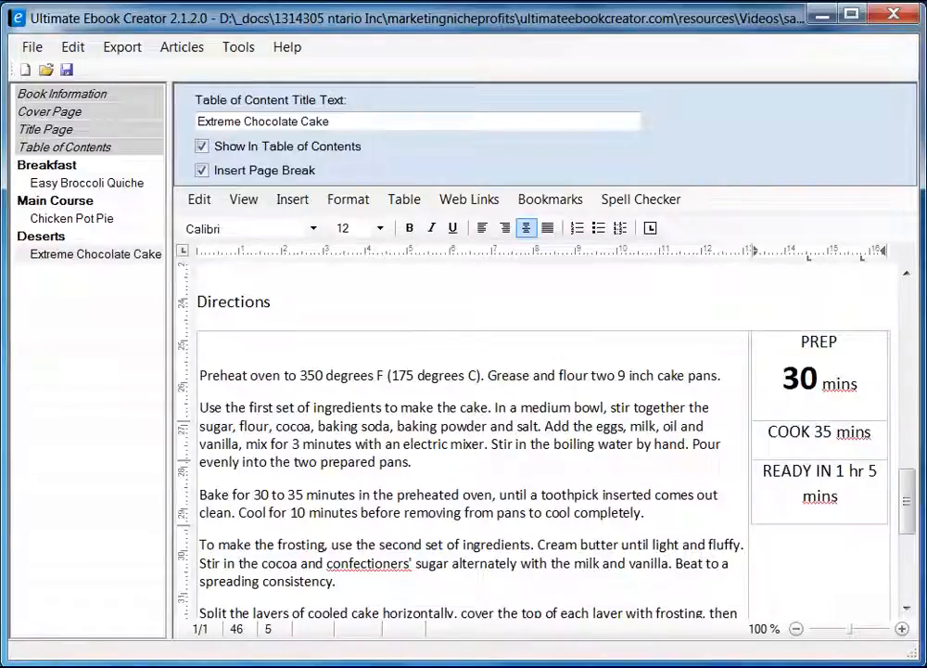
# Put '35 mins' on its own line under COOK and make the 35 bold at 24 pt.
pyautogui.click(167, 664)
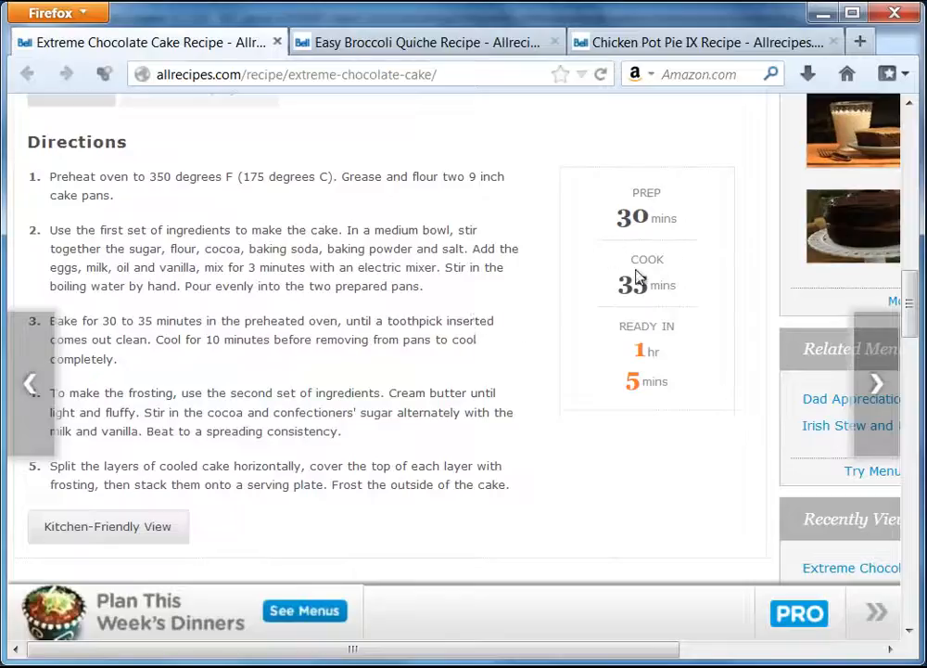
pyautogui.click(821, 13)
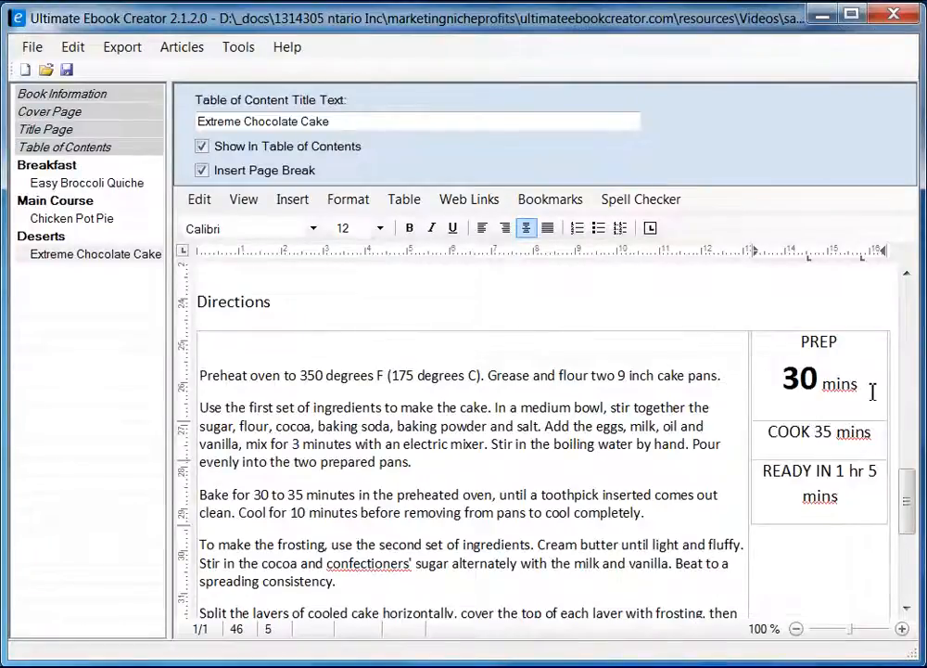
pyautogui.press('Return')
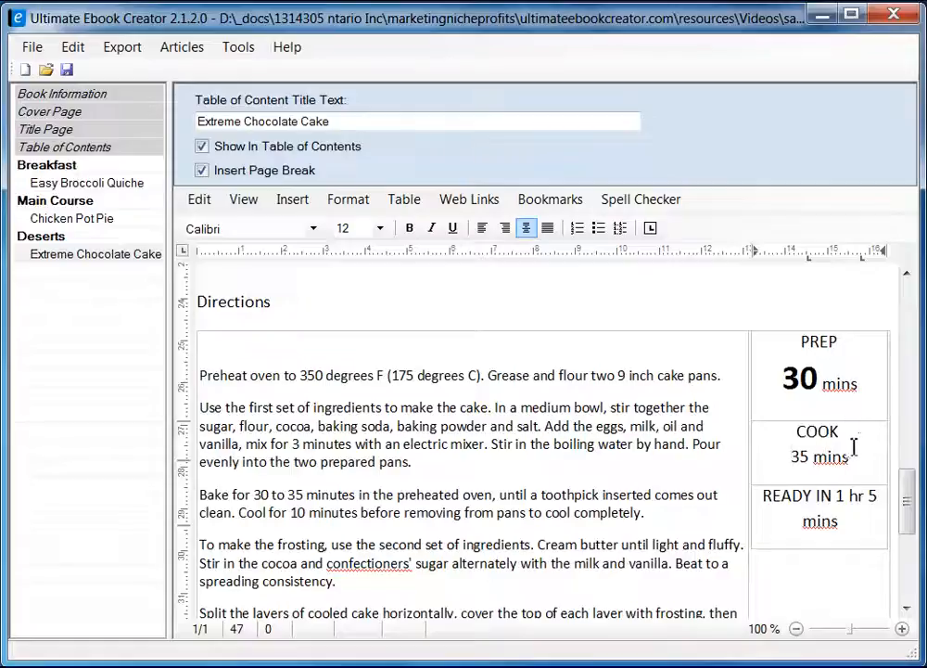
pyautogui.moveTo(810, 456); pyautogui.dragTo(793, 456)
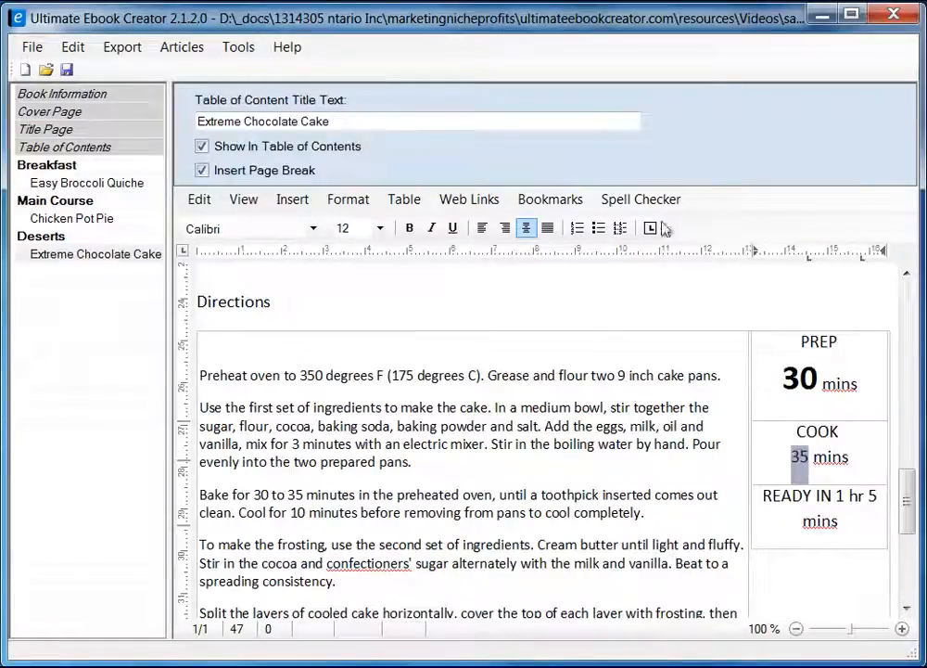
pyautogui.click(409, 229)
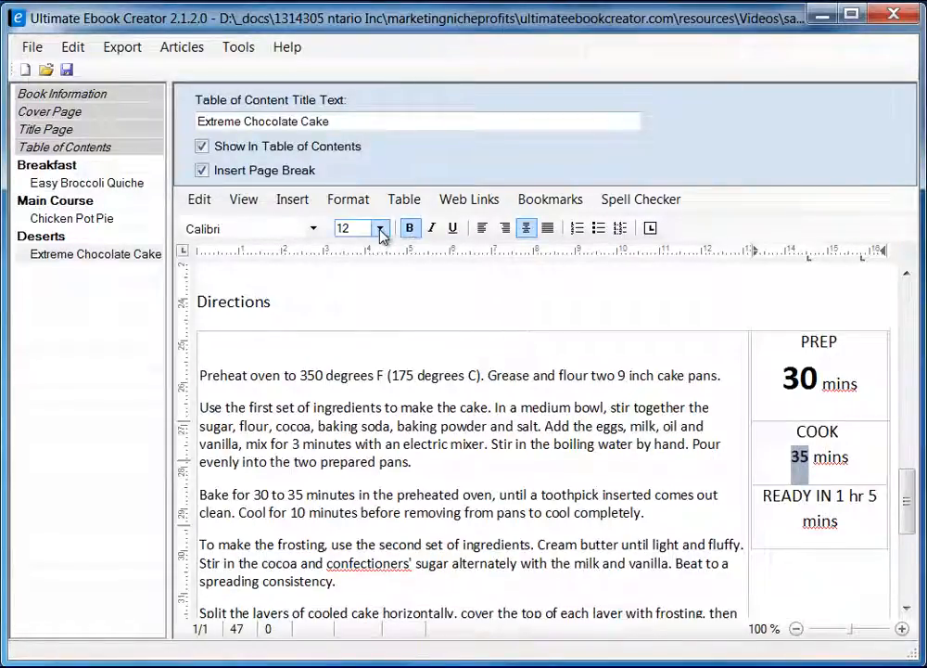
pyautogui.click(795, 380)
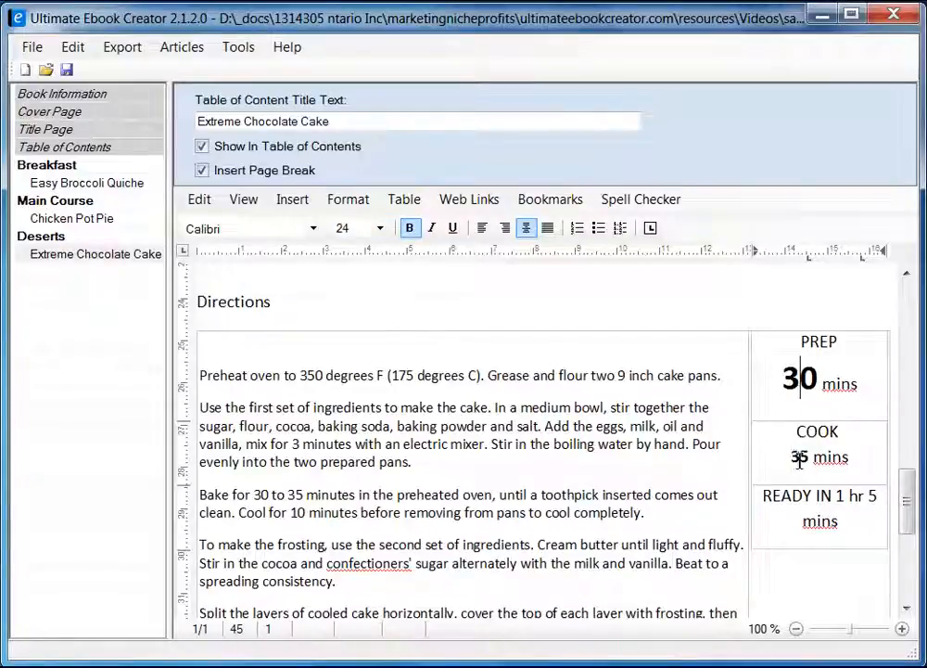
pyautogui.moveTo(807, 456); pyautogui.dragTo(791, 456)
pyautogui.click(381, 228)
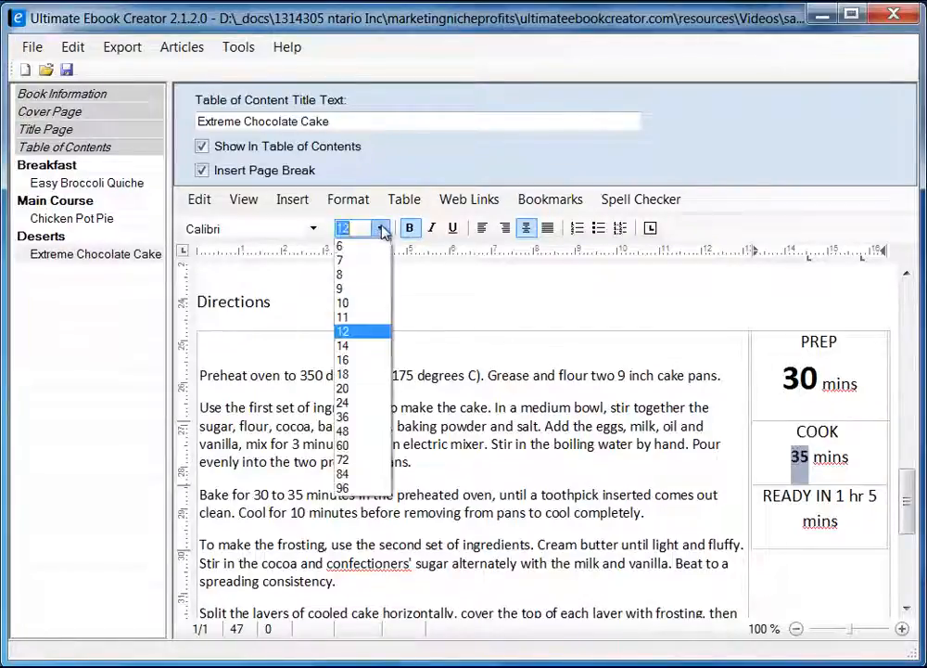
pyautogui.click(365, 402)
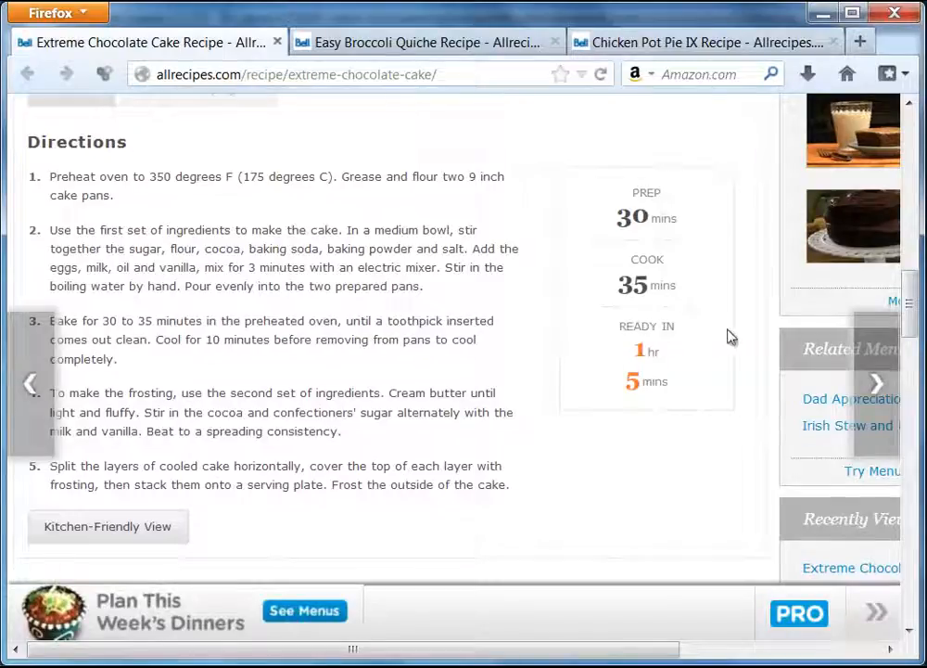
# Split READY IN's time into '1 hr' and '5 mins' lines and make the 1 bold at 24 pt.
pyautogui.click(820, 14)
pyautogui.click(835, 521)
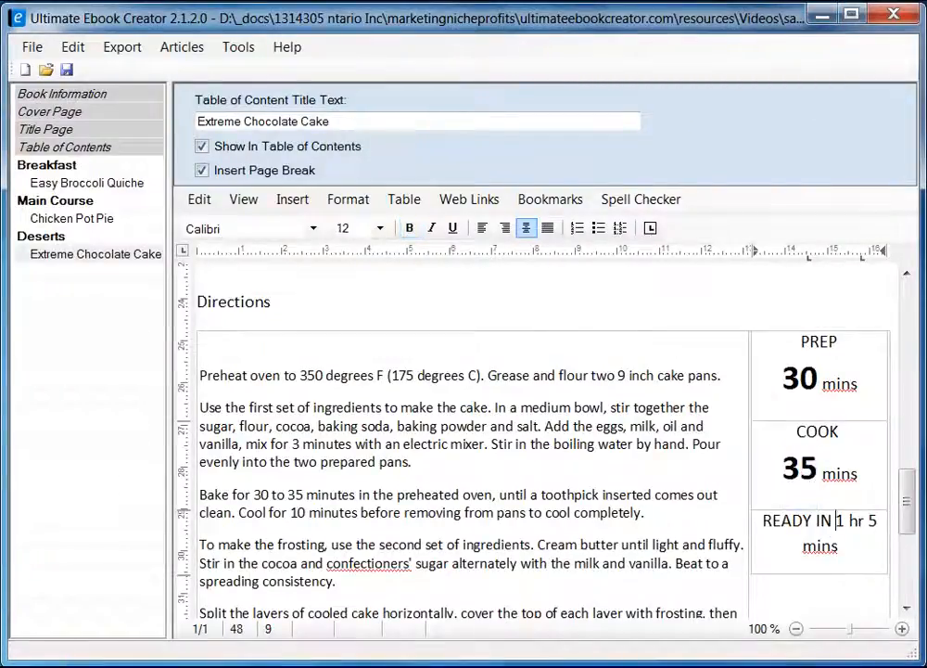
pyautogui.press('Return')
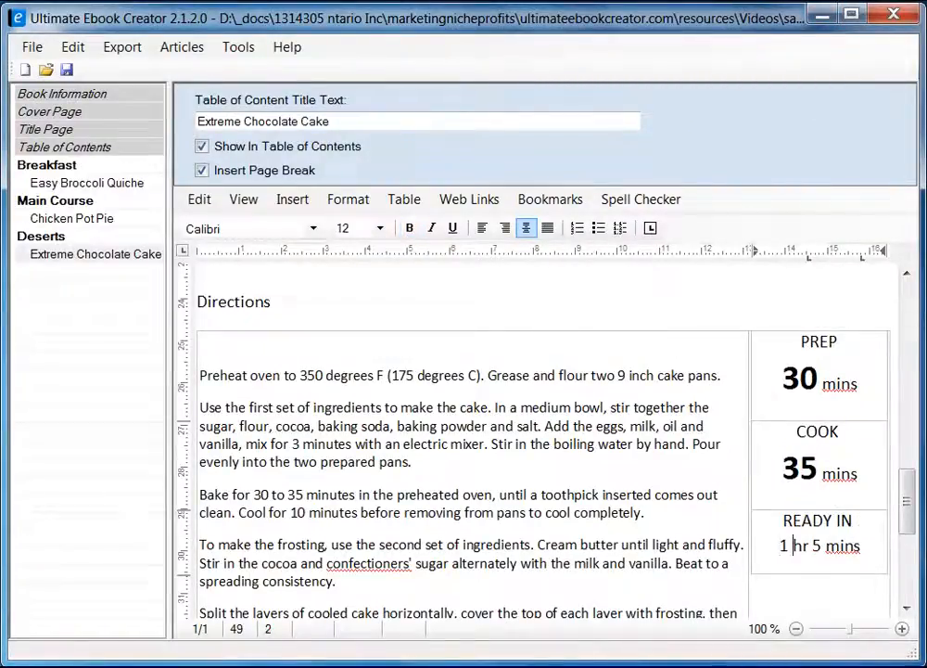
pyautogui.press('Right')
pyautogui.press('Right')
pyautogui.press('Right')
pyautogui.press('Return')
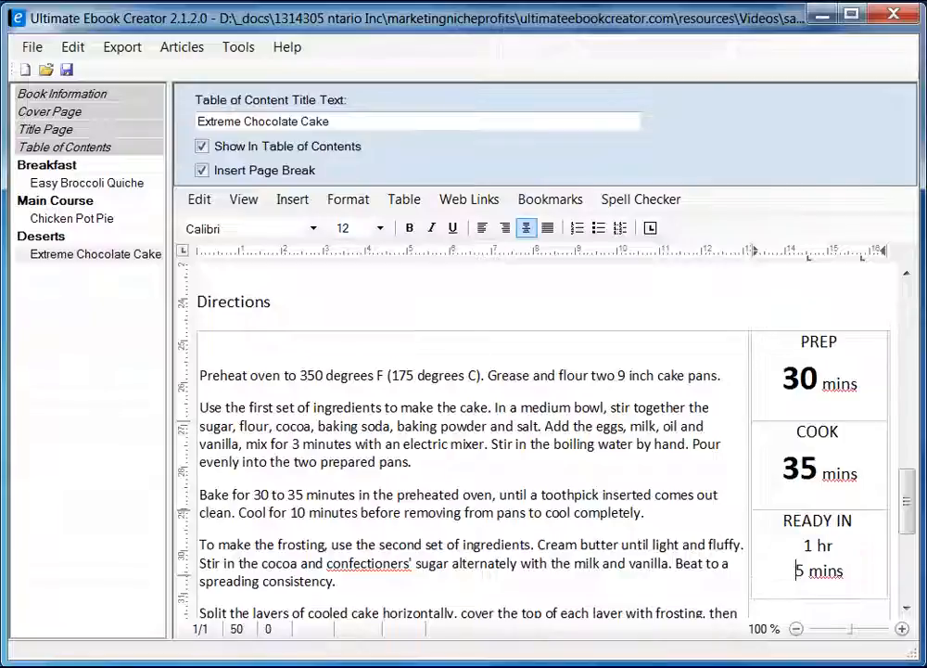
pyautogui.click(809, 545)
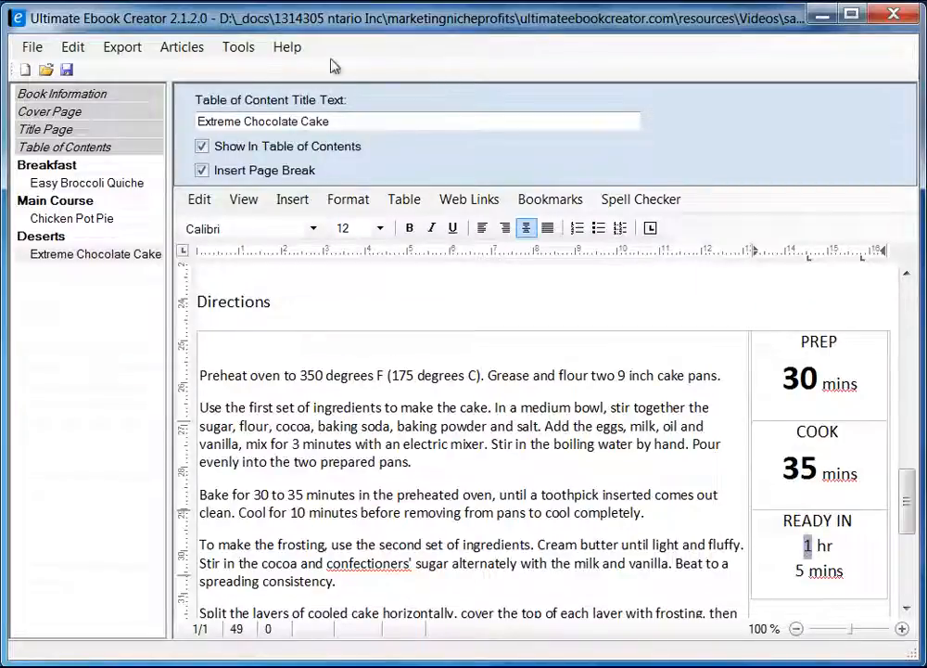
pyautogui.click(409, 227)
pyautogui.click(380, 228)
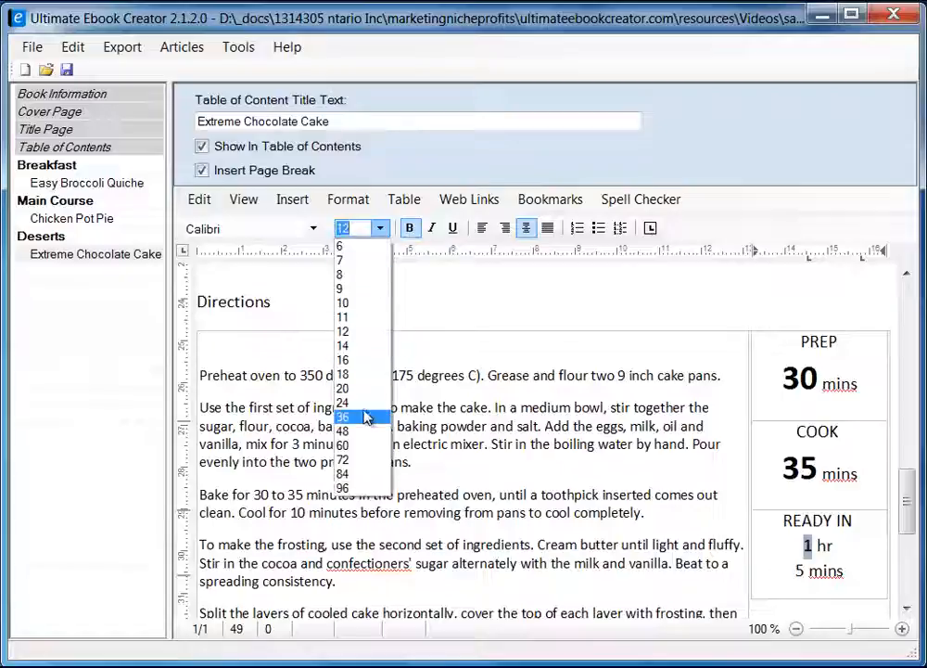
pyautogui.click(367, 403)
# Make the 5 in the READY IN cell bold at 24 pt.
pyautogui.moveTo(806, 594); pyautogui.dragTo(795, 595)
pyautogui.click(409, 228)
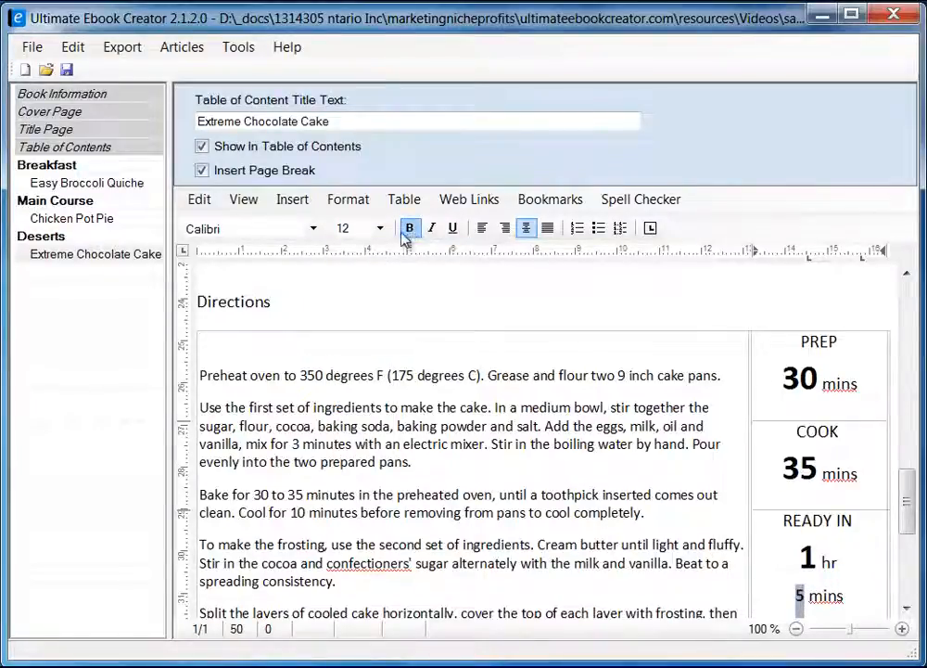
pyautogui.click(380, 228)
pyautogui.click(360, 404)
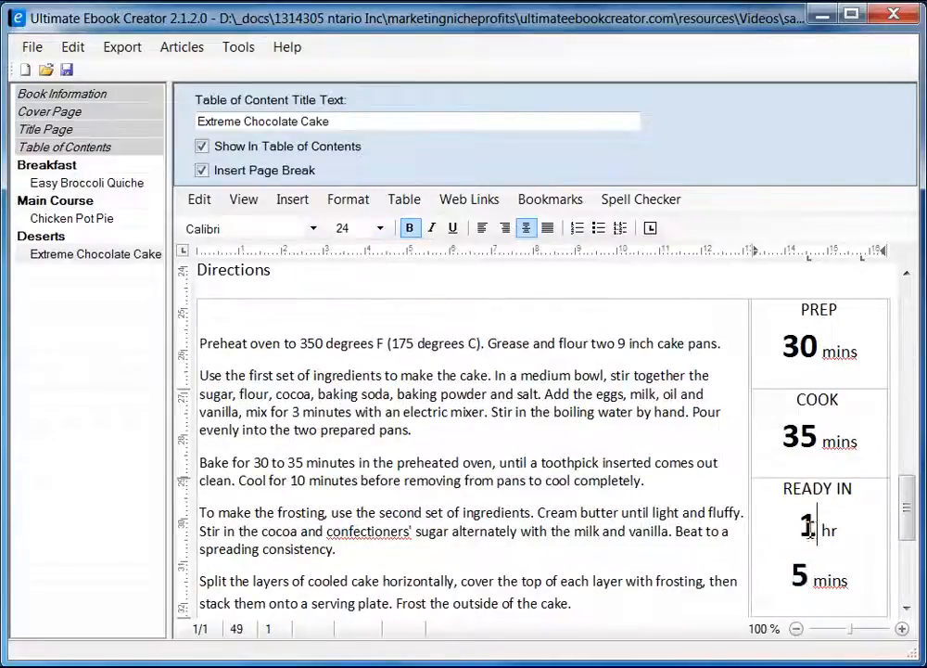
pyautogui.doubleClick(812, 527)
pyautogui.click(343, 199)
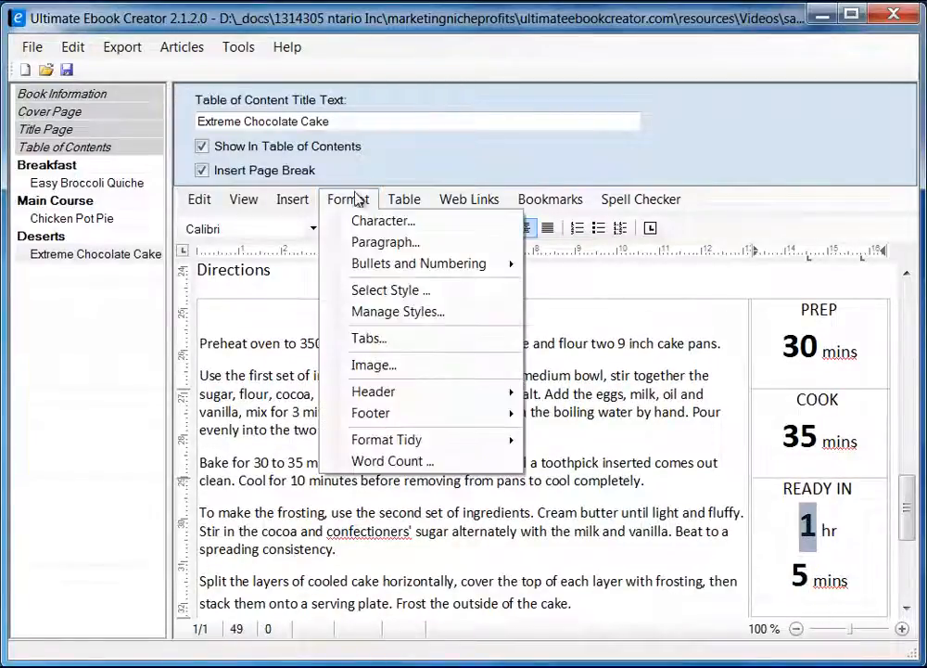
# Set the character colour of the READY IN '1' to orange.
pyautogui.click(380, 220)
pyautogui.moveTo(271, 201); pyautogui.dragTo(435, 198)
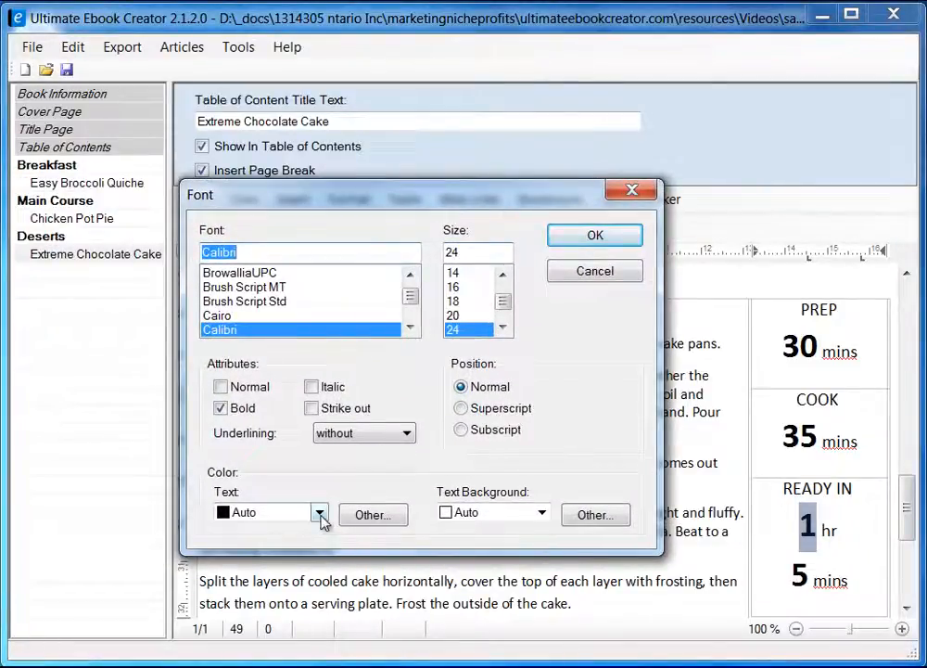
pyautogui.click(367, 515)
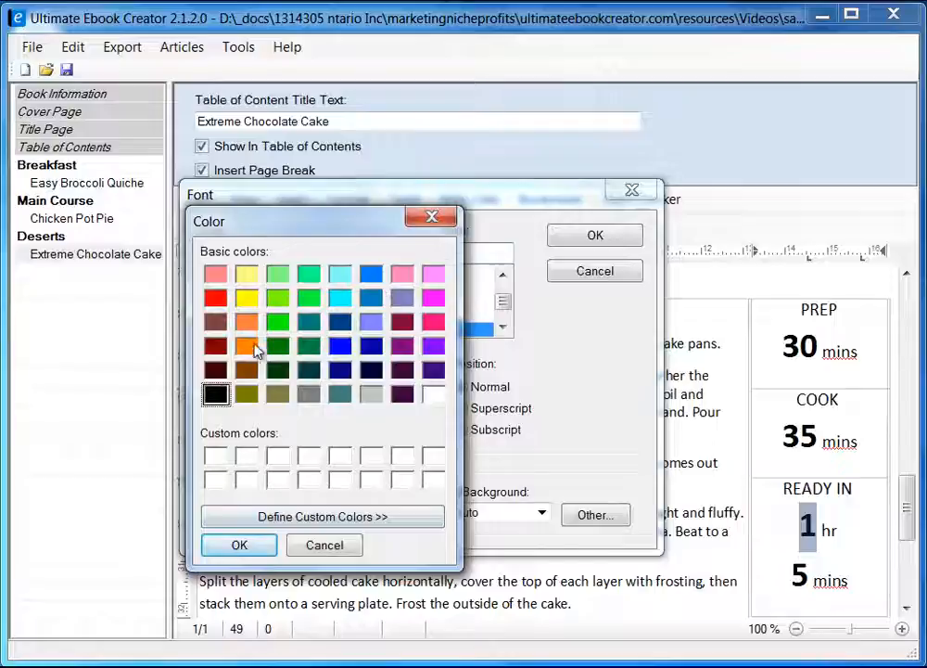
pyautogui.click(249, 347)
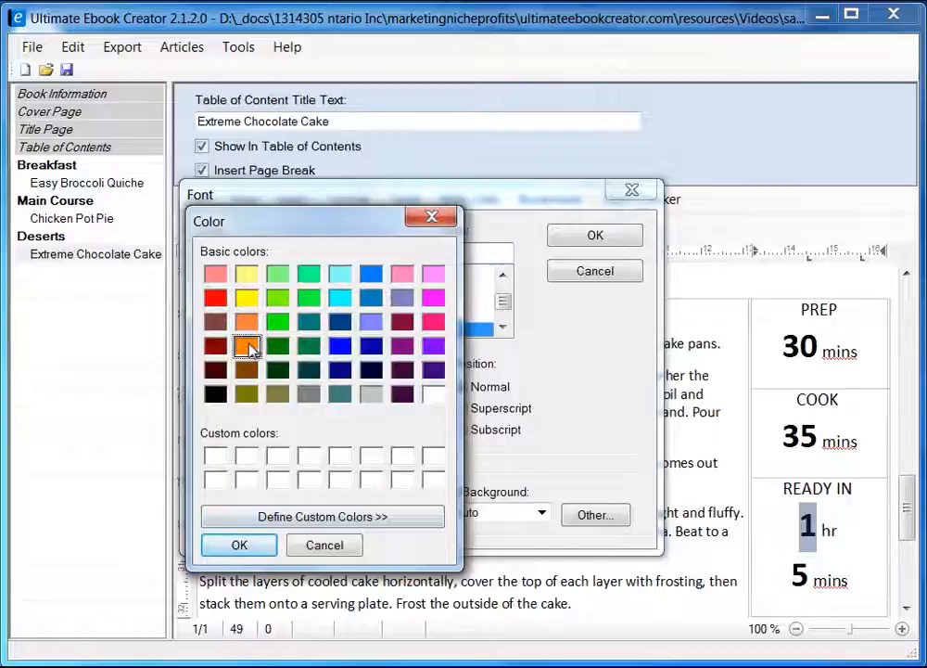
pyautogui.click(239, 545)
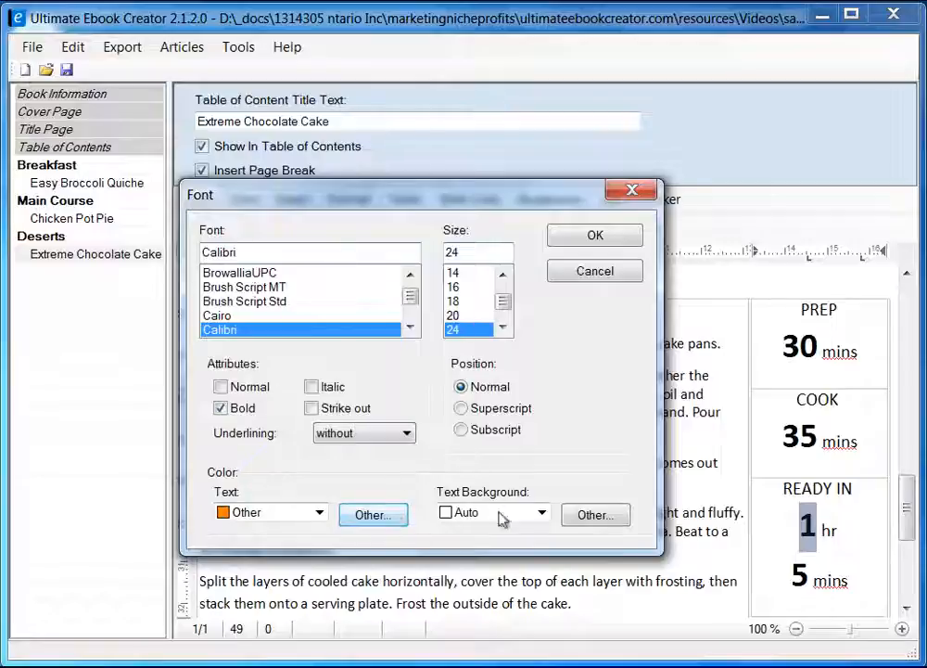
pyautogui.click(606, 248)
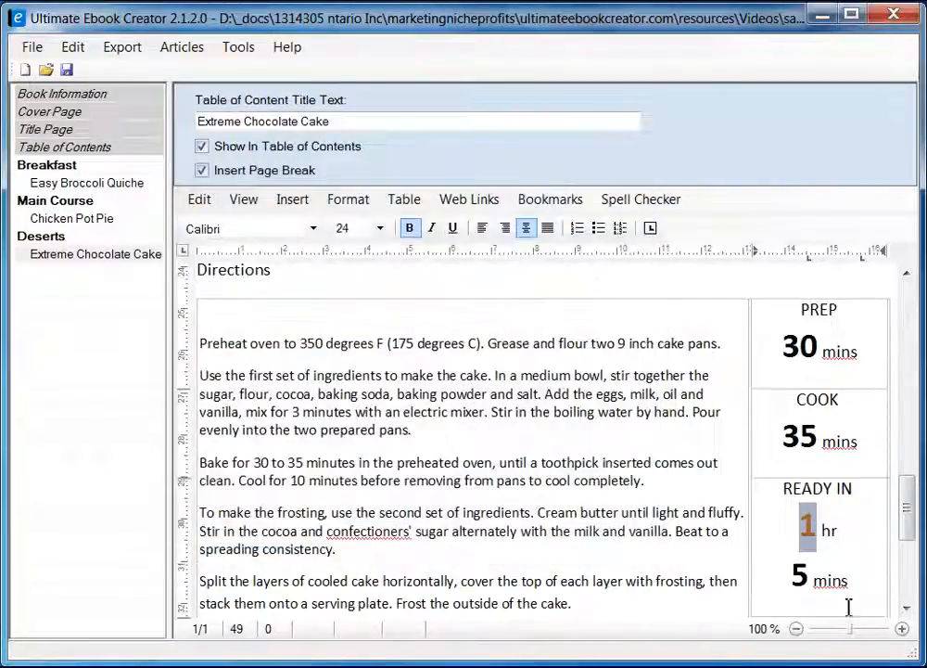
# Colour the '5' before mins orange through Format > Character as well.
pyautogui.moveTo(813, 577); pyautogui.dragTo(792, 577)
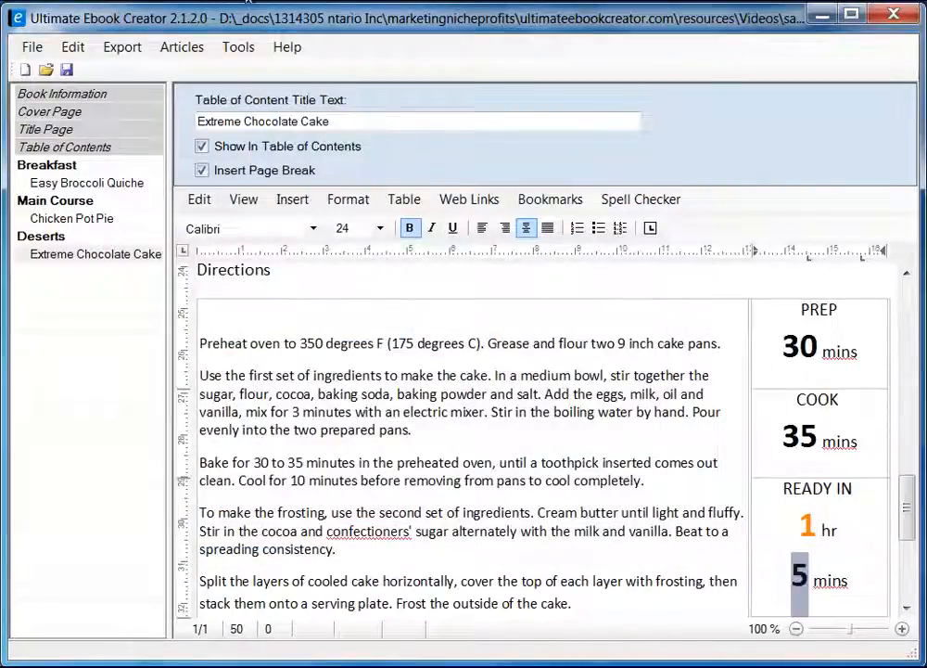
pyautogui.click(348, 199)
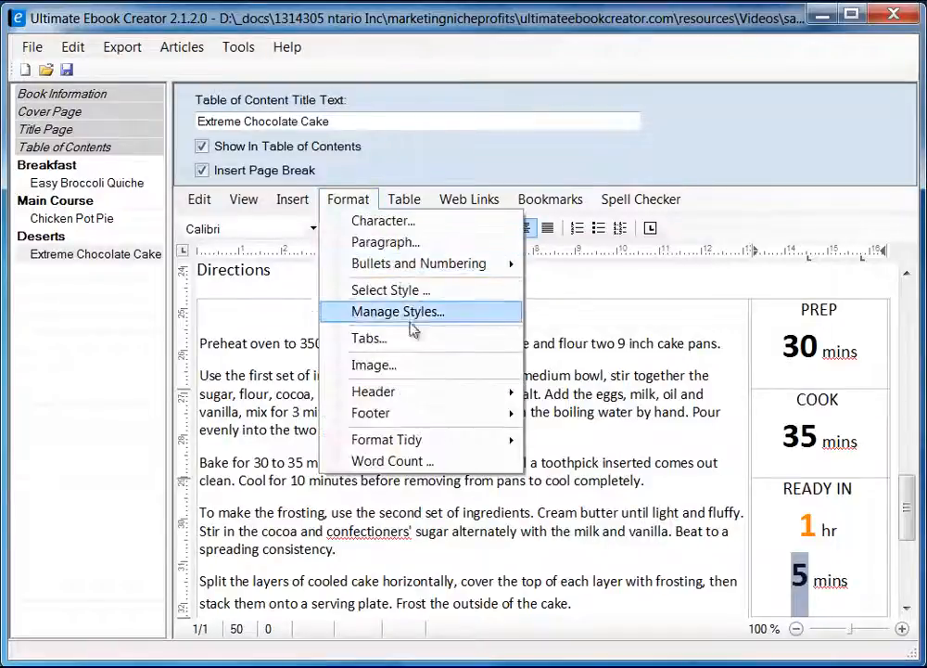
pyautogui.click(401, 221)
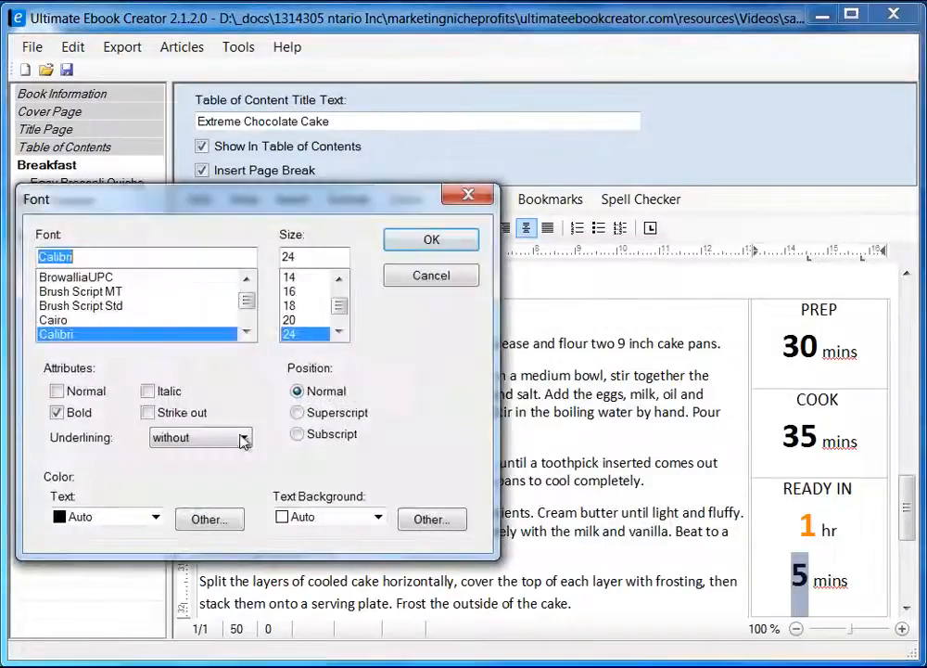
pyautogui.click(156, 520)
pyautogui.click(156, 520)
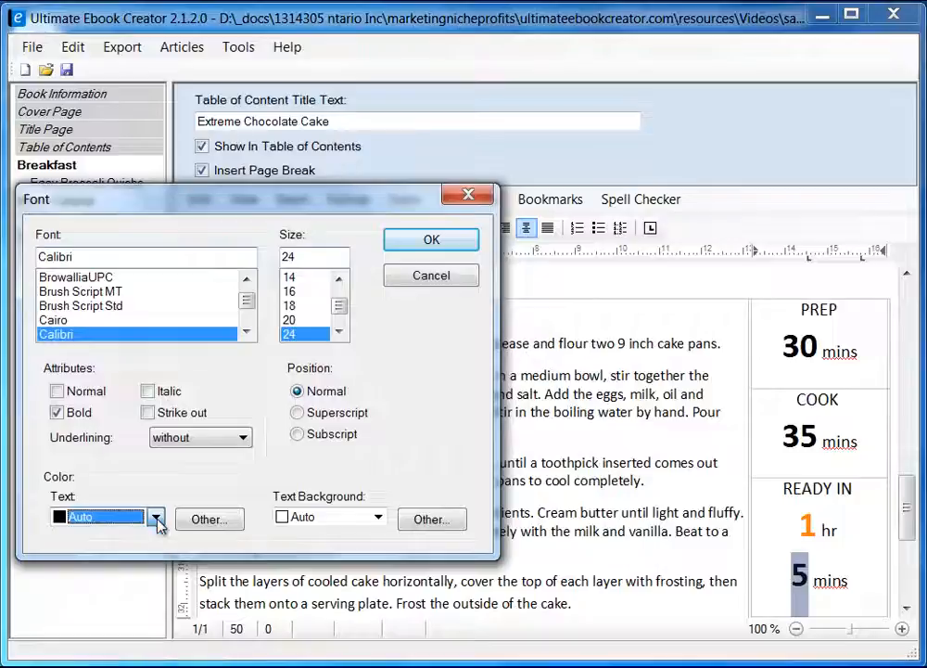
pyautogui.click(205, 518)
pyautogui.click(82, 350)
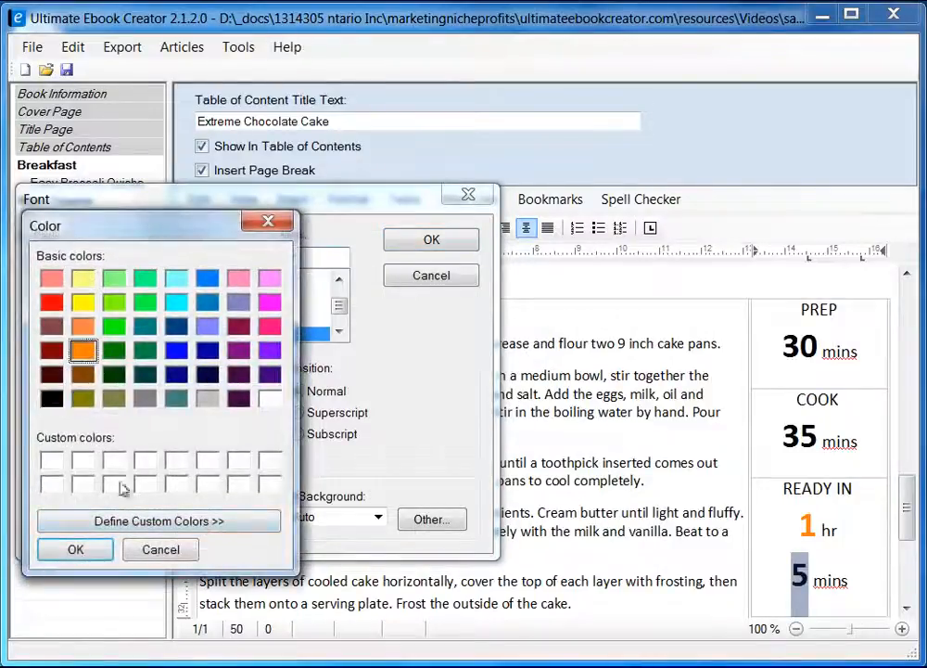
pyautogui.click(100, 555)
pyautogui.click(432, 241)
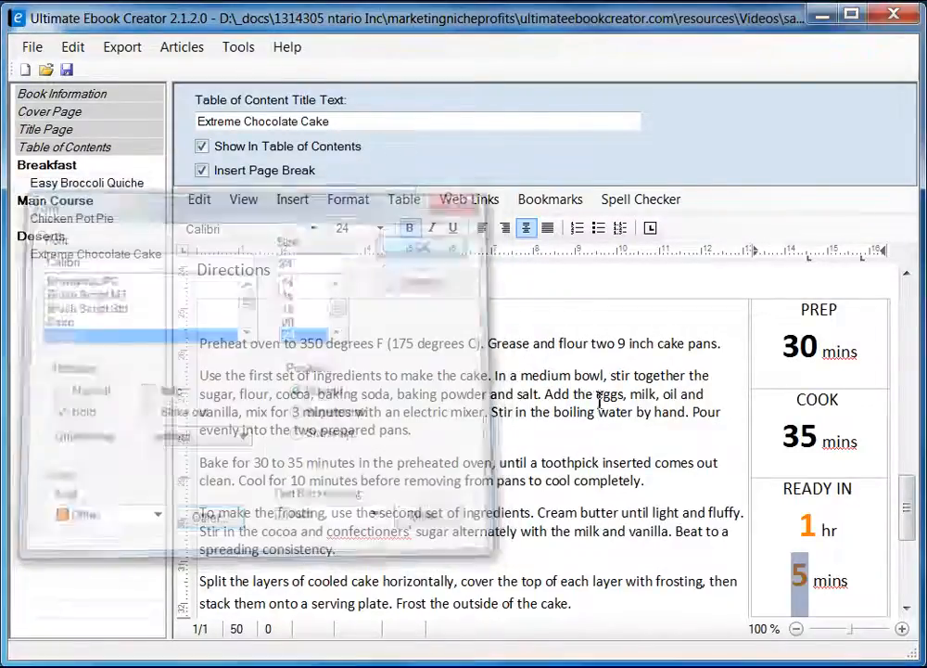
pyautogui.click(853, 581)
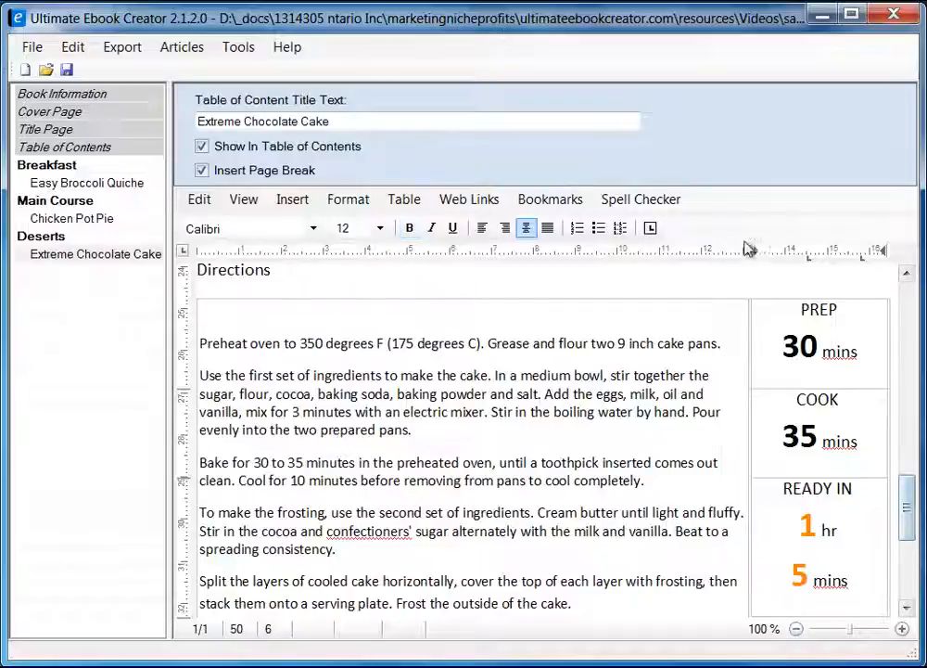
pyautogui.moveTo(909, 522)
pyautogui.mouseDown()
pyautogui.moveTo(907, 533)
pyautogui.moveTo(907, 496)
pyautogui.moveTo(907, 542)
pyautogui.moveTo(909, 520)
pyautogui.mouseUp()
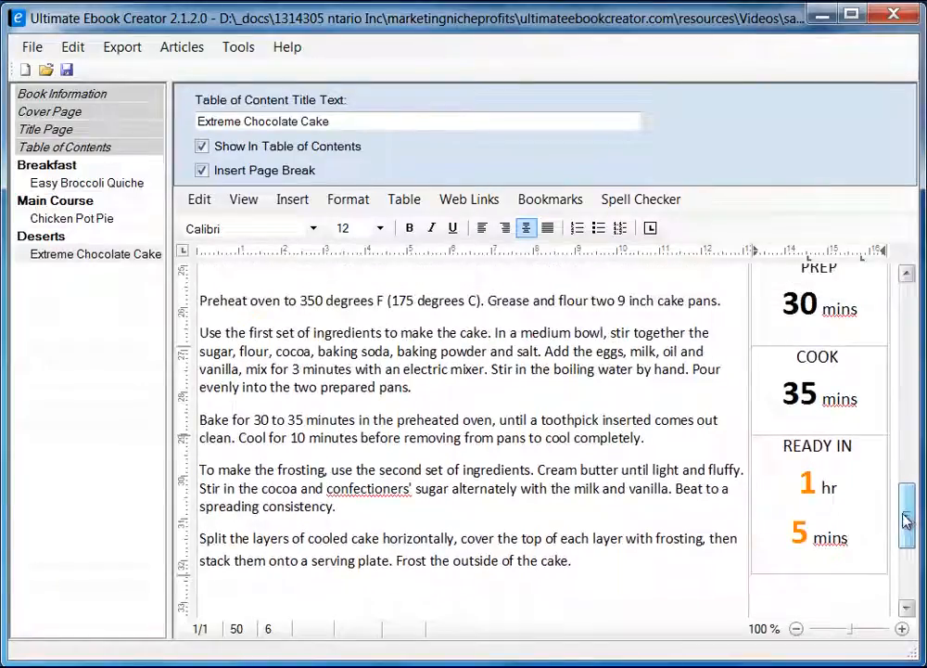
# Replace the misspelled confectioners' with the spelling suggestion confectioner's in the frosting step.
pyautogui.click(375, 488)
pyautogui.rightClick(374, 489)
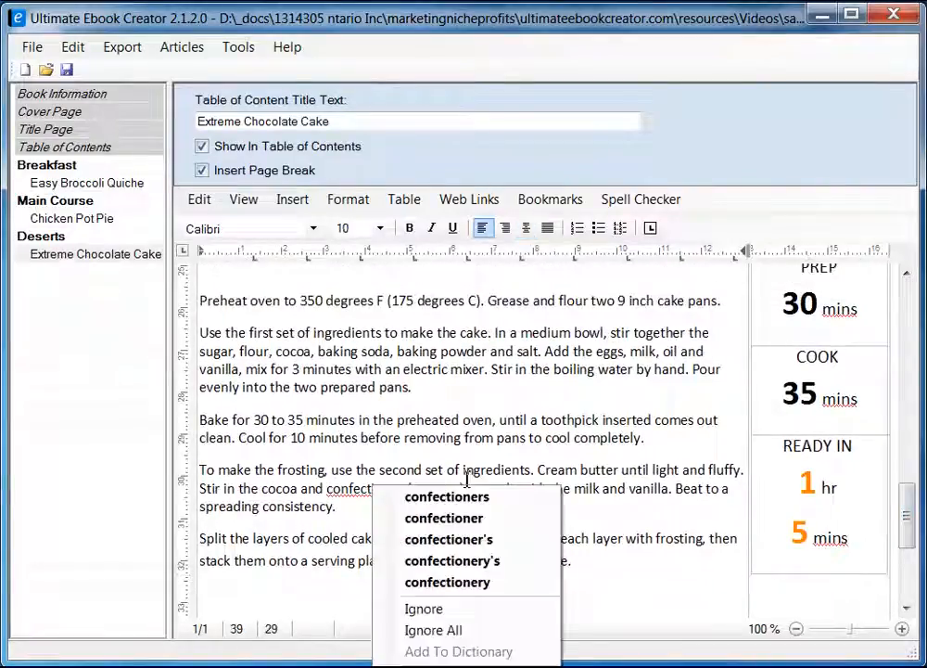
pyautogui.click(501, 539)
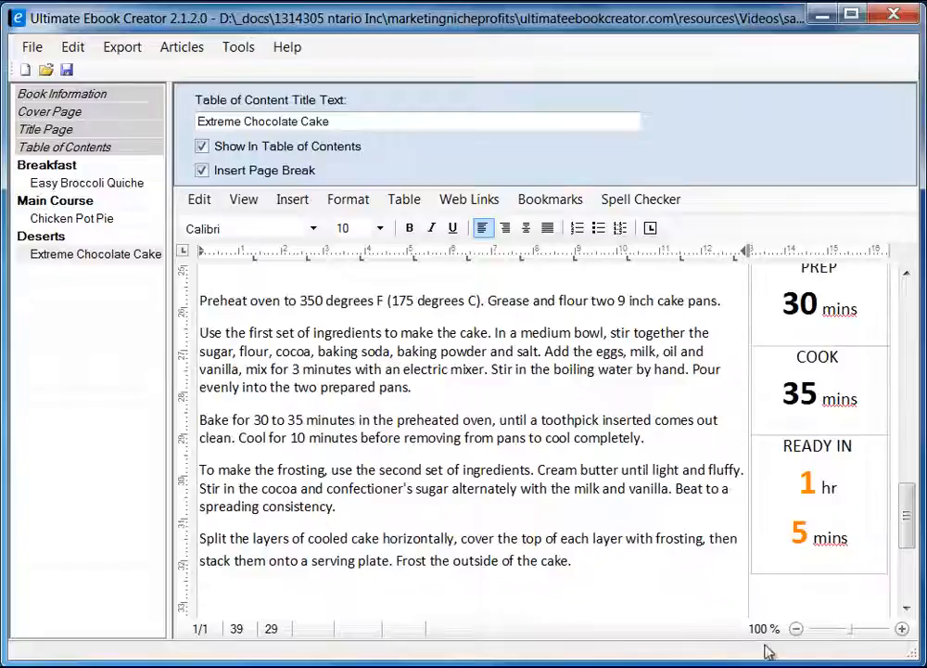
pyautogui.moveTo(910, 528)
pyautogui.mouseDown()
pyautogui.moveTo(910, 554)
pyautogui.moveTo(913, 478)
pyautogui.moveTo(915, 534)
pyautogui.mouseUp()
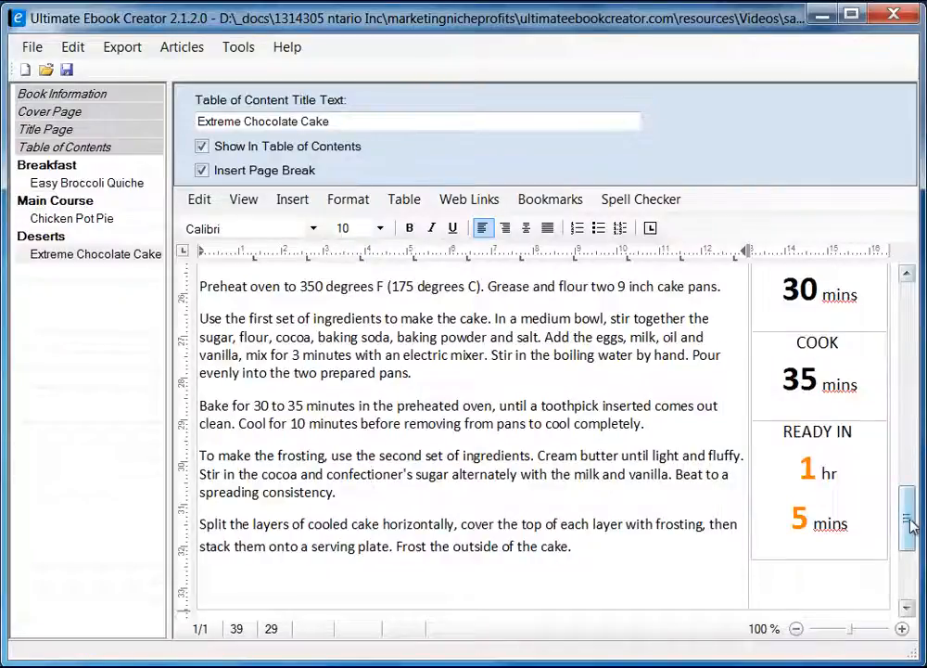
pyautogui.moveTo(911, 517); pyautogui.dragTo(911, 489)
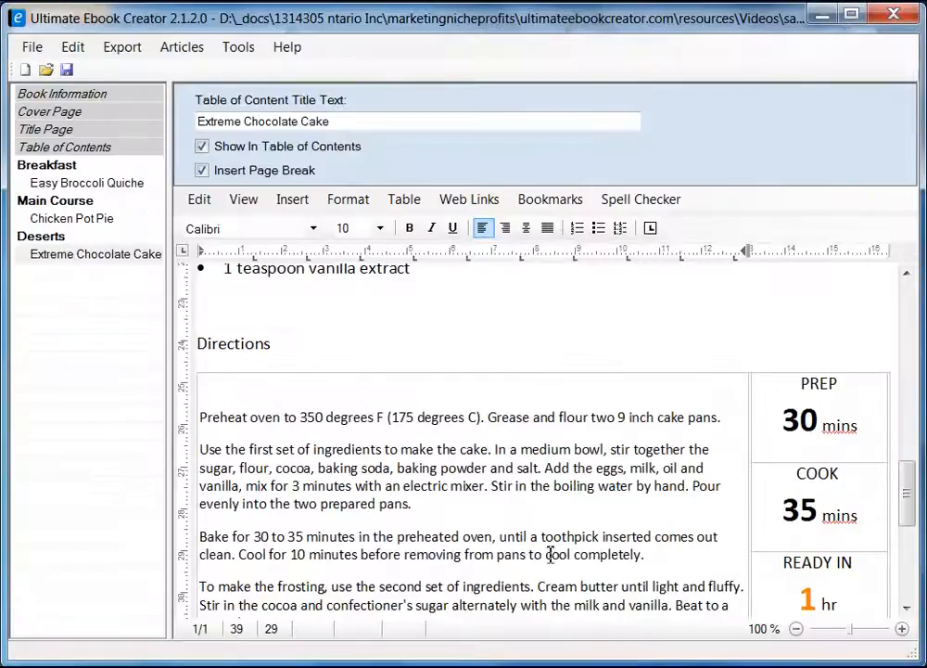
pyautogui.click(869, 426)
pyautogui.click(846, 369)
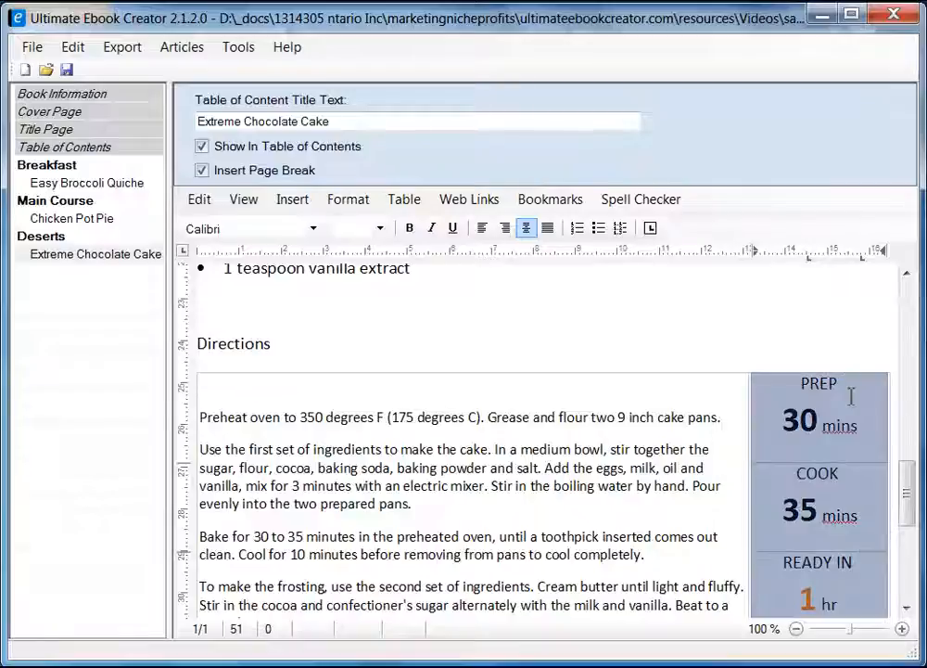
pyautogui.rightClick(849, 397)
pyautogui.click(899, 610)
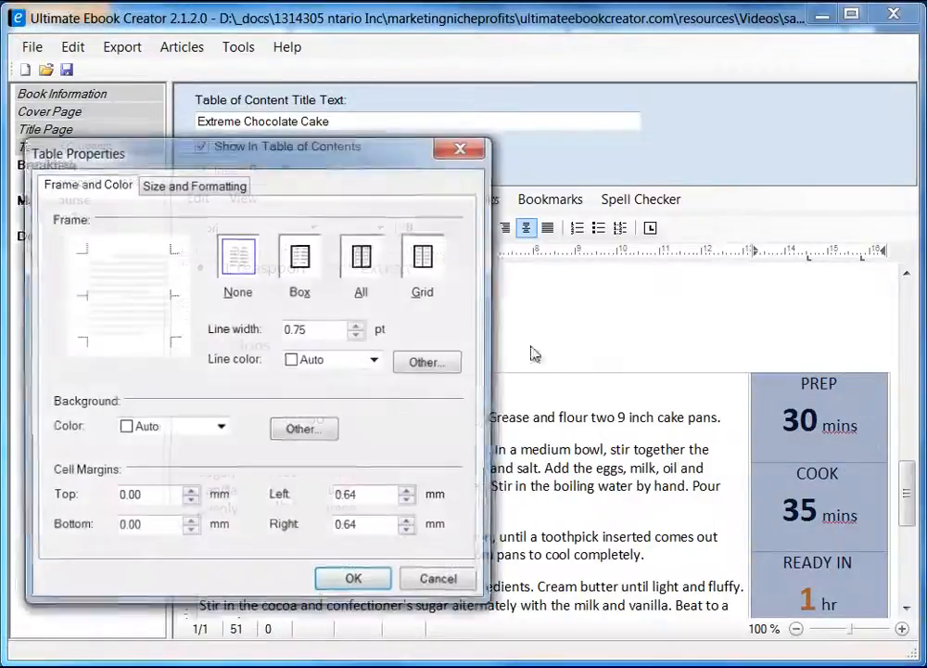
pyautogui.moveTo(357, 169); pyautogui.dragTo(521, 174)
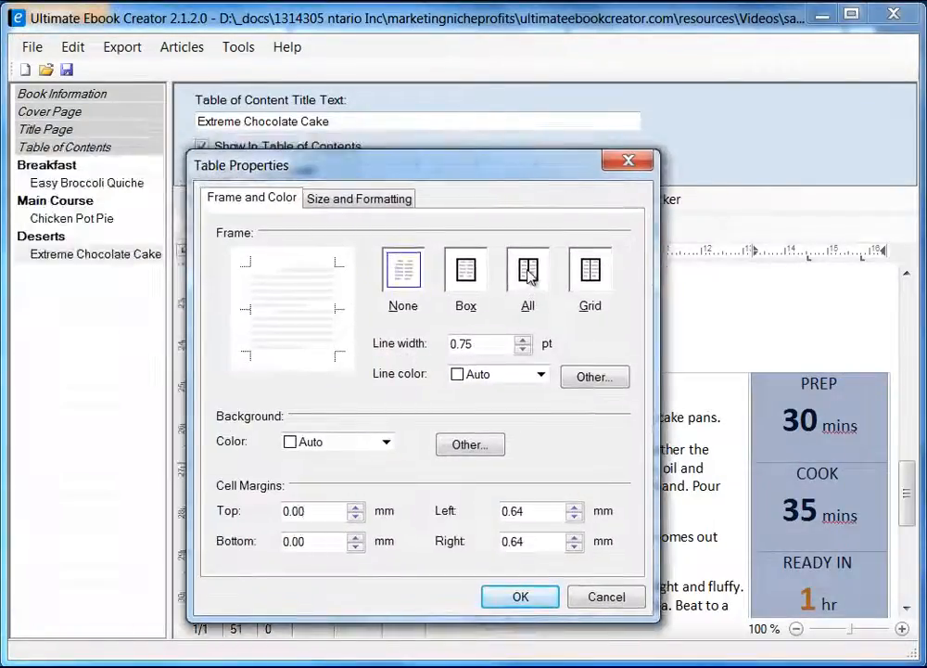
pyautogui.click(473, 291)
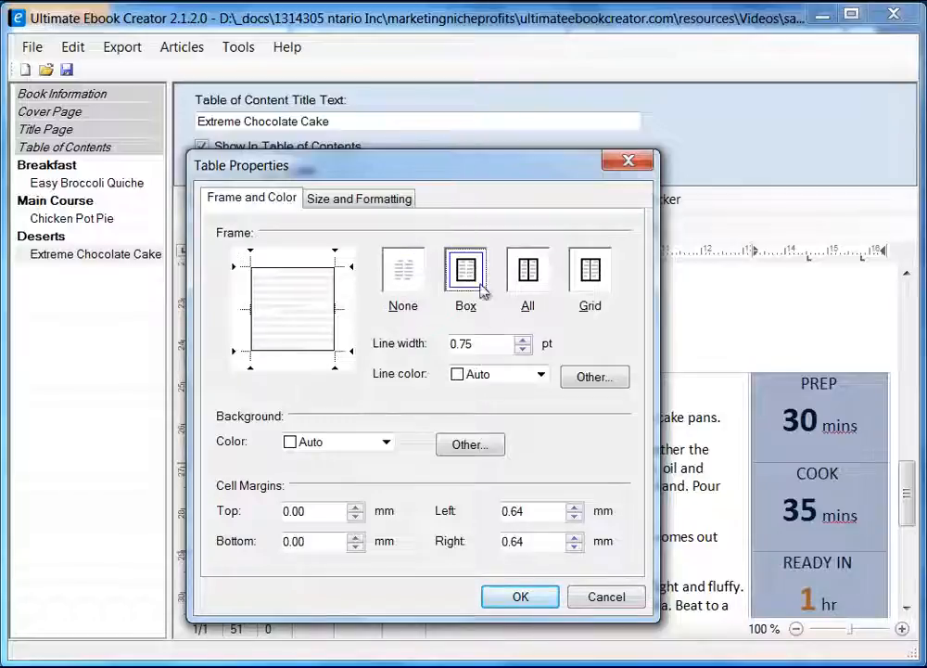
pyautogui.click(520, 598)
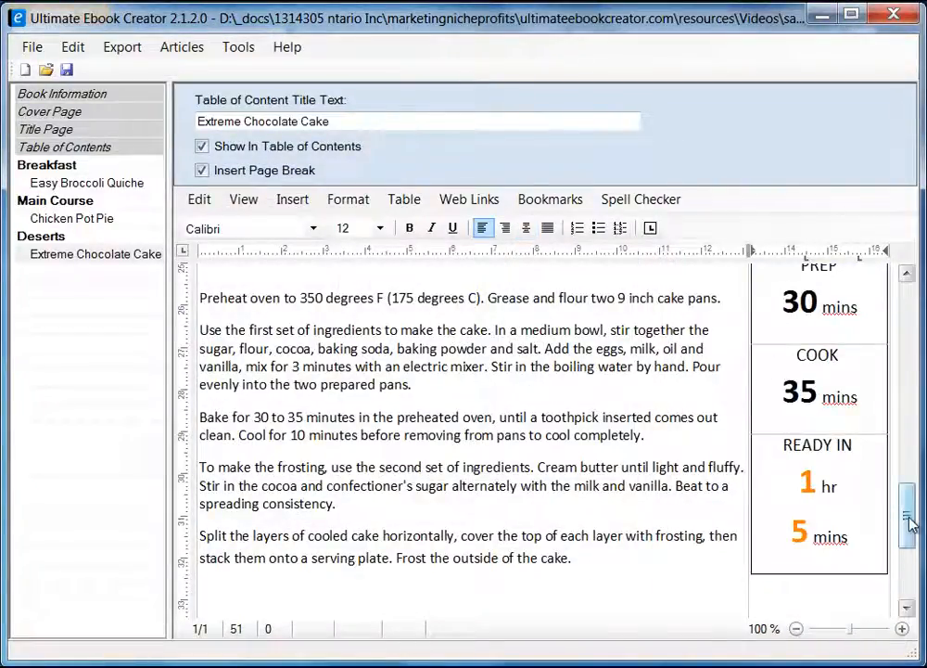
pyautogui.moveTo(907, 521)
pyautogui.mouseDown()
pyautogui.moveTo(906, 491)
pyautogui.moveTo(911, 536)
pyautogui.mouseUp()
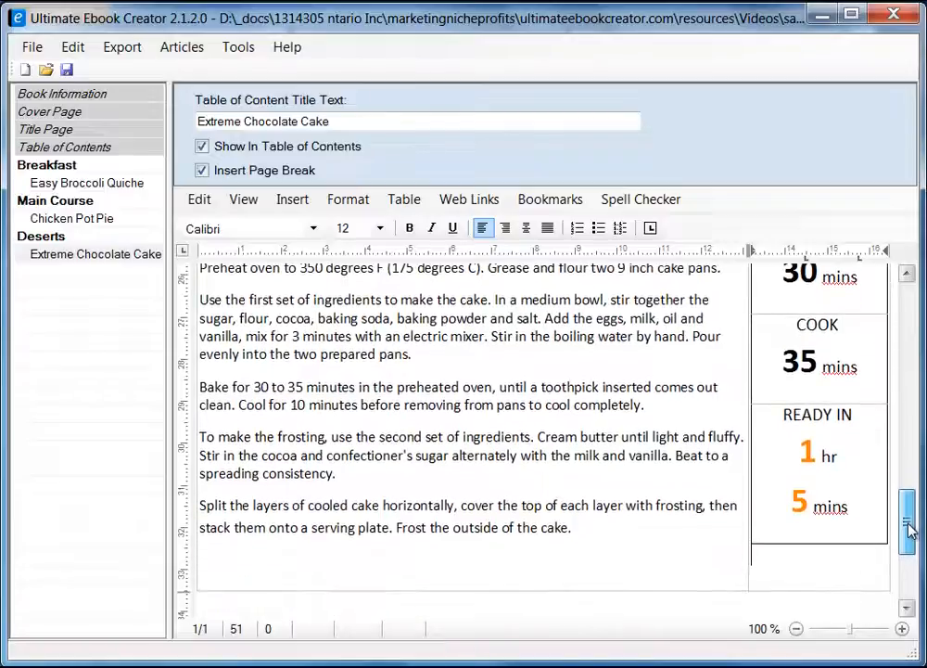
pyautogui.moveTo(750, 564); pyautogui.dragTo(756, 567)
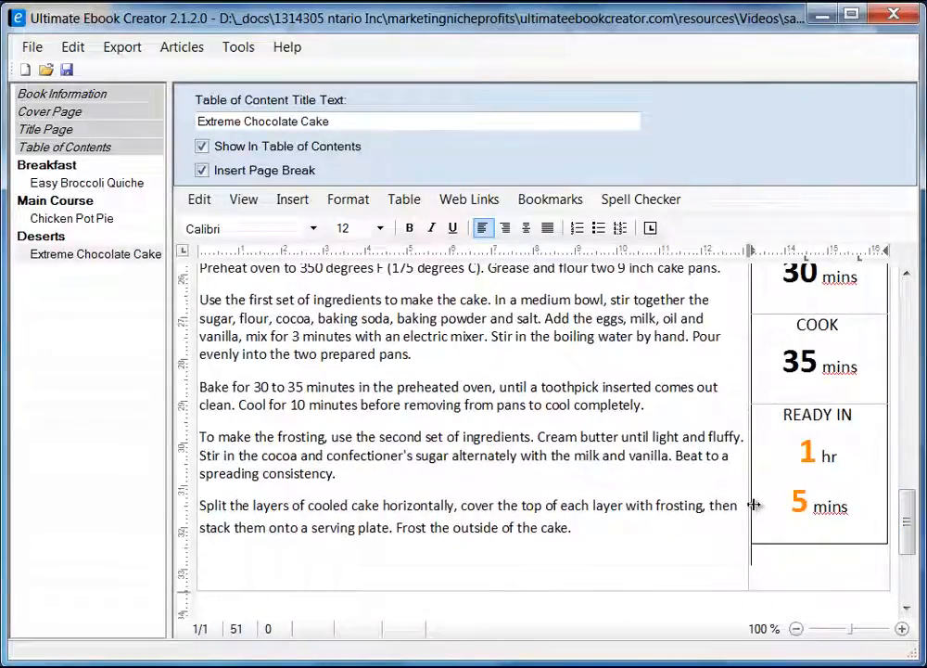
pyautogui.moveTo(753, 505); pyautogui.dragTo(772, 502)
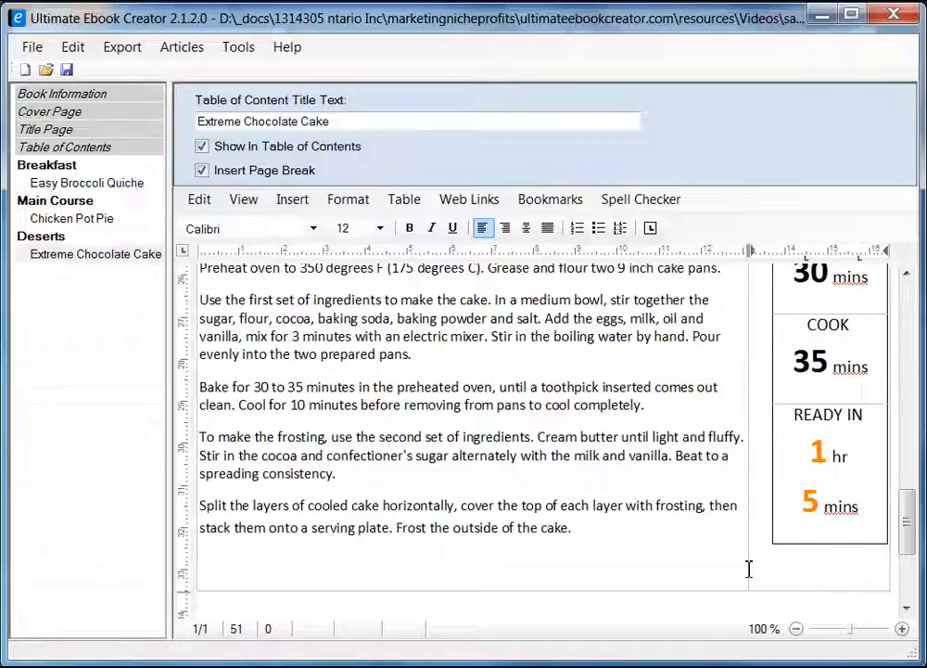
pyautogui.moveTo(750, 565); pyautogui.dragTo(782, 558)
pyautogui.click(717, 556)
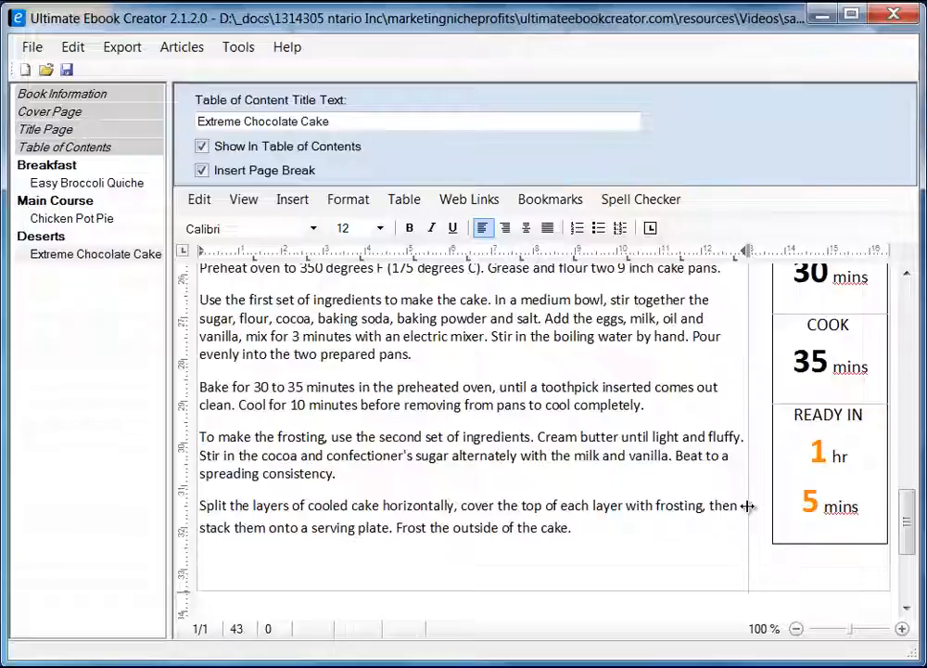
pyautogui.scroll(3, 848, 613)
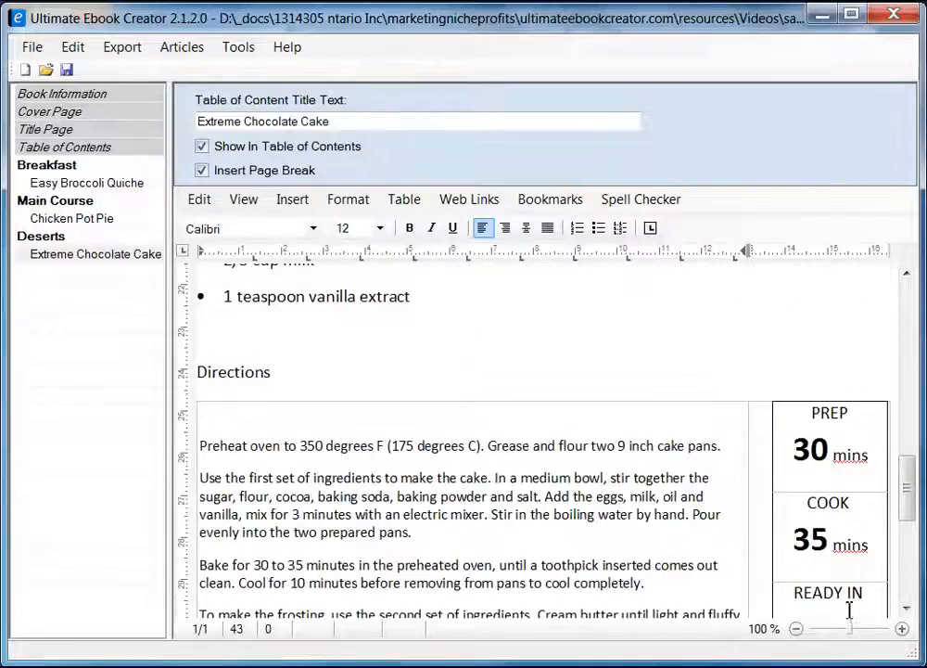
pyautogui.moveTo(750, 465); pyautogui.dragTo(773, 446)
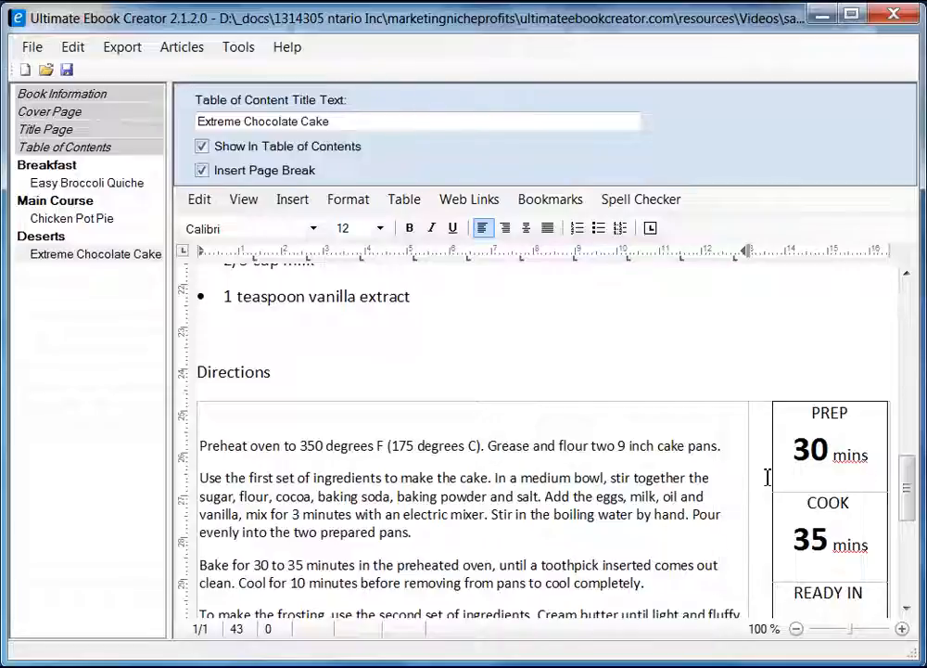
pyautogui.click(768, 476)
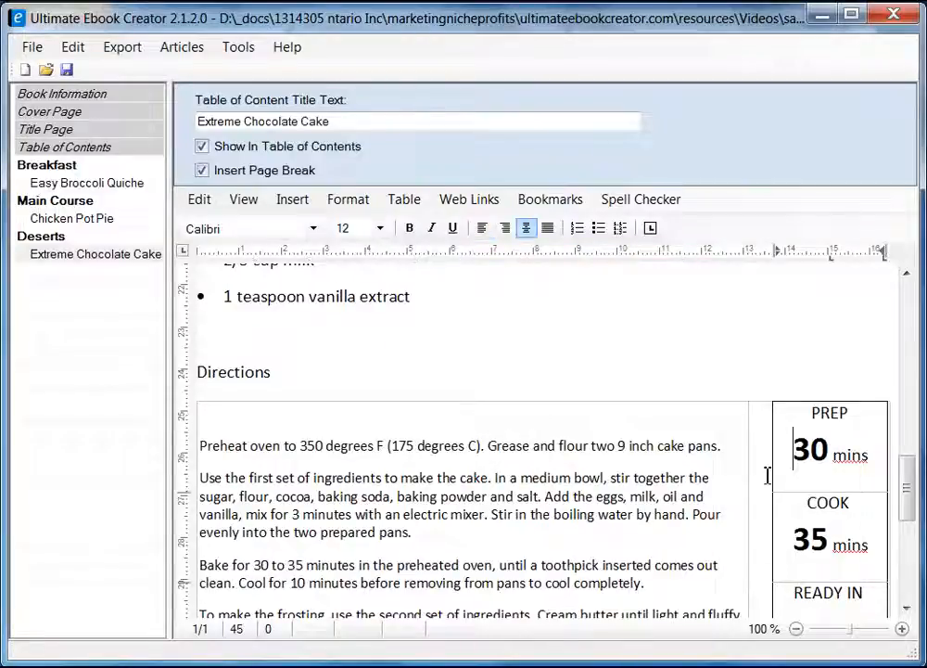
pyautogui.click(756, 396)
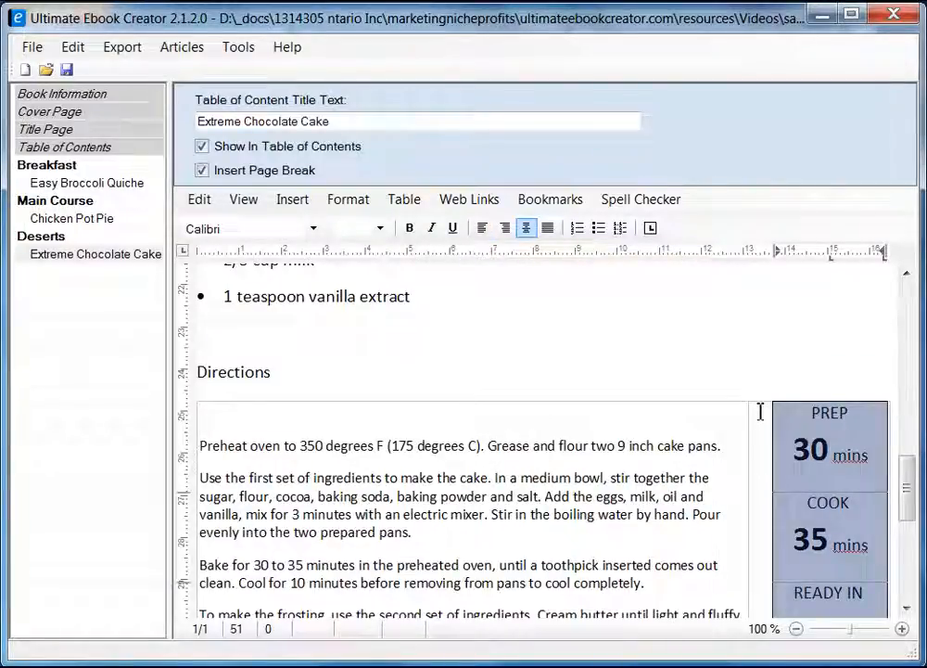
pyautogui.click(724, 417)
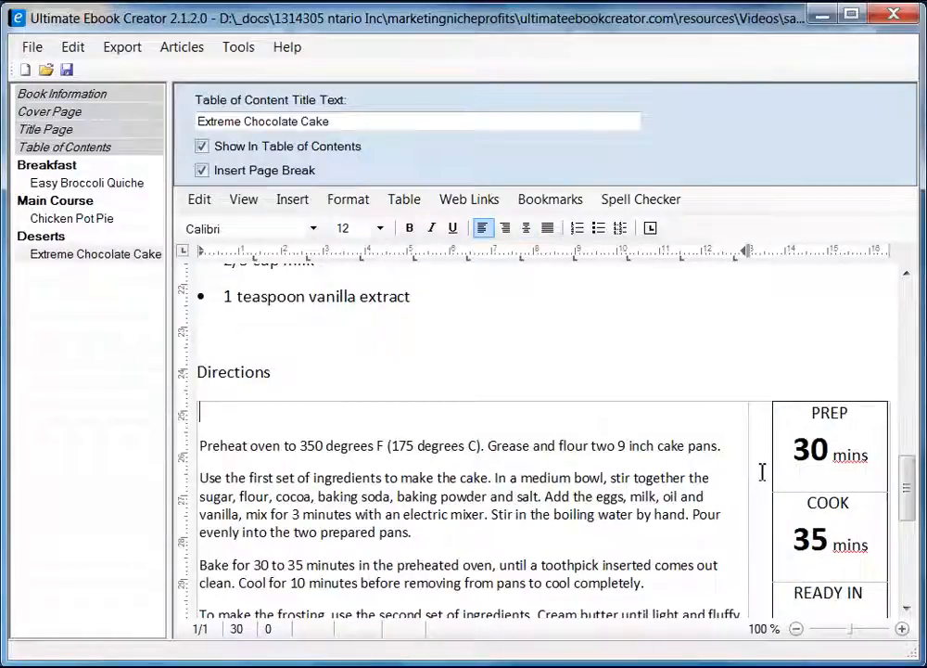
pyautogui.moveTo(913, 498); pyautogui.dragTo(910, 533)
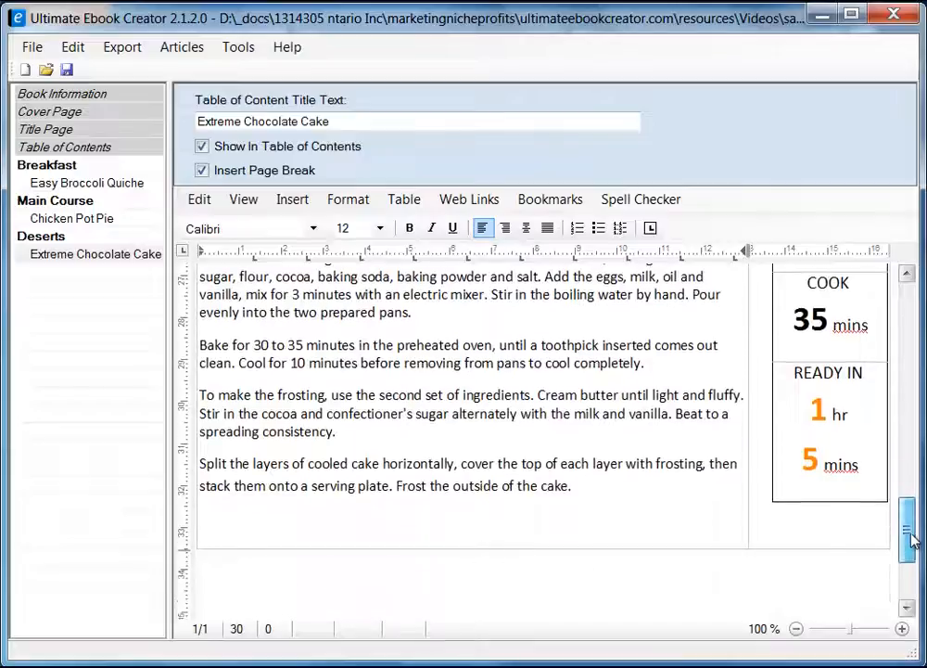
pyautogui.click(818, 528)
pyautogui.rightClick(806, 531)
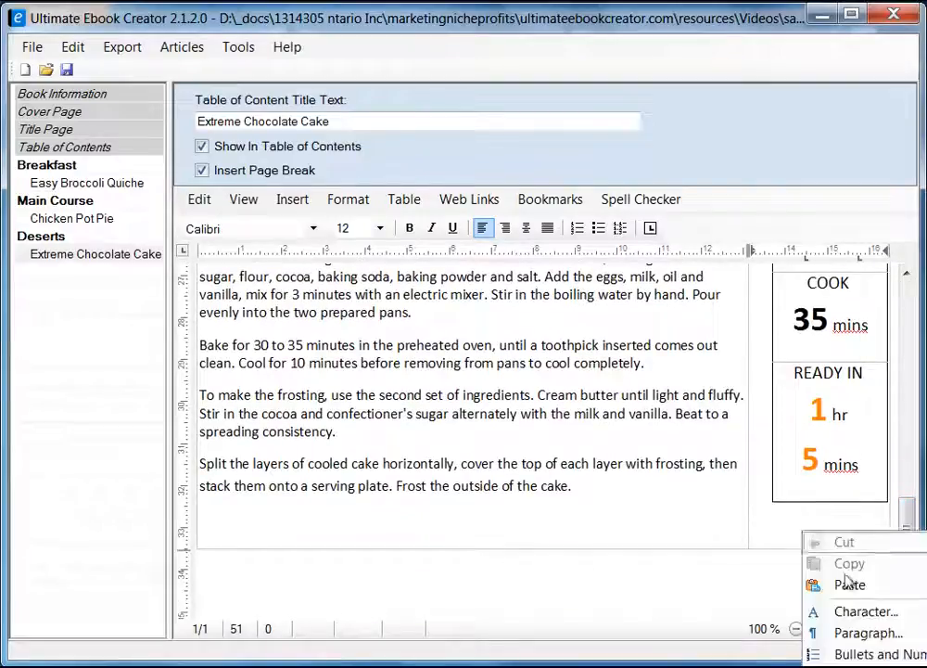
pyautogui.click(858, 667)
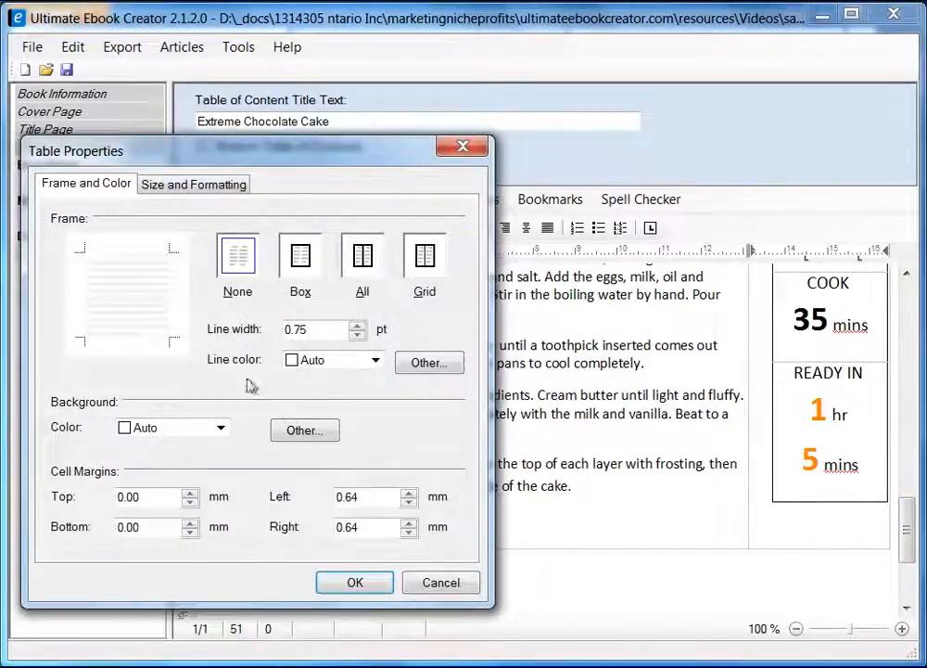
pyautogui.click(206, 190)
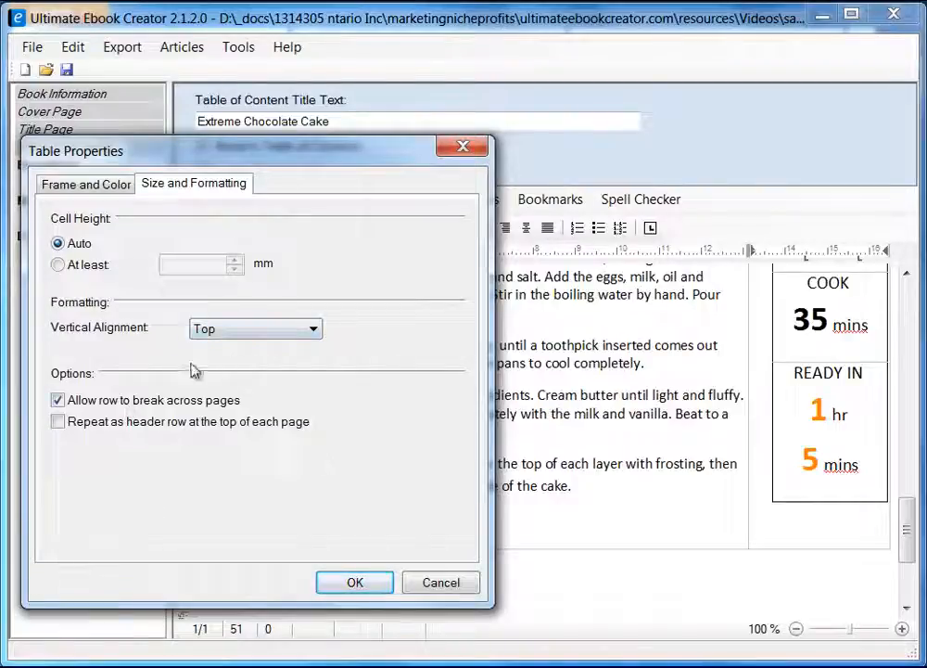
pyautogui.click(296, 329)
pyautogui.click(297, 329)
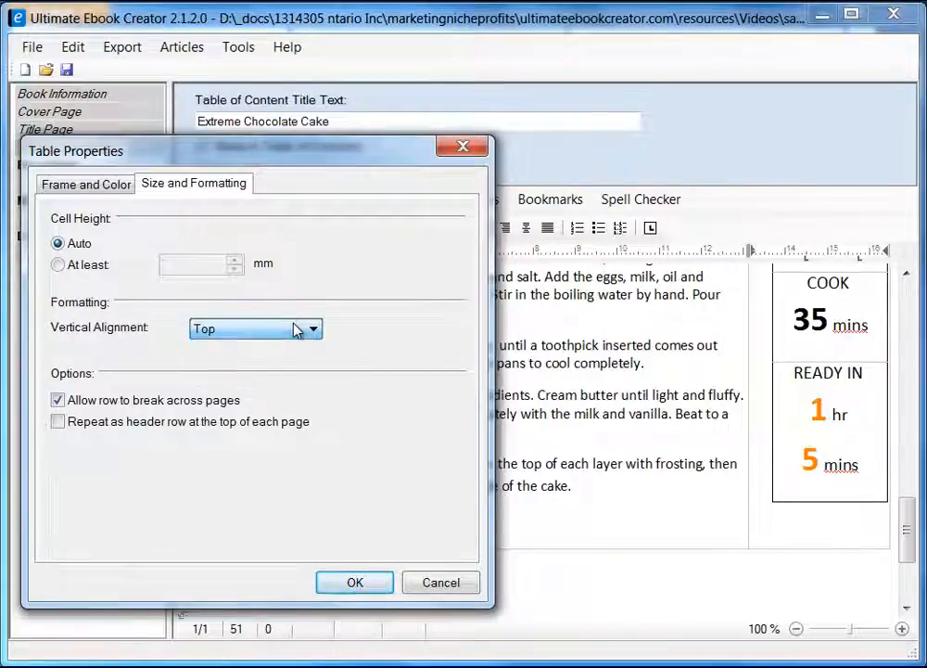
pyautogui.click(455, 584)
pyautogui.moveTo(912, 548); pyautogui.dragTo(922, 507)
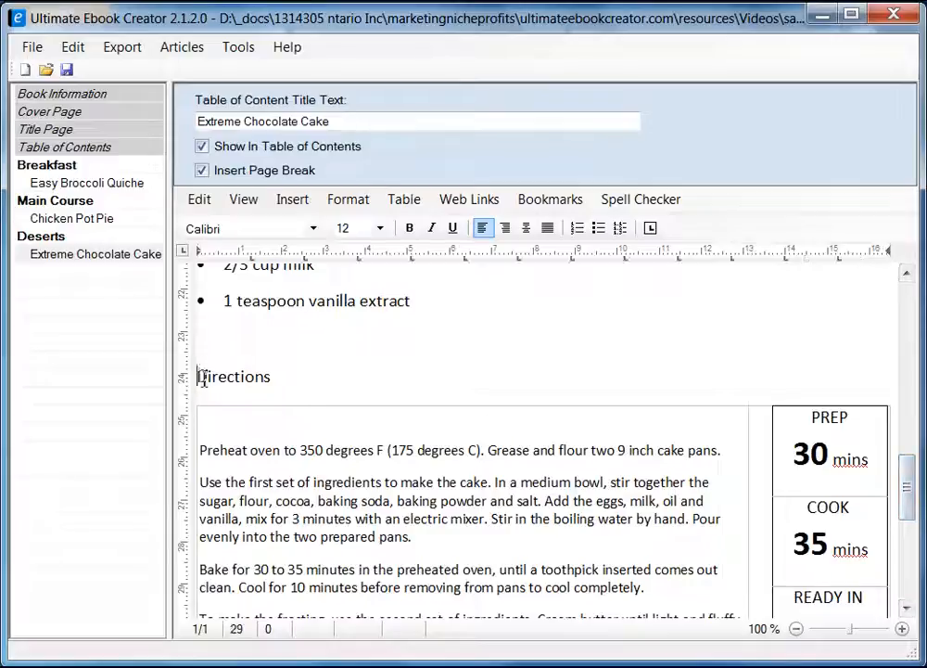
# Bold the cake page's 'Directions' and 'Ingredient' headings, then save the ebook project.
pyautogui.moveTo(200, 377); pyautogui.dragTo(290, 378)
pyautogui.click(409, 228)
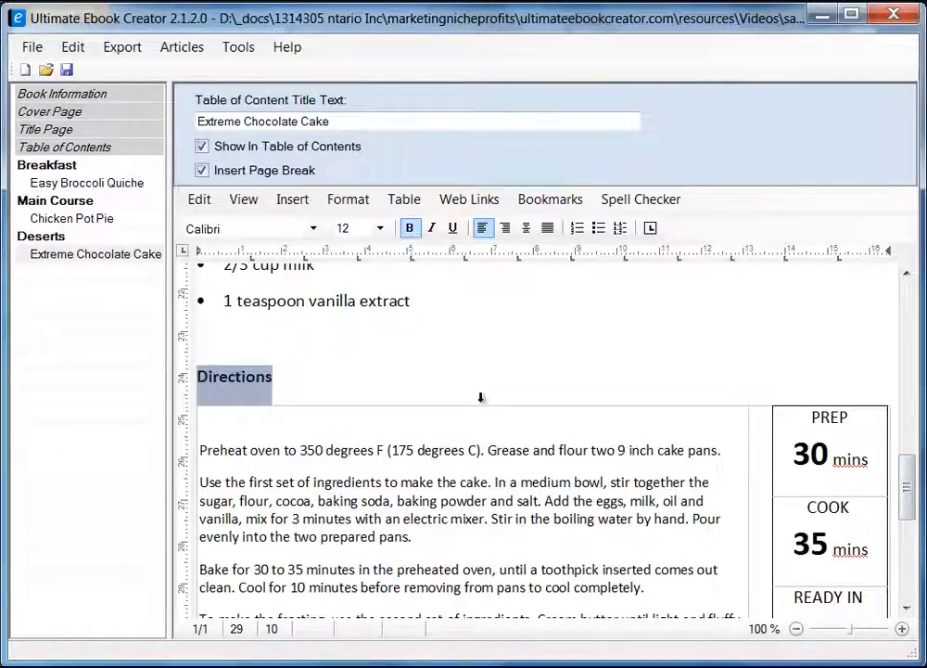
pyautogui.moveTo(909, 507); pyautogui.dragTo(906, 351)
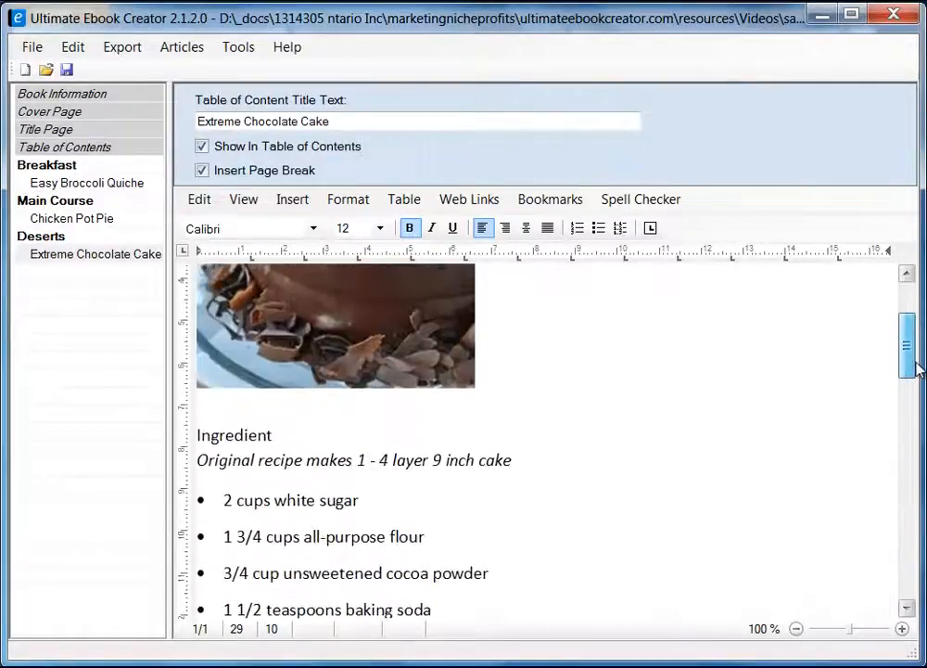
pyautogui.moveTo(277, 434); pyautogui.dragTo(196, 432)
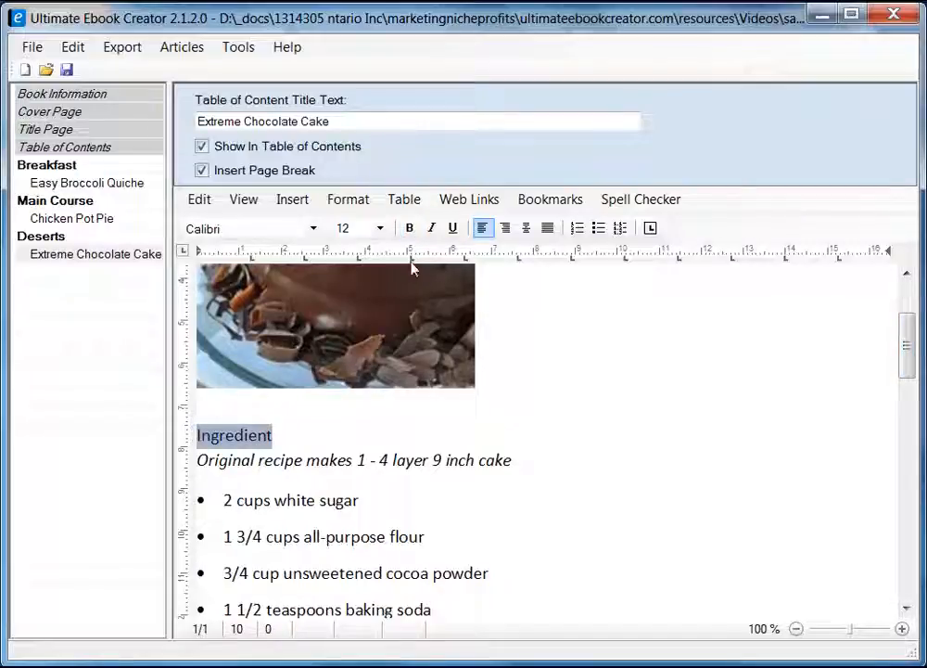
pyautogui.click(409, 228)
pyautogui.click(850, 405)
pyautogui.moveTo(905, 348); pyautogui.dragTo(906, 310)
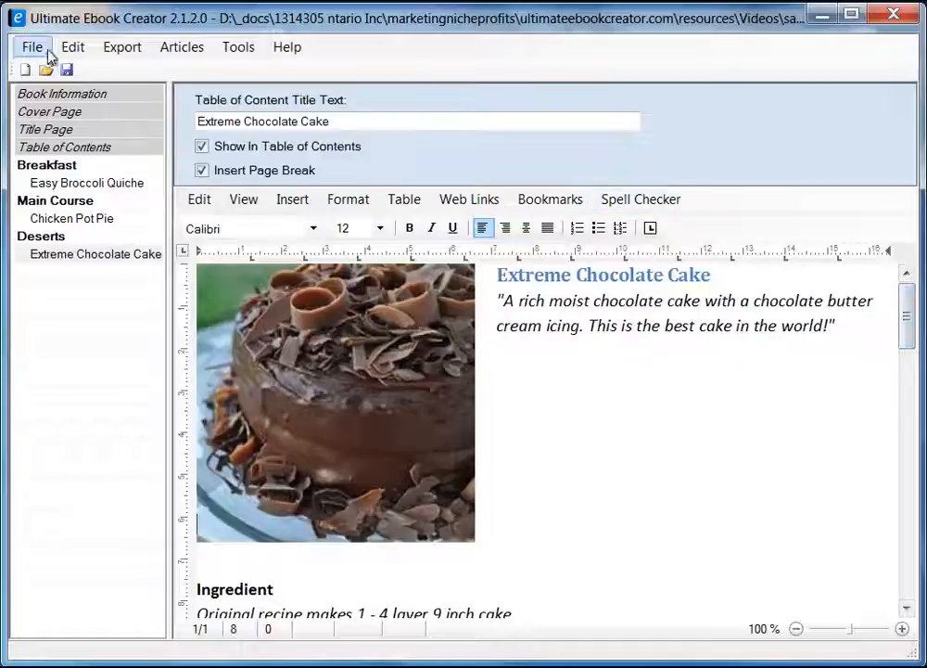
pyautogui.click(66, 69)
pyautogui.click(458, 468)
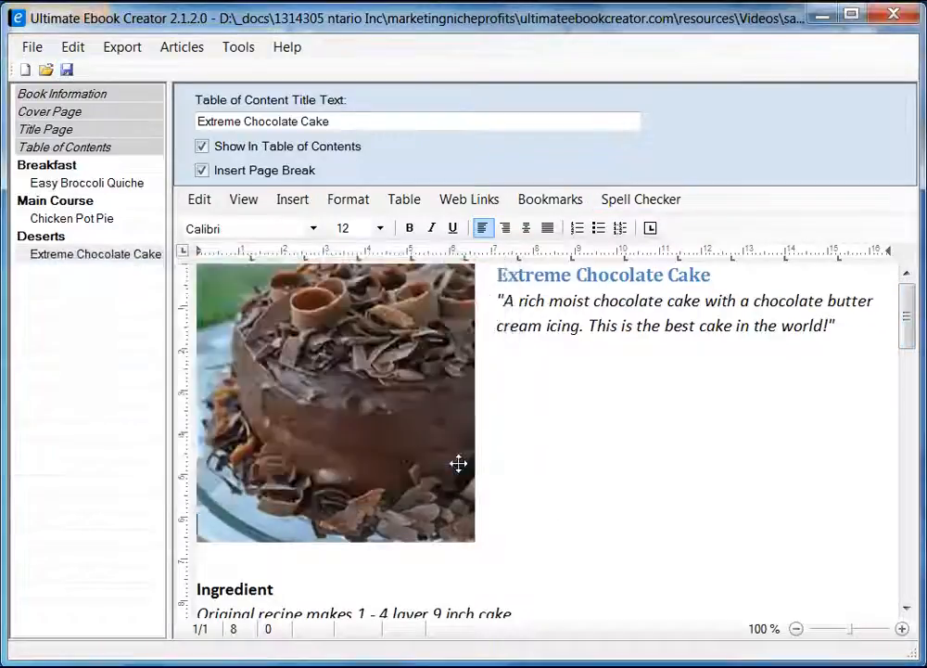
# Open the Chicken Pot Pie recipe and scroll down to its closing Customer Reviews line.
pyautogui.click(99, 221)
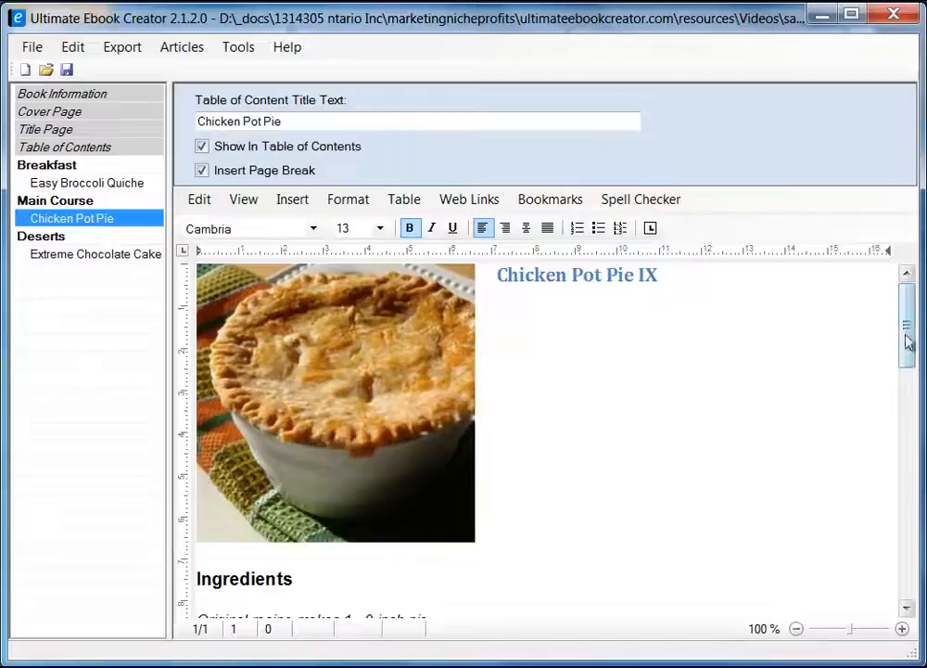
pyautogui.moveTo(907, 341); pyautogui.dragTo(908, 579)
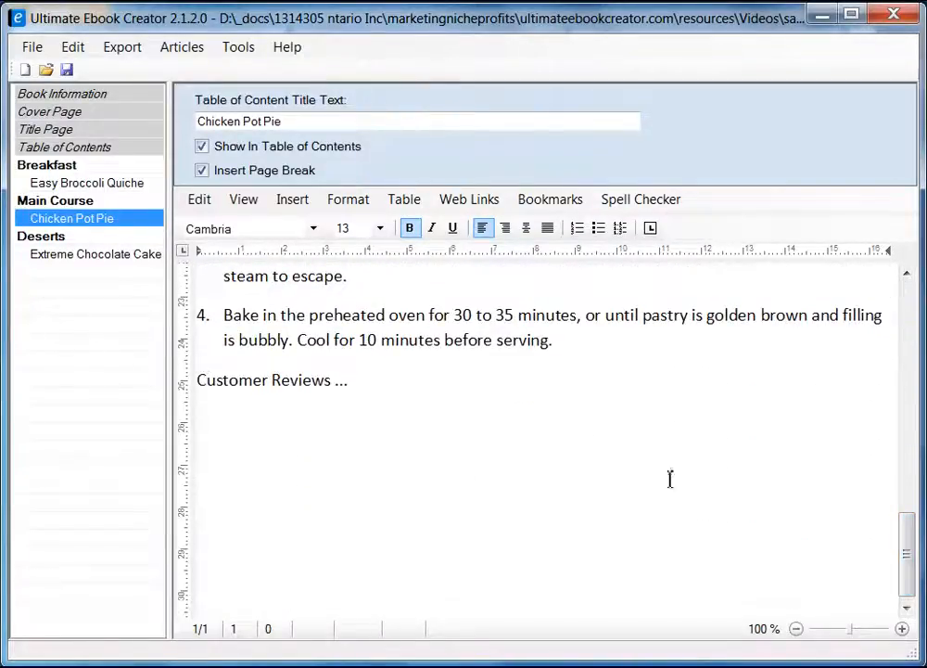
# Add a new chapter titled 'Customer Reviews' to the chapter tree.
pyautogui.rightClick(64, 375)
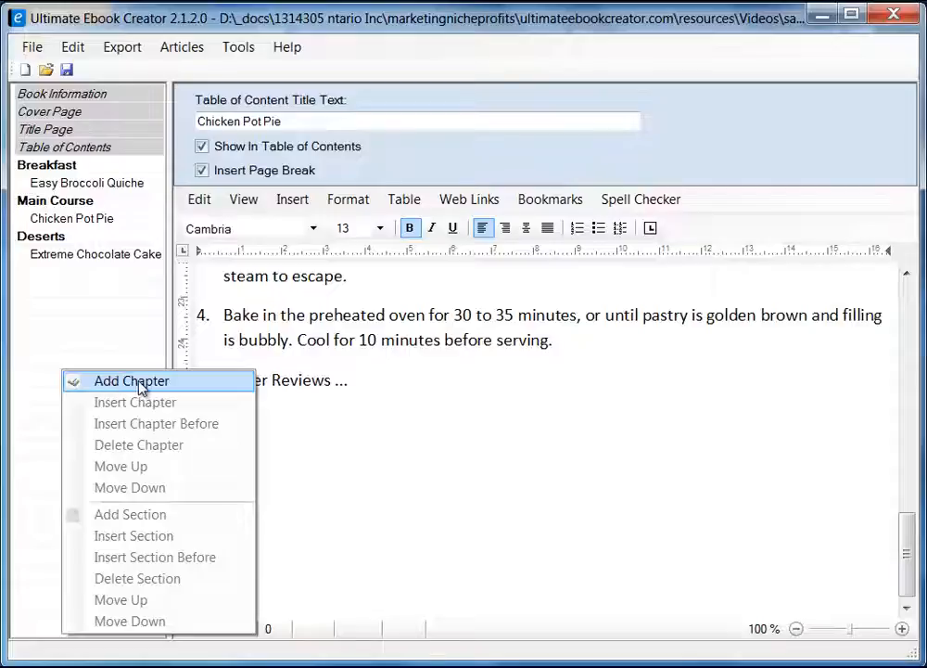
pyautogui.click(110, 382)
pyautogui.write('Revi')
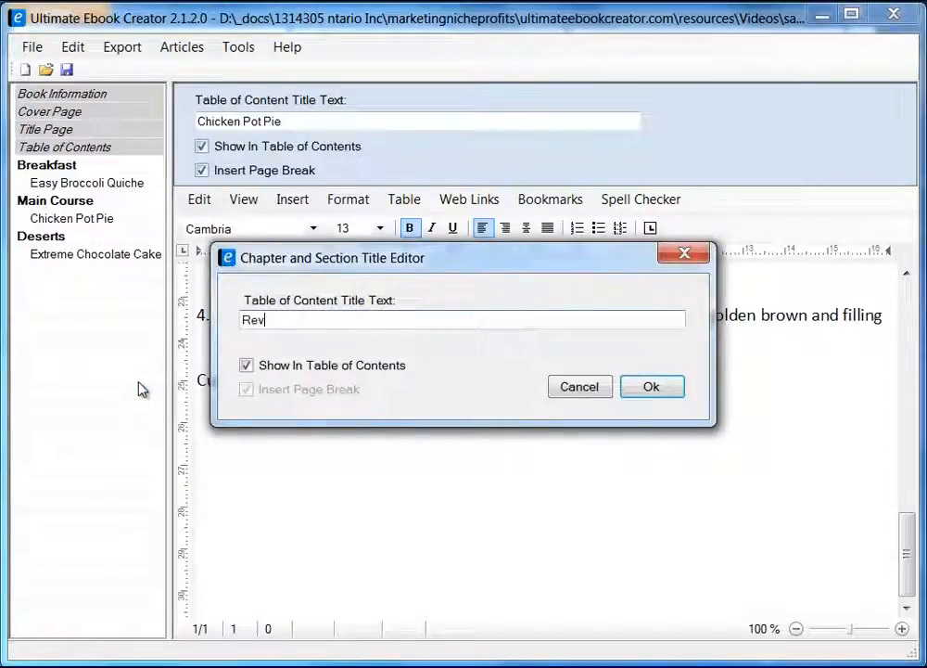
pyautogui.press('BackSpace')
pyautogui.press('BackSpace')
pyautogui.press('BackSpace')
pyautogui.press('BackSpace')
pyautogui.write('Custpom')
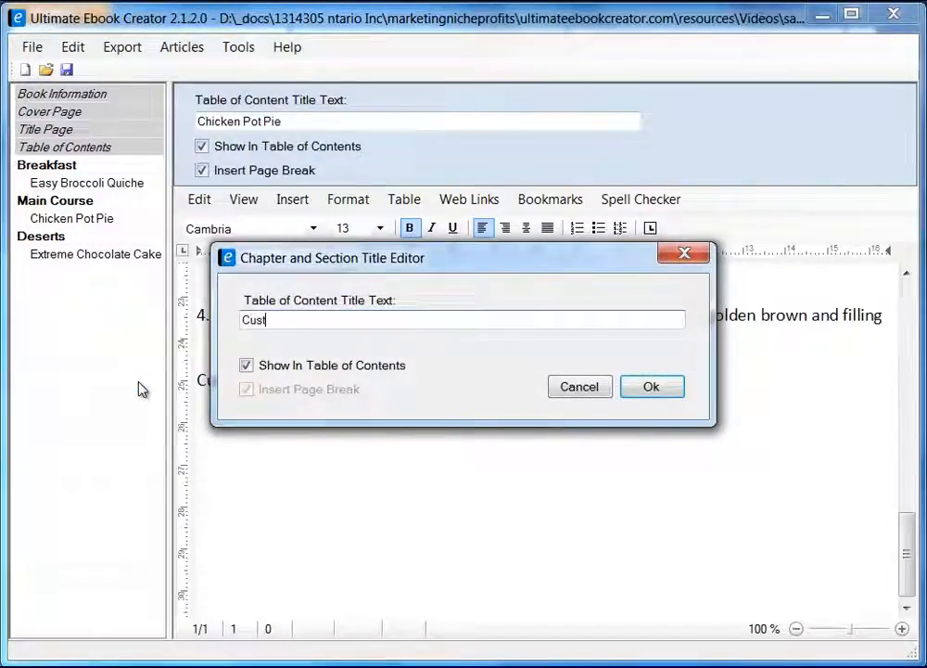
pyautogui.press('BackSpace')
pyautogui.press('BackSpace')
pyautogui.press('BackSpace')
pyautogui.write('o')
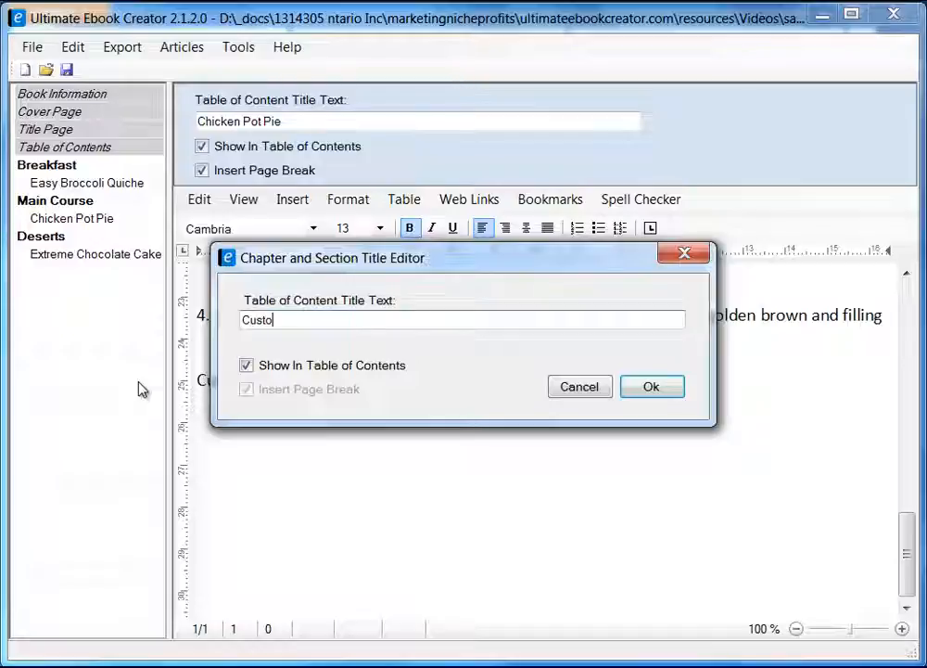
pyautogui.write('mer Revi')
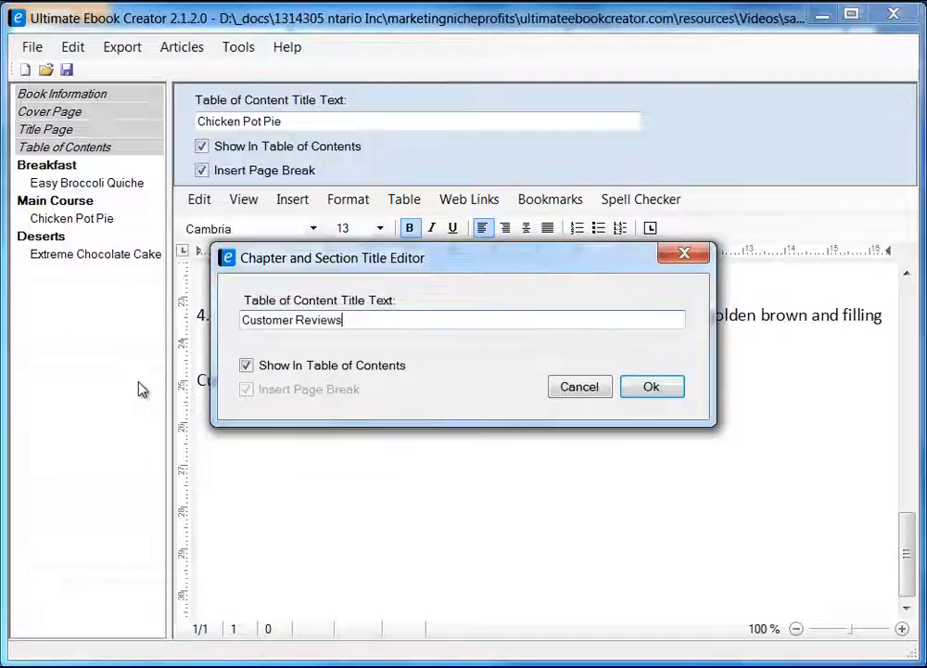
pyautogui.write('ews')
pyautogui.click(658, 390)
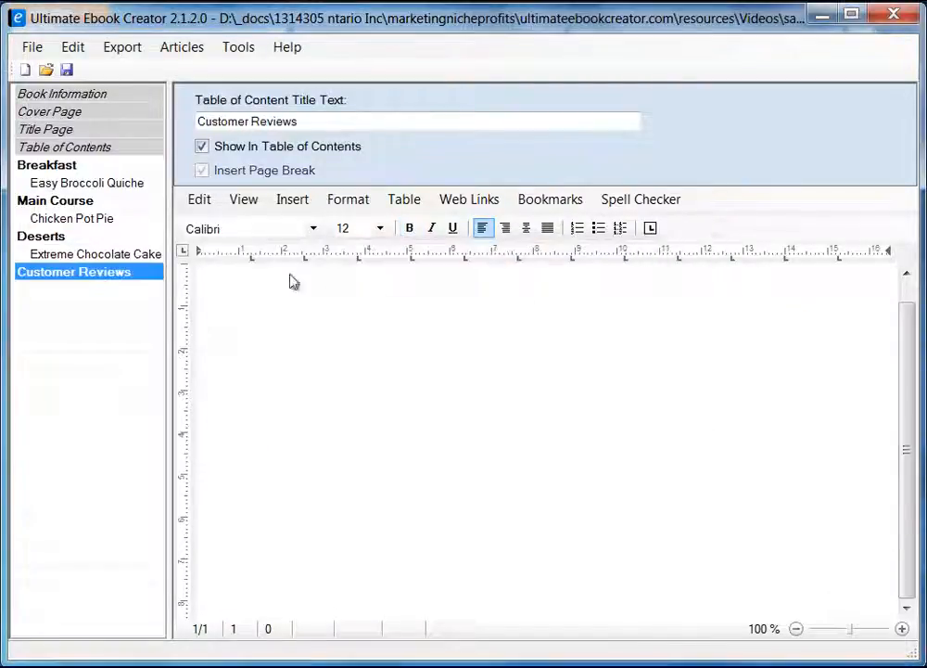
# Add a 'Chicken Pot Pie Reviews' section under Customer Reviews with Insert Page Break ticked.
pyautogui.rightClick(119, 277)
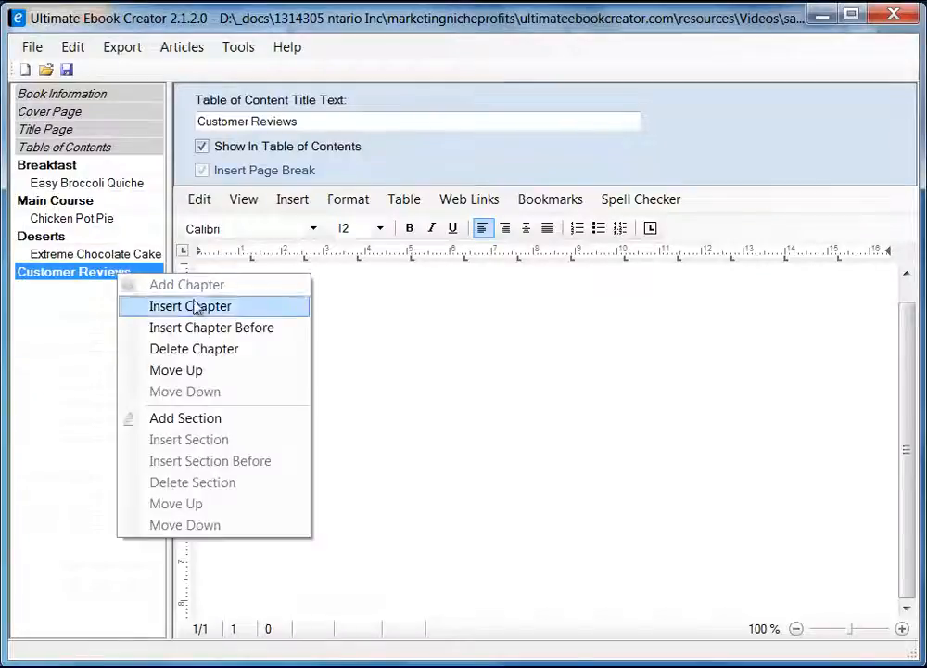
pyautogui.click(167, 418)
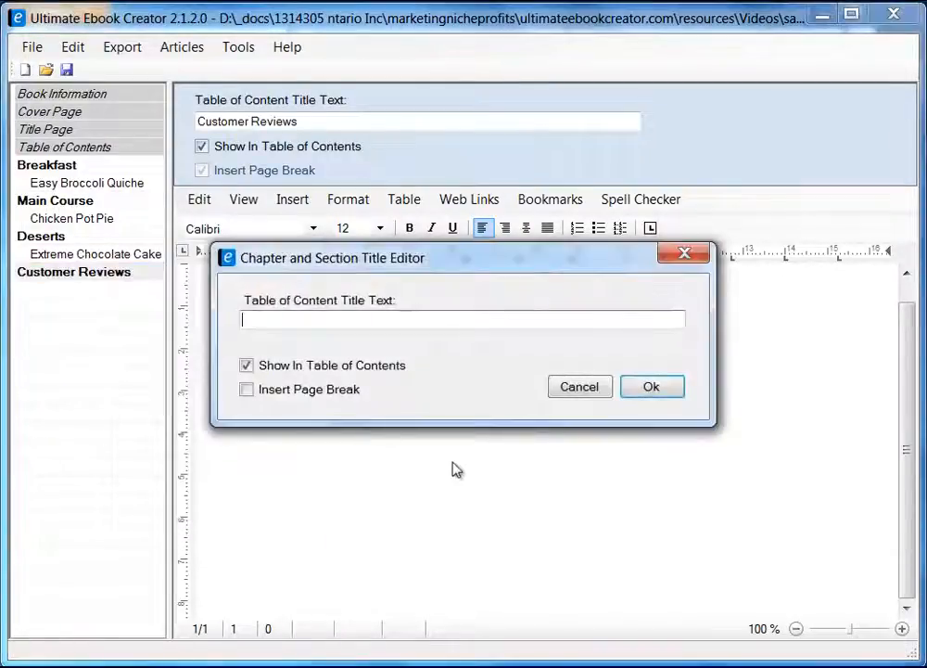
pyautogui.write('Chicke')
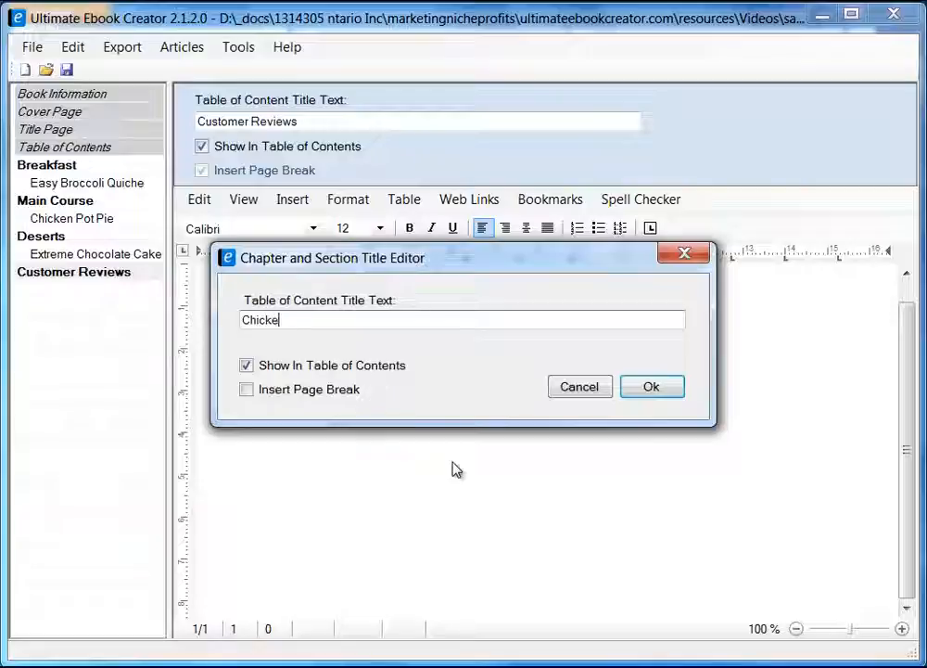
pyautogui.write('n Pot P')
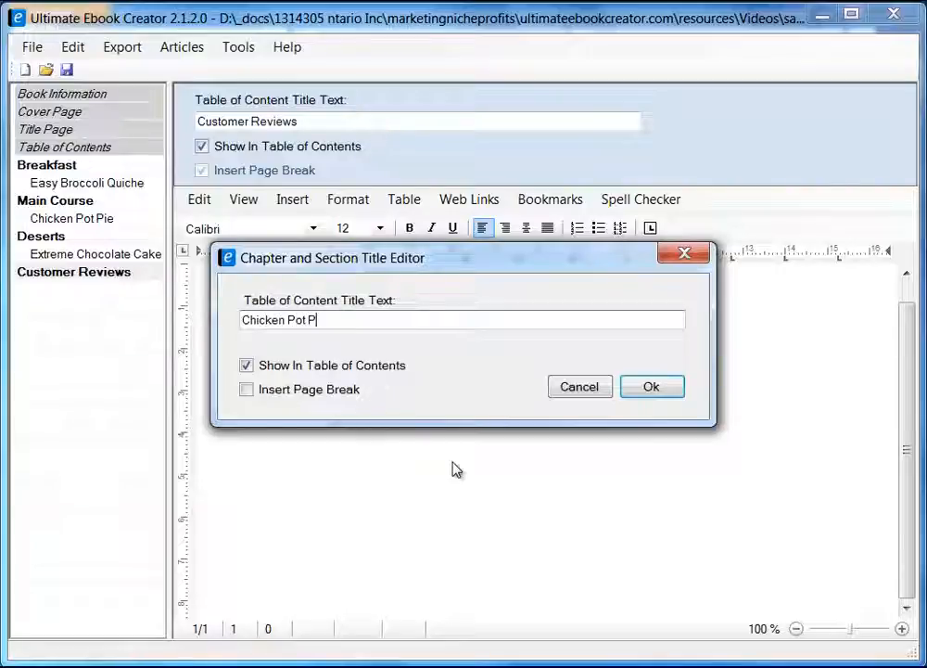
pyautogui.write('ie')
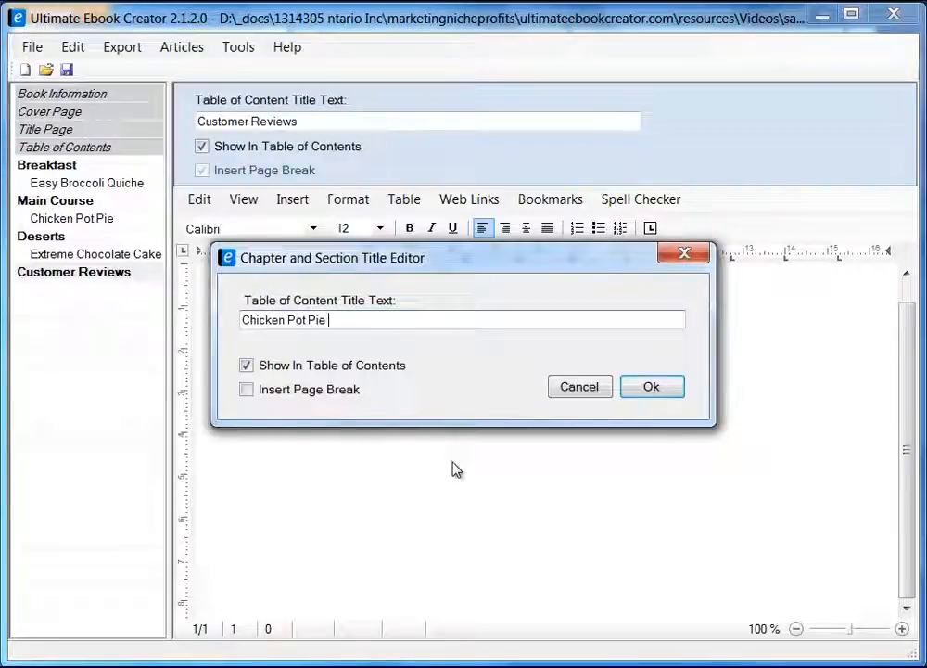
pyautogui.write(' Reviews')
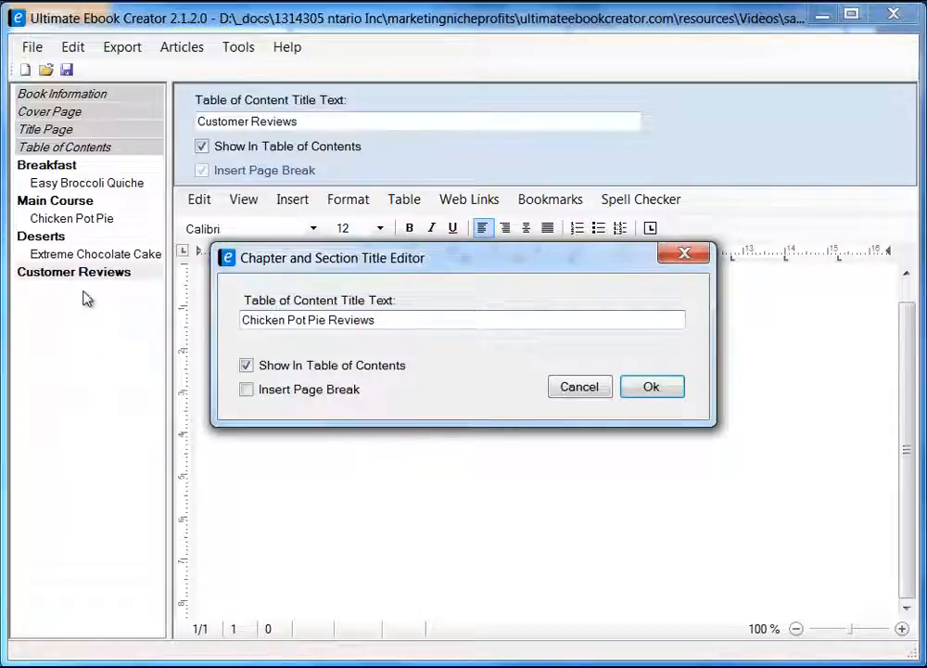
pyautogui.click(246, 390)
pyautogui.click(651, 387)
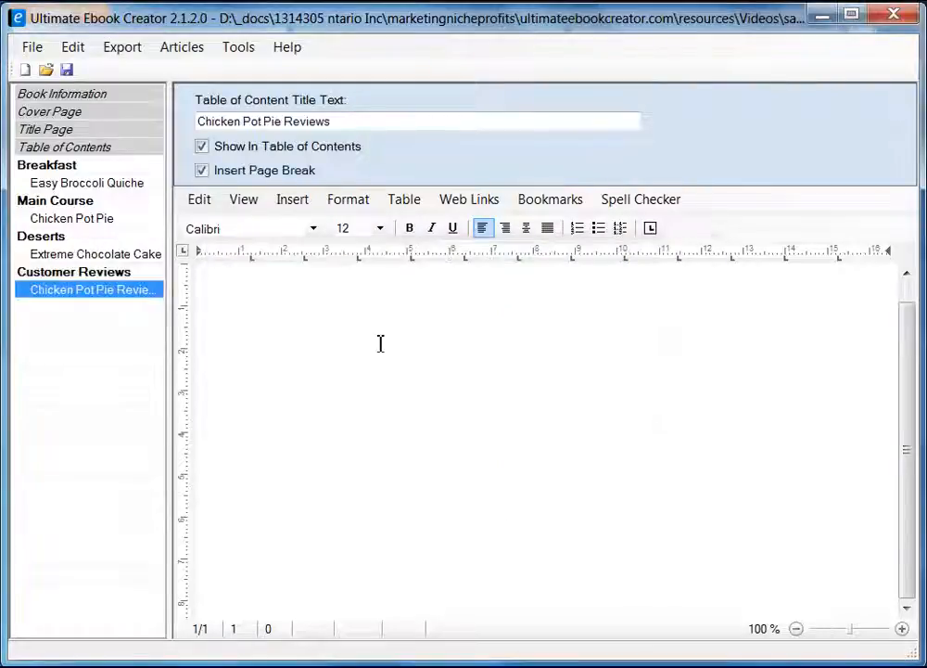
# Switch the reviews page to Page Layout view and type the heading 'Chieck Pot Pie Reviews'.
pyautogui.click(462, 342)
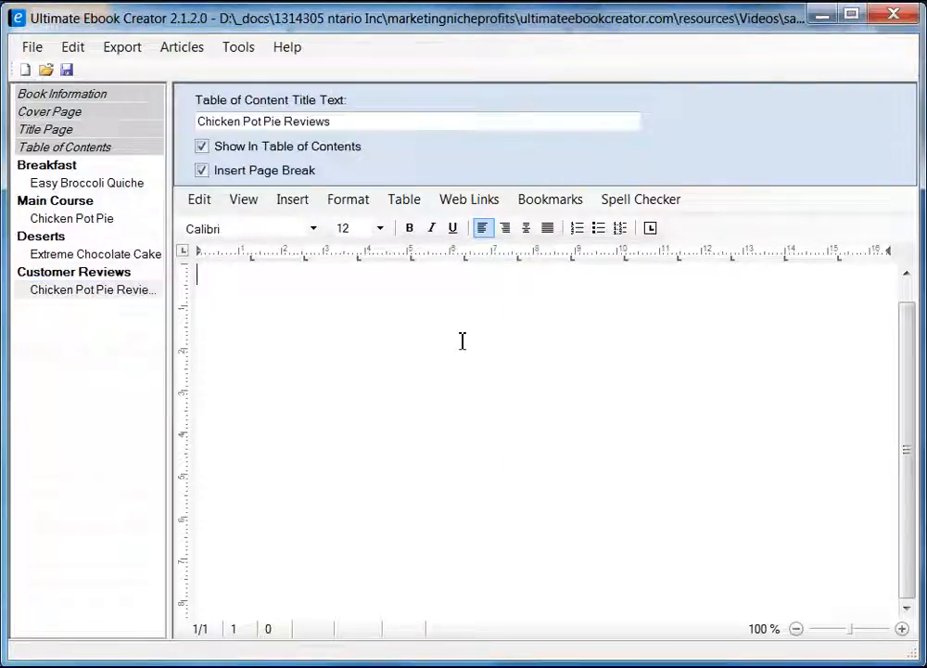
pyautogui.click(246, 202)
pyautogui.click(276, 222)
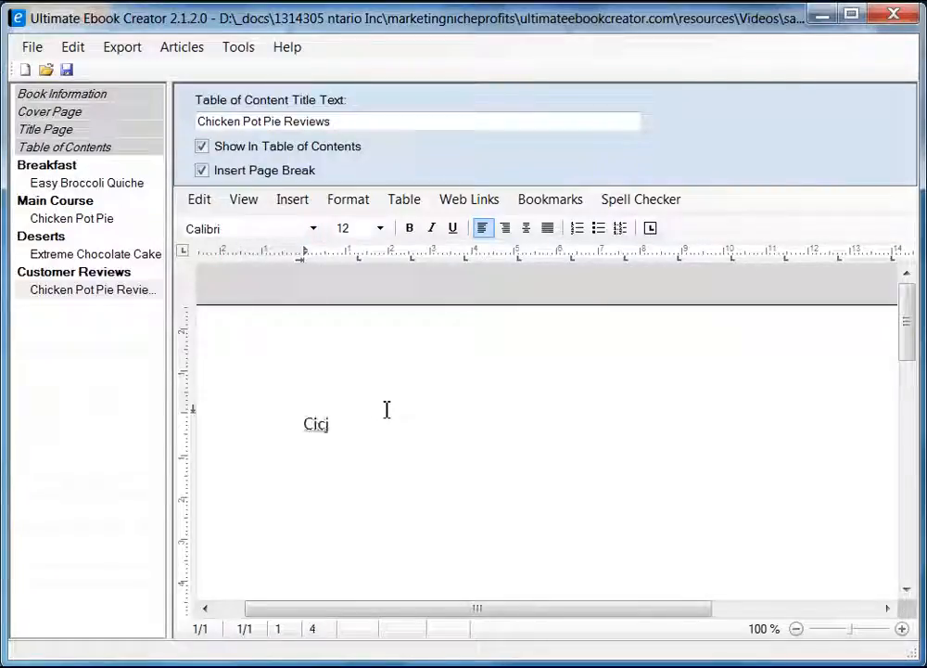
pyautogui.press('BackSpace')
pyautogui.press('BackSpace')
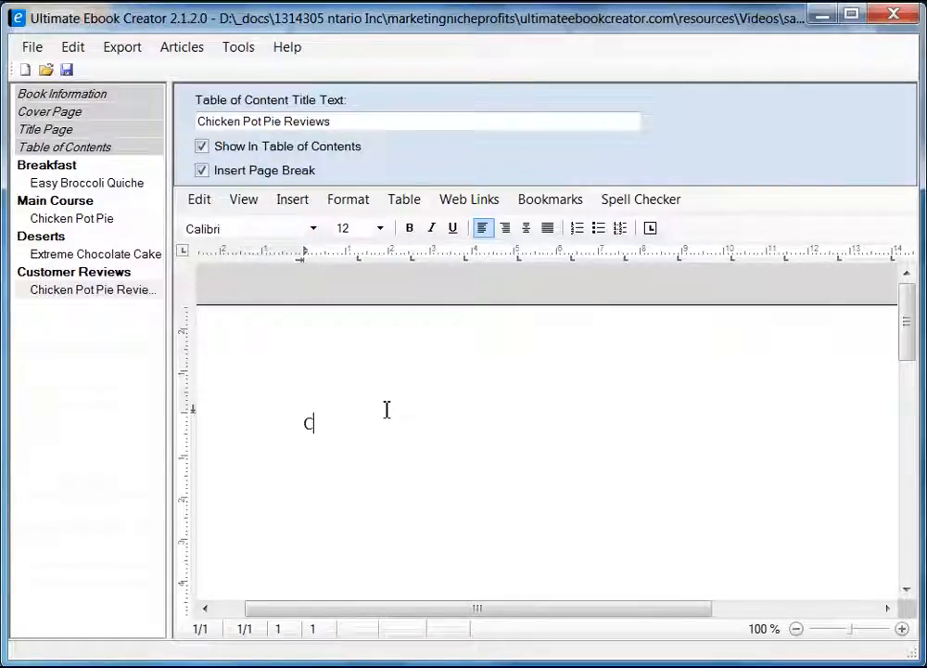
pyautogui.write('hieck Pot')
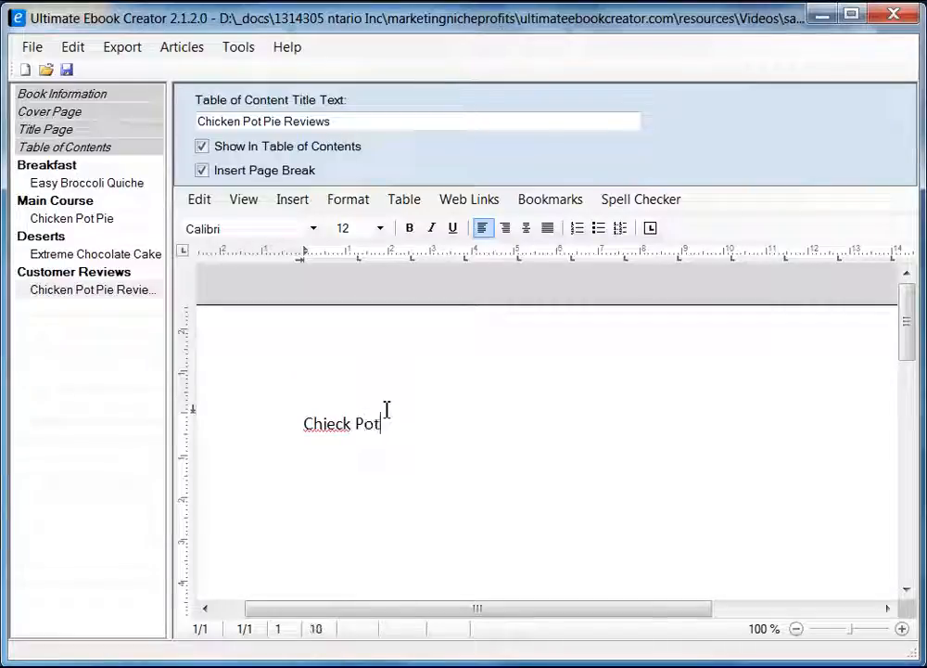
pyautogui.write(' Pie Review')
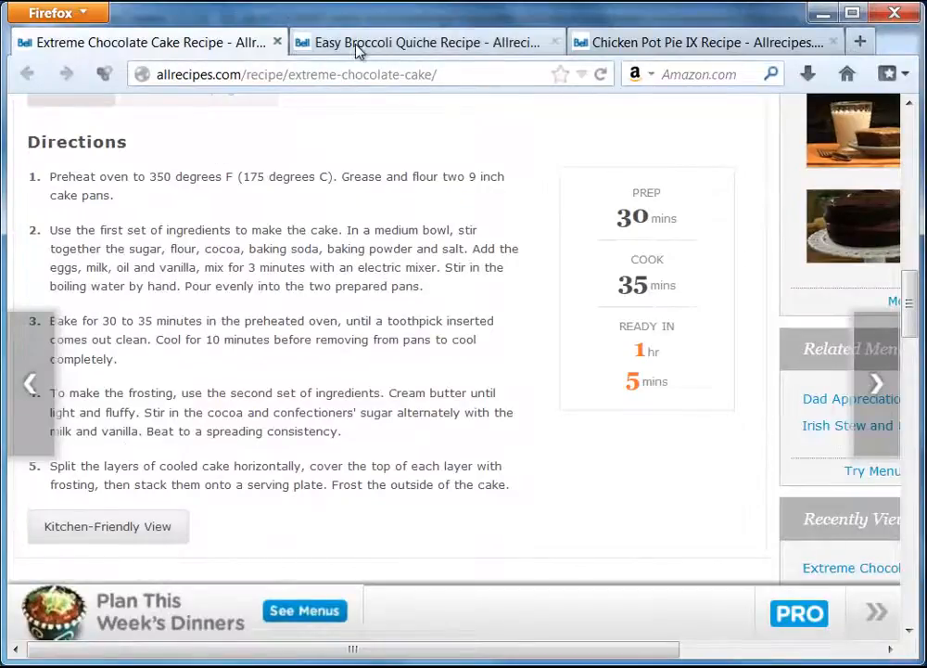
# In Firefox, read the Chicken Pot Pie IX customer reviews, then close the overlay.
pyautogui.click(357, 46)
pyautogui.click(651, 47)
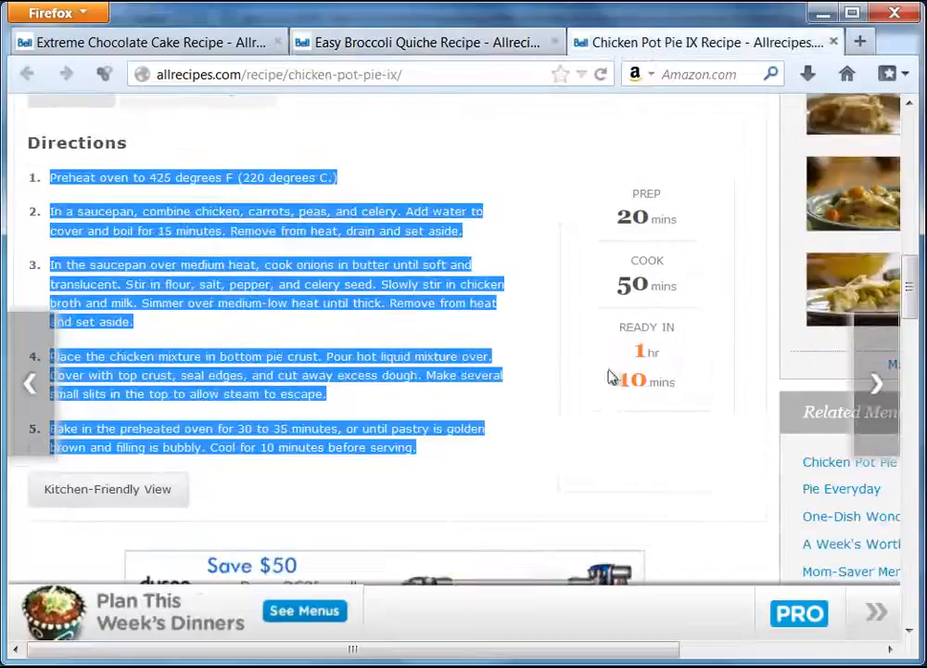
pyautogui.click(615, 489)
pyautogui.scroll(4, 613, 447)
pyautogui.scroll(4, 560, 374)
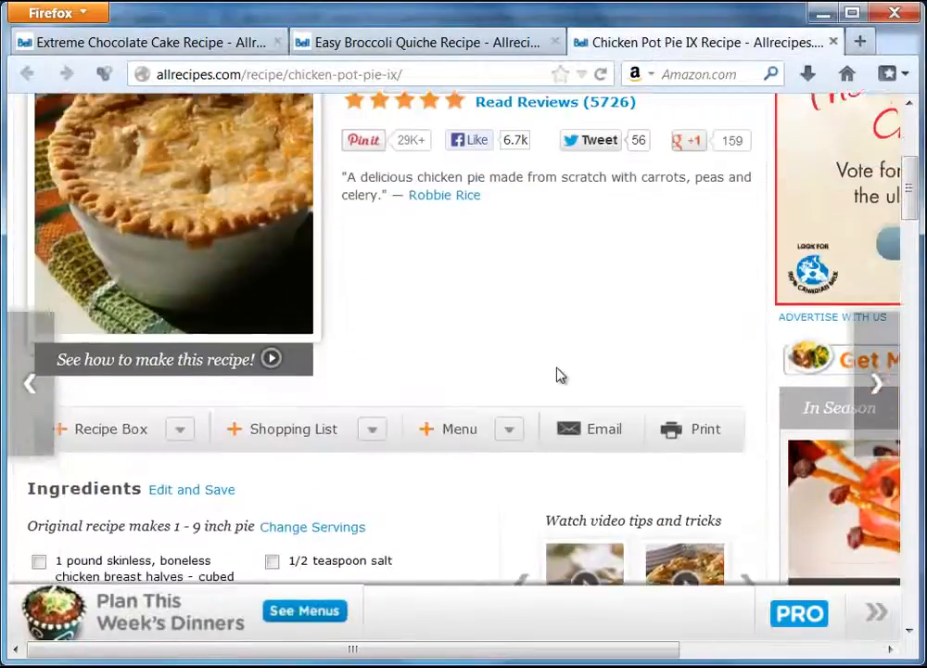
pyautogui.scroll(3, 553, 268)
pyautogui.click(556, 242)
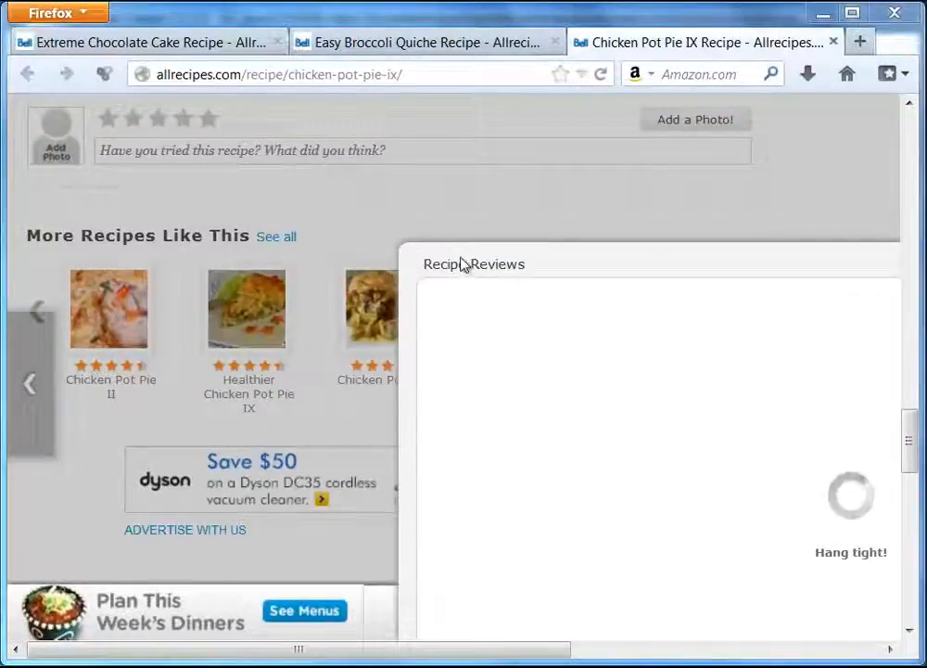
pyautogui.moveTo(594, 646); pyautogui.dragTo(886, 649)
pyautogui.click(875, 261)
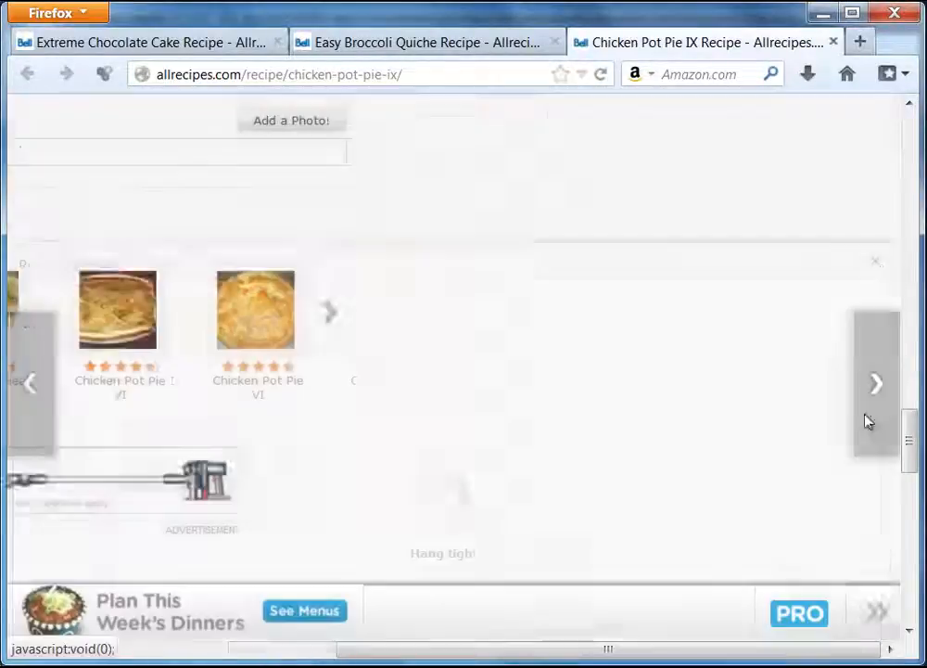
pyautogui.moveTo(781, 649); pyautogui.dragTo(565, 651)
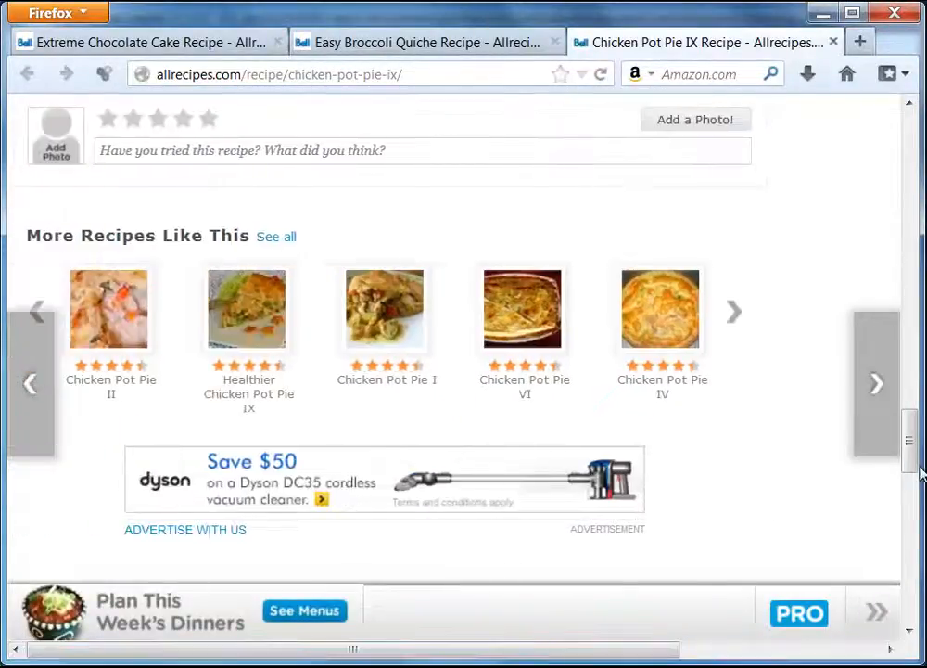
# Open the 816 customer reviews for the Easy Broccoli Quiche recipe.
pyautogui.moveTo(911, 443); pyautogui.dragTo(916, 138)
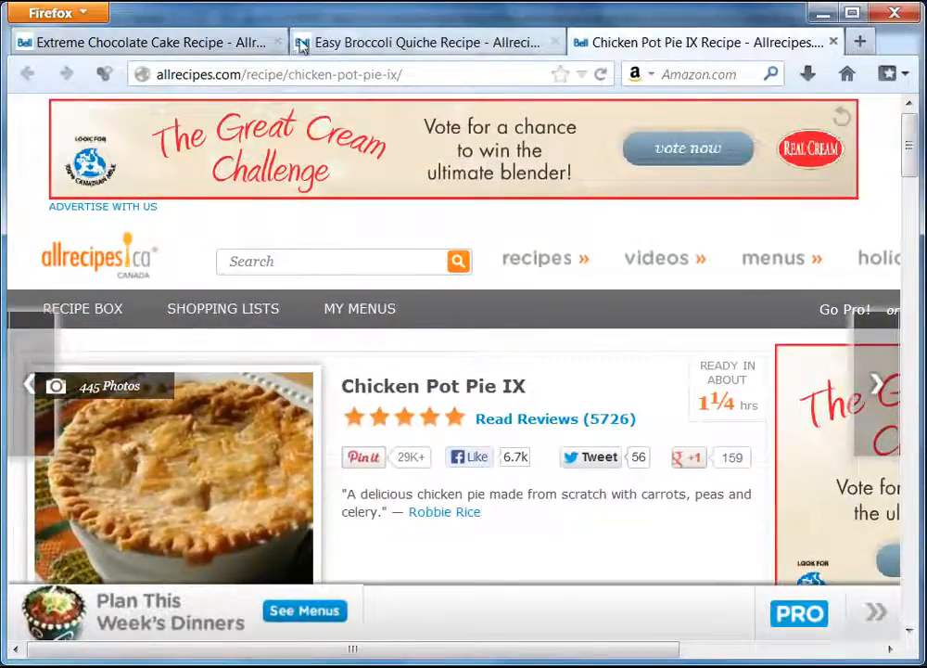
pyautogui.click(373, 45)
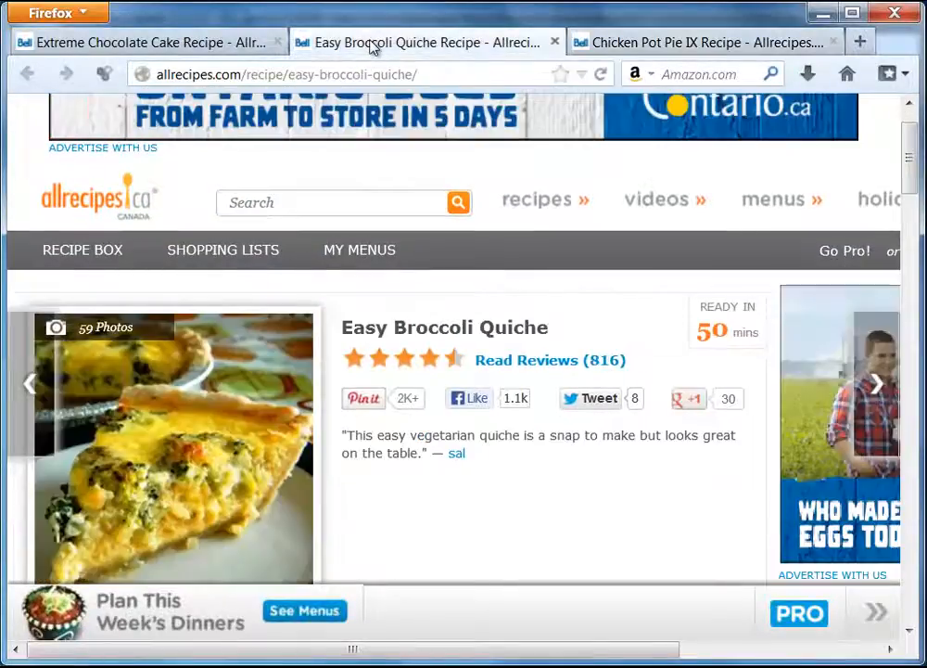
pyautogui.click(547, 368)
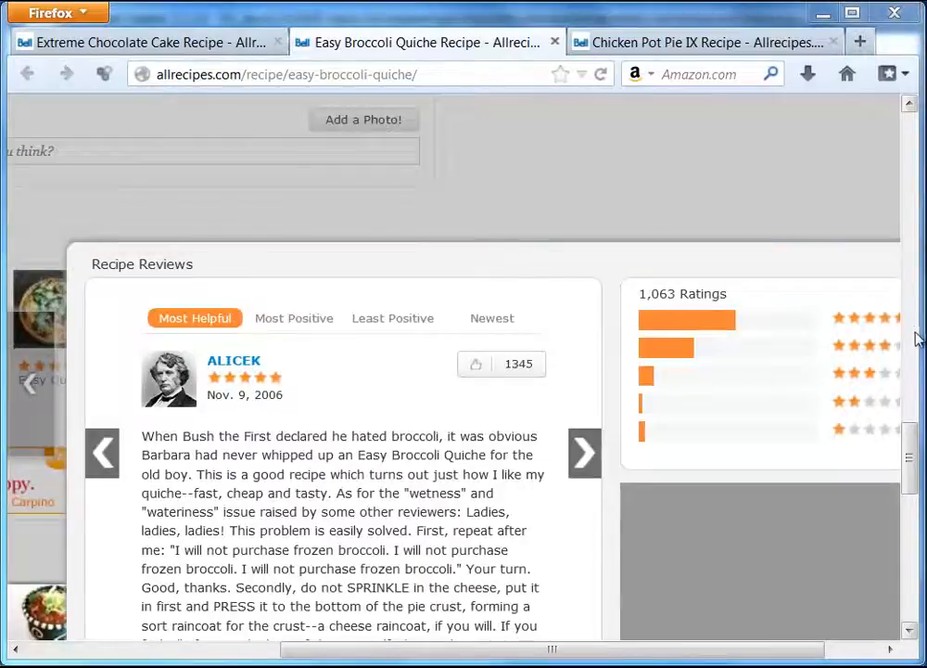
pyautogui.moveTo(912, 443); pyautogui.dragTo(912, 470)
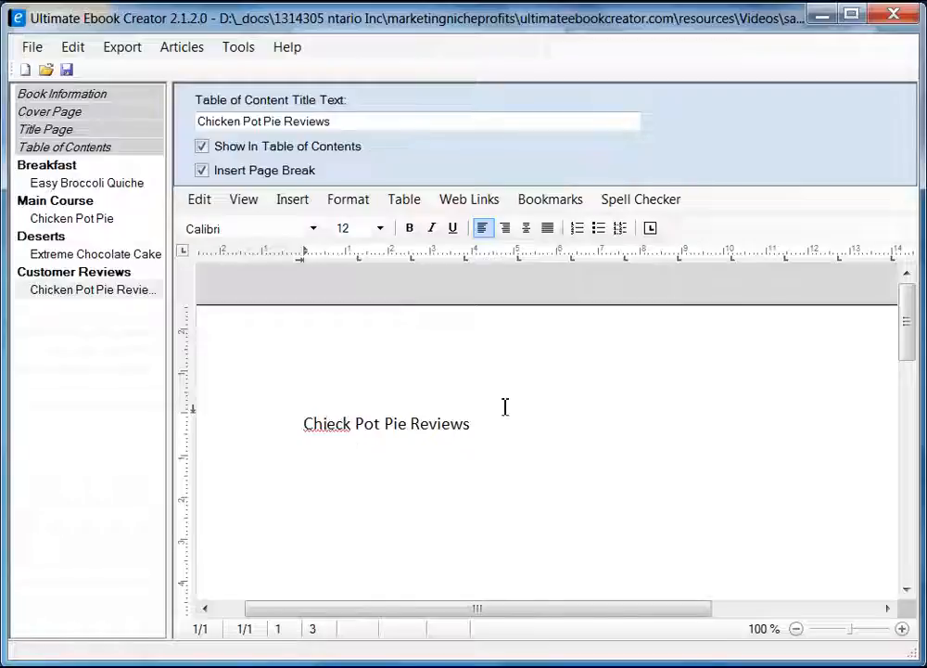
# Correct the heading to 'Chick Pot Pie Reviews' and select the reviews section's title text.
pyautogui.press('BackSpace')
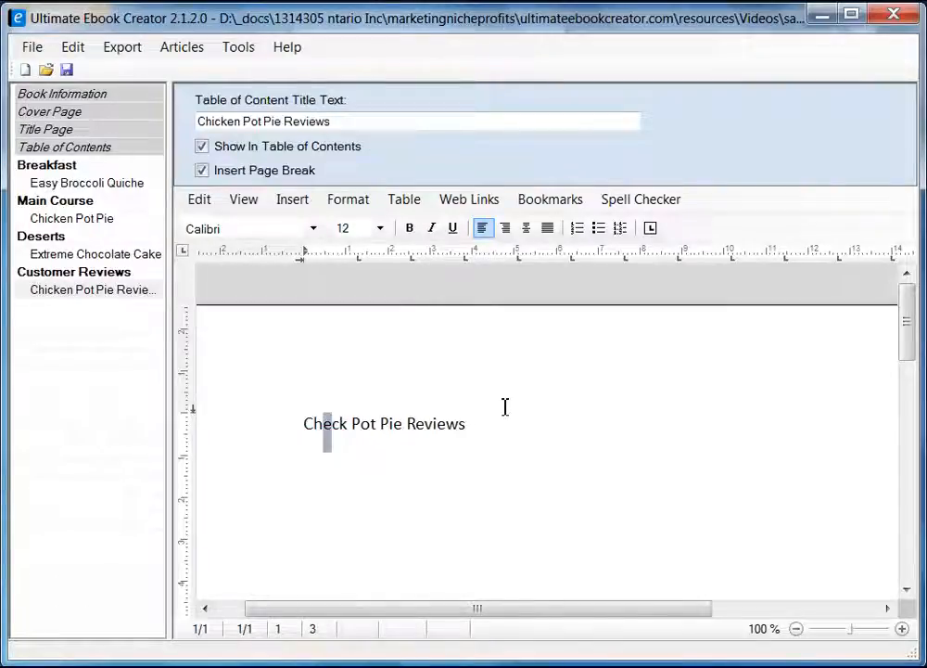
pyautogui.write('i')
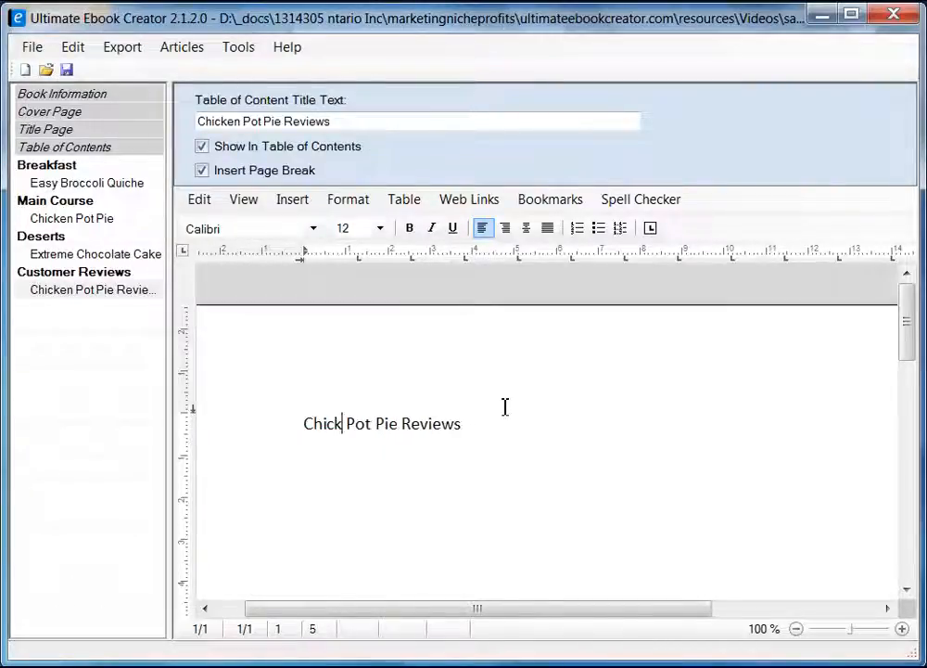
pyautogui.click(97, 290)
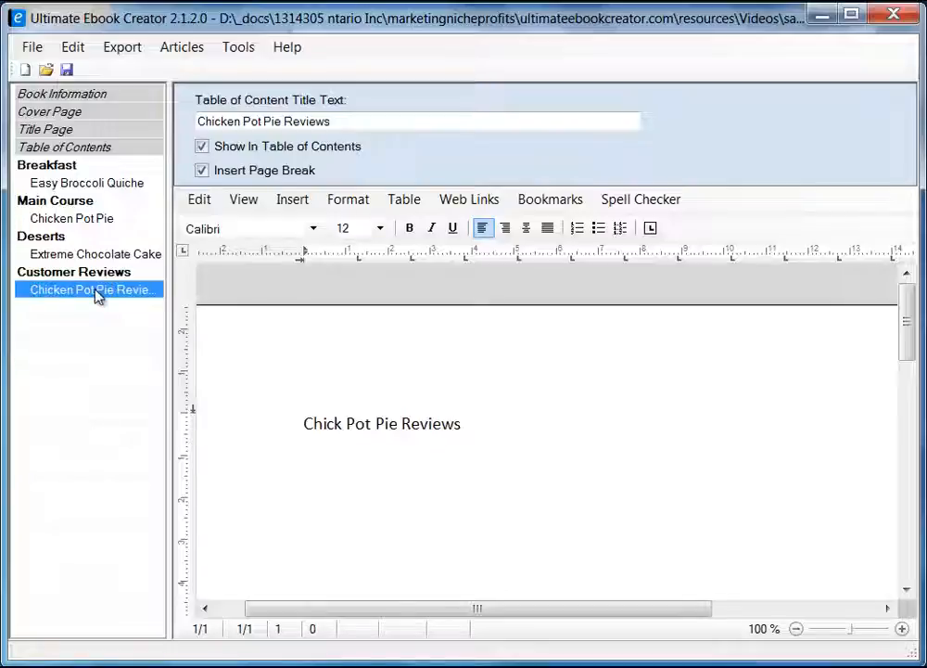
pyautogui.moveTo(359, 118); pyautogui.dragTo(161, 110)
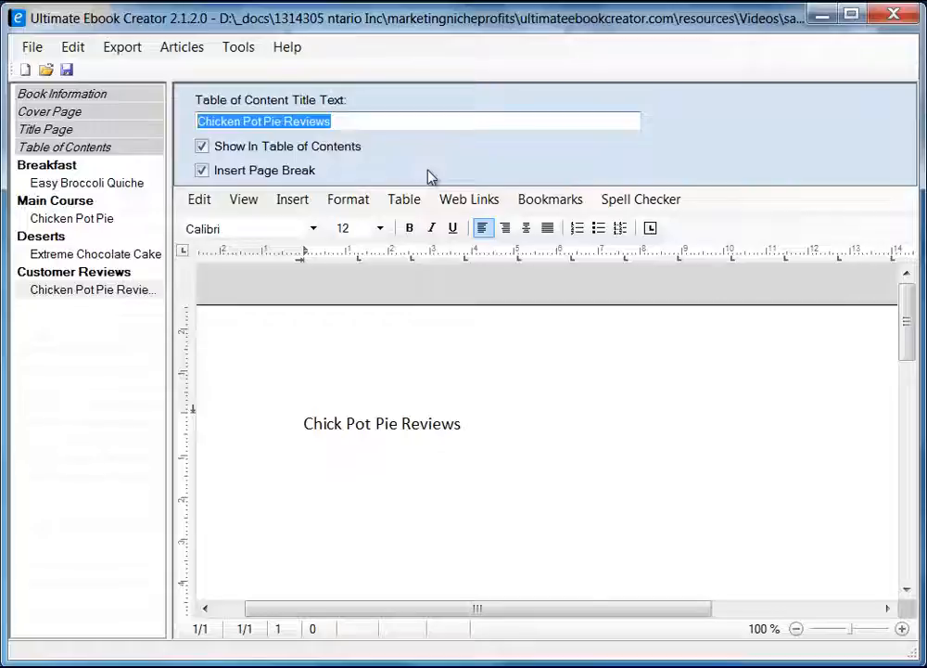
# Replace 'Chicken Pot Pie' in the reviews section title with the copied 'Easy Broccoli Quiche'.
pyautogui.click(124, 184)
pyautogui.moveTo(324, 122); pyautogui.dragTo(163, 107)
pyautogui.rightClick(281, 121)
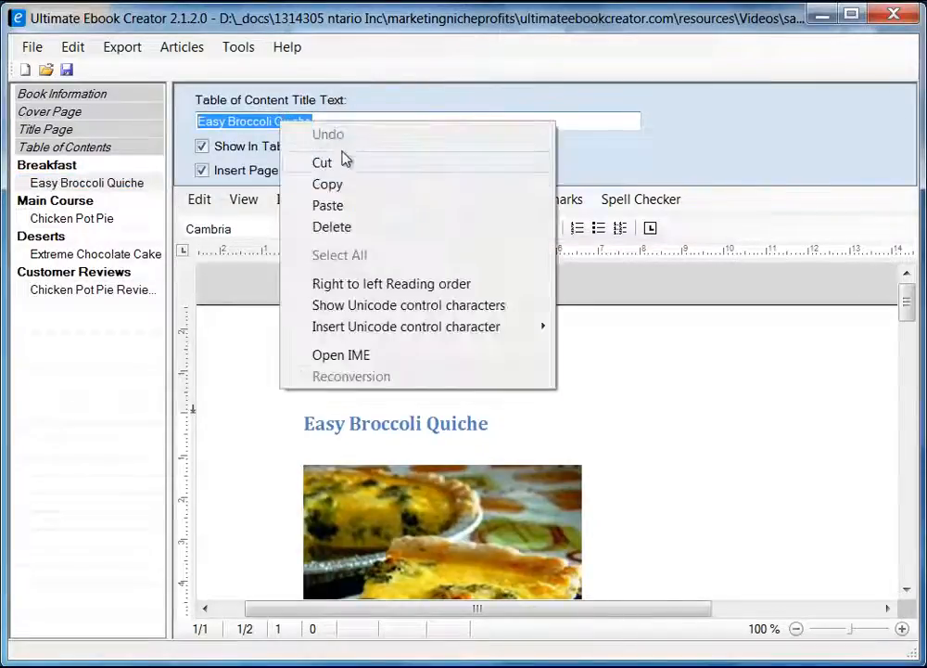
pyautogui.click(326, 184)
pyautogui.click(137, 290)
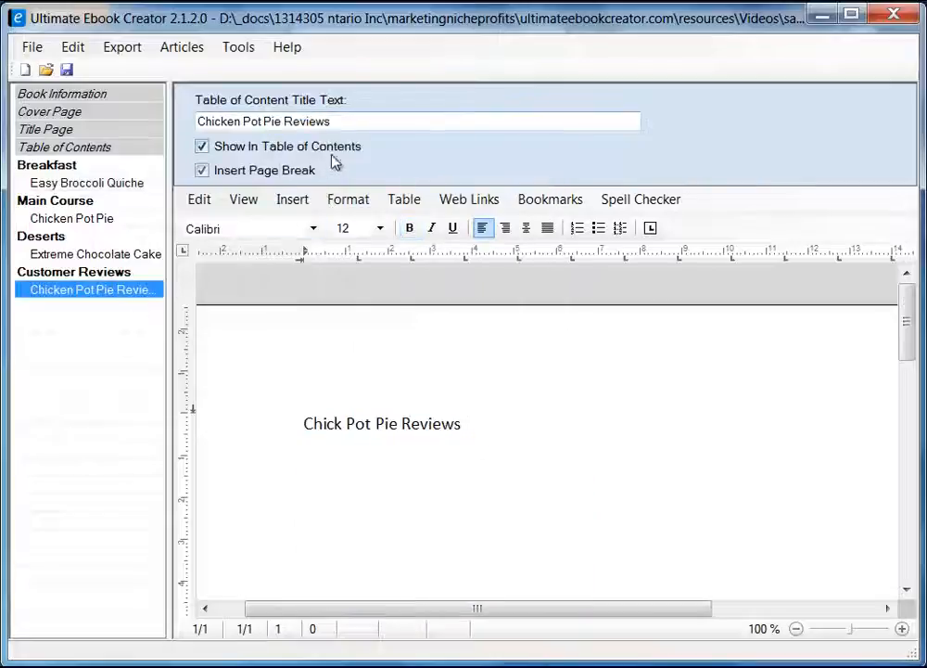
pyautogui.moveTo(286, 122); pyautogui.dragTo(111, 113)
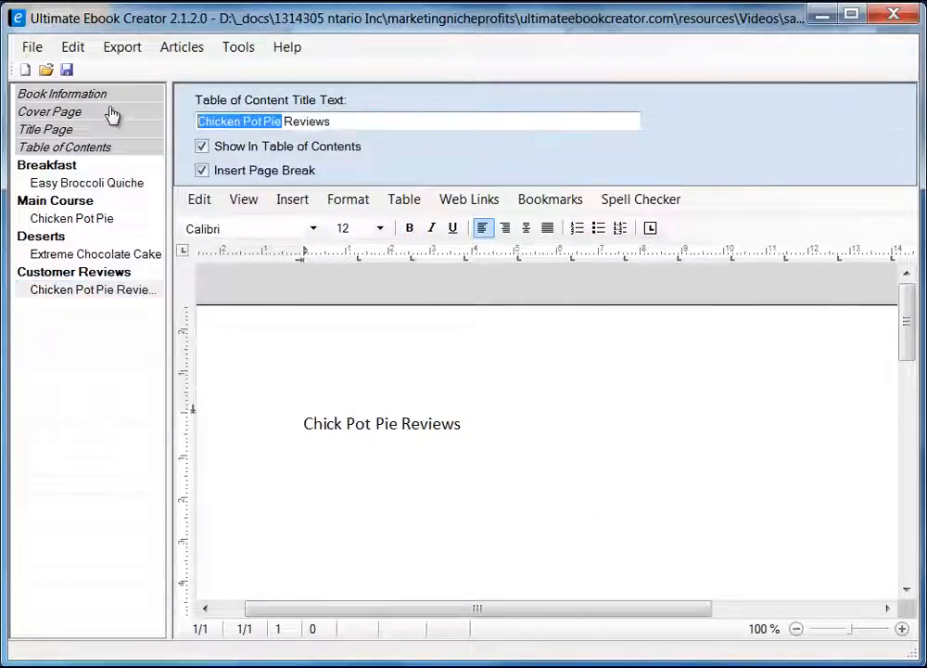
pyautogui.rightClick(250, 126)
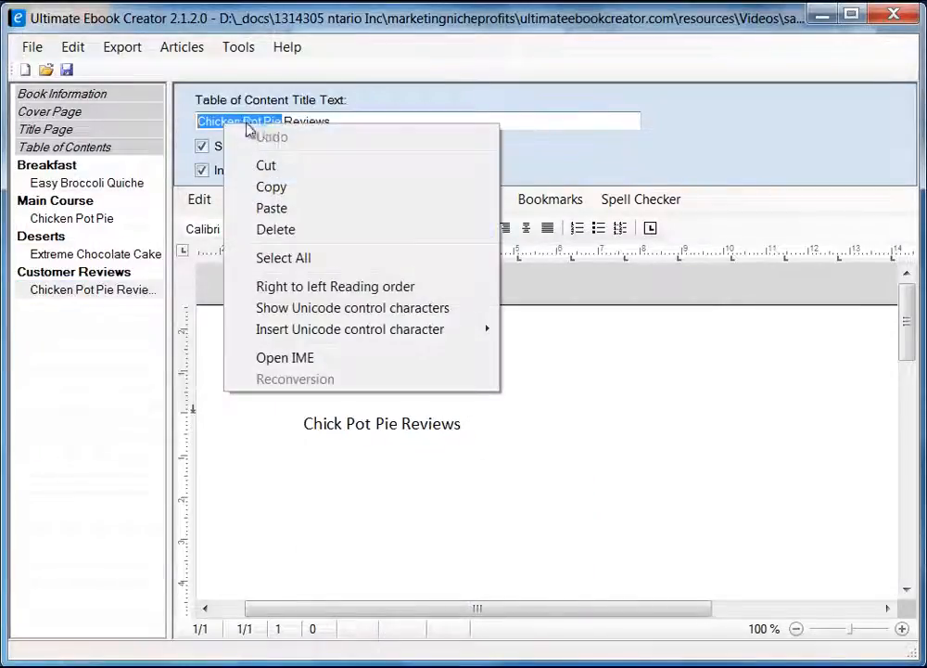
pyautogui.click(302, 208)
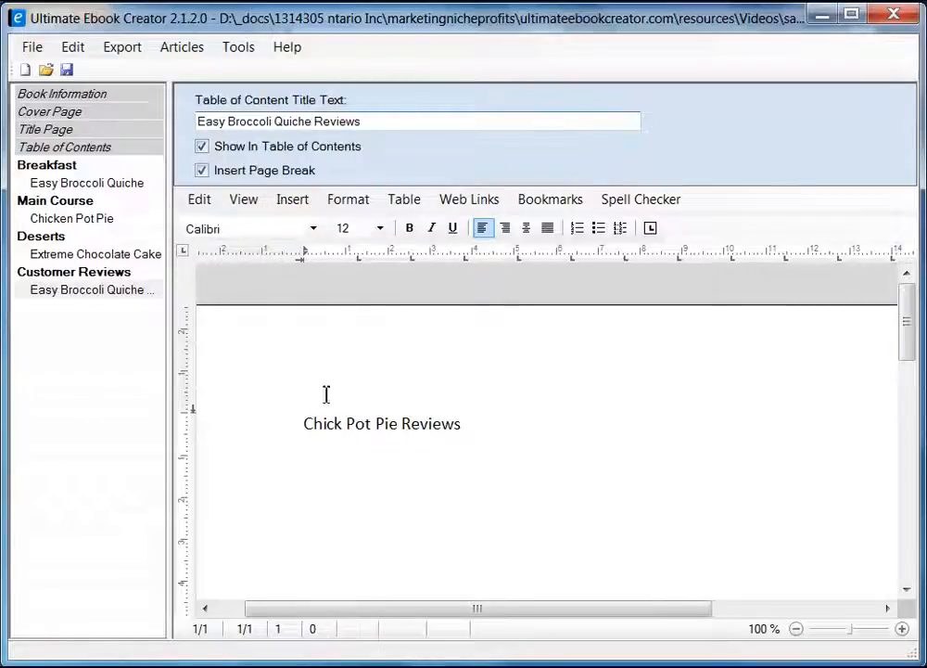
# Paste 'Easy Broccoli Quiche Reviews' as unformatted text over the page heading.
pyautogui.tripleClick(266, 121)
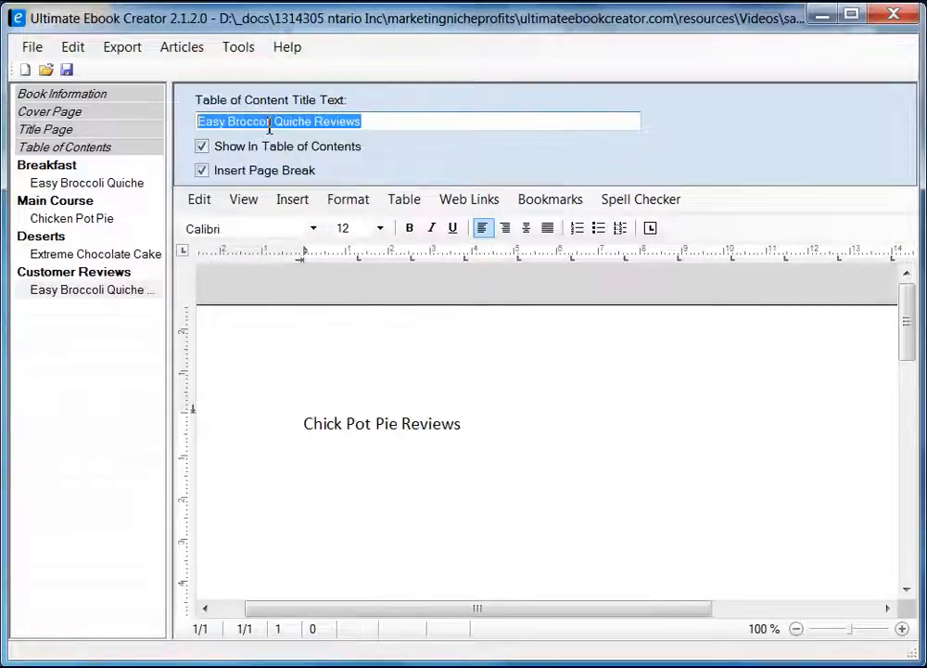
pyautogui.rightClick(294, 124)
pyautogui.click(319, 186)
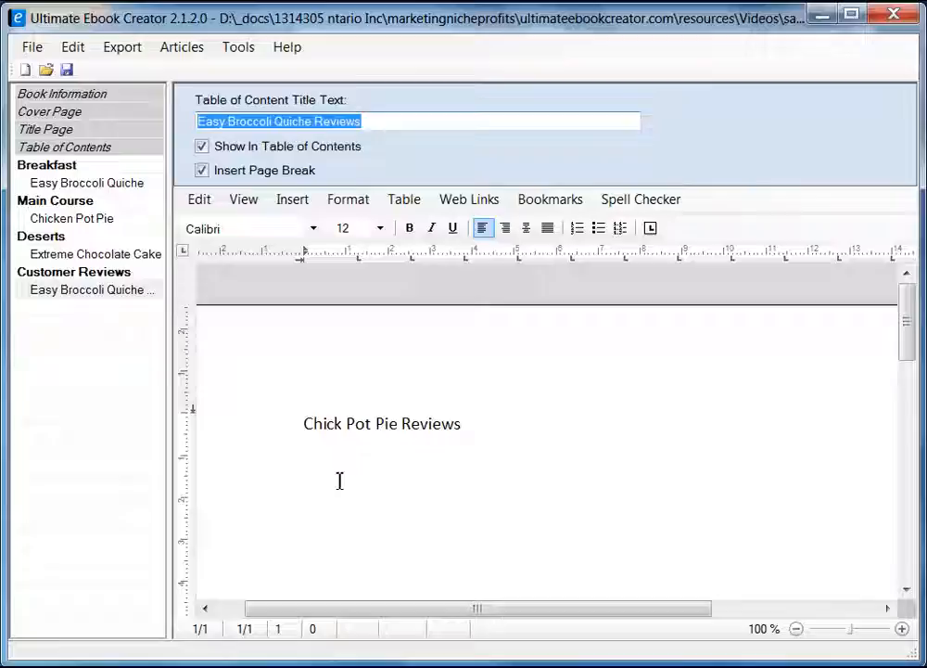
pyautogui.click(307, 427)
pyautogui.keyDown('shift'); pyautogui.click(461, 424); pyautogui.keyUp('shift')
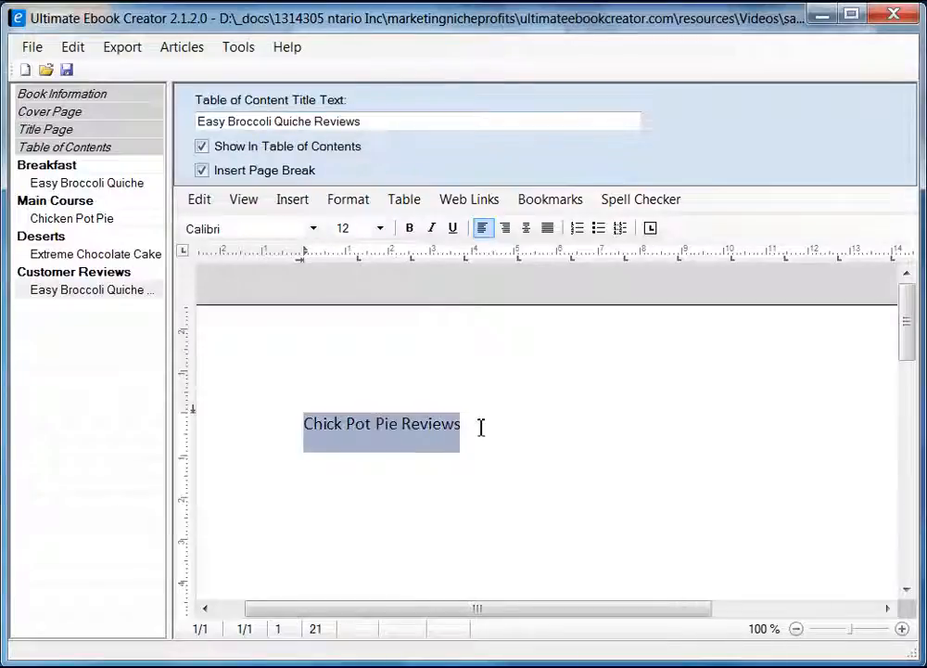
pyautogui.rightClick(443, 423)
pyautogui.moveTo(507, 476)
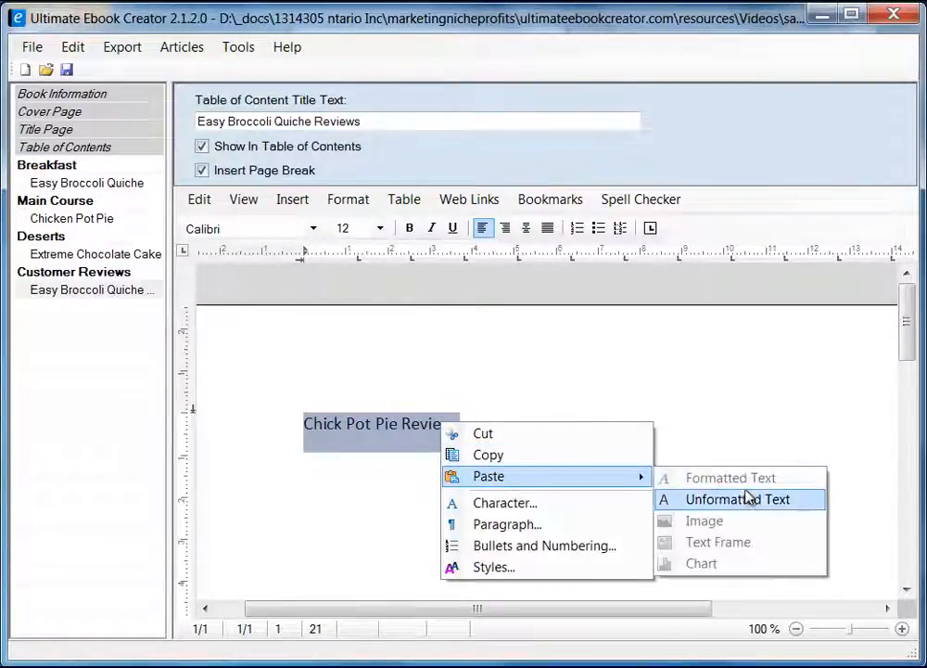
pyautogui.click(723, 500)
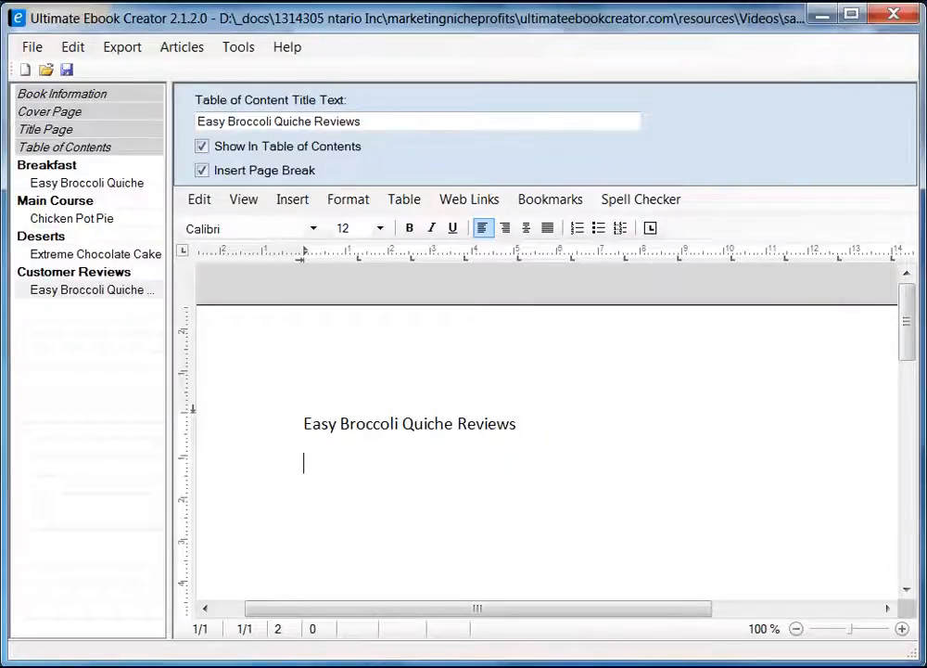
pyautogui.hotkey('alt', 'Tab')
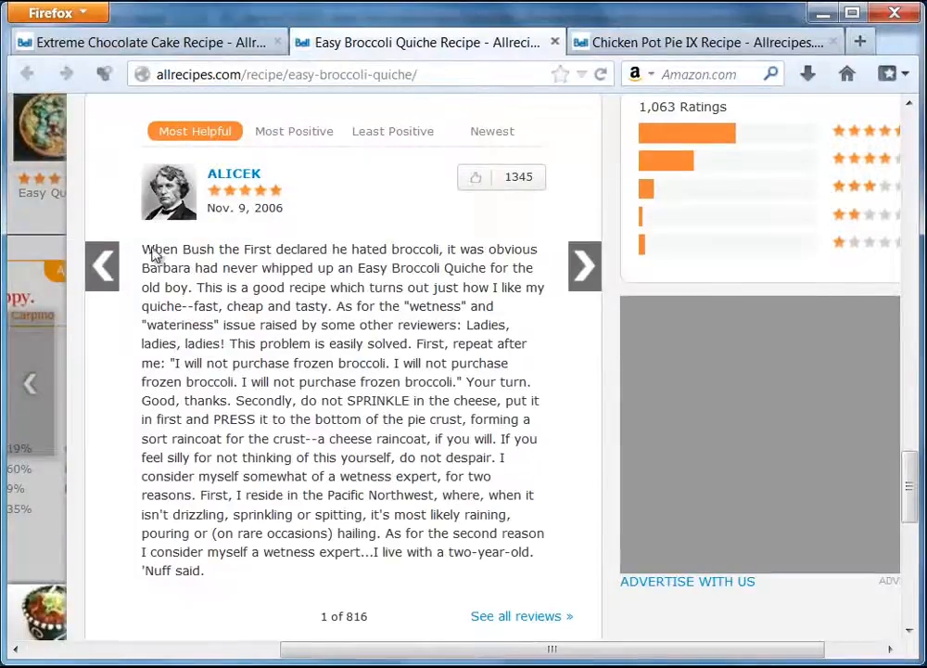
# Copy the top Easy Broccoli Quiche review from Allrecipes and paste it unformatted below the heading.
pyautogui.moveTo(147, 253); pyautogui.dragTo(215, 581)
pyautogui.rightClick(240, 502)
pyautogui.click(284, 517)
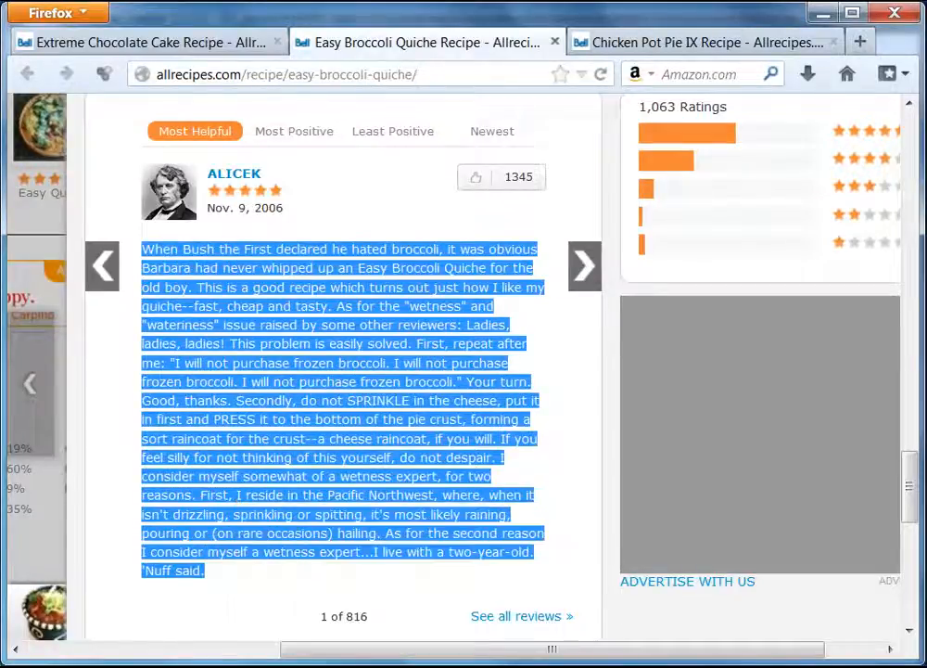
pyautogui.hotkey('alt', 'Tab')
pyautogui.rightClick(322, 486)
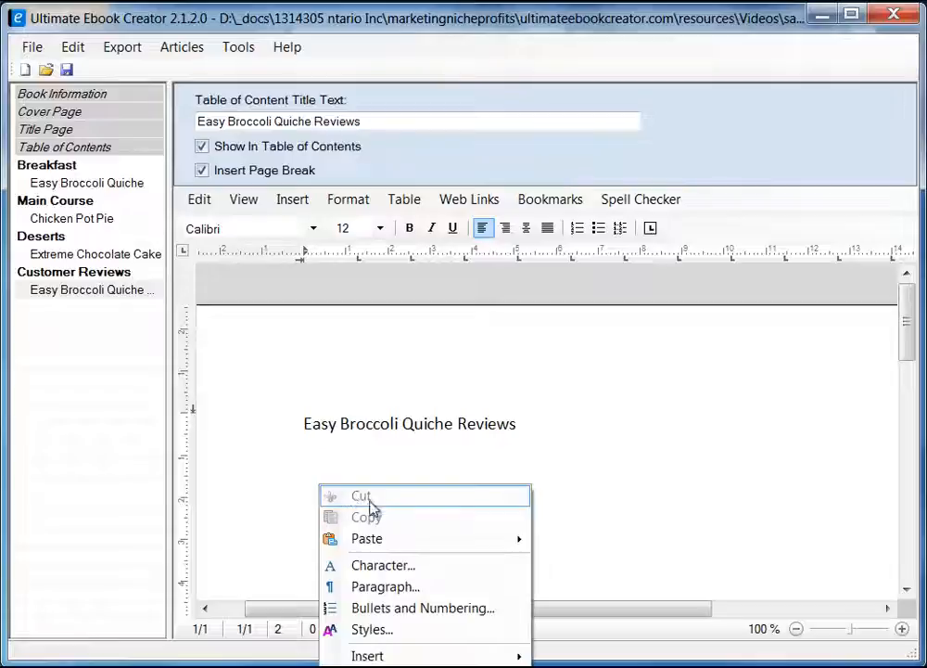
pyautogui.moveTo(383, 545)
pyautogui.click(615, 559)
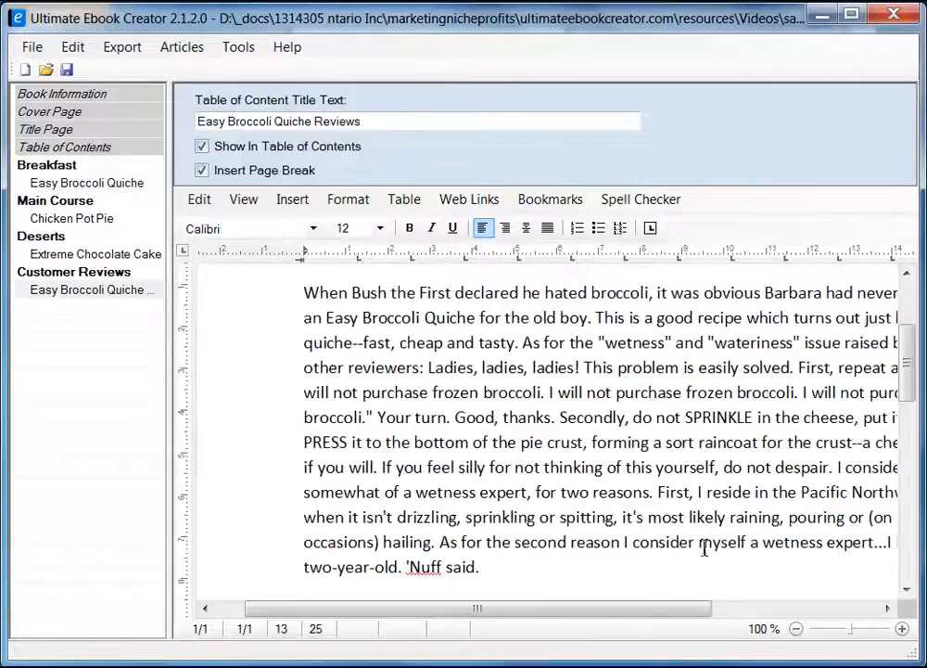
pyautogui.scroll(3, 560, 477)
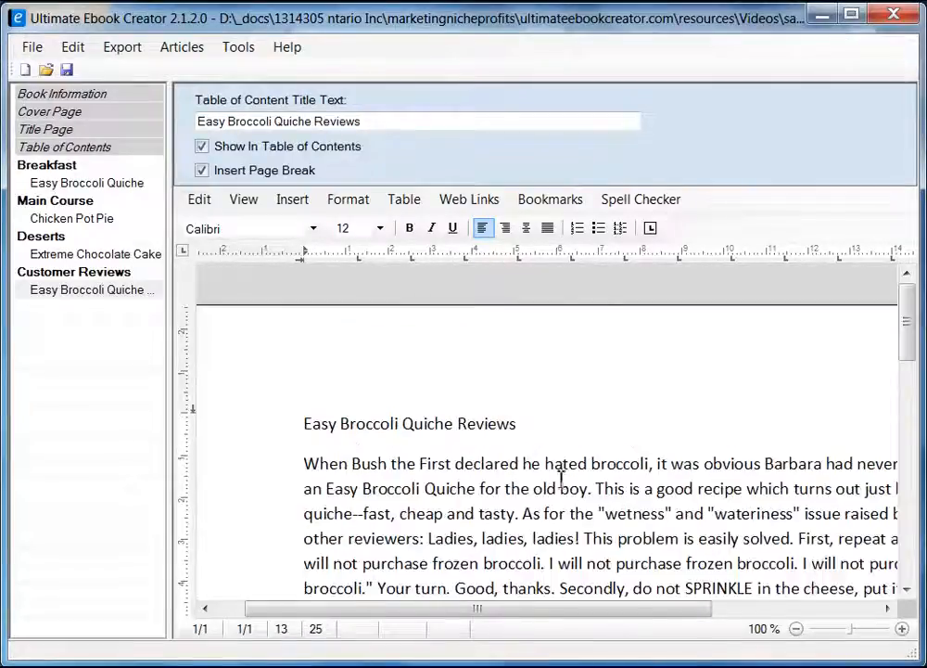
# Style the Easy Broccoli Quiche Reviews title as heading 2.
pyautogui.click(264, 430)
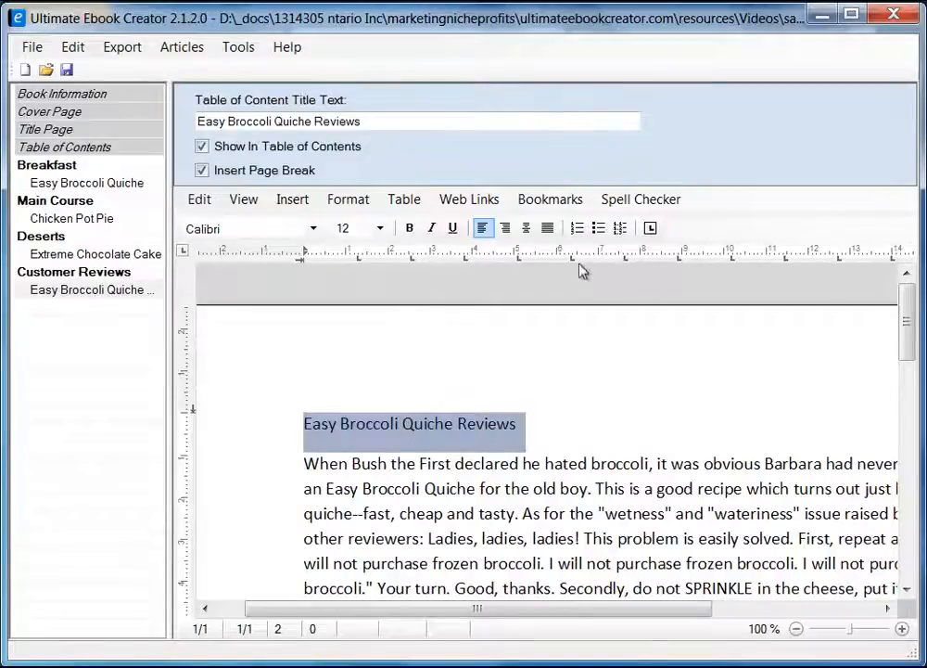
pyautogui.click(371, 208)
pyautogui.click(400, 291)
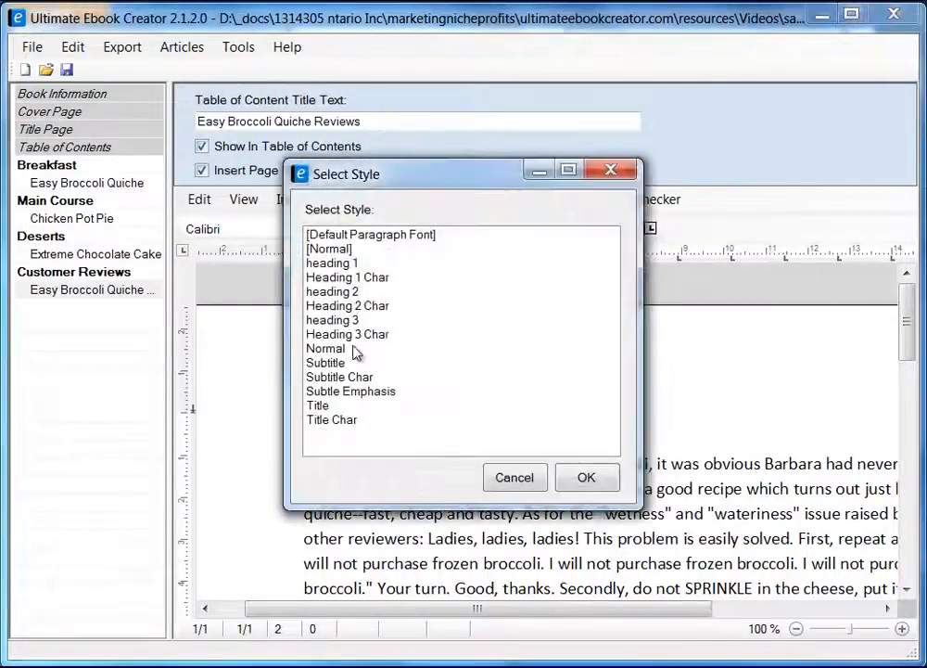
pyautogui.click(371, 291)
pyautogui.click(586, 477)
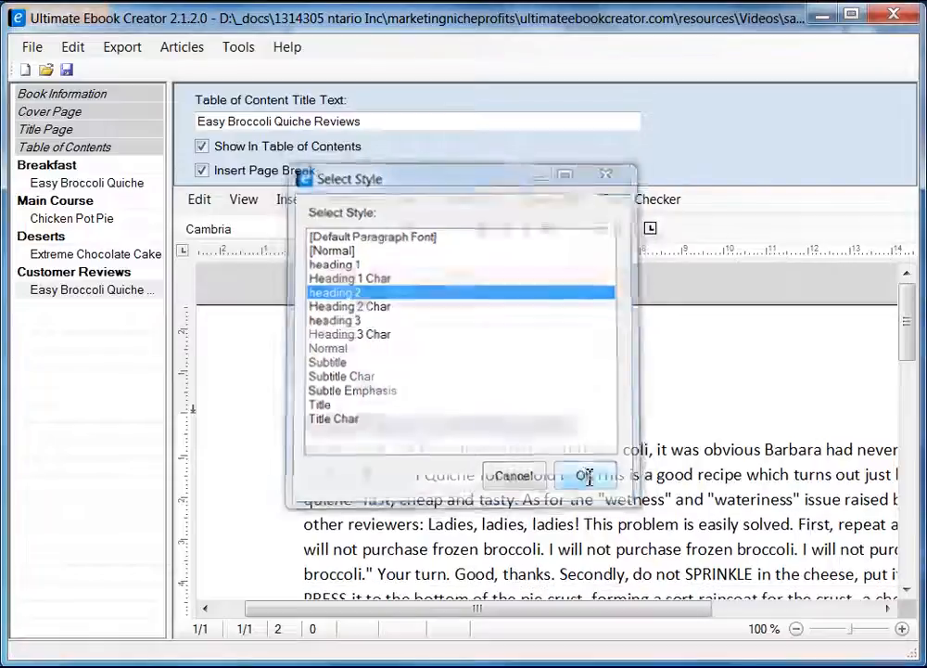
# Copy the next customer review's text from the browser.
pyautogui.moveTo(918, 327); pyautogui.dragTo(904, 420)
pyautogui.click(592, 392)
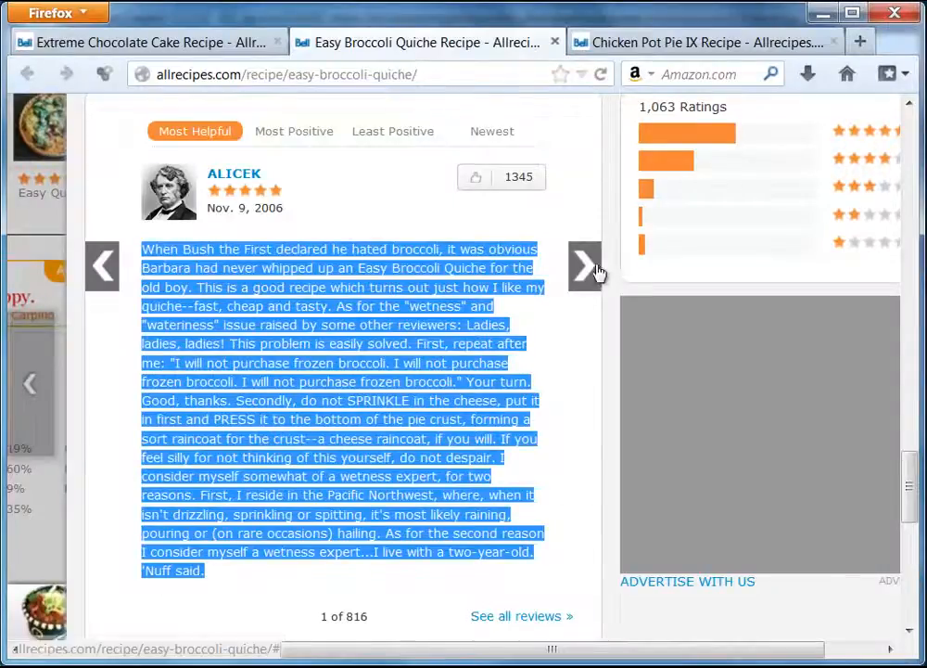
pyautogui.click(596, 271)
pyautogui.moveTo(141, 250); pyautogui.dragTo(492, 389)
pyautogui.rightClick(472, 377)
pyautogui.click(487, 385)
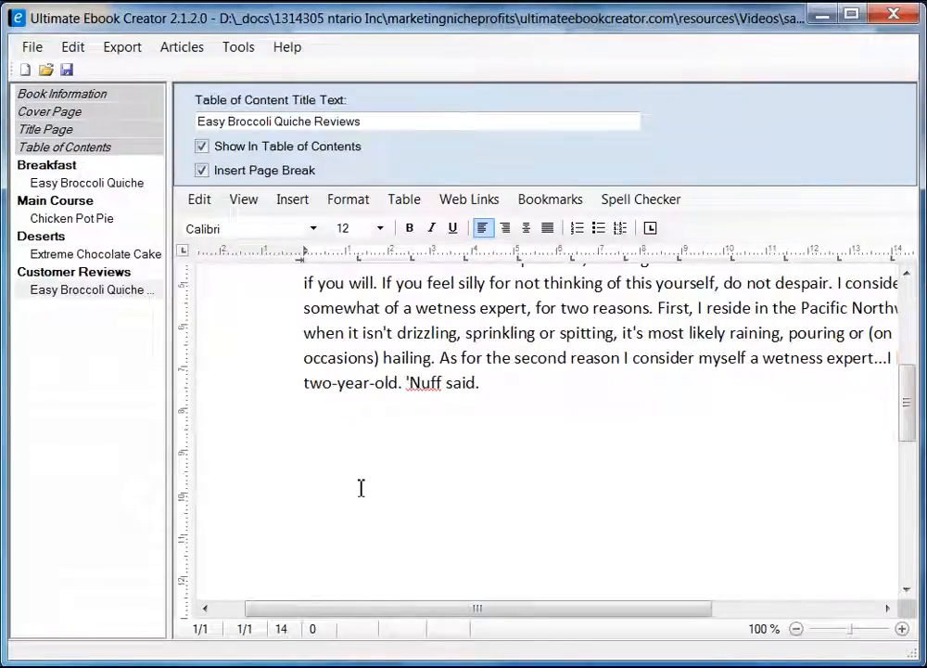
# Insert a blank line between the reviews heading and the first review.
pyautogui.scroll(10, 569, 503)
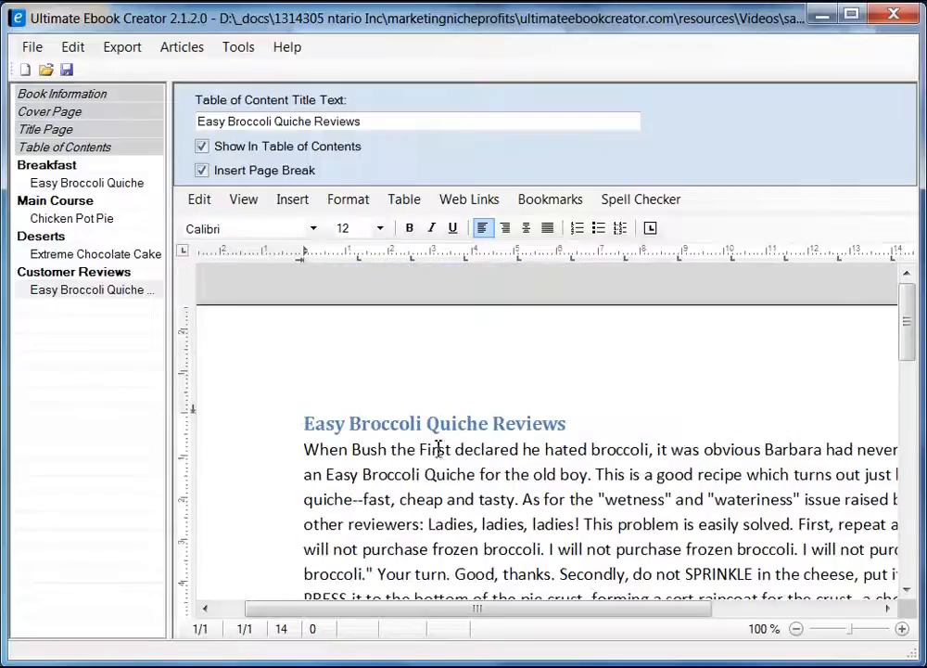
pyautogui.click(558, 428)
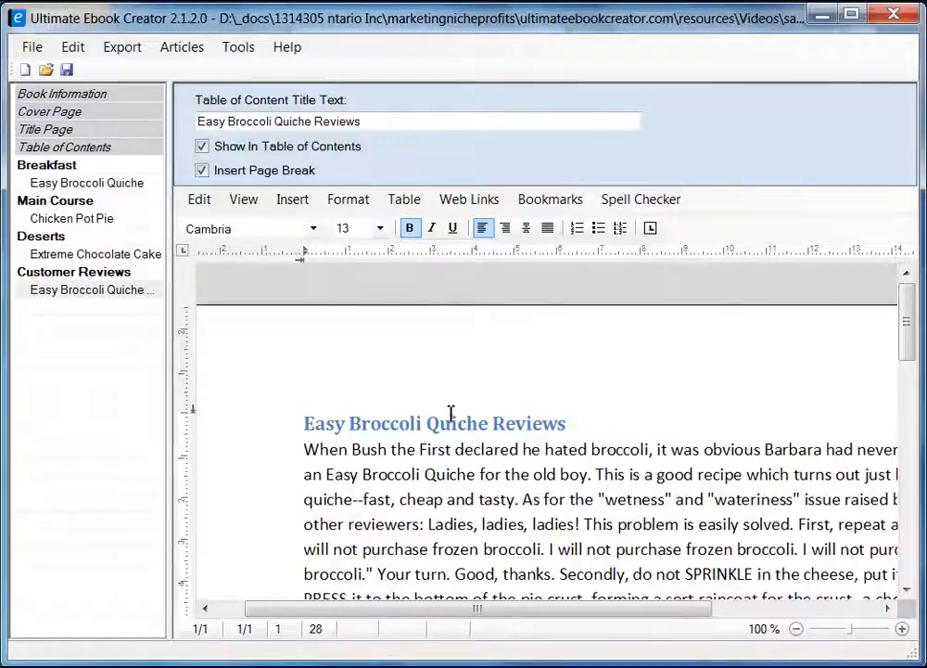
pyautogui.scroll(-1, 515, 447)
pyautogui.press('Return')
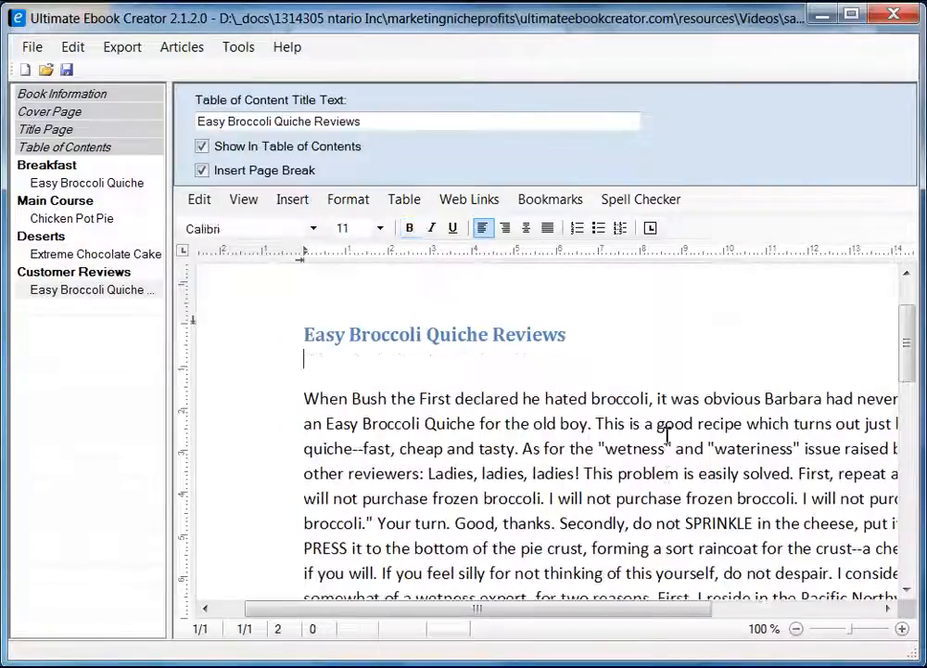
pyautogui.press('Down')
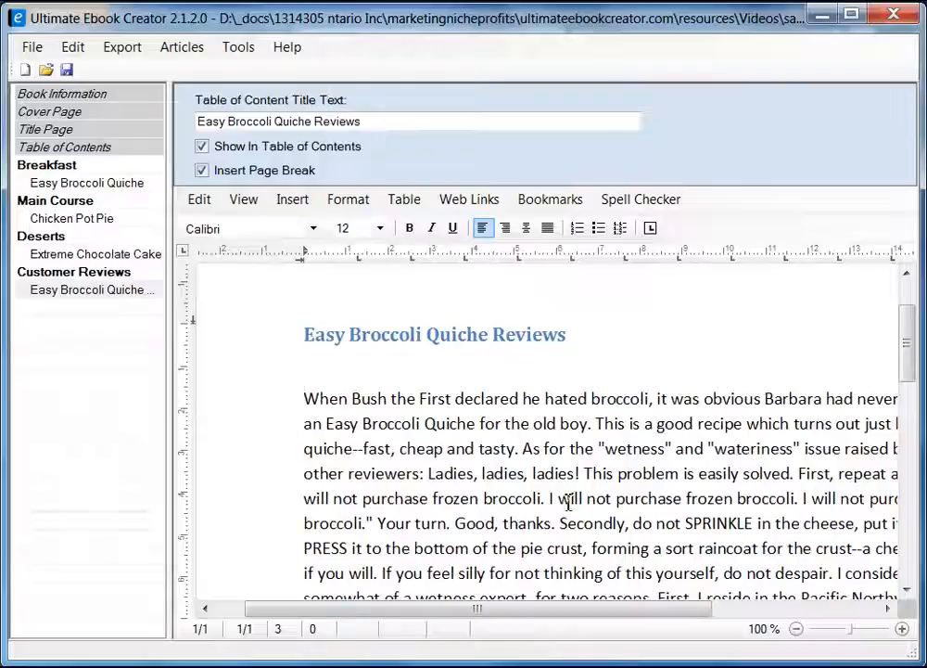
pyautogui.scroll(-3, 414, 491)
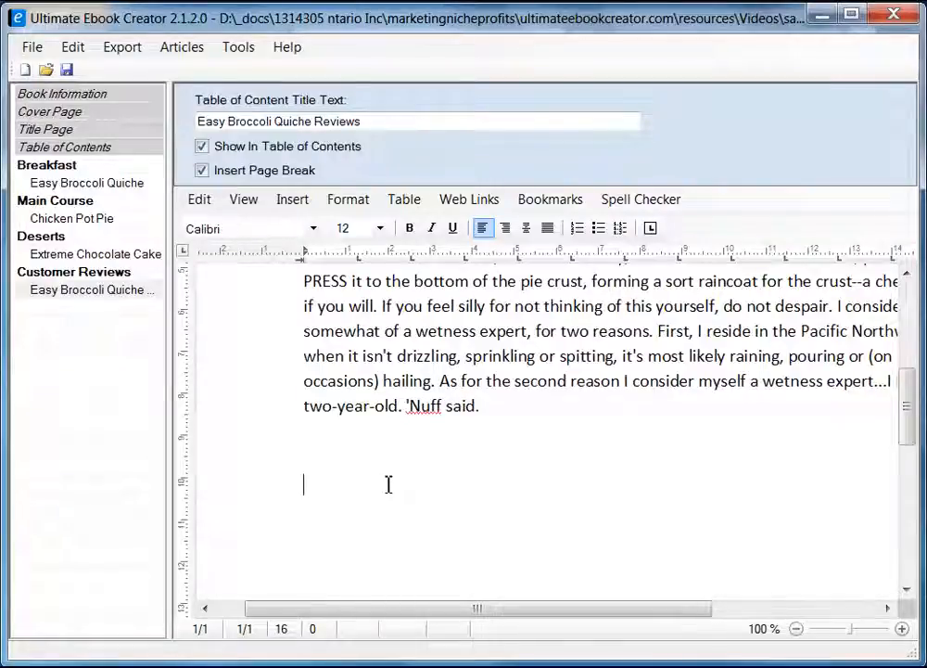
# Insert a page break after the first review.
pyautogui.hotkey('ctrl', 'Return')
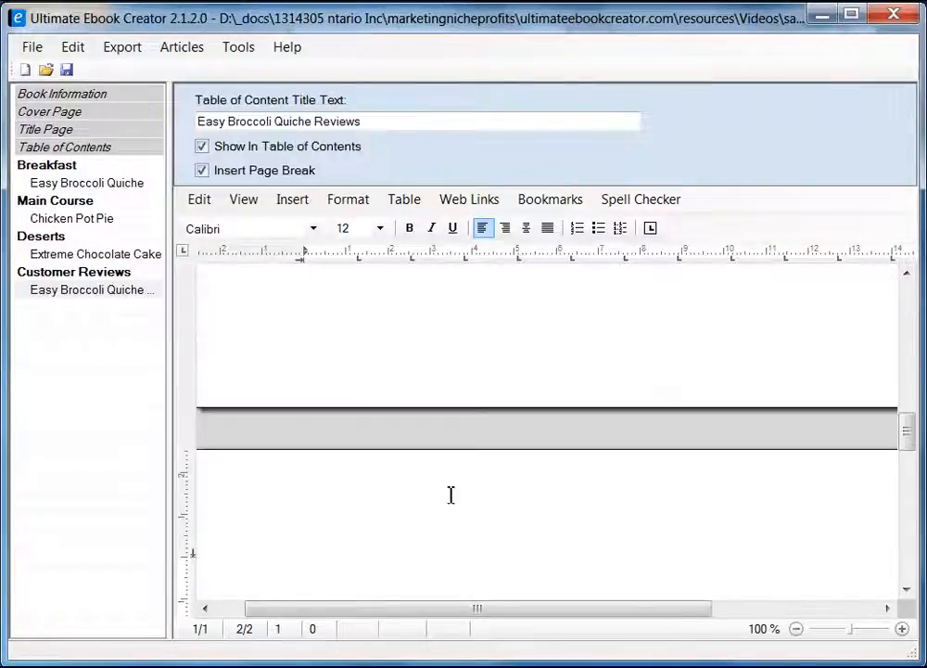
pyautogui.moveTo(476, 608); pyautogui.dragTo(447, 609)
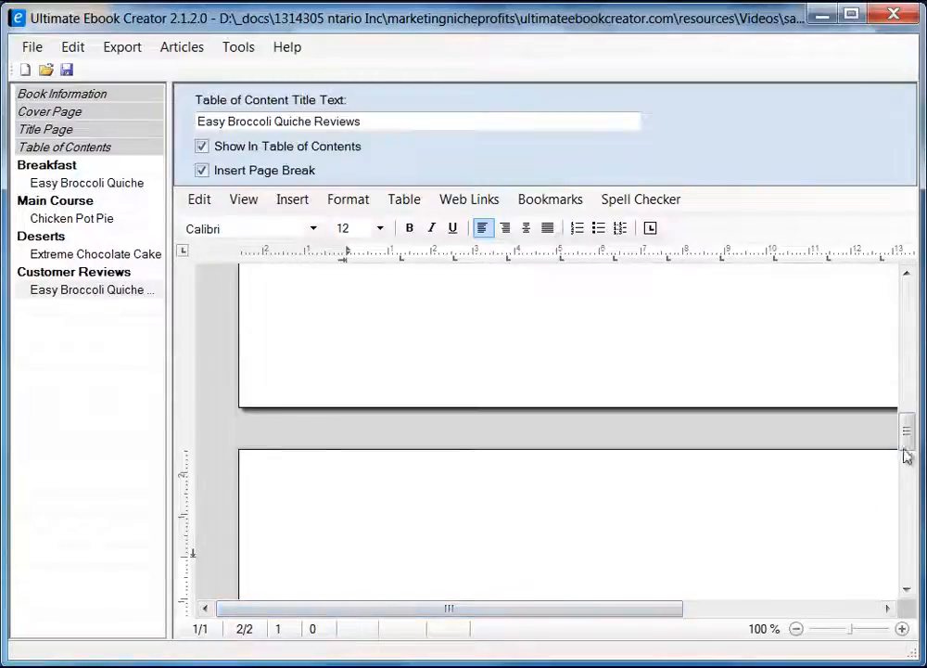
pyautogui.moveTo(907, 454)
pyautogui.mouseDown()
pyautogui.moveTo(906, 330)
pyautogui.moveTo(921, 467)
pyautogui.mouseUp()
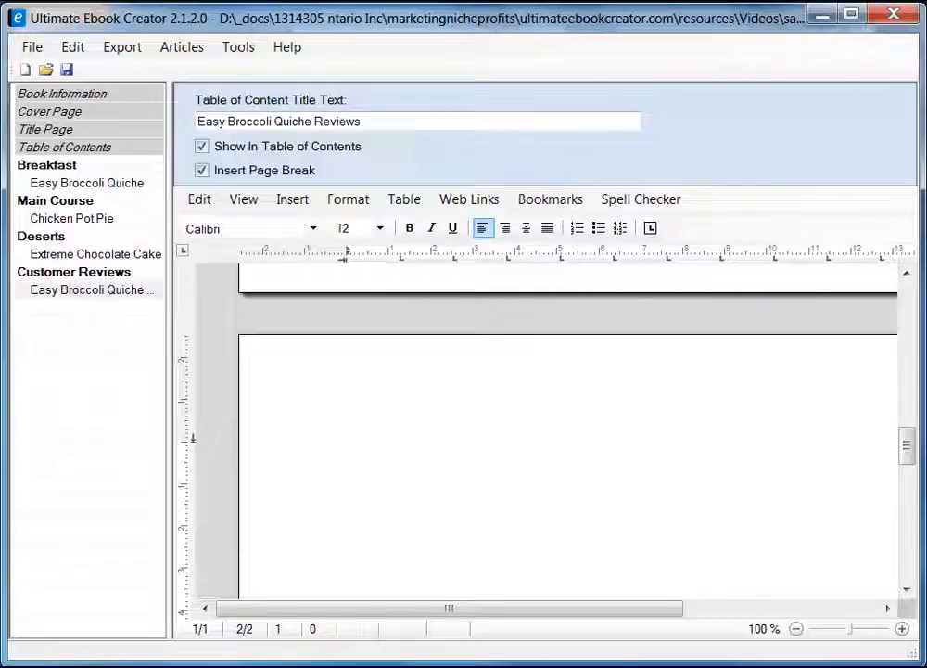
pyautogui.hotkey('alt', 'Tab')
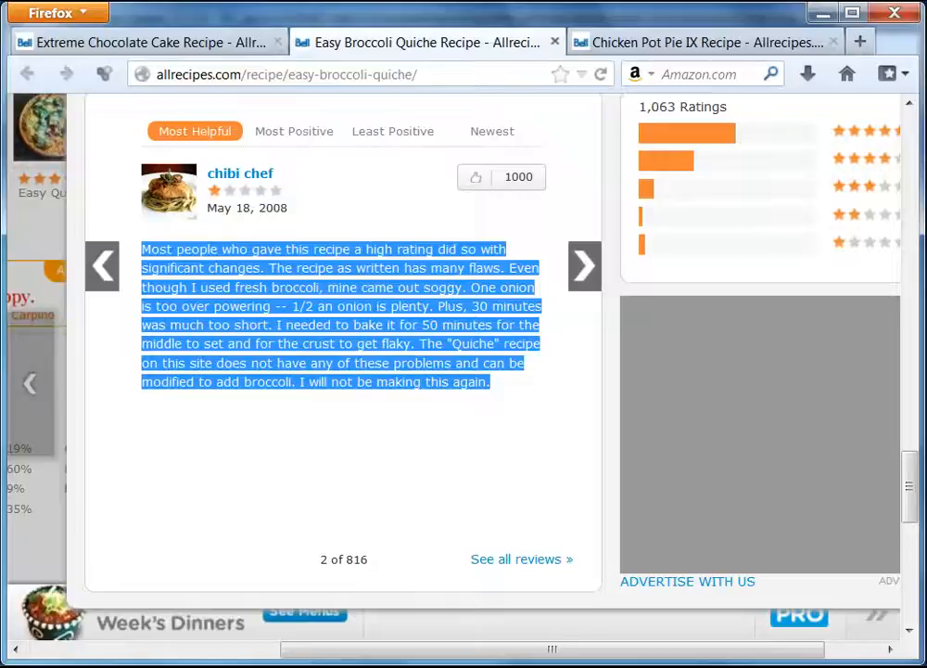
pyautogui.hotkey('alt', 'Tab')
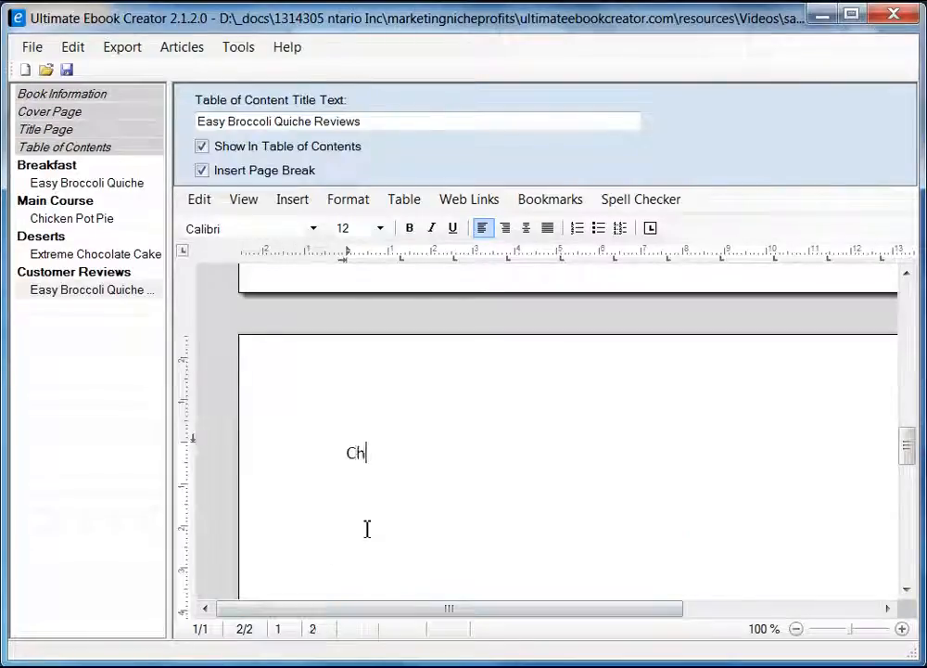
# Type the second reviewer's name and paste their review below it as unformatted text.
pyautogui.write('Chibi Chef')
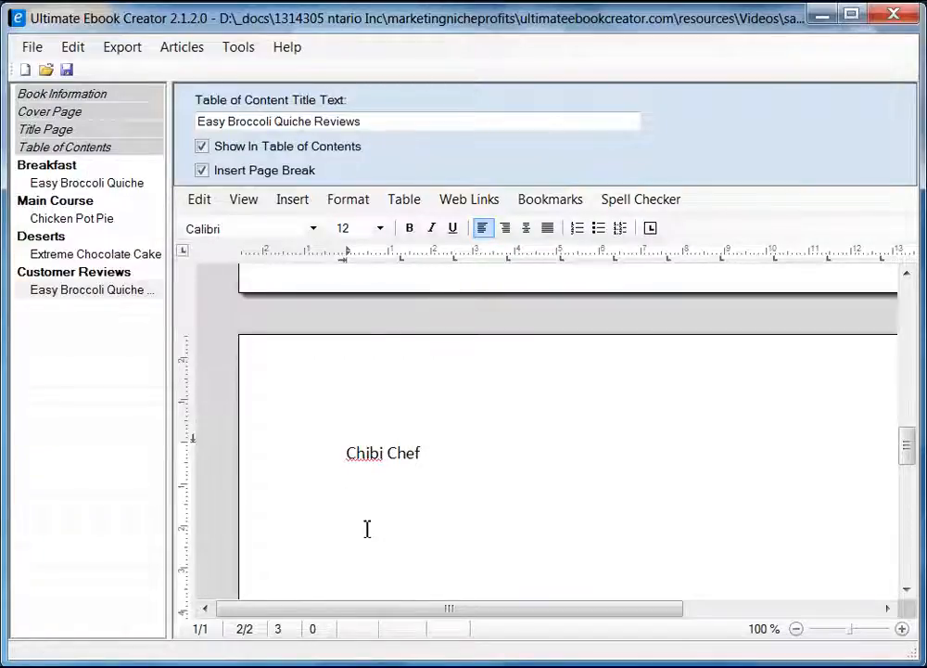
pyautogui.rightClick(371, 500)
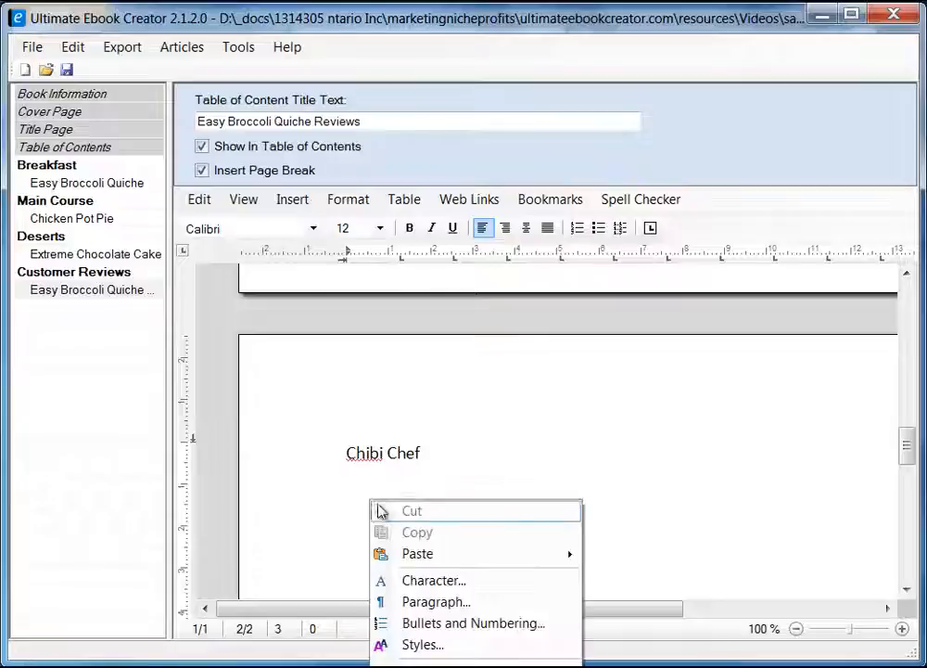
pyautogui.moveTo(491, 553)
pyautogui.click(710, 578)
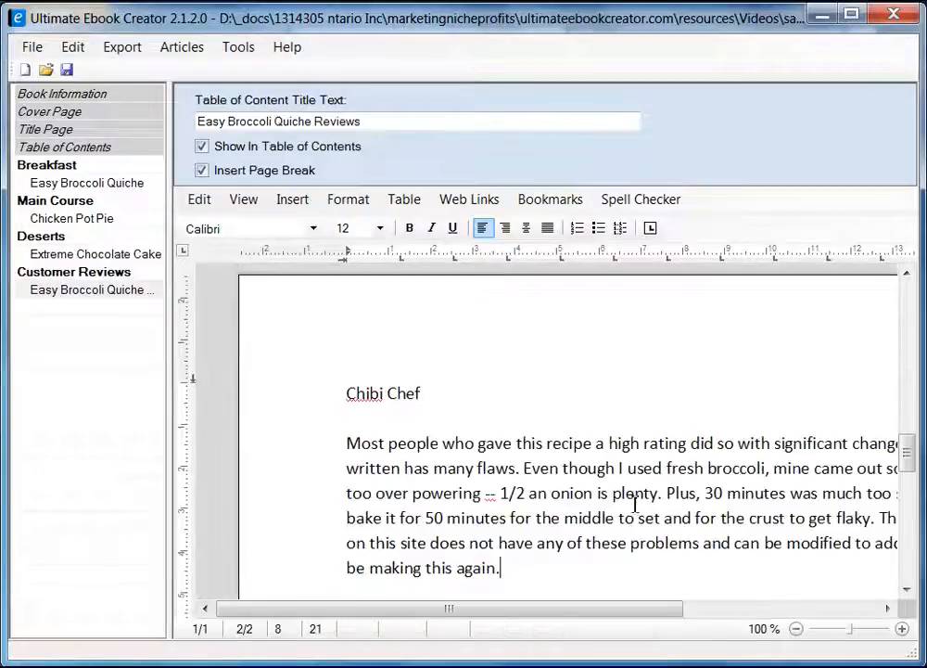
# Make the second reviewer's name bold.
pyautogui.click(326, 399)
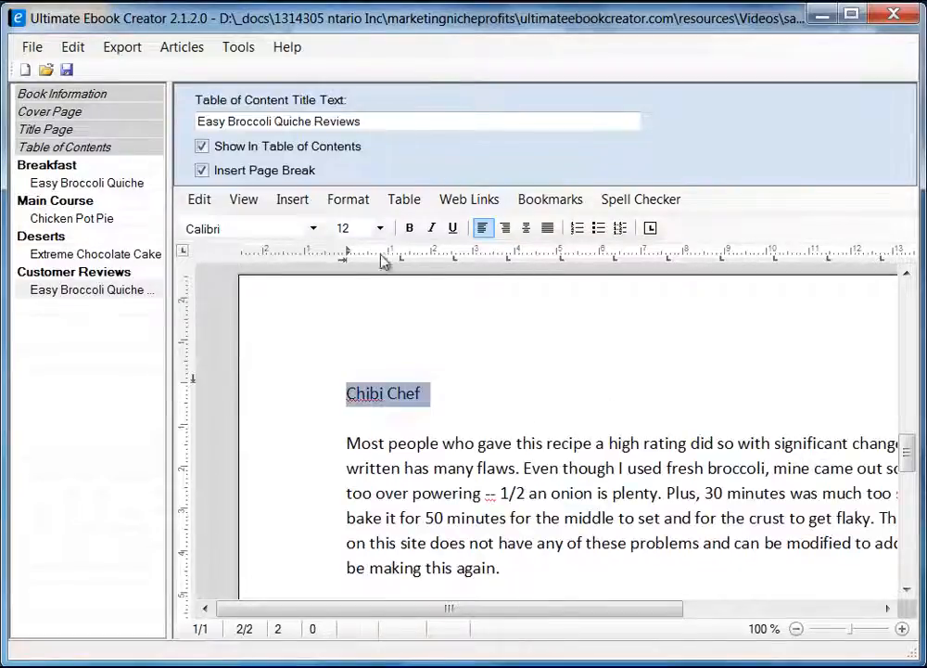
pyautogui.click(410, 228)
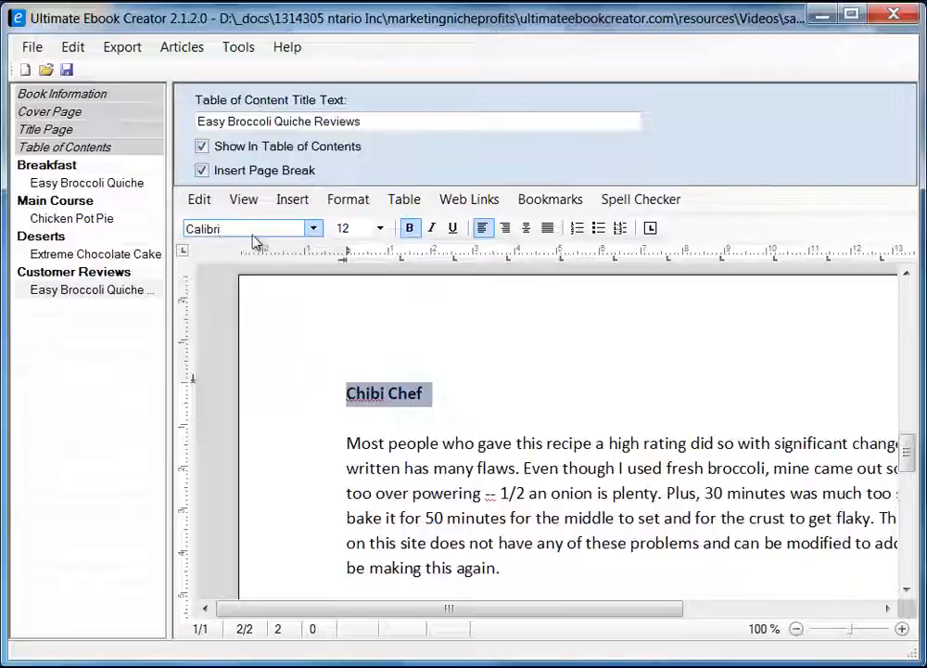
pyautogui.click(503, 395)
pyautogui.scroll(2, 563, 501)
pyautogui.scroll(-8, 563, 492)
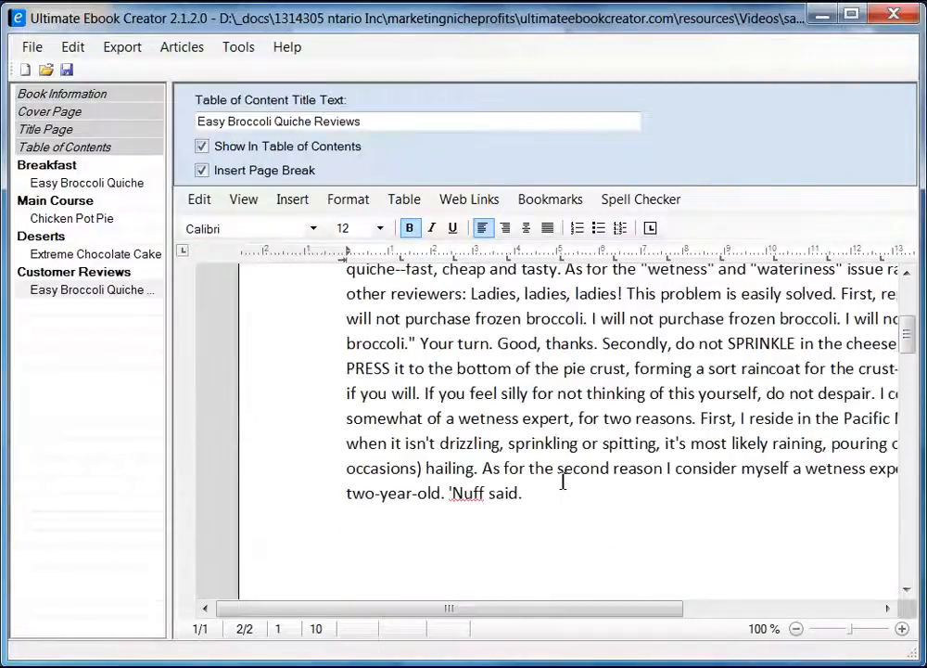
pyautogui.scroll(4, 563, 481)
pyautogui.scroll(-15, 503, 505)
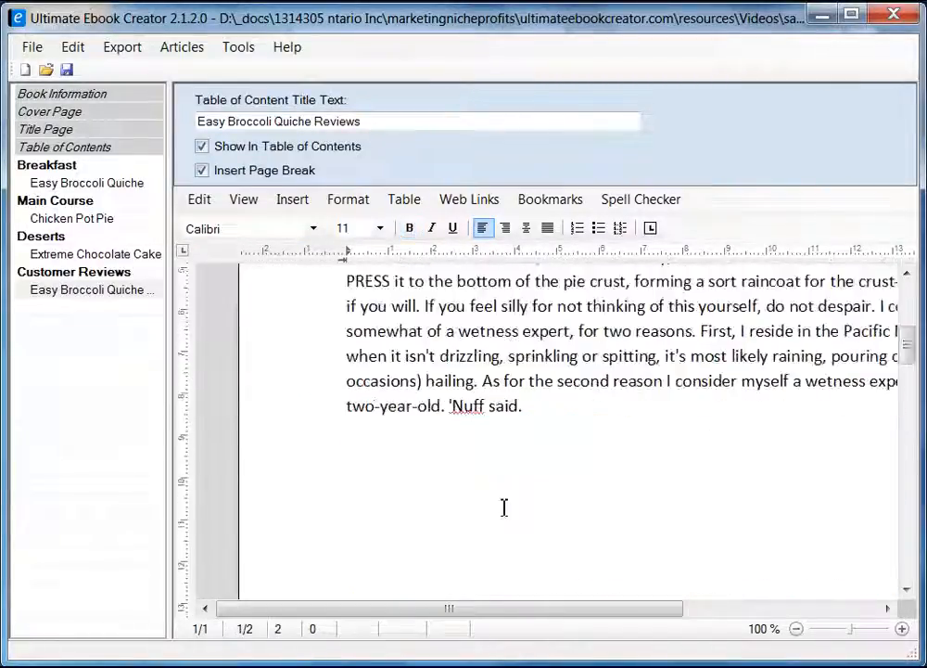
pyautogui.scroll(-5, 513, 501)
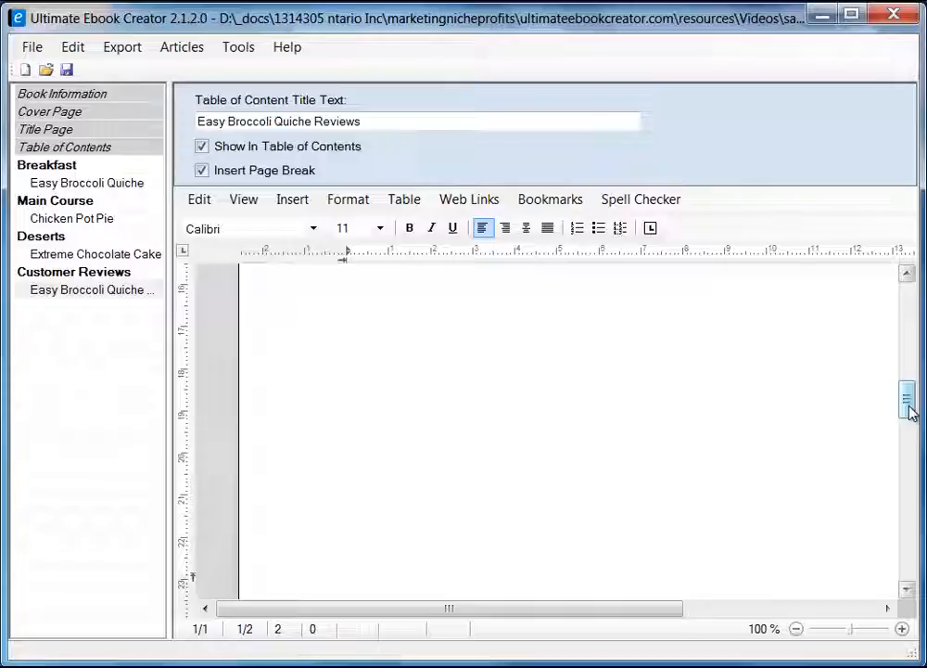
# Switch the document to Draft view and scroll through both reviews.
pyautogui.moveTo(908, 412)
pyautogui.mouseDown()
pyautogui.moveTo(907, 380)
pyautogui.moveTo(896, 544)
pyautogui.moveTo(906, 407)
pyautogui.mouseUp()
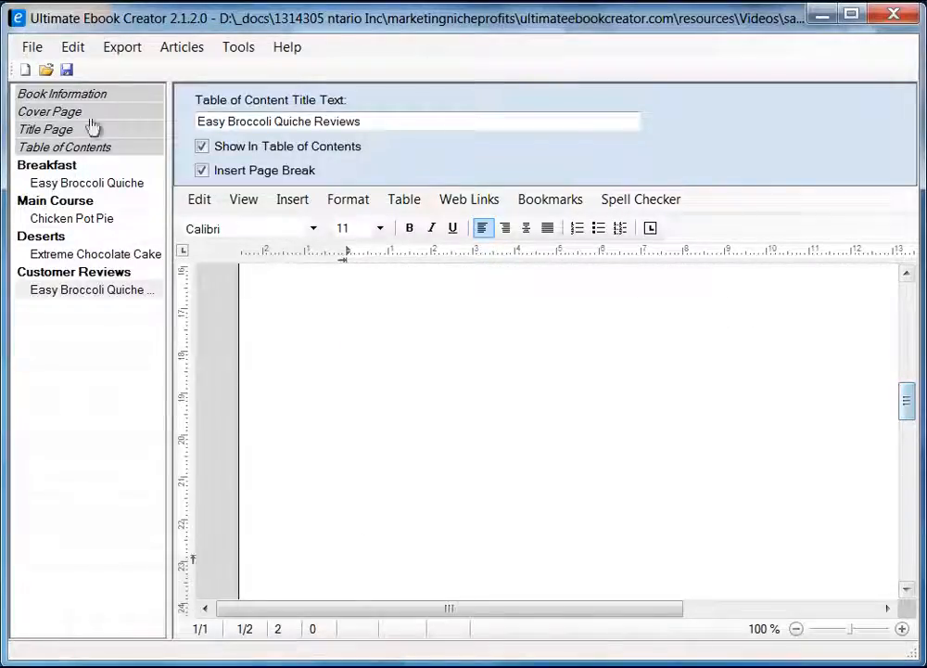
pyautogui.click(245, 201)
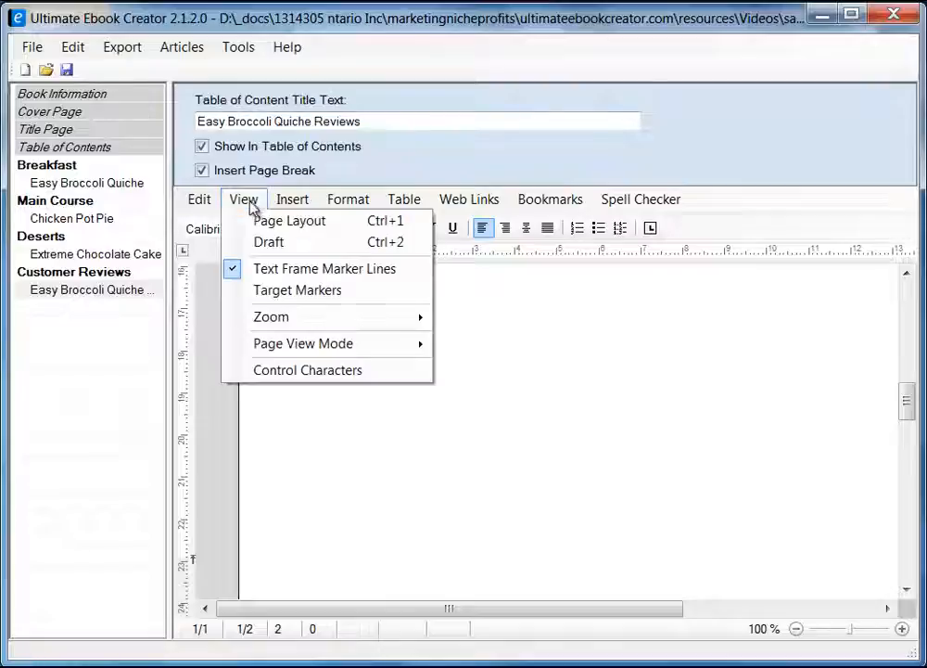
pyautogui.click(289, 243)
pyautogui.moveTo(908, 362); pyautogui.dragTo(907, 459)
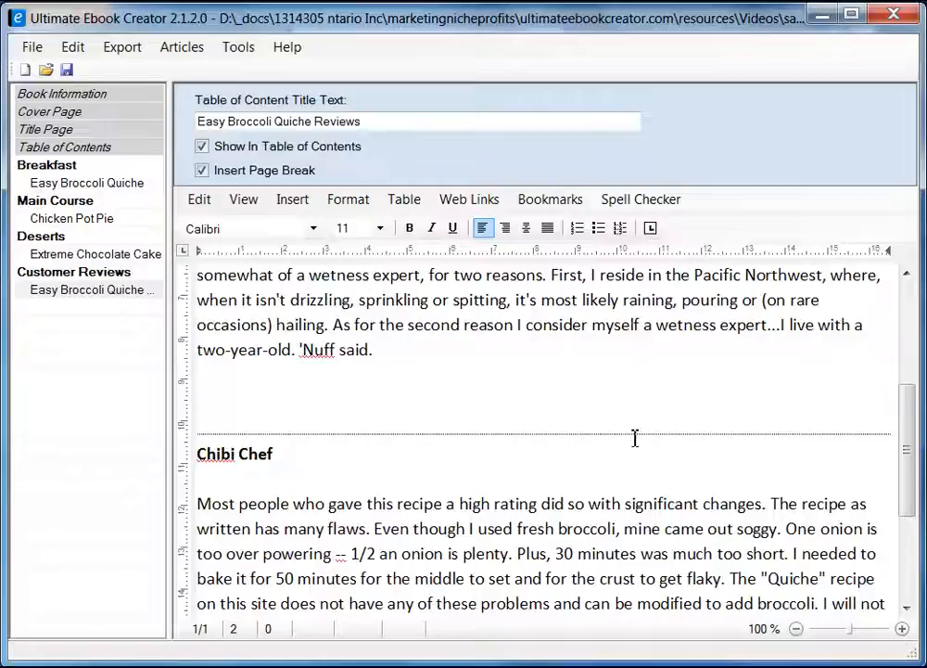
pyautogui.scroll(4, 667, 463)
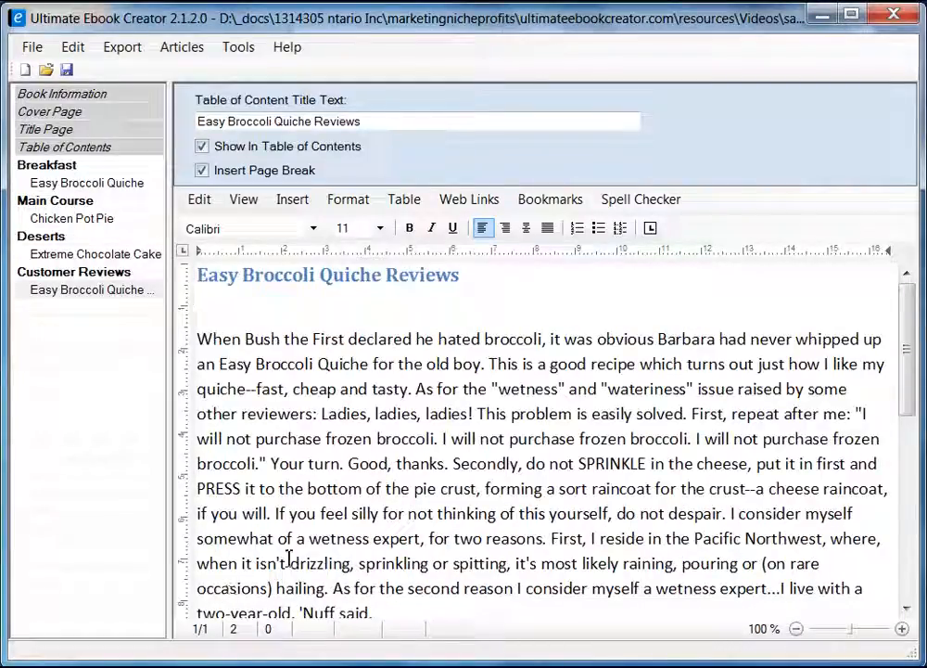
# Type the first reviewer's name on its own line above the review and make it bold.
pyautogui.press('Down')
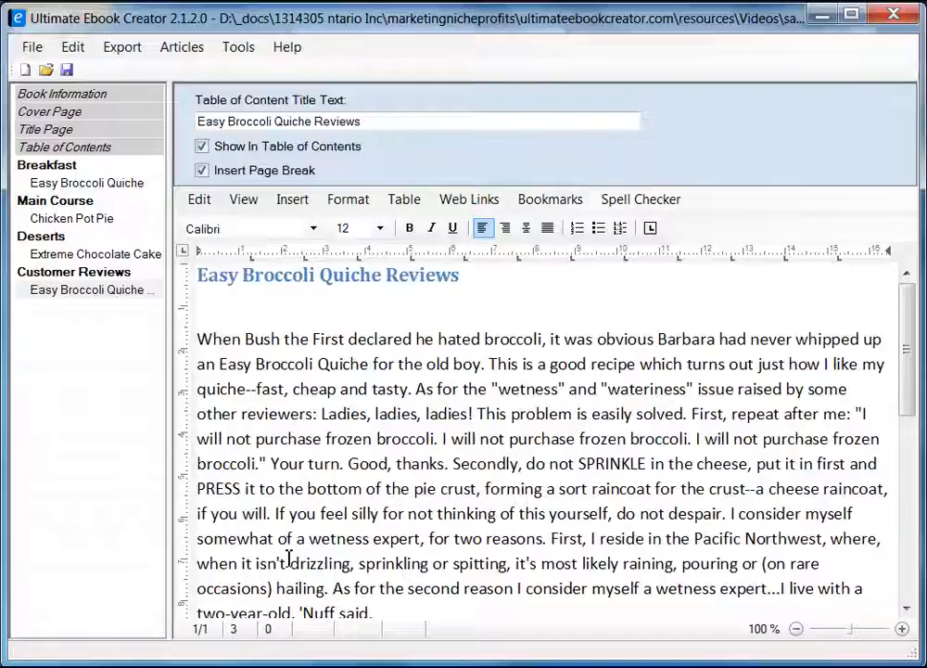
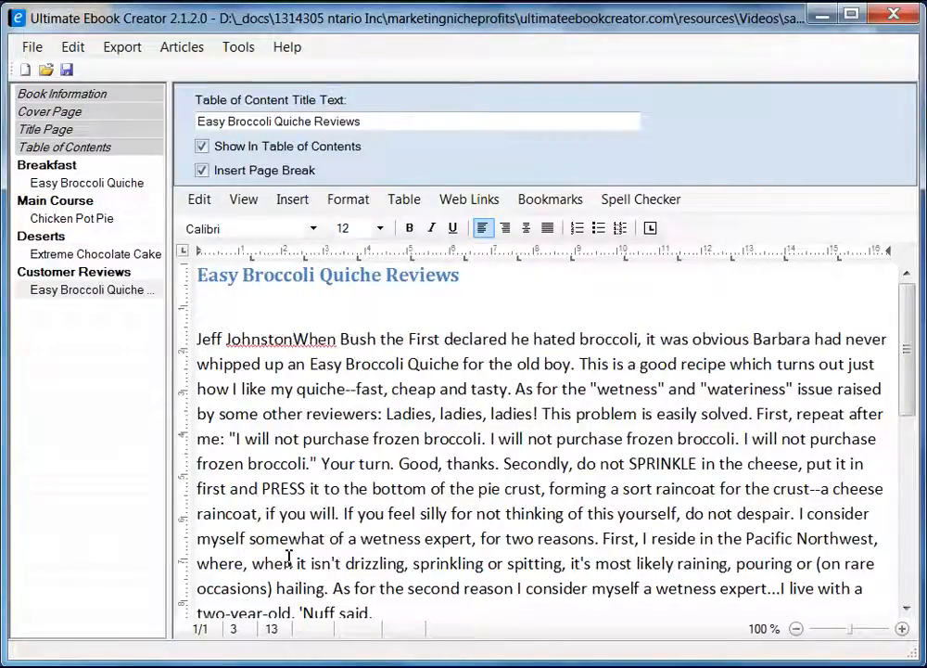
pyautogui.press('Return')
pyautogui.press('Up')
pyautogui.hotkey('shift', 'End')
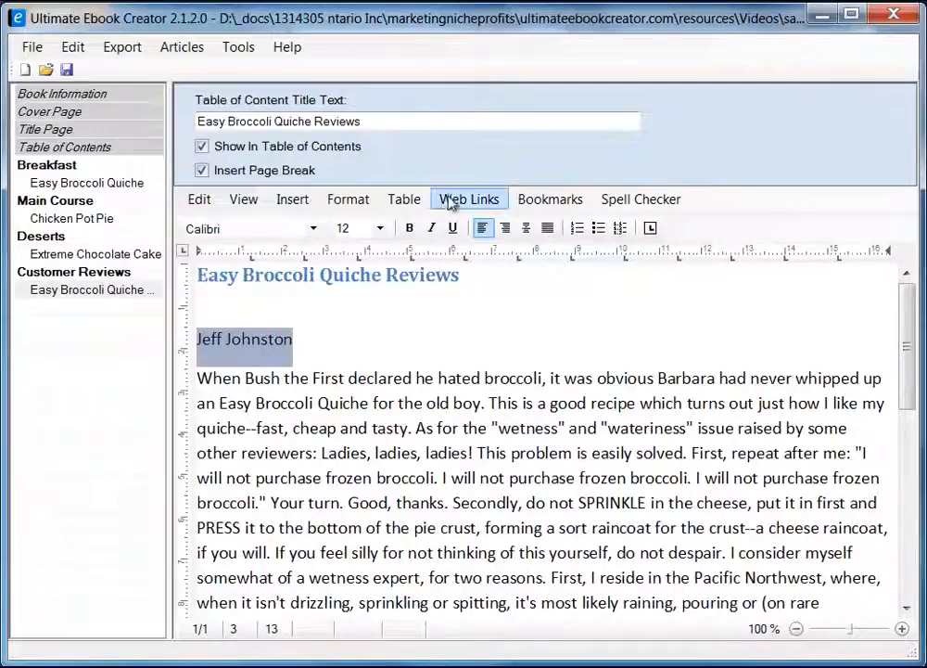
pyautogui.click(409, 228)
pyautogui.click(326, 330)
# Place the cursor at the end of the first review's text.
pyautogui.scroll(-4, 414, 383)
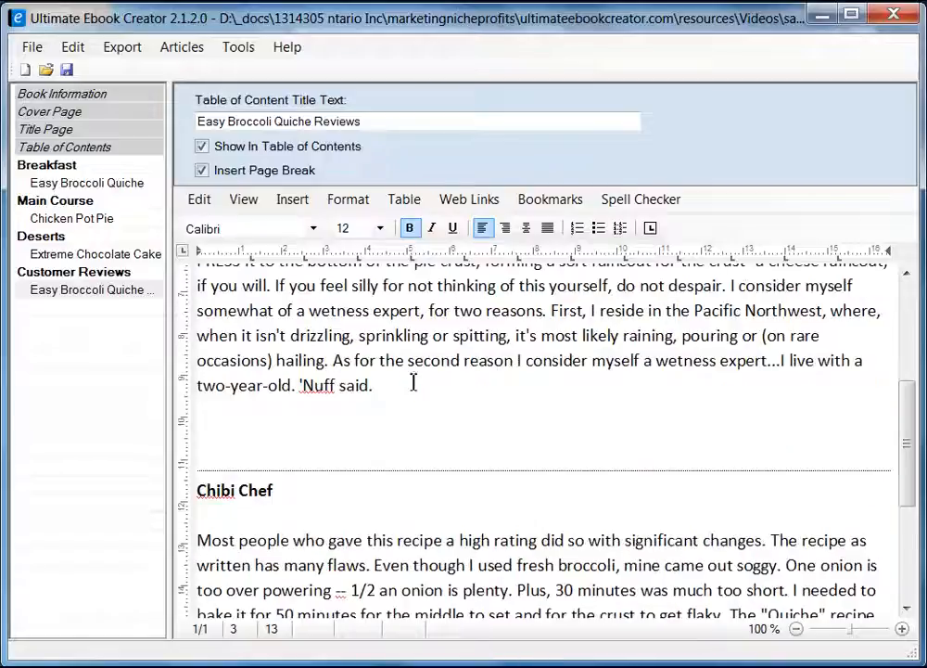
pyautogui.scroll(-3, 375, 516)
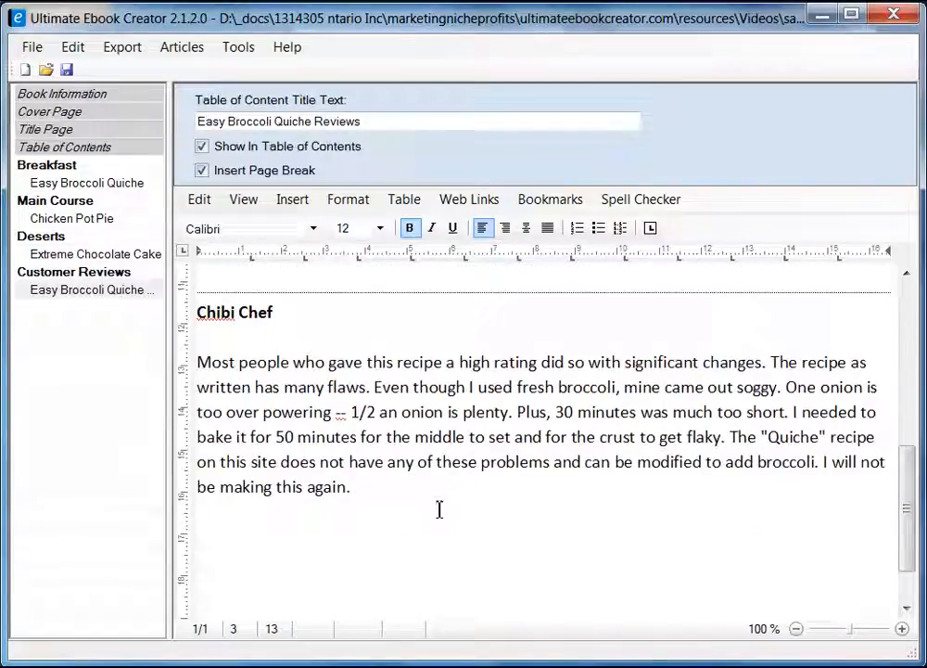
pyautogui.click(341, 534)
pyautogui.click(391, 510)
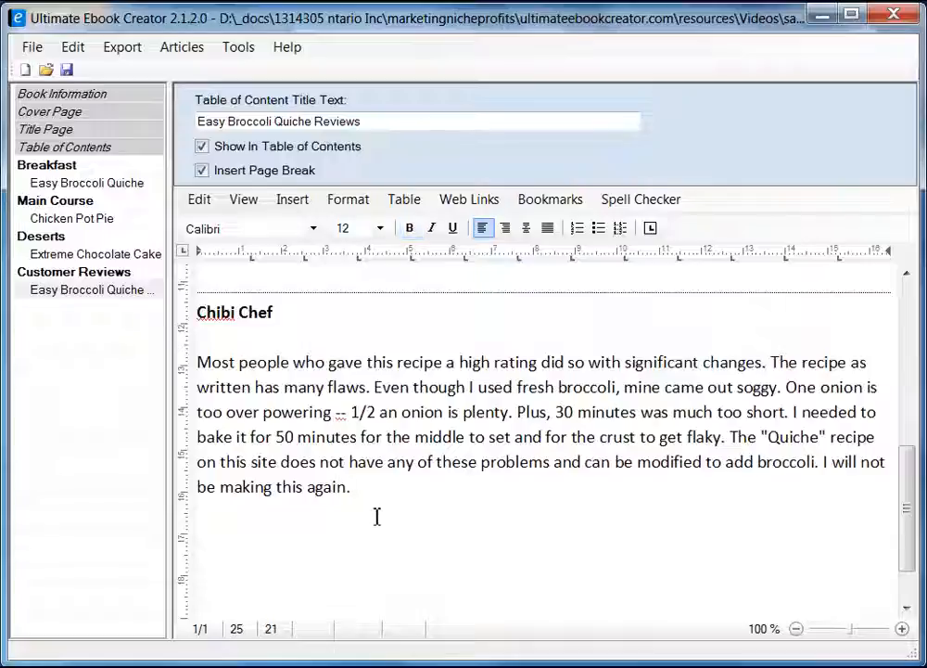
# Save the project and add a capitalised 'Return' line below the first review.
pyautogui.click(67, 71)
pyautogui.click(459, 466)
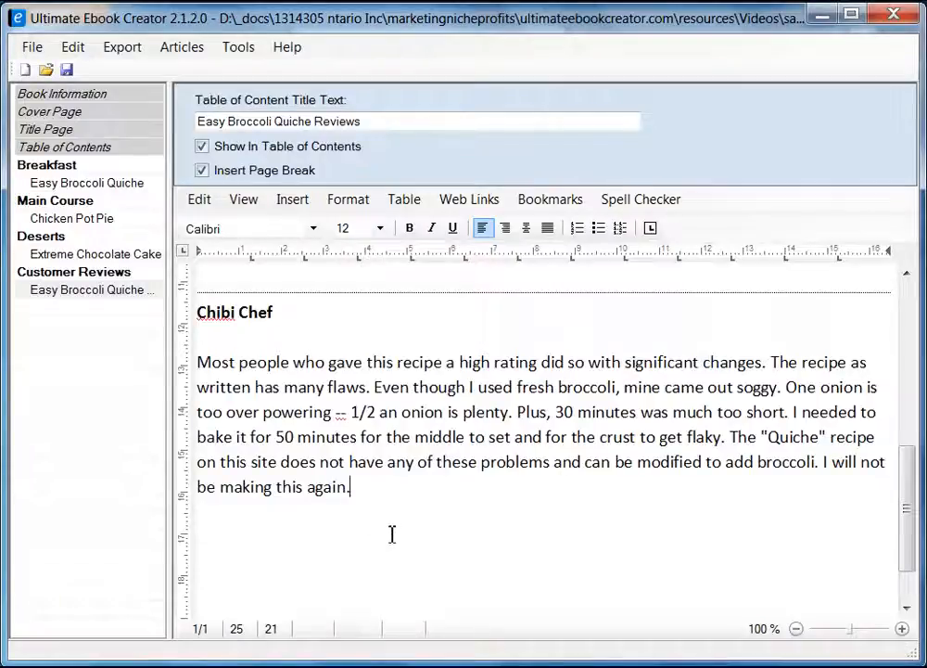
pyautogui.scroll(4, 392, 534)
pyautogui.click(285, 529)
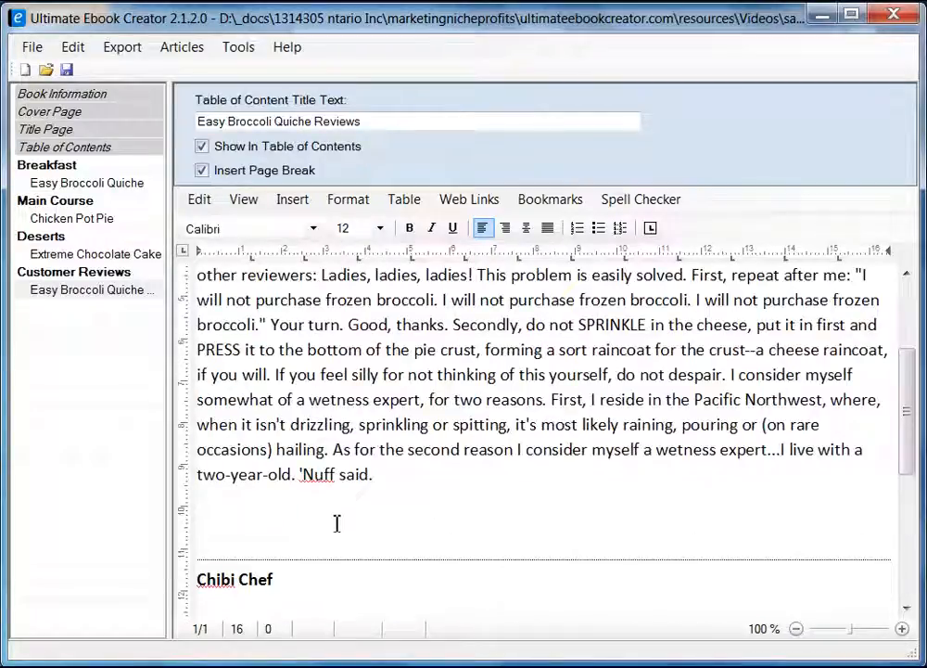
pyautogui.write('return')
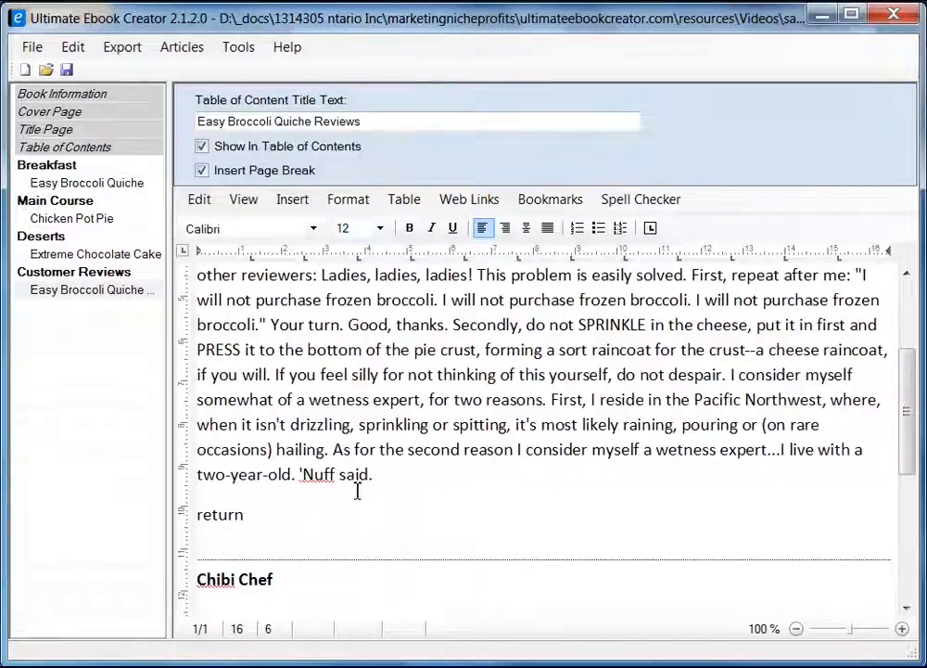
pyautogui.press('Home')
pyautogui.press('Delete')
pyautogui.write('R')
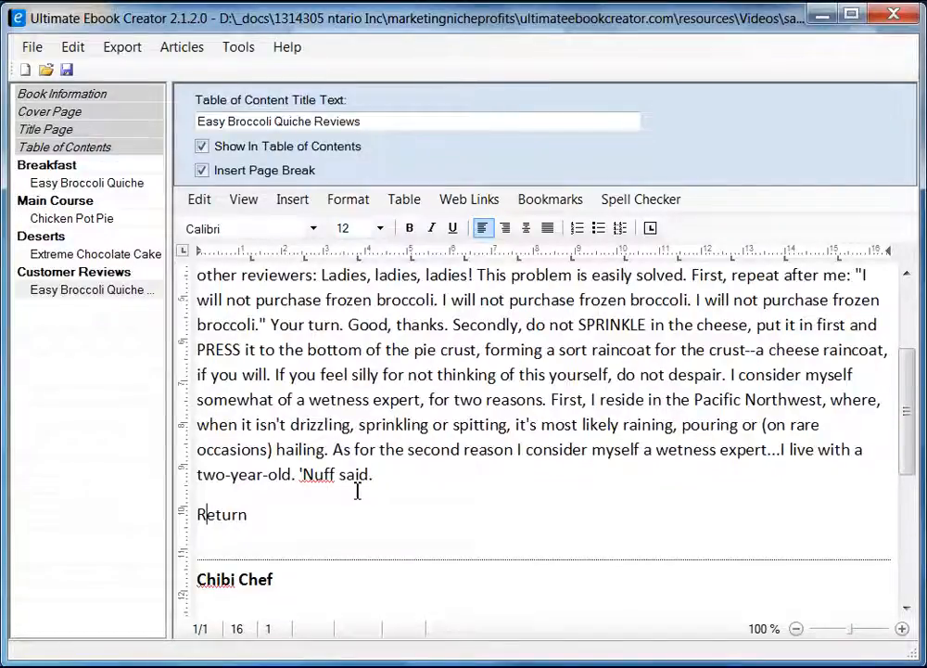
pyautogui.press('End')
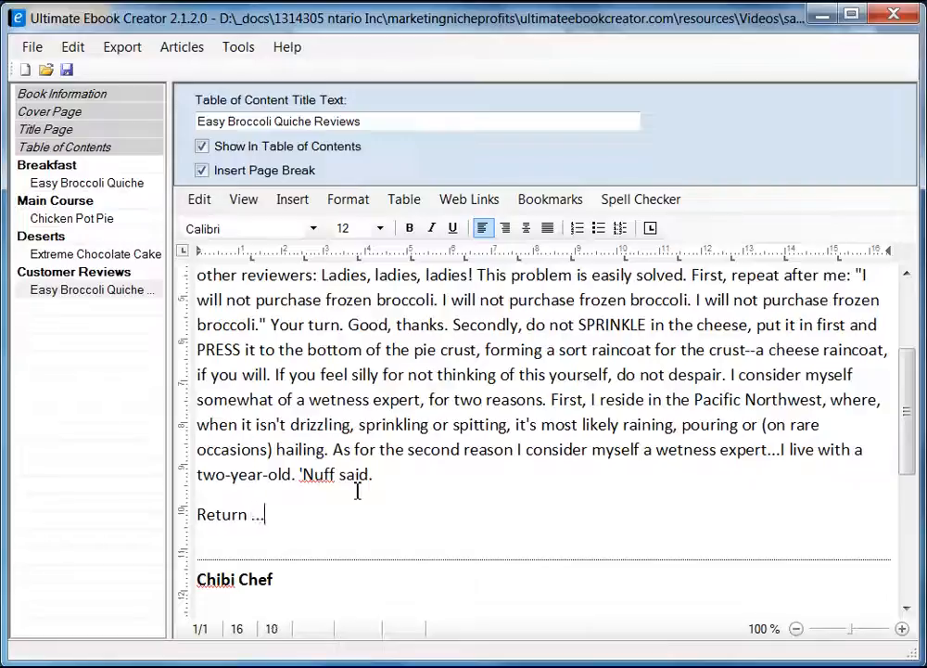
pyautogui.hotkey('shift', 'Left')
pyautogui.hotkey('shift', 'Left')
pyautogui.hotkey('shift', 'Left')
pyautogui.hotkey('shift', 'Left')
pyautogui.hotkey('shift', 'Left')
pyautogui.hotkey('shift', 'Left')
pyautogui.hotkey('shift', 'Left')
pyautogui.hotkey('shift', 'Left')
pyautogui.hotkey('shift', 'Left')
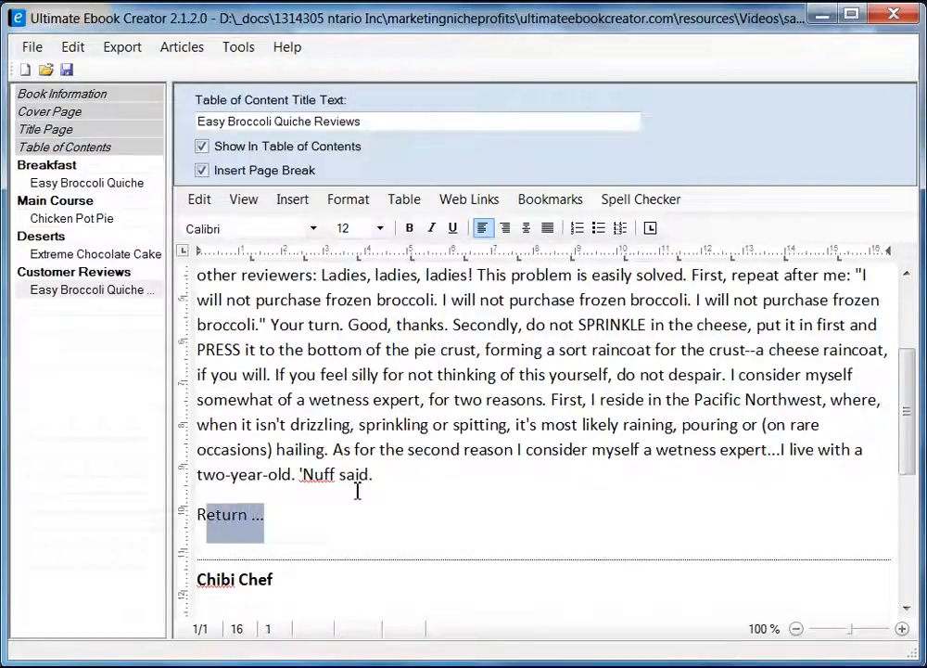
# Add a new 'Return' line after the last review.
pyautogui.scroll(-5, 320, 440)
pyautogui.click(313, 485)
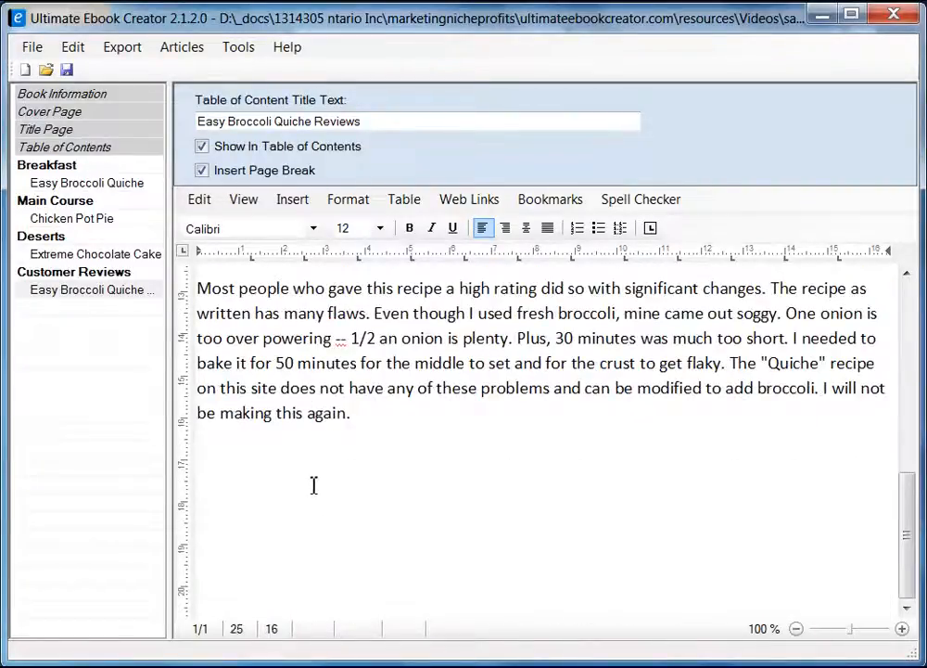
pyautogui.press('End')
pyautogui.press('Return')
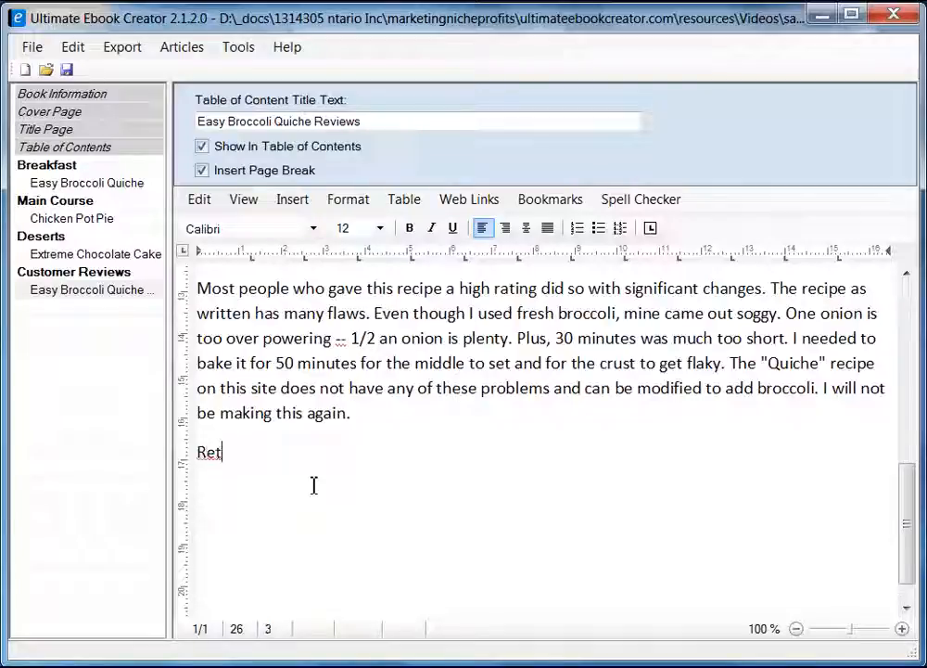
pyautogui.write('Return ...')
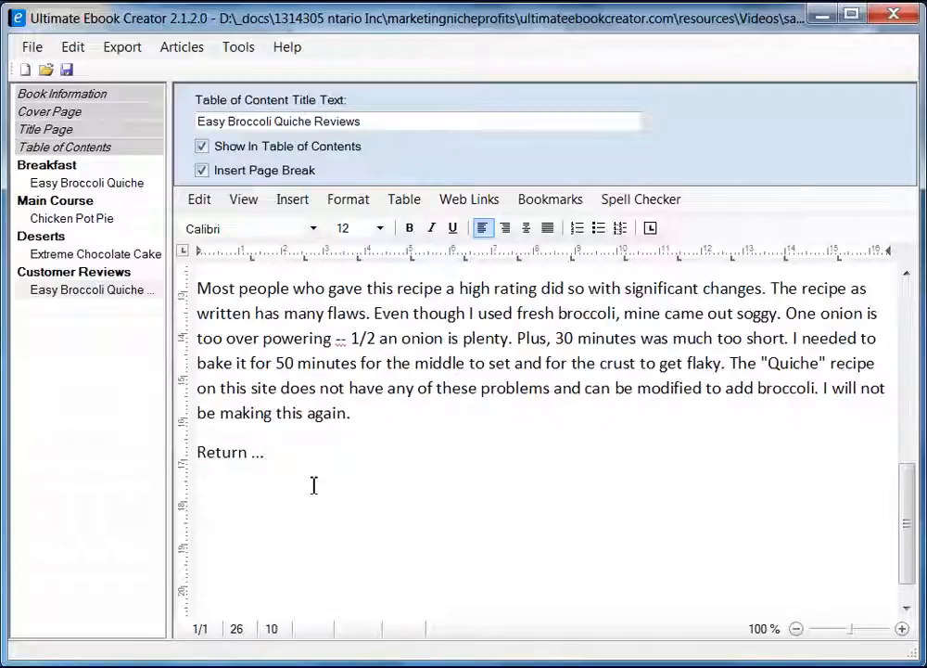
# Type 'Read customer reviews ...' after the Easy Broccoli Quiche directions and select it.
pyautogui.click(81, 185)
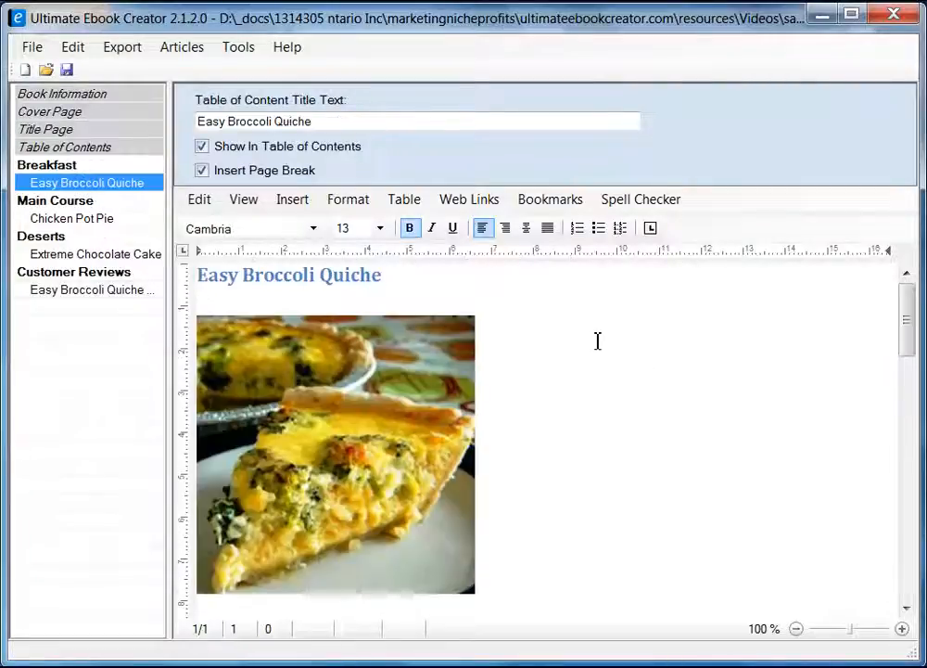
pyautogui.moveTo(907, 317); pyautogui.dragTo(907, 542)
pyautogui.click(289, 440)
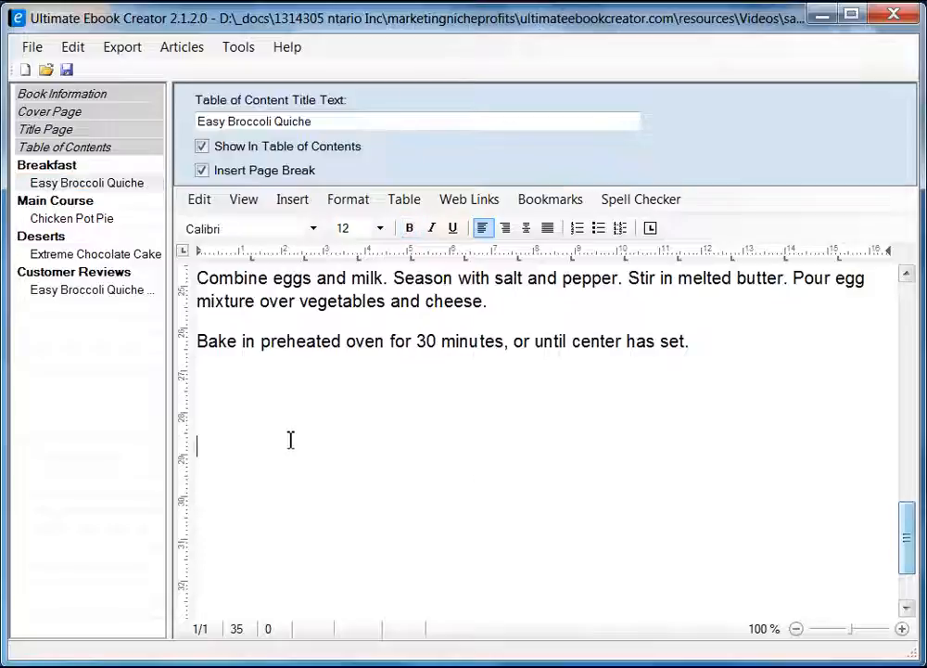
pyautogui.click(394, 422)
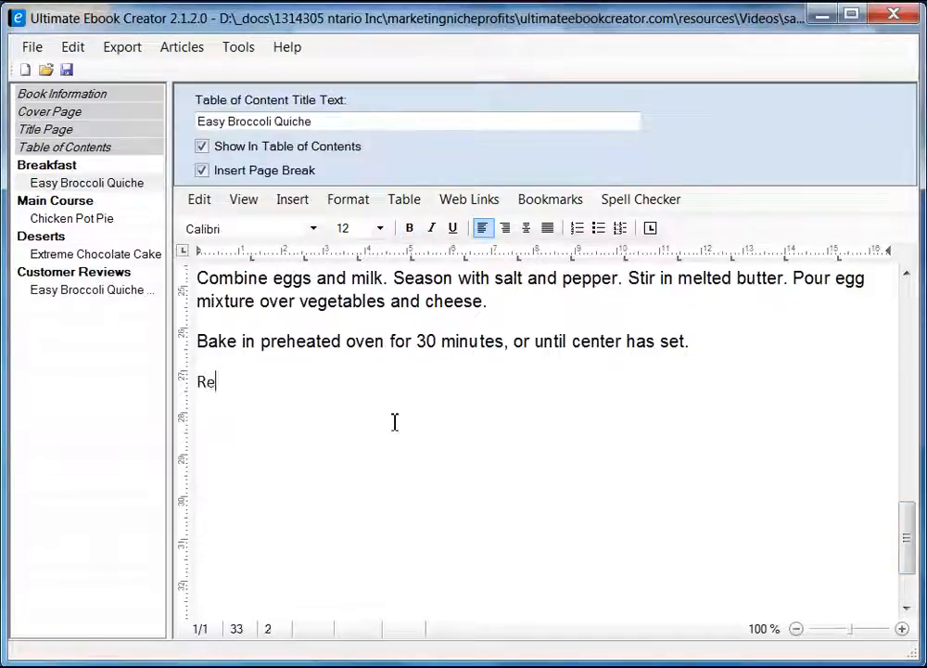
pyautogui.write('Read cus')
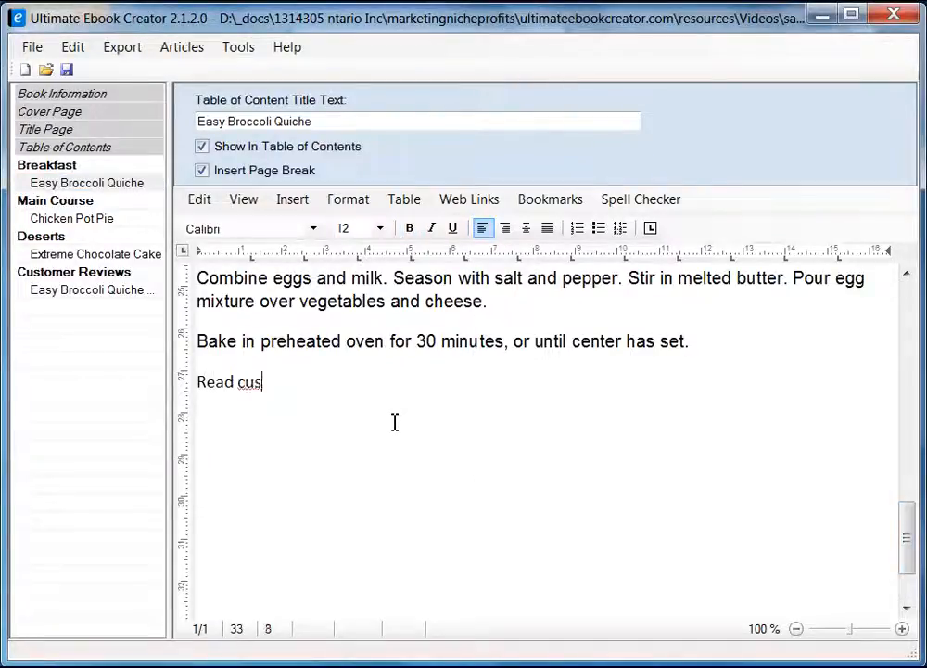
pyautogui.write('tomer rev')
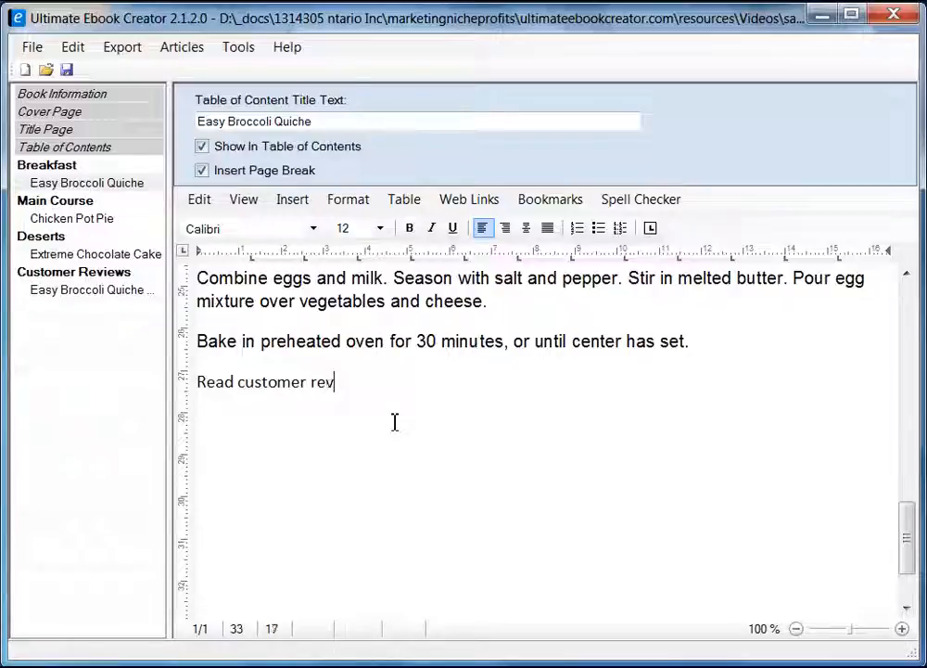
pyautogui.write('iews ...')
pyautogui.hotkey('shift', 'Home')
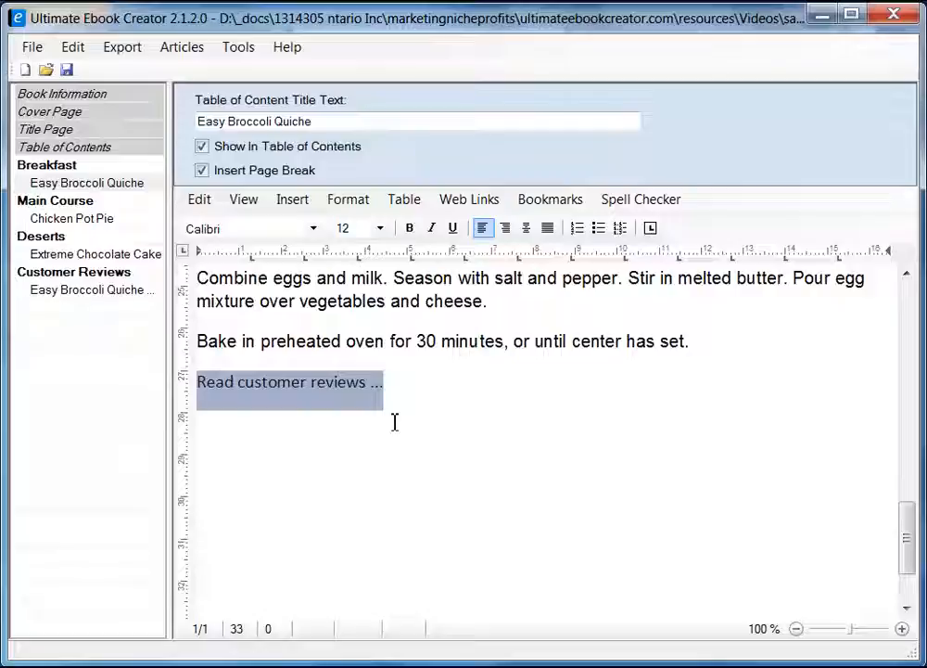
pyautogui.click(394, 414)
pyautogui.moveTo(391, 384); pyautogui.dragTo(204, 390)
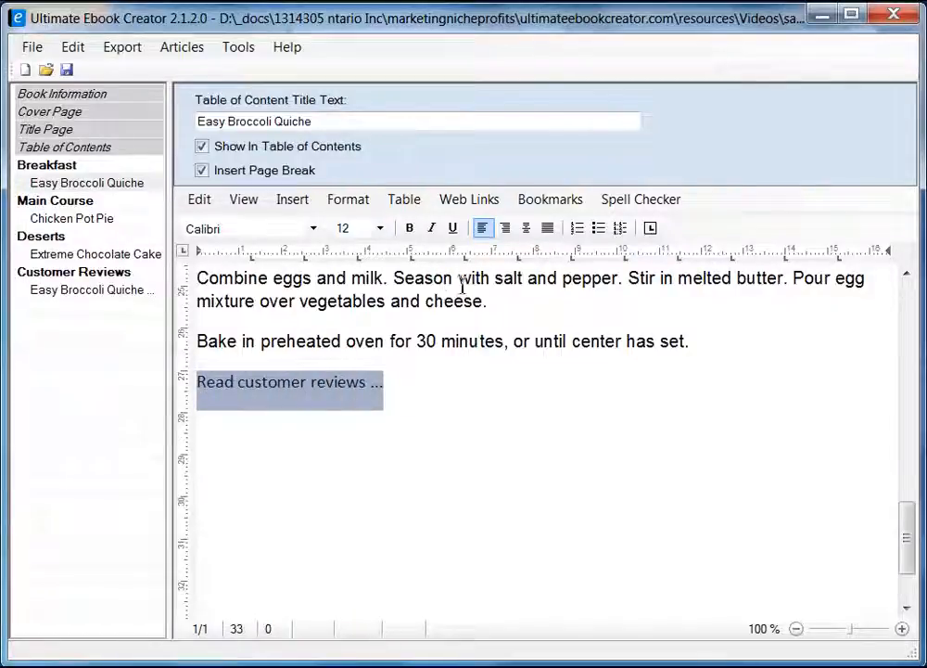
pyautogui.click(551, 200)
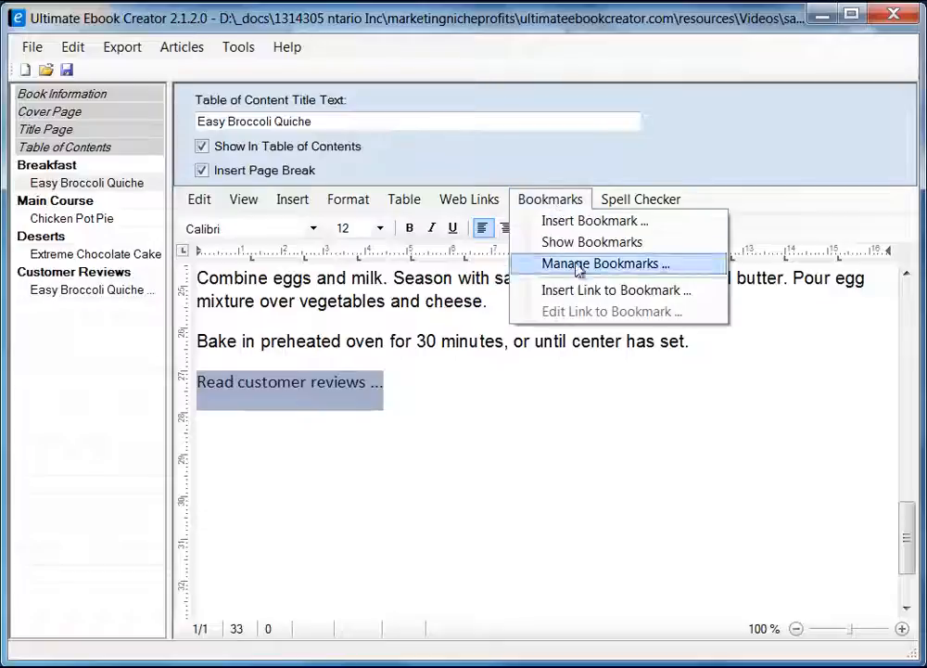
# Link the selected text to the Easy Broccoli Quiche Reviews table-of-contents entry.
pyautogui.click(633, 294)
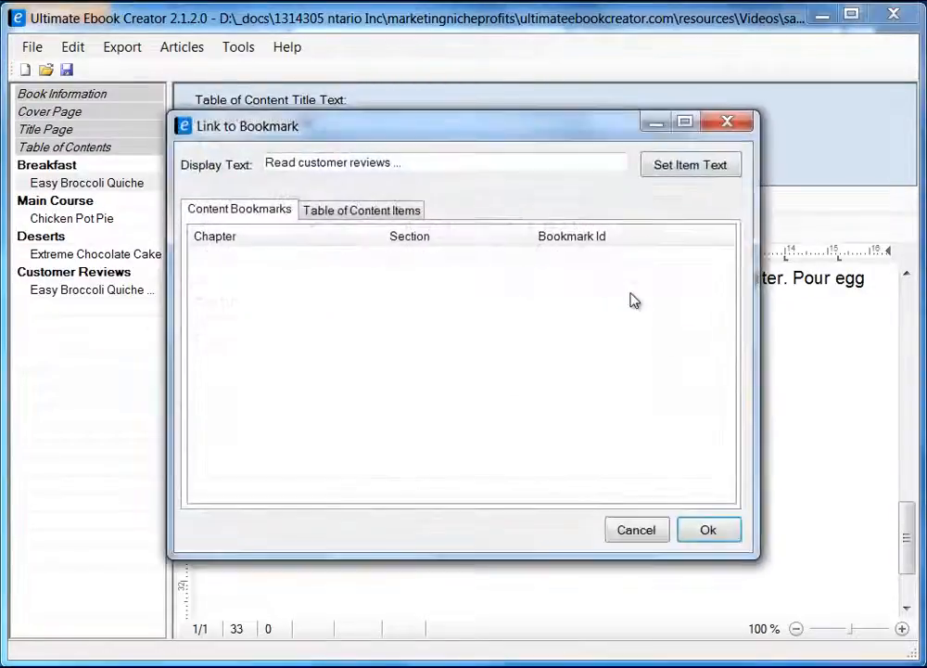
pyautogui.moveTo(444, 132); pyautogui.dragTo(429, 166)
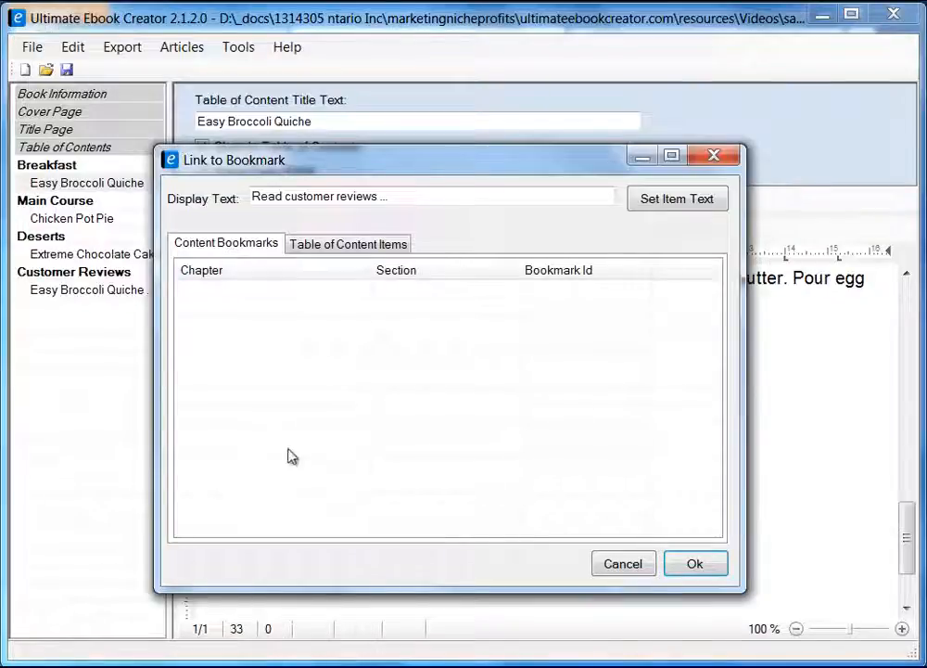
pyautogui.click(345, 247)
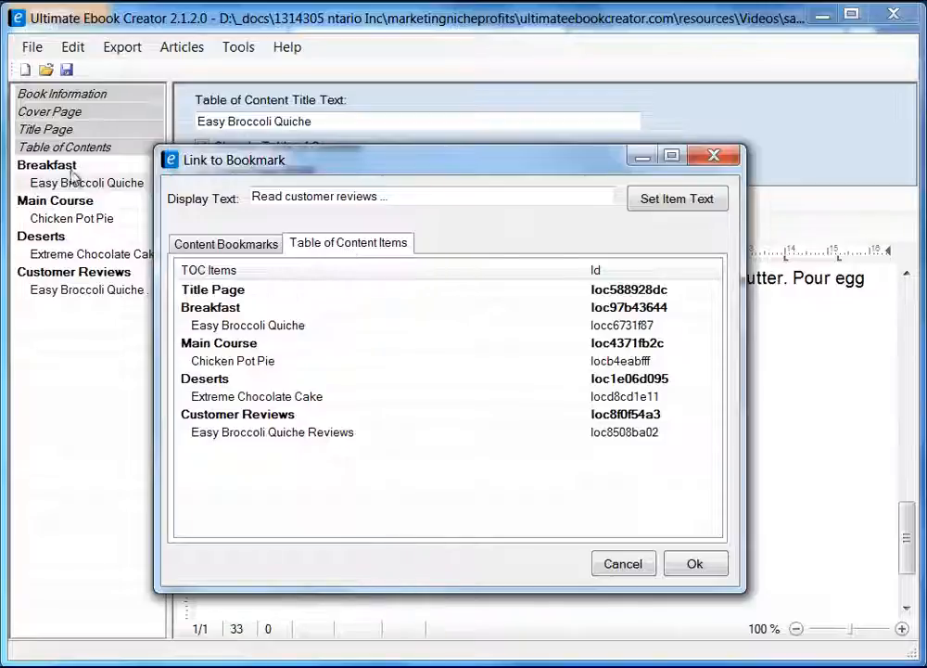
pyautogui.moveTo(408, 164); pyautogui.dragTo(549, 172)
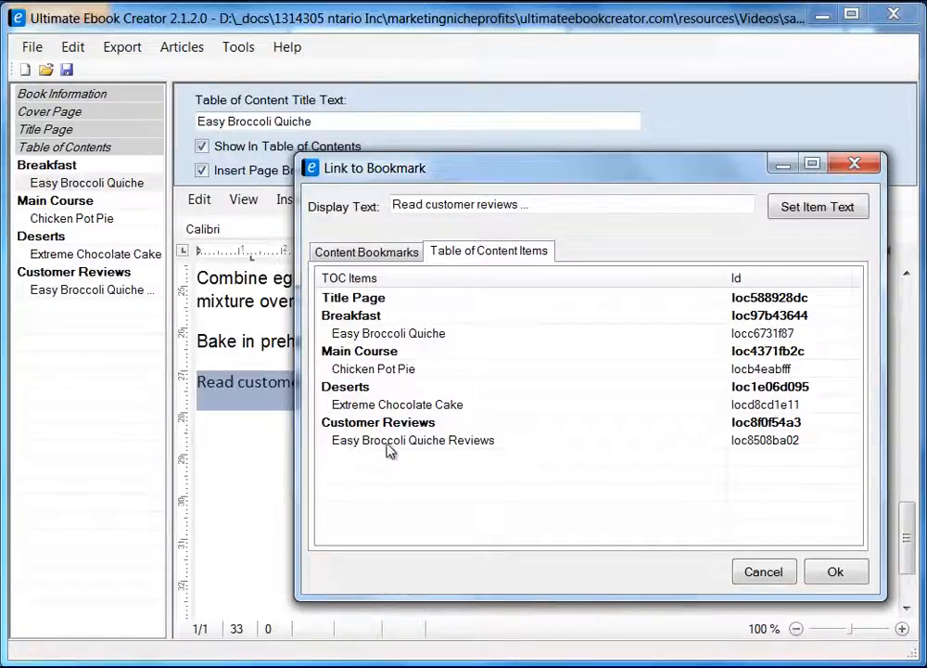
pyautogui.click(456, 443)
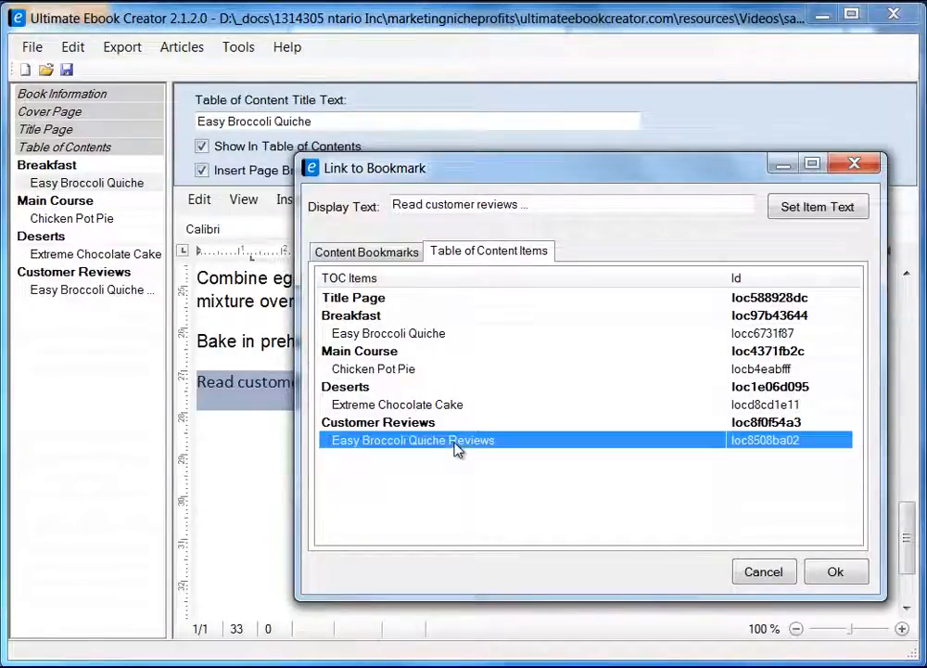
pyautogui.click(837, 577)
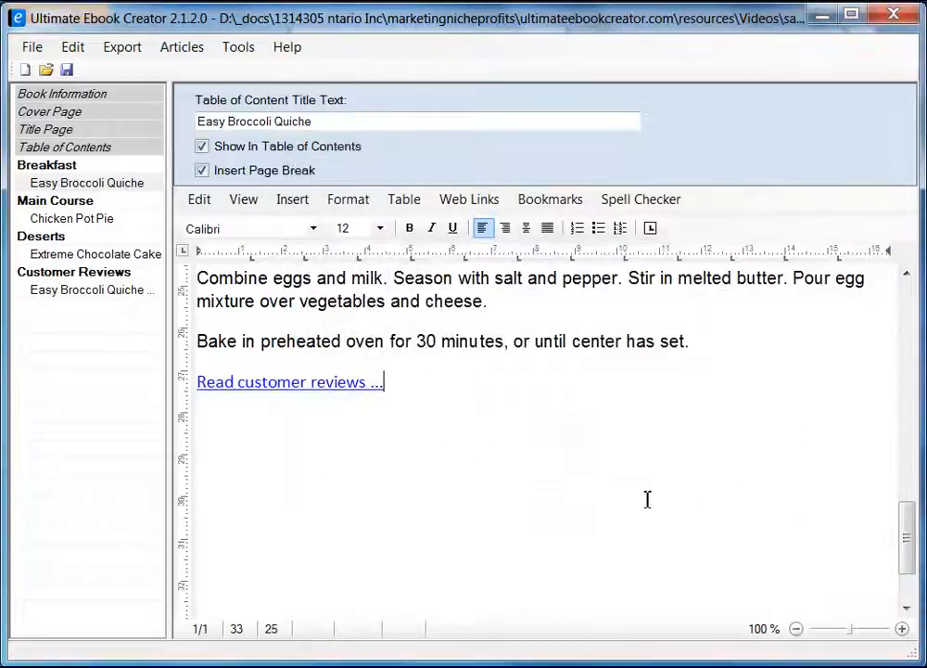
pyautogui.click(531, 454)
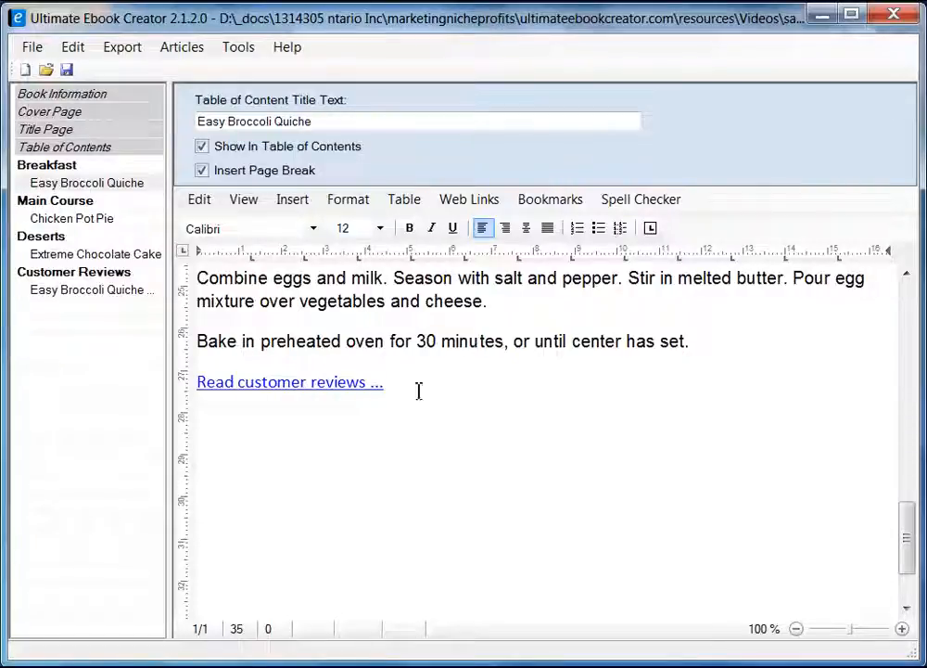
# Close the export options and open Easy Broccoli Quiche Reviews under Customer Reviews.
pyautogui.click(128, 51)
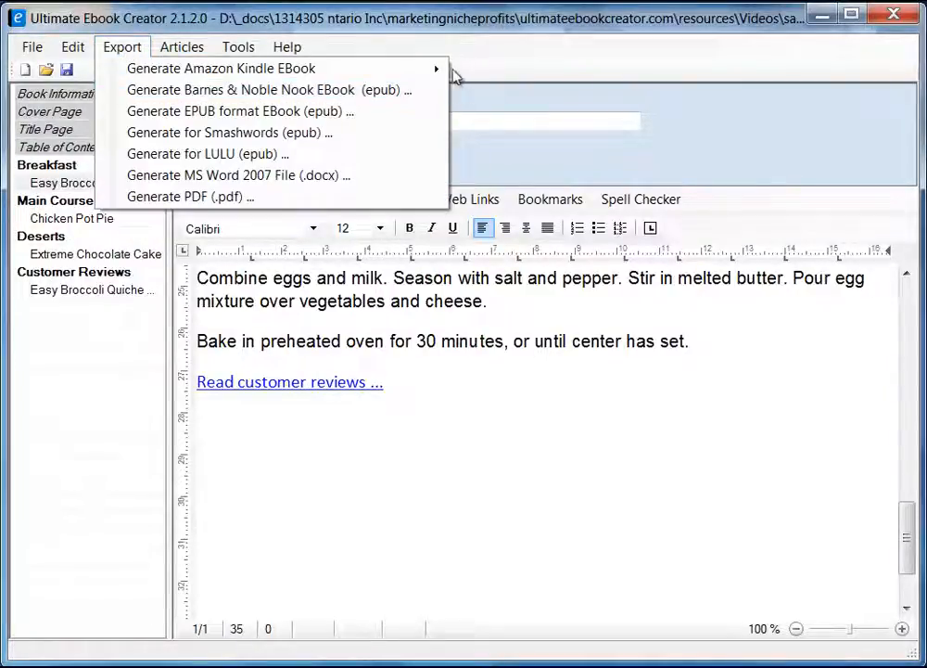
pyautogui.moveTo(443, 71)
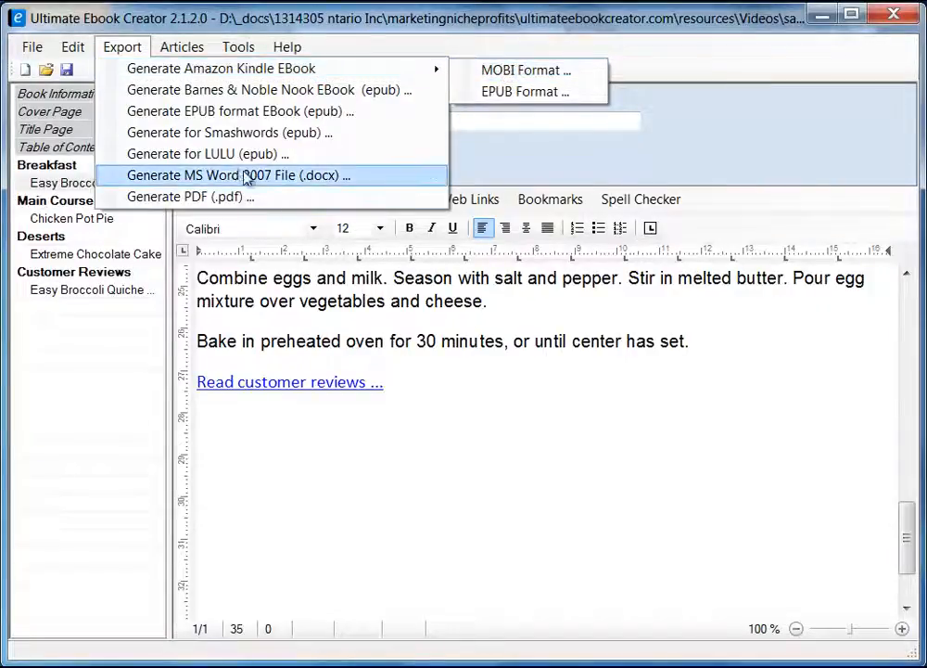
pyautogui.click(400, 426)
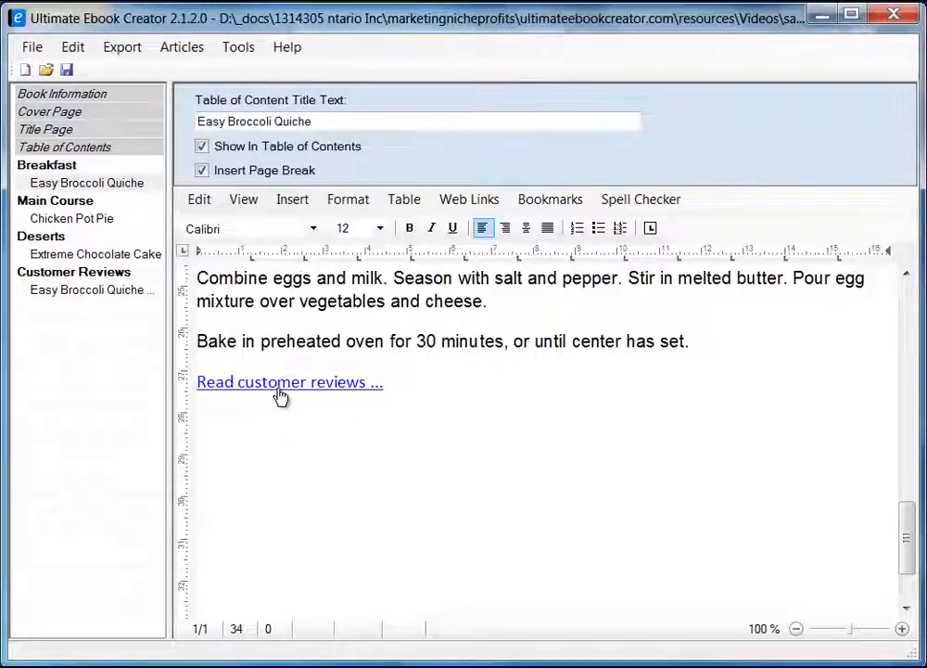
pyautogui.click(111, 293)
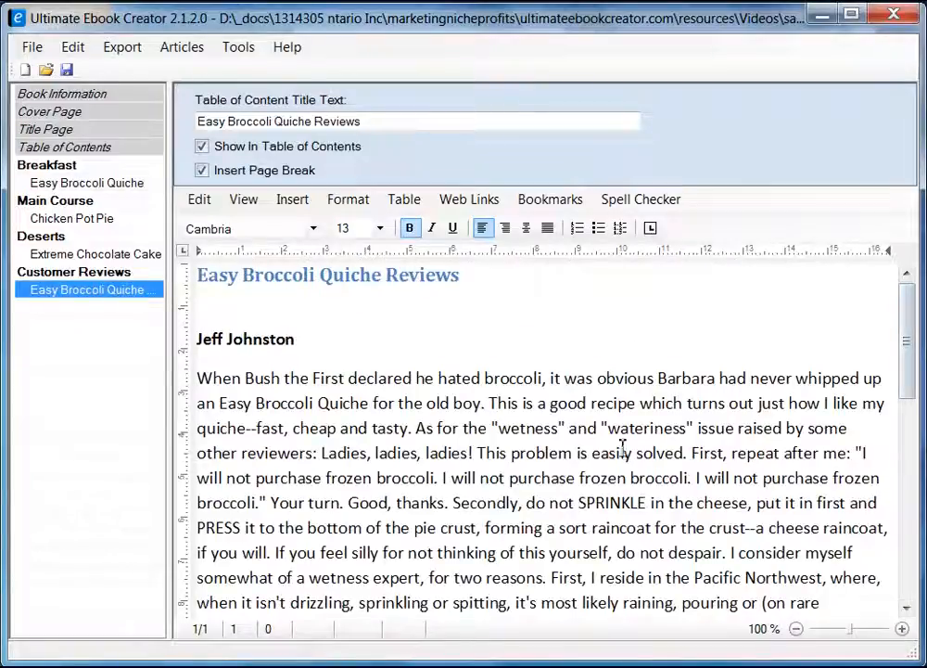
# Link the first 'Return ...' line to the Easy Broccoli Quiche recipe entry.
pyautogui.scroll(-5, 498, 456)
pyautogui.click(271, 339)
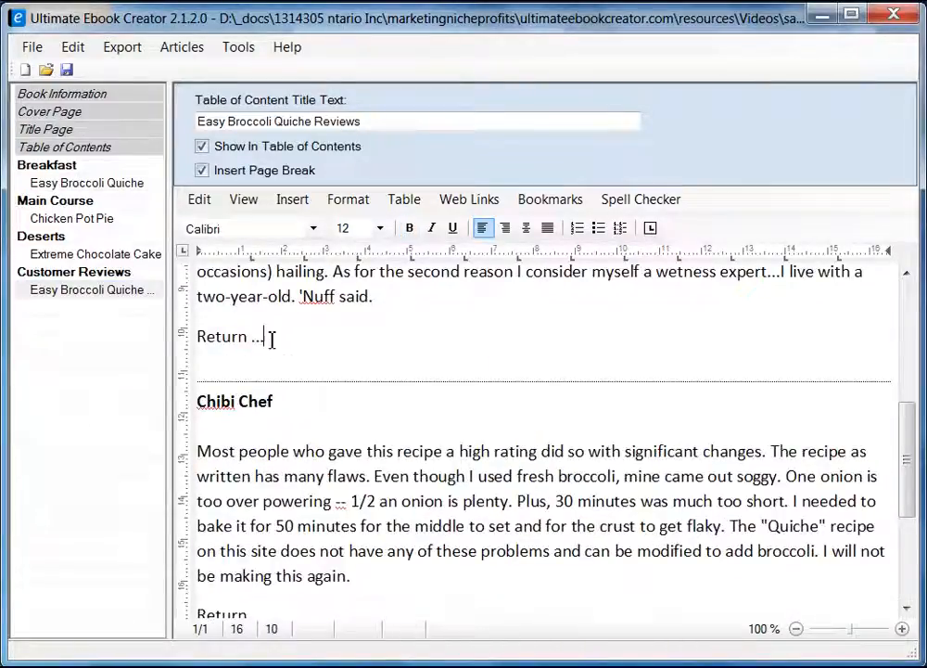
pyautogui.hotkey('shift', 'Home')
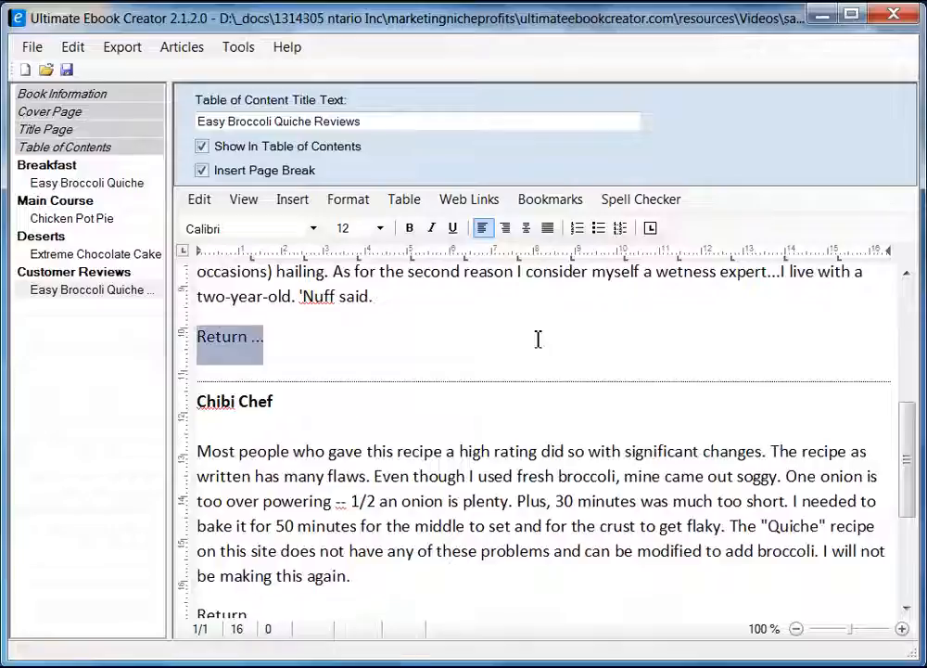
pyautogui.click(549, 200)
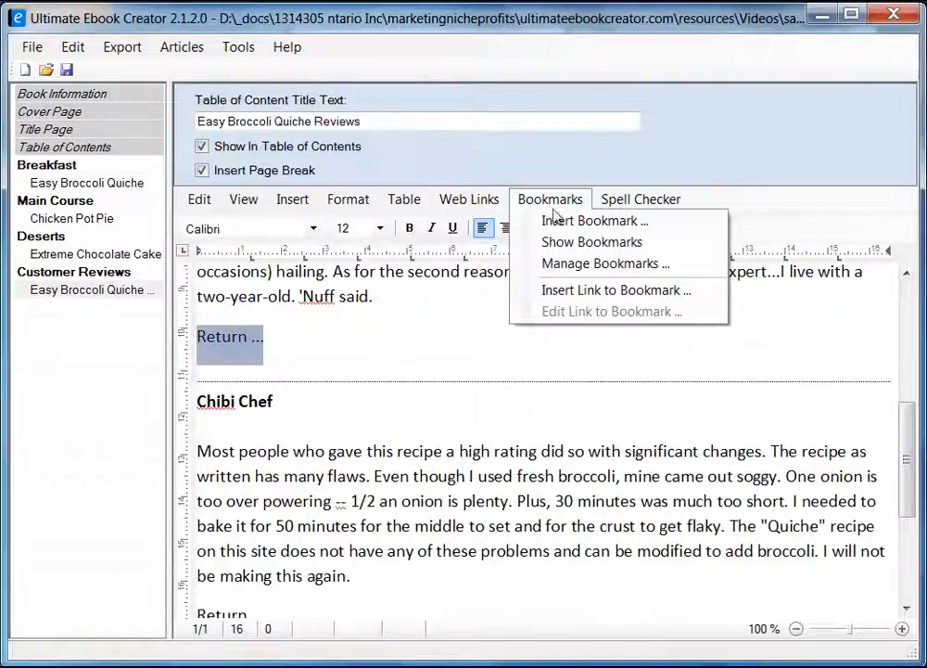
pyautogui.click(617, 290)
pyautogui.moveTo(395, 133); pyautogui.dragTo(586, 163)
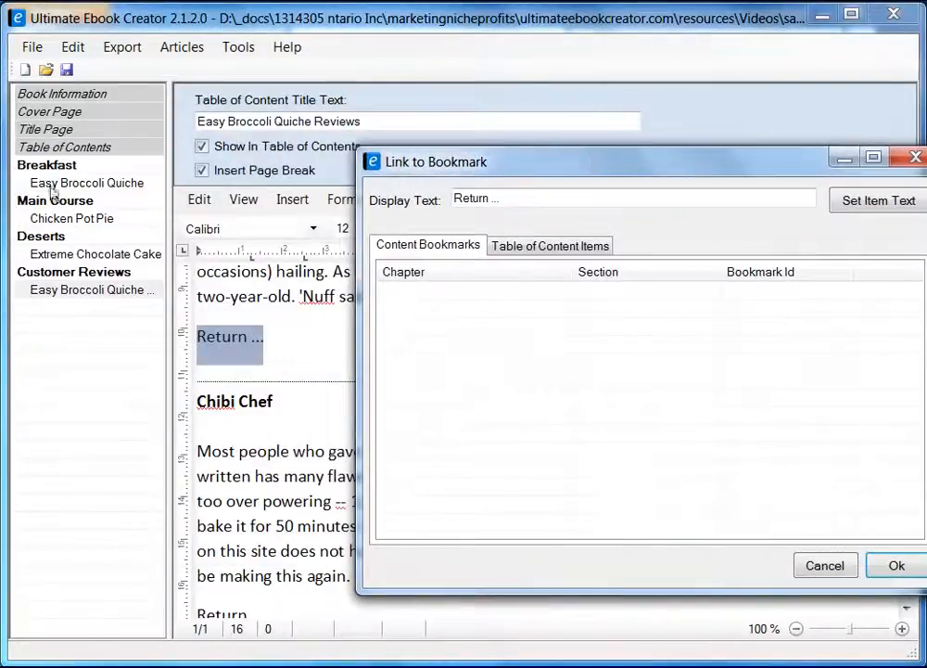
pyautogui.click(546, 246)
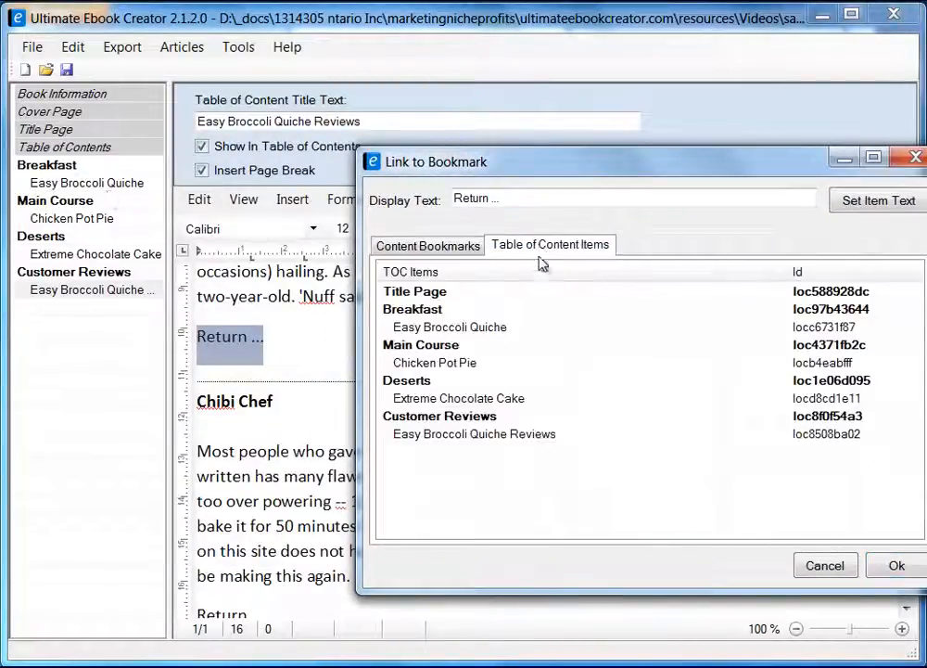
pyautogui.click(430, 327)
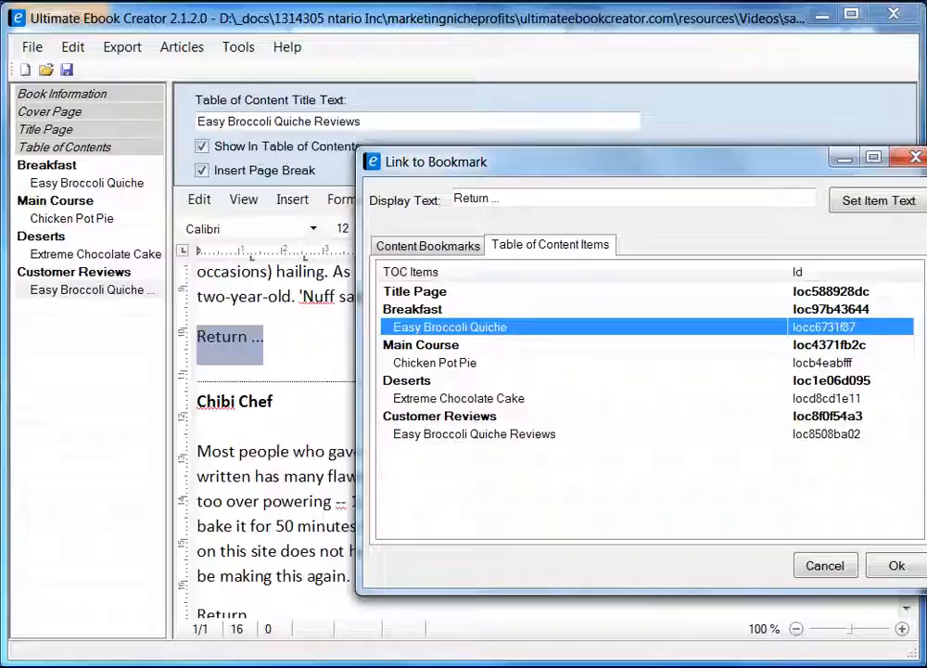
pyautogui.click(896, 565)
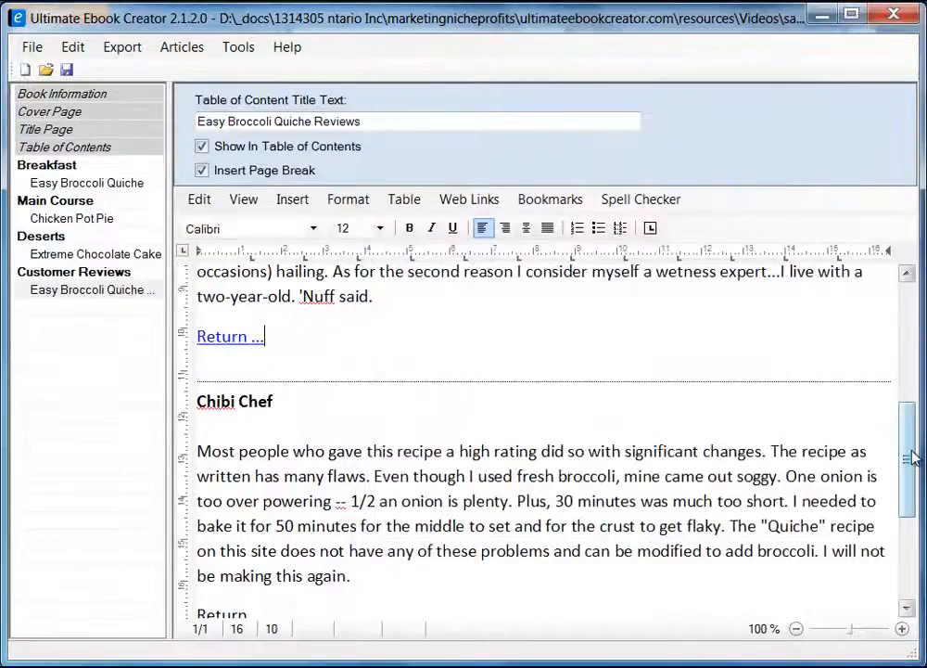
# Link the last 'Return ...' line to the Easy Broccoli Quiche recipe as well.
pyautogui.moveTo(912, 457); pyautogui.dragTo(910, 529)
pyautogui.click(200, 418)
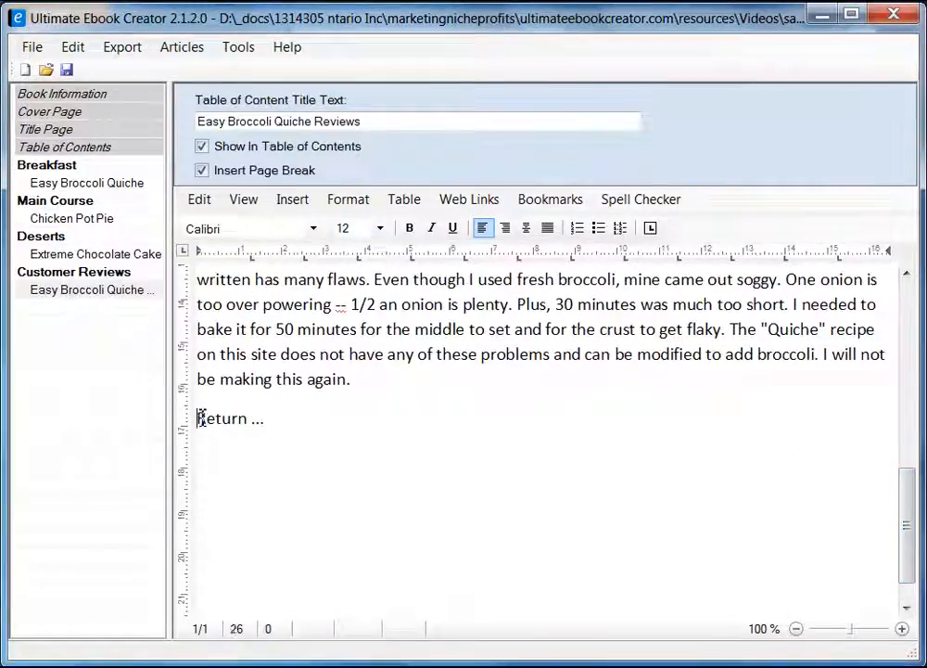
pyautogui.moveTo(200, 418); pyautogui.dragTo(266, 420)
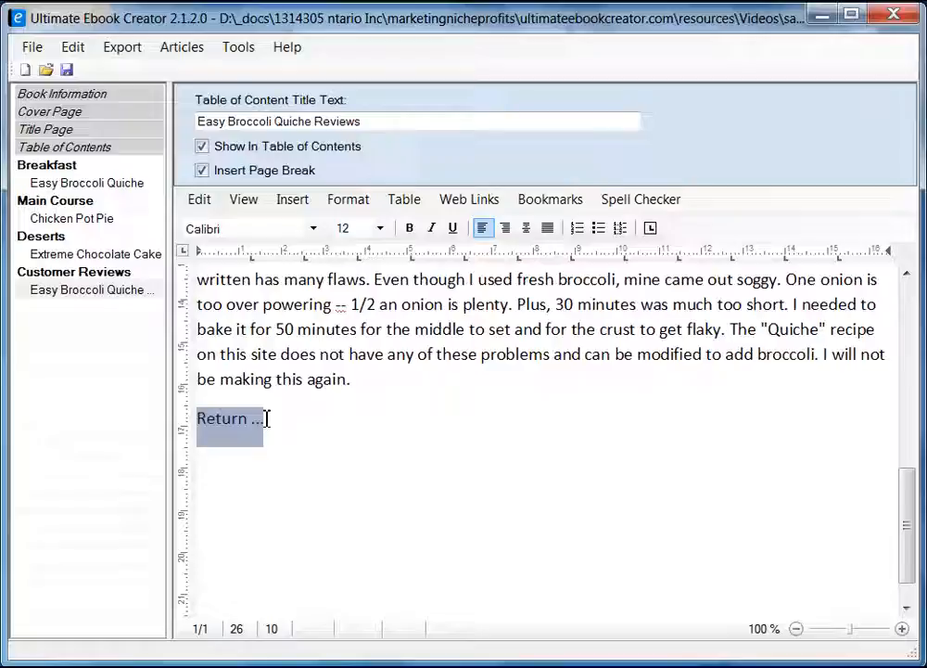
pyautogui.click(547, 200)
pyautogui.click(622, 298)
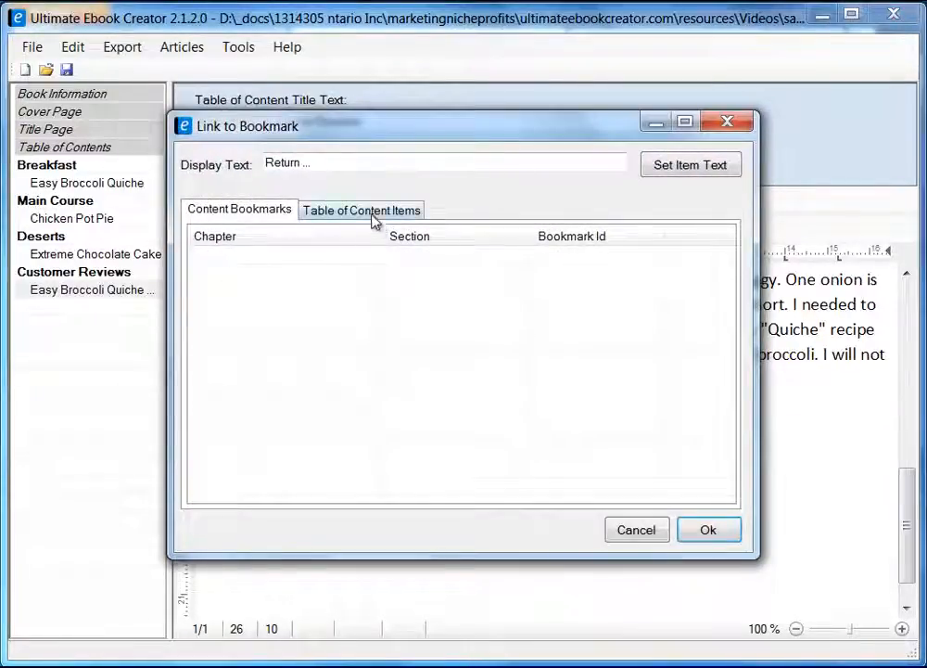
pyautogui.click(372, 213)
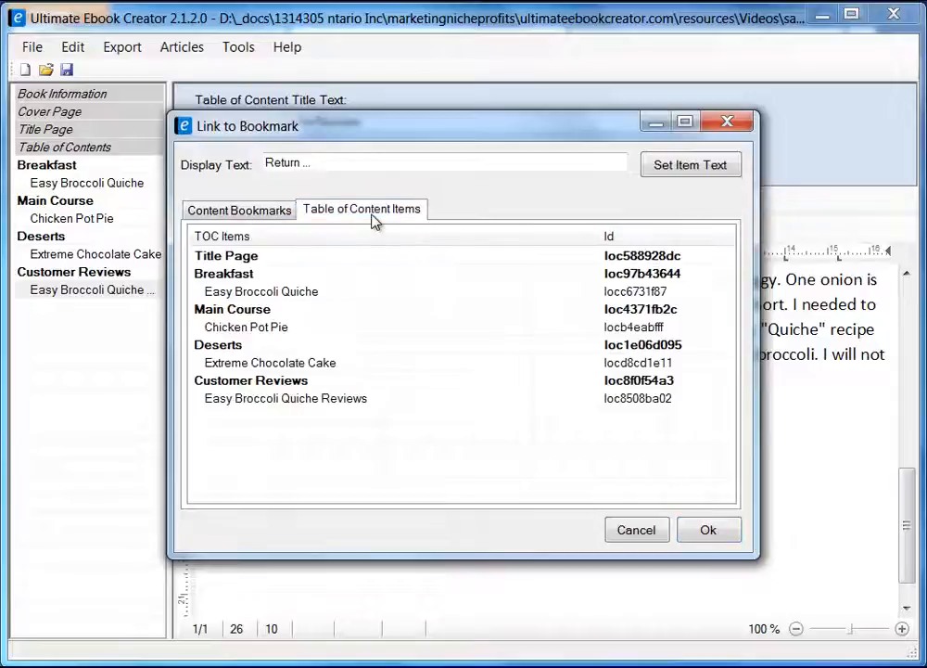
pyautogui.click(257, 293)
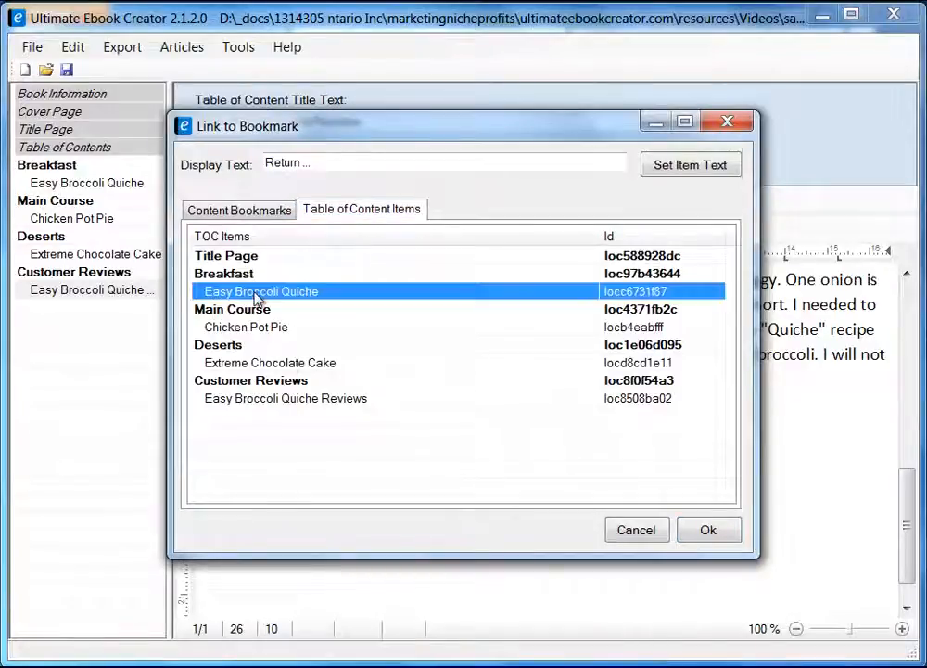
pyautogui.click(709, 531)
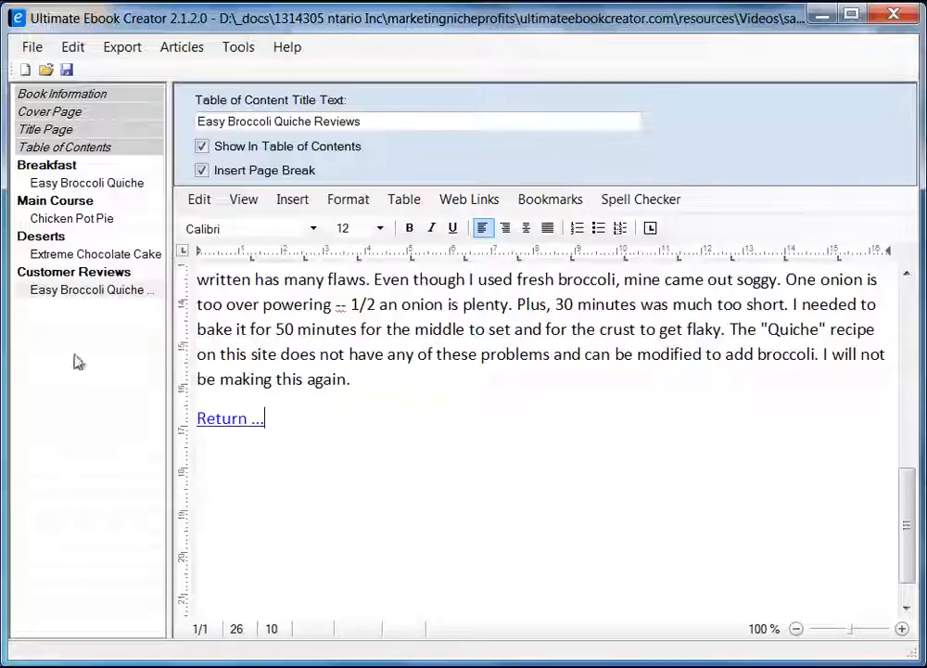
# Save the project, review the Quiche, Chicken Pot Pie and Chocolate Cake pages, and return to Quiche Reviews.
pyautogui.click(66, 69)
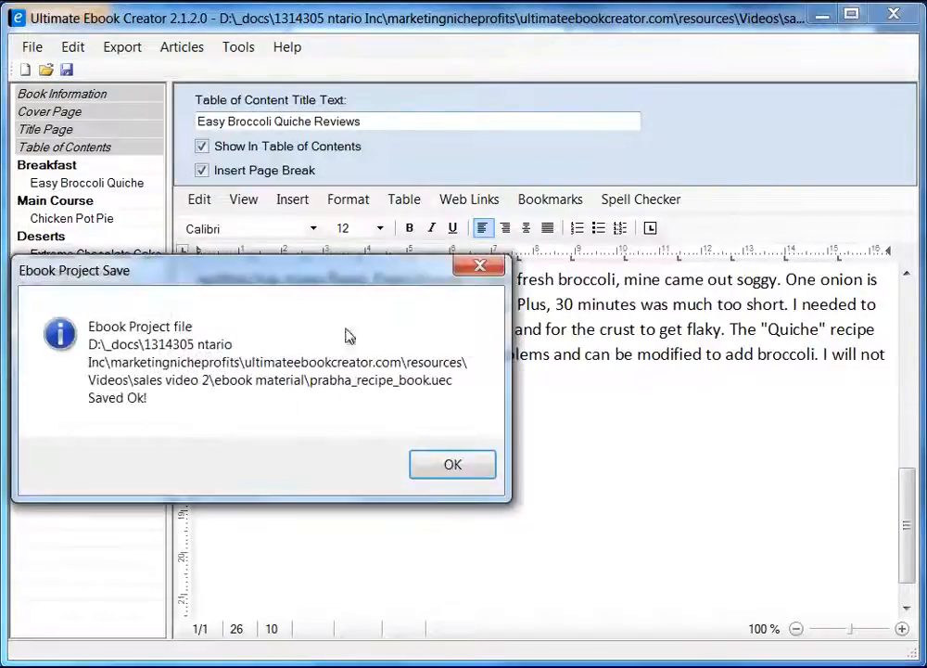
pyautogui.click(464, 471)
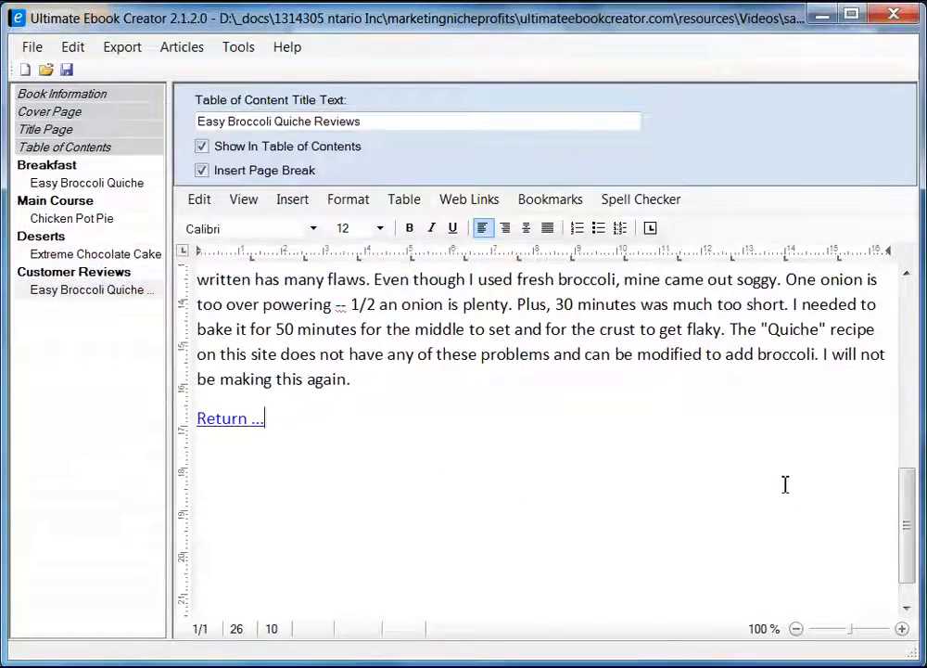
pyautogui.moveTo(911, 558); pyautogui.dragTo(921, 379)
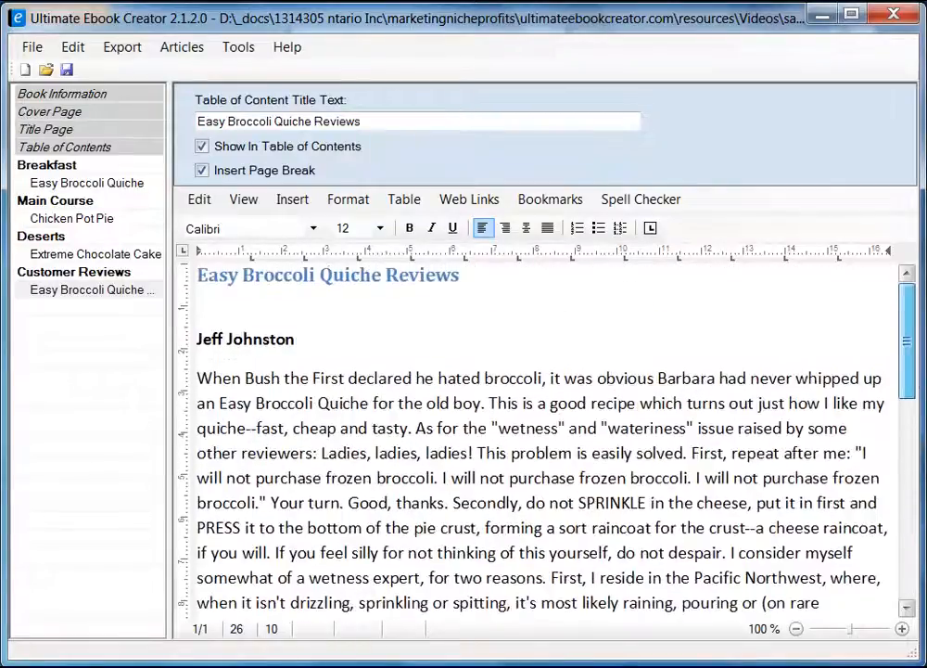
pyautogui.click(67, 168)
pyautogui.click(80, 183)
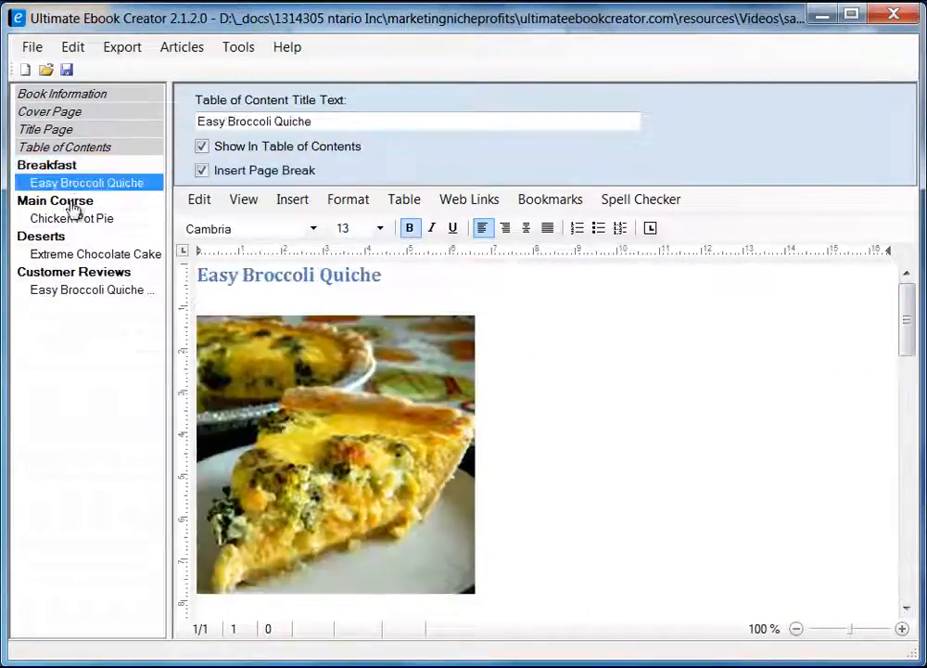
pyautogui.click(73, 203)
pyautogui.click(71, 220)
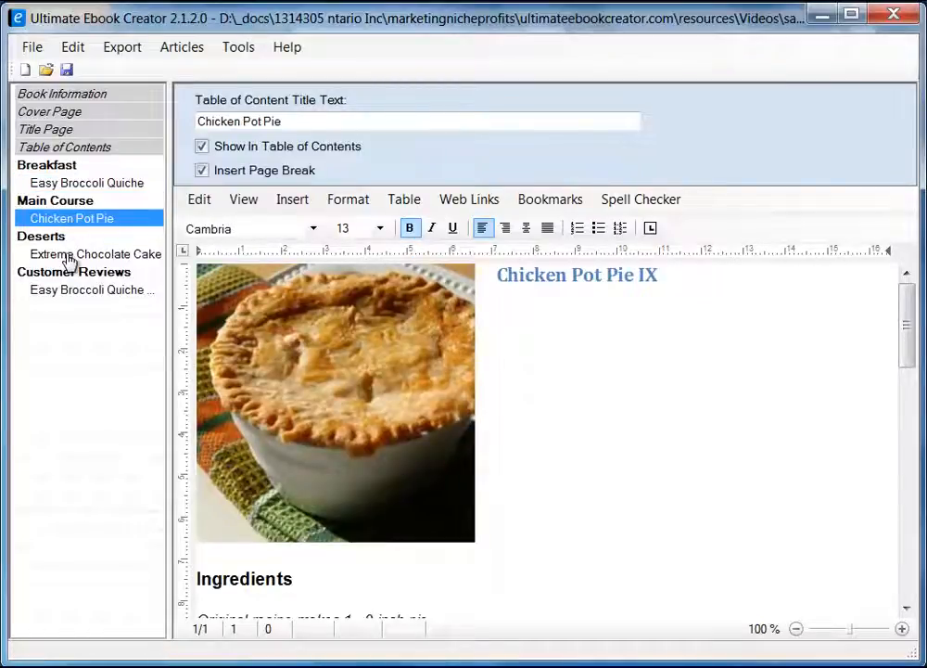
pyautogui.click(69, 256)
pyautogui.click(88, 292)
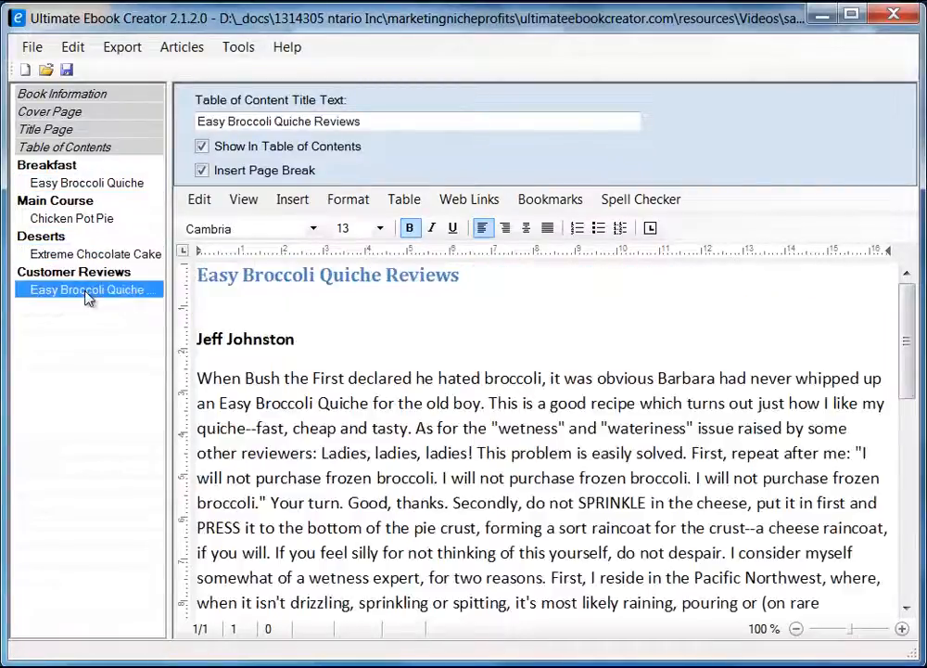
pyautogui.moveTo(906, 348)
pyautogui.mouseDown()
pyautogui.moveTo(910, 541)
pyautogui.moveTo(907, 340)
pyautogui.mouseUp()
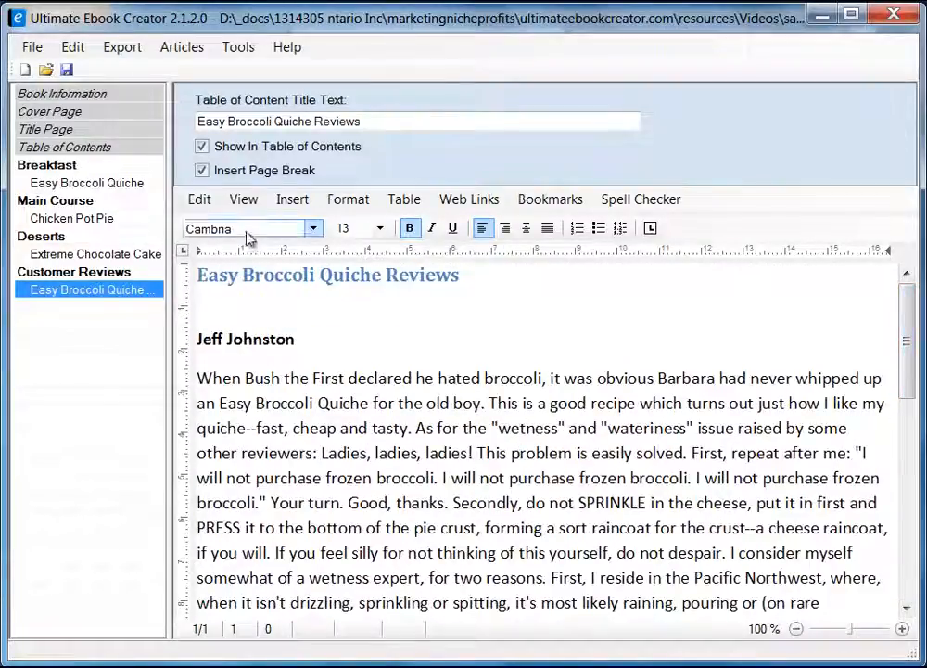
pyautogui.click(362, 205)
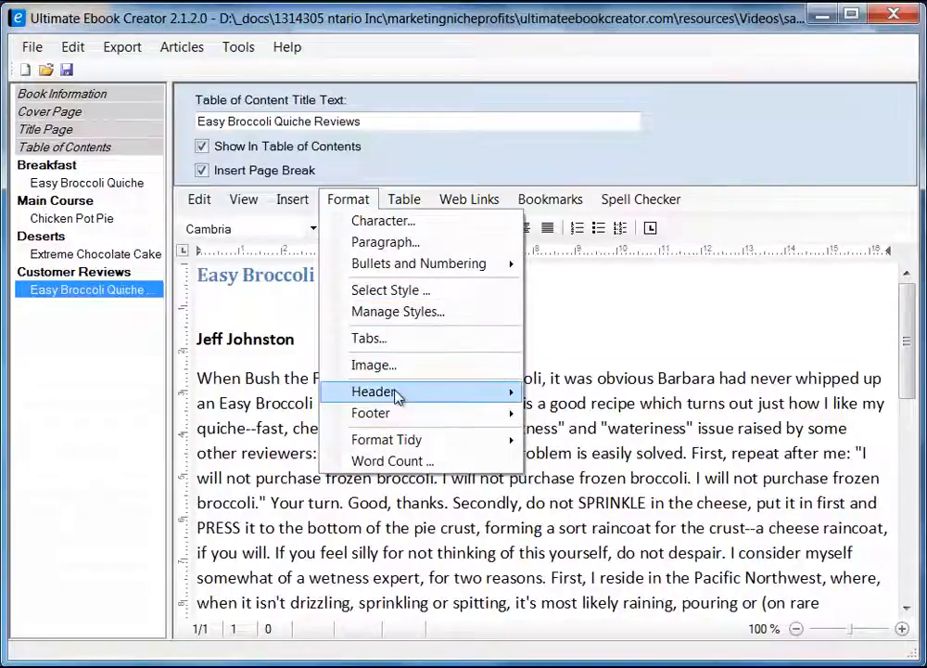
pyautogui.moveTo(403, 417)
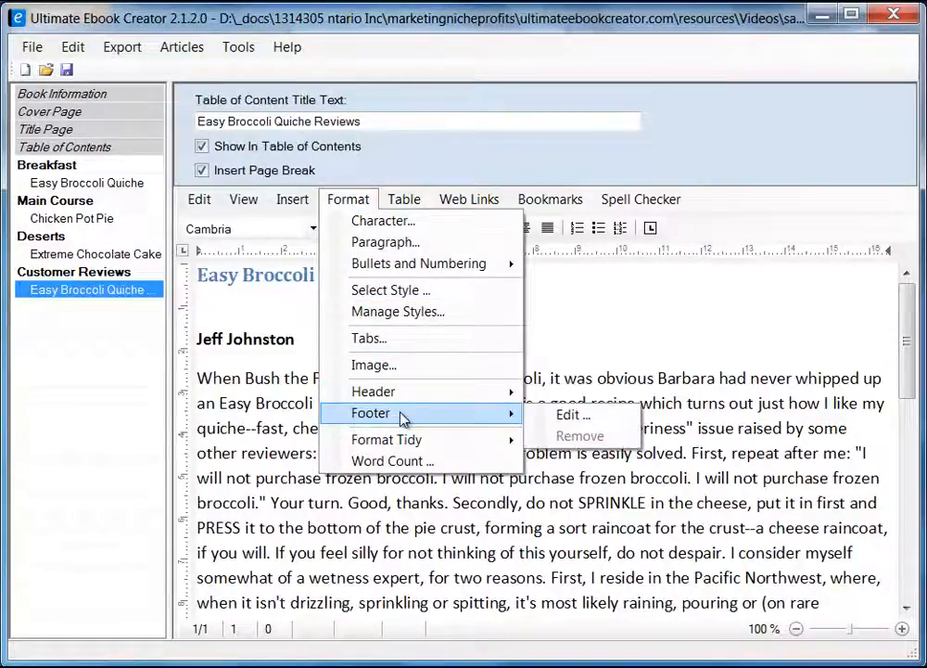
pyautogui.moveTo(400, 396)
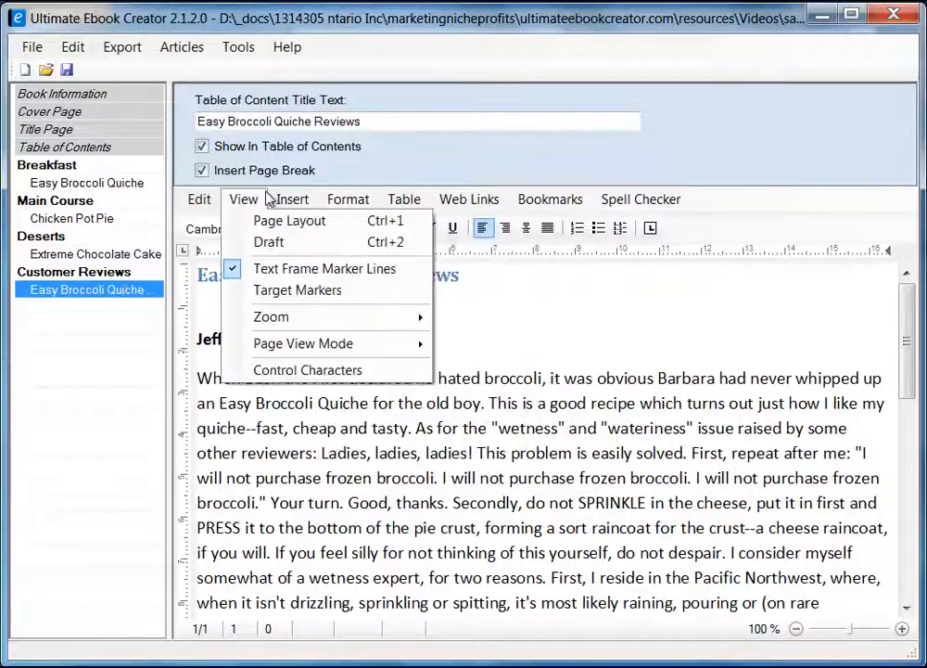
pyautogui.moveTo(283, 206)
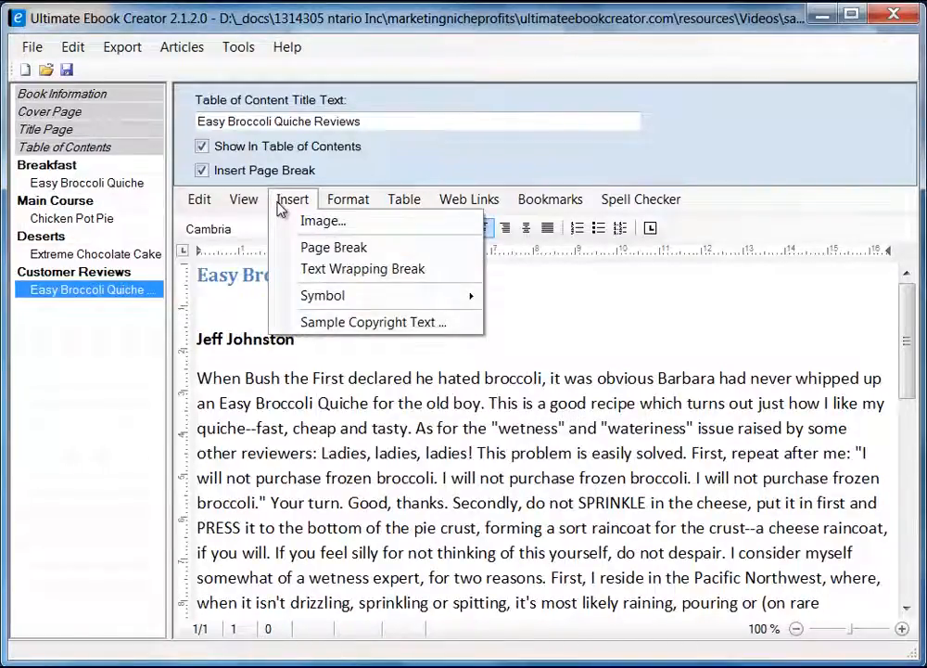
pyautogui.moveTo(361, 300)
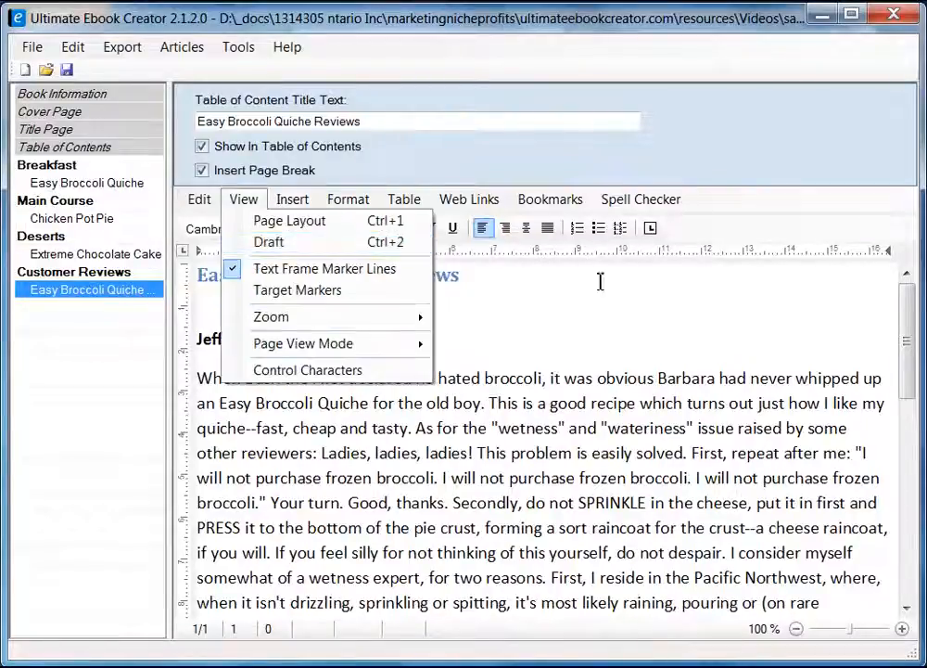
pyautogui.click(628, 301)
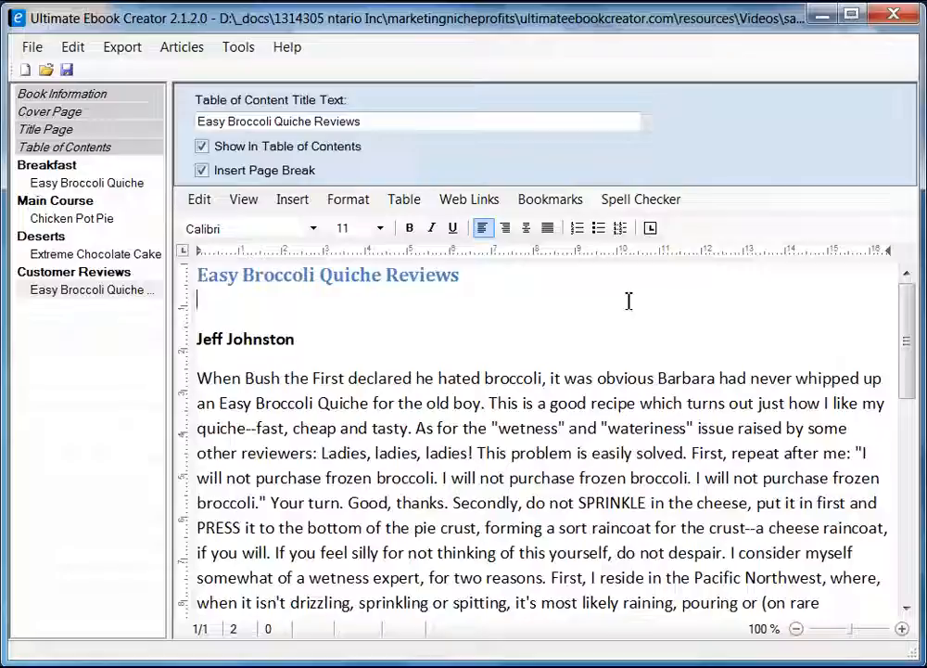
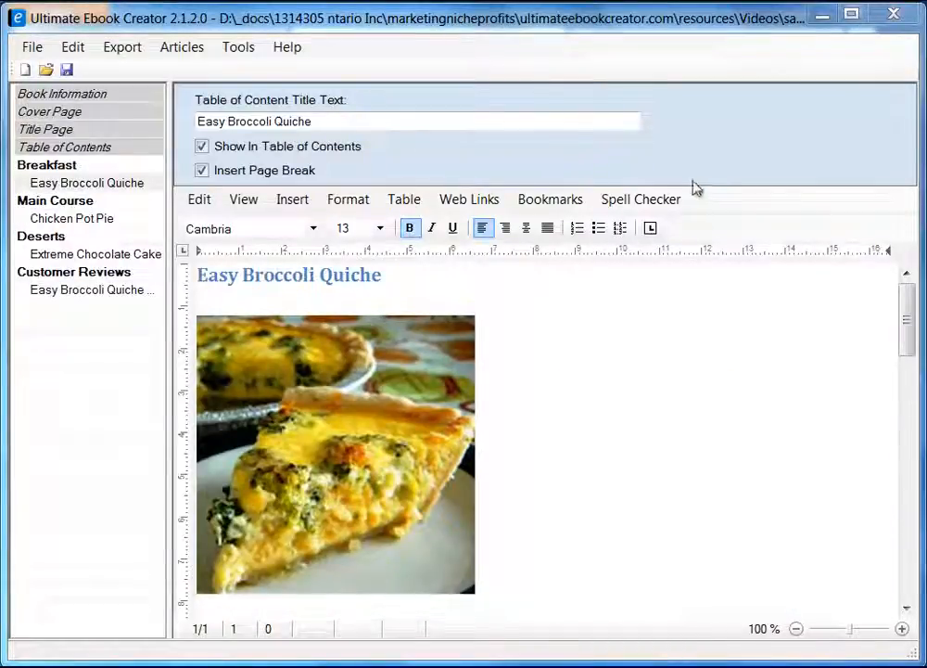
# Generate the Kindle MOBI ebook under its suggested name, replacing the old MOBI file.
pyautogui.click(125, 52)
pyautogui.moveTo(187, 74)
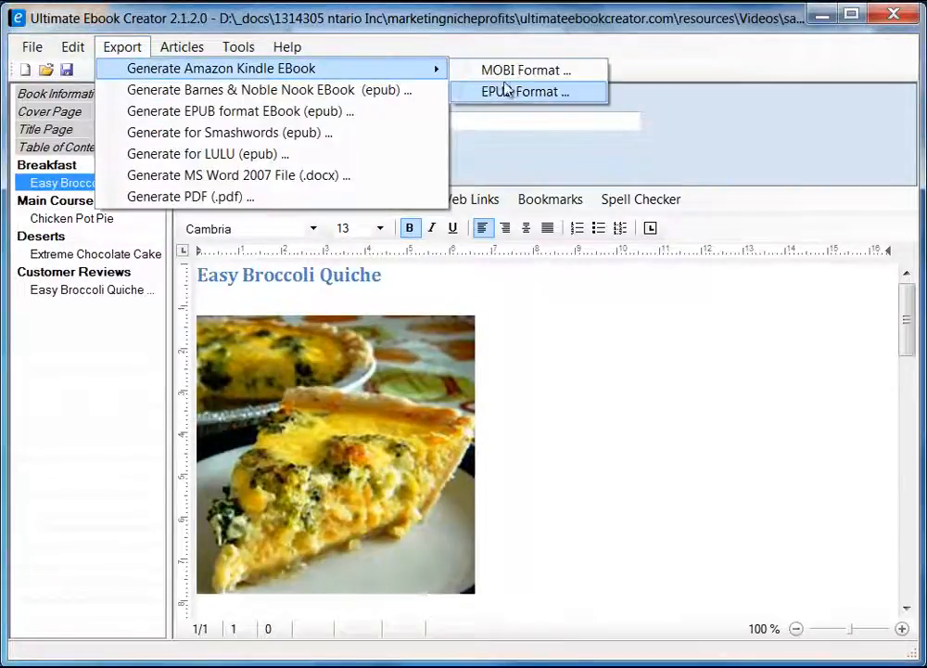
pyautogui.click(520, 75)
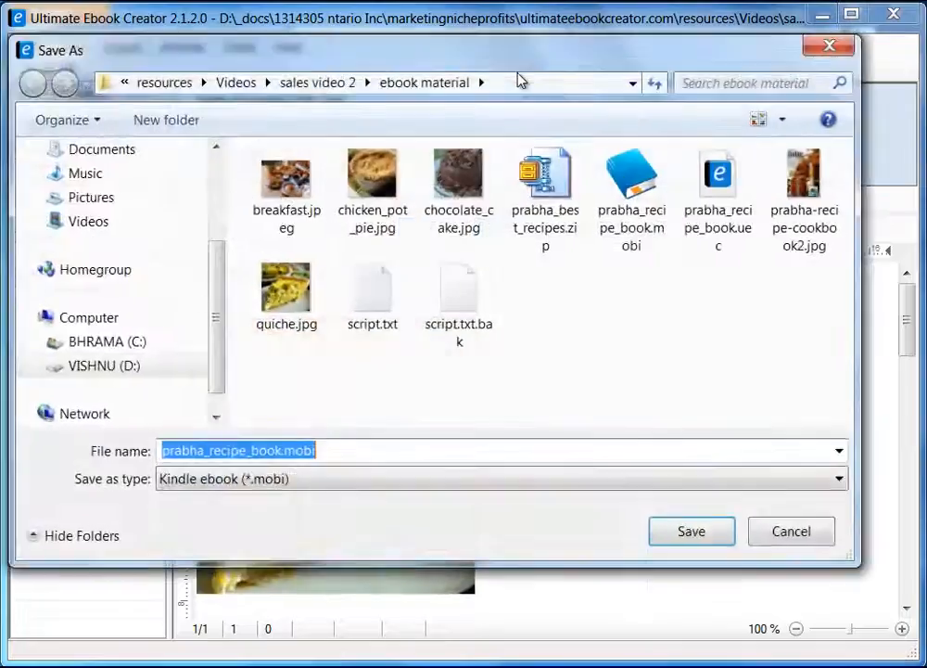
pyautogui.moveTo(496, 39); pyautogui.dragTo(518, 46)
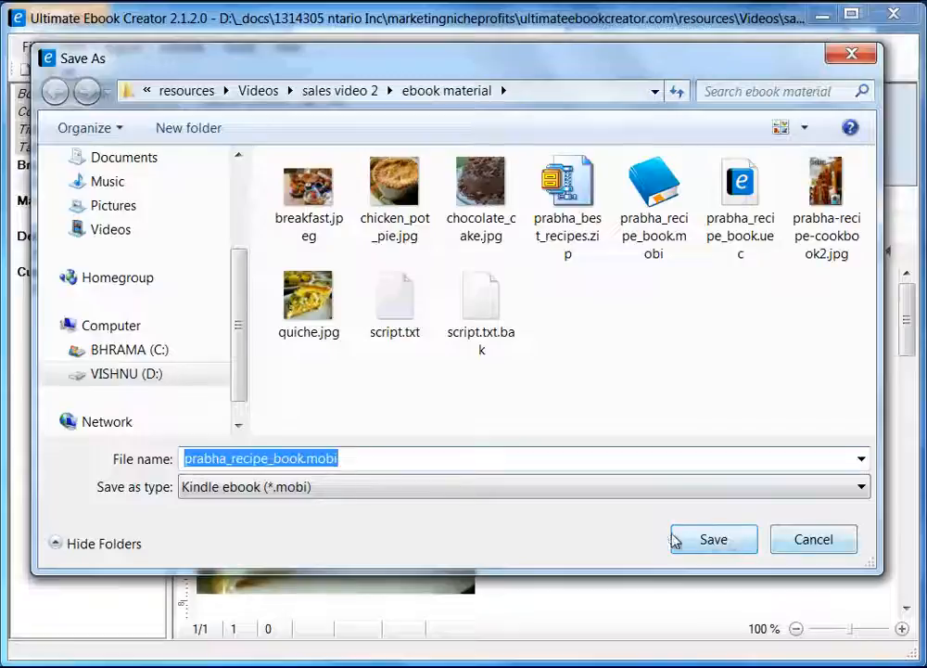
pyautogui.click(720, 545)
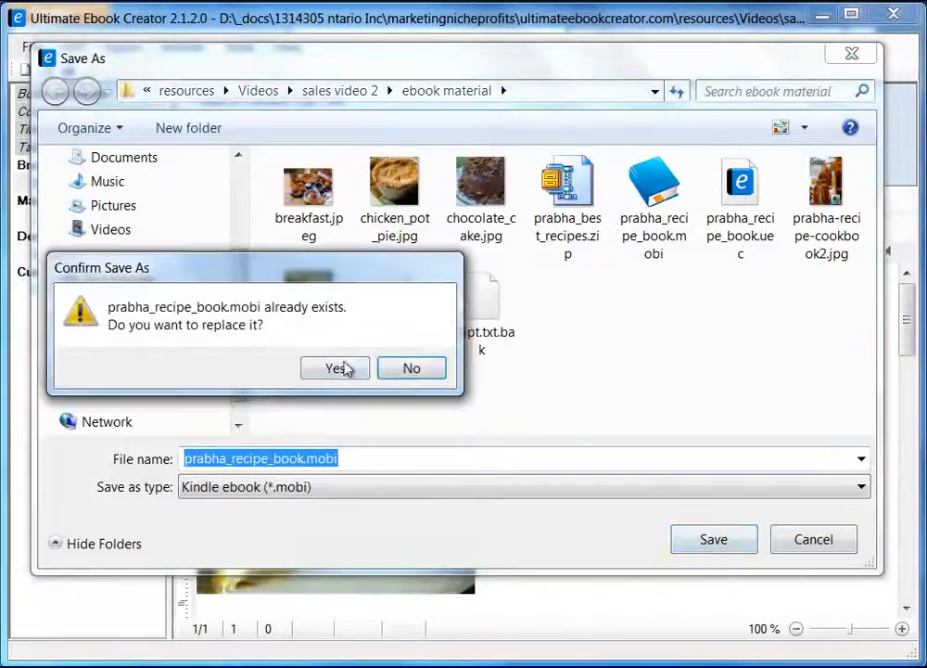
pyautogui.click(335, 369)
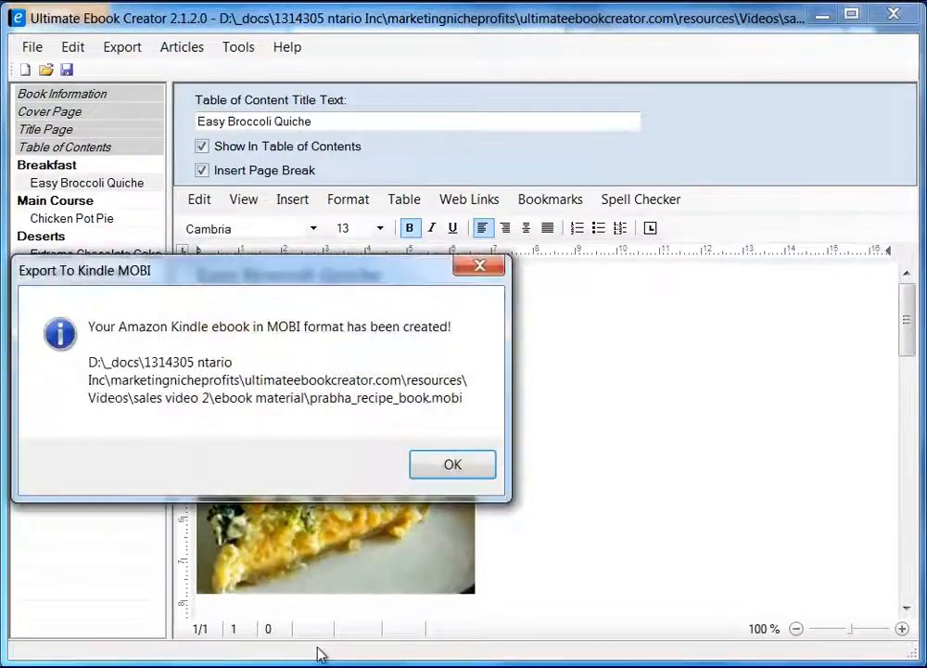
pyautogui.click(452, 466)
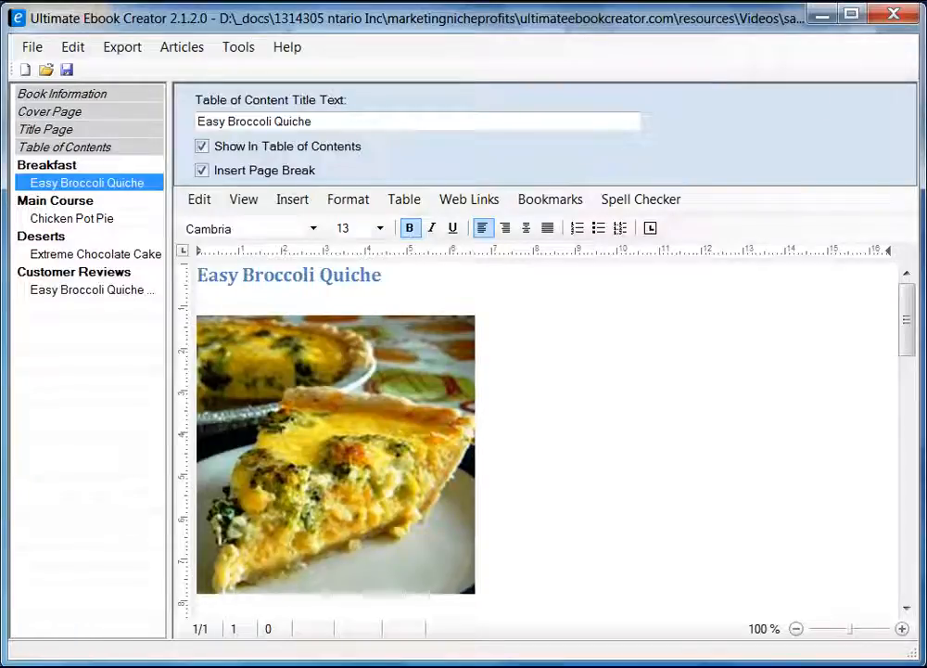
# Bring forward the Explorer window on the ebook material folder, then widen and reposition it.
pyautogui.click(267, 666)
pyautogui.click(519, 648)
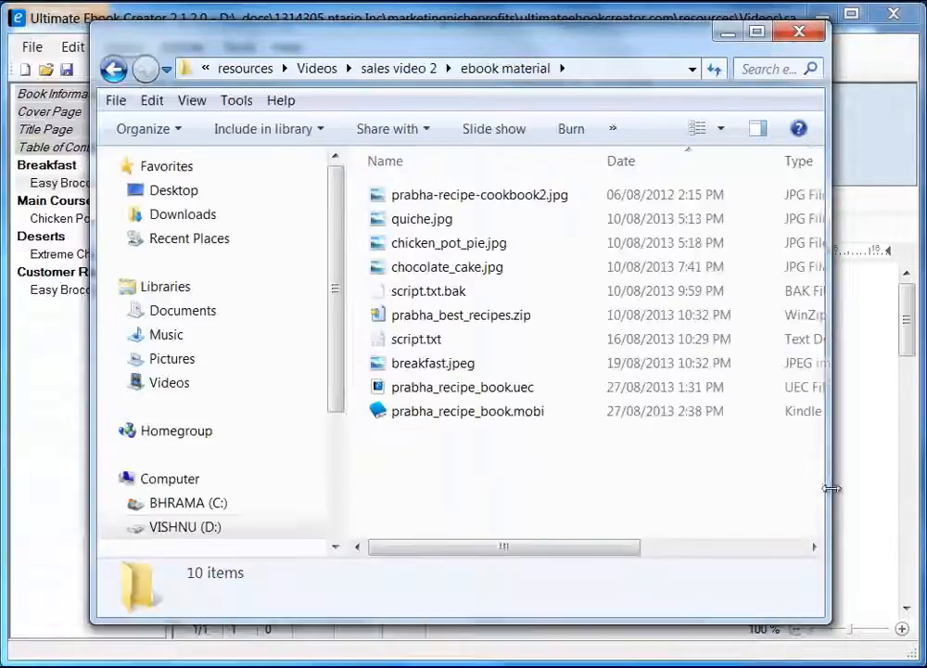
pyautogui.moveTo(833, 488); pyautogui.dragTo(878, 484)
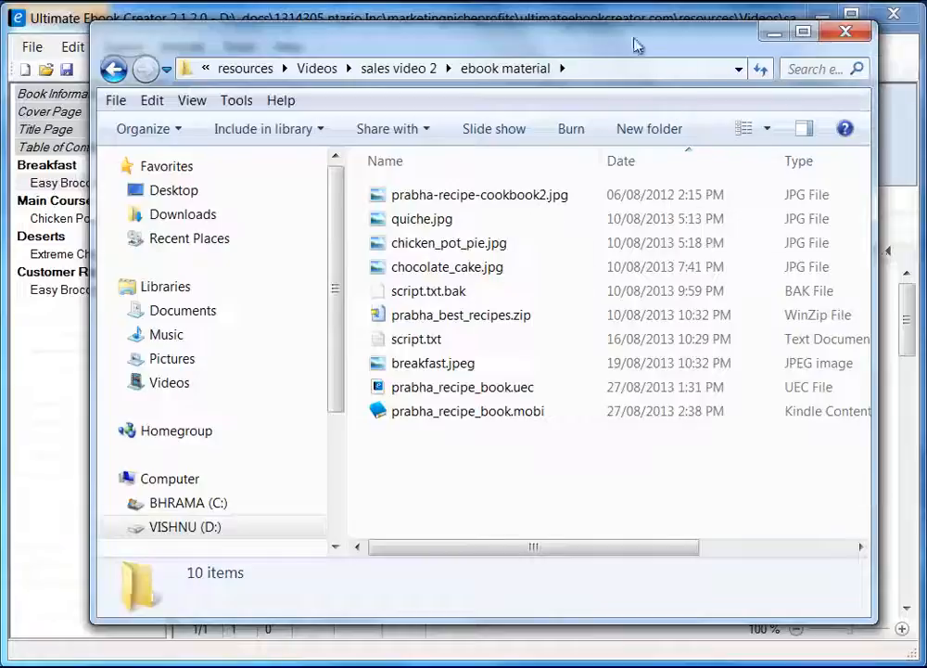
pyautogui.moveTo(606, 43); pyautogui.dragTo(582, 43)
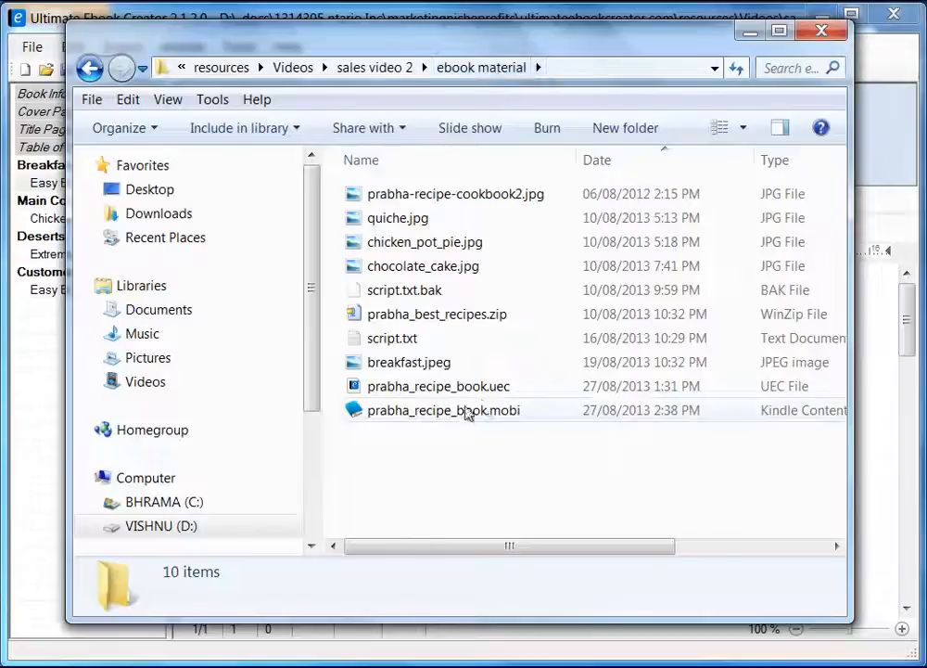
pyautogui.moveTo(471, 414)
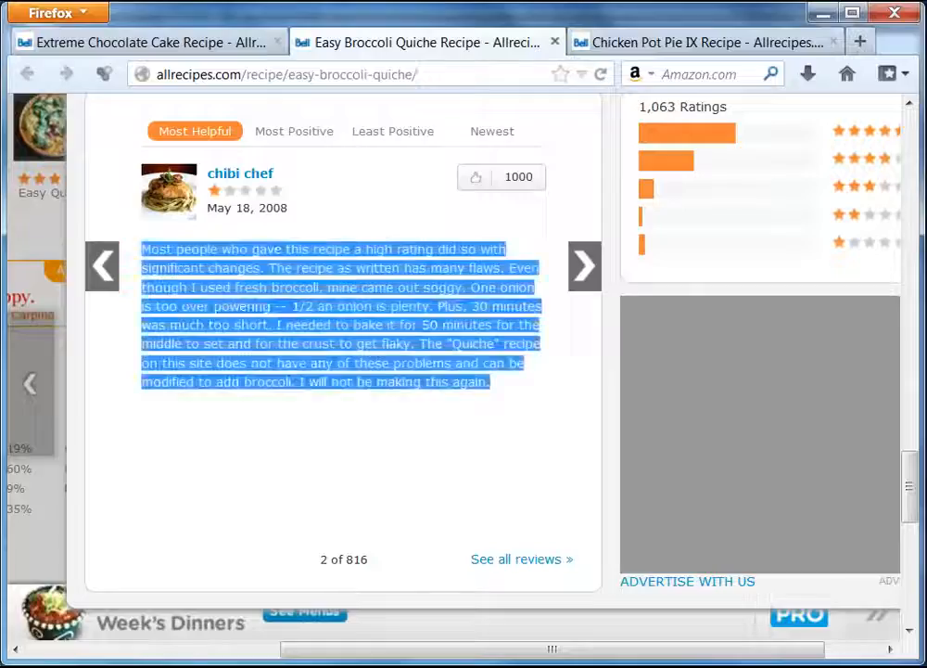
pyautogui.click(861, 42)
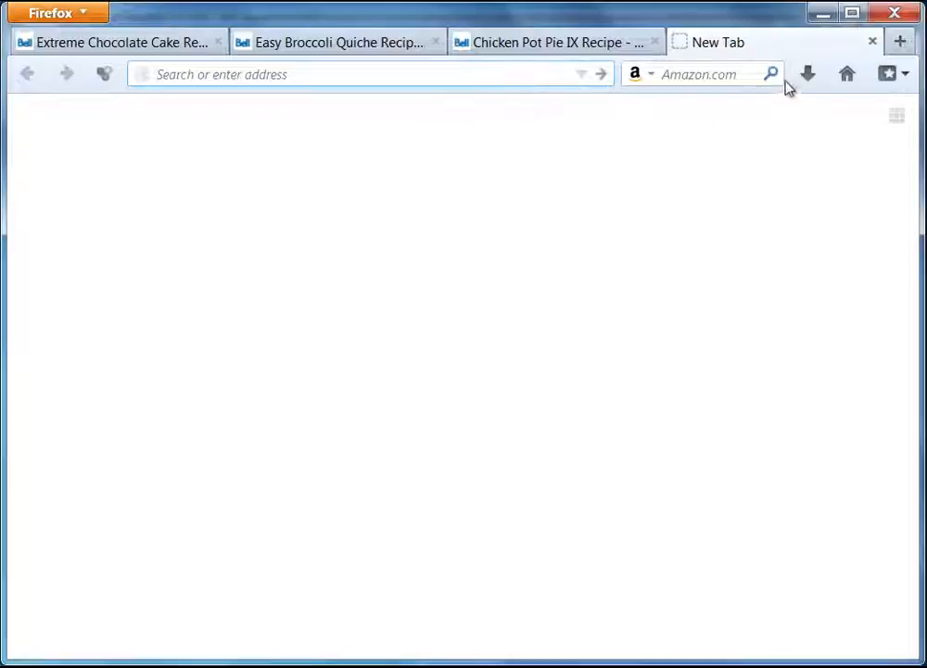
pyautogui.click(847, 73)
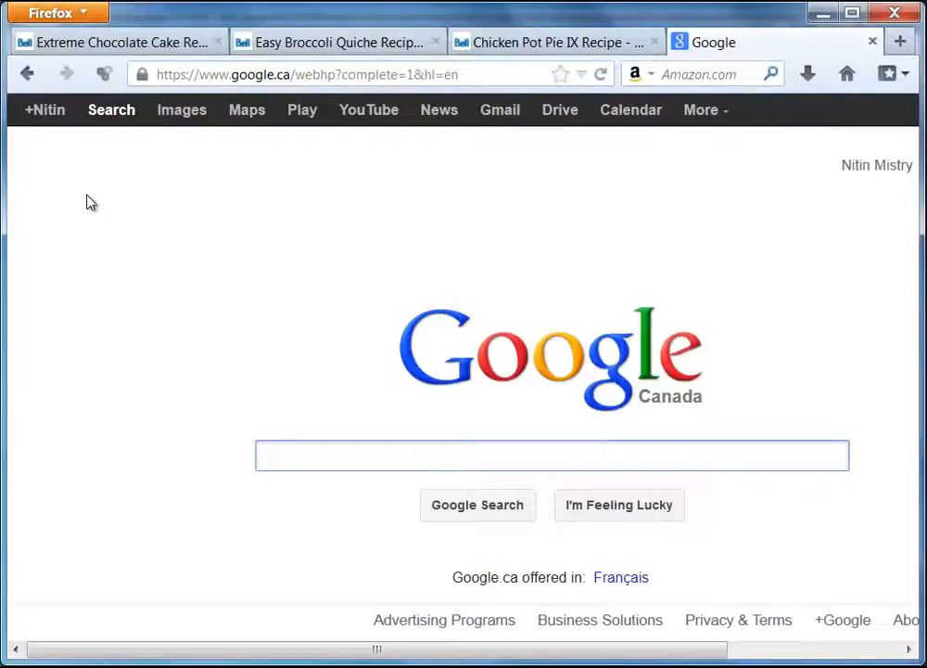
pyautogui.write('kindle')
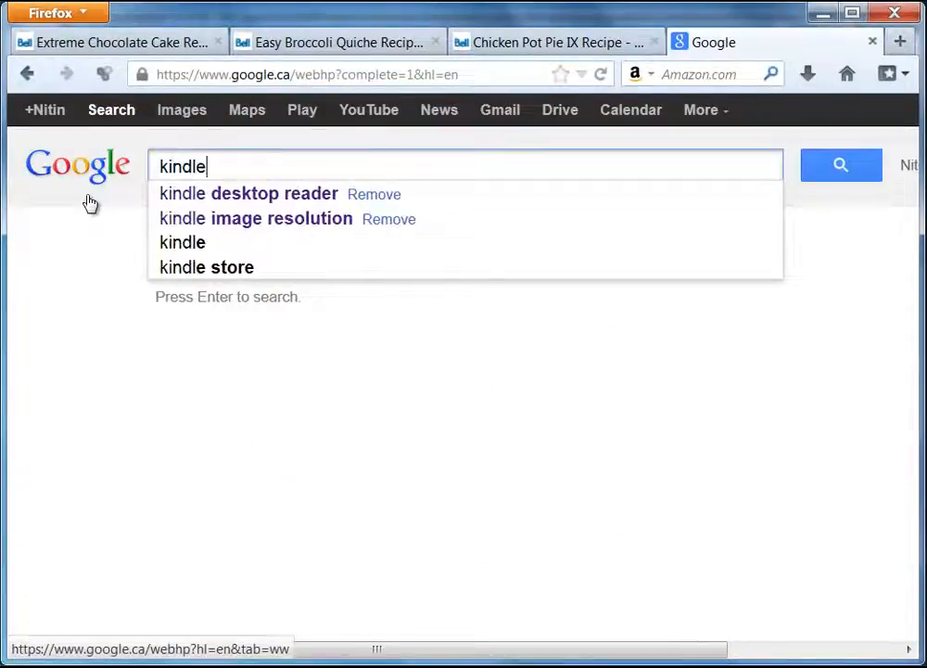
pyautogui.click(249, 203)
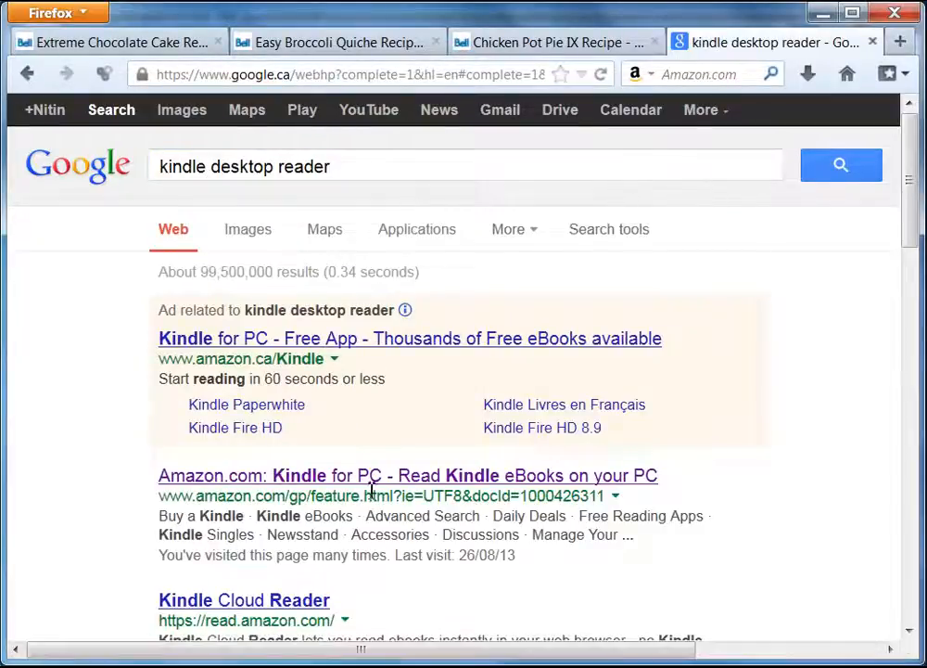
pyautogui.click(382, 479)
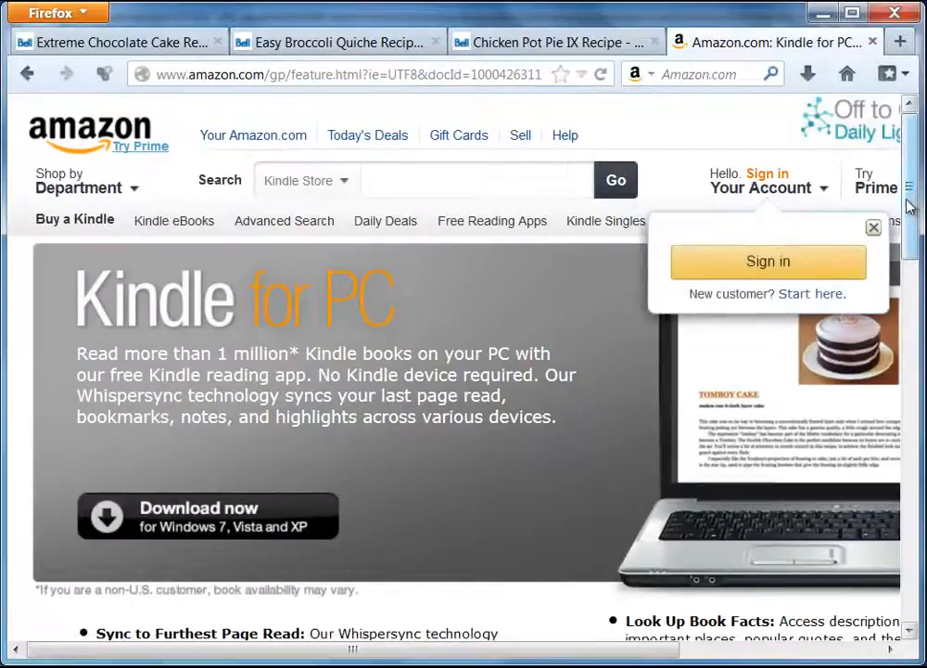
pyautogui.scroll(-1, 916, 232)
pyautogui.scroll(-2, 916, 232)
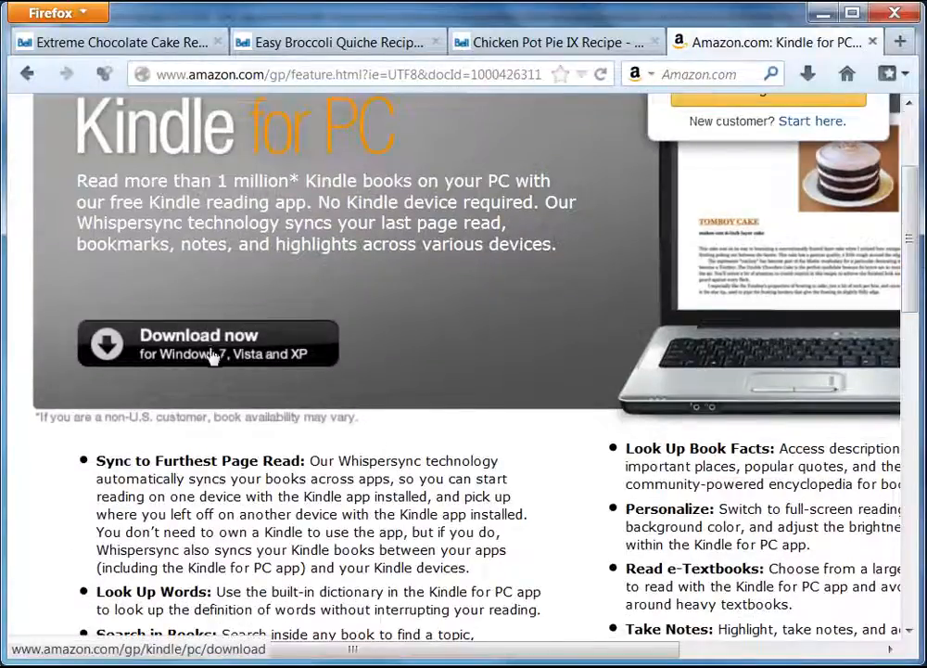
pyautogui.scroll(3, 431, 278)
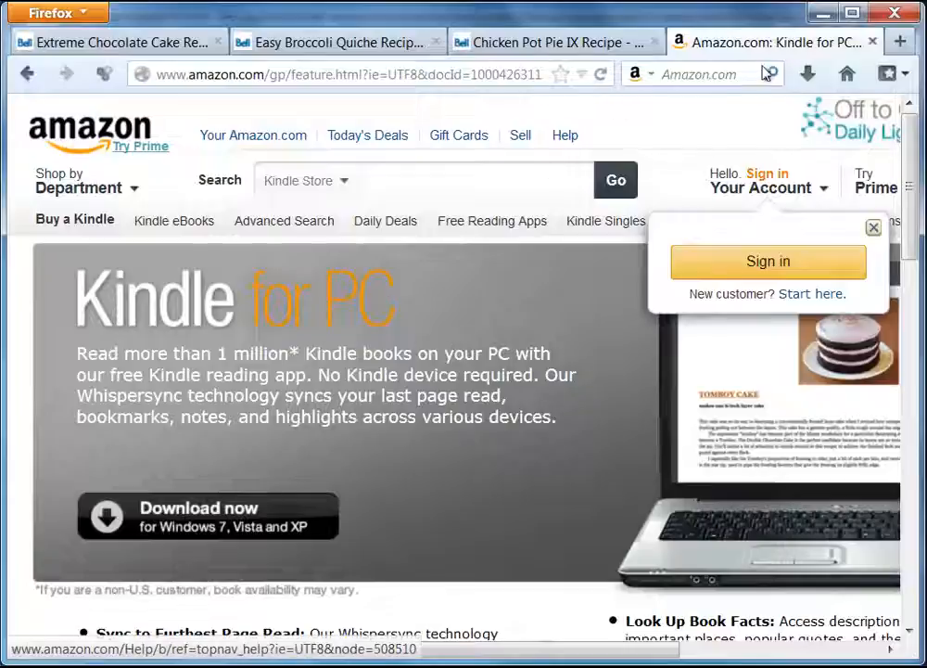
pyautogui.click(872, 42)
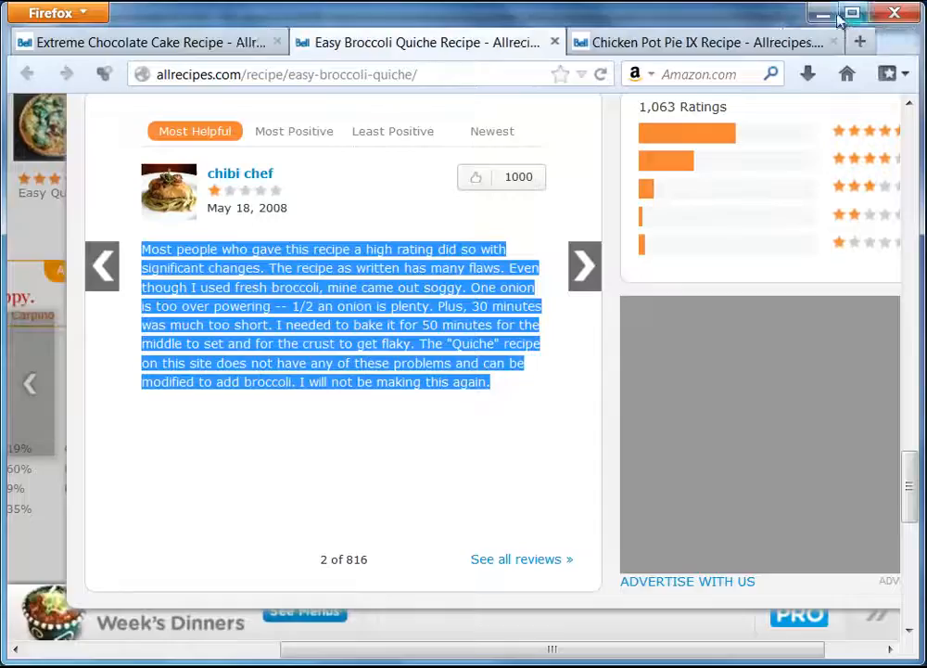
# Minimize Firefox and open prabha_recipe_book.mobi from Explorer in Kindle for PC.
pyautogui.click(829, 14)
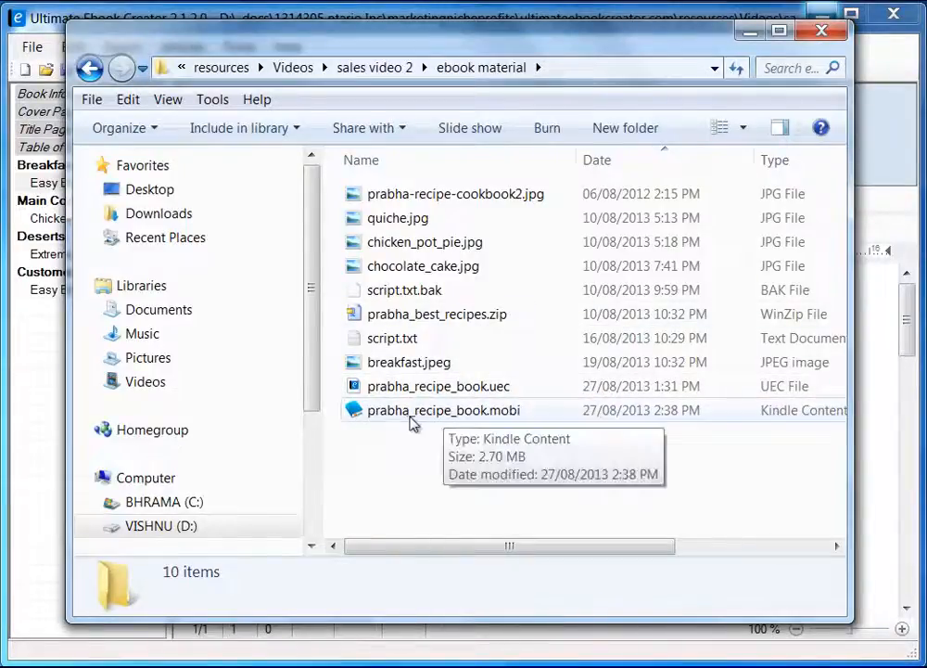
pyautogui.click(463, 419)
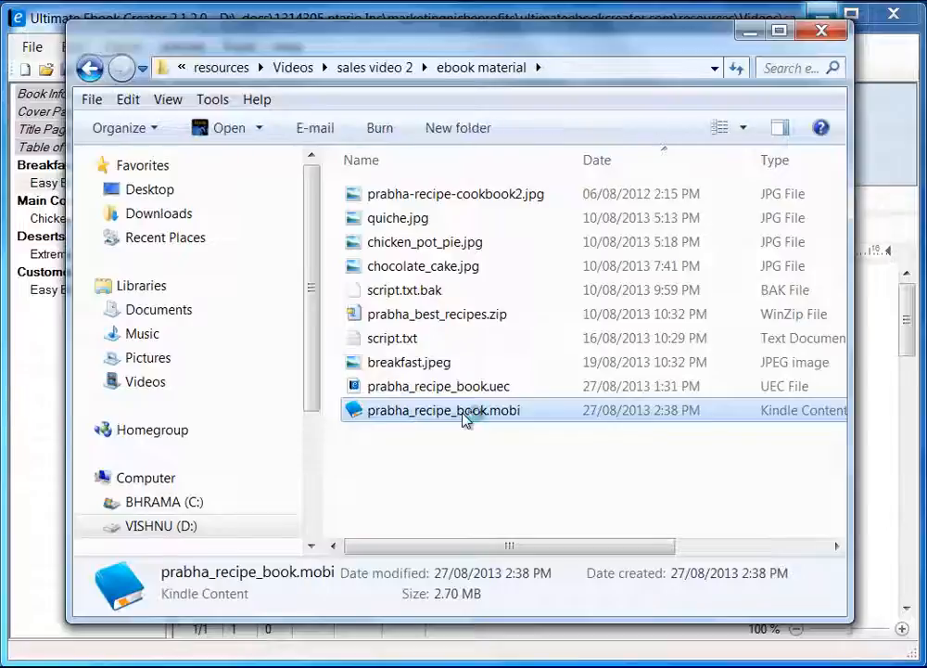
pyautogui.doubleClick(463, 419)
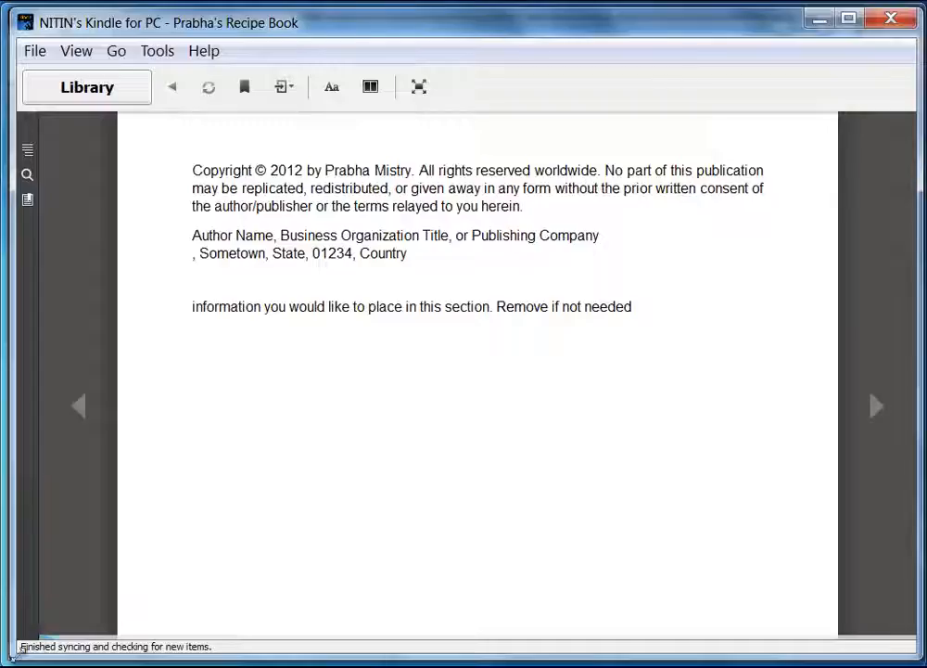
# Resize and reposition the Kindle for PC window.
pyautogui.moveTo(15, 655); pyautogui.dragTo(34, 646)
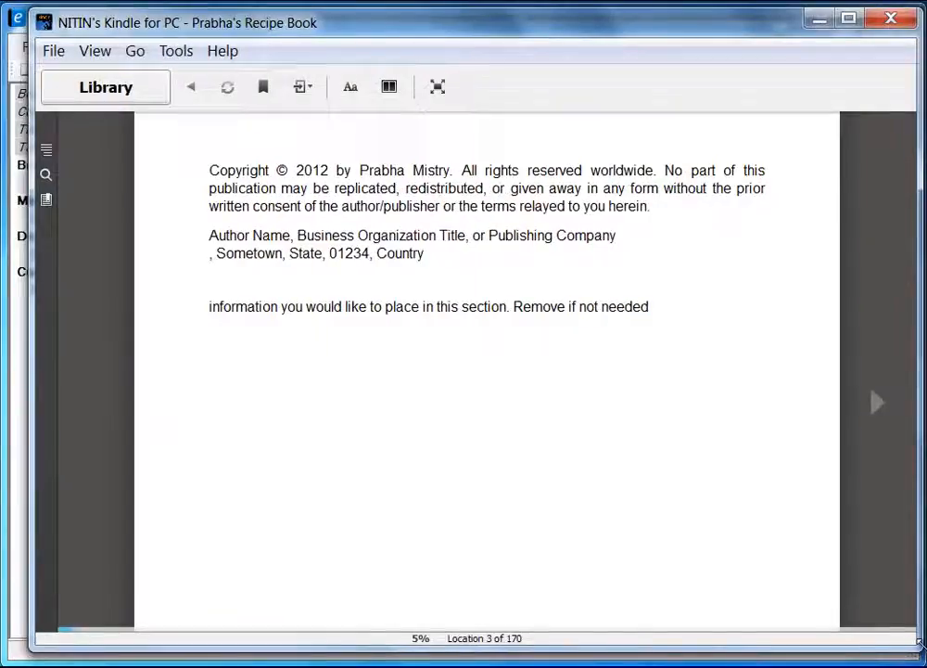
pyautogui.moveTo(921, 643); pyautogui.dragTo(902, 649)
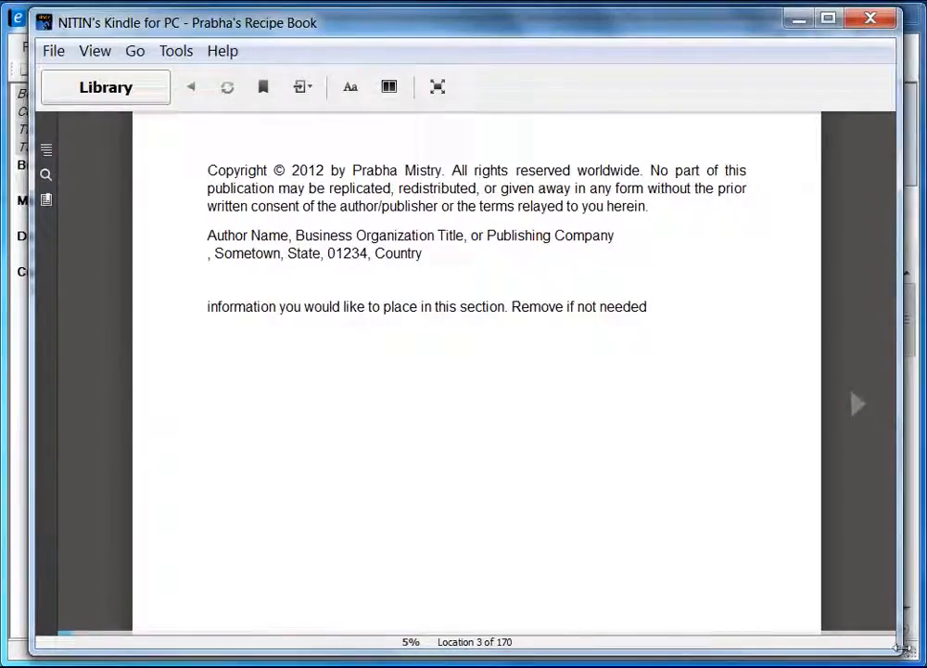
pyautogui.moveTo(895, 646); pyautogui.dragTo(563, 534)
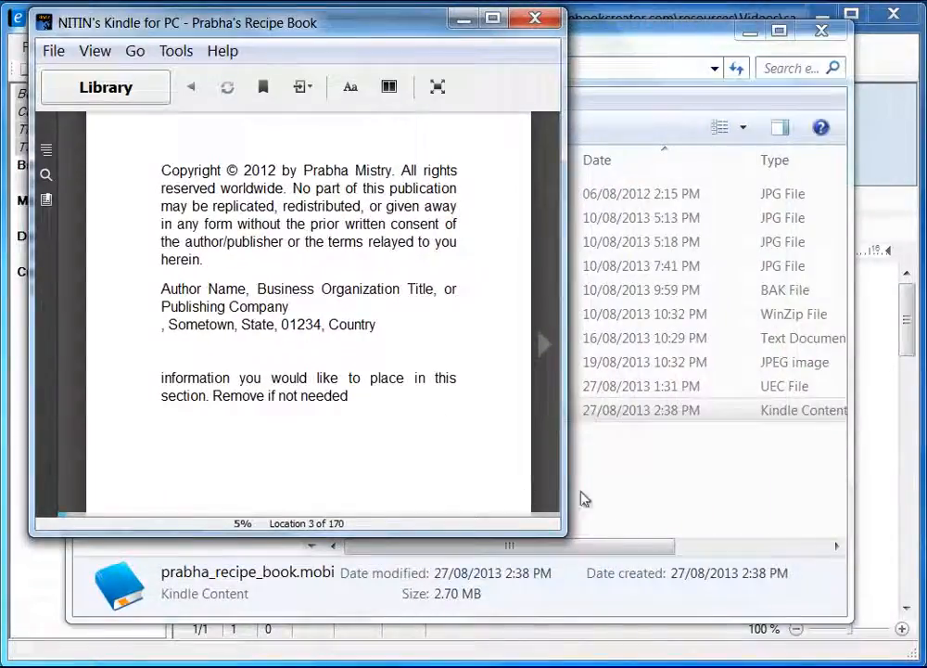
pyautogui.moveTo(564, 535); pyautogui.dragTo(915, 655)
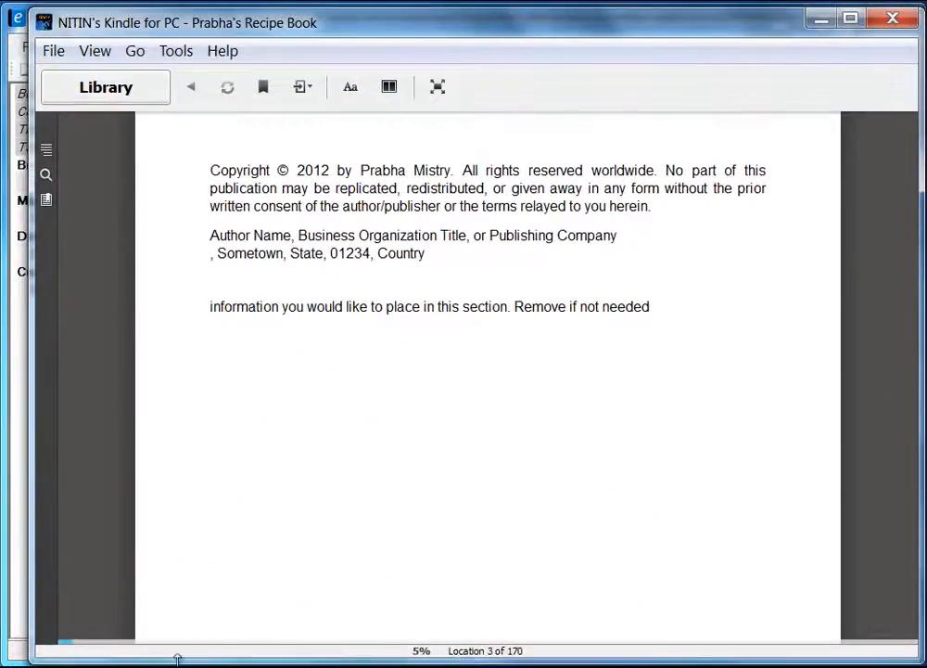
pyautogui.moveTo(29, 580); pyautogui.dragTo(7, 571)
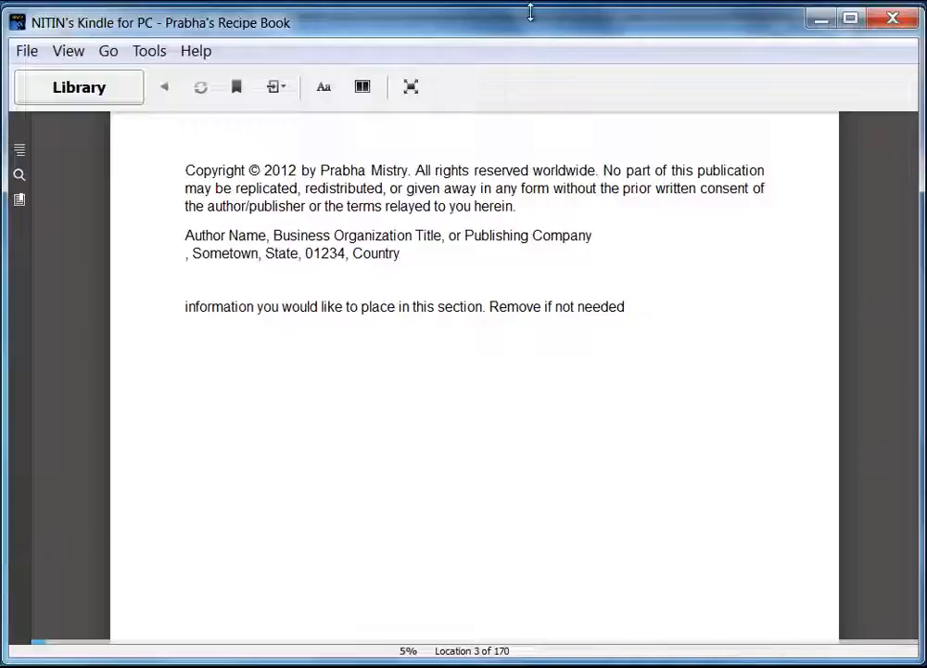
pyautogui.moveTo(531, 12); pyautogui.dragTo(530, 11)
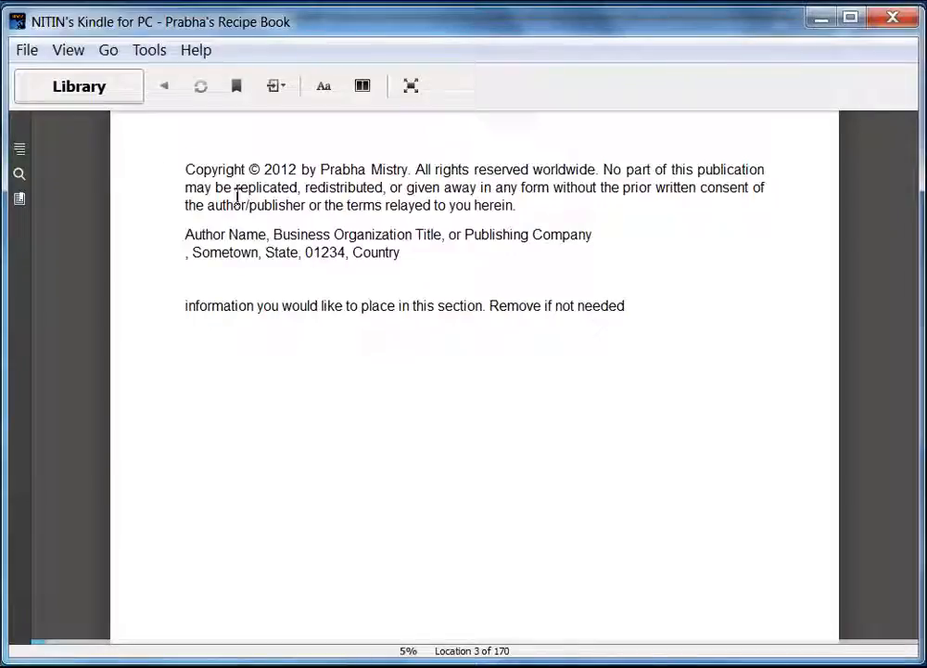
# Page back to the book's cover, then forward past the copyright page to the Table of Contents.
pyautogui.click(71, 413)
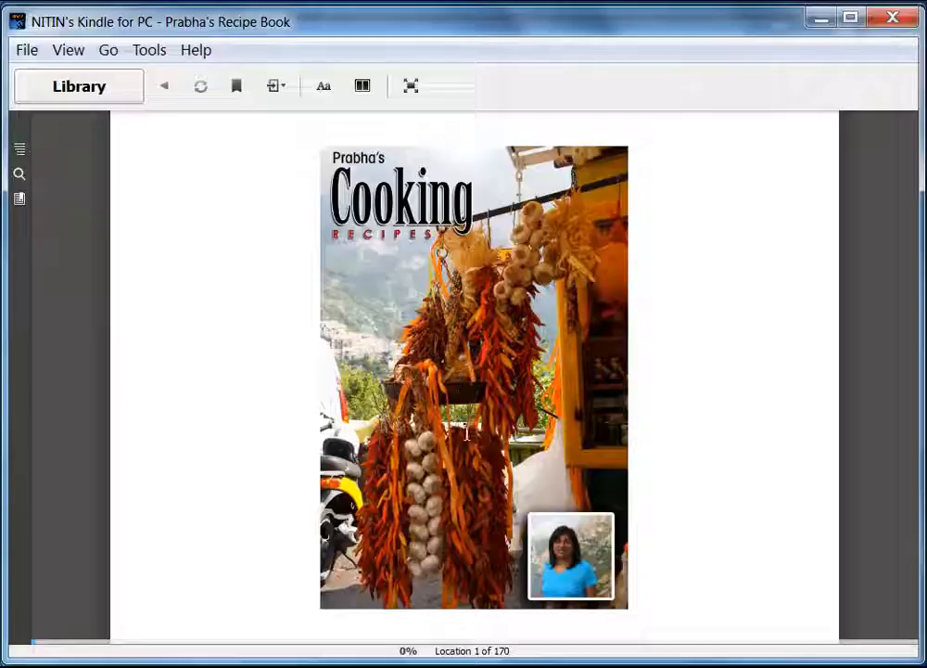
pyautogui.click(881, 420)
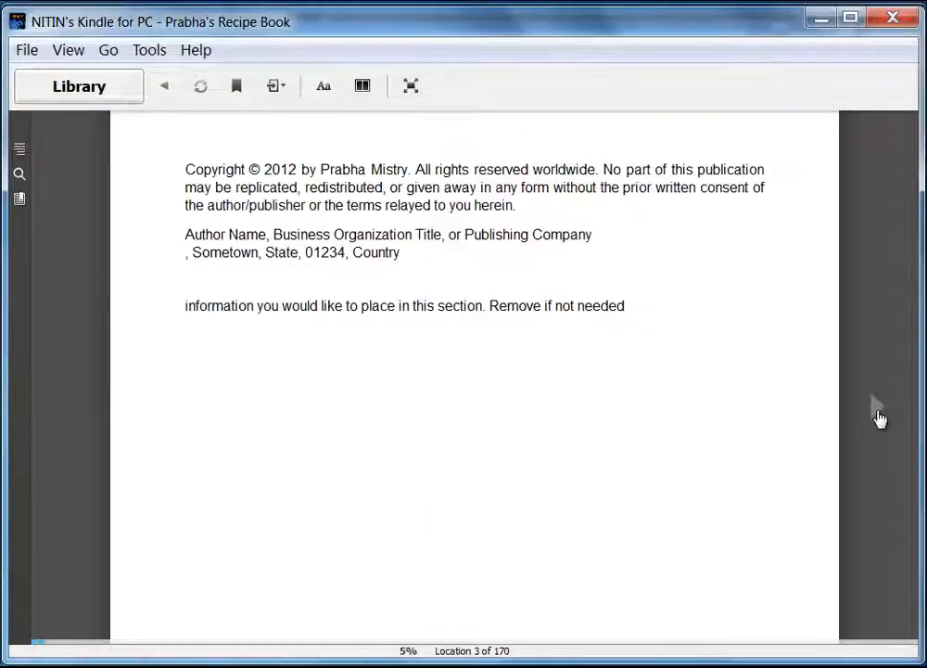
pyautogui.click(879, 419)
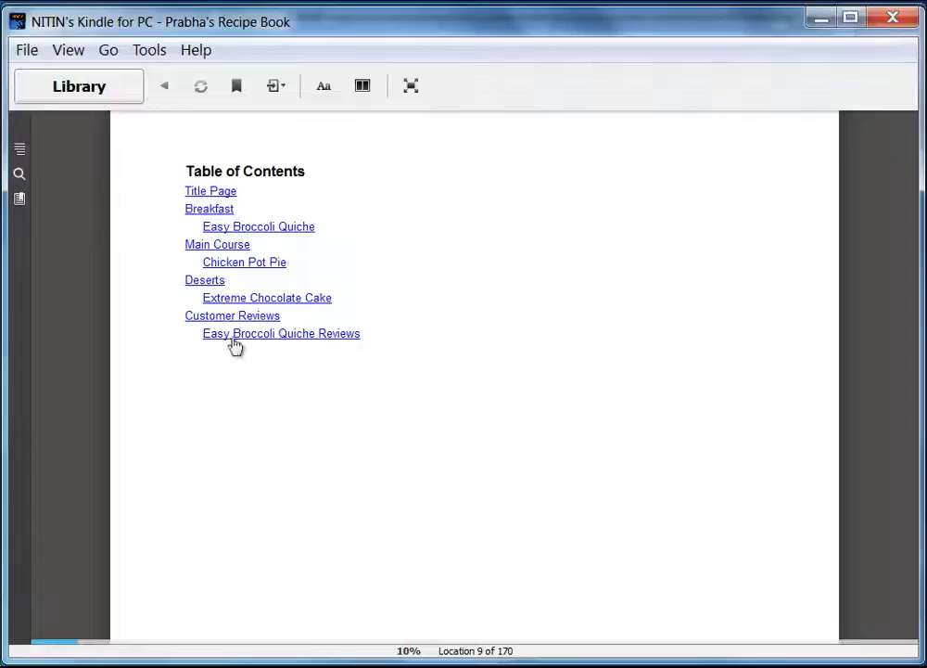
# Jump to Breakfast and page through the Easy Broccoli Quiche recipe to its reviews link.
pyautogui.click(218, 210)
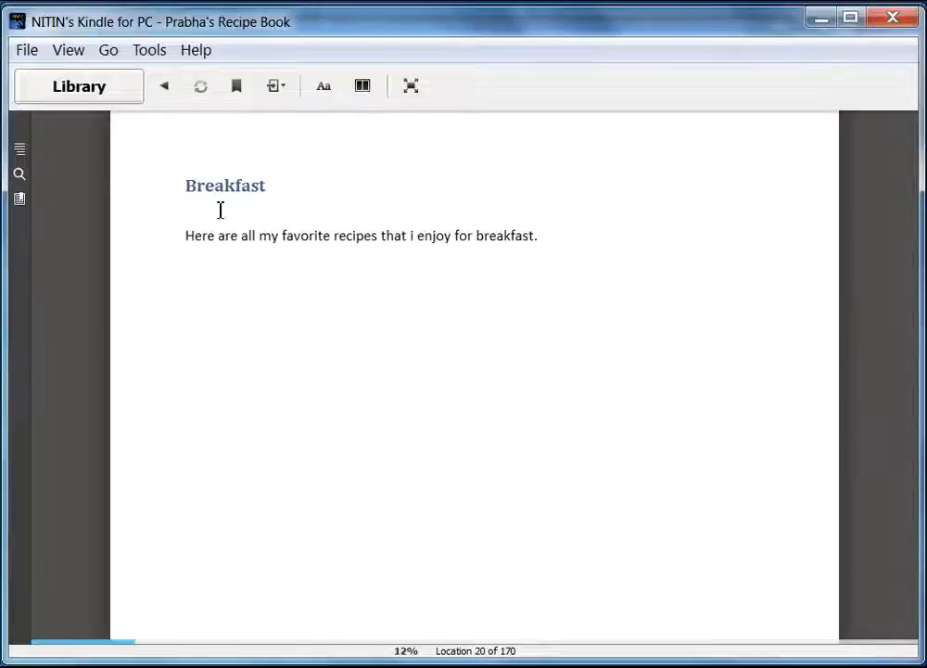
pyautogui.click(879, 414)
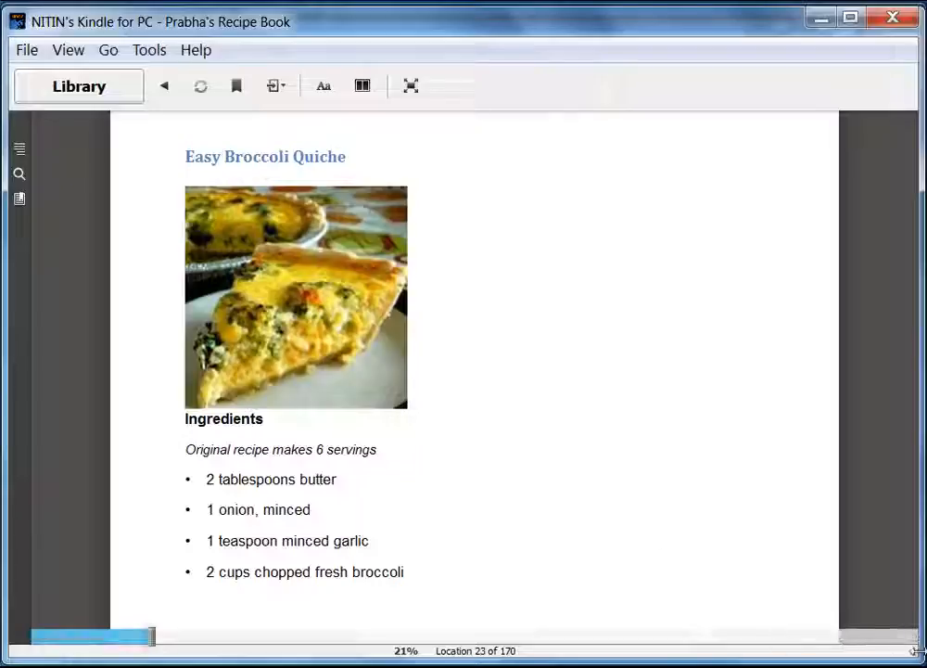
pyautogui.moveTo(921, 659)
pyautogui.mouseDown()
pyautogui.moveTo(594, 540)
pyautogui.moveTo(304, 408)
pyautogui.moveTo(515, 541)
pyautogui.moveTo(520, 579)
pyautogui.moveTo(541, 619)
pyautogui.moveTo(853, 644)
pyautogui.moveTo(923, 661)
pyautogui.mouseUp()
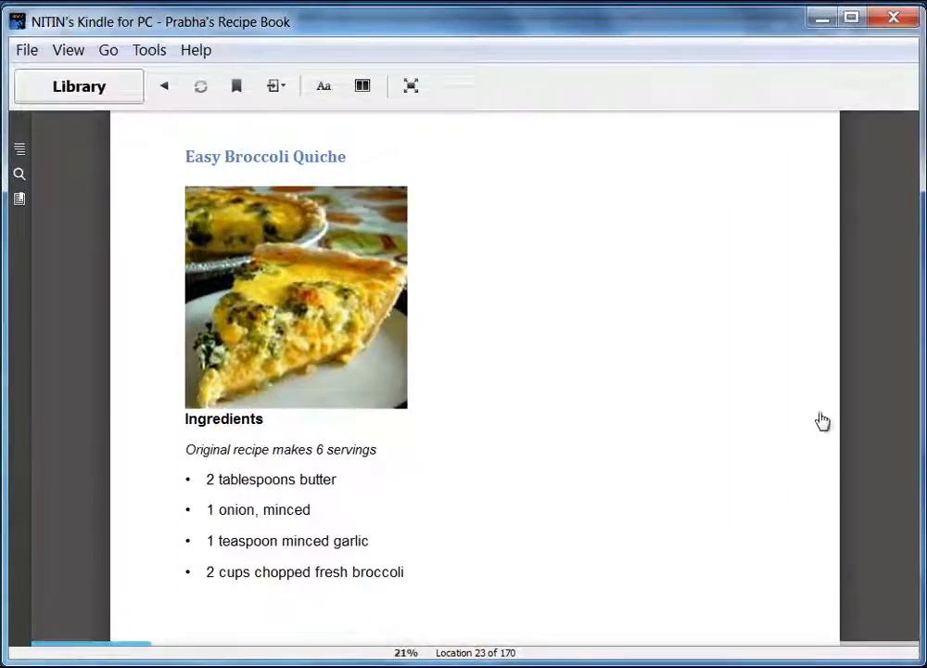
pyautogui.click(879, 414)
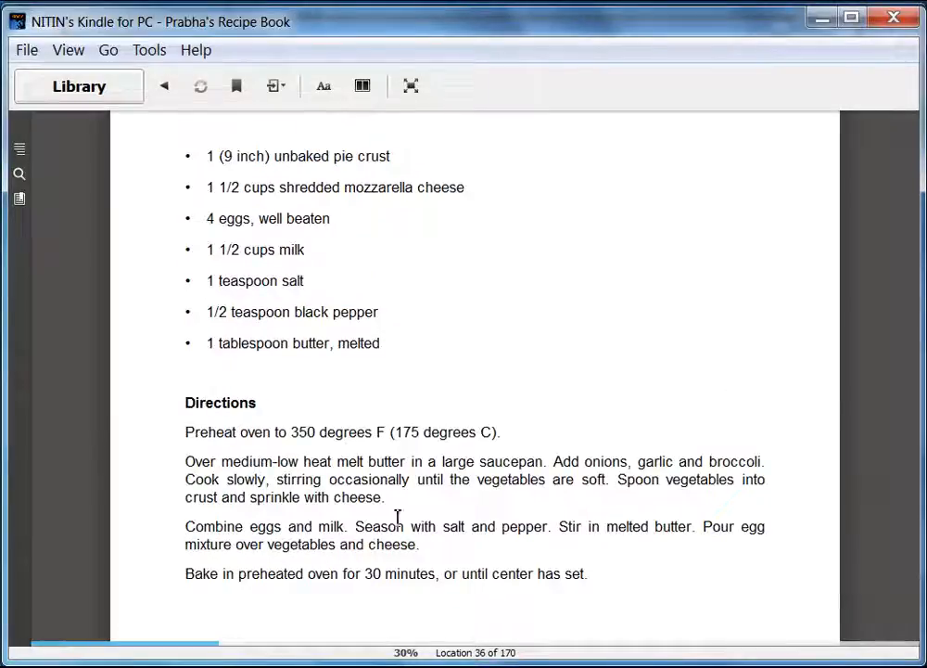
pyautogui.click(877, 412)
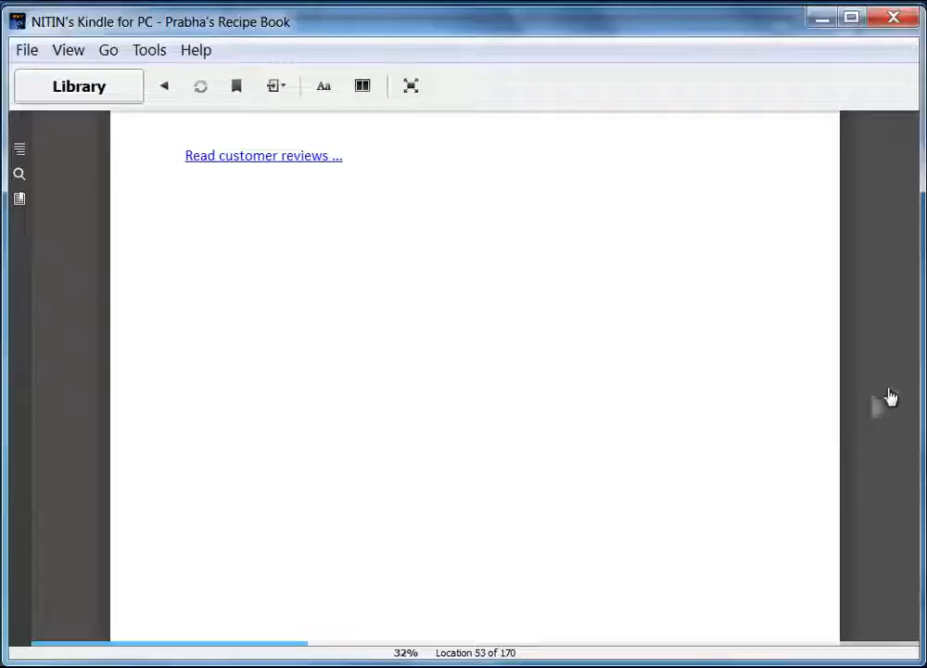
# Open the quiche customer reviews, page between them, and return to the quiche recipe.
pyautogui.click(264, 158)
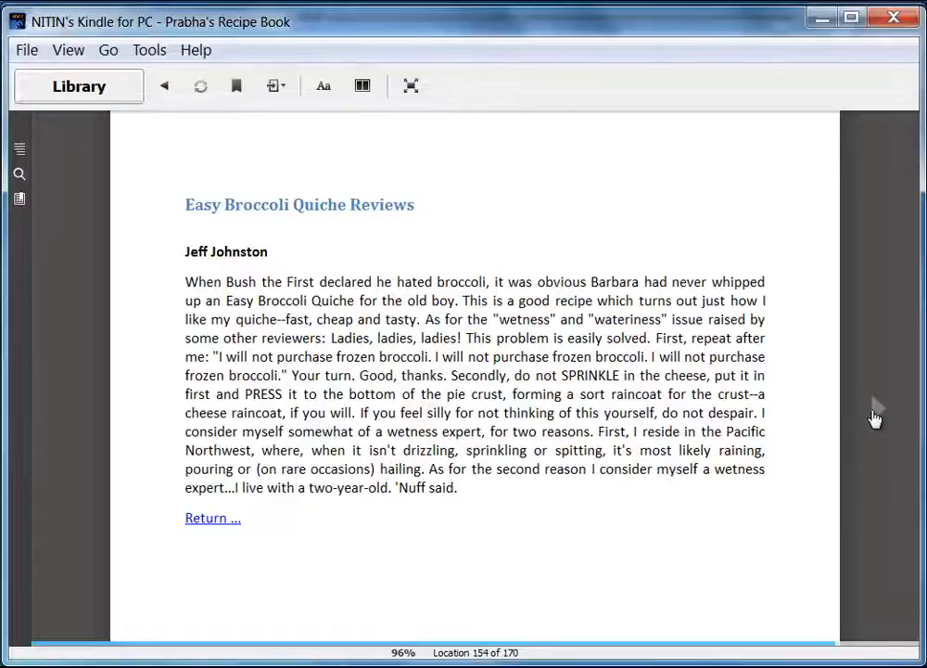
pyautogui.click(875, 419)
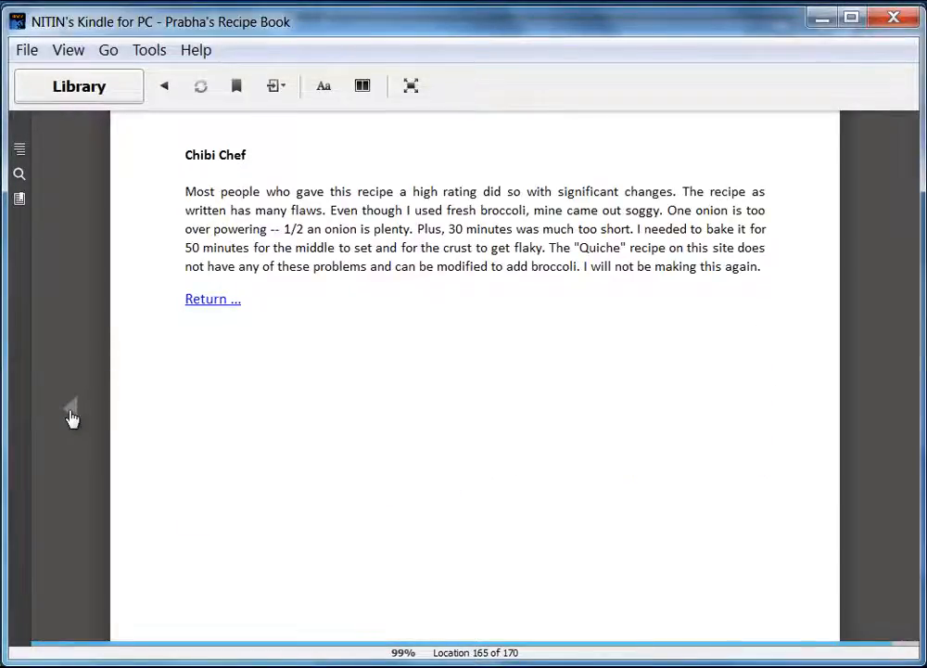
pyautogui.click(71, 419)
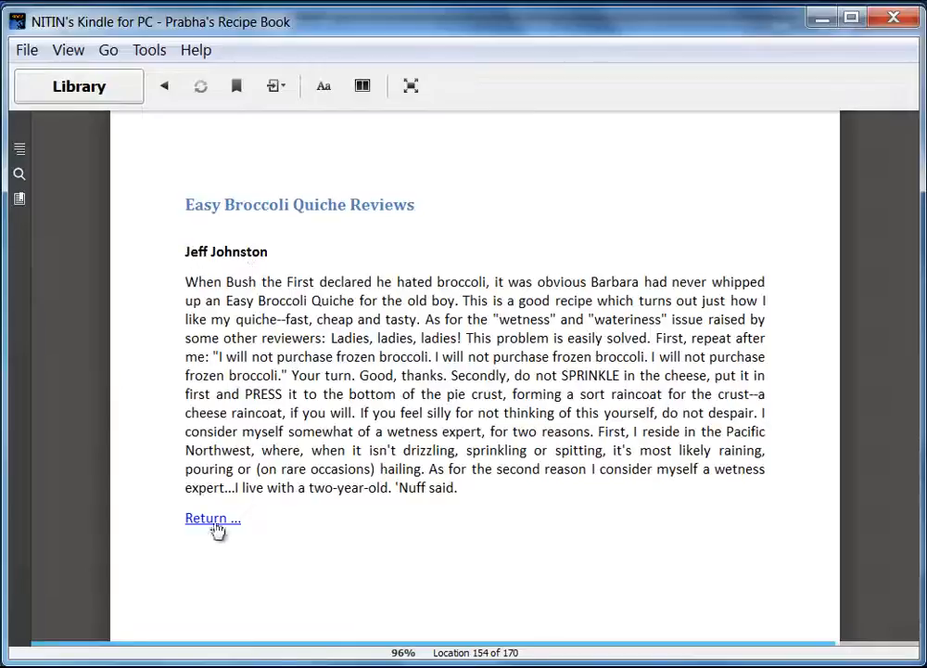
pyautogui.click(876, 413)
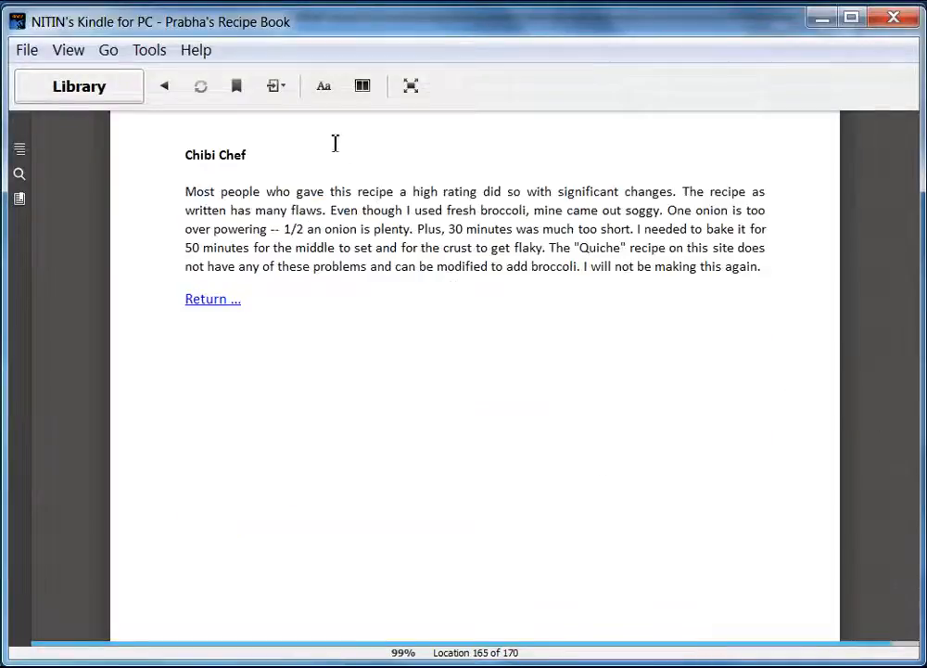
pyautogui.click(210, 300)
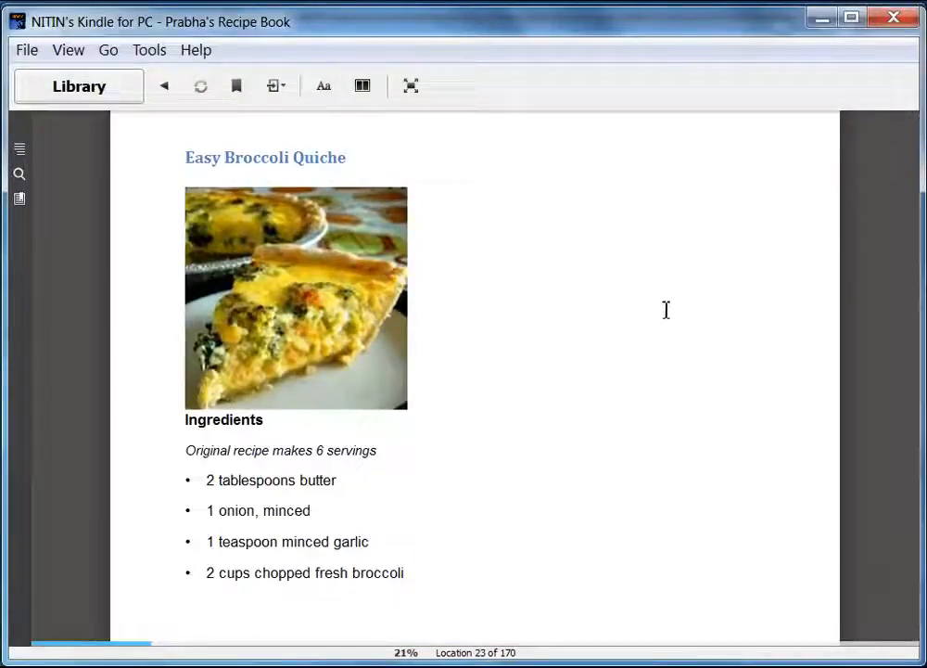
# Page through Chicken Pot Pie IX to the Extreme Chocolate Cake frosting directions.
pyautogui.click(878, 413)
pyautogui.click(877, 413)
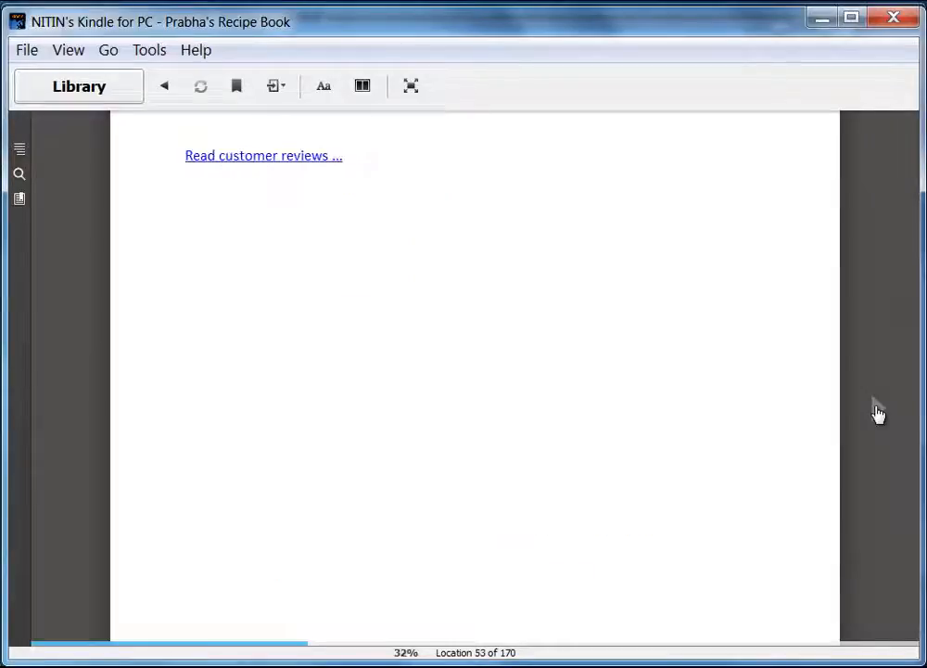
pyautogui.click(875, 417)
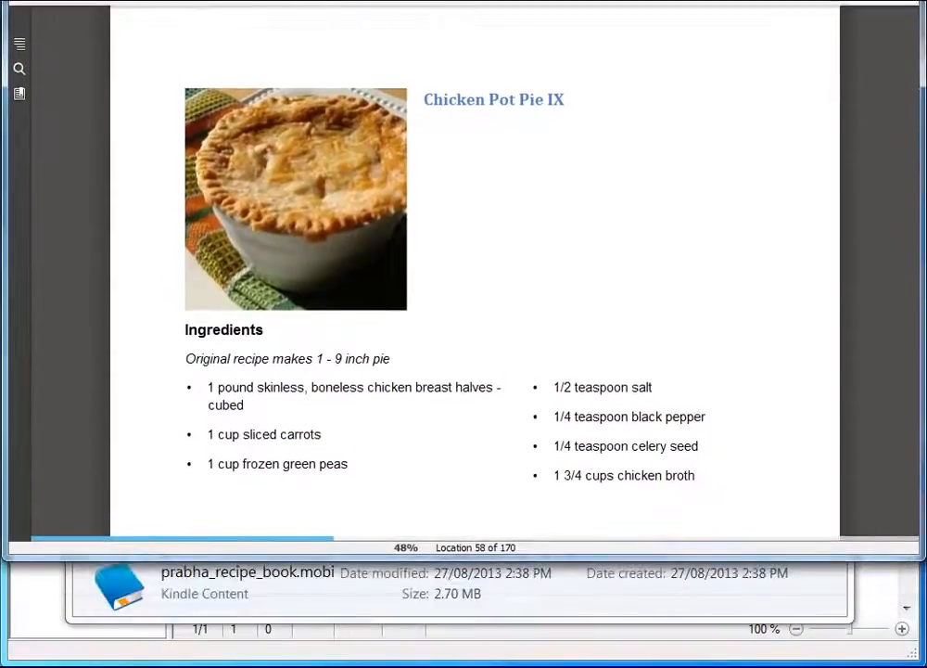
pyautogui.moveTo(500, 11); pyautogui.dragTo(500, 6)
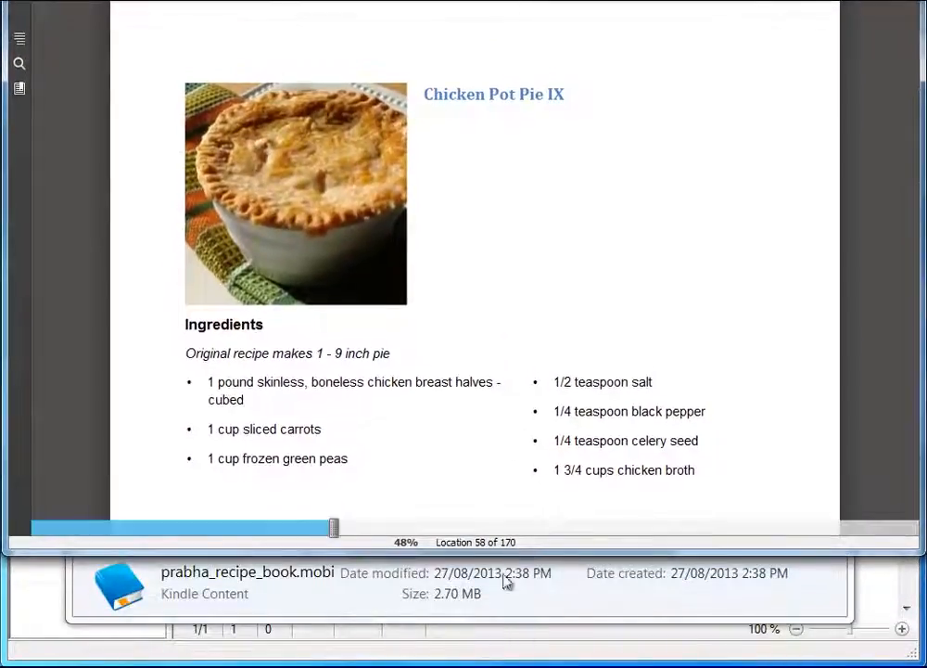
pyautogui.moveTo(497, 554); pyautogui.dragTo(498, 663)
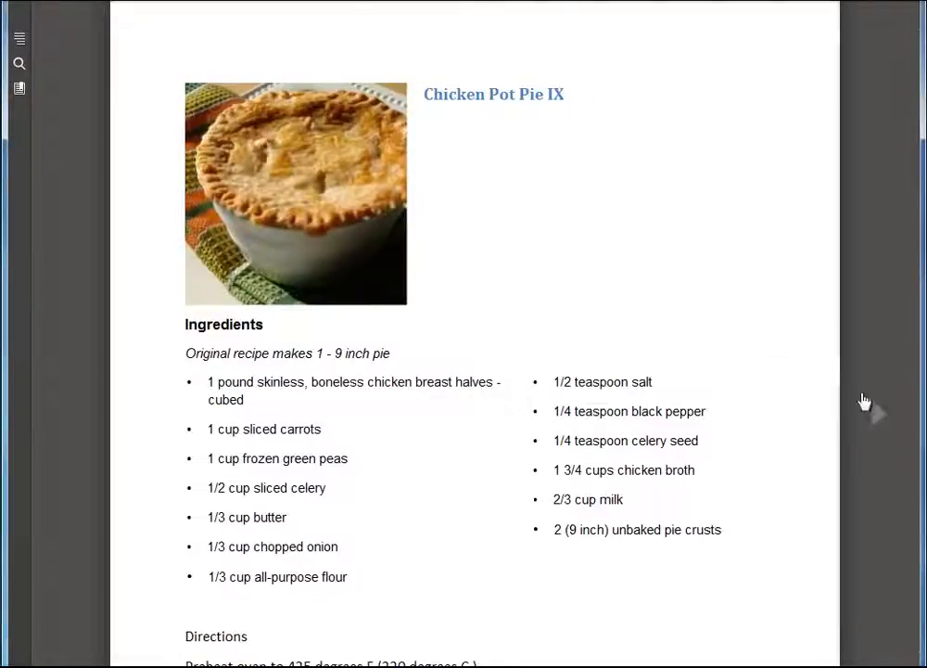
pyautogui.click(879, 420)
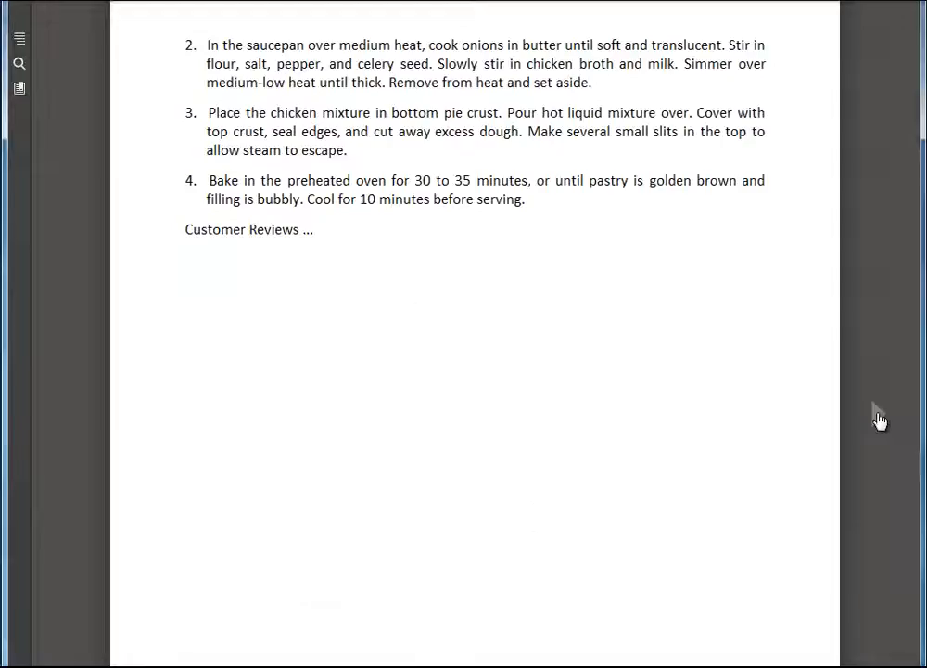
pyautogui.click(879, 420)
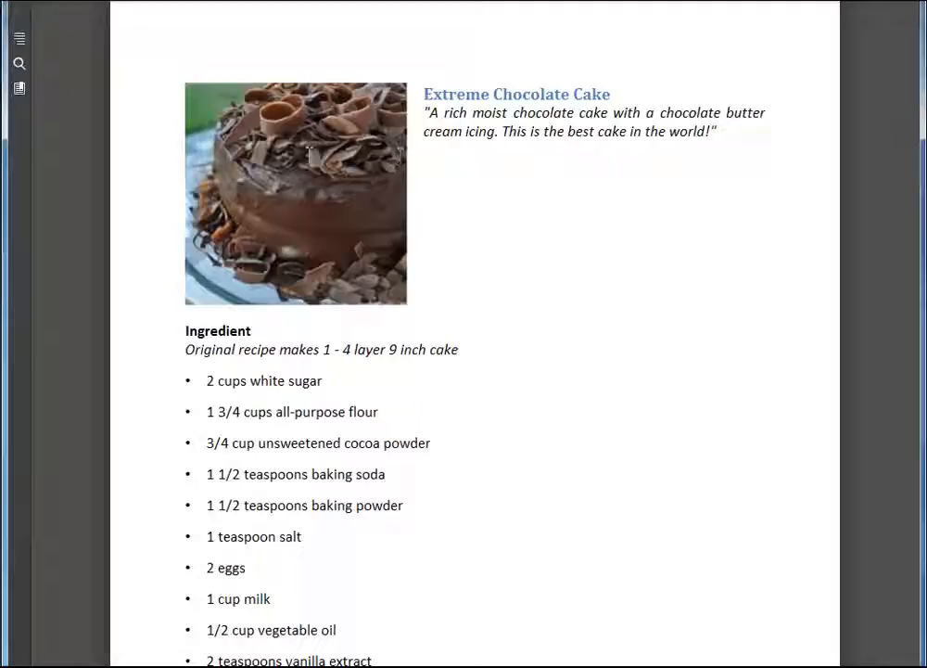
pyautogui.click(879, 420)
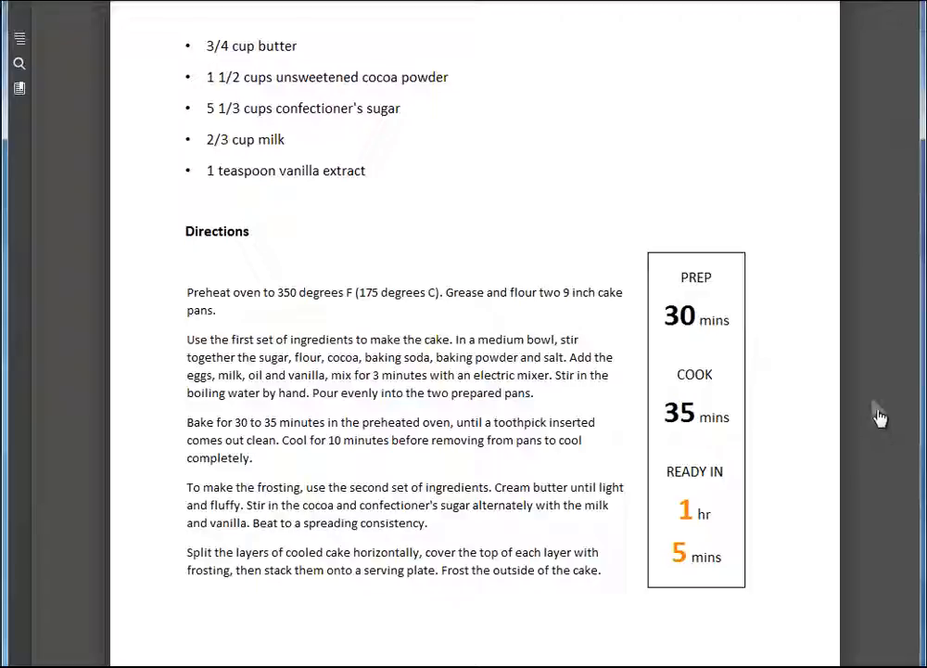
pyautogui.moveTo(475, 4)
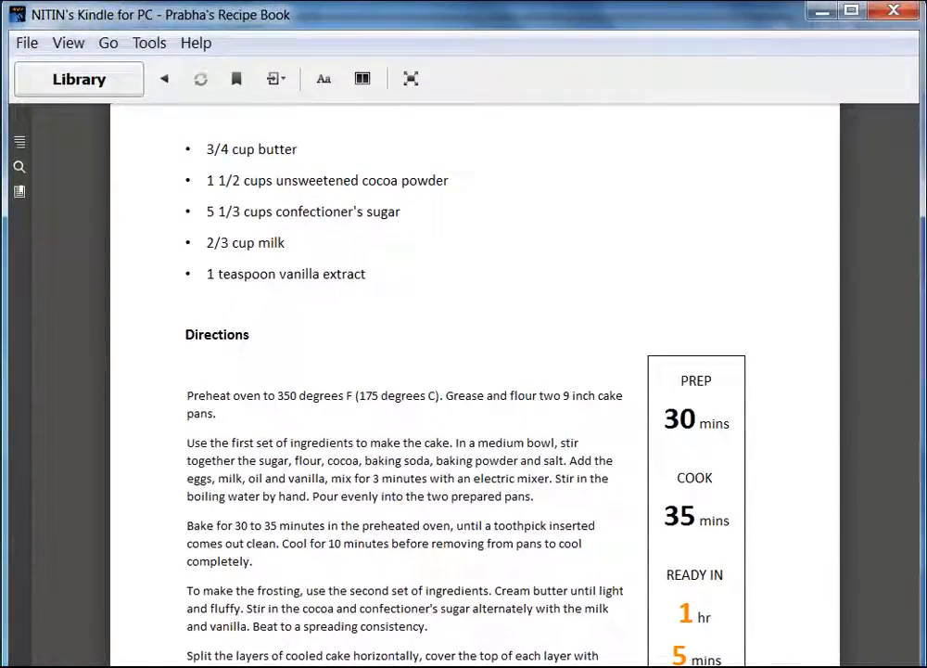
pyautogui.moveTo(174, 647)
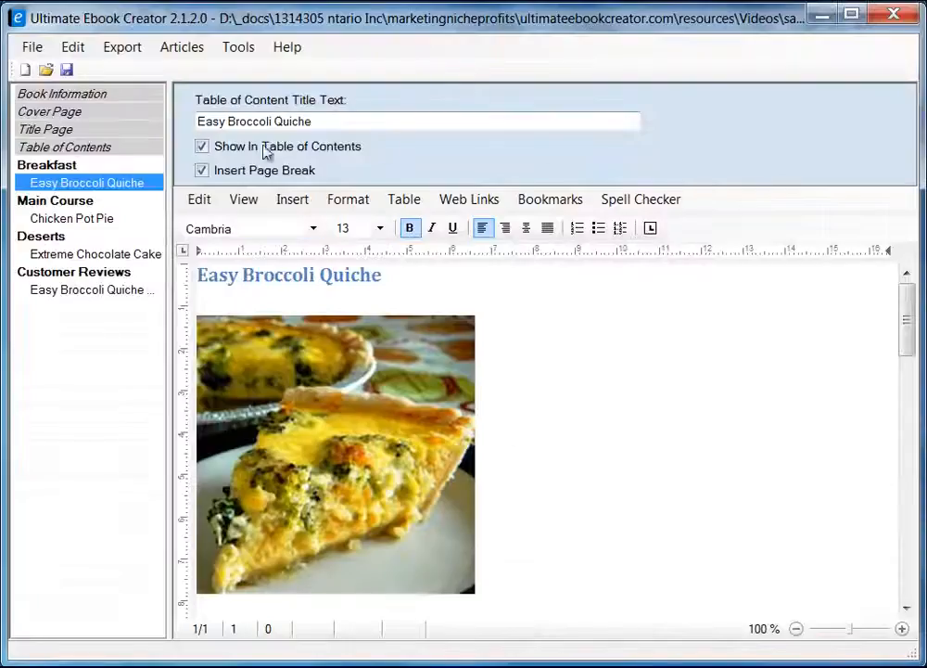
# Check the Generate Amazon Kindle EBook export option, then scroll Kindle back to Chicken Pot Pie IX.
pyautogui.click(128, 48)
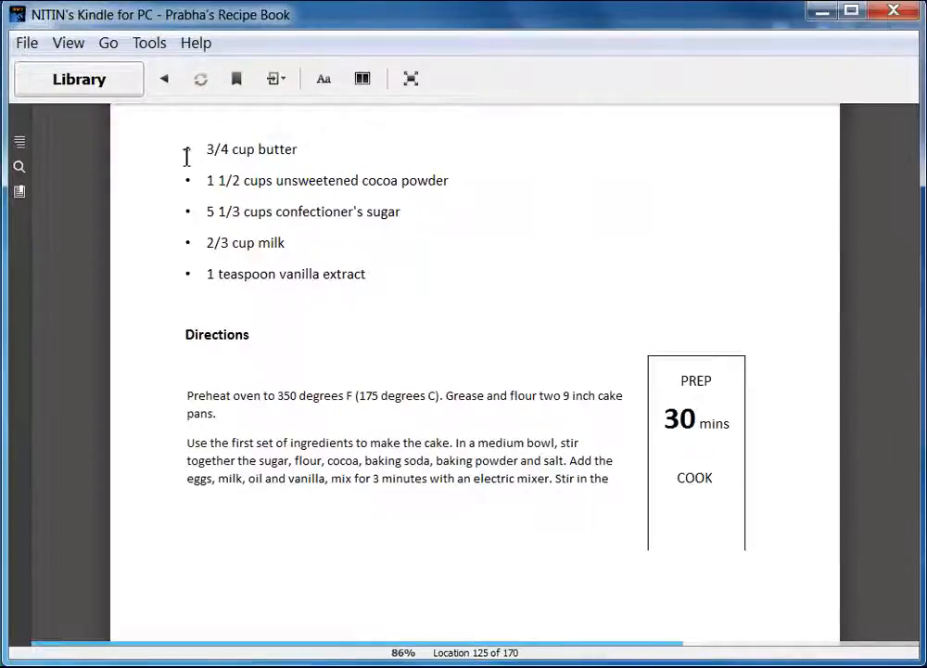
pyautogui.scroll(3, 315, 324)
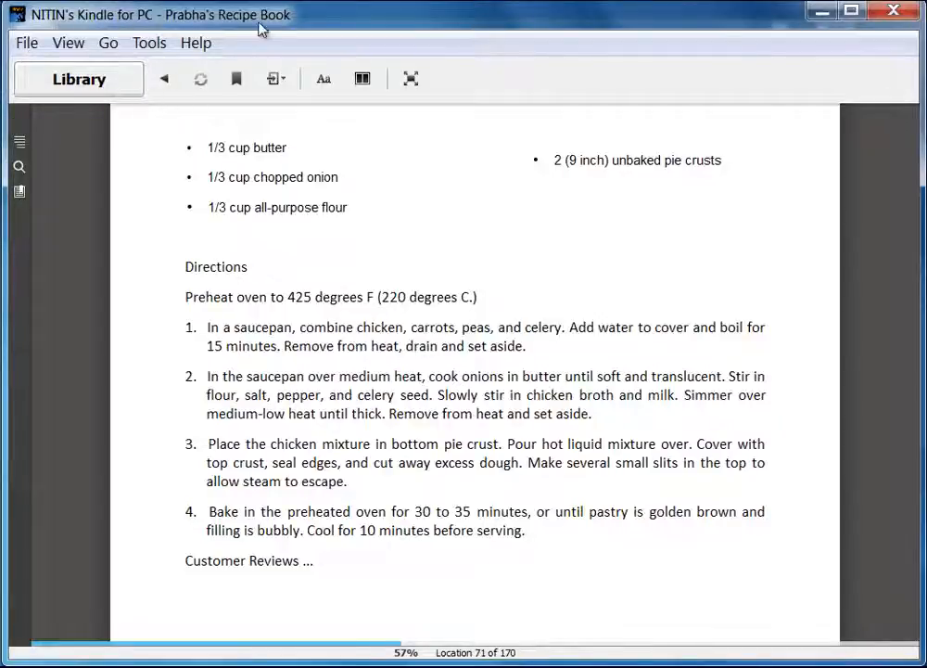
# Delete the recipe book from the Kindle library and confirm with Yes.
pyautogui.click(100, 85)
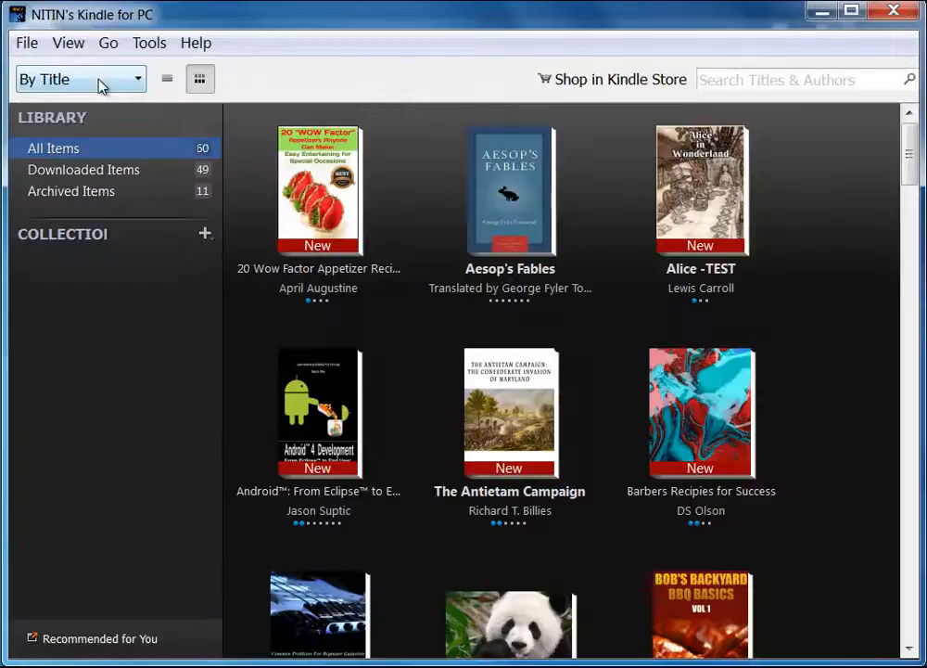
pyautogui.moveTo(910, 146); pyautogui.dragTo(904, 490)
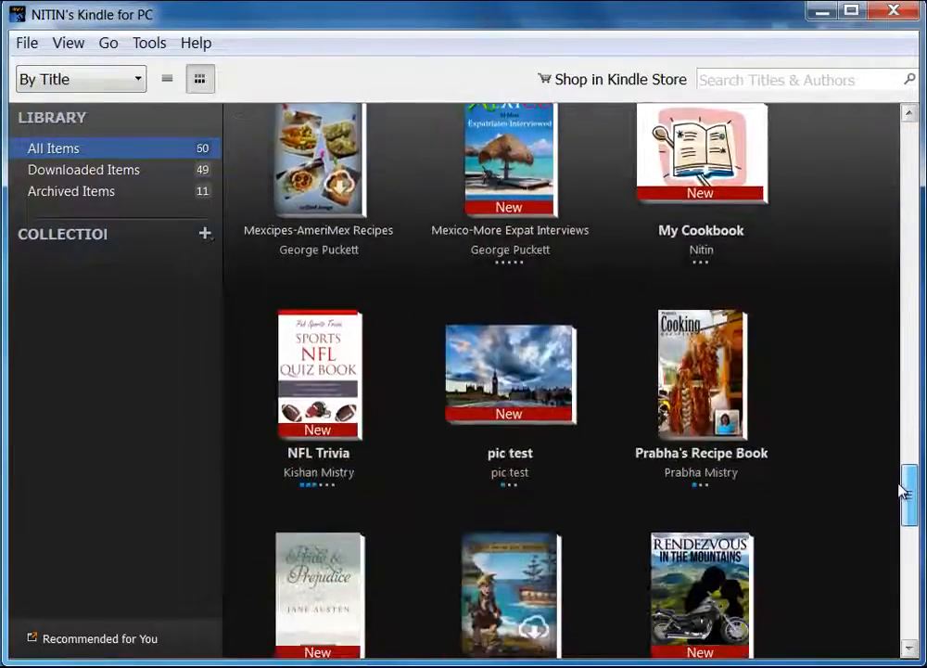
pyautogui.click(715, 377)
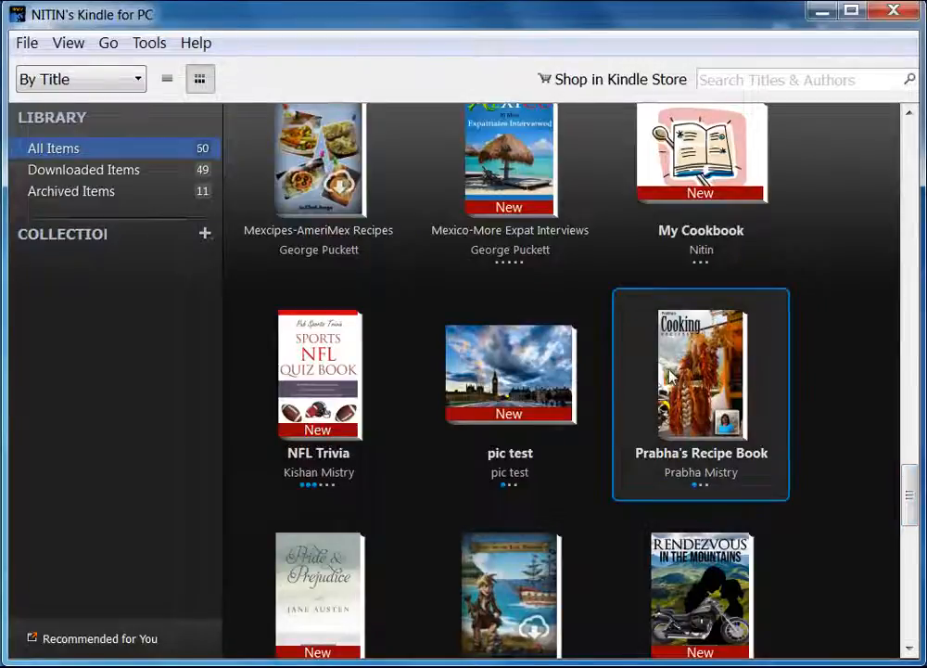
pyautogui.rightClick(709, 378)
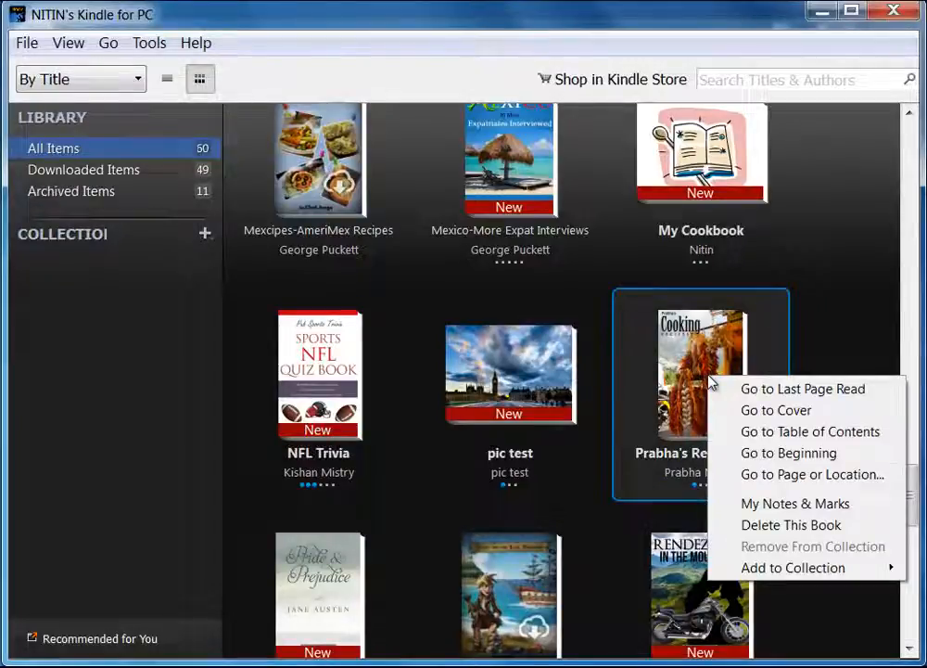
pyautogui.click(791, 525)
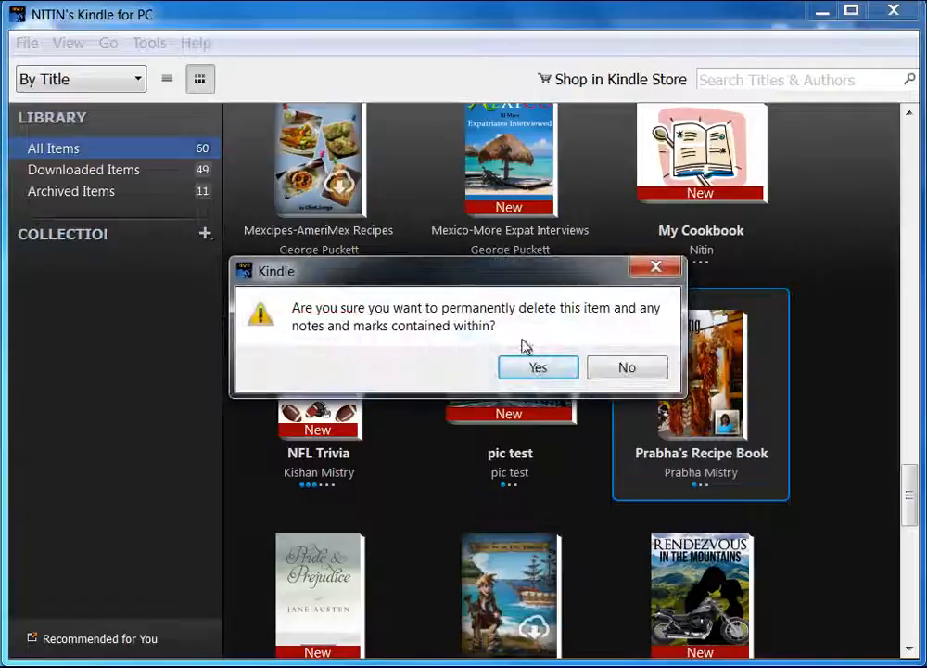
pyautogui.click(544, 370)
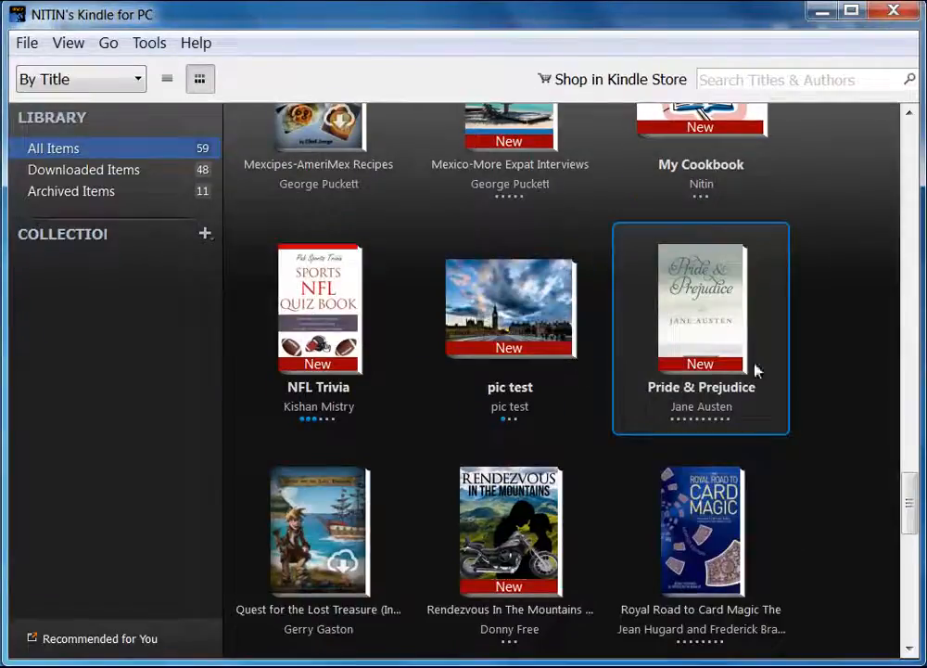
# Click through the remaining library books: pic test, NFL Trivia and Pride & Prejudice.
pyautogui.click(514, 320)
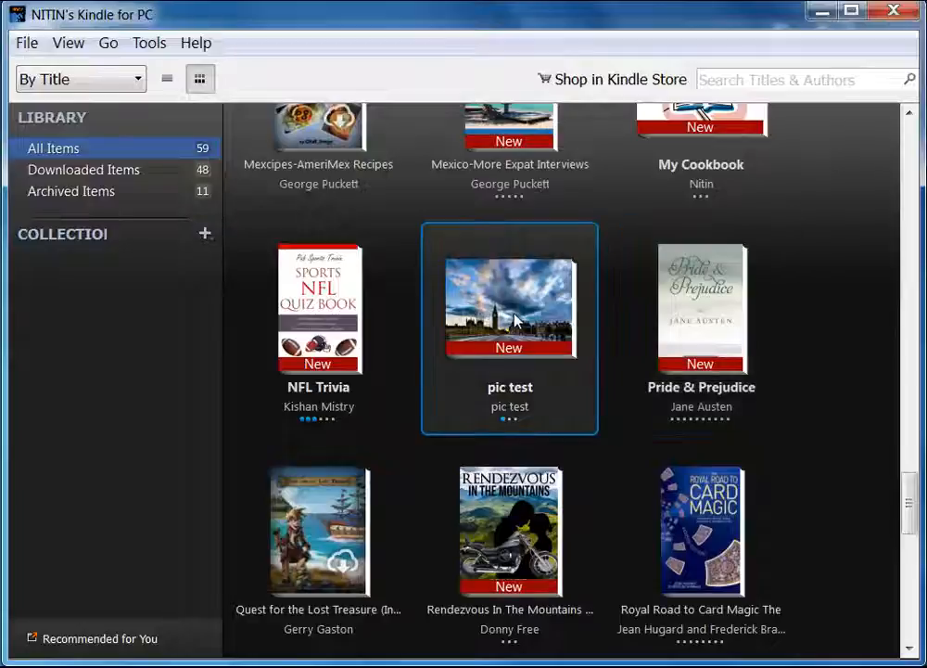
pyautogui.click(315, 336)
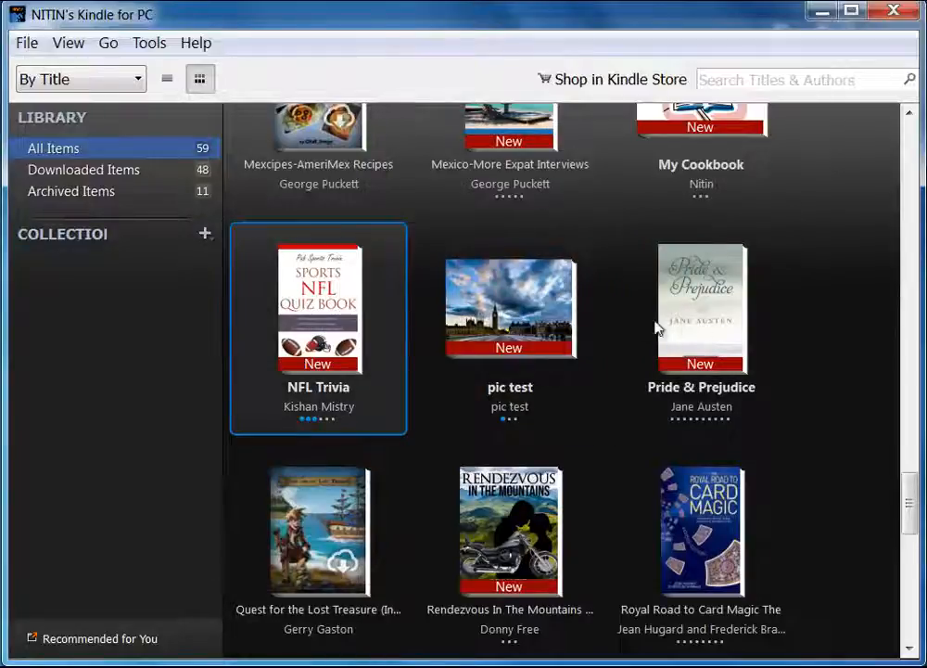
pyautogui.click(702, 317)
pyautogui.click(507, 319)
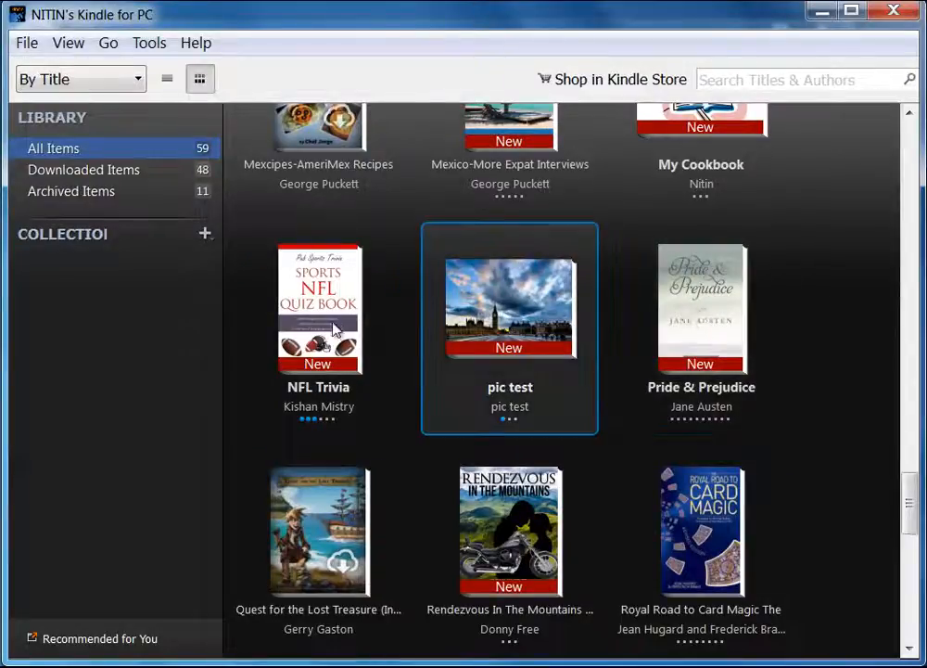
pyautogui.click(315, 306)
pyautogui.click(661, 331)
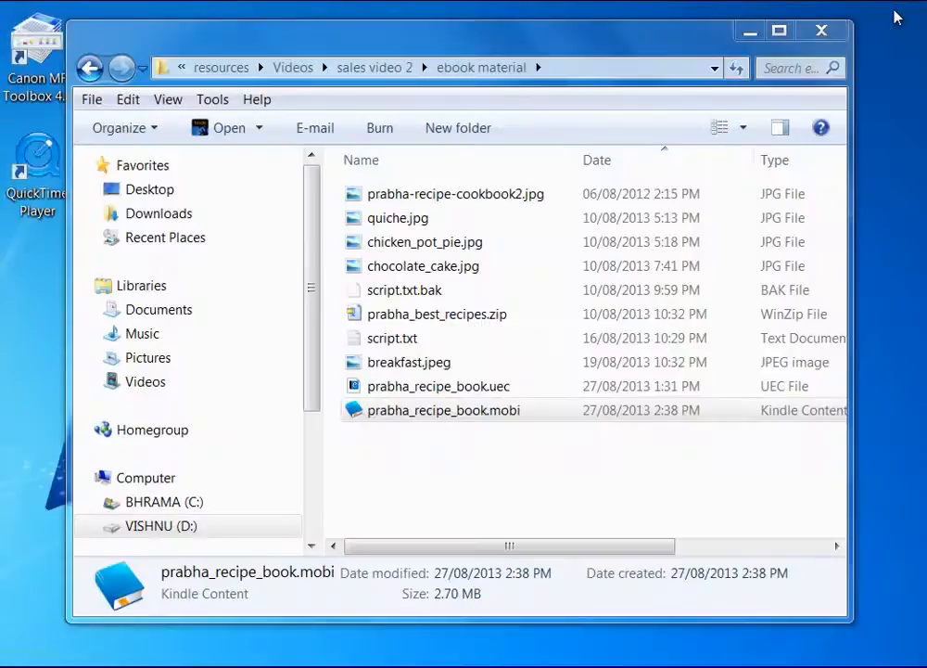
# Reopen prabha_recipe_book.mobi from the ebook material folder in Kindle for PC.
pyautogui.doubleClick(489, 413)
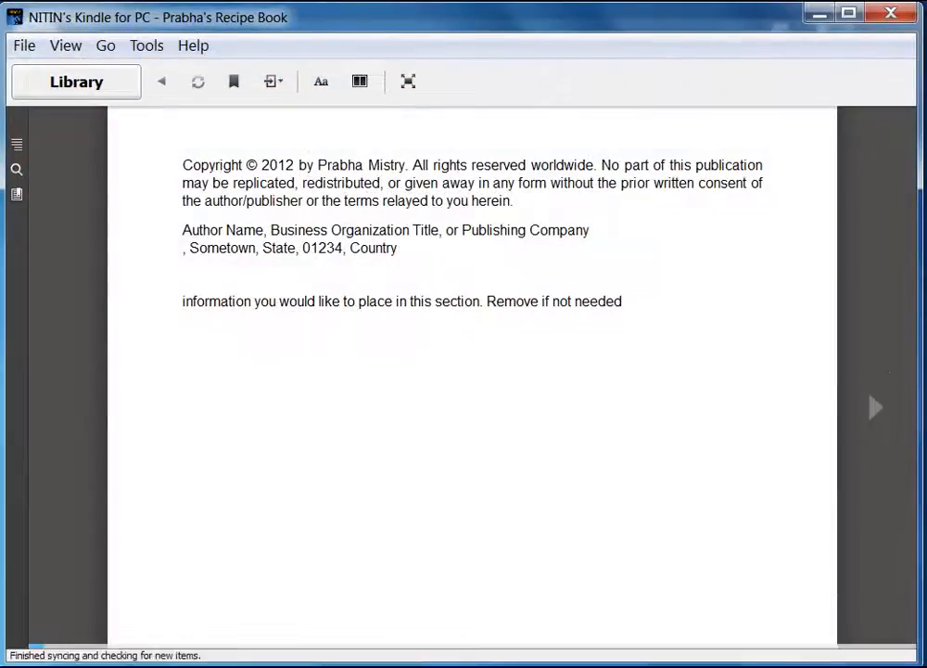
# Page to Breakfast, then use the Contents panel to jump between Chocolate Cake, Quiche Reviews and Main Course.
pyautogui.click(875, 410)
pyautogui.click(877, 411)
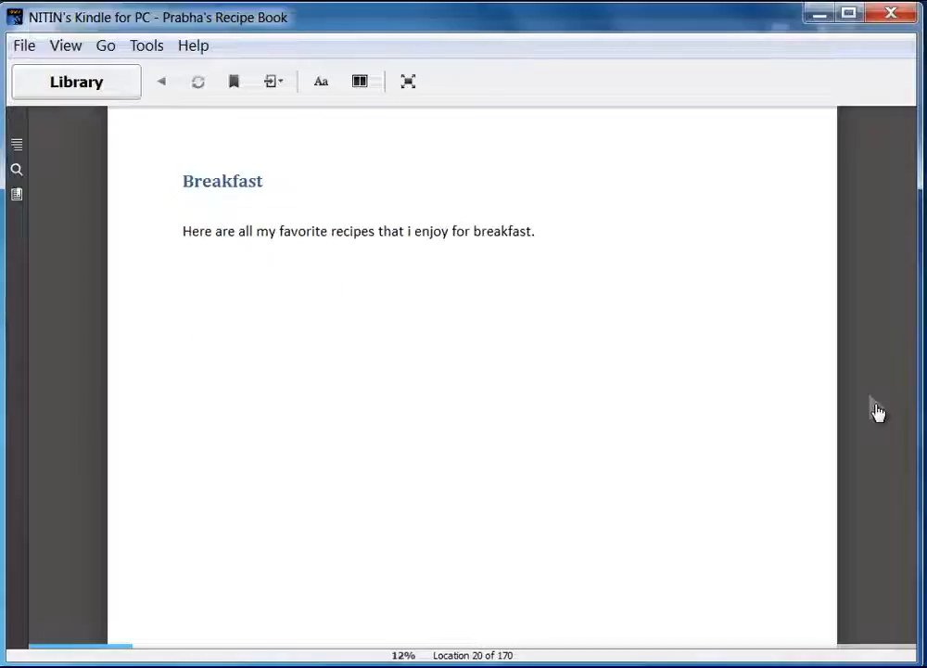
pyautogui.click(16, 147)
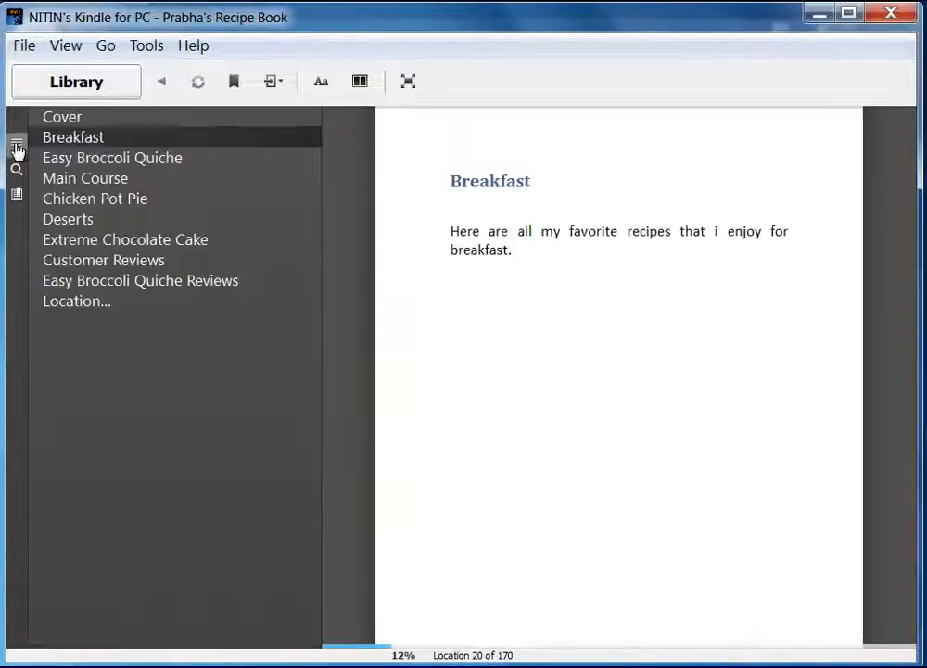
pyautogui.click(74, 235)
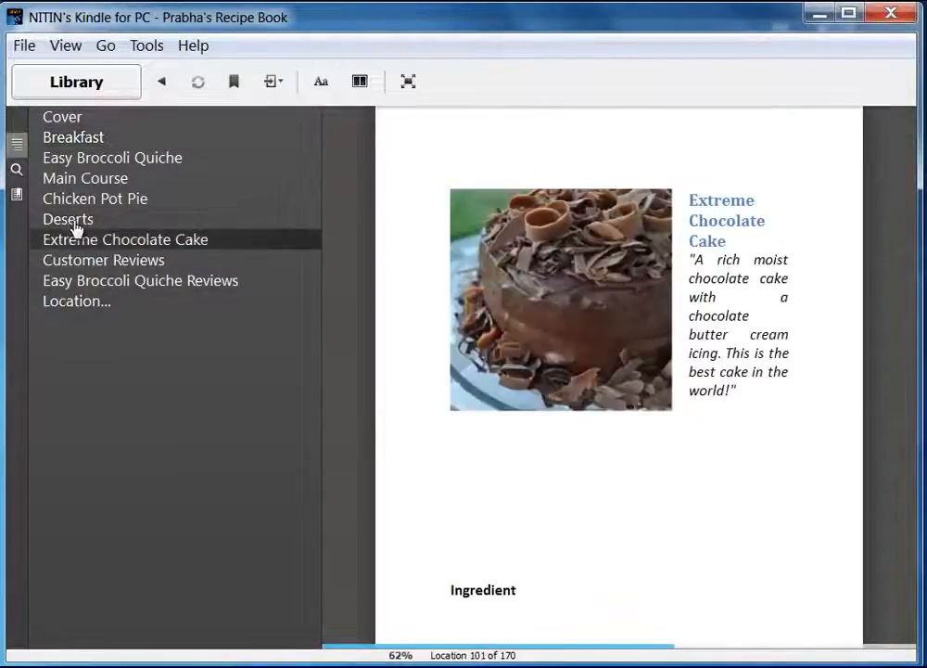
pyautogui.click(63, 282)
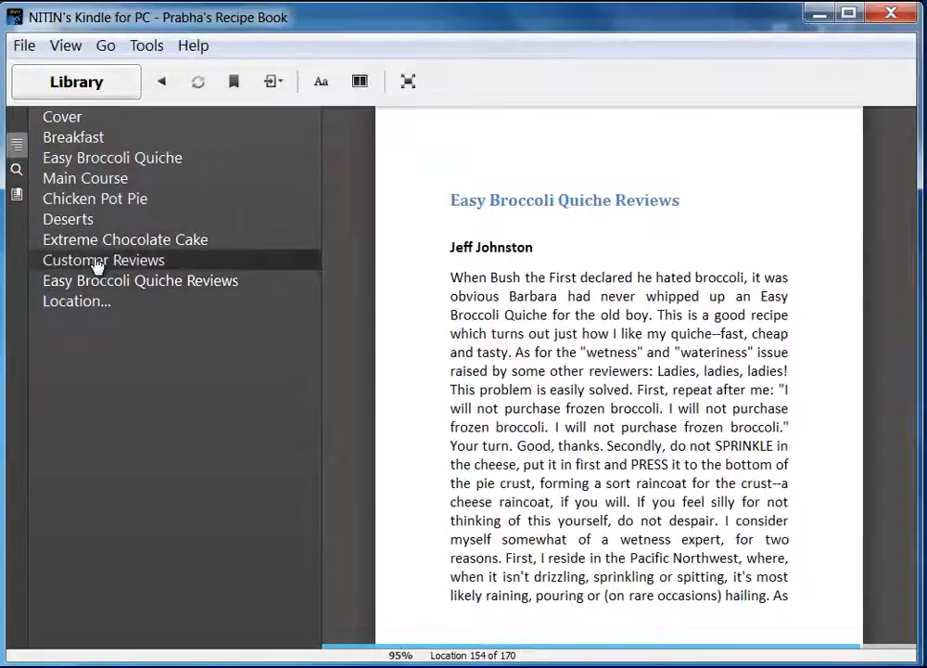
pyautogui.click(85, 180)
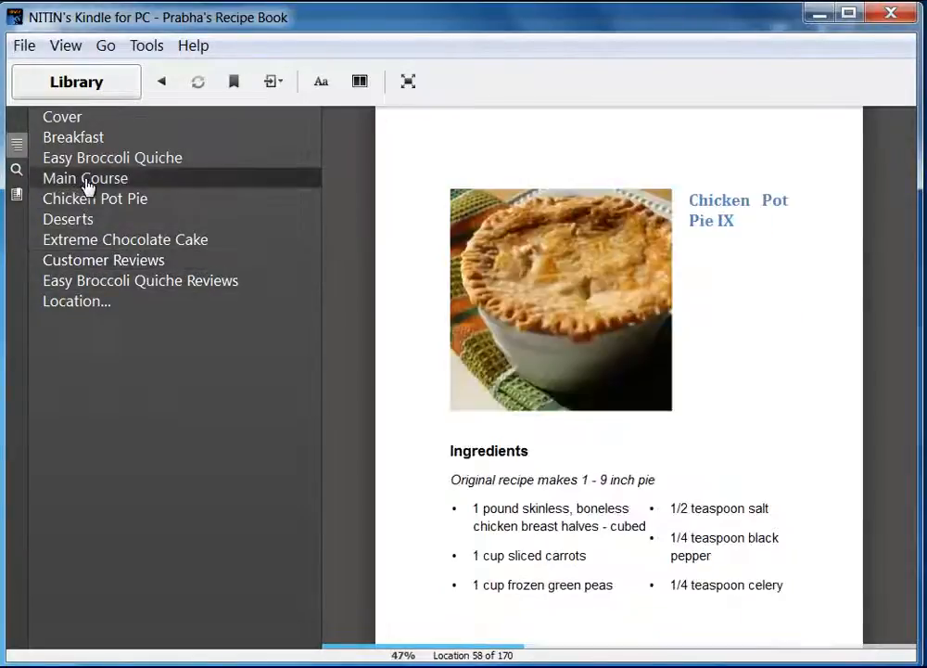
pyautogui.click(16, 146)
# Page through Chicken Pot Pie, back to the Table of Contents, then jump to Extreme Chocolate Cake.
pyautogui.click(874, 419)
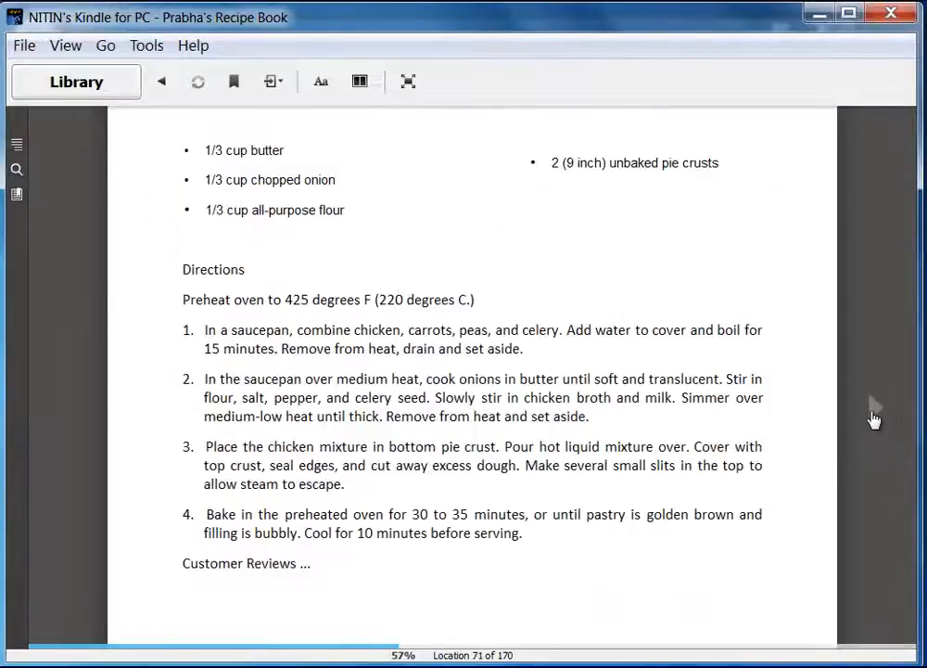
pyautogui.click(870, 417)
pyautogui.click(870, 417)
pyautogui.click(67, 422)
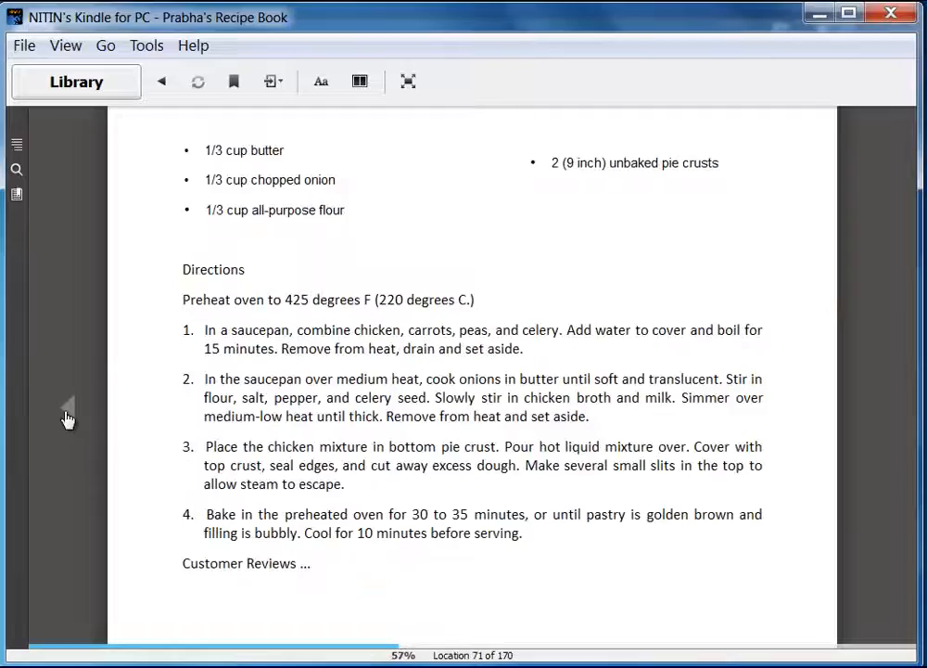
pyautogui.click(66, 419)
pyautogui.click(66, 419)
pyautogui.click(67, 419)
pyautogui.click(66, 419)
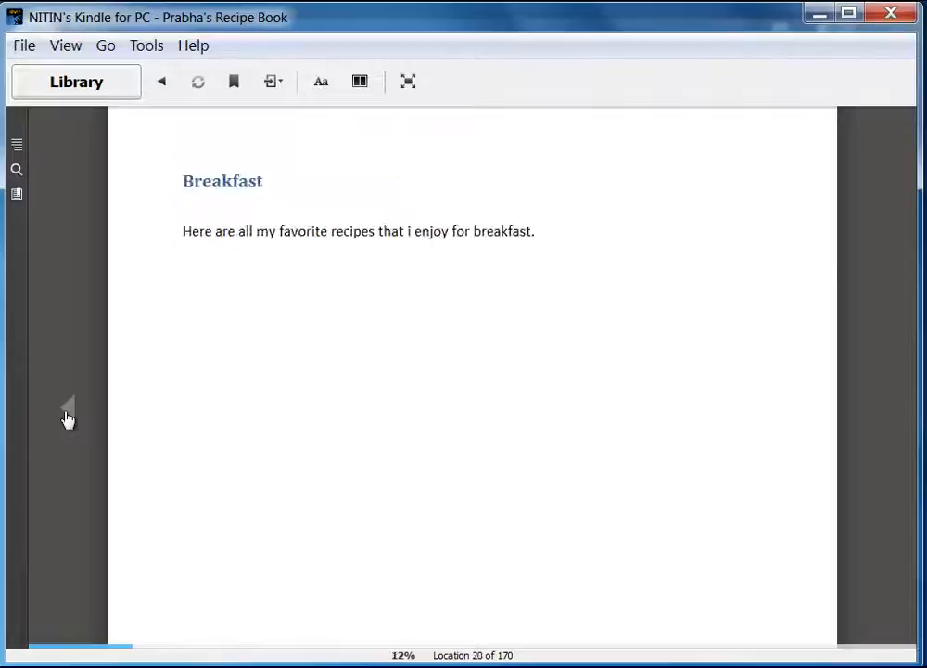
pyautogui.click(66, 419)
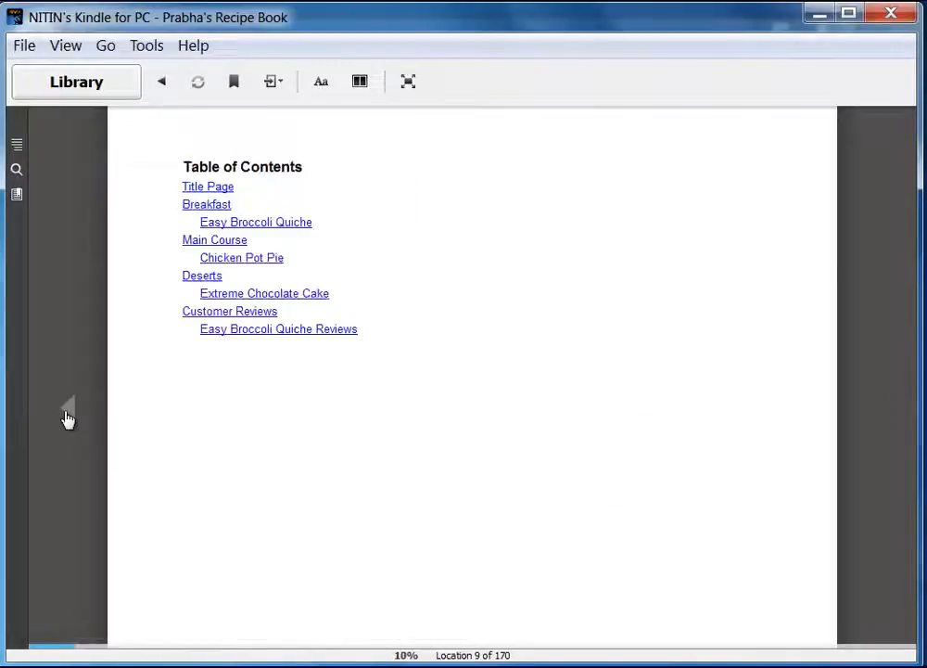
pyautogui.click(247, 294)
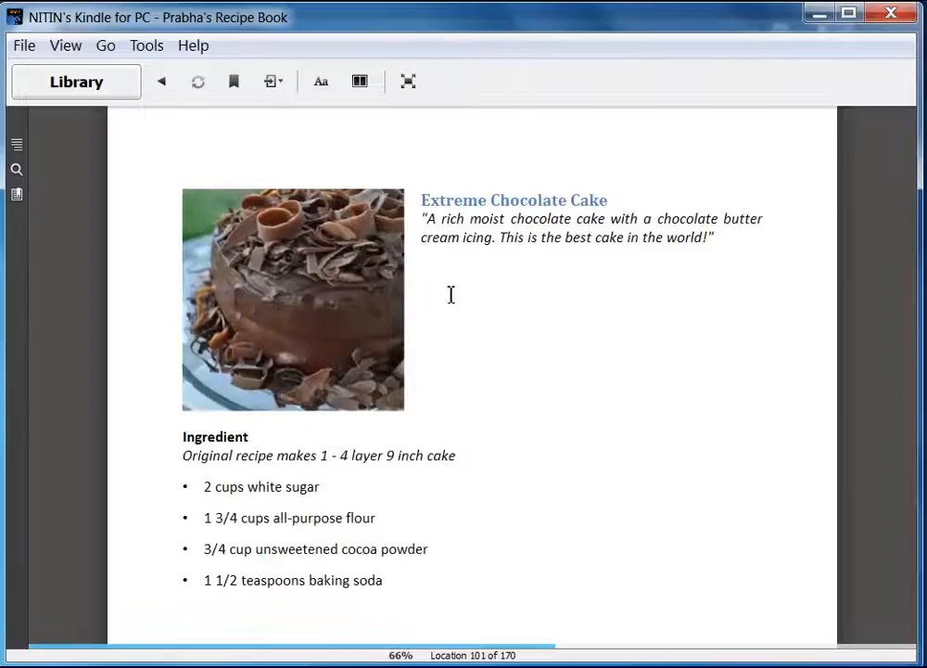
pyautogui.moveTo(902, 439)
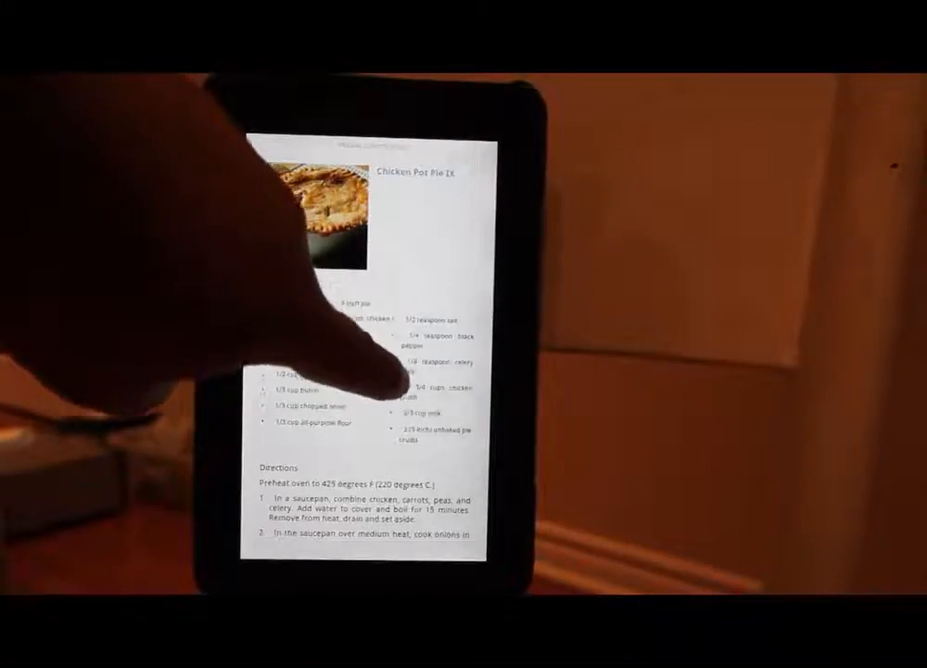
# Turn the Kindle Fire page to the Extreme Chocolate Cake recipe and hide the reader toolbars.
pyautogui.scroll(-10, 369, 352)
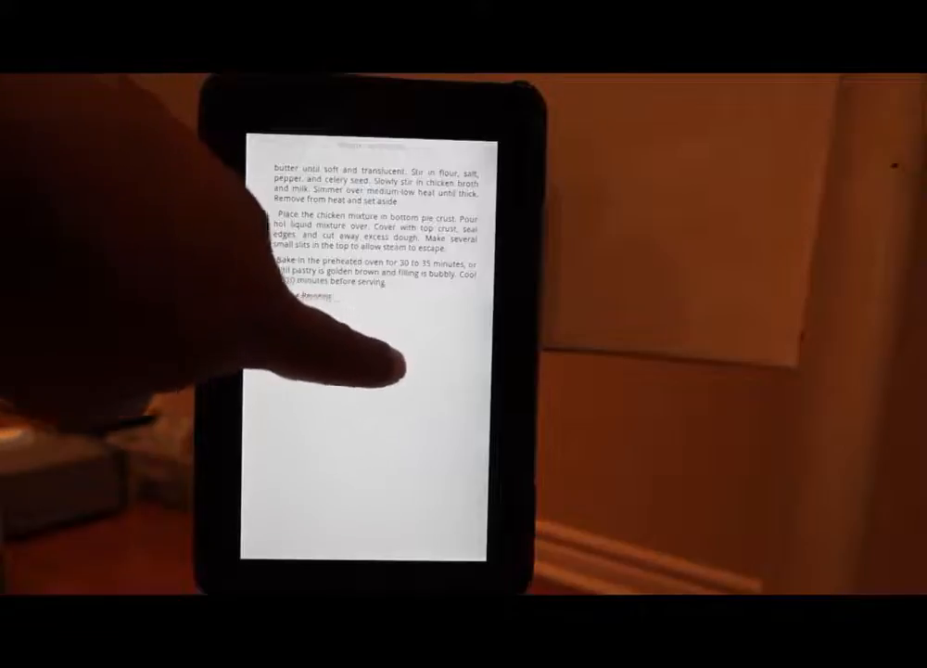
pyautogui.moveTo(399, 364); pyautogui.dragTo(287, 329)
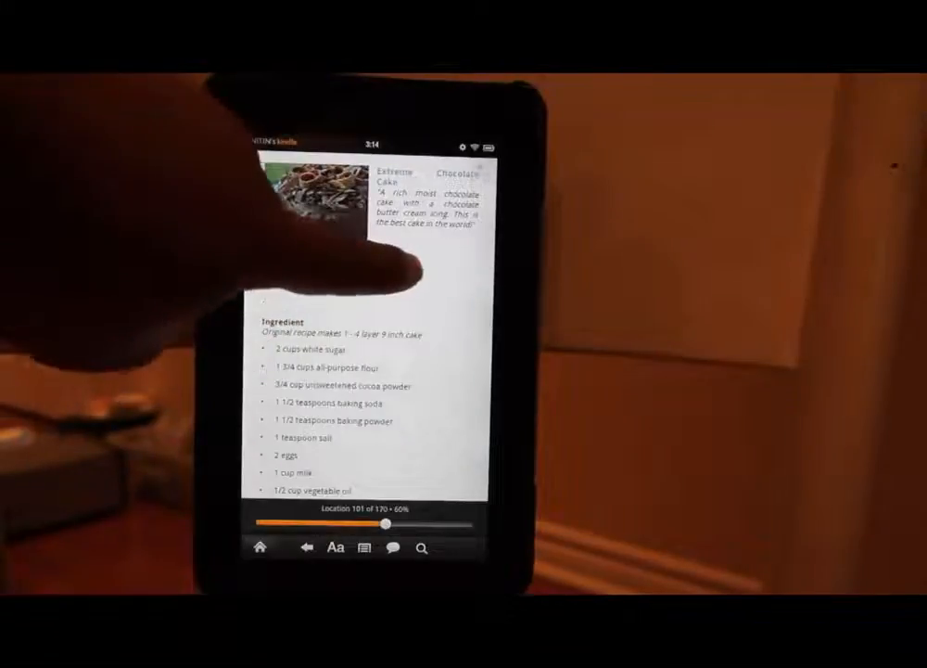
pyautogui.click(327, 382)
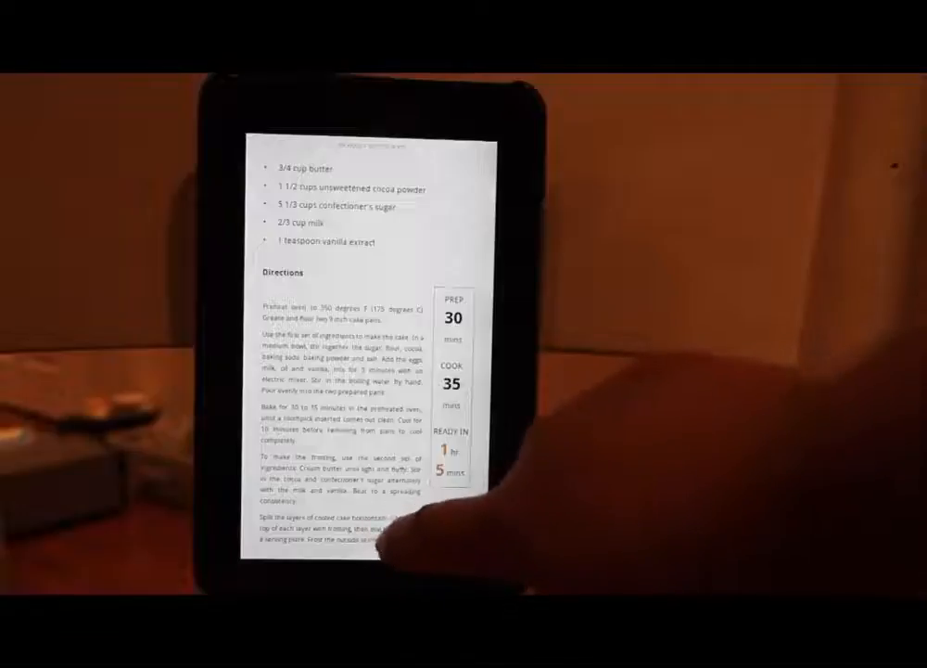
# Make the cake recipe's text slightly larger, then turn to the next page of its directions.
pyautogui.click(345, 473)
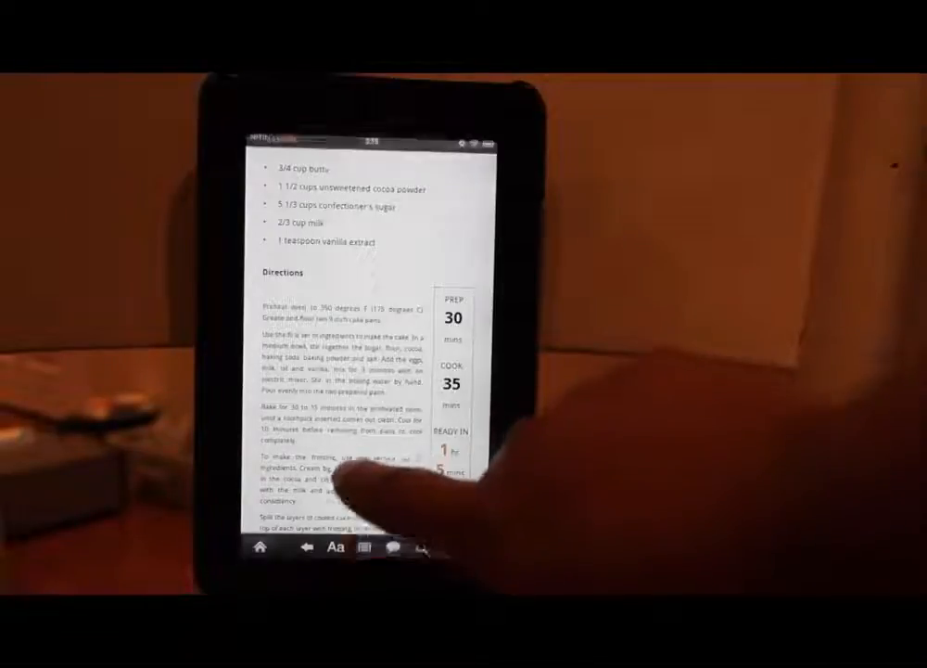
pyautogui.click(336, 547)
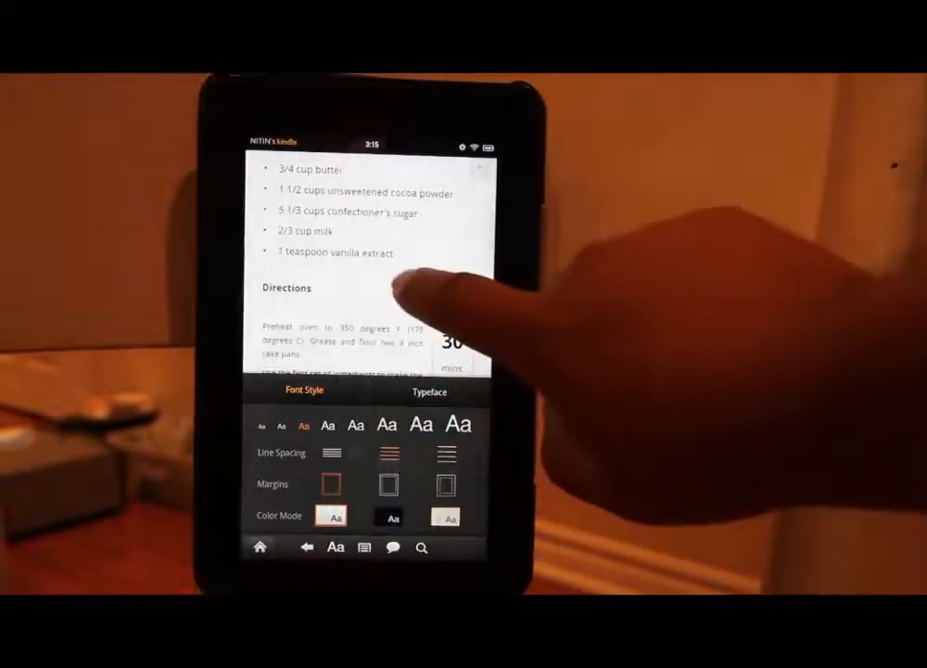
pyautogui.click(403, 289)
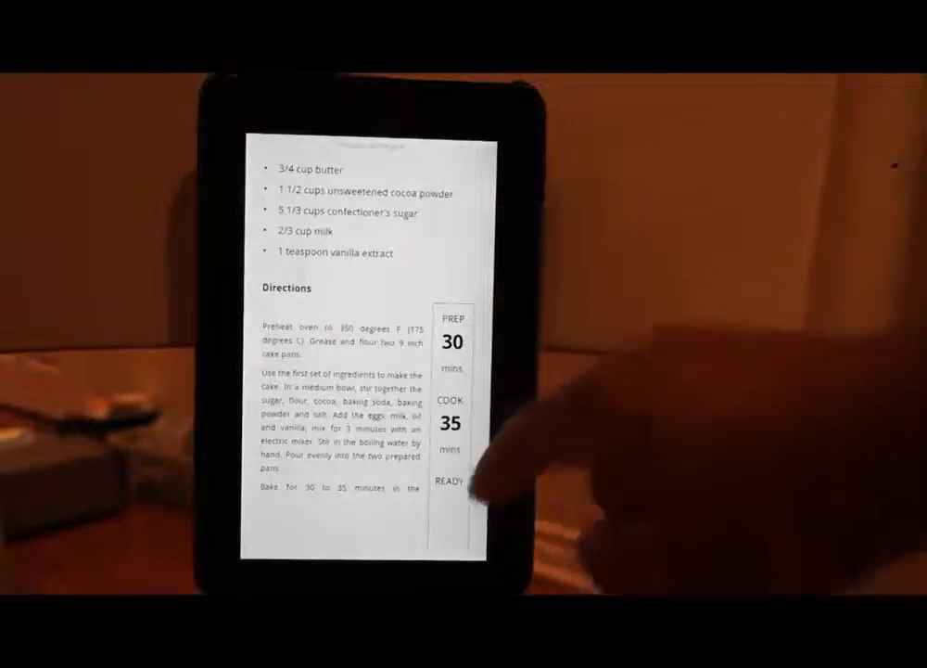
pyautogui.moveTo(408, 376); pyautogui.dragTo(338, 393)
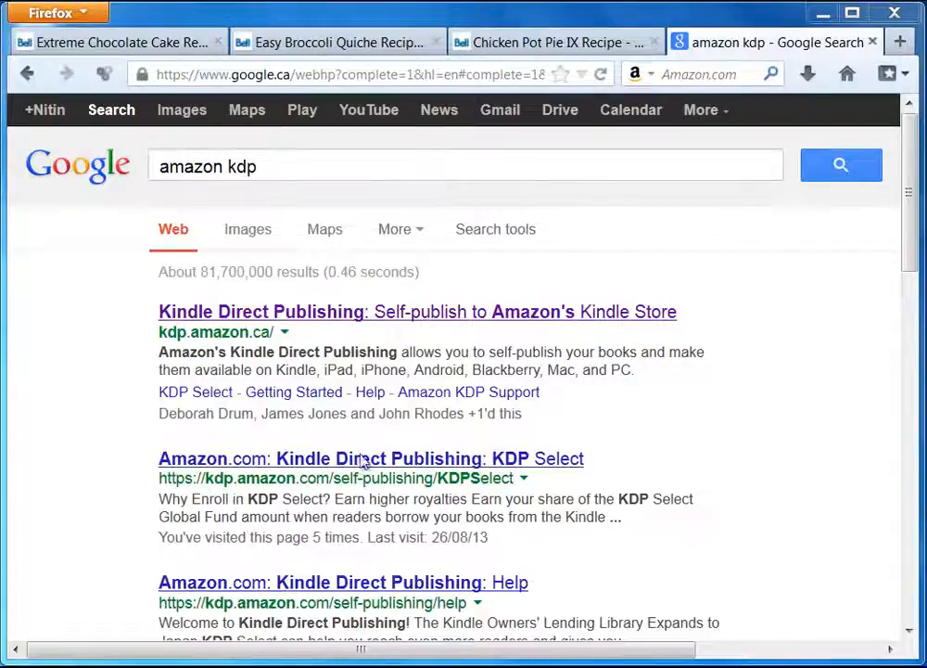
# Open Kindle Direct Publishing from the search results and reach the Bookshelf listing existing titles.
pyautogui.click(329, 315)
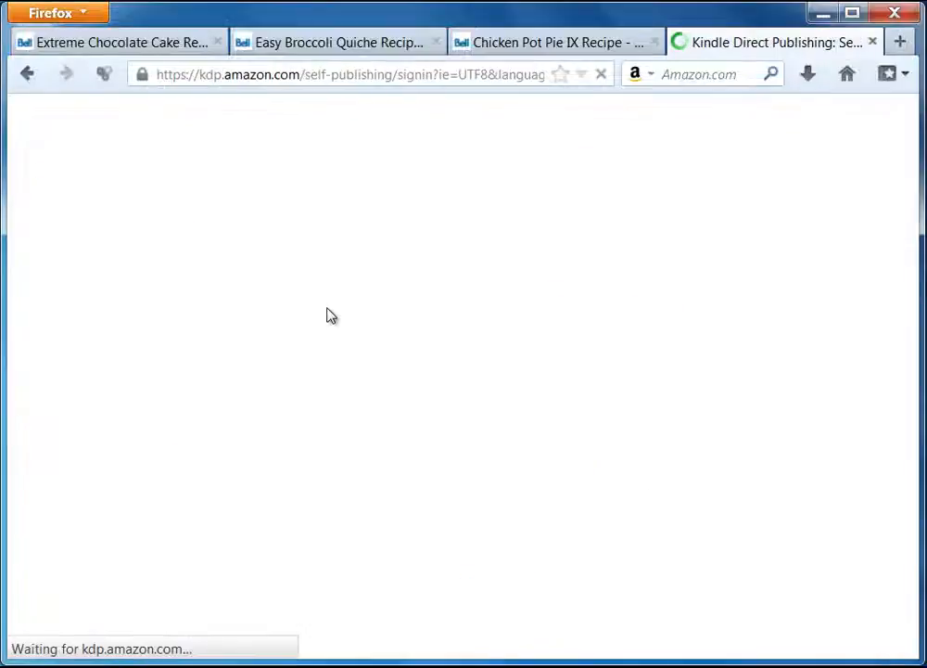
pyautogui.moveTo(296, 654); pyautogui.dragTo(703, 650)
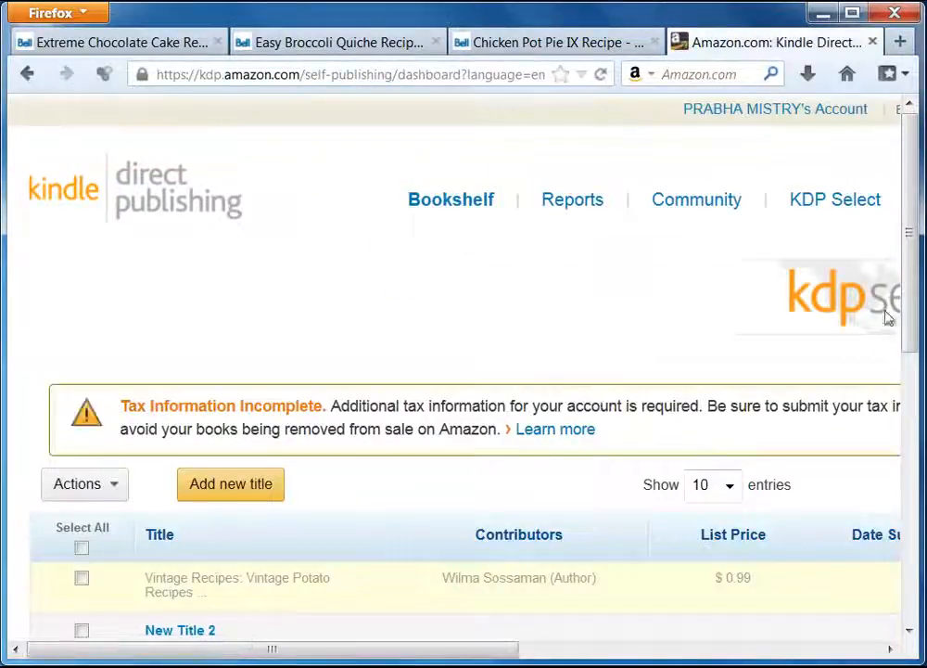
pyautogui.moveTo(920, 287); pyautogui.dragTo(913, 331)
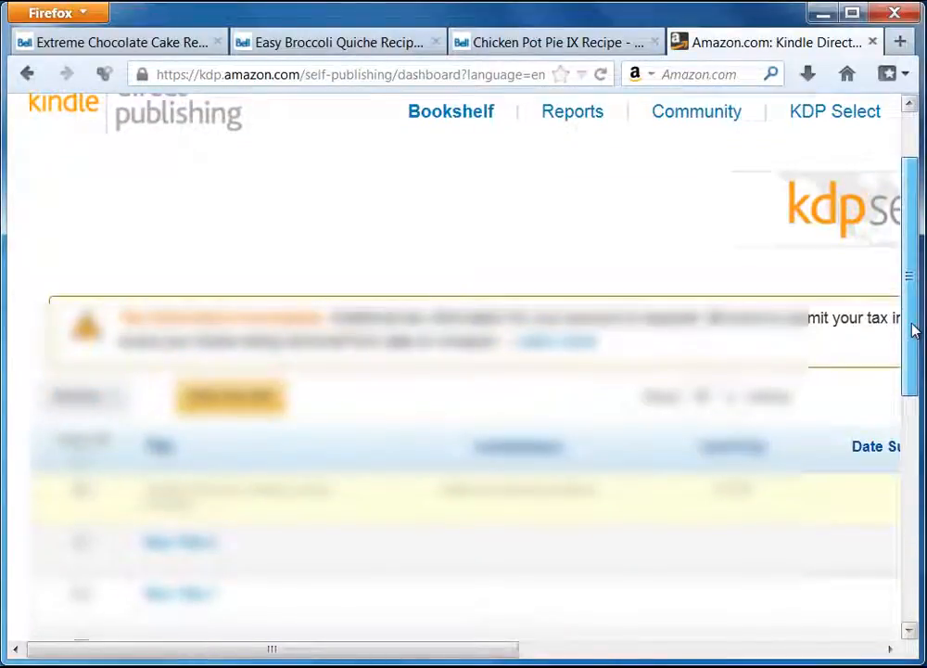
pyautogui.moveTo(913, 331); pyautogui.dragTo(912, 283)
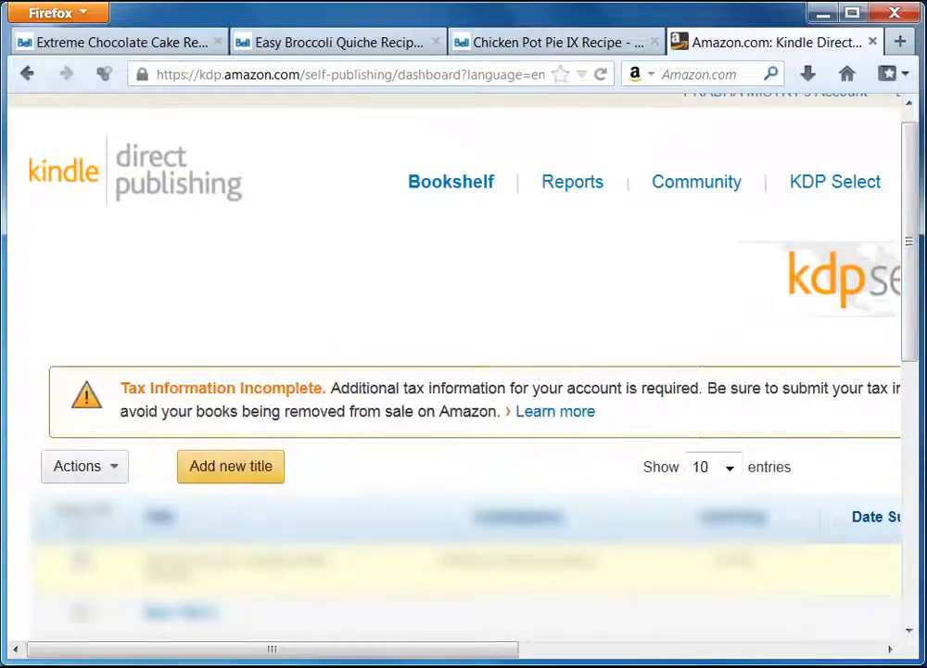
# Add a new title, New Title 3, adjust the page zoom, and scroll to the book details.
pyautogui.click(246, 473)
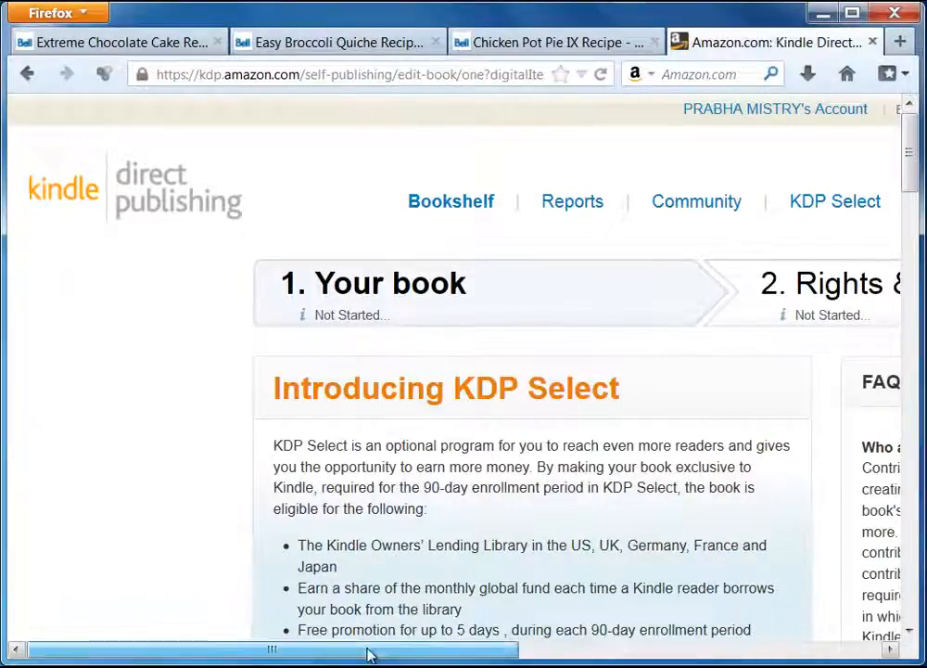
pyautogui.moveTo(368, 656); pyautogui.dragTo(434, 653)
pyautogui.hotkey('ctrl', '-')
pyautogui.hotkey('ctrl', '-')
pyautogui.hotkey('ctrl', '-')
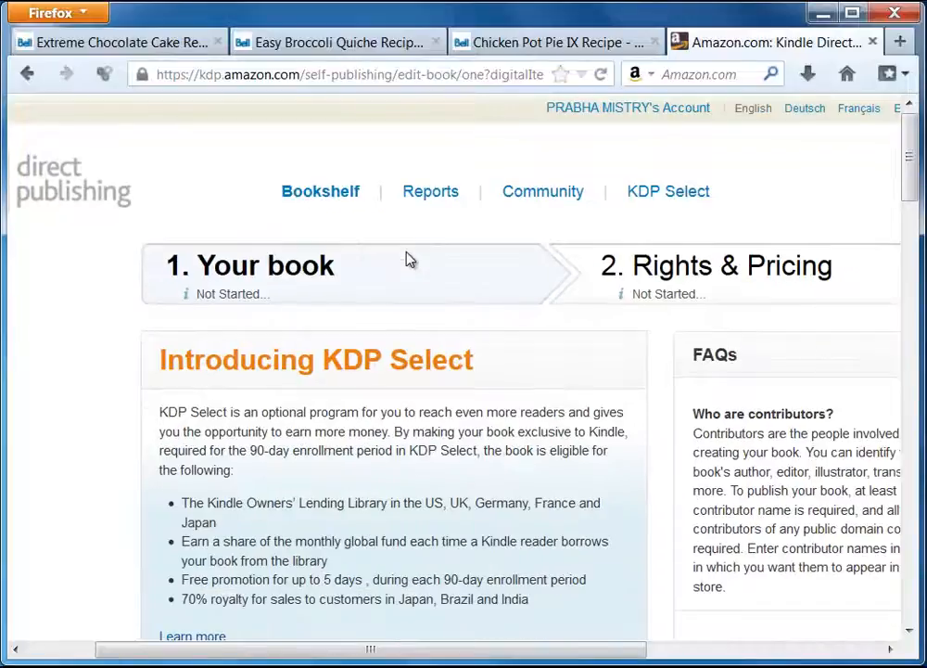
pyautogui.hotkey('ctrl', '+')
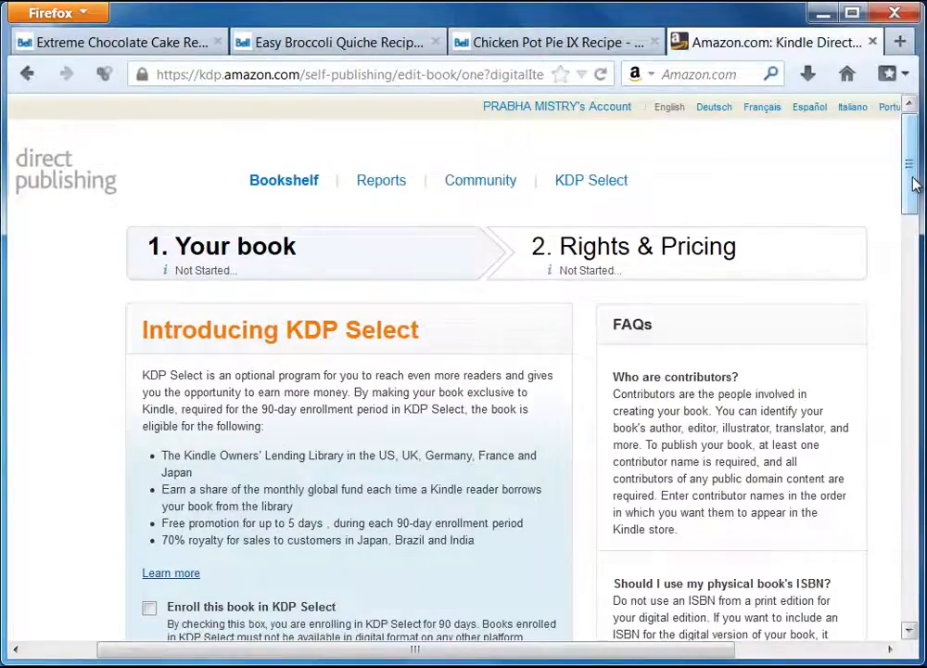
pyautogui.moveTo(914, 184)
pyautogui.mouseDown()
pyautogui.moveTo(913, 212)
pyautogui.moveTo(920, 200)
pyautogui.mouseUp()
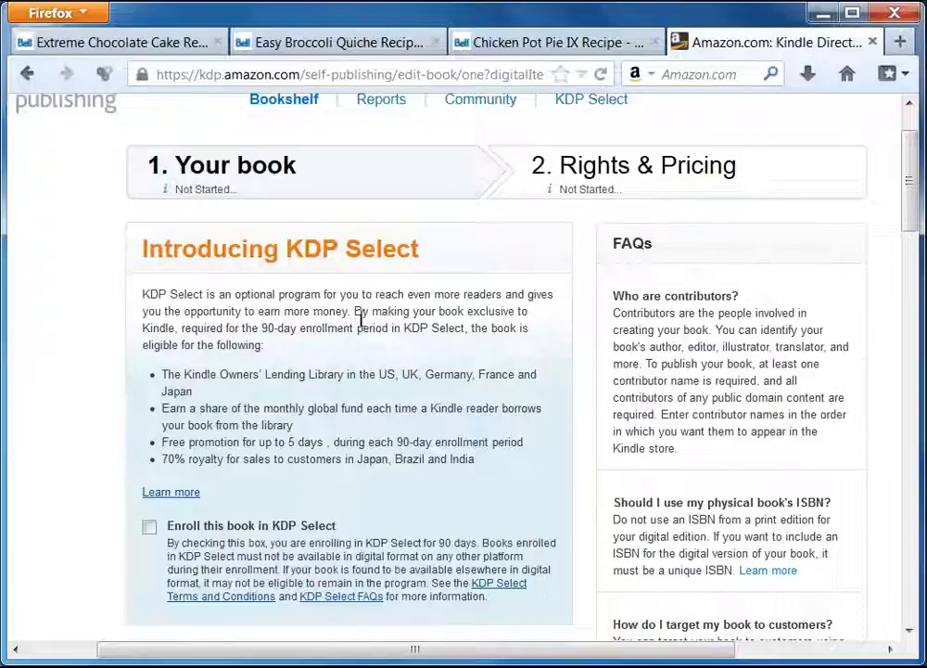
pyautogui.scroll(-2, 415, 473)
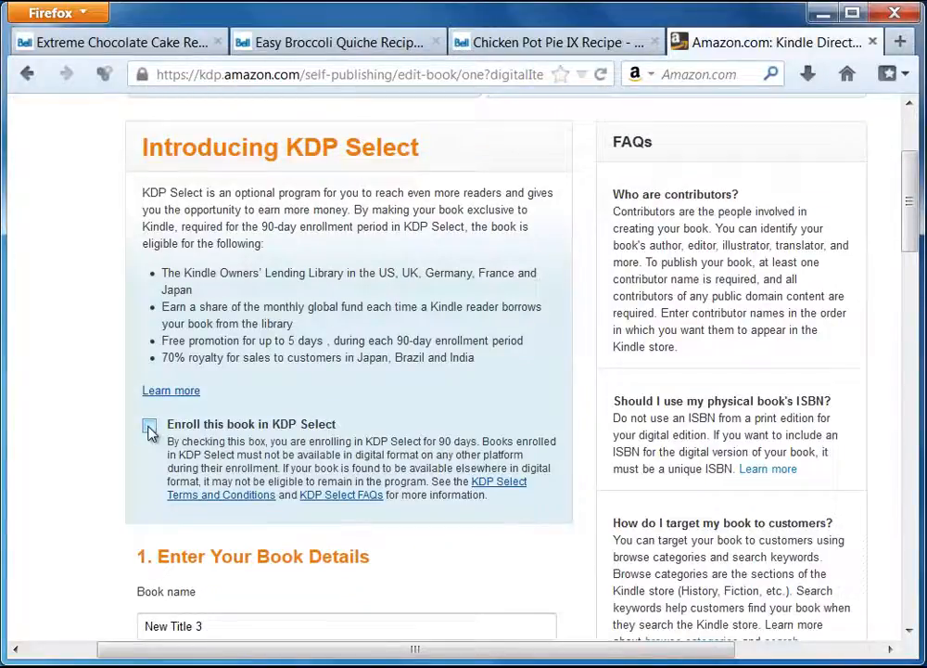
pyautogui.scroll(-2, 183, 401)
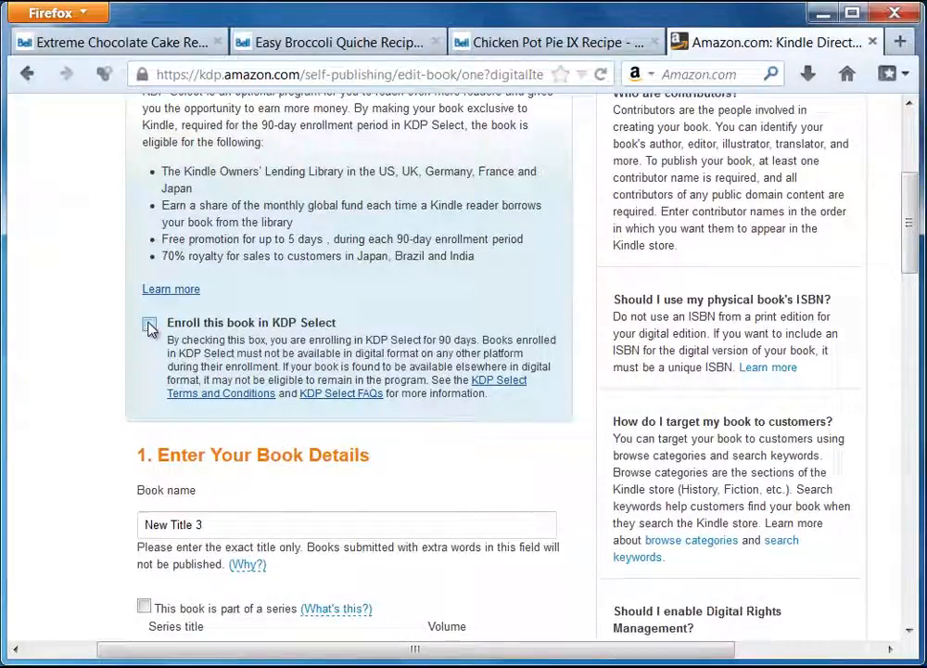
# Enroll in KDP Select and paste the ebook's title from Ultimate Ebook Creator into Book name.
pyautogui.click(150, 325)
pyautogui.scroll(-2, 60, 440)
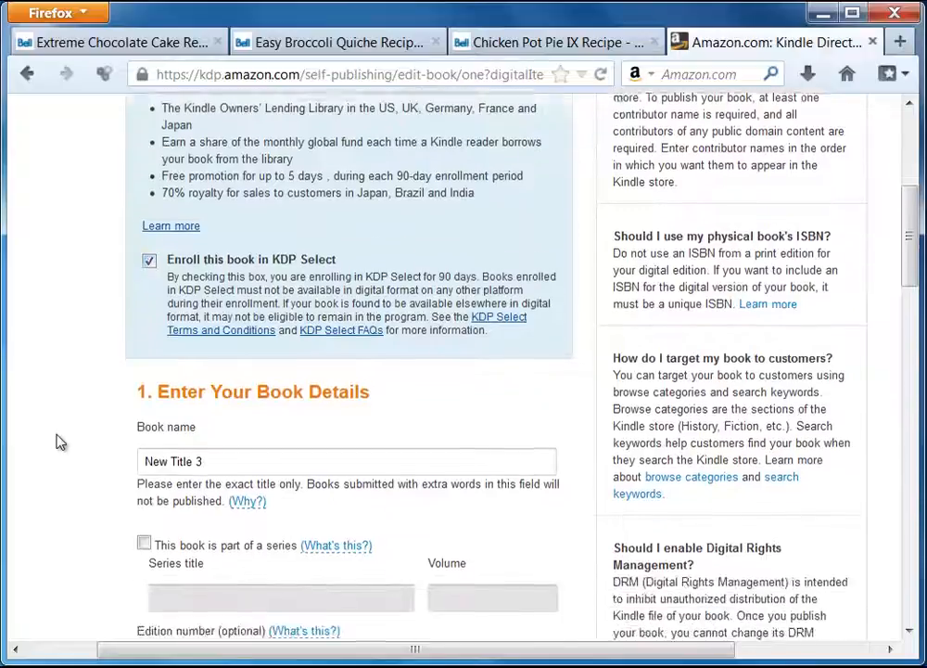
pyautogui.click(130, 422)
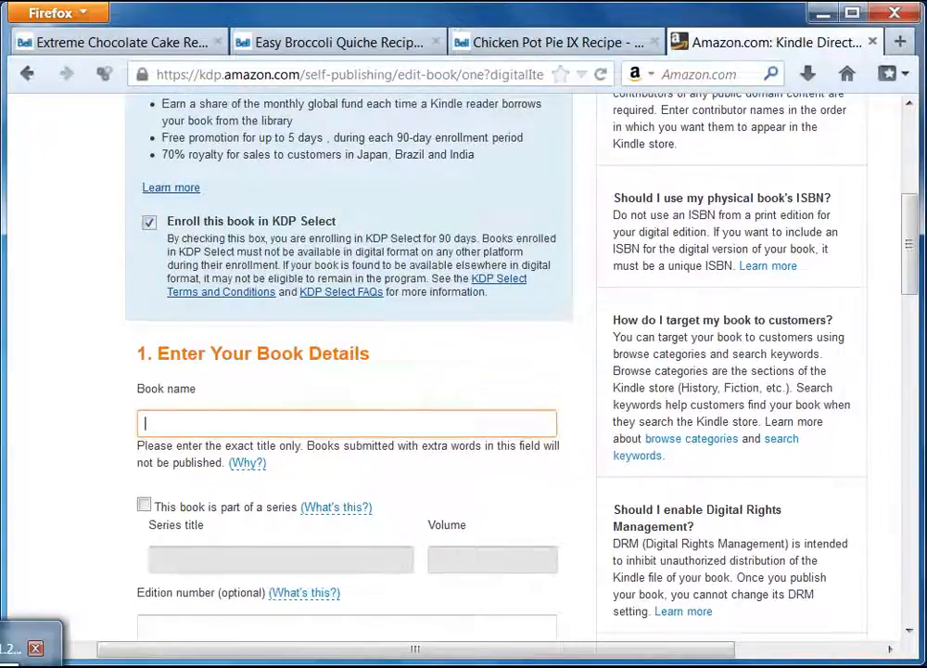
pyautogui.click(14, 660)
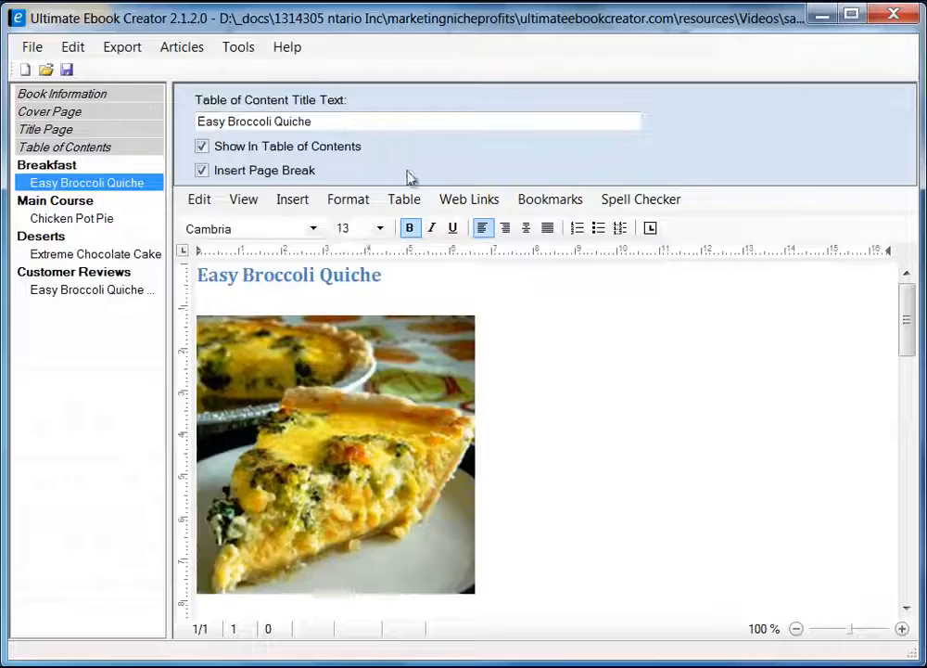
pyautogui.click(54, 95)
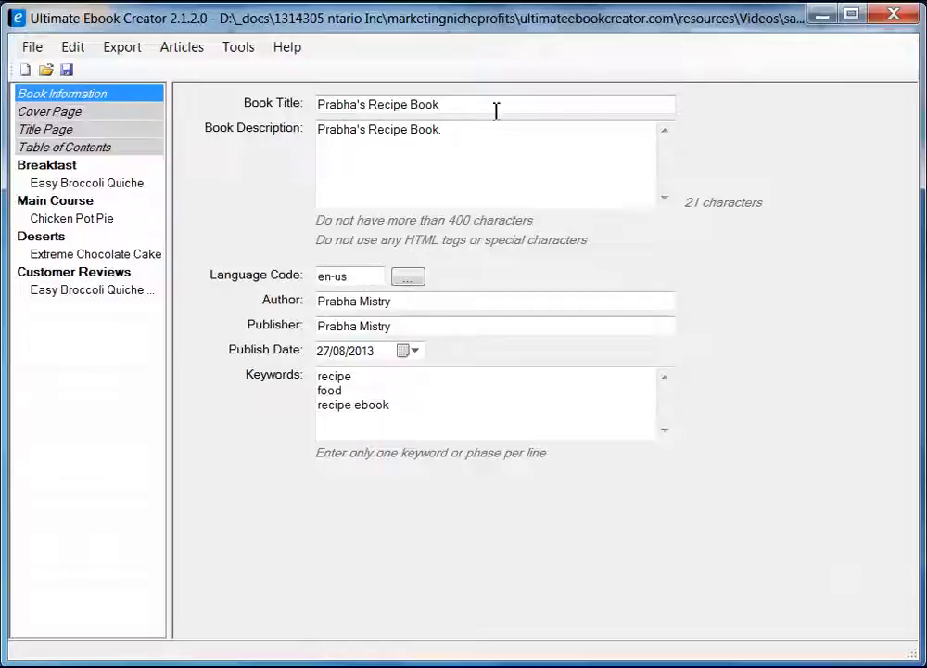
pyautogui.moveTo(496, 105); pyautogui.dragTo(328, 105)
pyautogui.rightClick(345, 107)
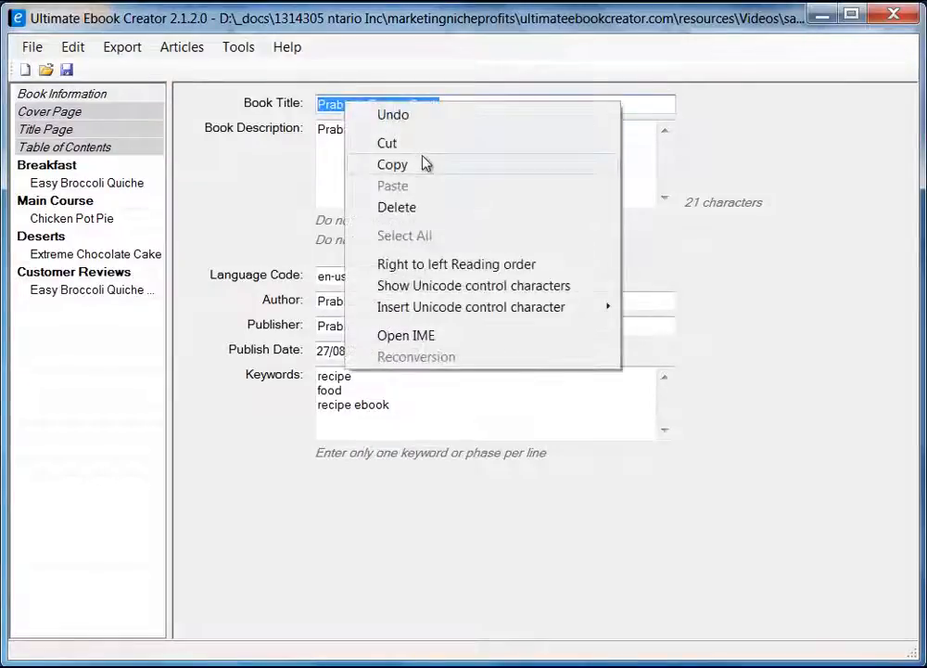
pyautogui.click(420, 164)
pyautogui.click(822, 15)
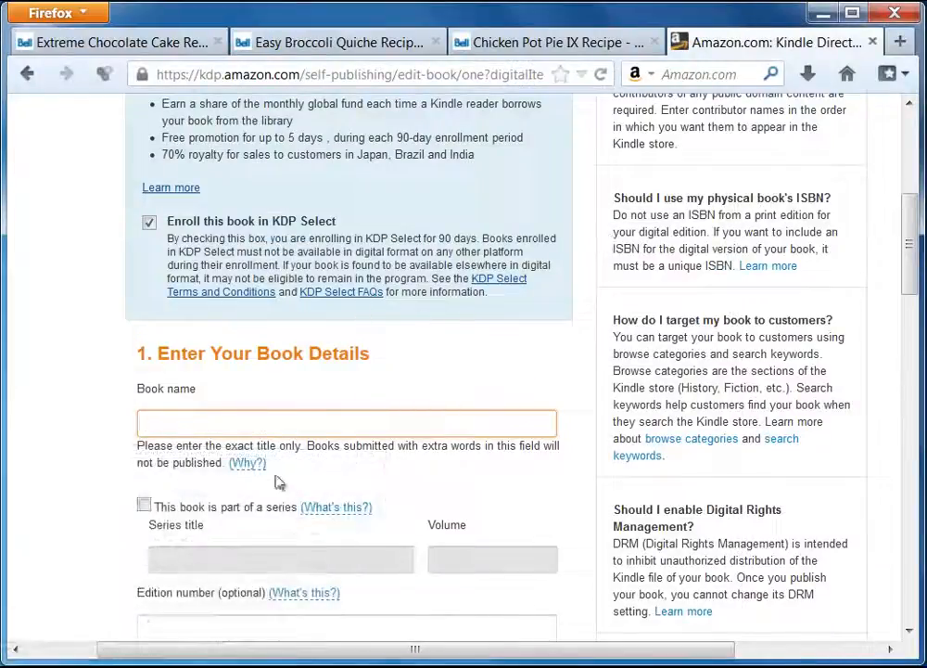
pyautogui.rightClick(231, 422)
pyautogui.click(278, 507)
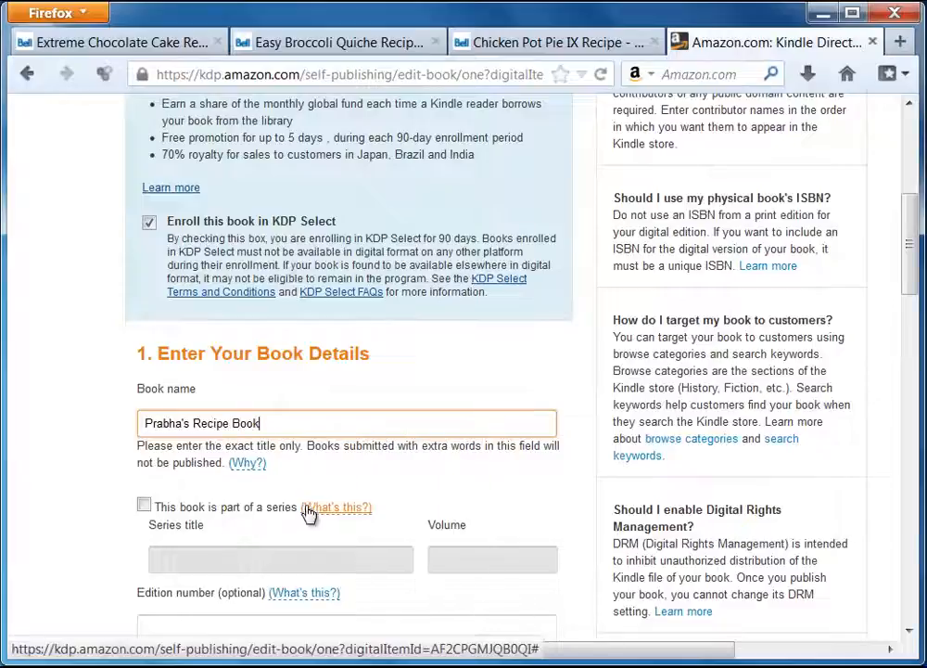
# Copy the publisher from the ebook's book information into KDP's Publisher field.
pyautogui.scroll(-4, 65, 501)
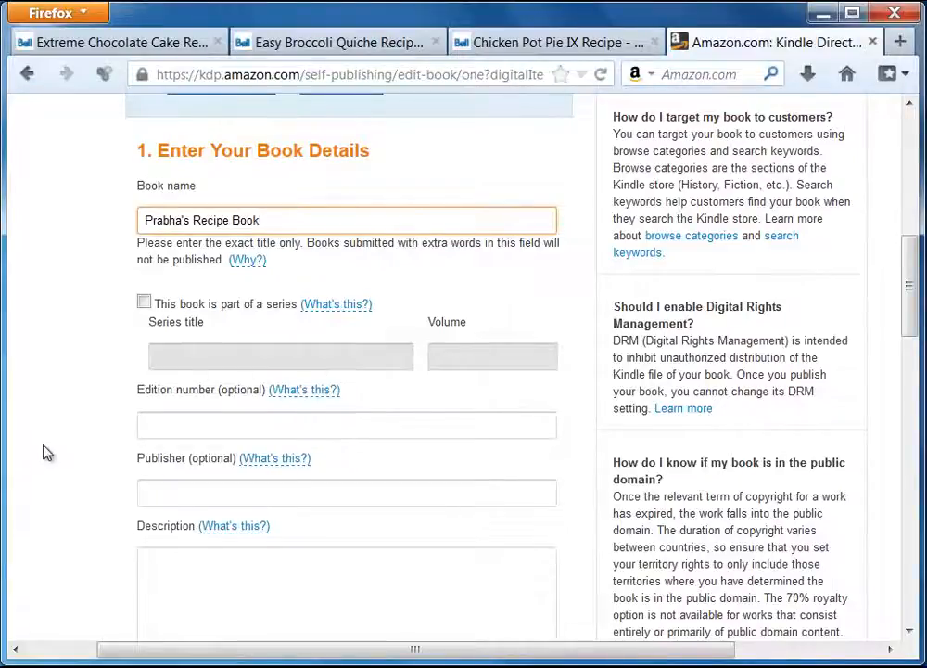
pyautogui.scroll(-2, 51, 445)
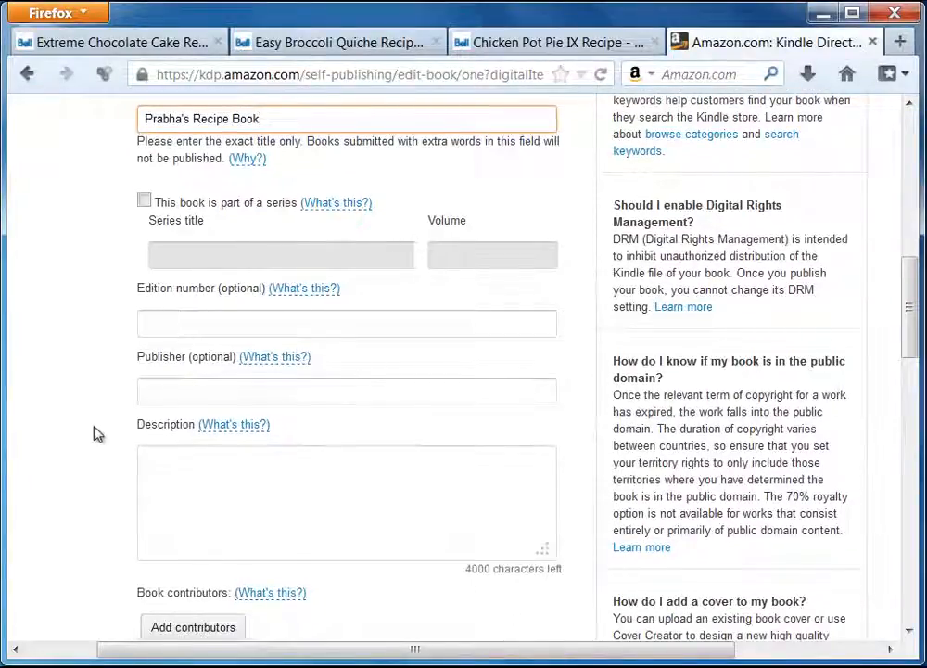
pyautogui.scroll(-2, 92, 432)
pyautogui.hotkey('alt', 'Tab')
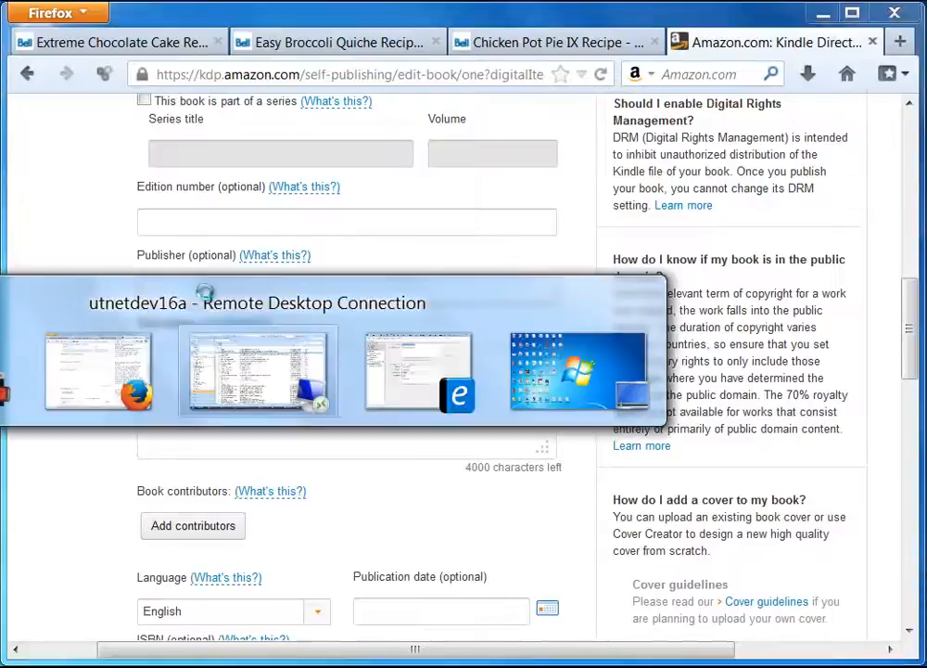
pyautogui.hotkey('alt', 'Tab')
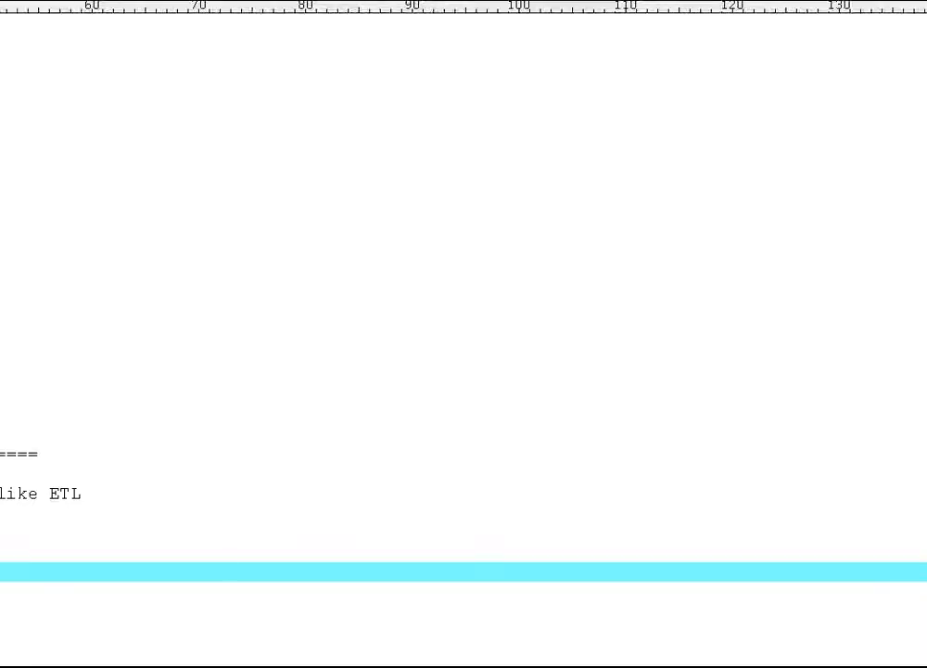
pyautogui.hotkey('alt', 'Tab')
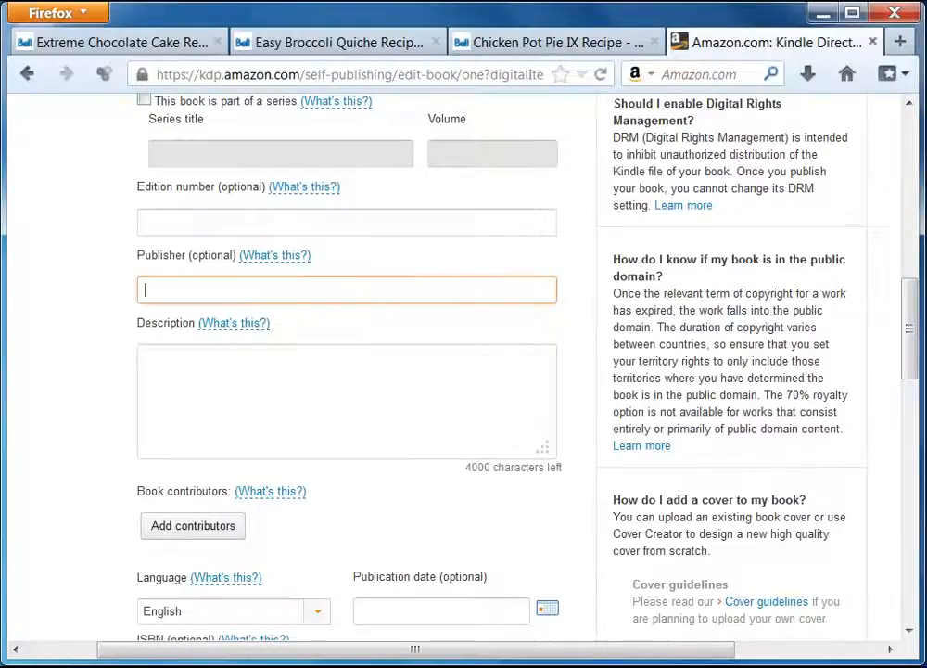
pyautogui.hotkey('alt', 'Tab')
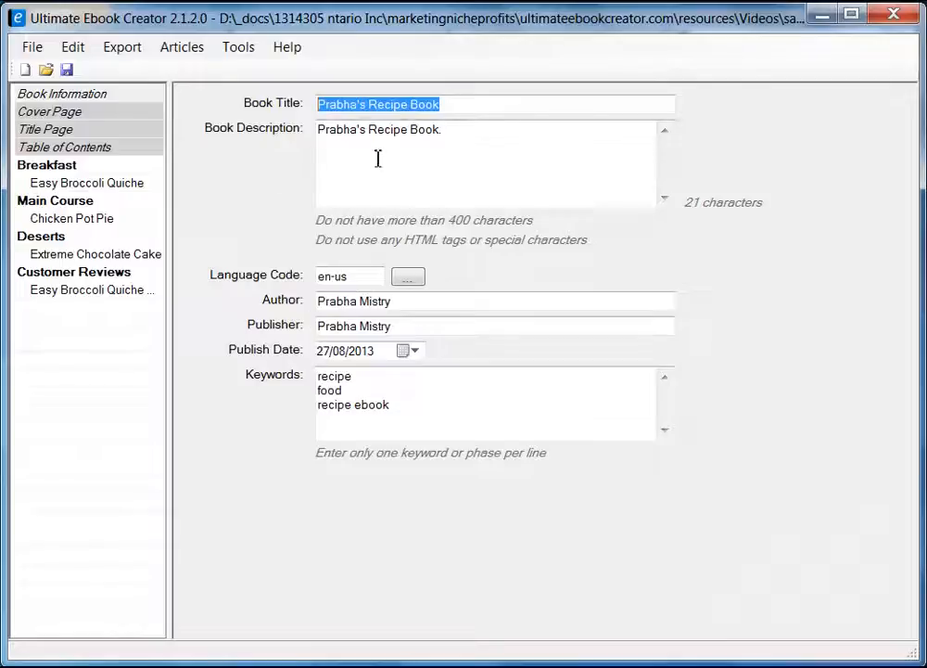
pyautogui.moveTo(410, 301); pyautogui.dragTo(288, 299)
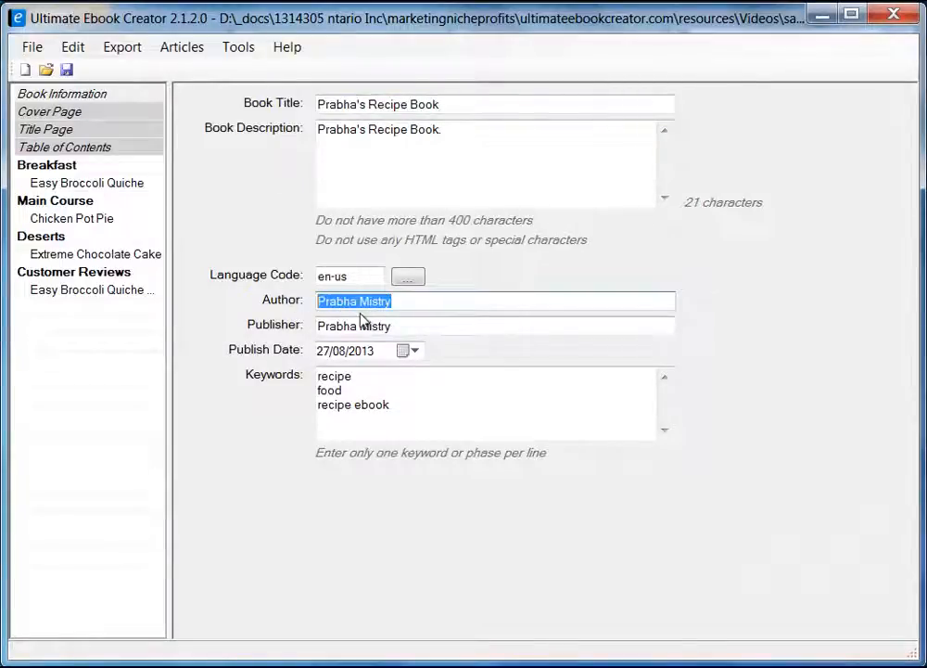
pyautogui.moveTo(413, 325); pyautogui.dragTo(317, 325)
pyautogui.rightClick(332, 326)
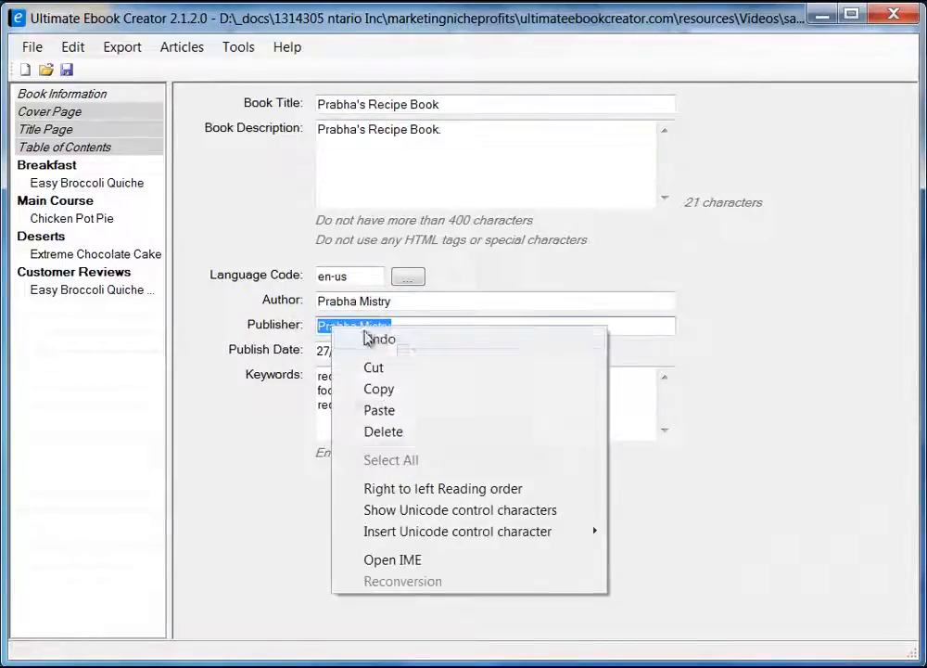
pyautogui.click(406, 391)
pyautogui.click(819, 14)
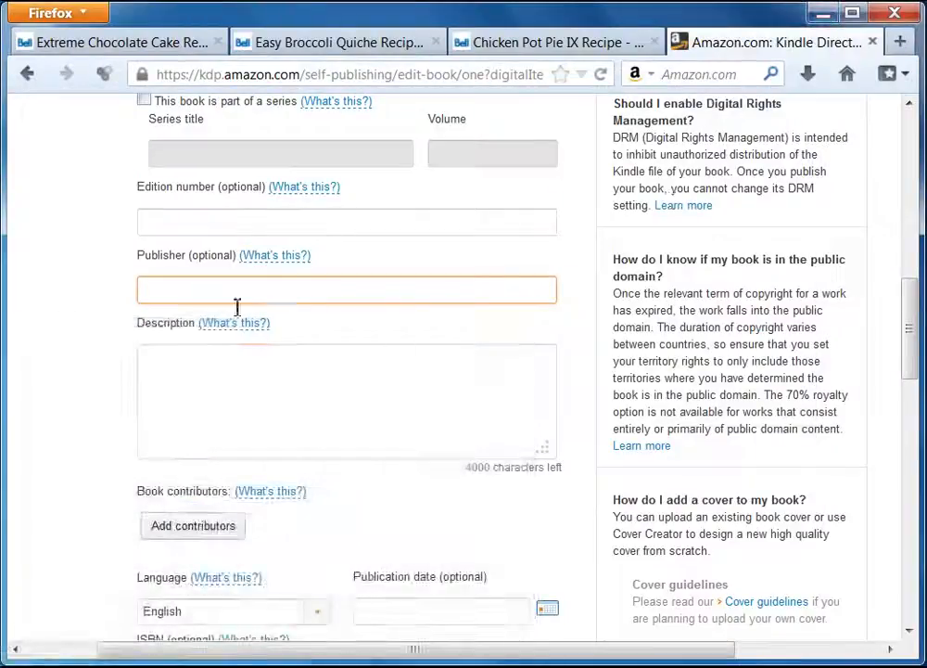
pyautogui.rightClick(237, 307)
pyautogui.click(279, 379)
# Copy the Book Description text from Ultimate Ebook Creator for KDP's Description box.
pyautogui.click(248, 383)
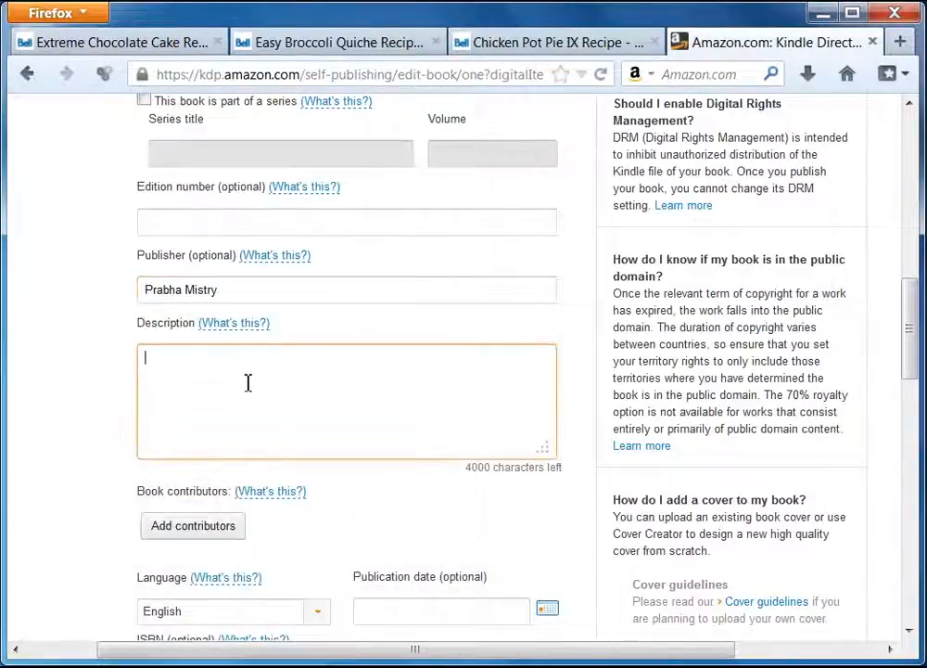
pyautogui.click(221, 666)
pyautogui.click(452, 127)
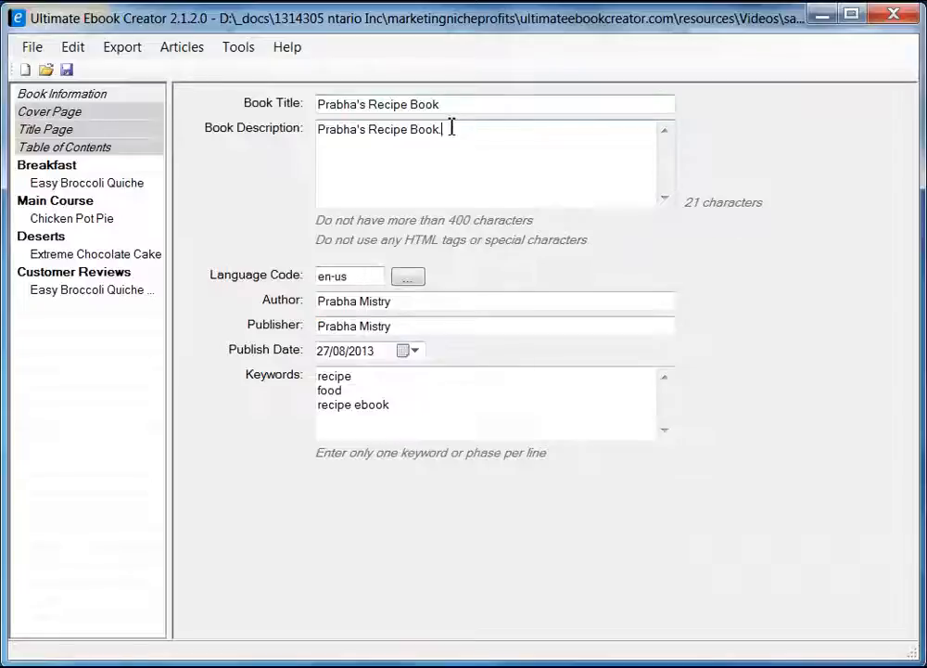
pyautogui.moveTo(451, 127); pyautogui.dragTo(318, 129)
pyautogui.rightClick(373, 129)
pyautogui.click(422, 187)
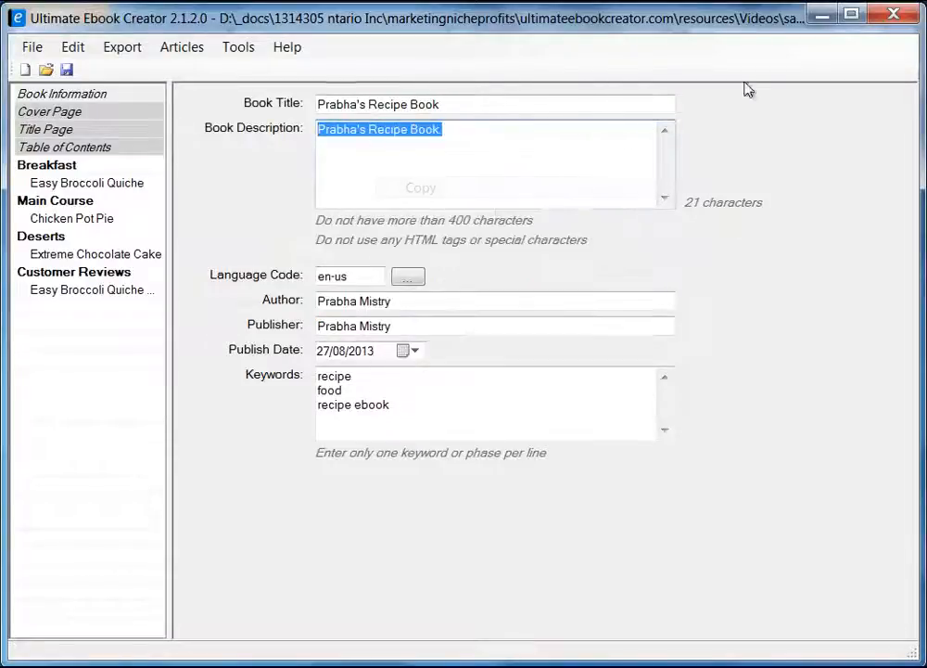
pyautogui.click(821, 13)
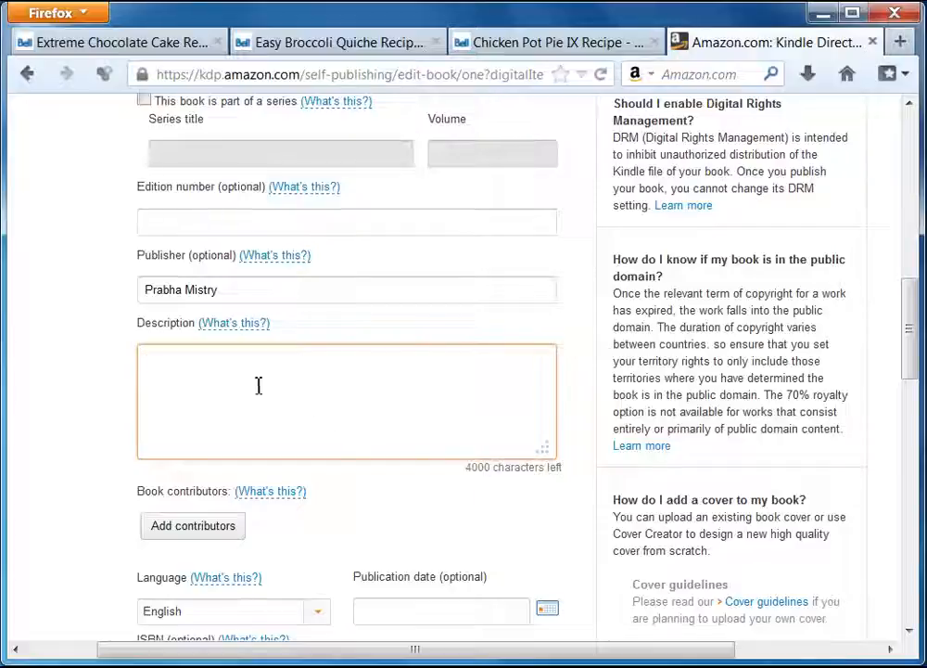
# Paste the description and add 'This ibook is loaded with my most delicious recipes and more.'.
pyautogui.rightClick(259, 386)
pyautogui.click(324, 471)
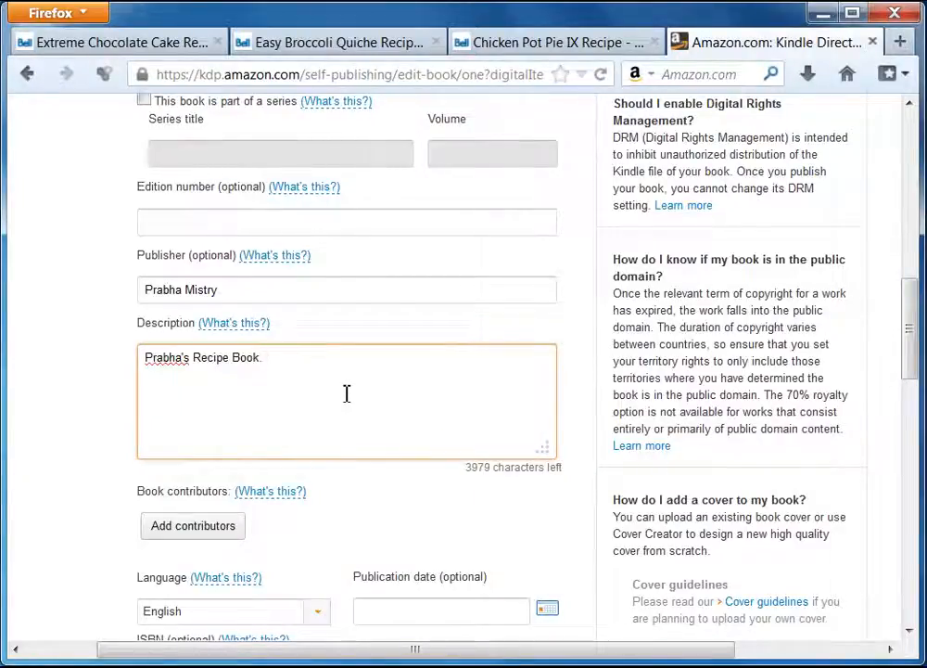
pyautogui.write('Th')
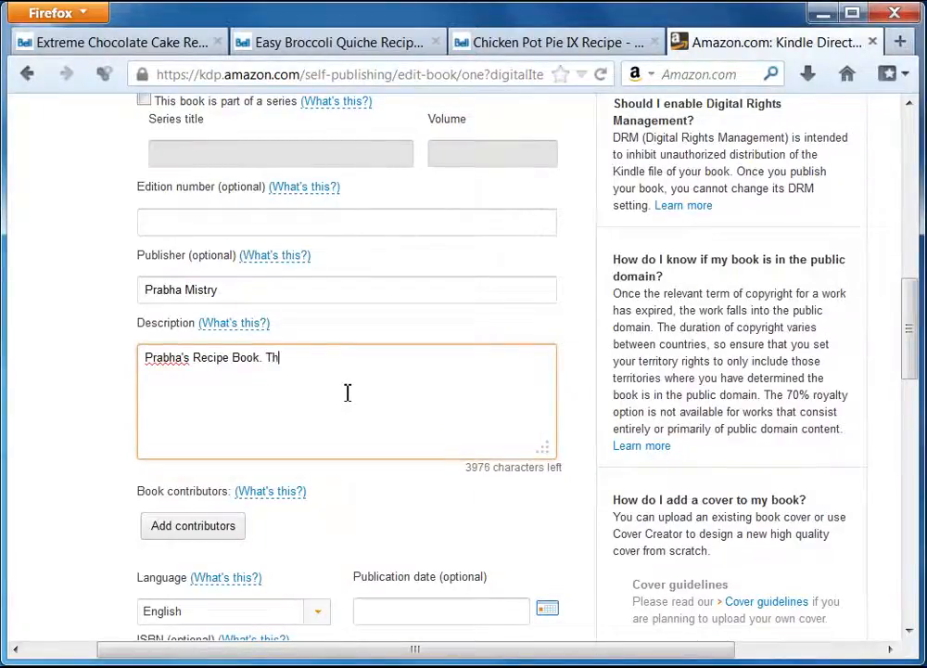
pyautogui.write('is i')
pyautogui.write('book i')
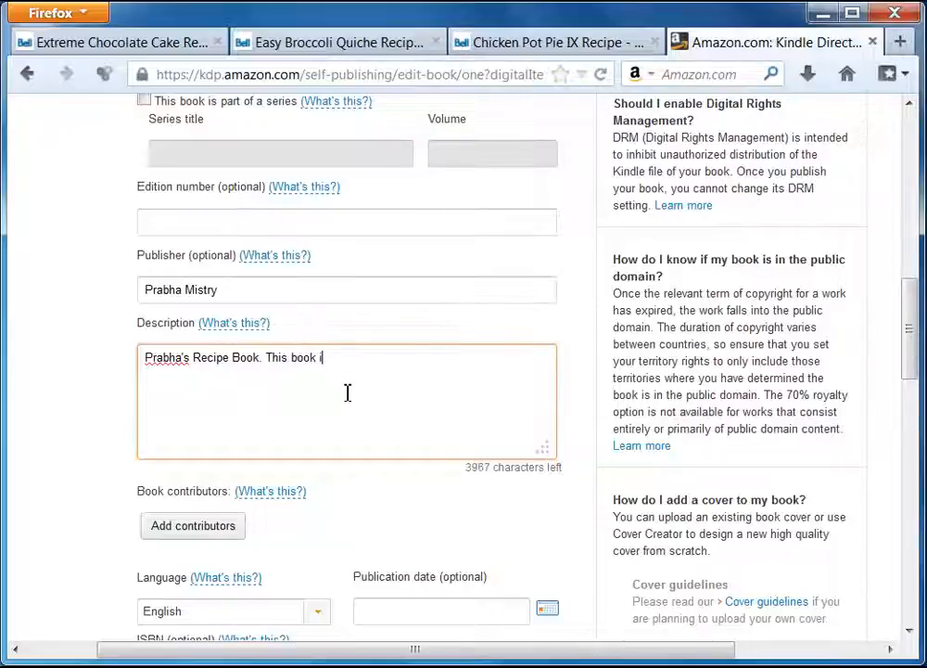
pyautogui.write('s loade')
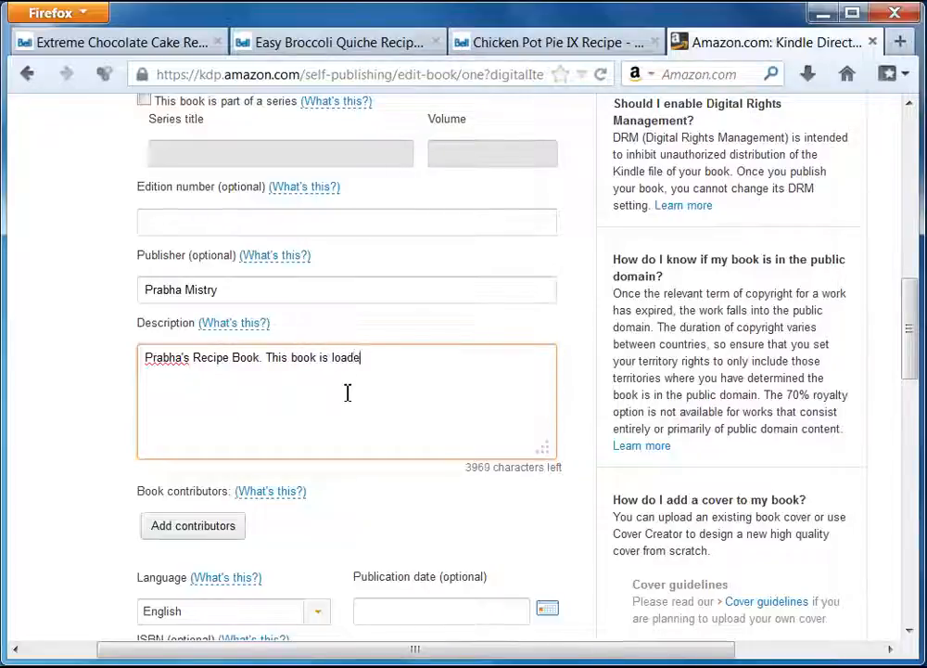
pyautogui.write('d with my most')
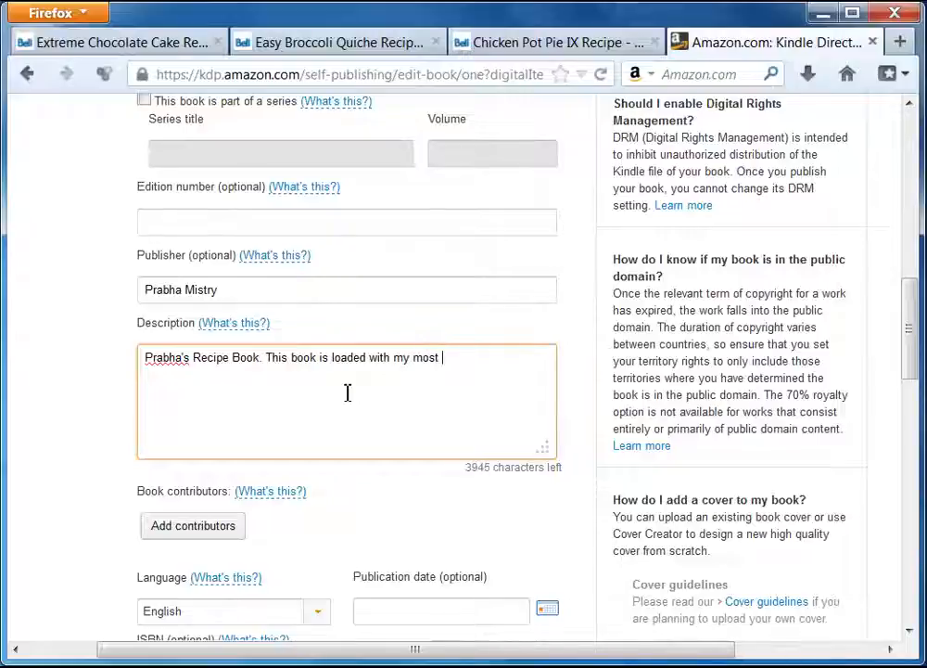
pyautogui.write(' deci')
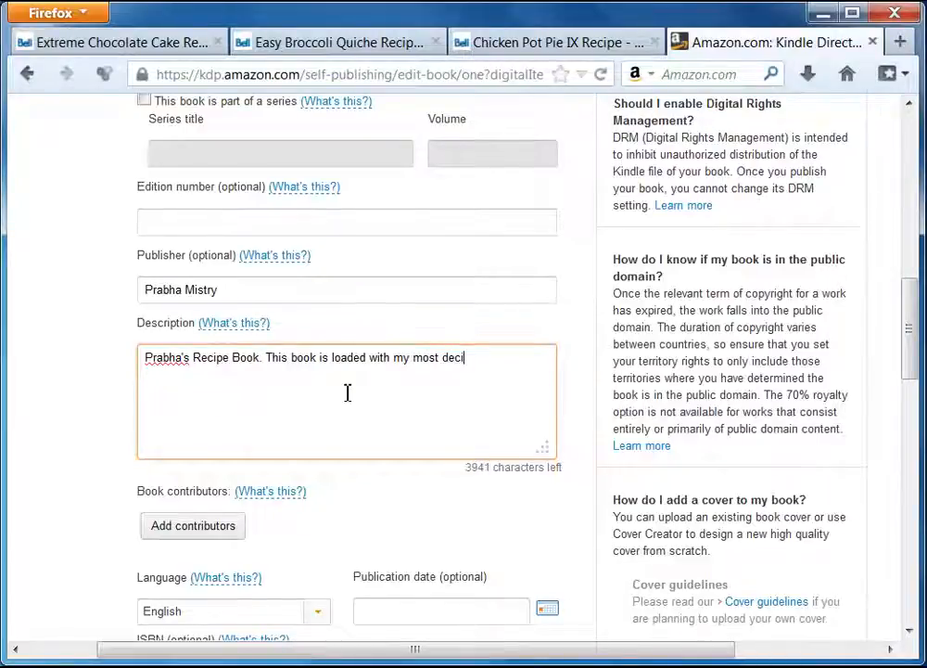
pyautogui.write('sious r')
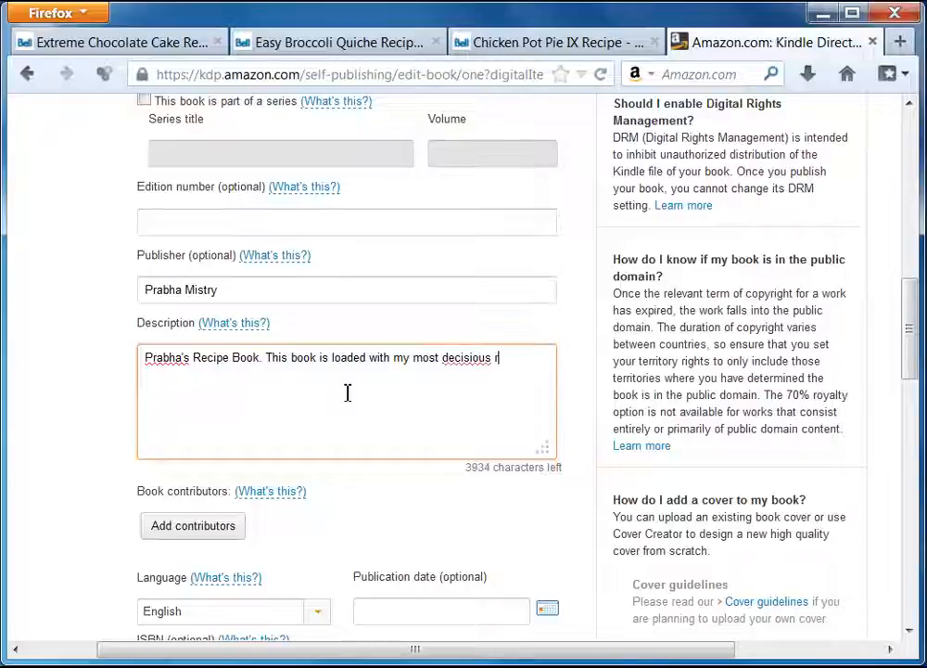
pyautogui.write('ecipes and m')
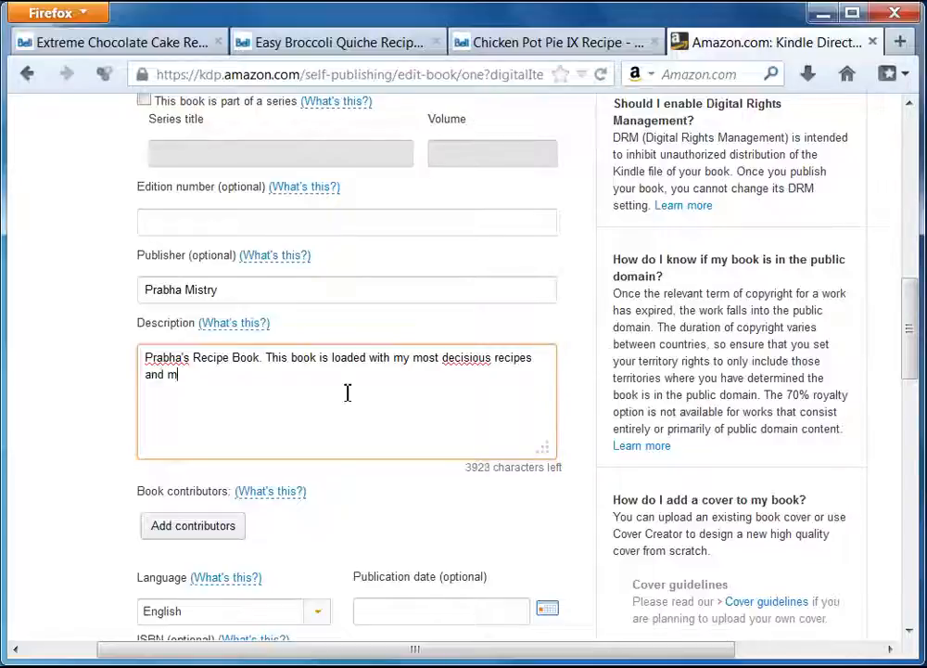
pyautogui.write('ore.')
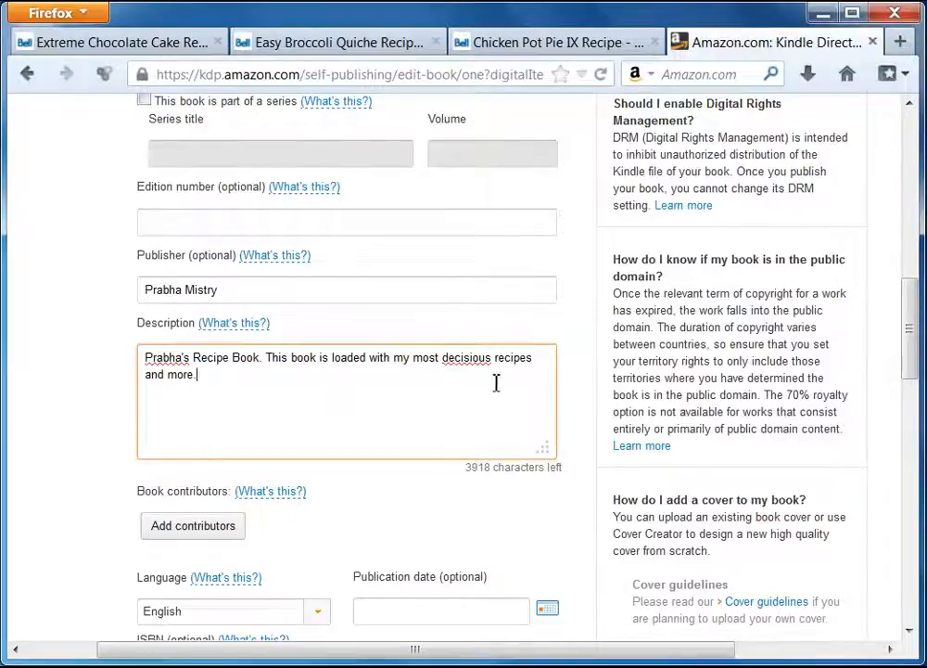
pyautogui.rightClick(467, 363)
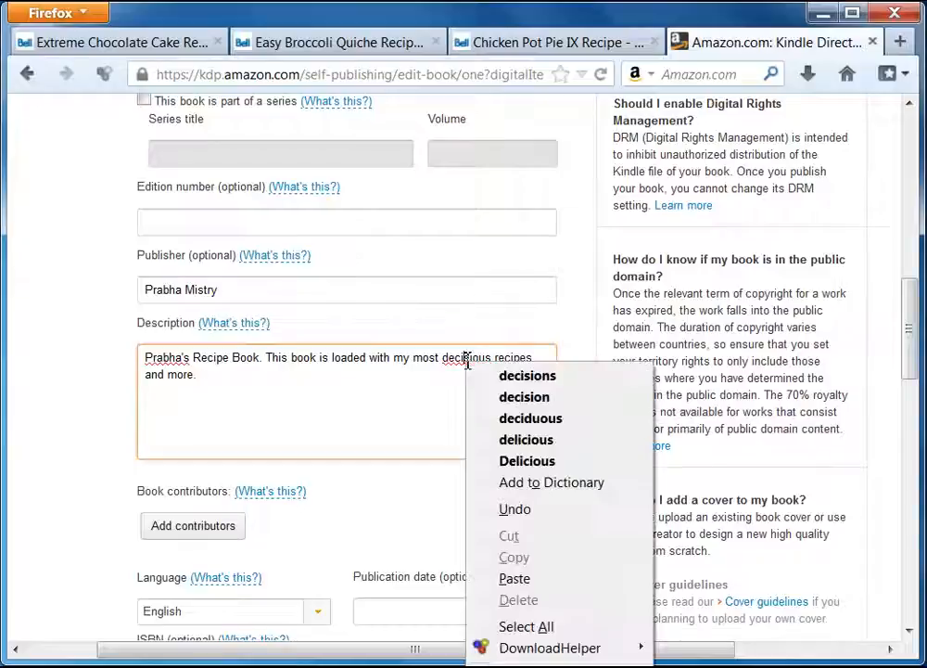
pyautogui.click(557, 442)
# Continue the description about the breakfast section, followed by the main course and dessert.
pyautogui.click(239, 376)
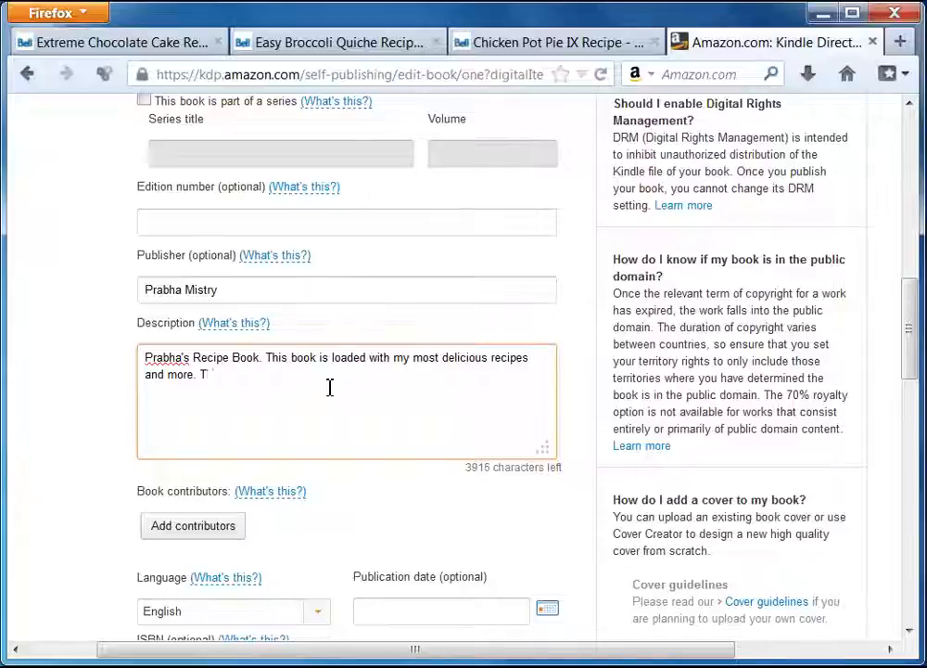
pyautogui.write('There are l')
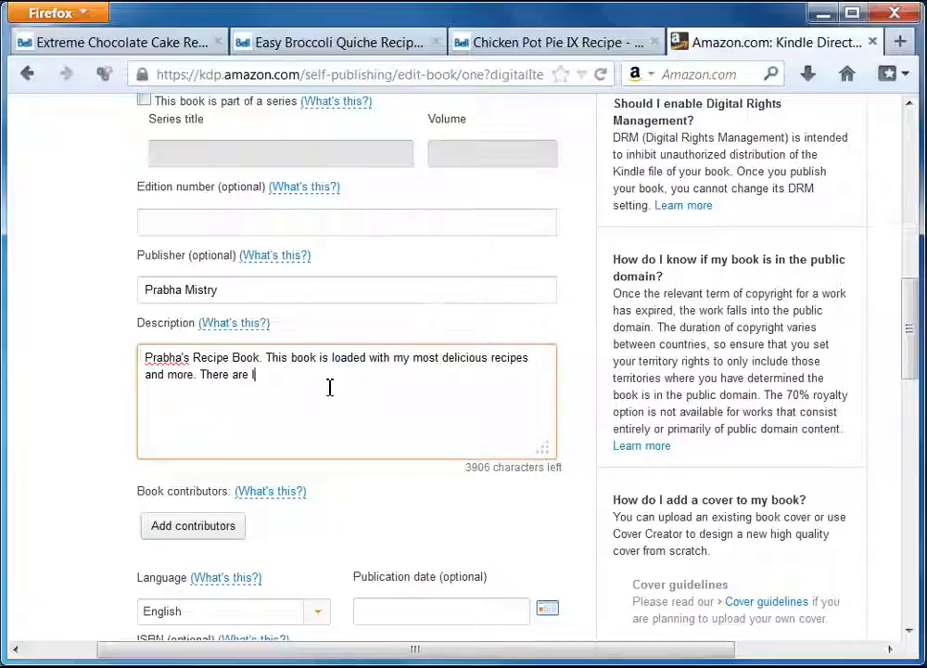
pyautogui.write('ots of rec')
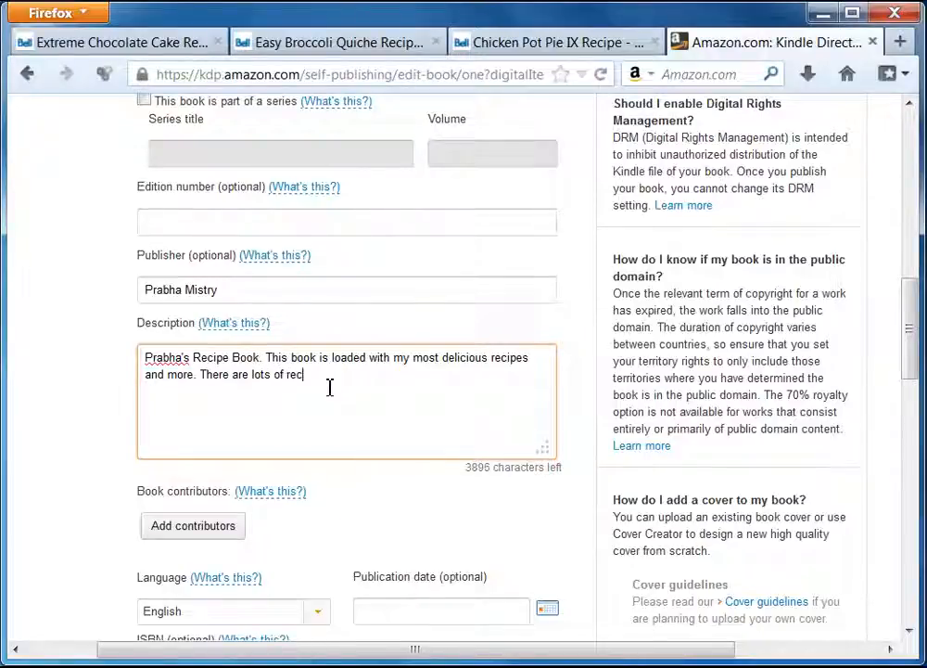
pyautogui.write('ipes in')
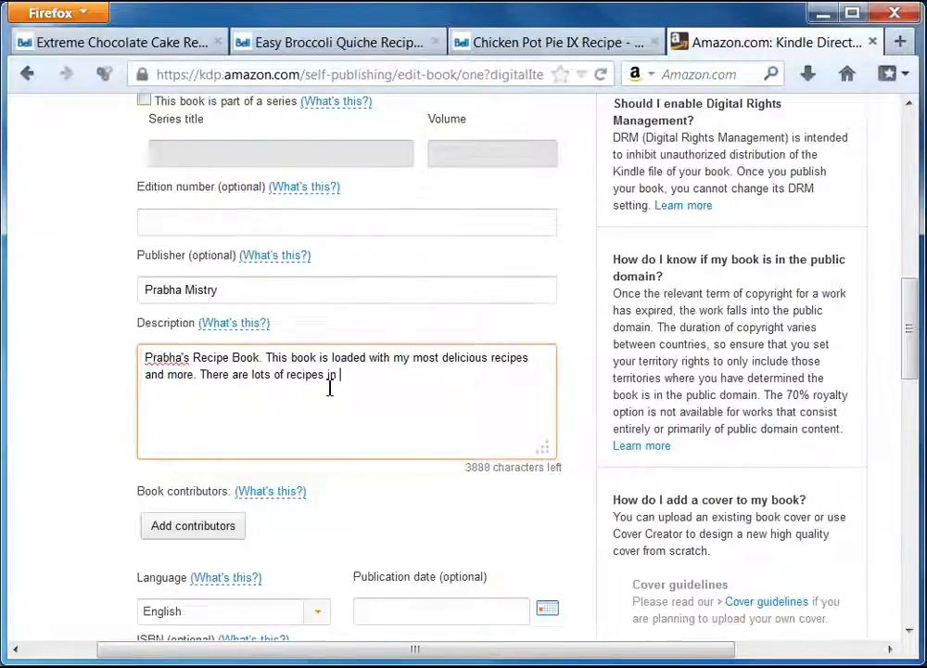
pyautogui.write(' the br')
pyautogui.write('eakfast section that you are going to like. Then follows the main course and finally you have your desert rec')
pyautogui.write('i')
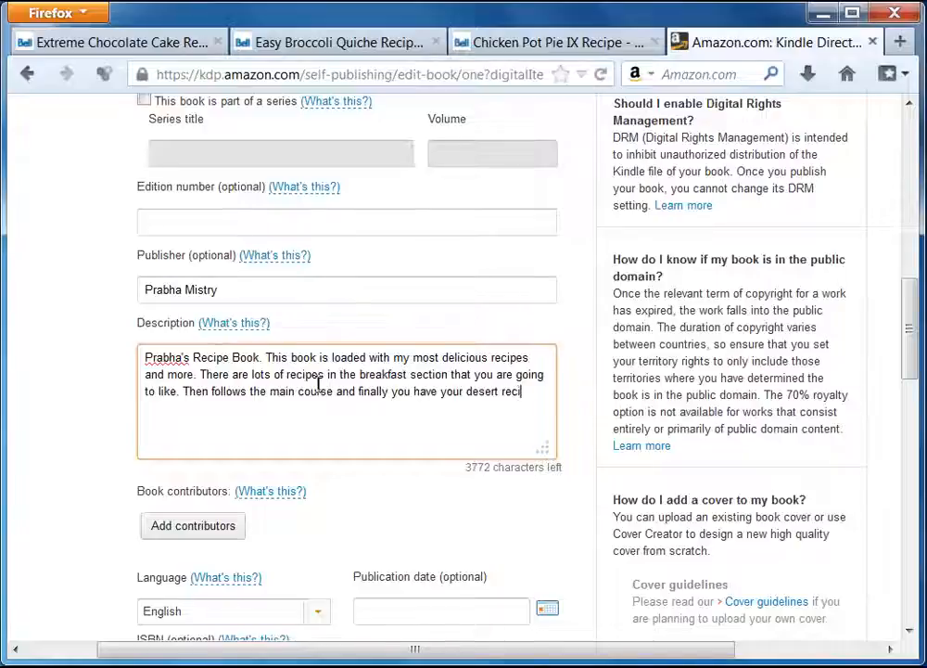
pyautogui.write('pes')
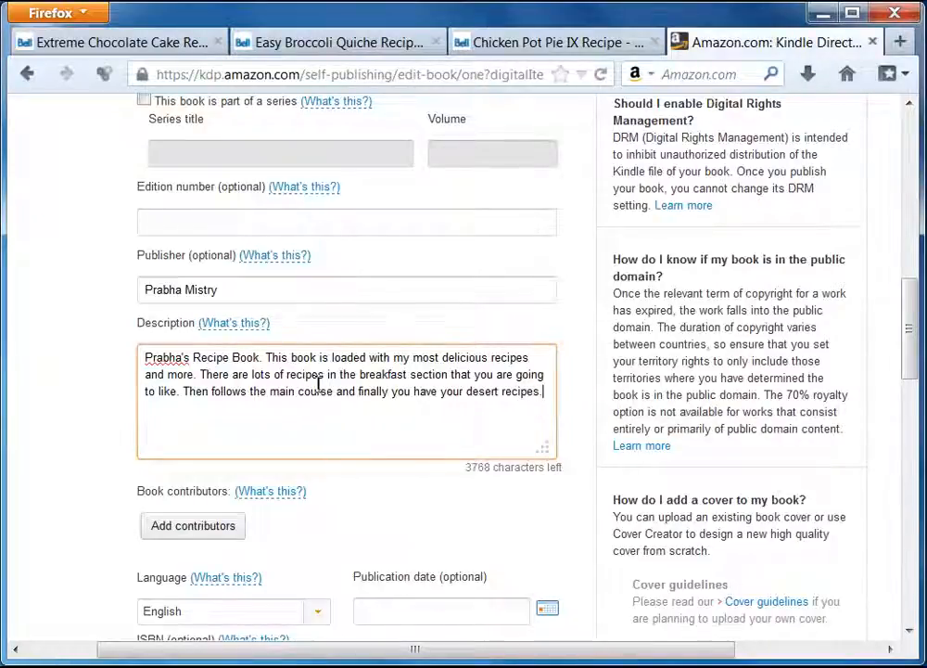
pyautogui.write('.')
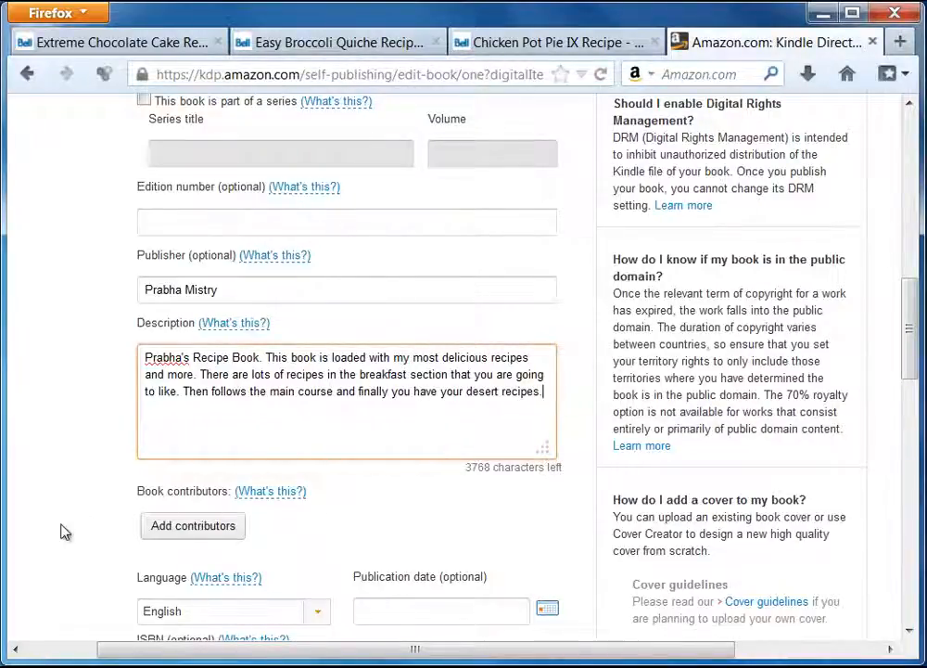
pyautogui.scroll(-2, 63, 532)
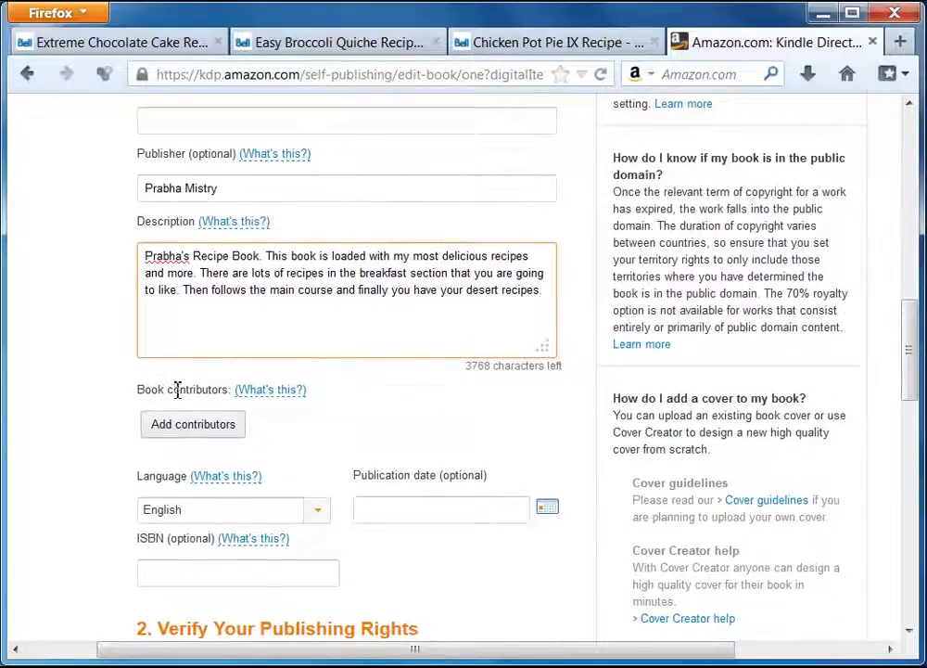
# Add the author's name as a book contributor with the Author role, then restore Ultimate Ebook Creator.
pyautogui.click(192, 427)
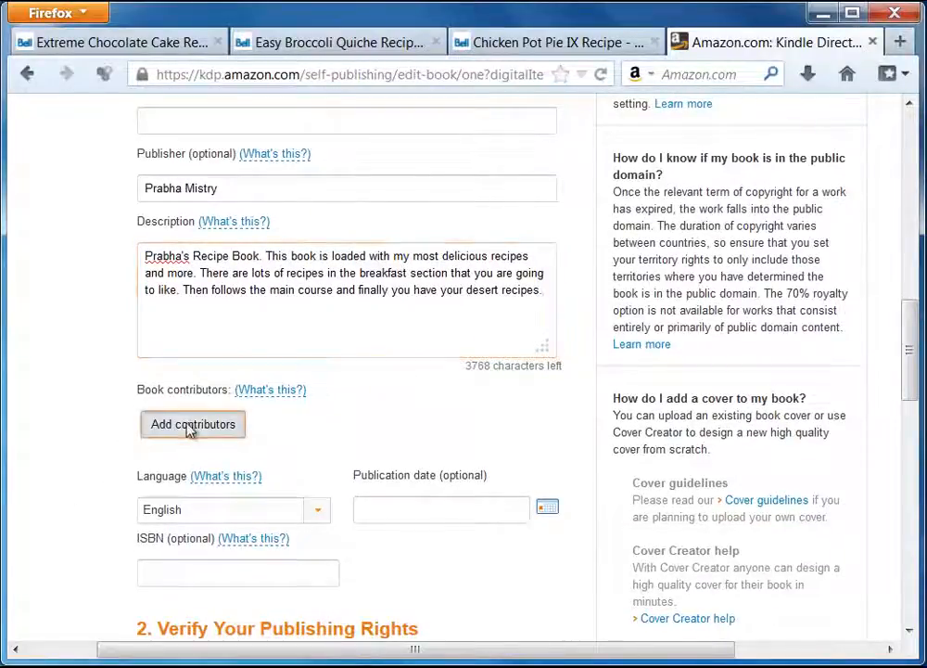
pyautogui.click(122, 277)
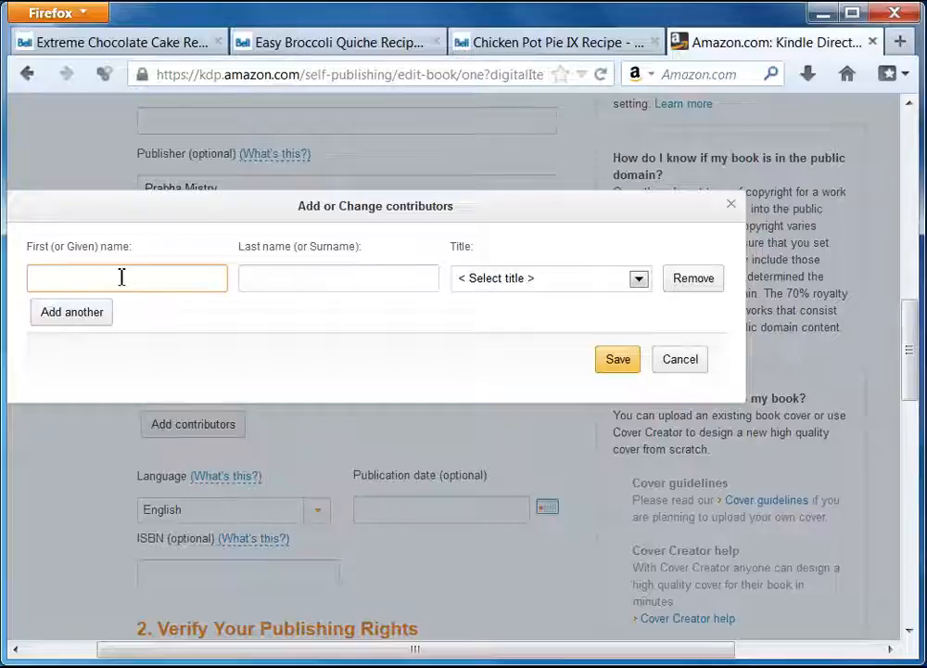
pyautogui.write('Prabha')
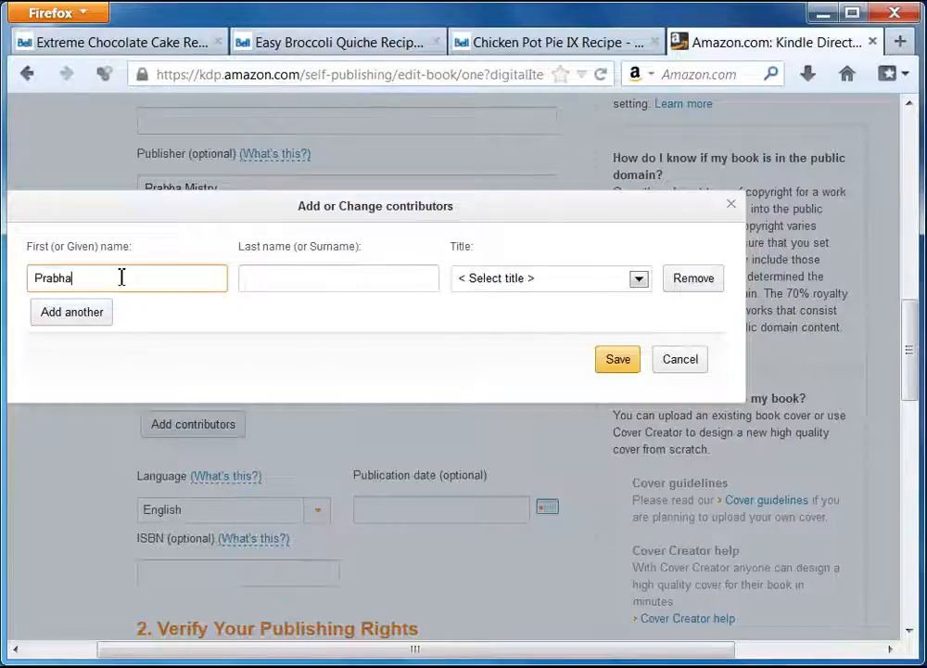
pyautogui.click(247, 280)
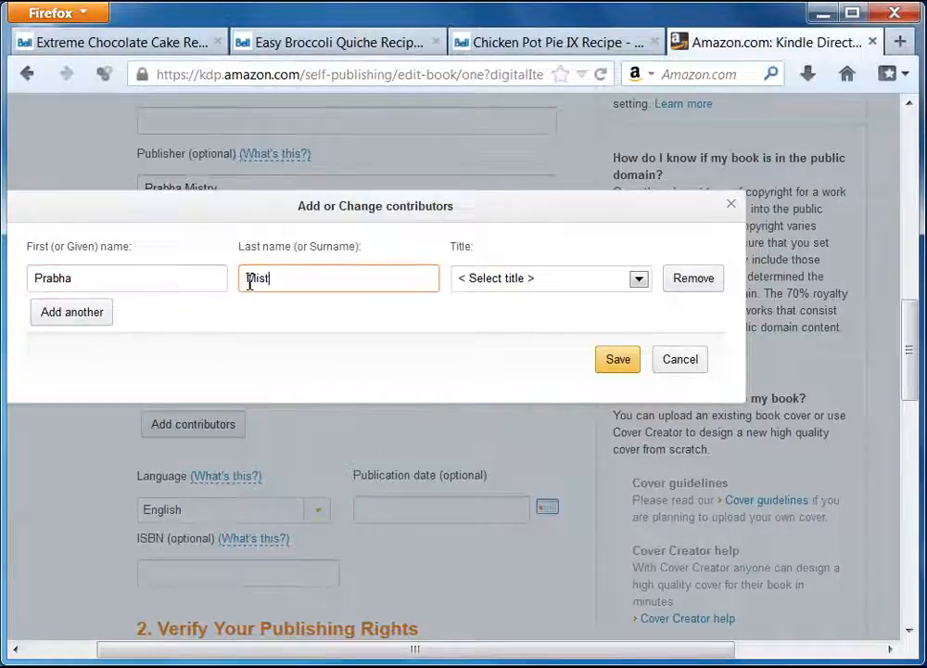
pyautogui.click(638, 280)
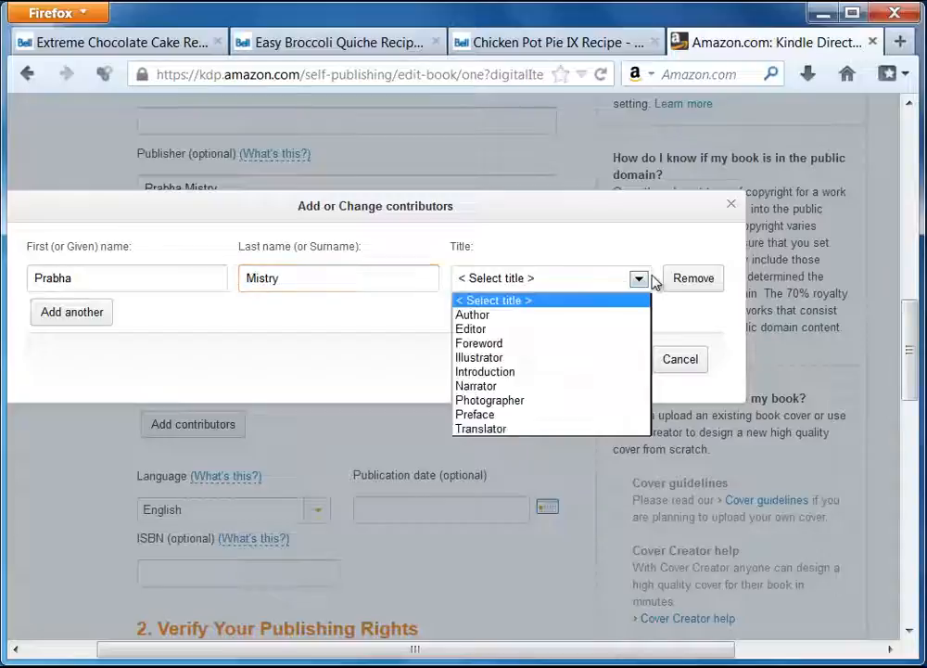
pyautogui.click(505, 315)
pyautogui.click(617, 360)
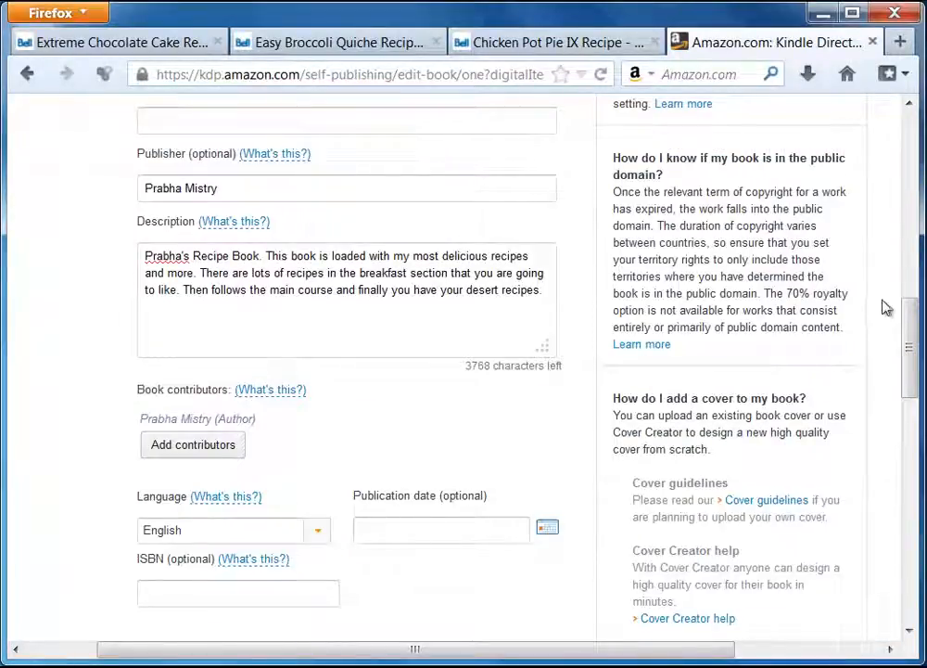
pyautogui.moveTo(907, 335); pyautogui.dragTo(869, 388)
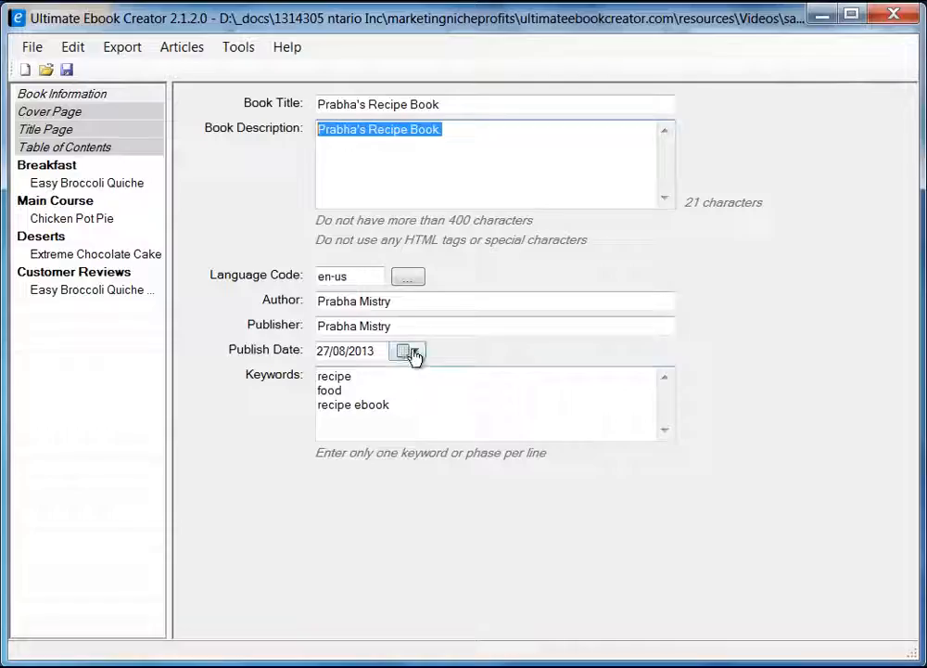
# Pick 08/27/2013 as the Publication date from the calendar, leaving the ISBN empty.
pyautogui.click(819, 14)
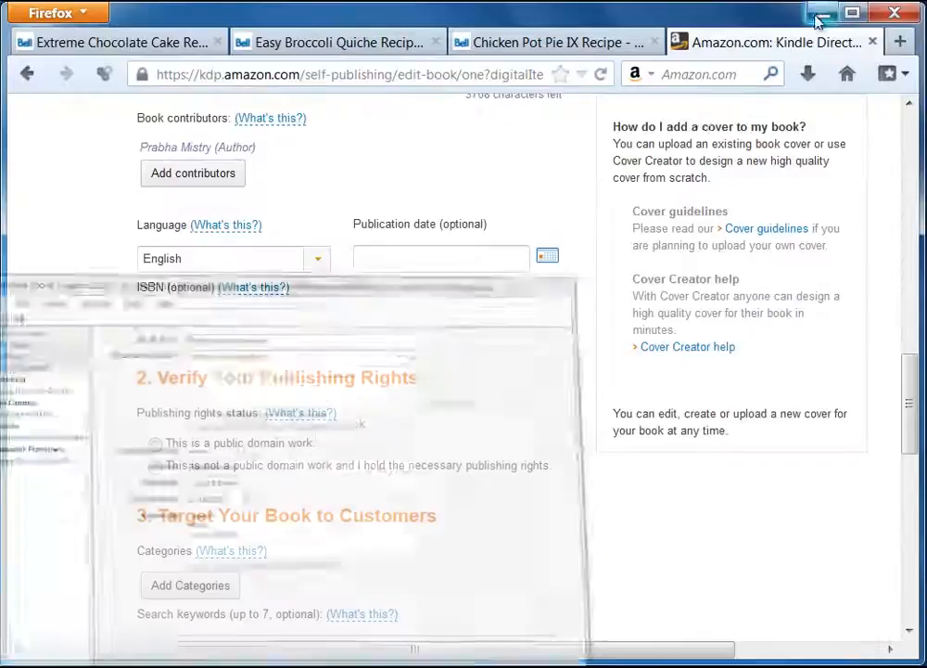
pyautogui.click(546, 263)
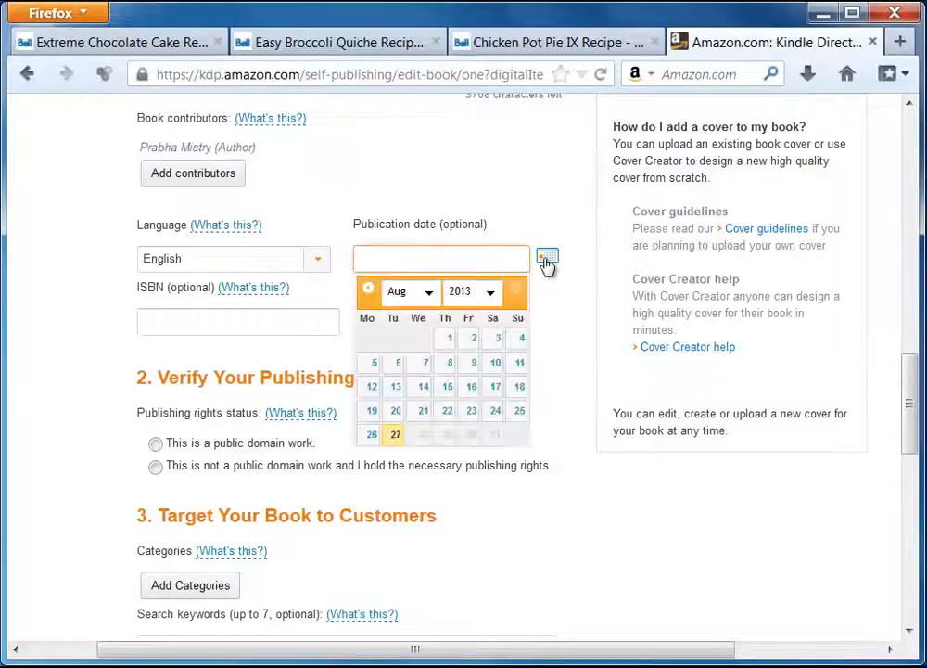
pyautogui.click(399, 439)
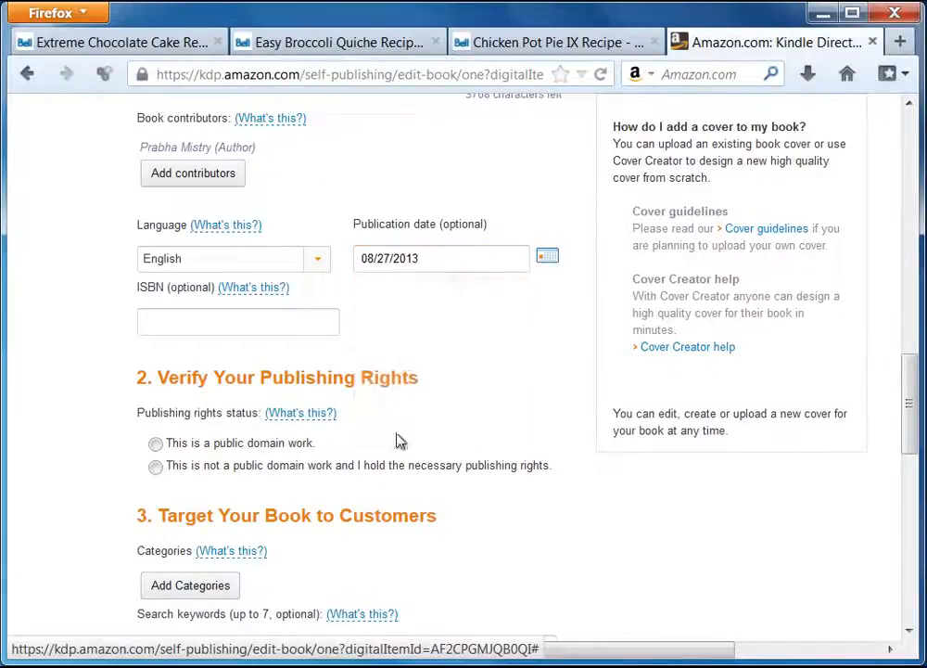
pyautogui.click(164, 323)
pyautogui.click(96, 364)
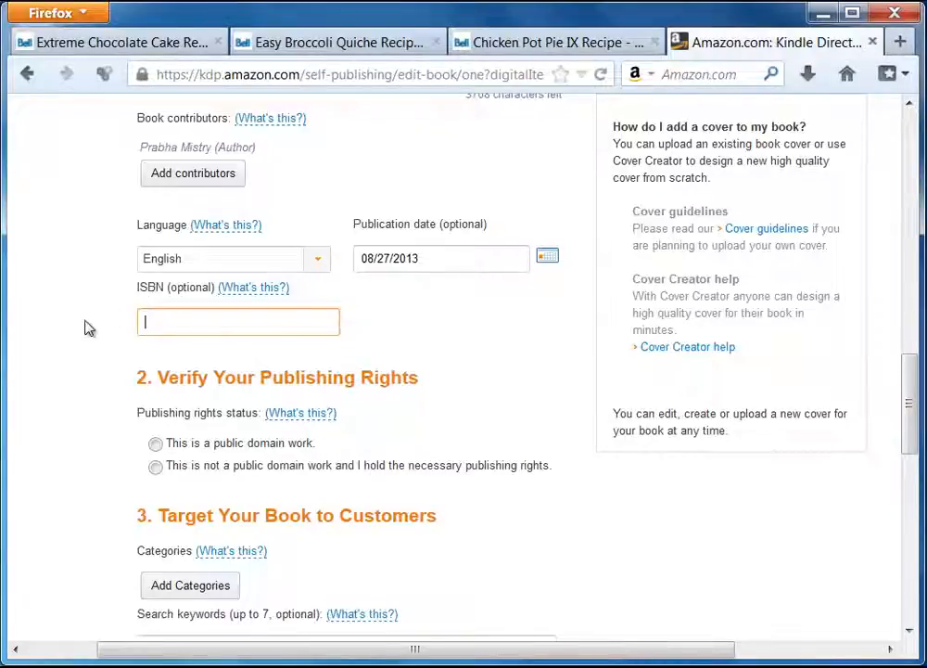
pyautogui.scroll(-2, 120, 389)
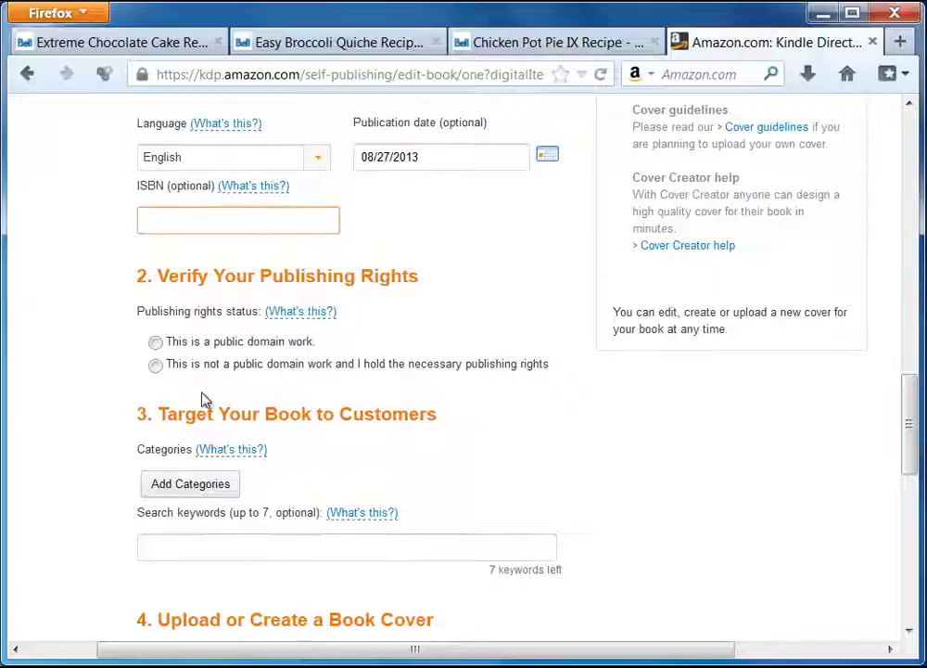
# Mark the book as not public domain and add the categories Cooking > Entertaining and Cooking > General.
pyautogui.click(155, 366)
pyautogui.scroll(-2, 91, 445)
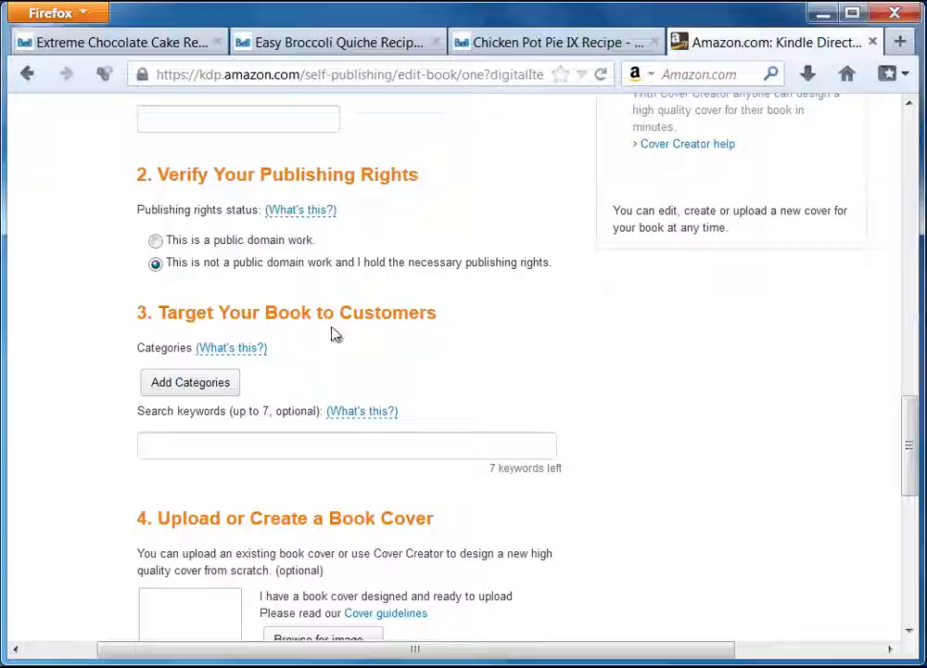
pyautogui.click(209, 387)
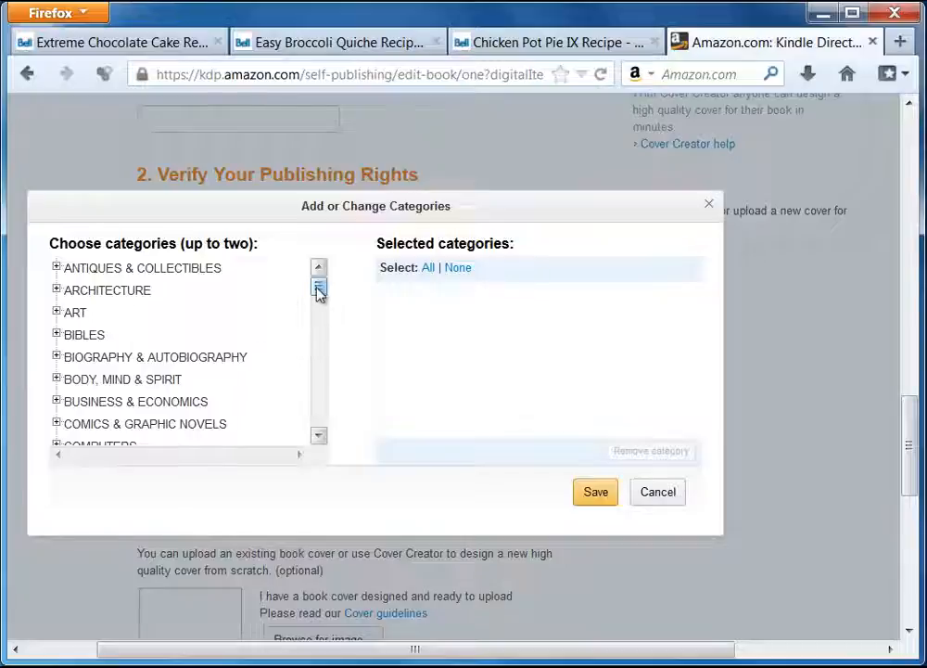
pyautogui.moveTo(318, 291); pyautogui.dragTo(319, 310)
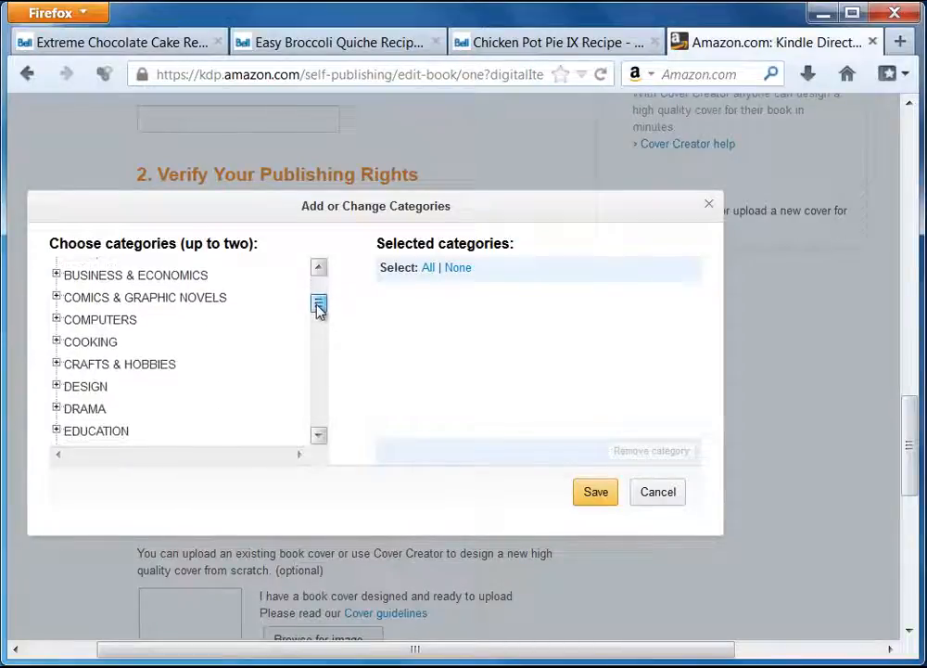
pyautogui.click(56, 340)
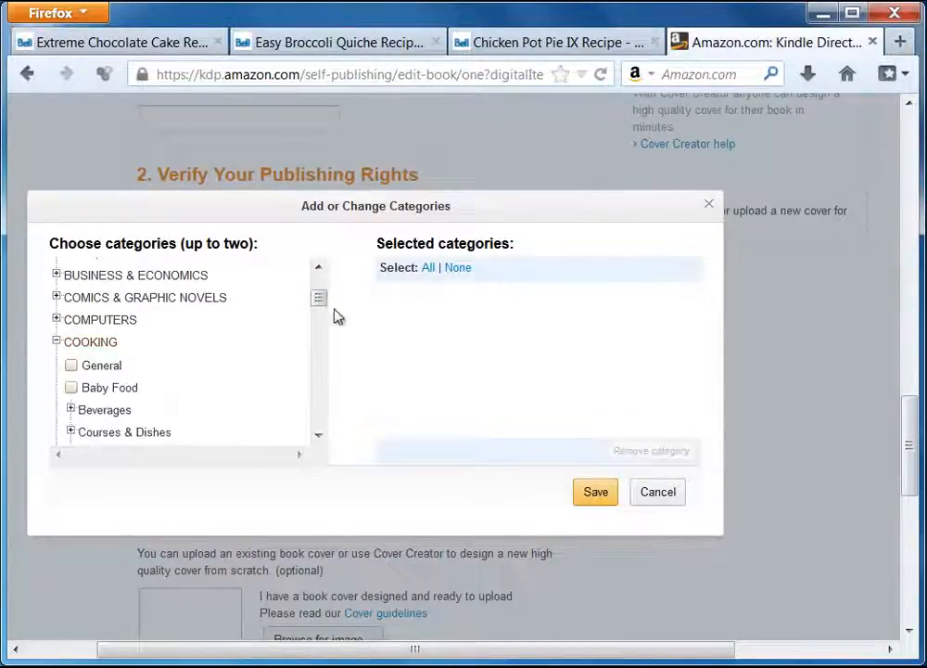
pyautogui.moveTo(325, 306); pyautogui.dragTo(321, 311)
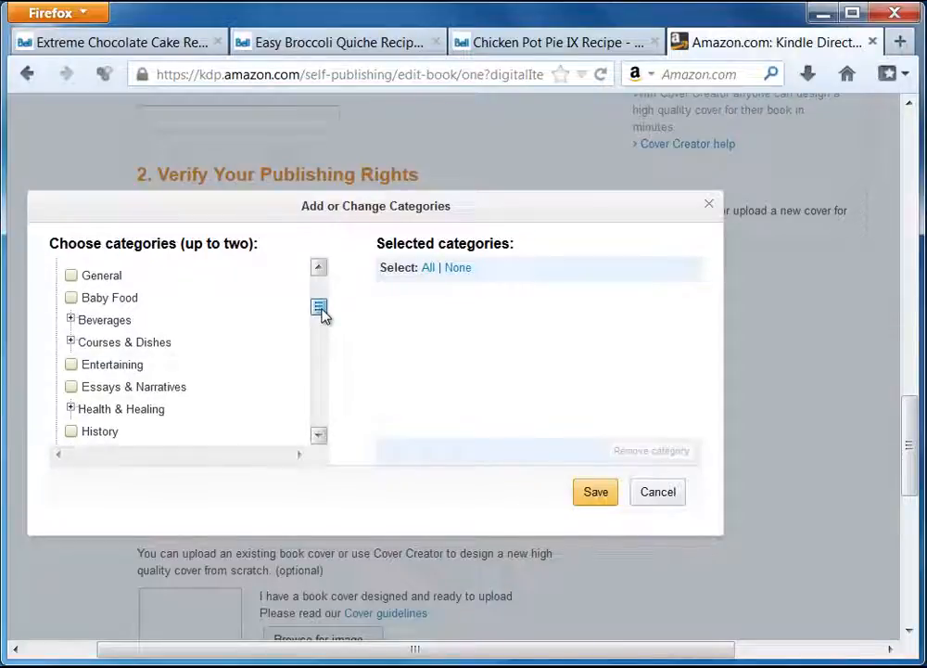
pyautogui.click(70, 366)
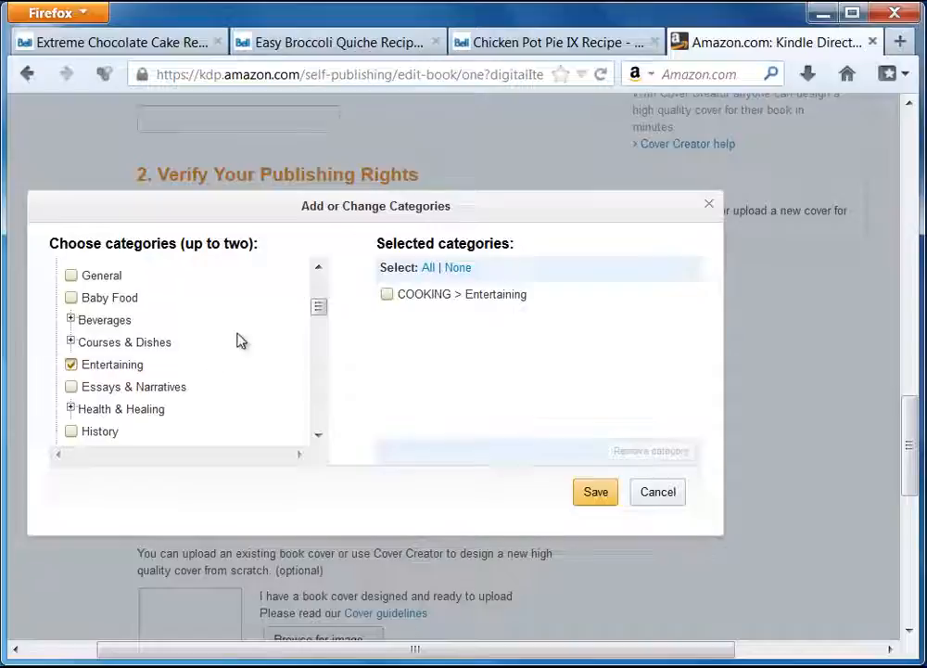
pyautogui.moveTo(324, 312)
pyautogui.mouseDown()
pyautogui.moveTo(326, 334)
pyautogui.moveTo(325, 306)
pyautogui.mouseUp()
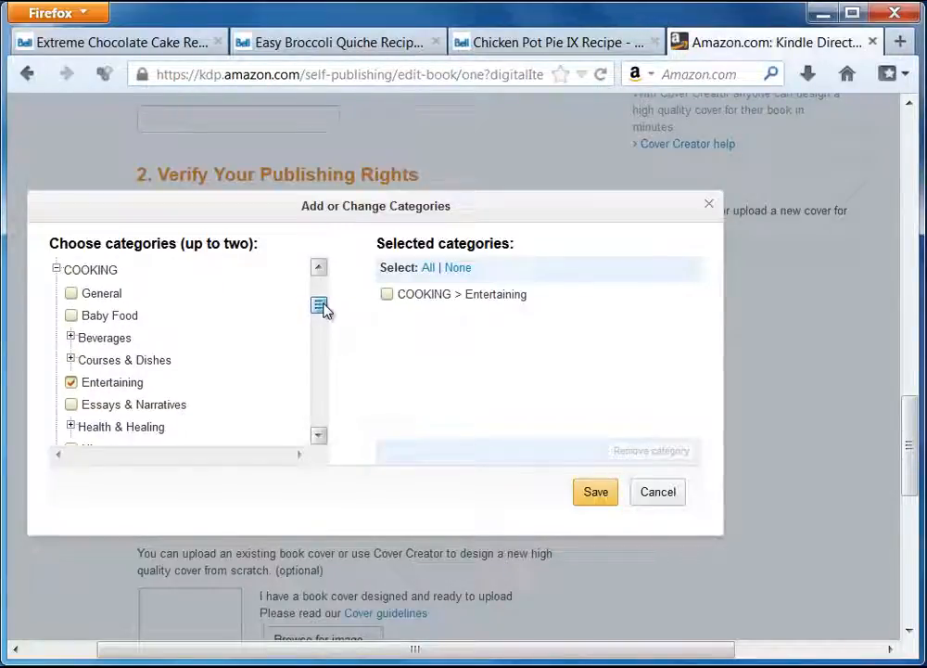
pyautogui.click(72, 293)
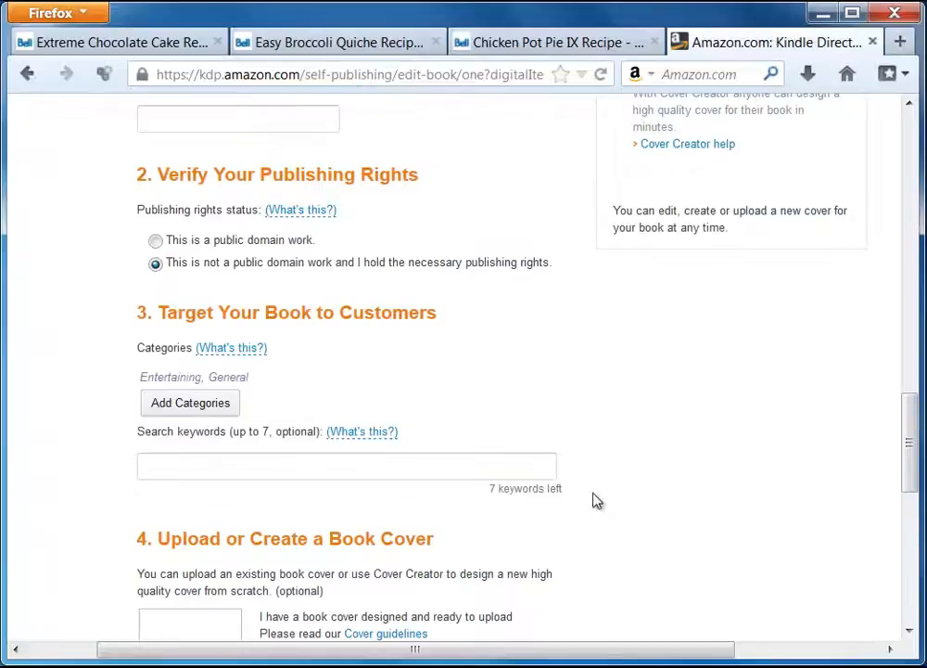
pyautogui.click(595, 494)
pyautogui.click(185, 465)
pyautogui.scroll(-2, 714, 459)
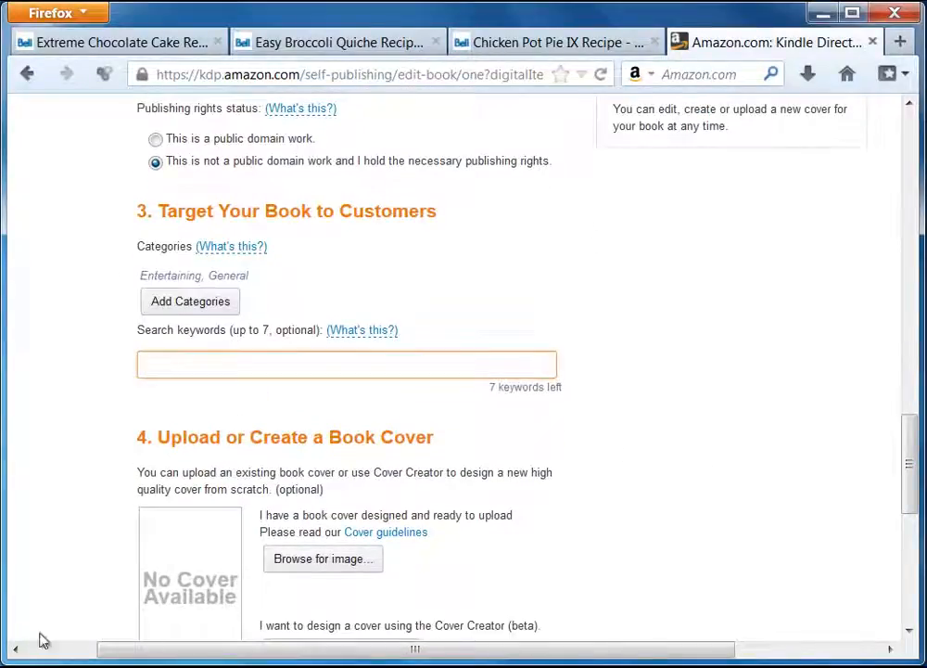
# Check the ebook's keywords, then enter 'recipe, food, recipe ebook' as KDP search keywords.
pyautogui.hotkey('alt', 'Tab')
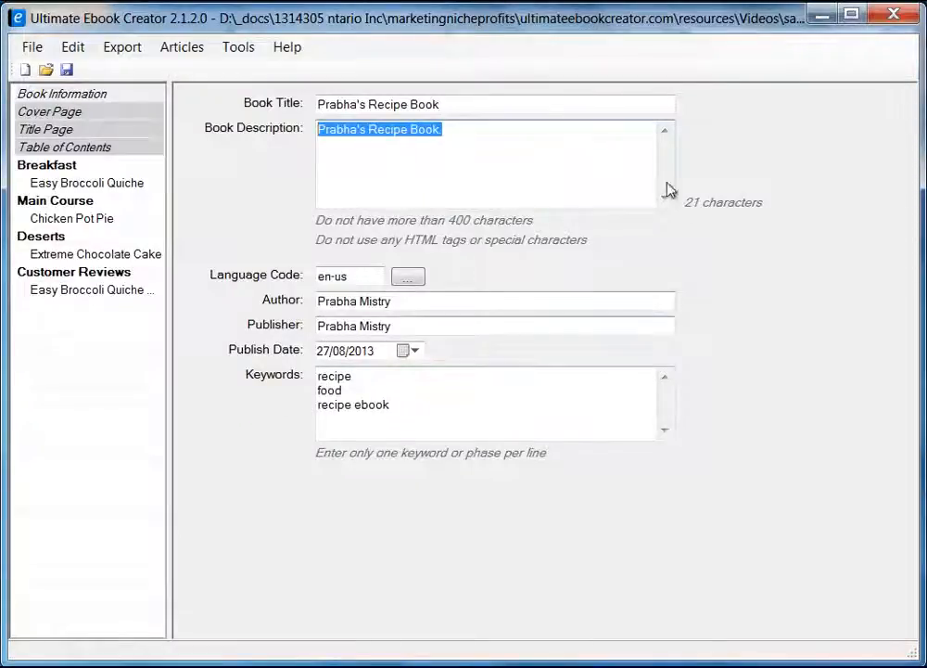
pyautogui.click(823, 13)
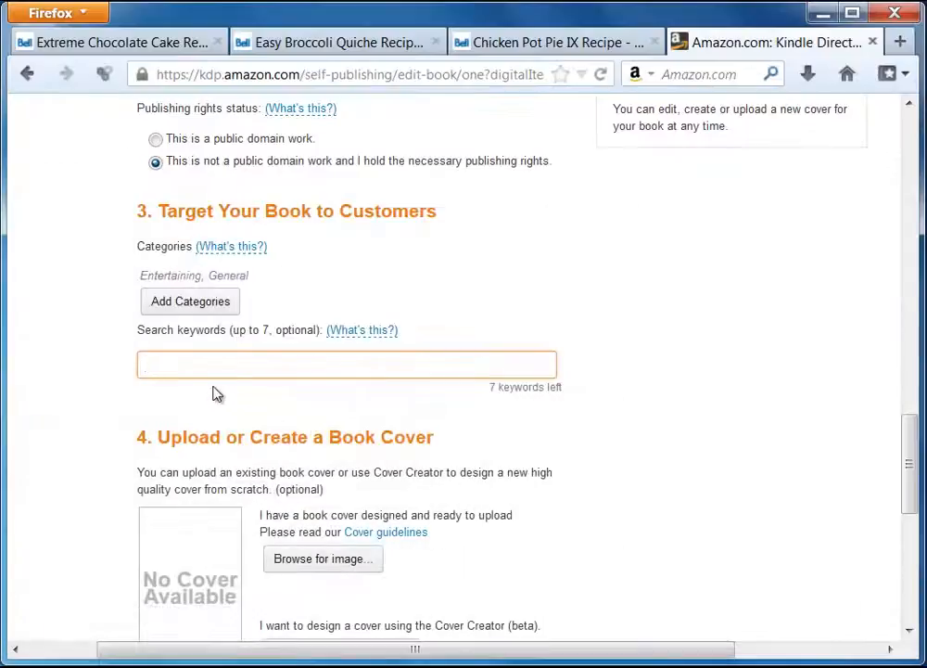
pyautogui.write('recipe')
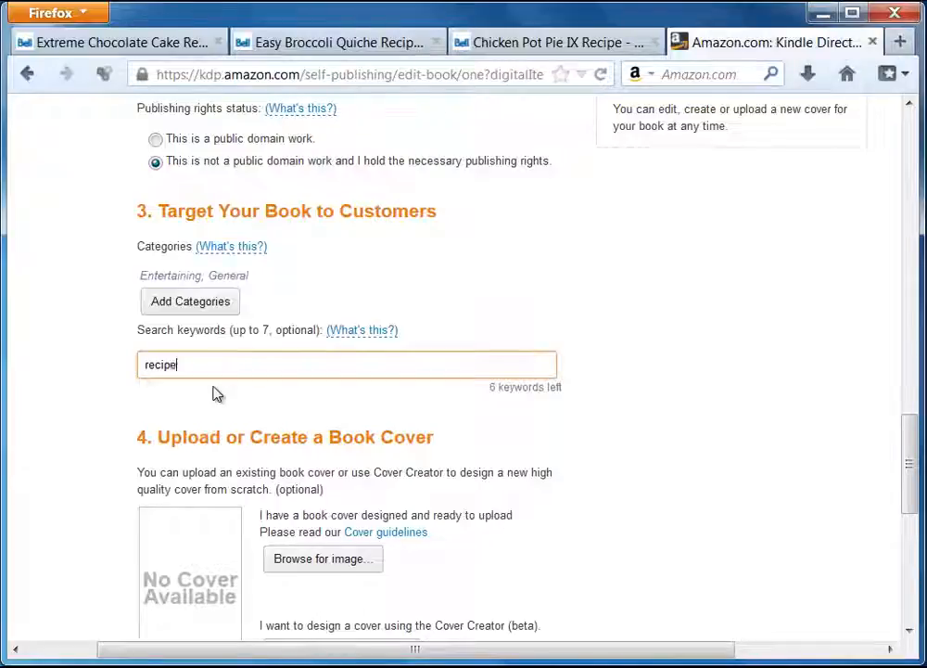
pyautogui.write(', foo')
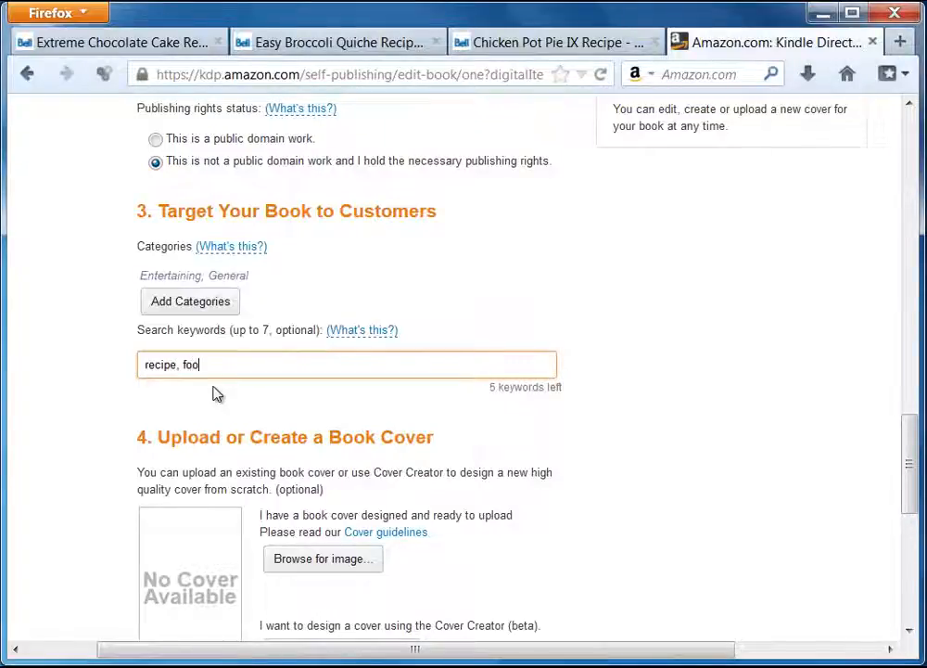
pyautogui.write('d ,')
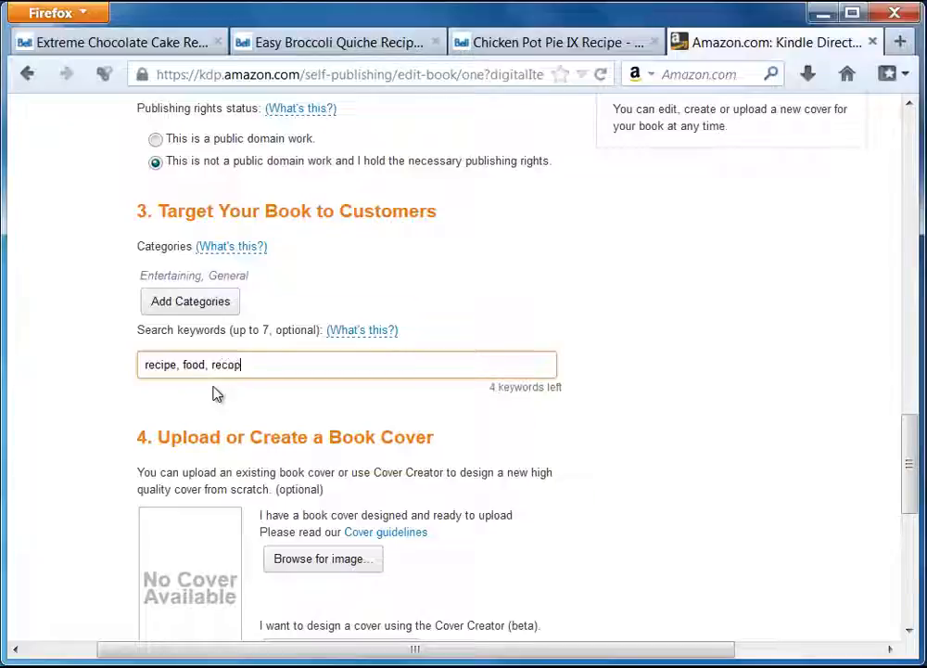
pyautogui.write('recipe')
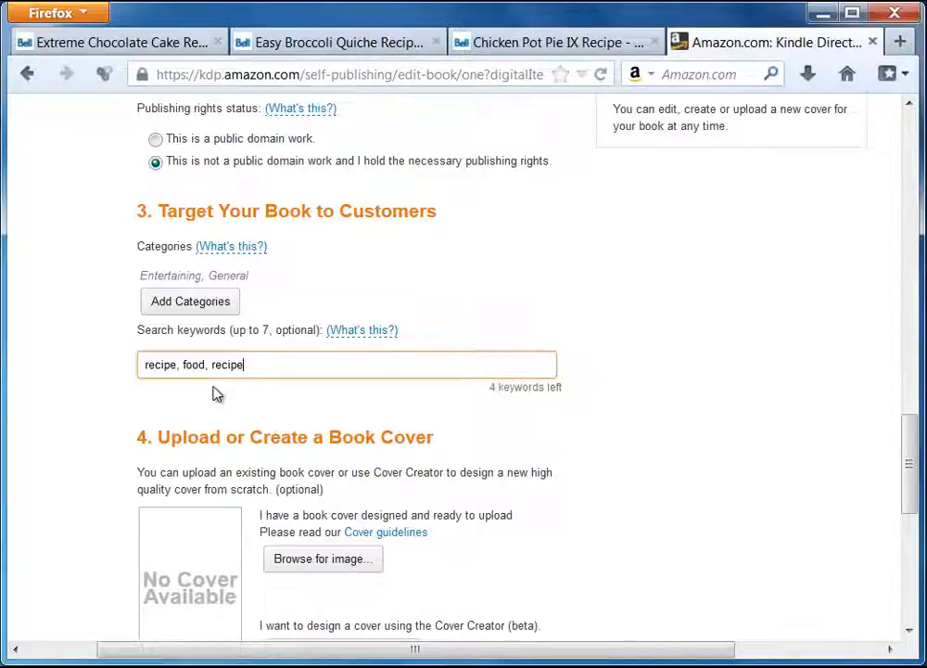
pyautogui.write(' ebook')
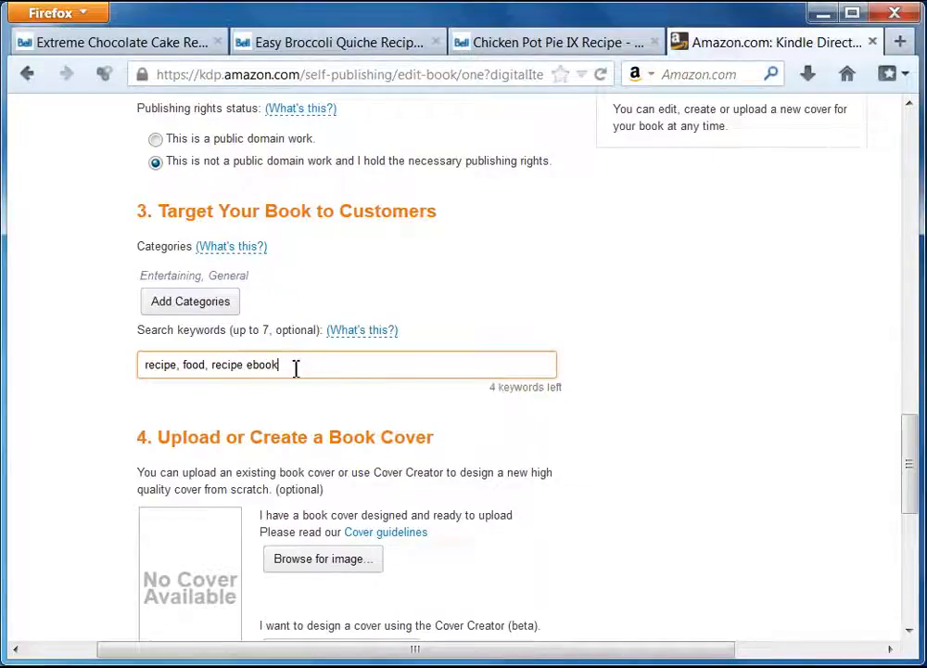
pyautogui.tripleClick(226, 364)
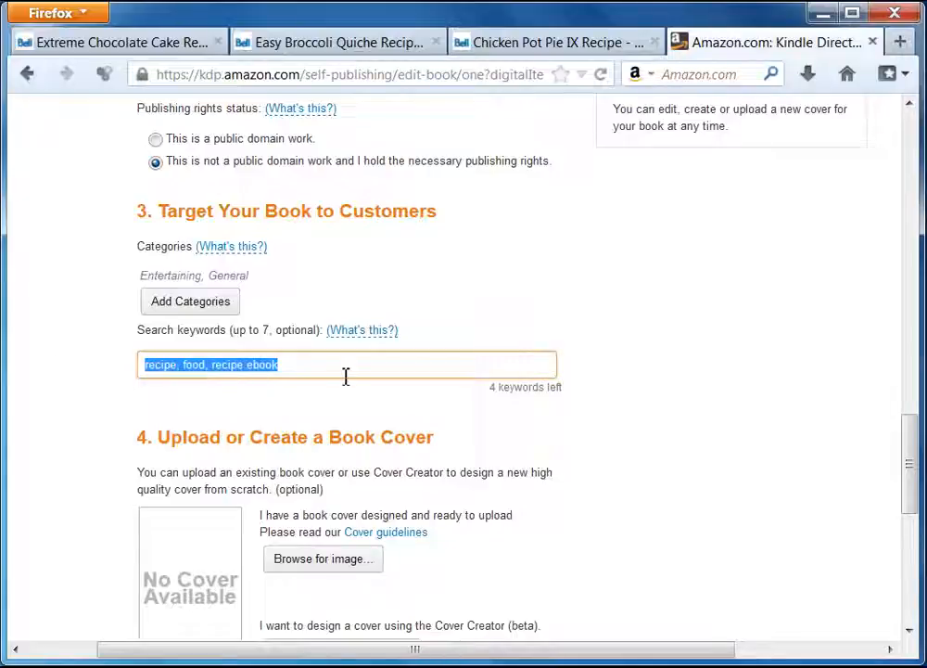
pyautogui.press('End')
pyautogui.scroll(-3, 592, 466)
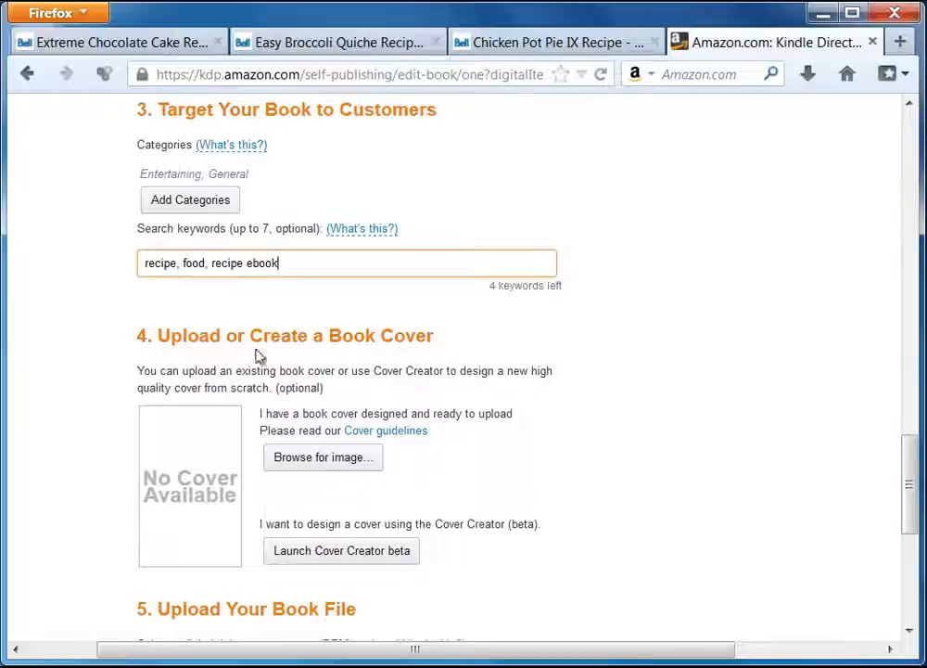
pyautogui.scroll(-3, 556, 453)
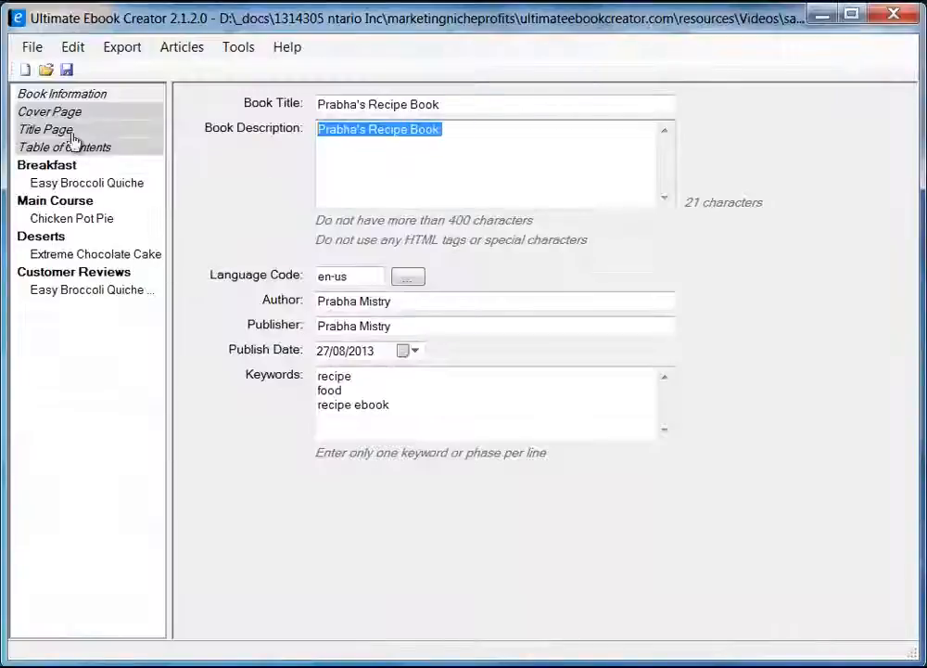
# View the book's Cover Page image in Ultimate Ebook Creator, then minimize it to get back to KDP.
pyautogui.click(66, 113)
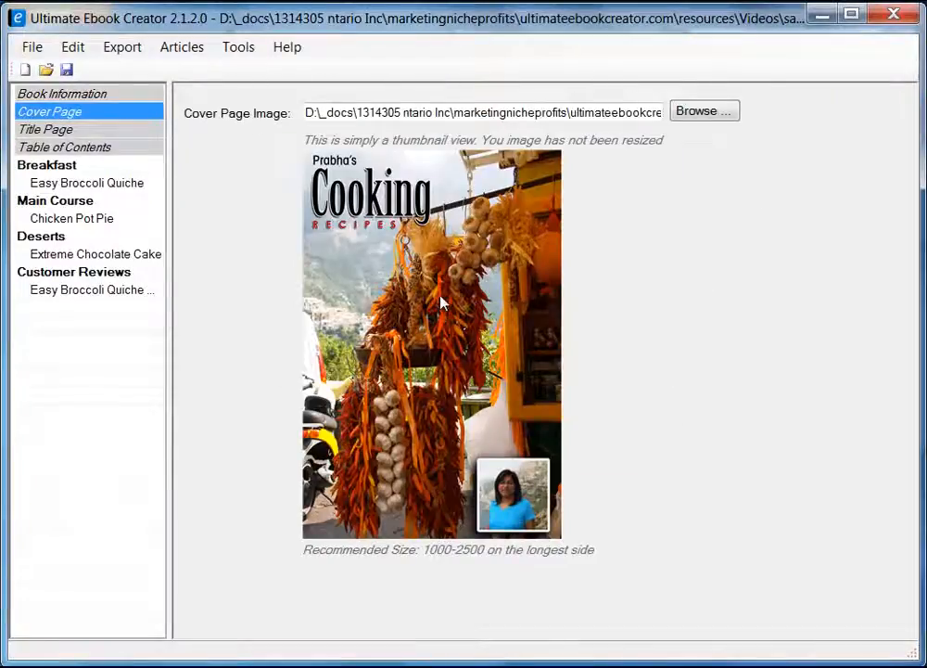
pyautogui.click(822, 13)
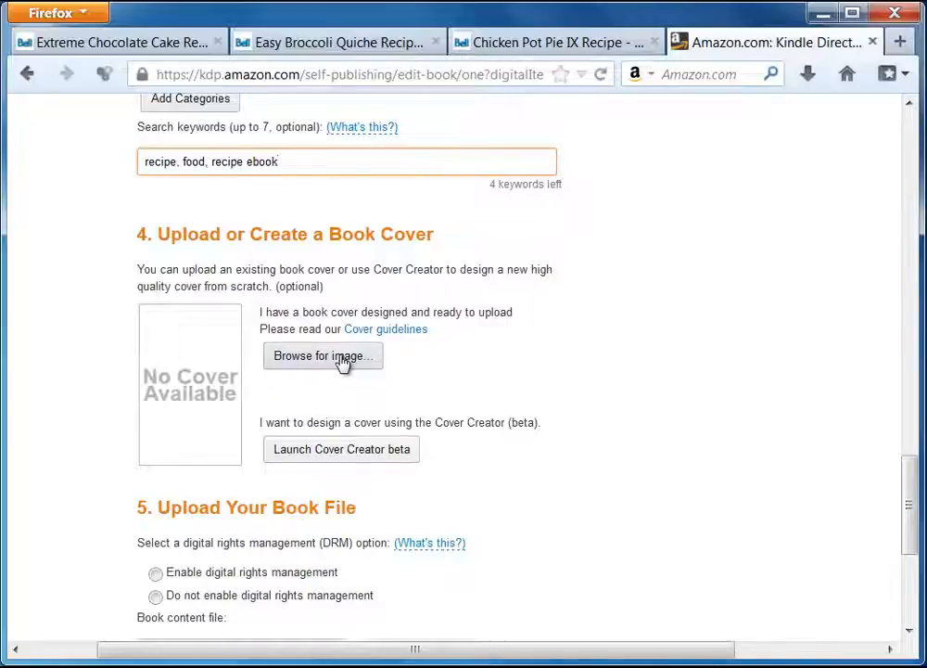
# Upload prabha-recipe-cookbook2.jpg from the ebook material folder as the KDP book cover.
pyautogui.click(342, 360)
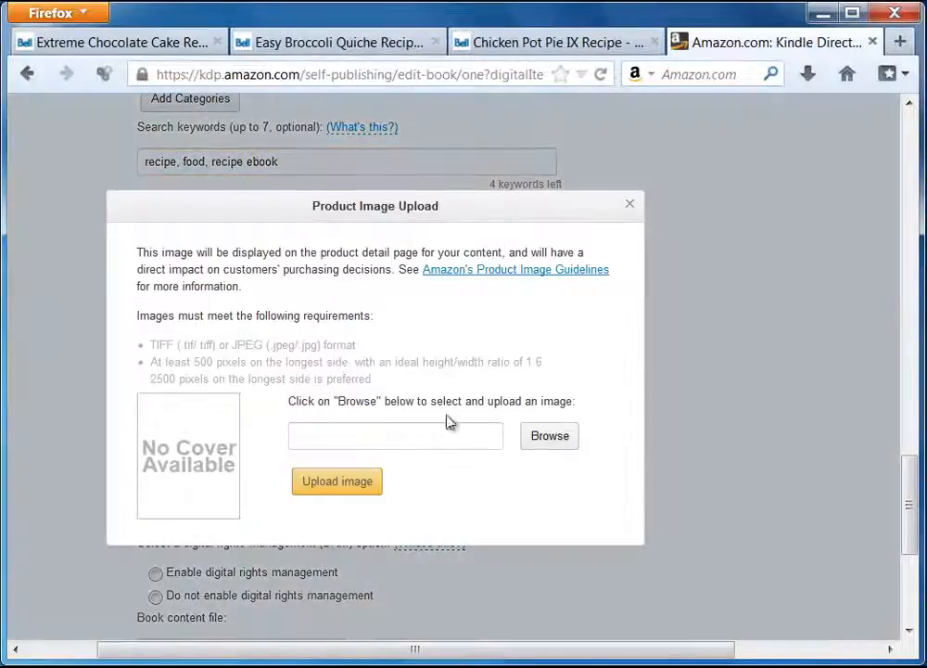
pyautogui.click(556, 446)
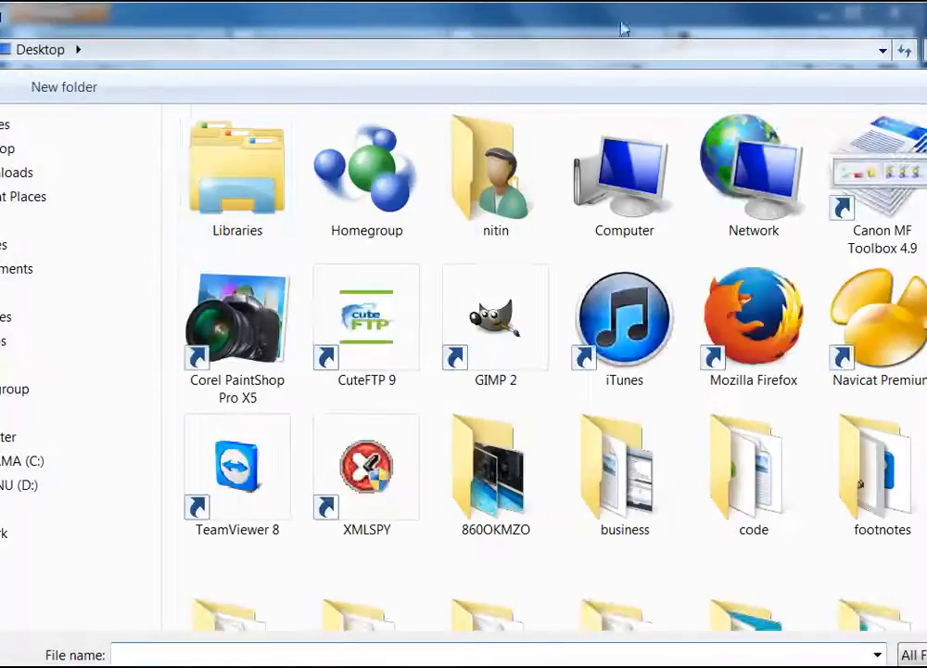
pyautogui.click(883, 50)
pyautogui.click(418, 79)
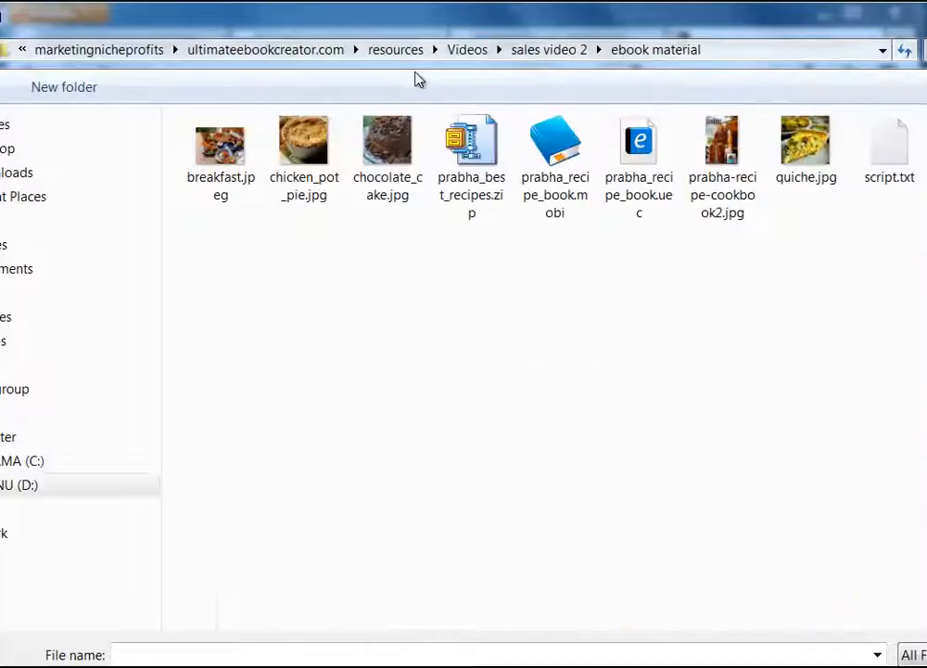
pyautogui.click(720, 144)
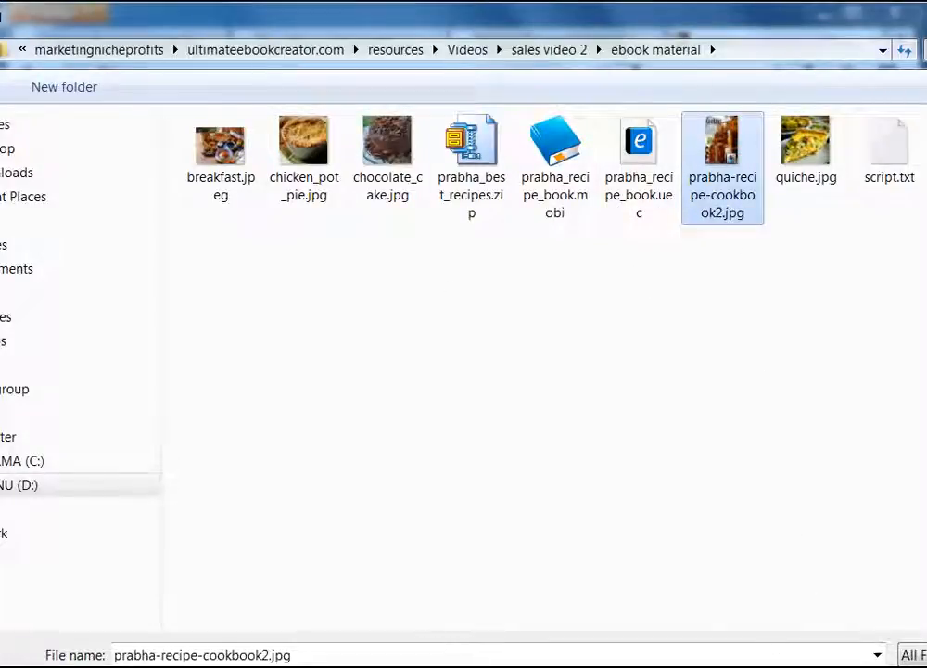
pyautogui.click(918, 665)
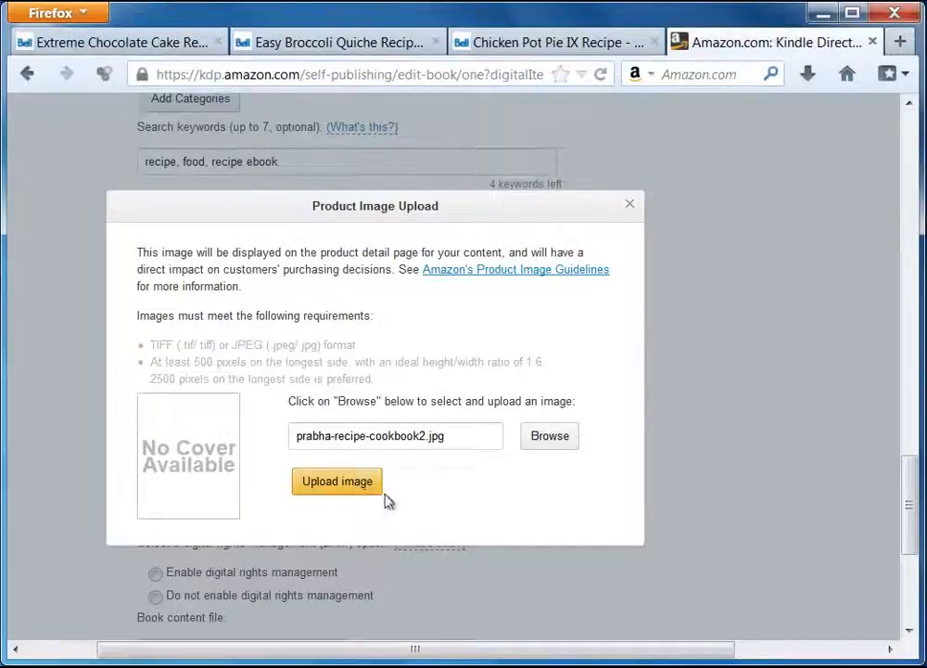
pyautogui.click(360, 489)
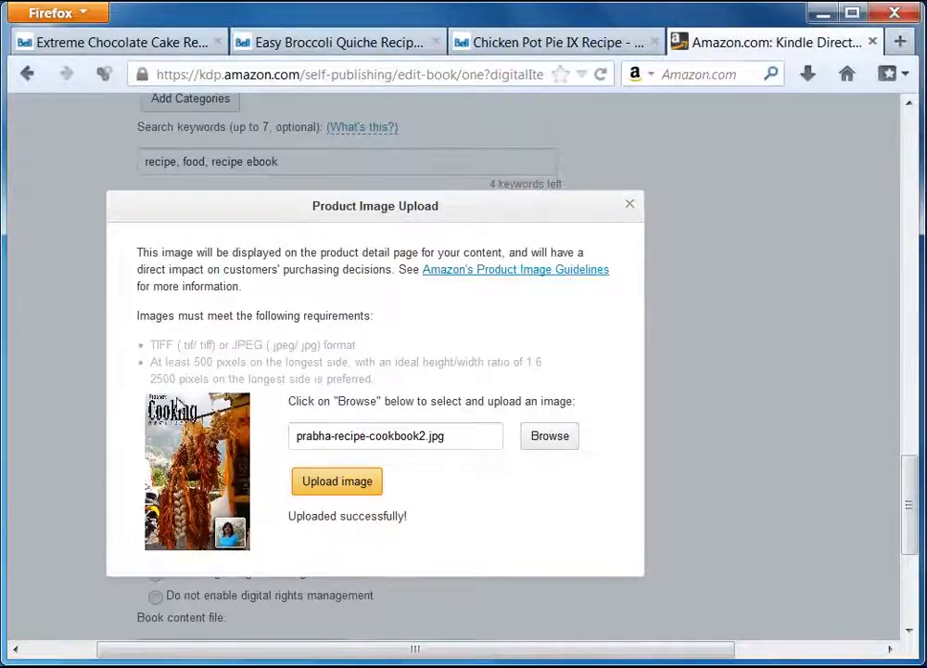
pyautogui.click(631, 205)
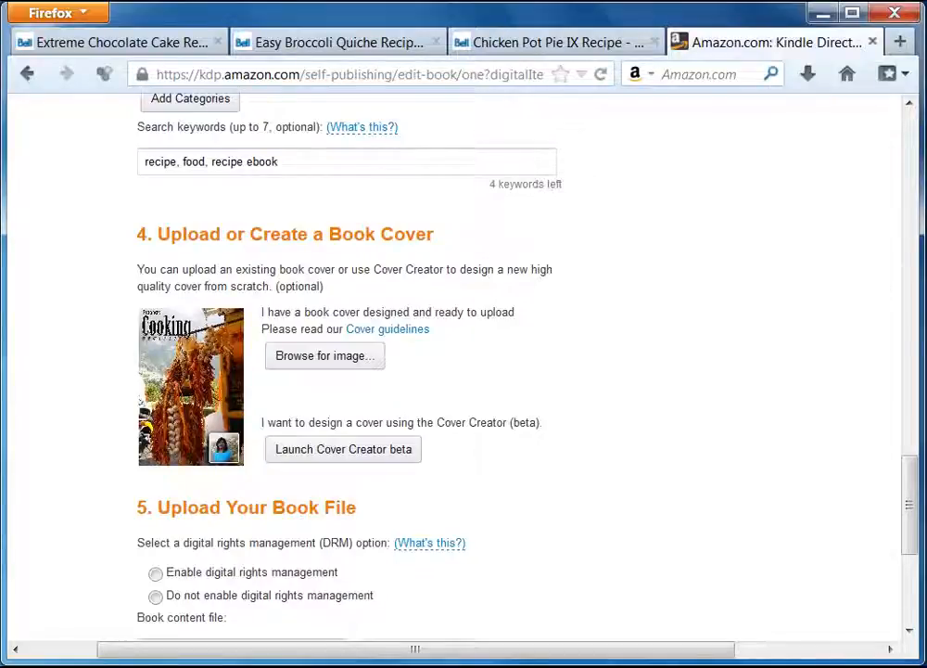
# Disable digital rights management and select prabha_recipe_book.mobi as the book content file.
pyautogui.moveTo(911, 501); pyautogui.dragTo(912, 546)
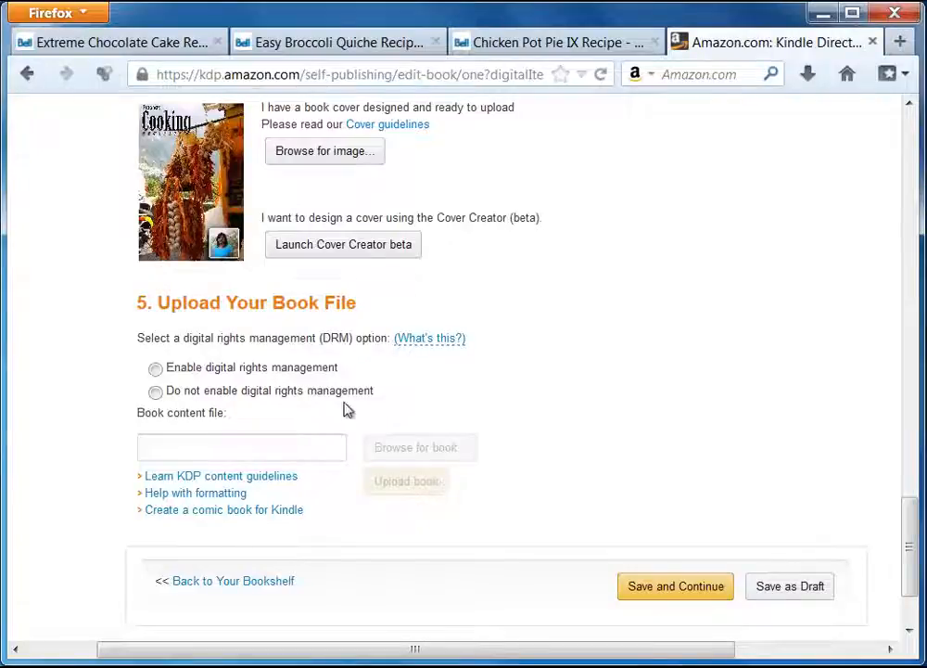
pyautogui.click(156, 393)
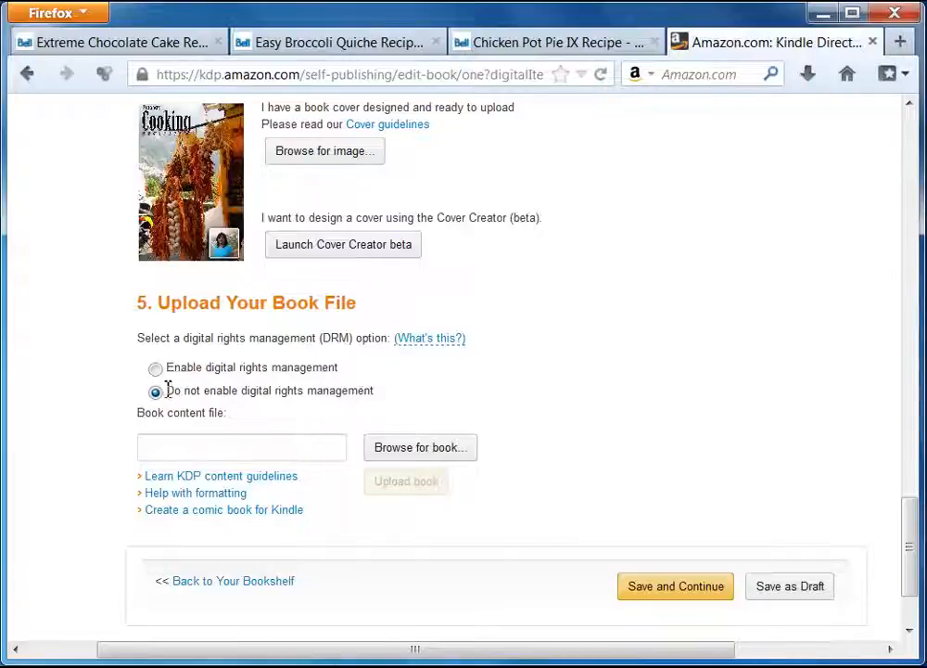
pyautogui.click(419, 452)
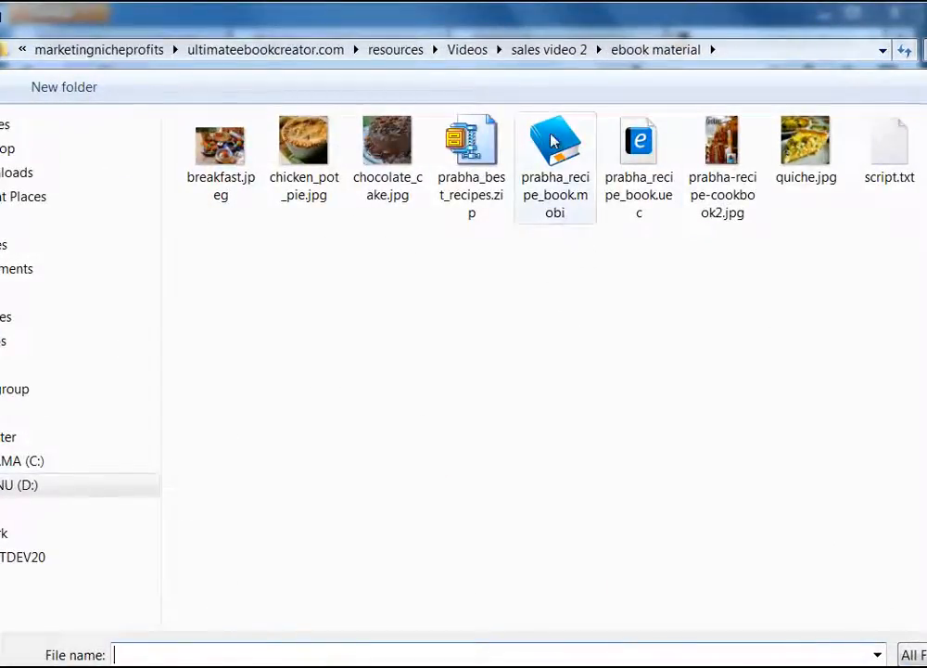
pyautogui.click(573, 218)
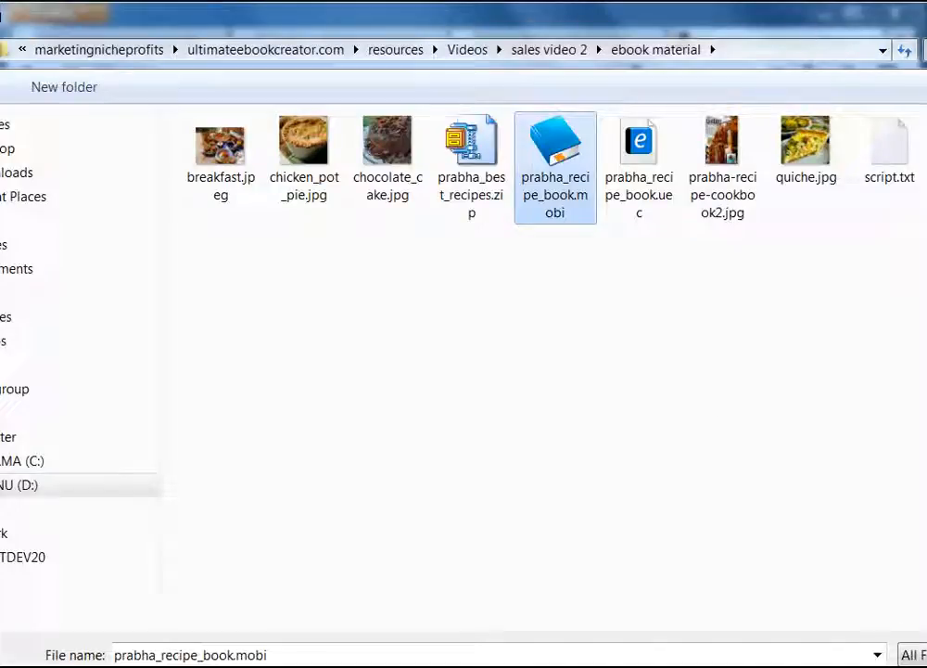
pyautogui.click(916, 666)
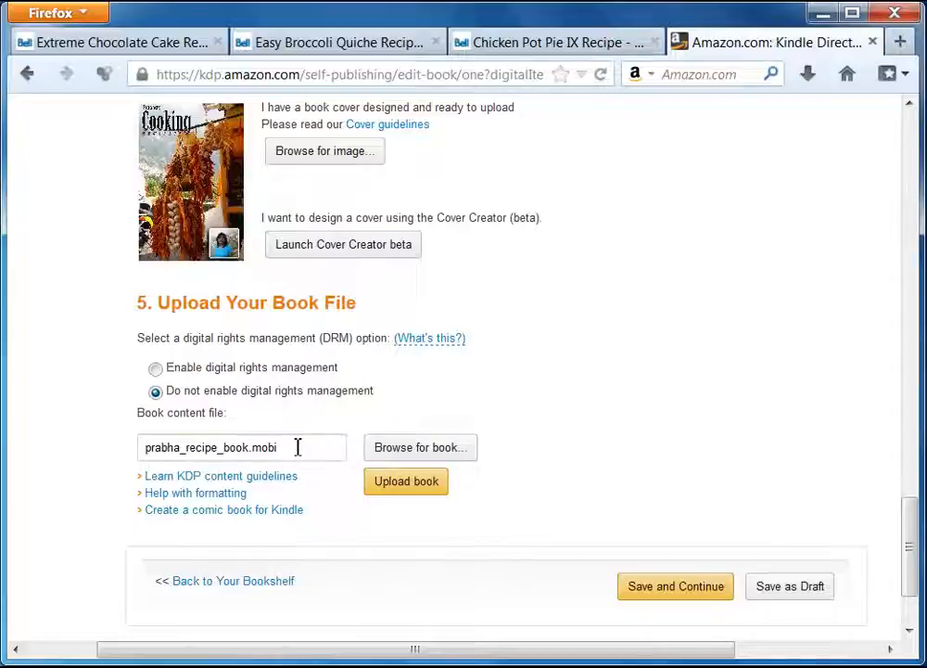
# Upload prabha_recipe_book.mobi for conversion to Kindle format.
pyautogui.moveTo(297, 447); pyautogui.dragTo(141, 445)
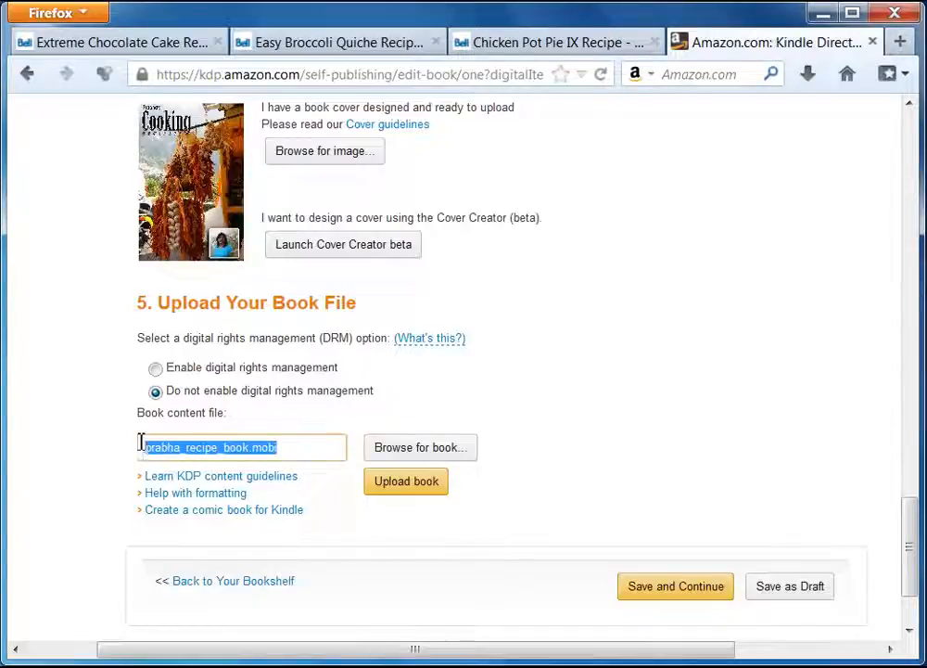
pyautogui.click(310, 453)
pyautogui.moveTo(306, 453); pyautogui.dragTo(118, 457)
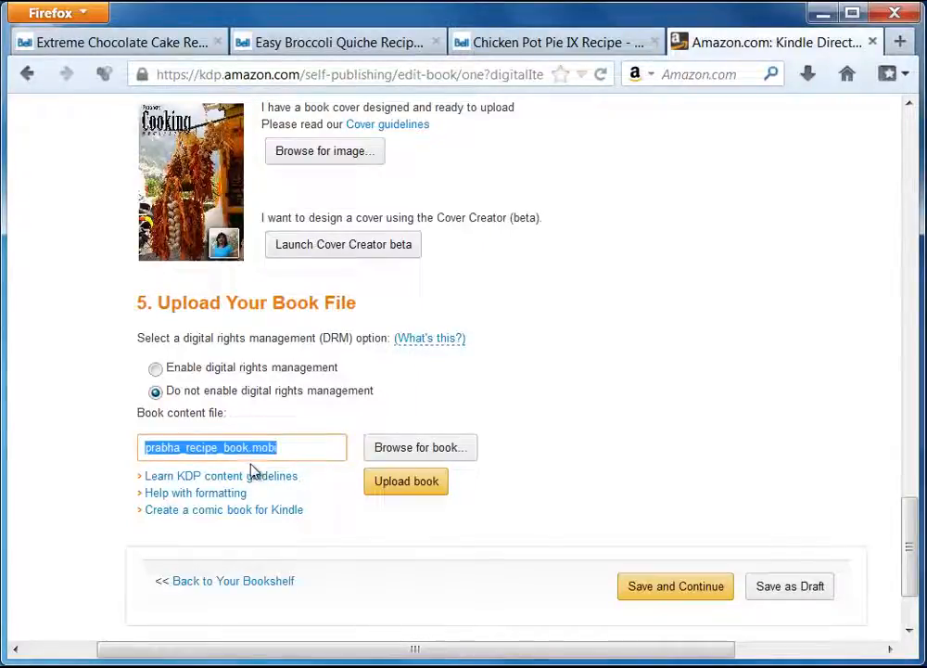
pyautogui.click(292, 449)
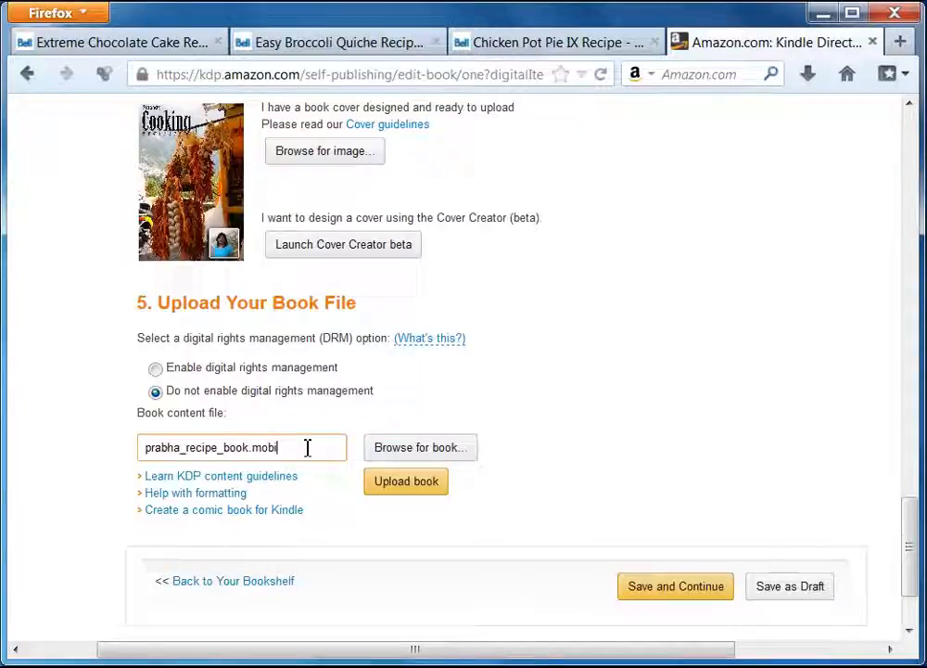
pyautogui.moveTo(910, 521); pyautogui.dragTo(909, 547)
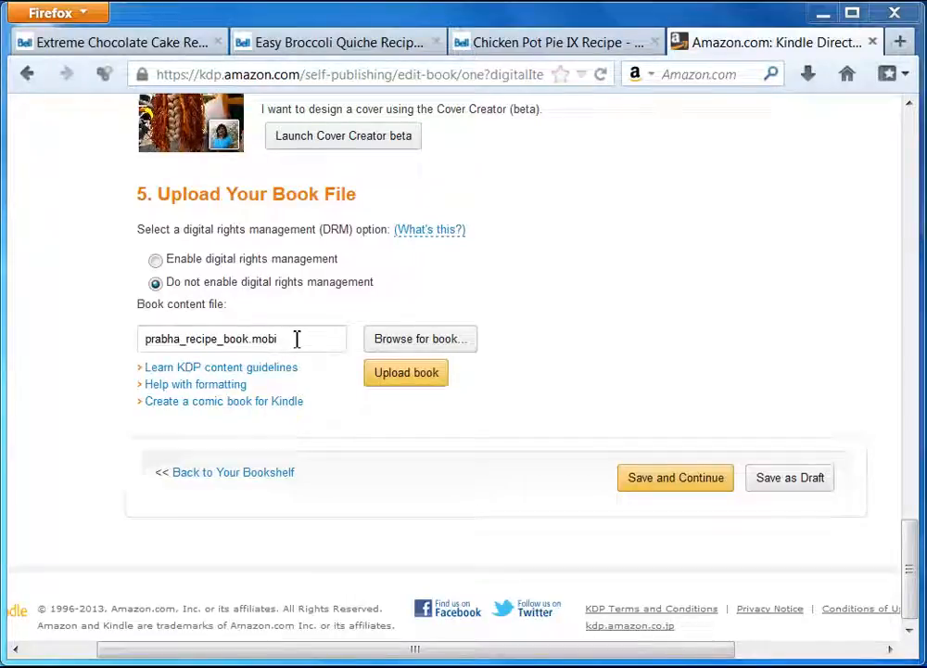
pyautogui.click(416, 375)
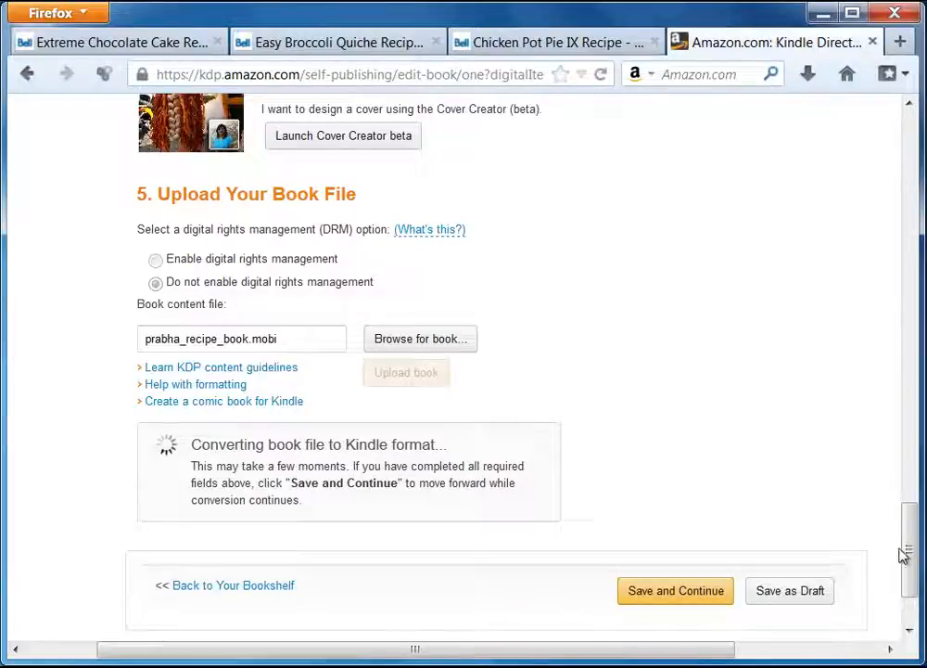
# Once conversion succeeds with no spelling errors, save the book details and continue.
pyautogui.moveTo(909, 550); pyautogui.dragTo(909, 568)
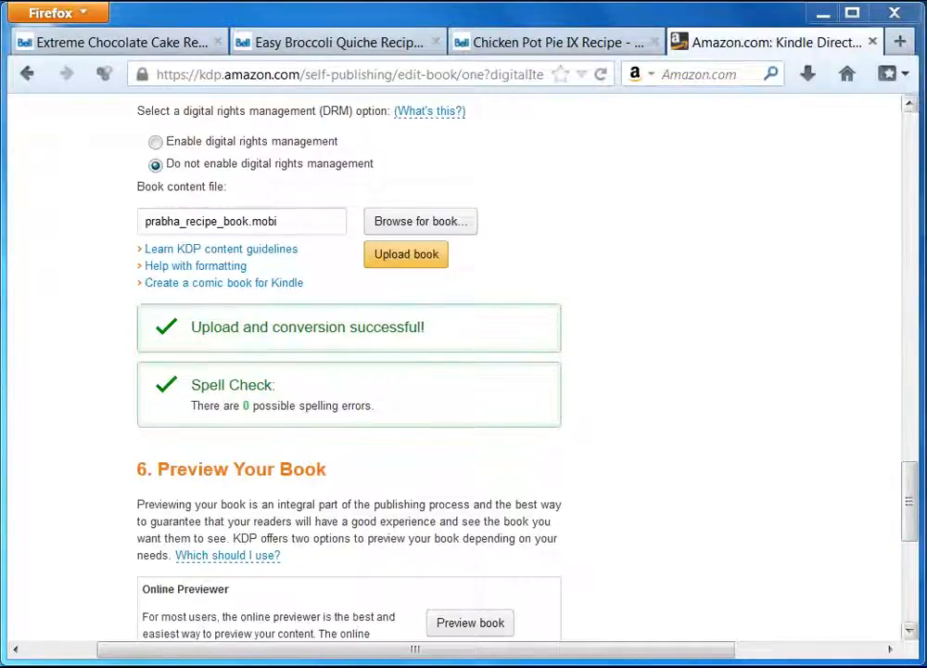
pyautogui.moveTo(909, 503); pyautogui.dragTo(917, 540)
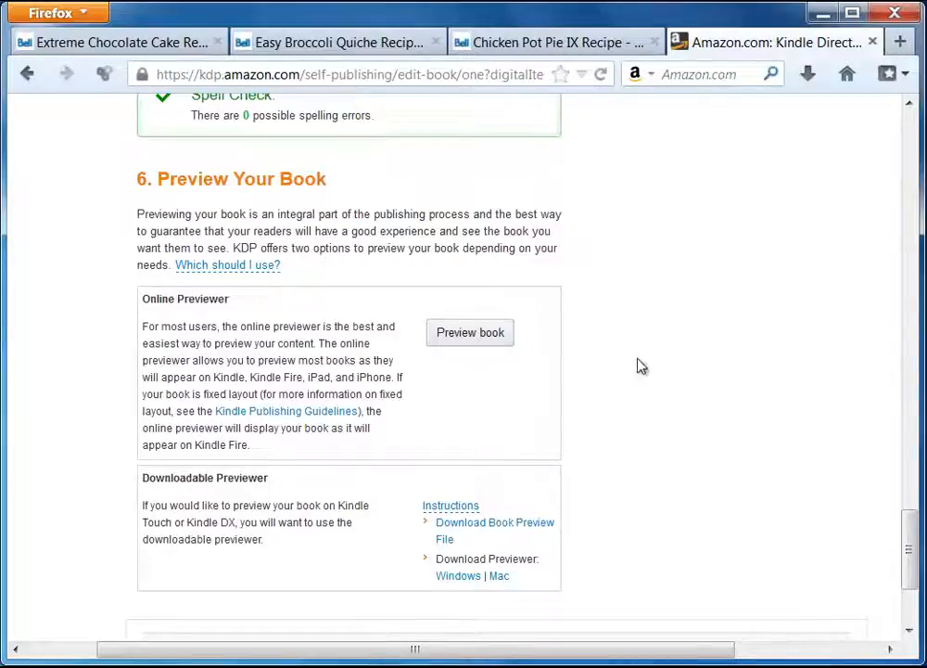
pyautogui.scroll(-3, 675, 384)
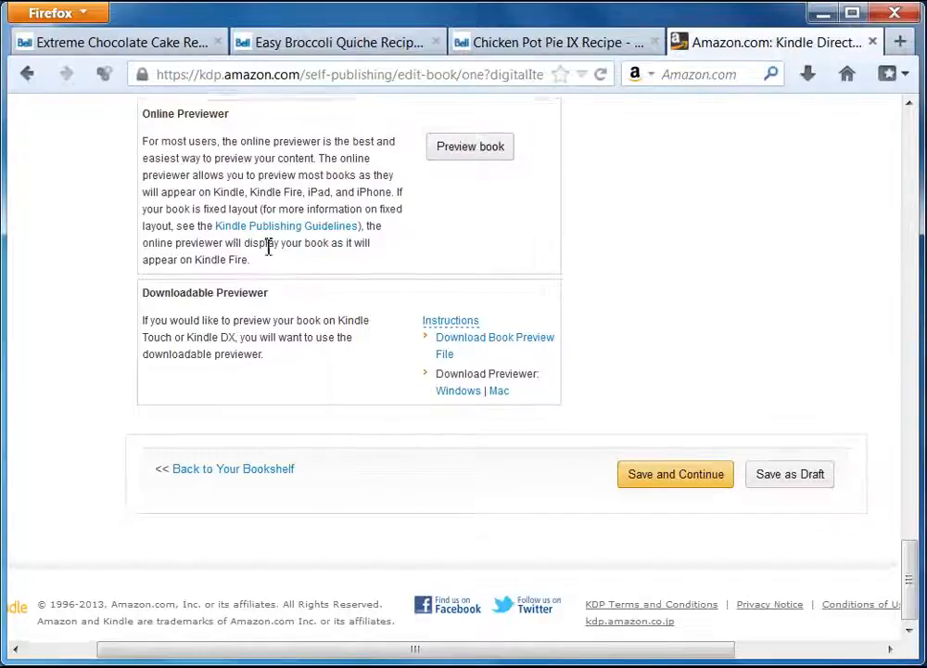
pyautogui.scroll(2, 287, 227)
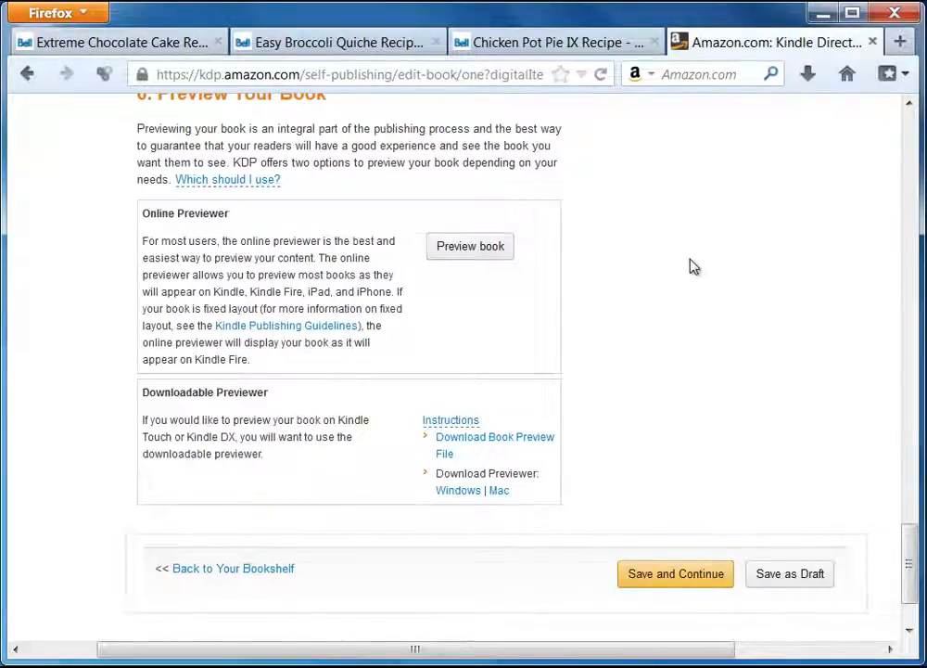
pyautogui.click(690, 575)
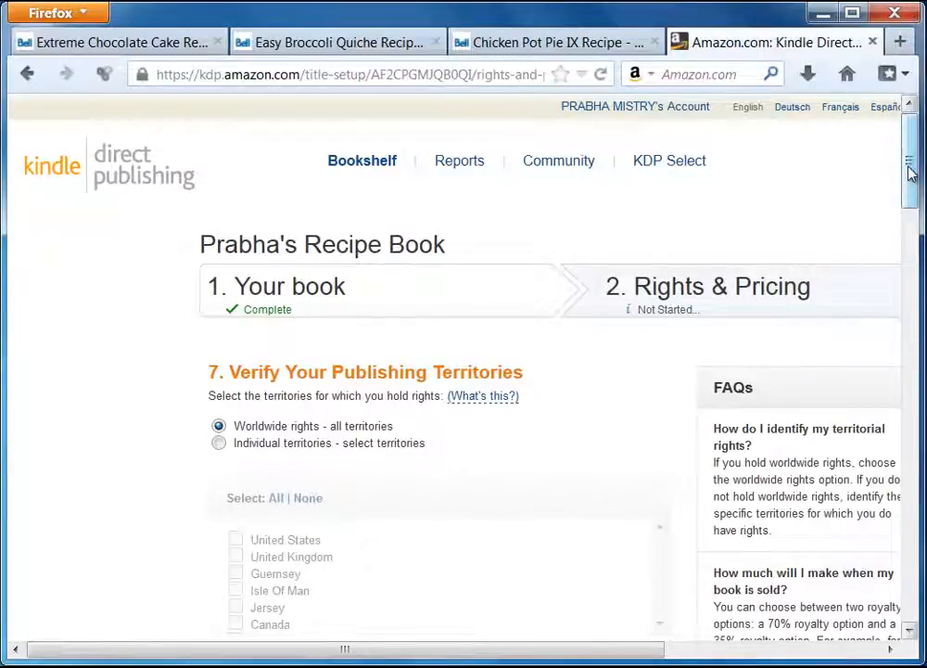
# Scroll the Rights & Pricing page past the publishing territories to Choose Your Royalty.
pyautogui.moveTo(909, 177); pyautogui.dragTo(912, 217)
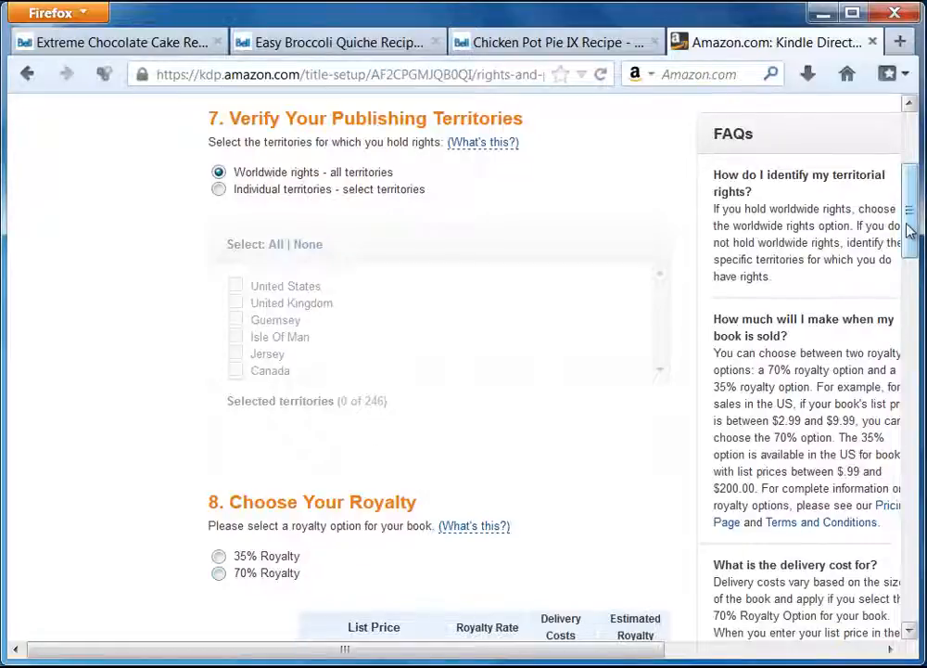
pyautogui.moveTo(912, 230); pyautogui.dragTo(913, 294)
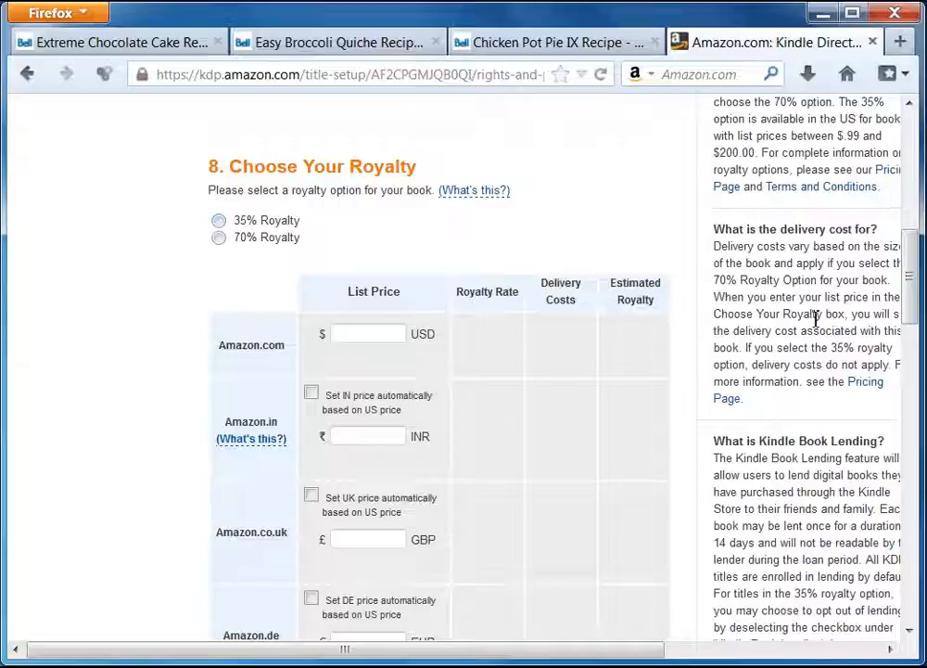
pyautogui.scroll(-1, 913, 287)
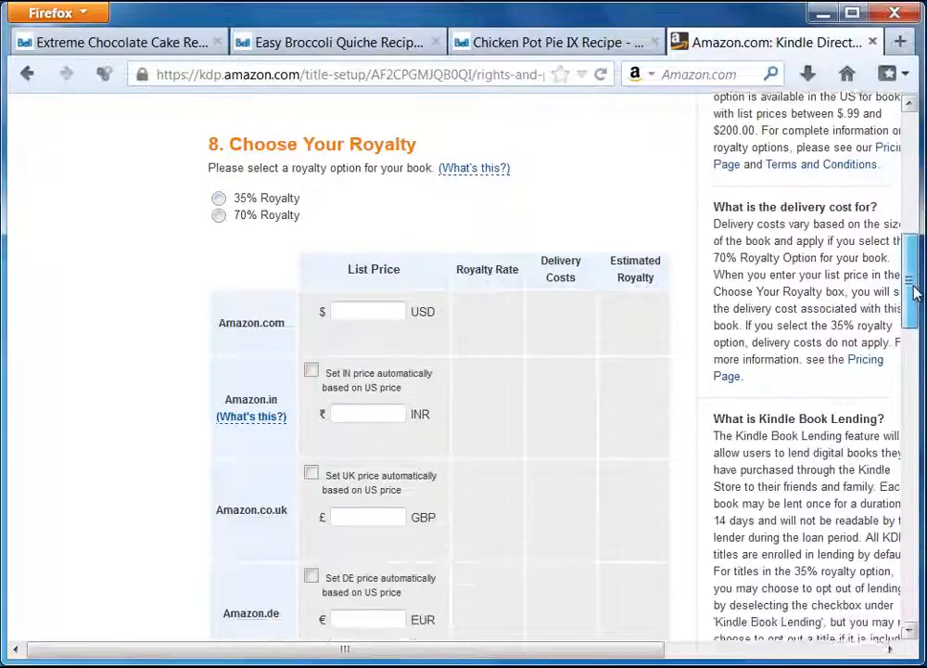
# Select the 35% royalty option.
pyautogui.click(219, 189)
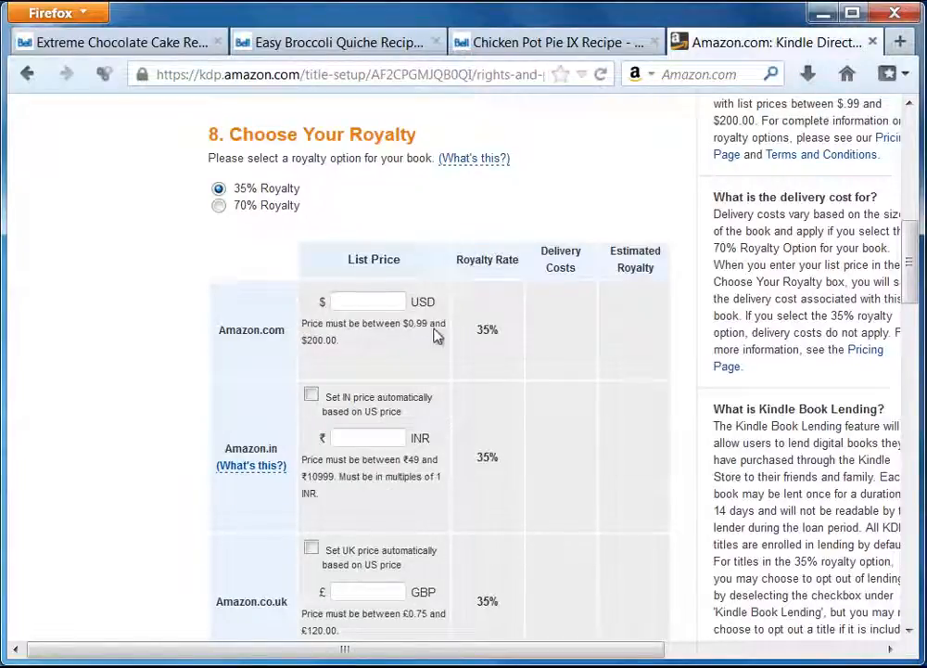
pyautogui.click(220, 206)
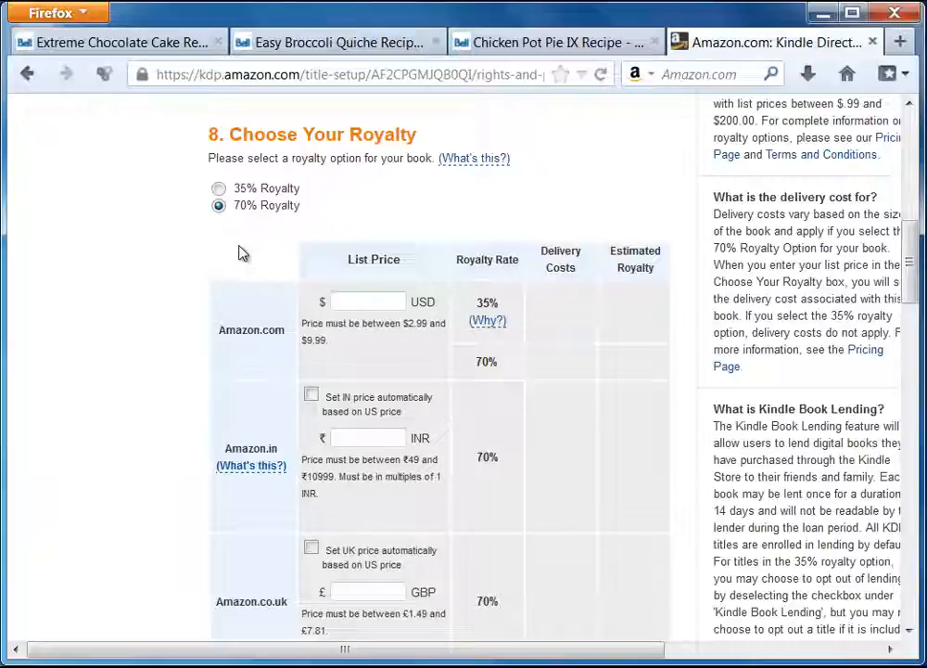
pyautogui.click(219, 188)
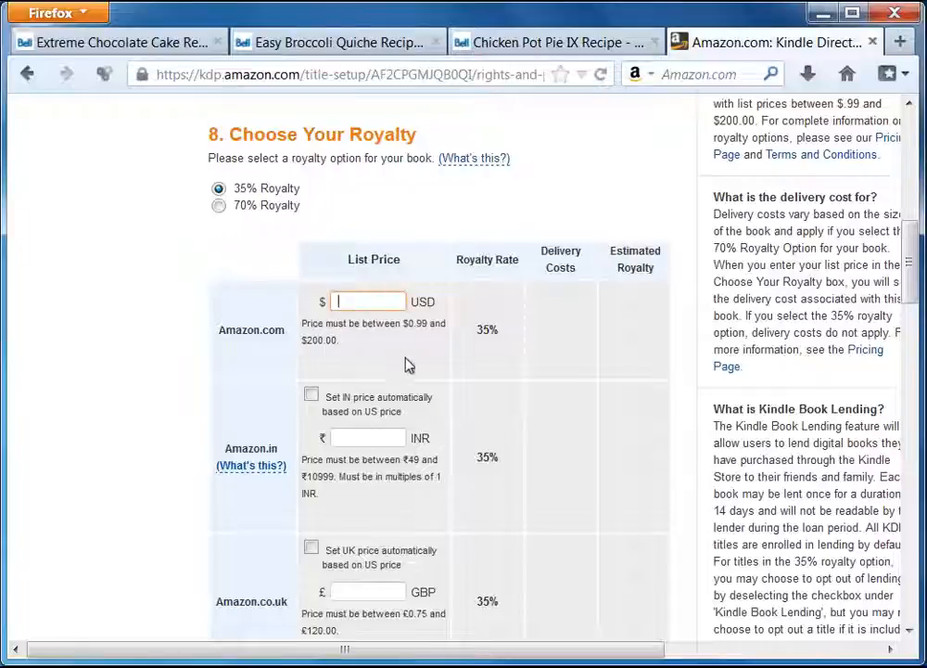
# Set the Amazon.com list price to $0.99 USD.
pyautogui.write('.99')
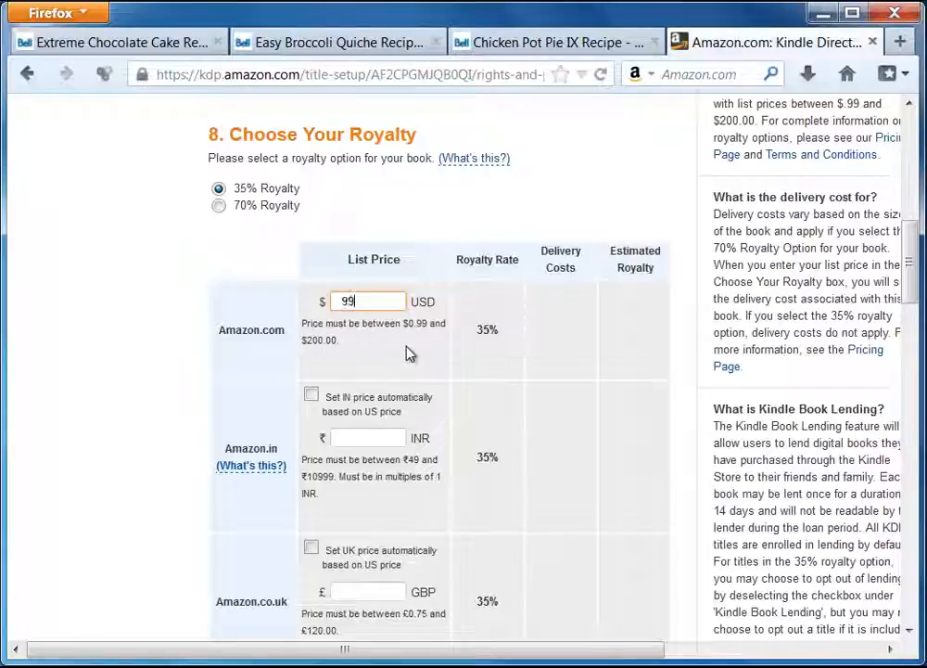
pyautogui.click(409, 352)
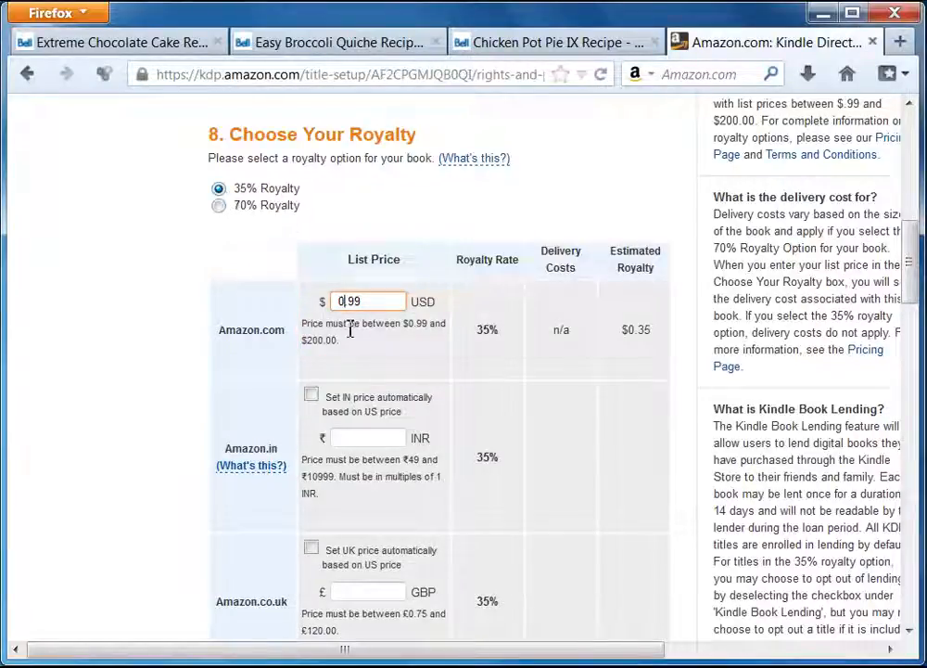
pyautogui.moveTo(371, 302); pyautogui.dragTo(302, 297)
pyautogui.click(250, 318)
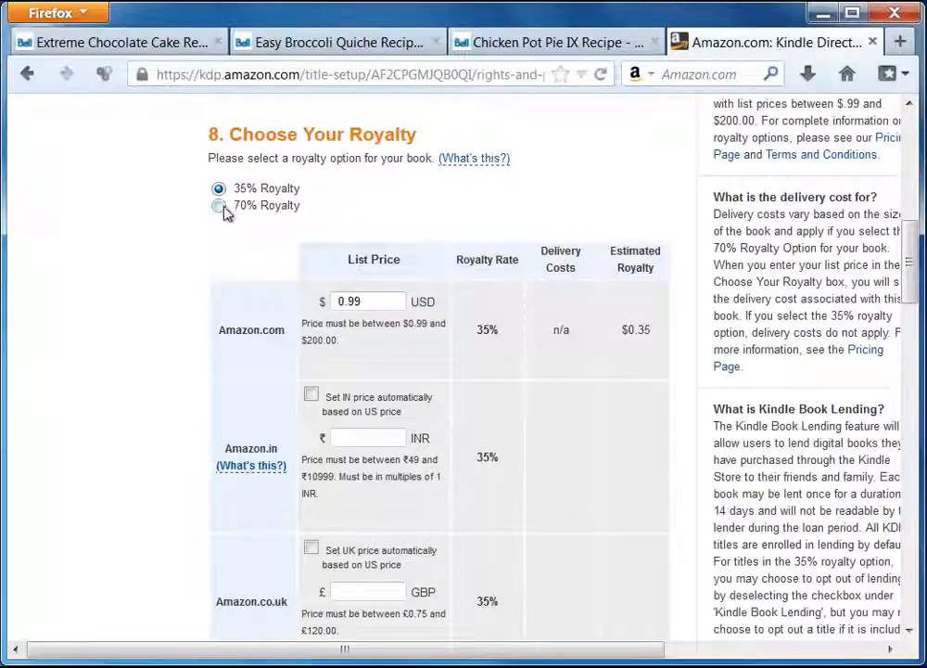
pyautogui.moveTo(373, 301); pyautogui.dragTo(303, 301)
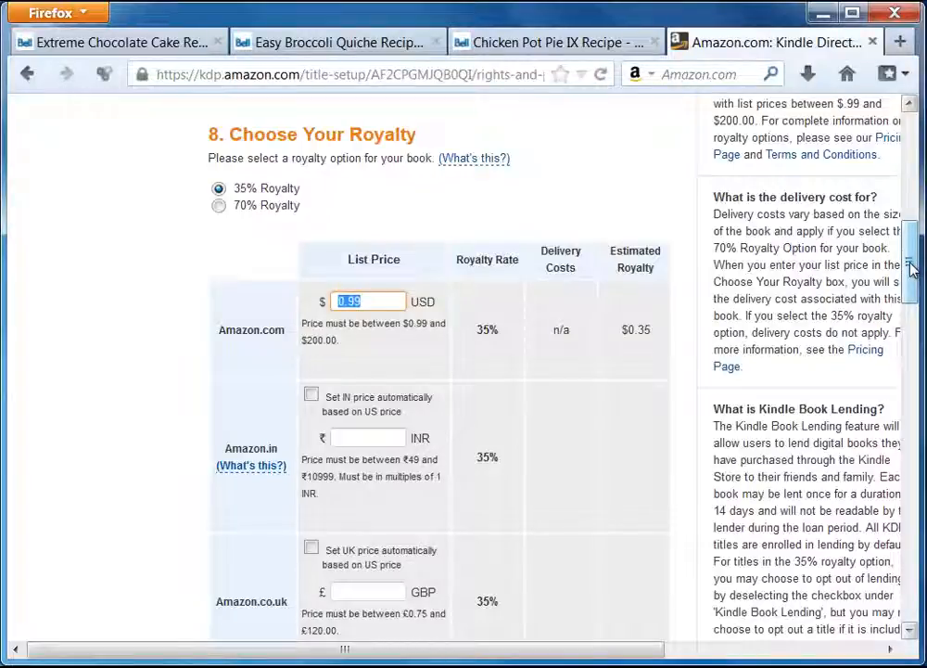
pyautogui.moveTo(911, 268); pyautogui.dragTo(912, 286)
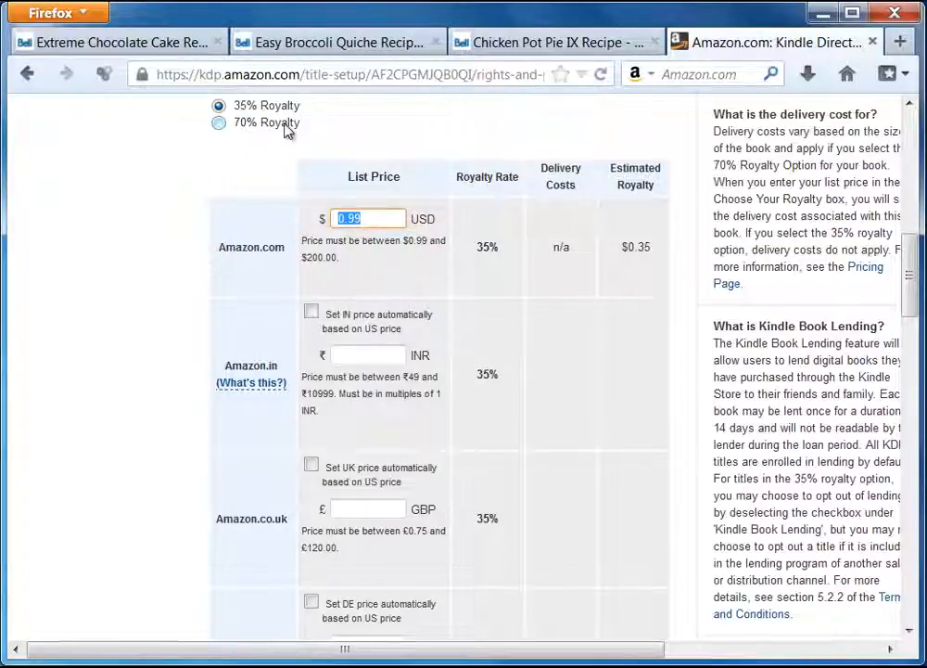
# Auto-price the IN, UK, DE, FR, ES, IT, JP, BR and CA stores from the US price.
pyautogui.click(312, 312)
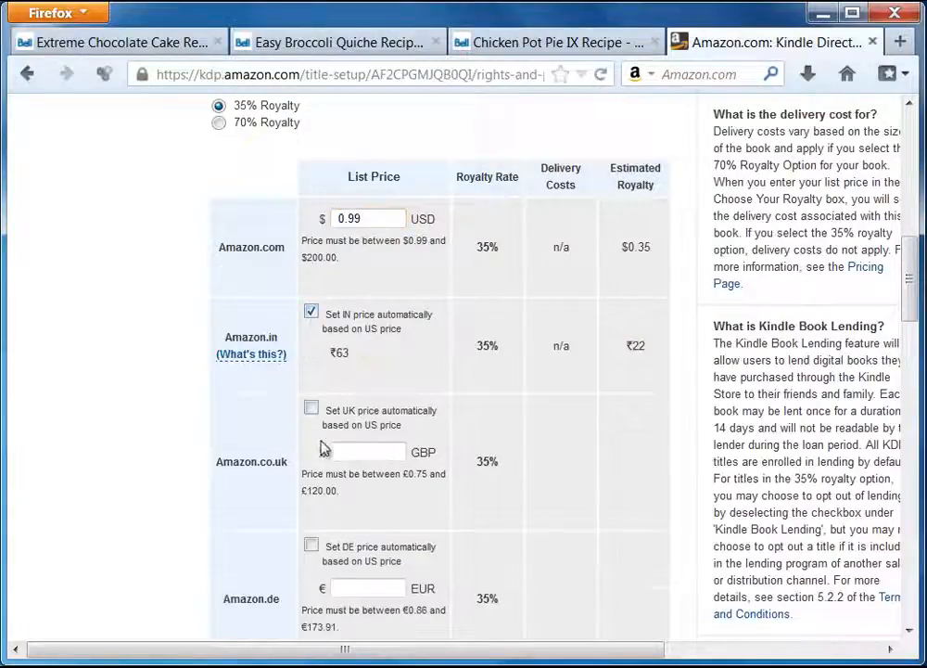
pyautogui.click(312, 408)
pyautogui.click(311, 504)
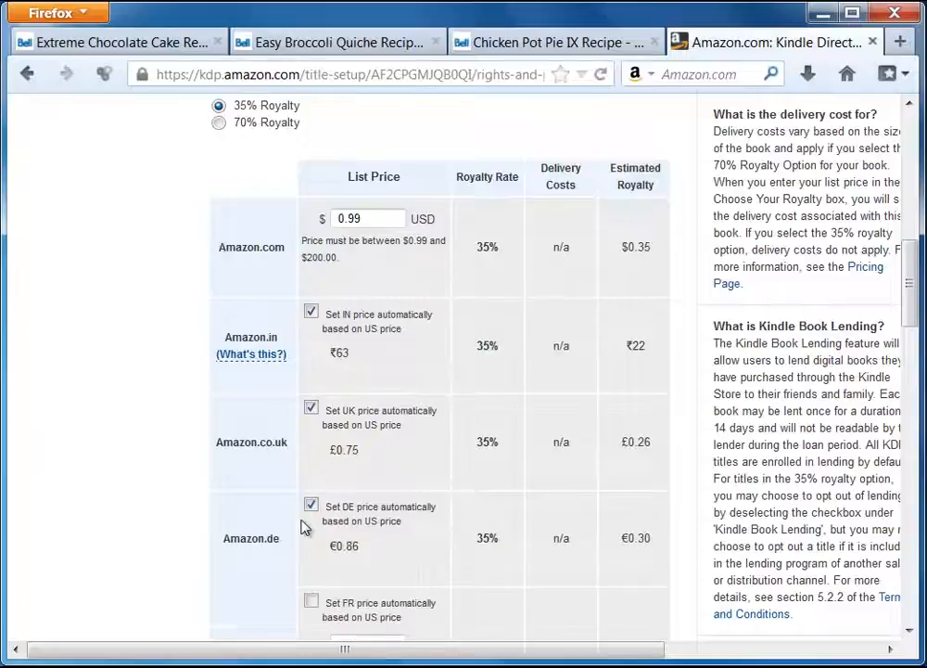
pyautogui.scroll(-4, 324, 443)
pyautogui.click(311, 397)
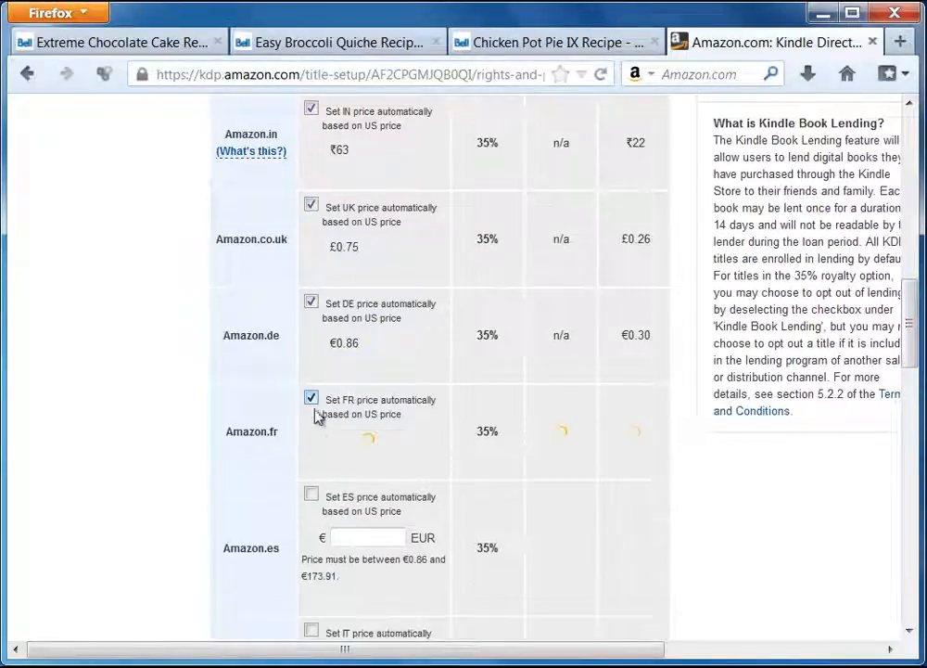
pyautogui.click(312, 494)
pyautogui.scroll(-5, 317, 480)
pyautogui.click(313, 287)
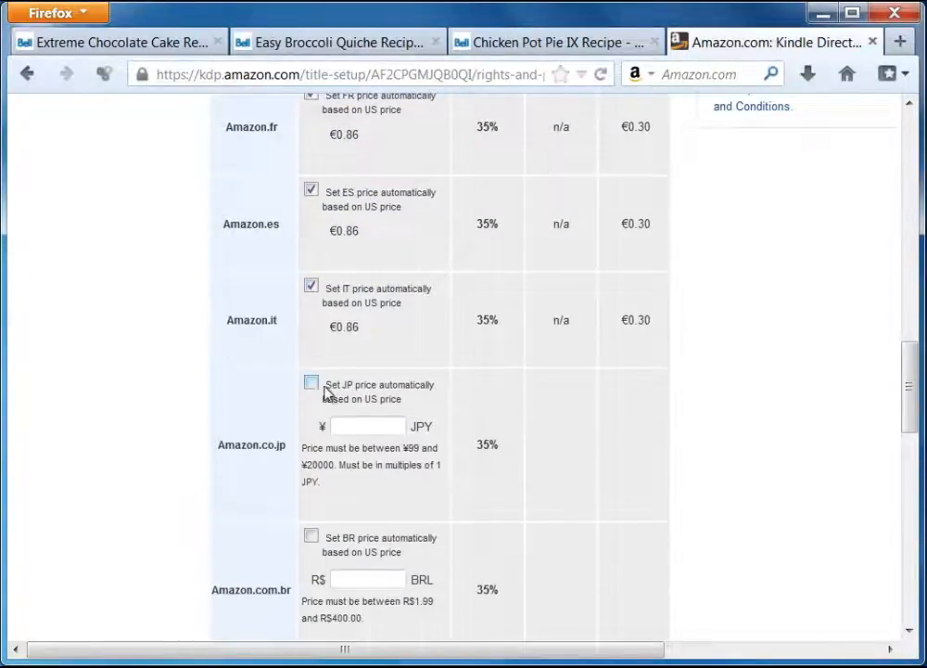
pyautogui.click(311, 383)
pyautogui.click(311, 478)
pyautogui.scroll(-6, 244, 418)
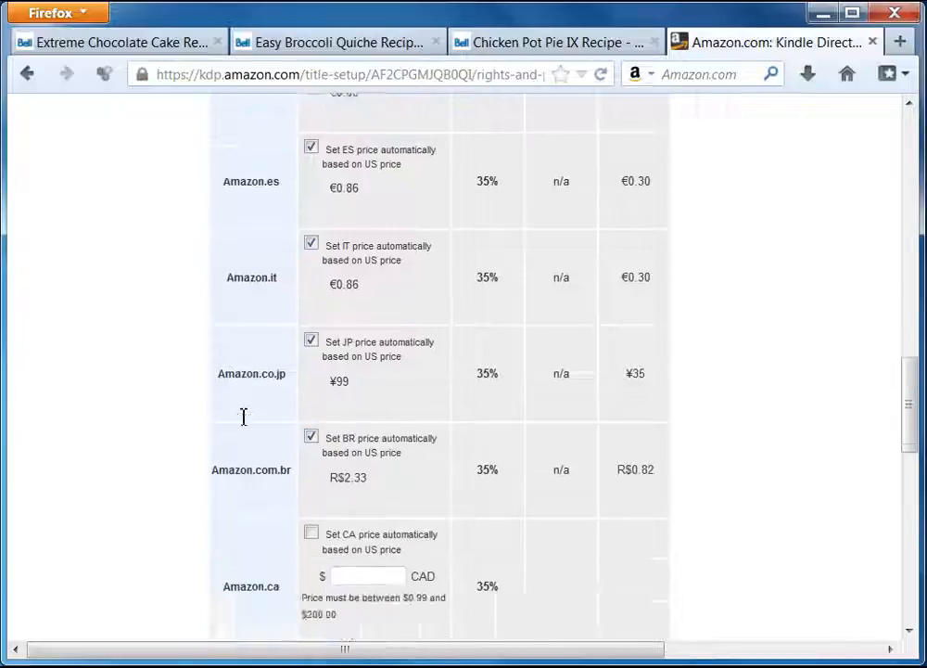
pyautogui.click(311, 271)
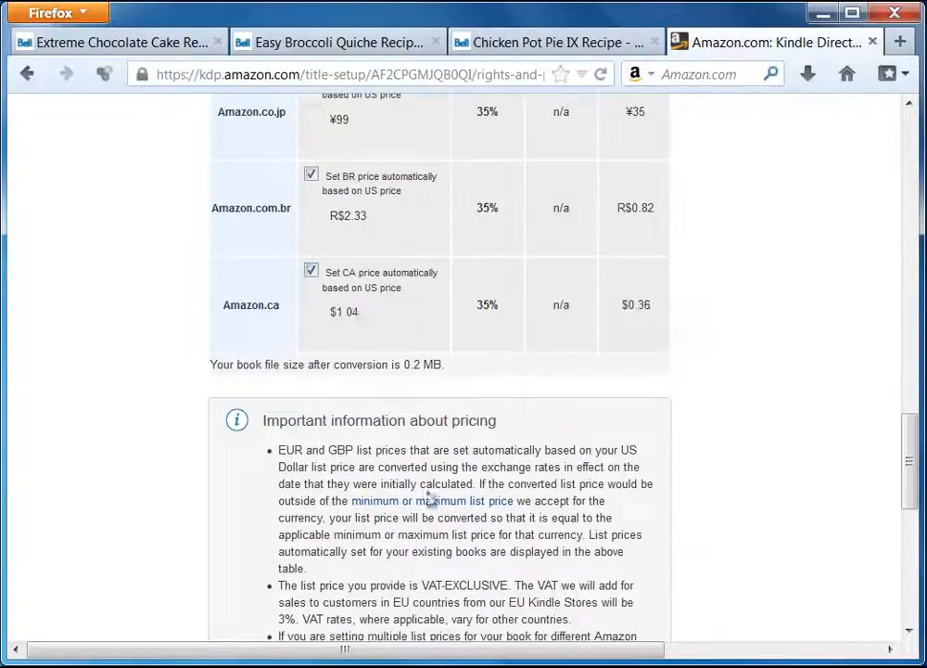
pyautogui.moveTo(910, 459); pyautogui.dragTo(908, 303)
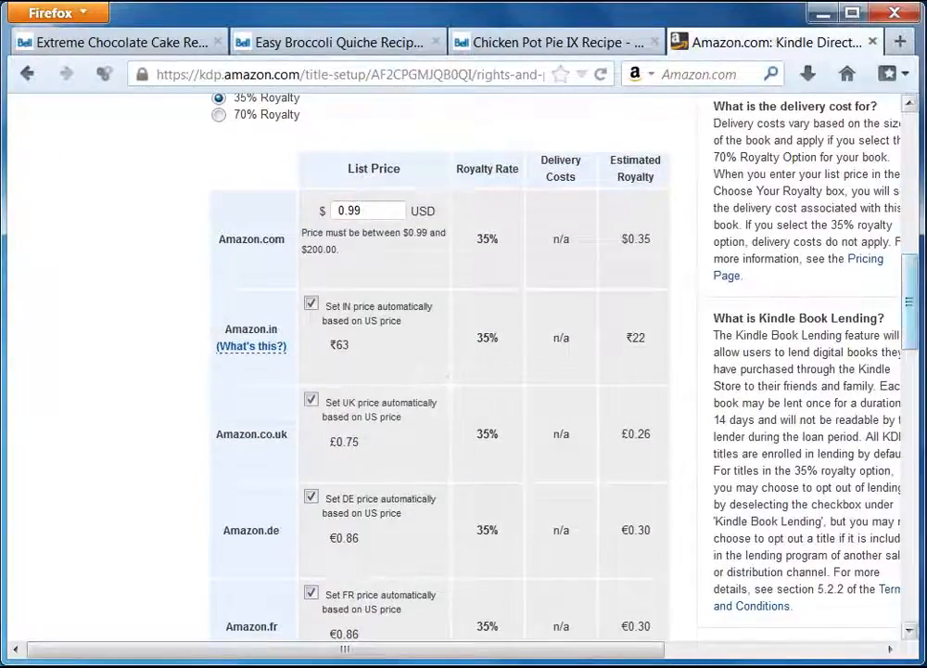
pyautogui.moveTo(912, 311); pyautogui.dragTo(918, 558)
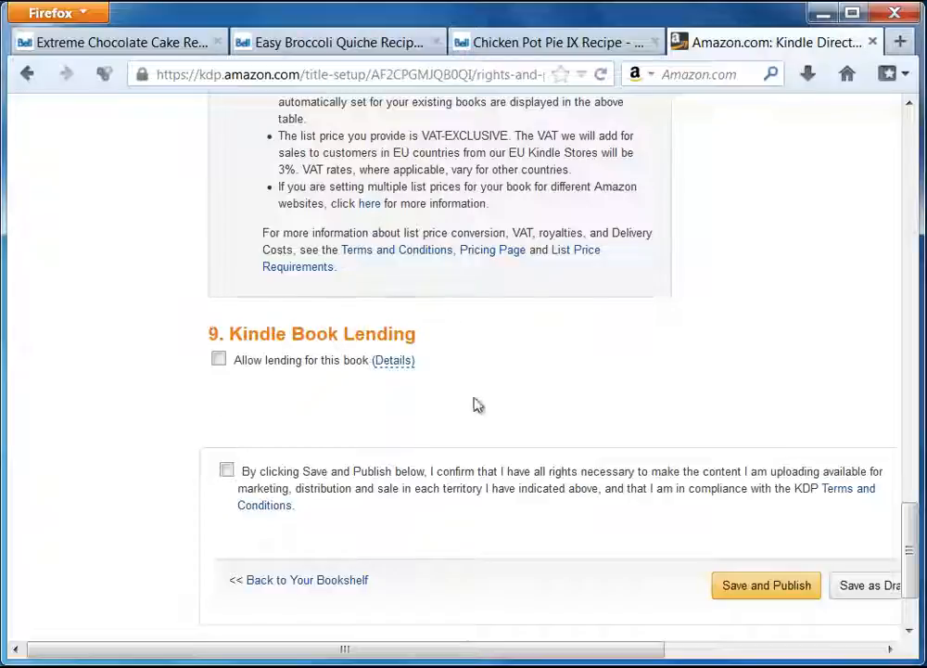
# Leave Kindle book lending unchecked and check its details.
pyautogui.click(219, 362)
pyautogui.click(219, 362)
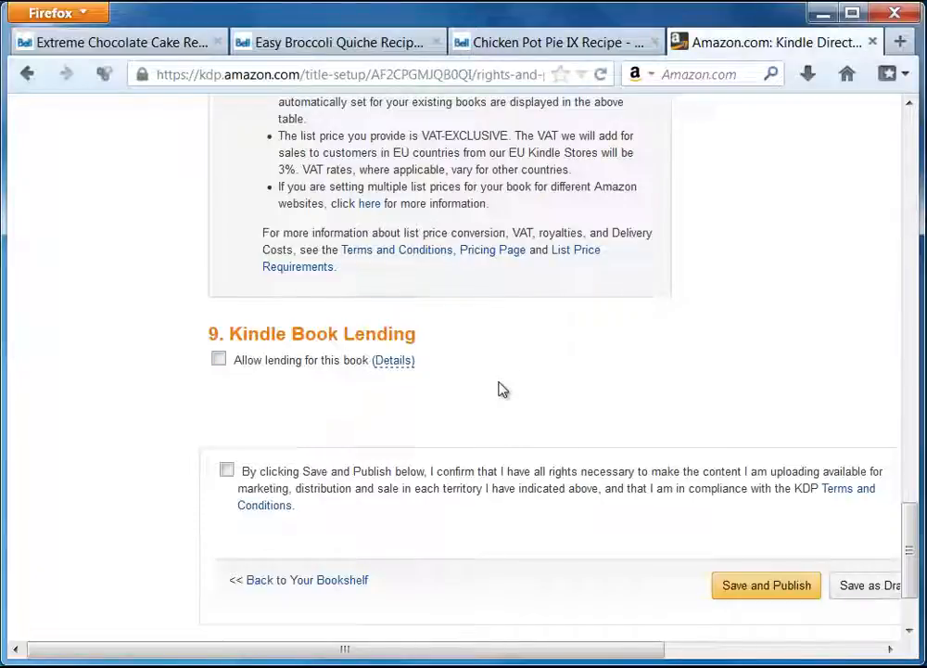
pyautogui.click(393, 360)
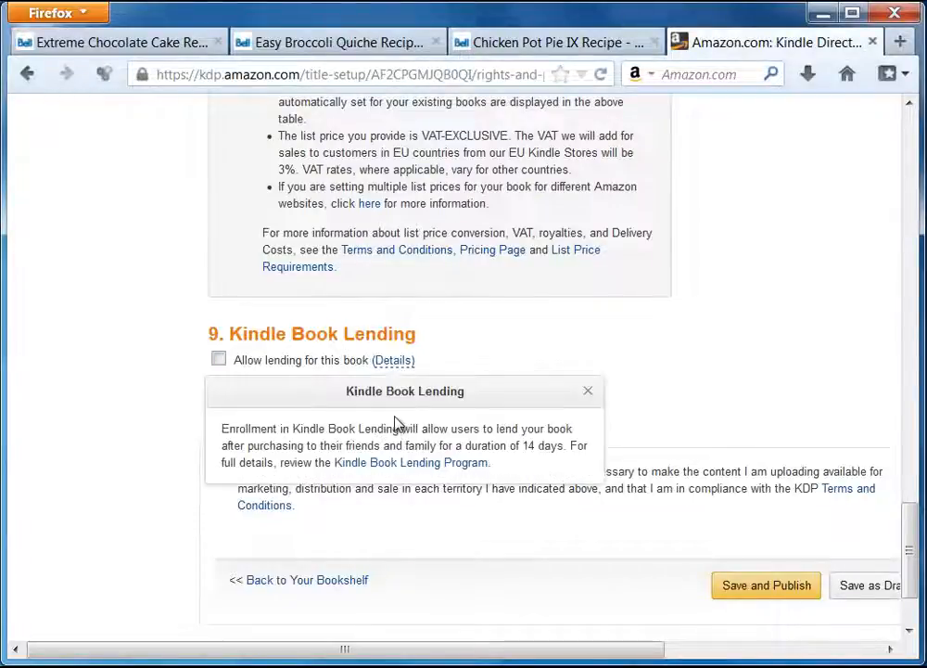
pyautogui.moveTo(401, 358)
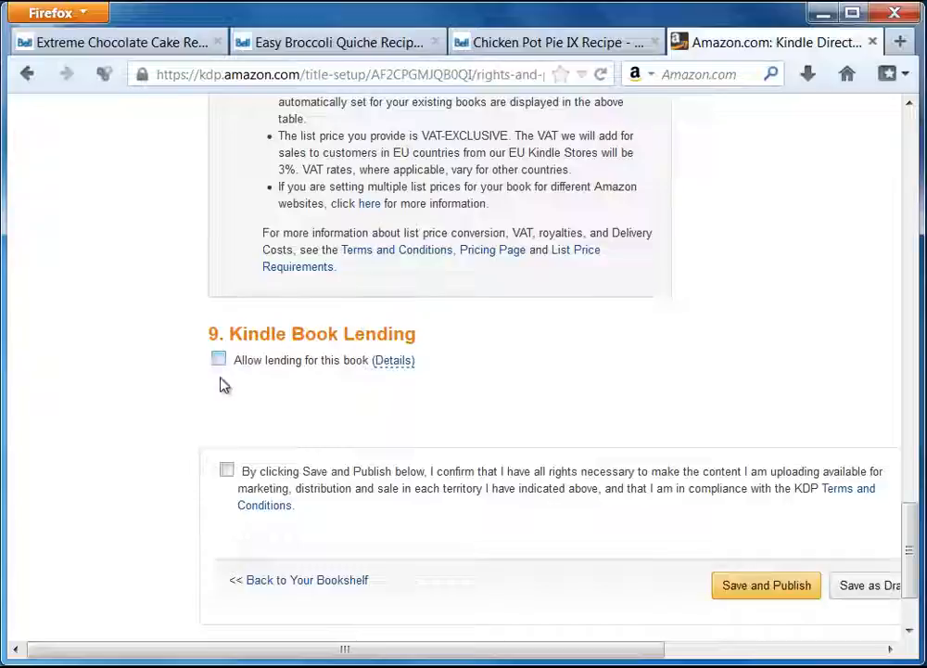
pyautogui.scroll(-3, 649, 386)
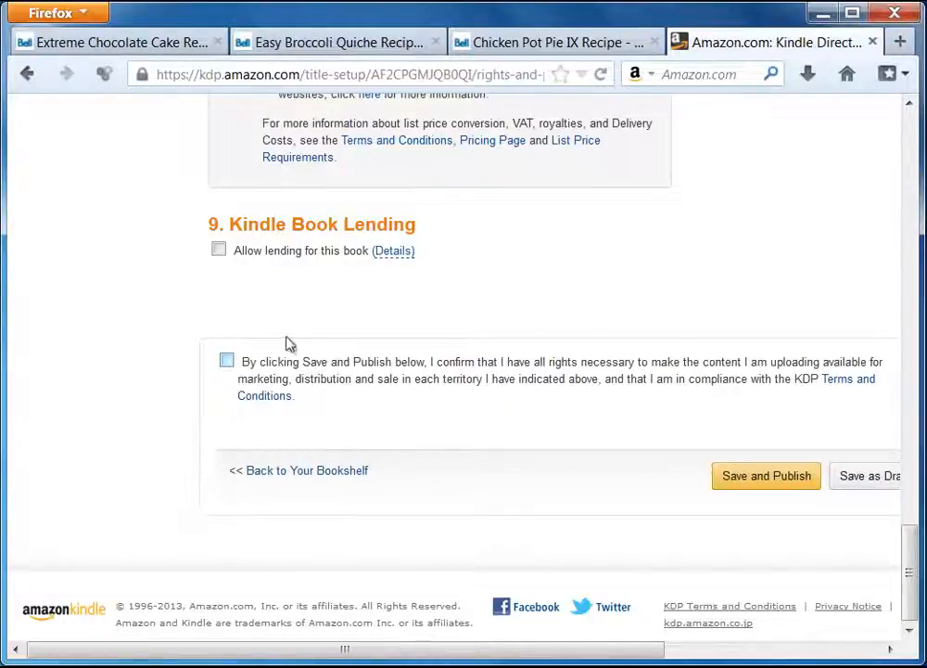
# Confirm you hold the publishing rights and save and publish the book.
pyautogui.click(227, 364)
pyautogui.moveTo(640, 649); pyautogui.dragTo(714, 651)
pyautogui.click(661, 477)
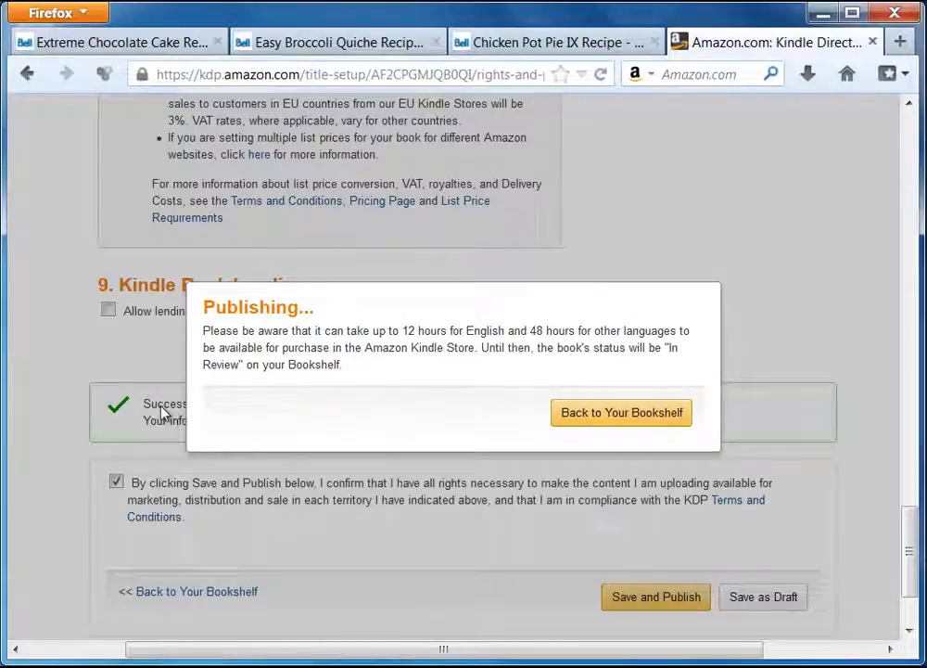
# Return to the Bookshelf and check the recipe book's $0.99 price and In Review status.
pyautogui.click(598, 422)
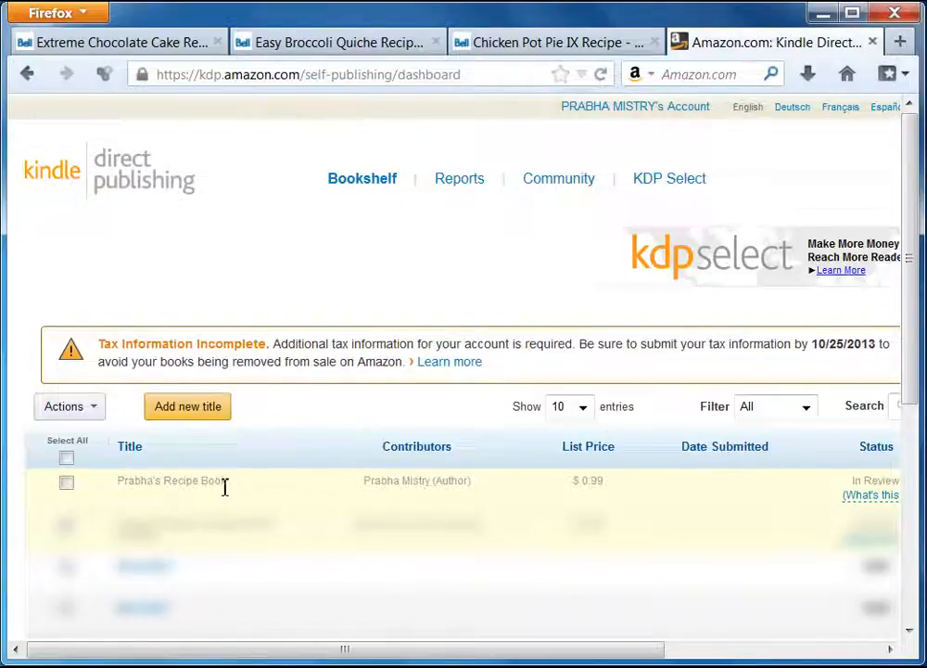
pyautogui.moveTo(445, 649); pyautogui.dragTo(664, 649)
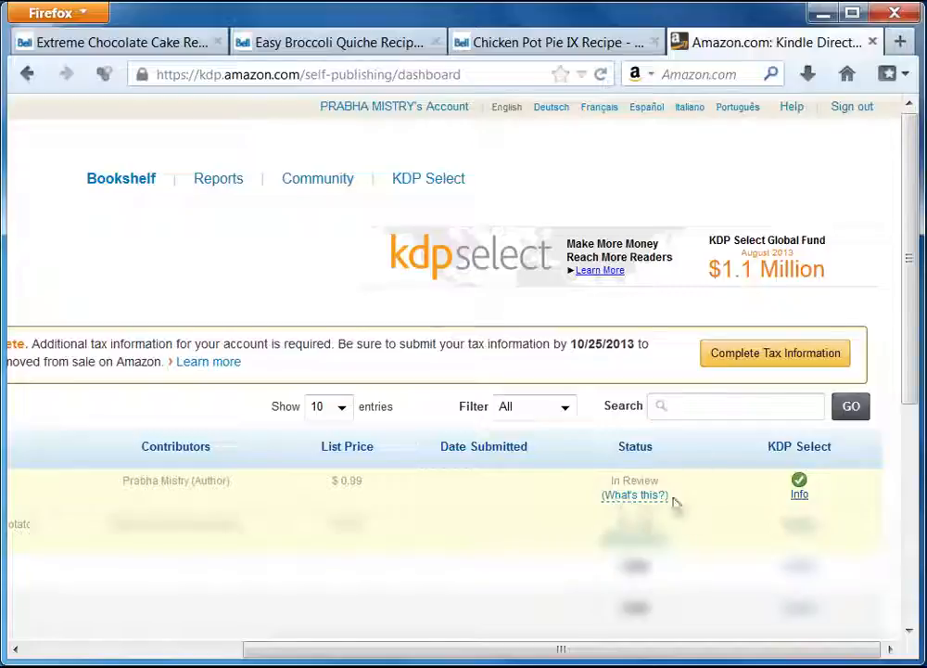
pyautogui.moveTo(561, 649); pyautogui.dragTo(343, 654)
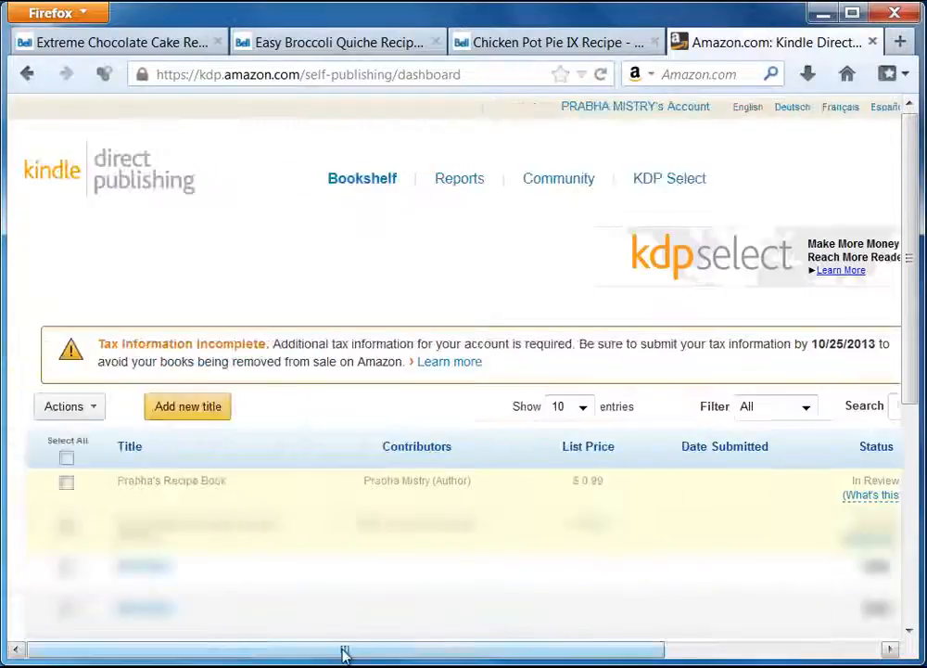